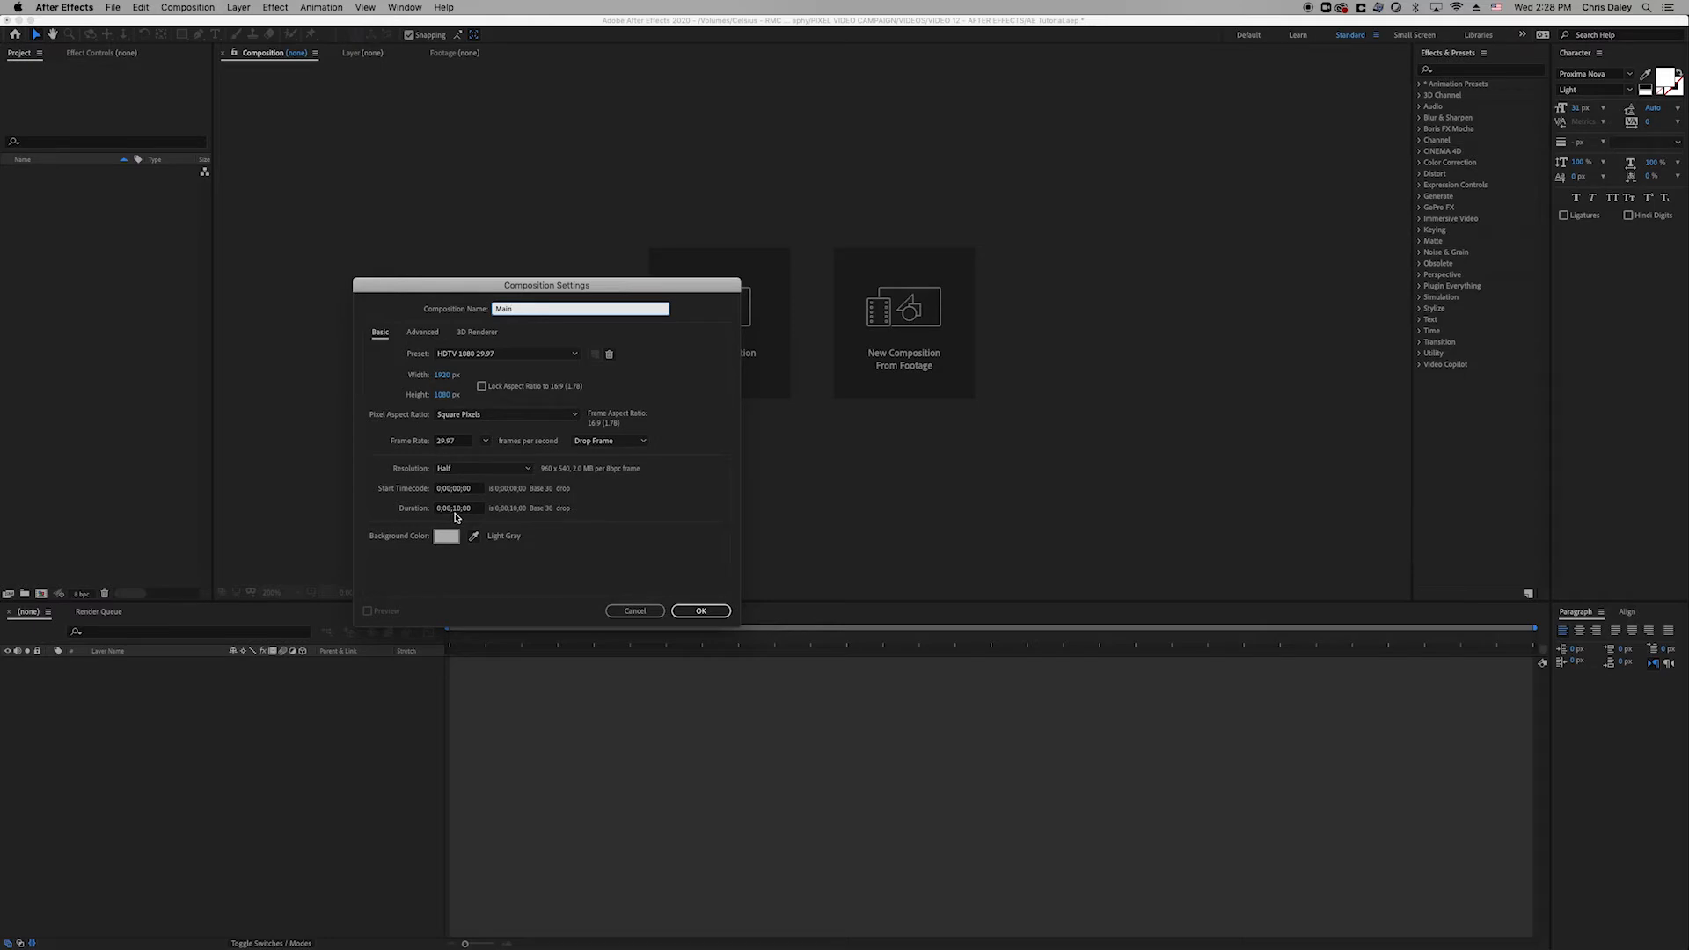
Keep the light gray background colour and create the Main composition.
click(439, 540)
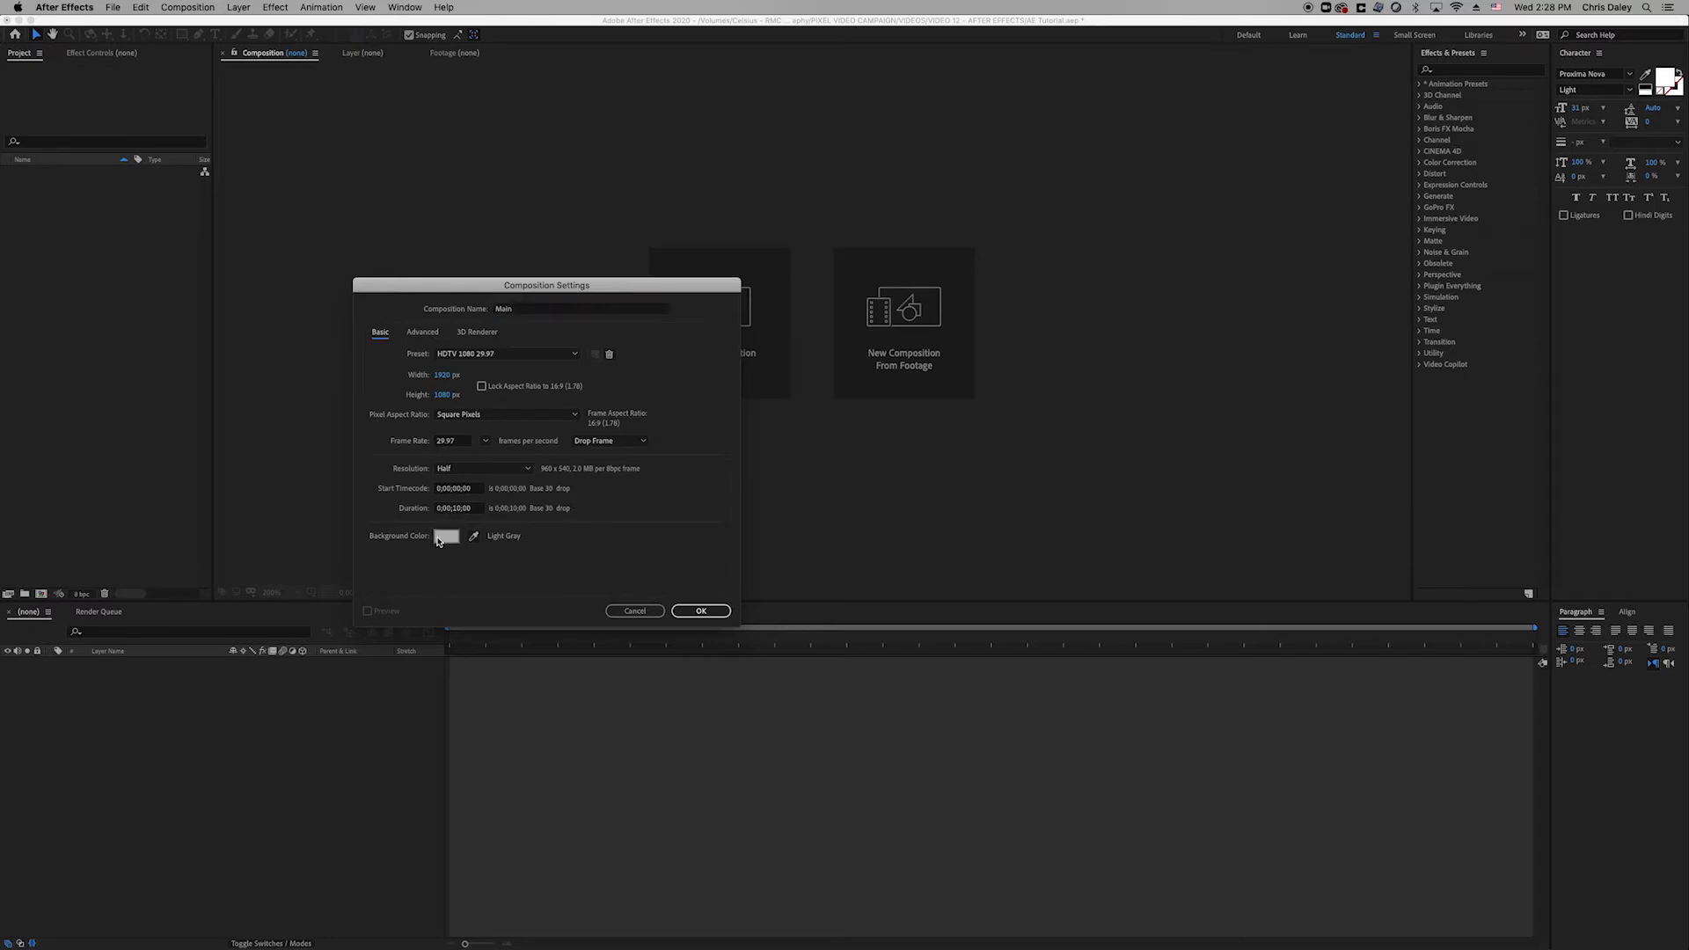
click(1463, 606)
click(701, 613)
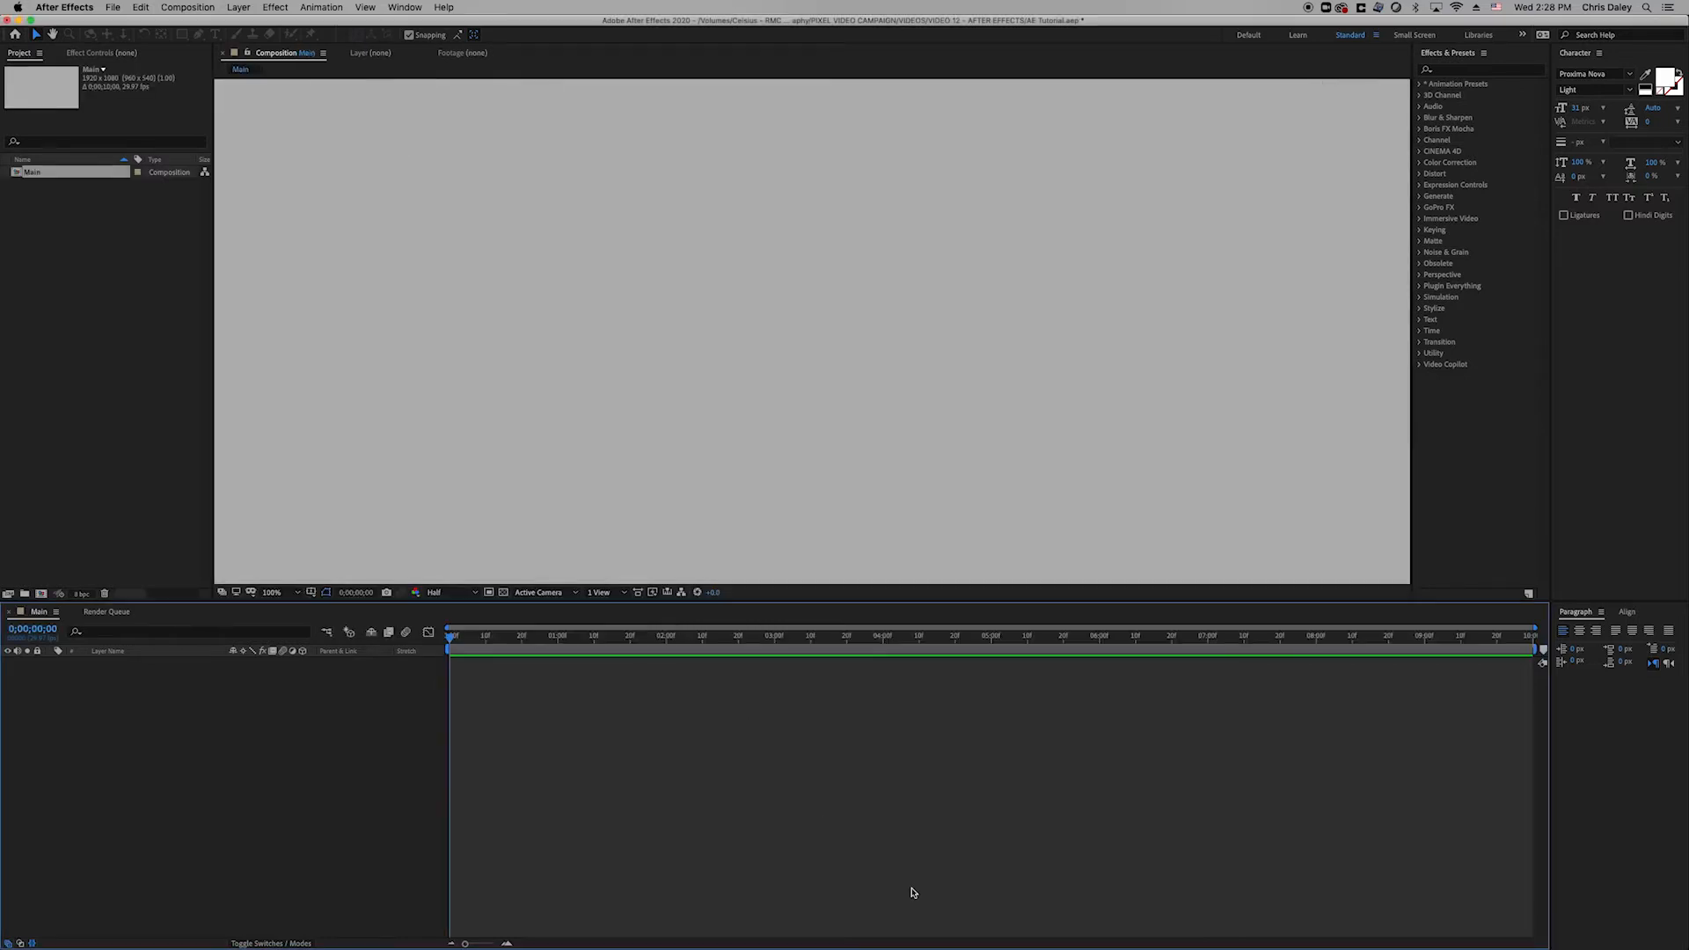
Set the viewer magnification to Fit.
click(286, 592)
click(296, 616)
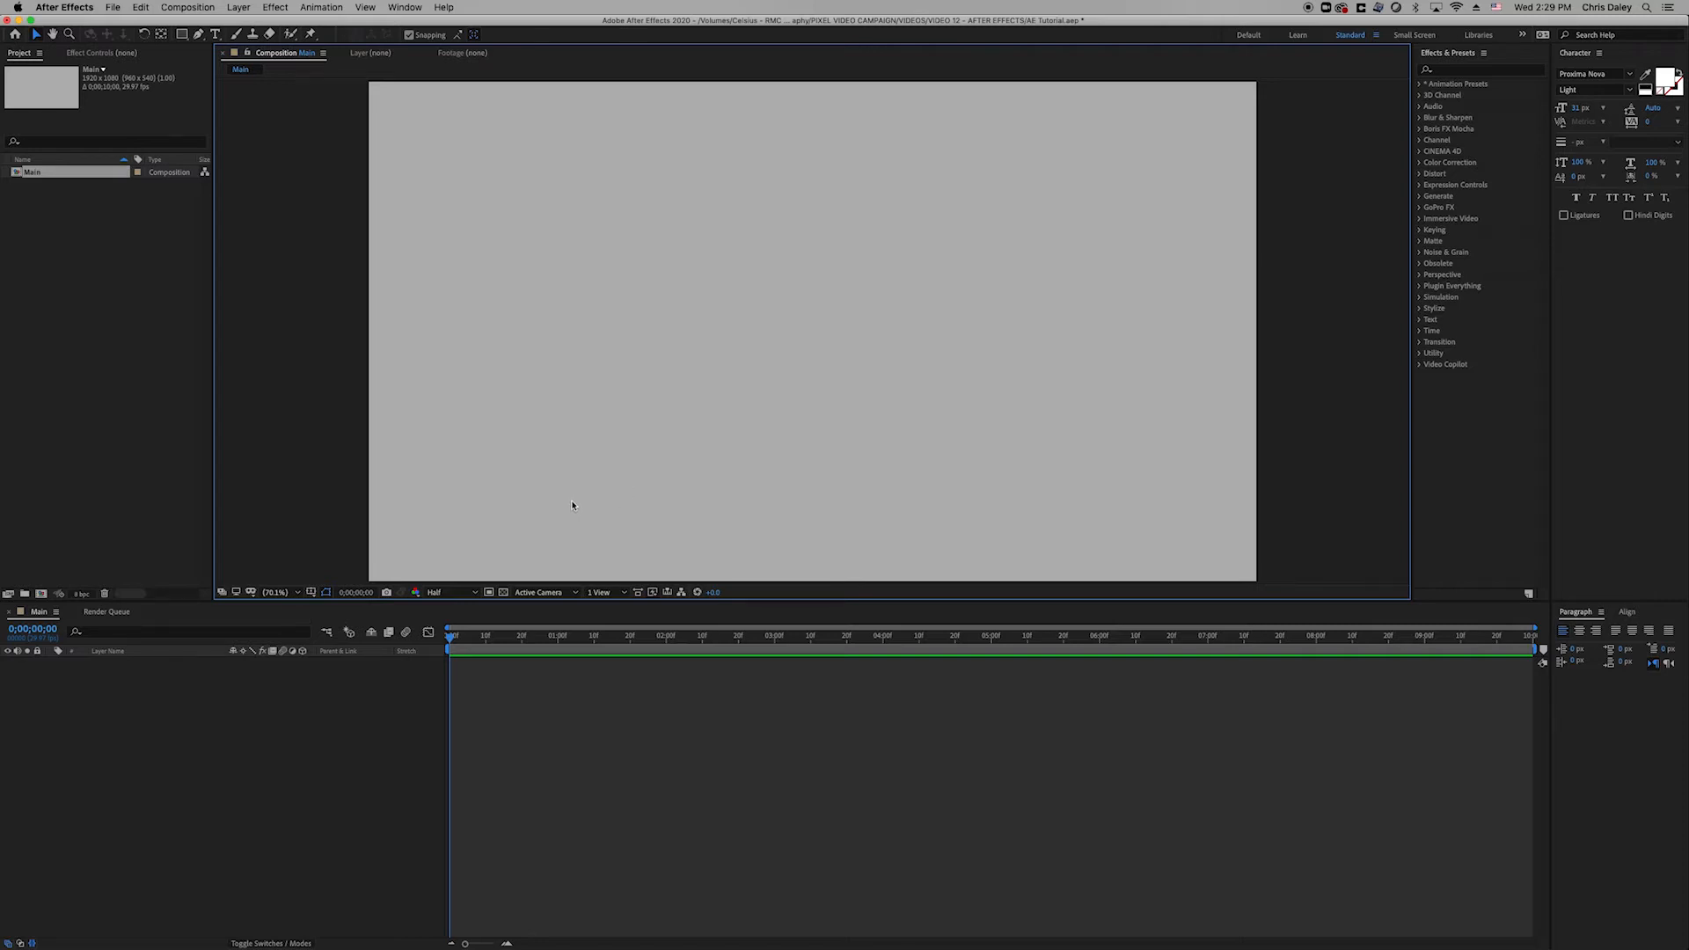
click(312, 593)
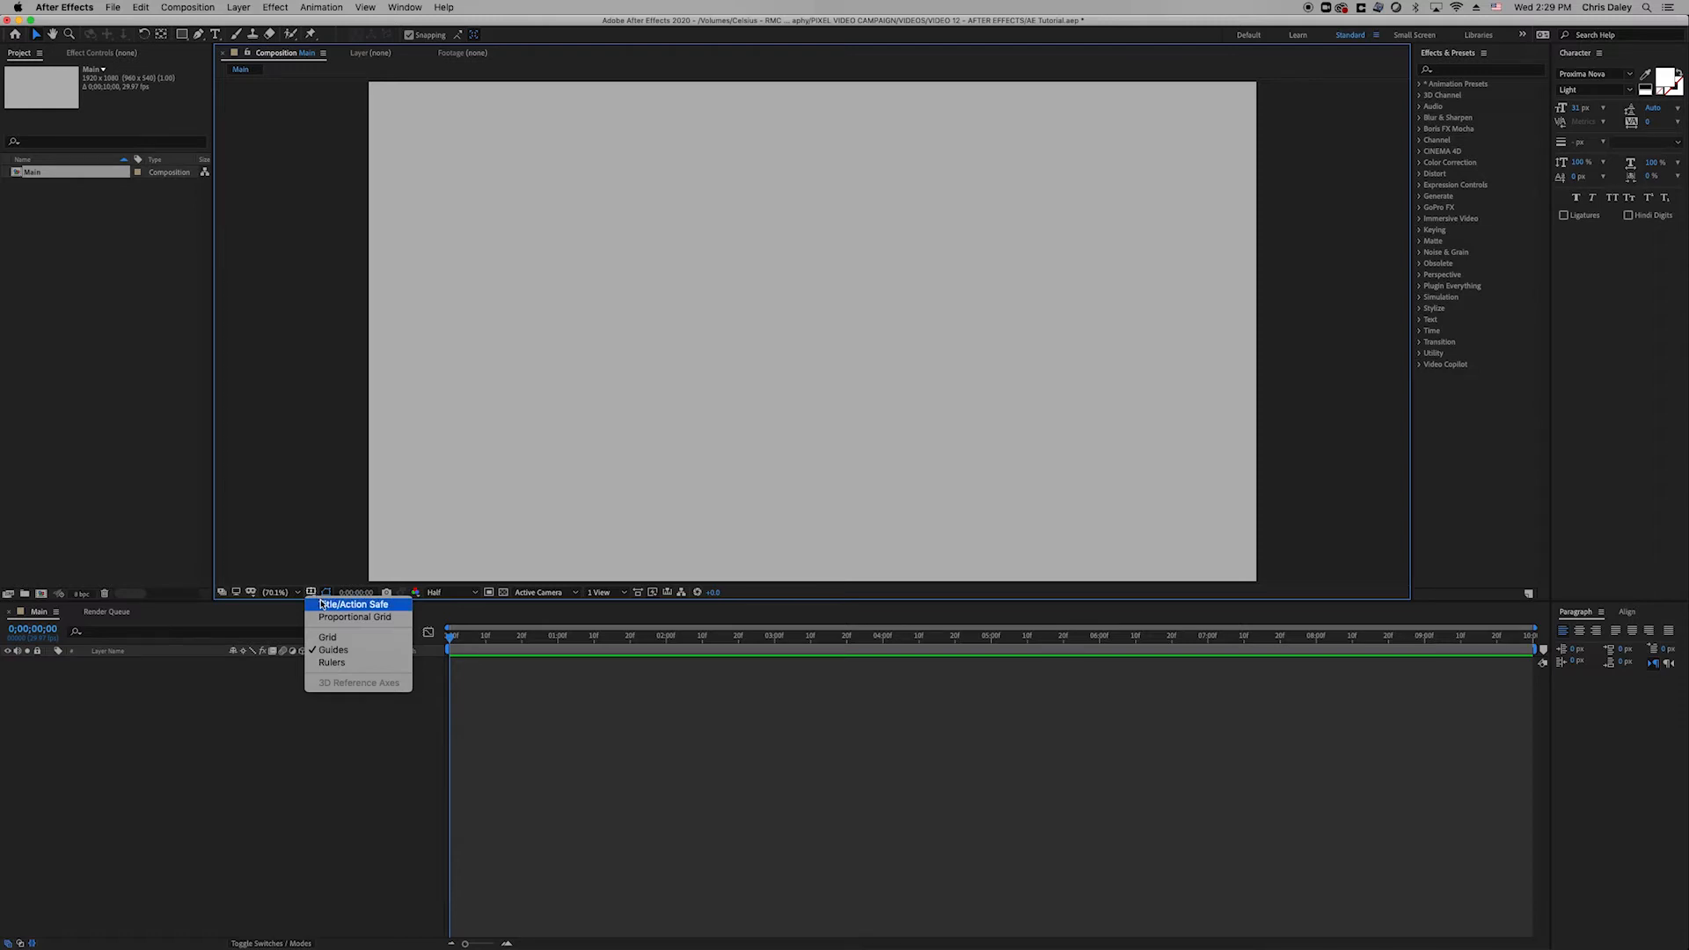
Show the Title/Action Safe guides and rulers around the Main composition view.
click(322, 605)
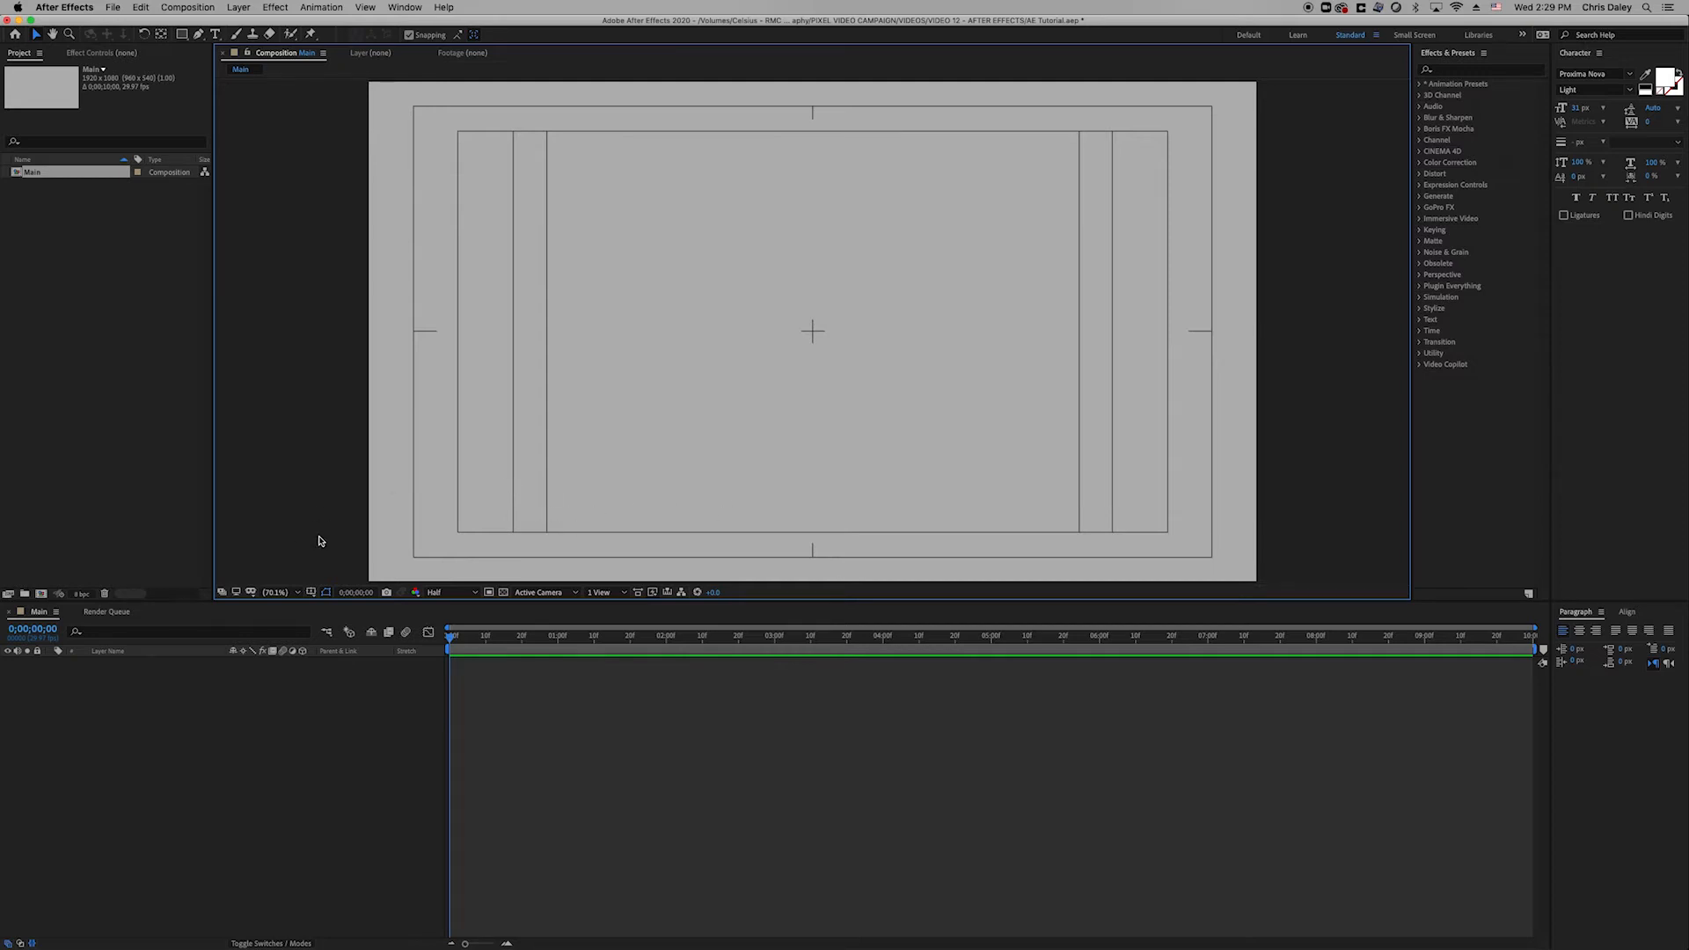
click(313, 594)
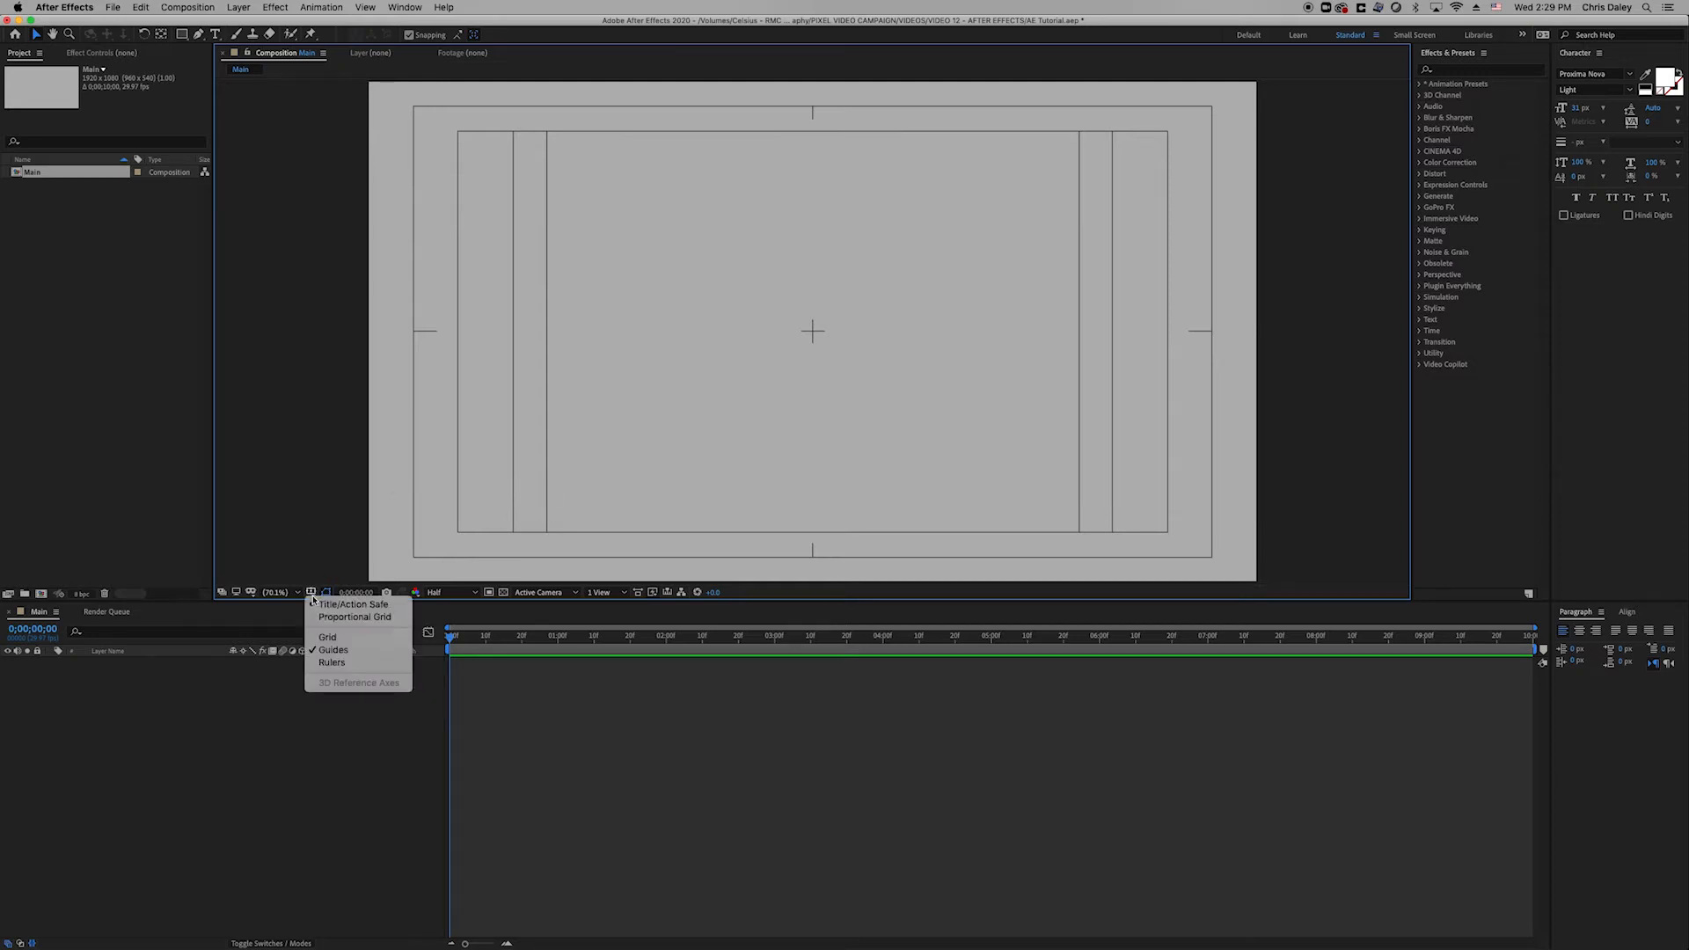
click(356, 662)
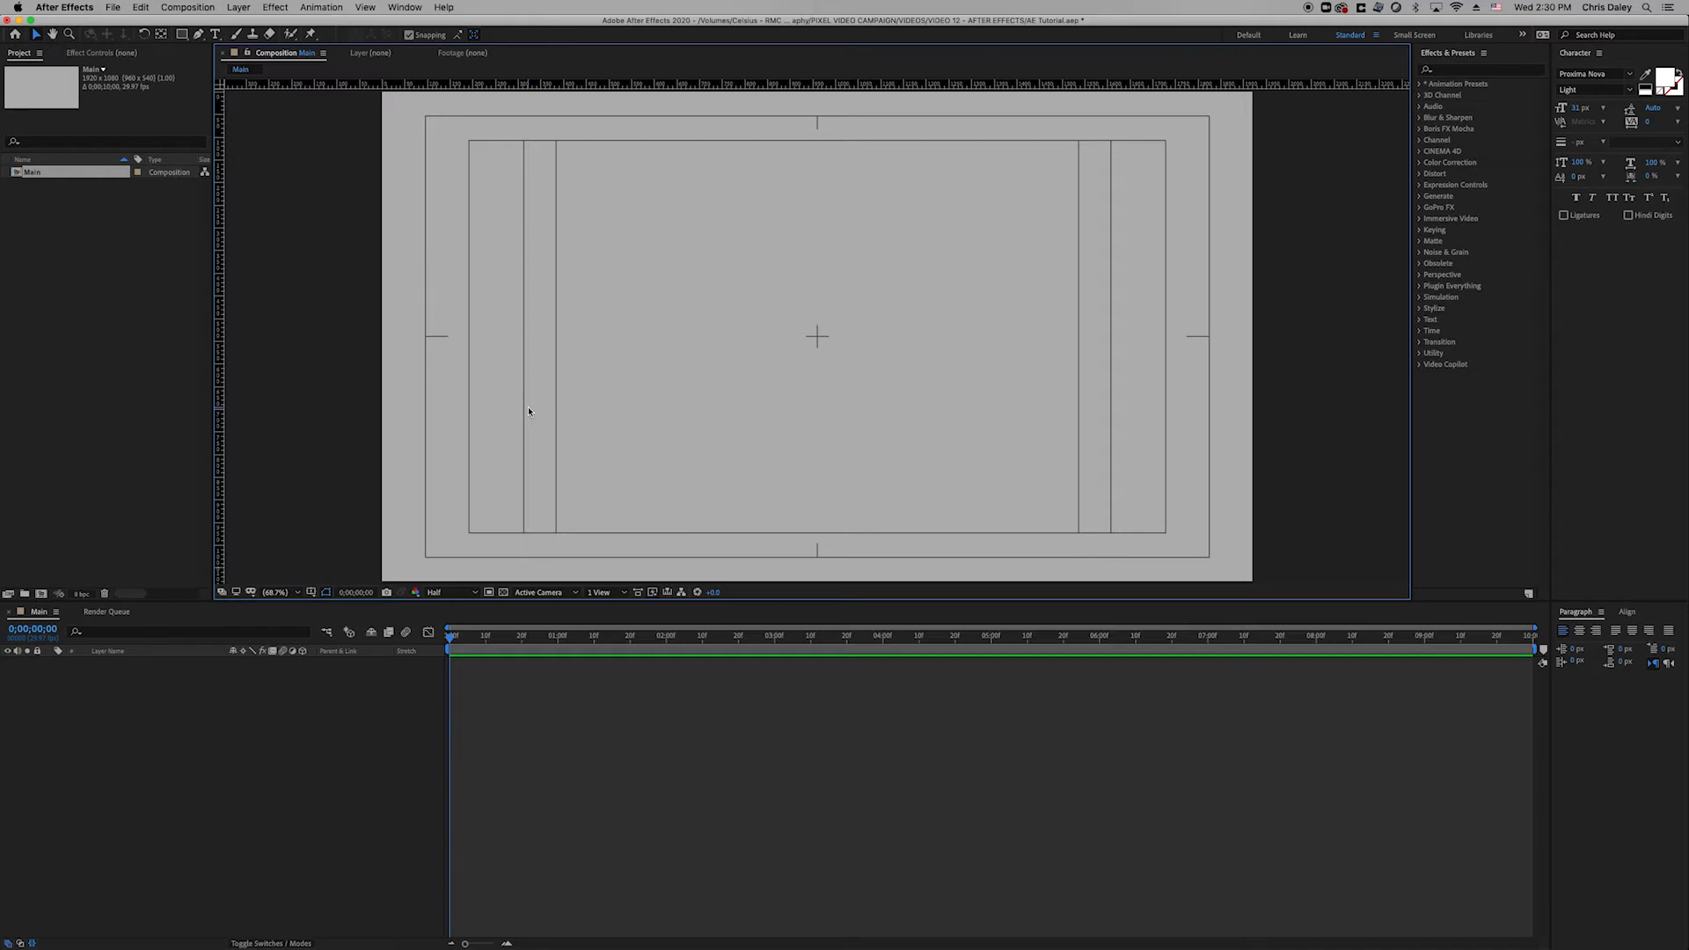
At 100% zoom, Pen-draw a vertical two-point line at the safe area's lower-left corner and widen its stroke into a square.
key(.)
key(space)
drag(417, 471, 510, 300)
drag(483, 413, 508, 408)
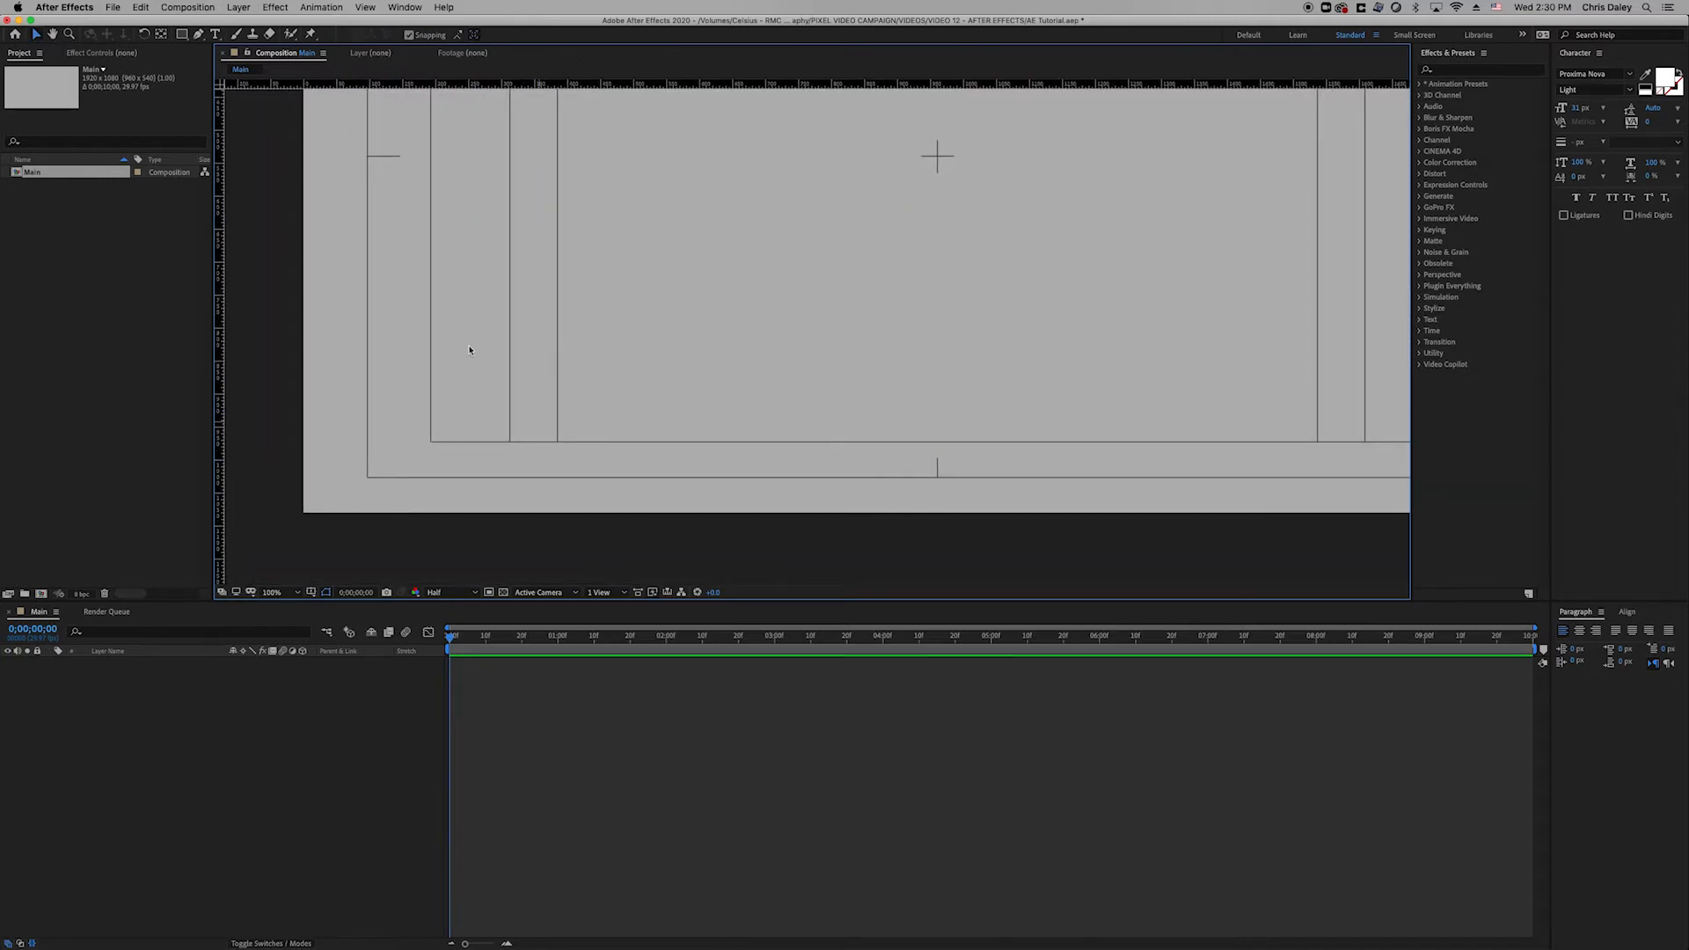
click(199, 35)
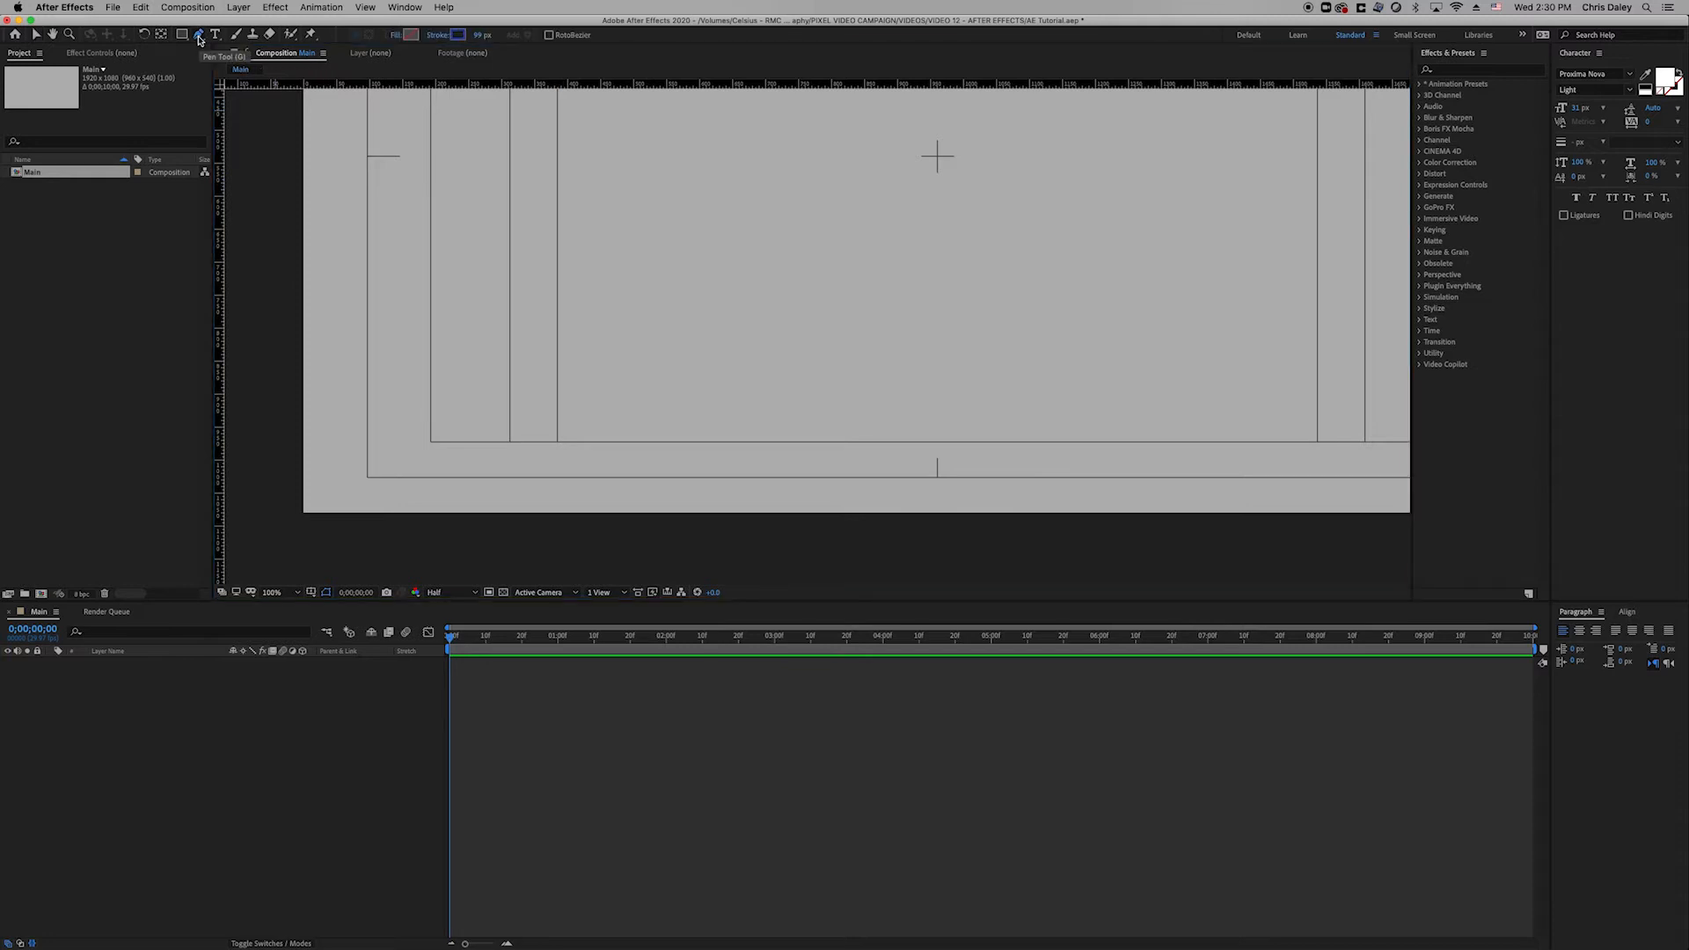
click(557, 441)
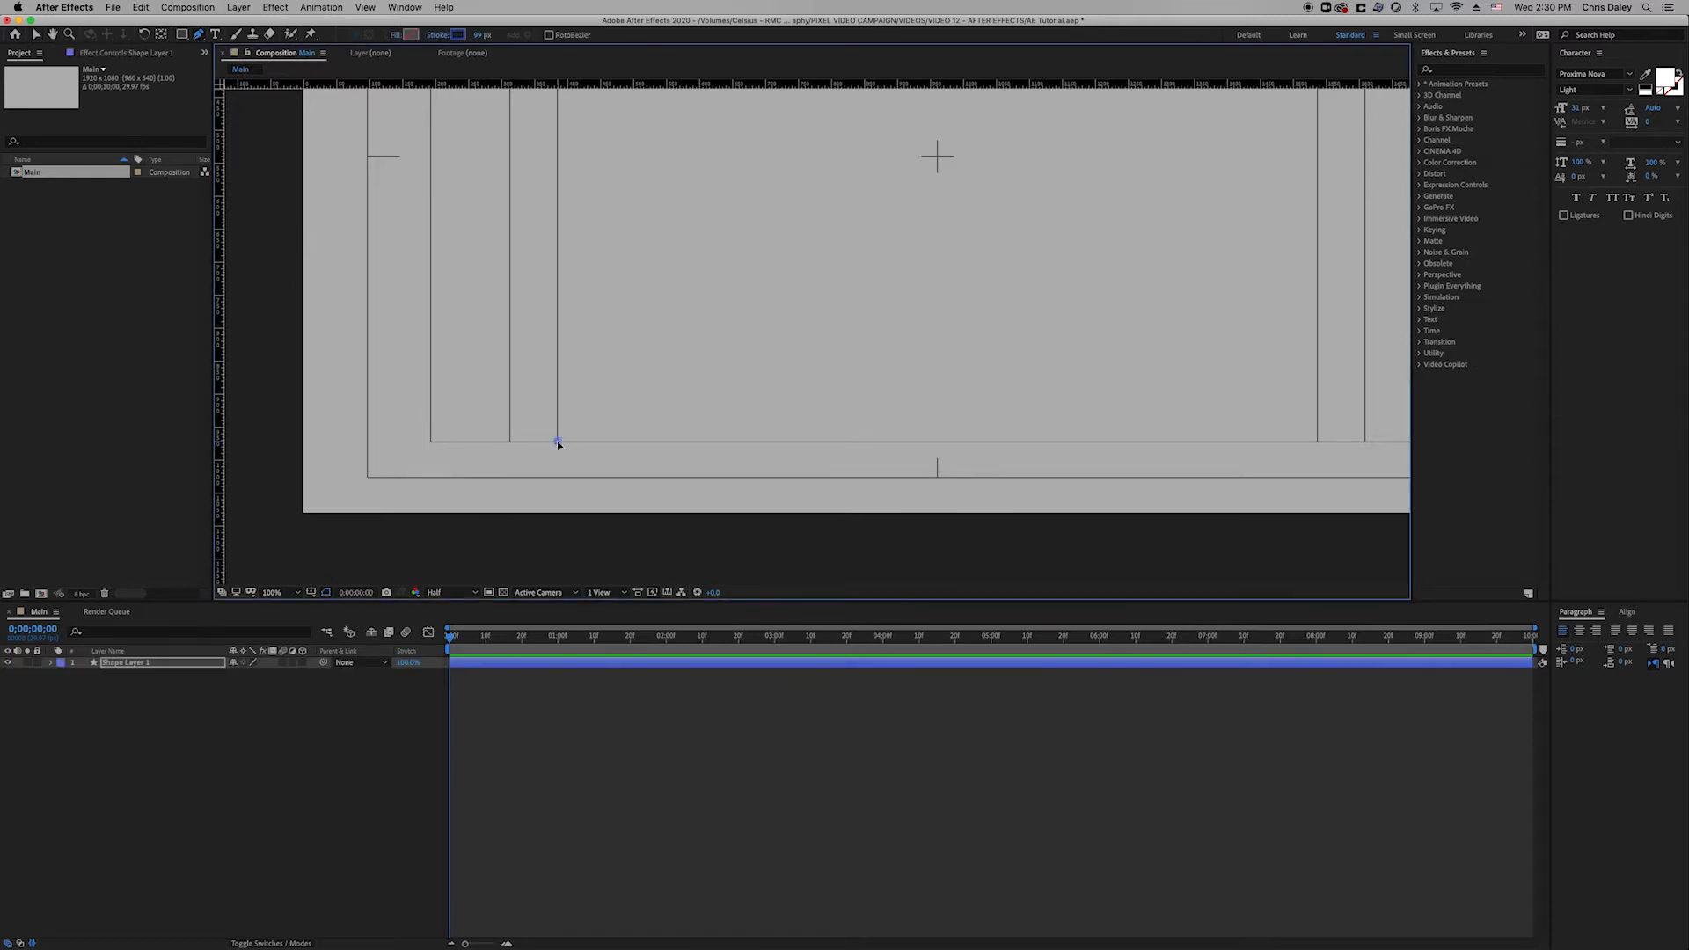
click(557, 380)
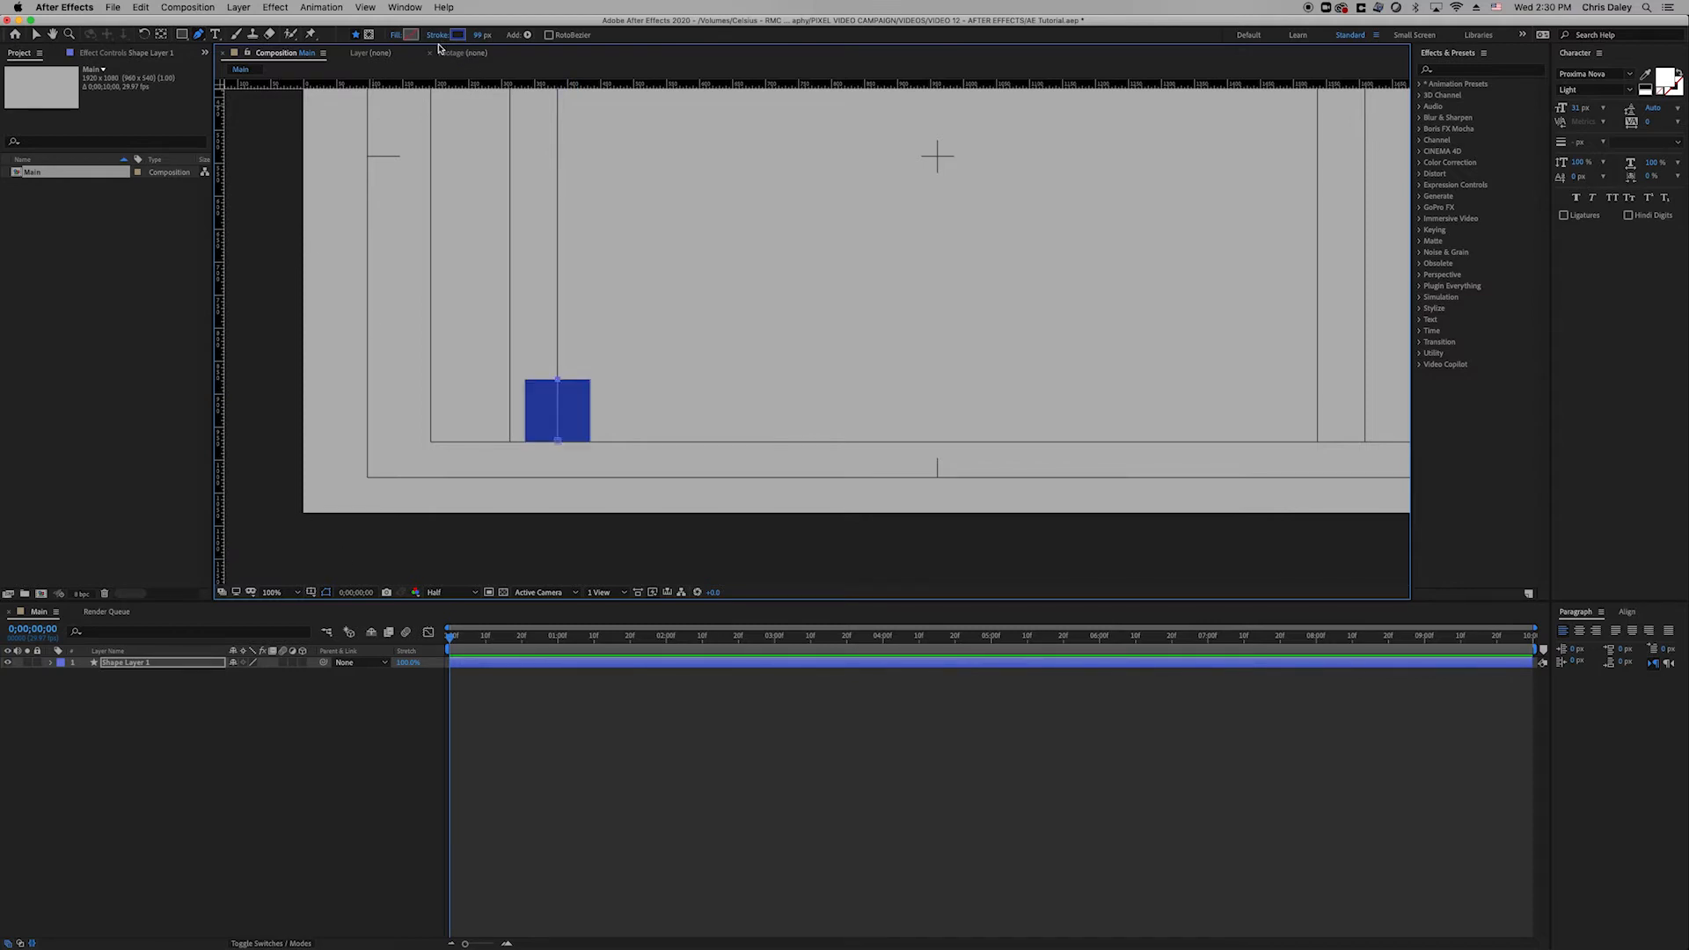
mouse_move(483, 36)
mouse_down()
mouse_move(509, 37)
mouse_move(479, 41)
mouse_move(501, 54)
mouse_up()
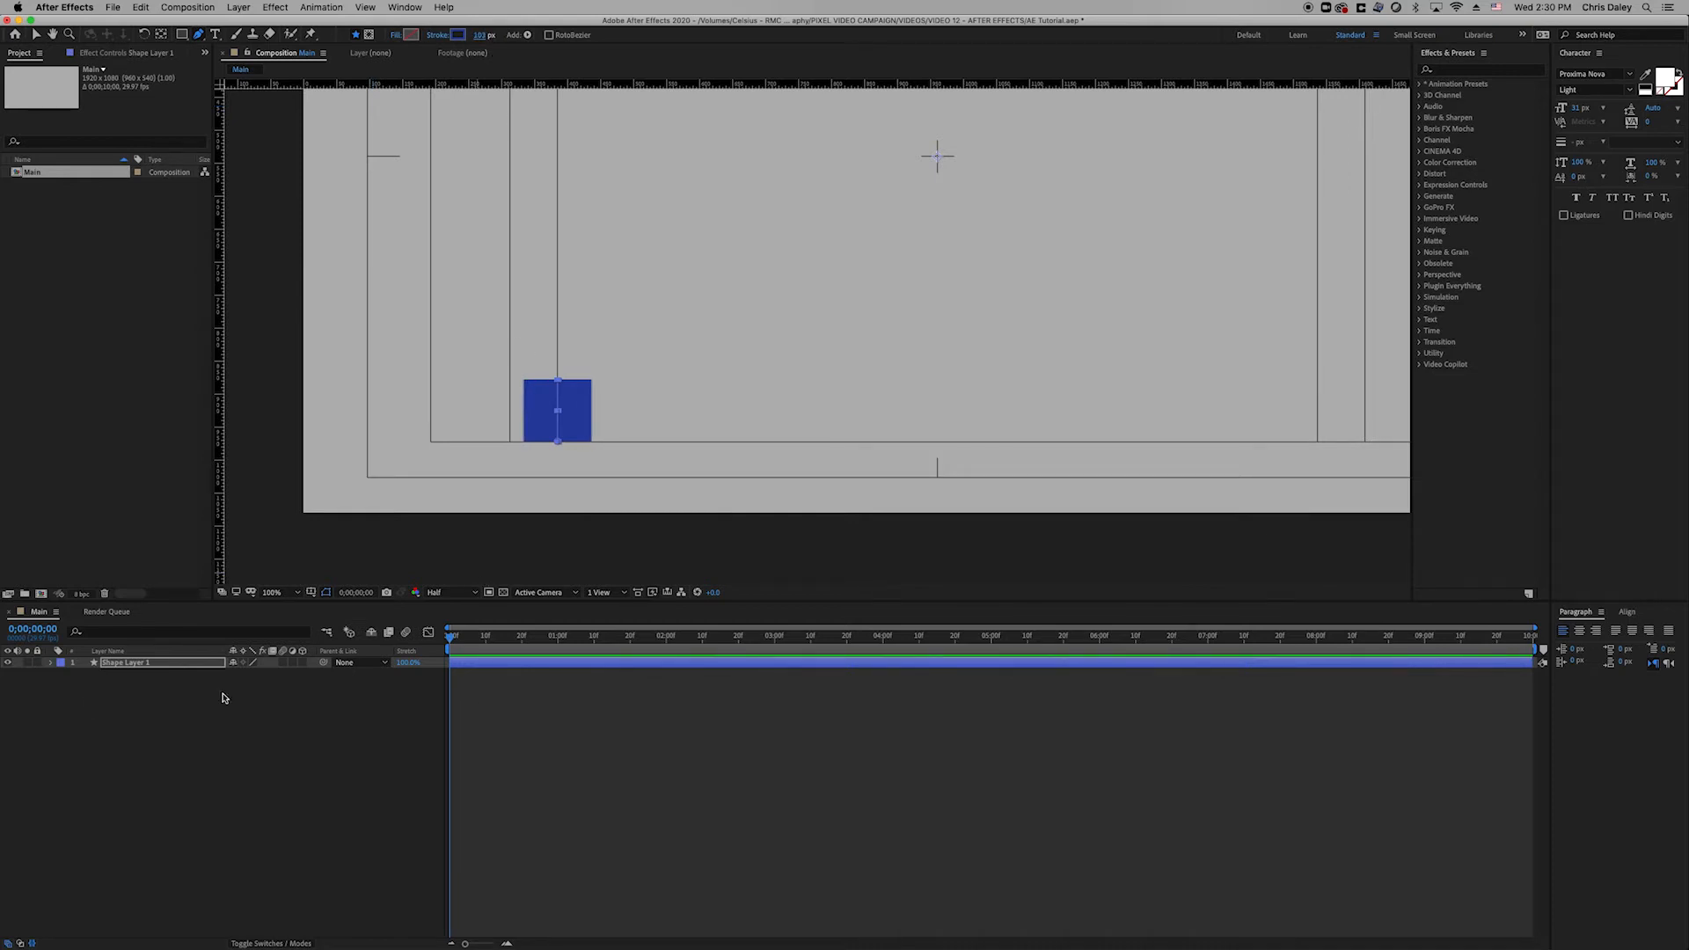
Rename the shape layer to 'Dark Blue Square'.
click(122, 694)
click(132, 668)
key(Return)
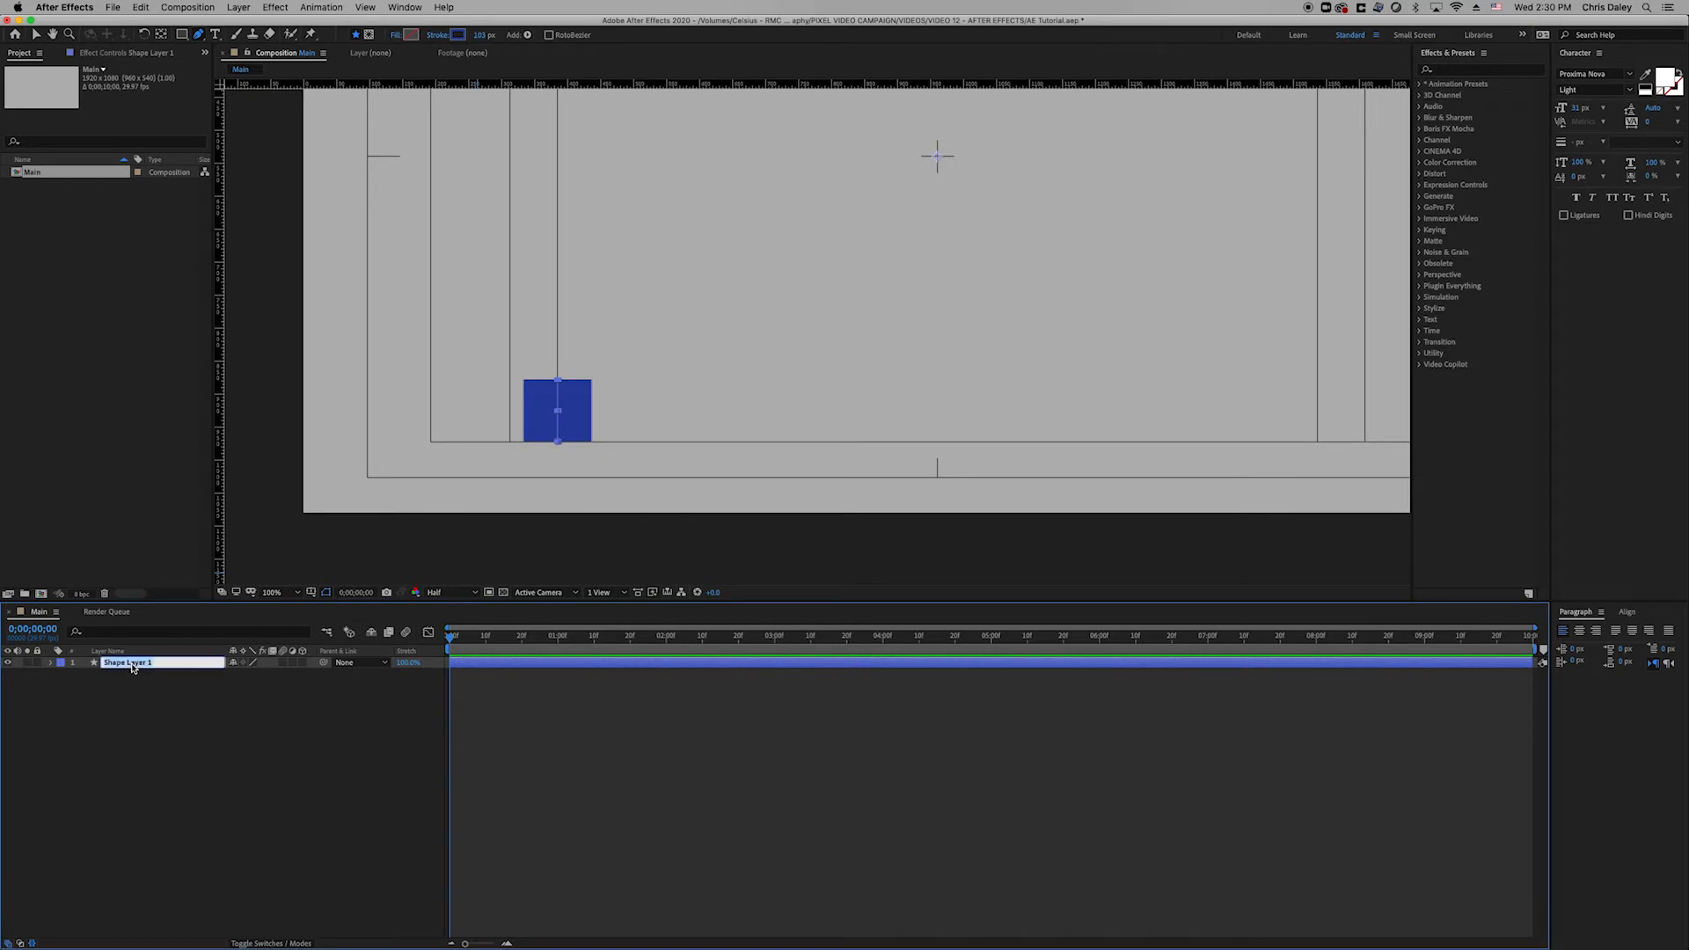
text(Dark Blue Square)
key(Return)
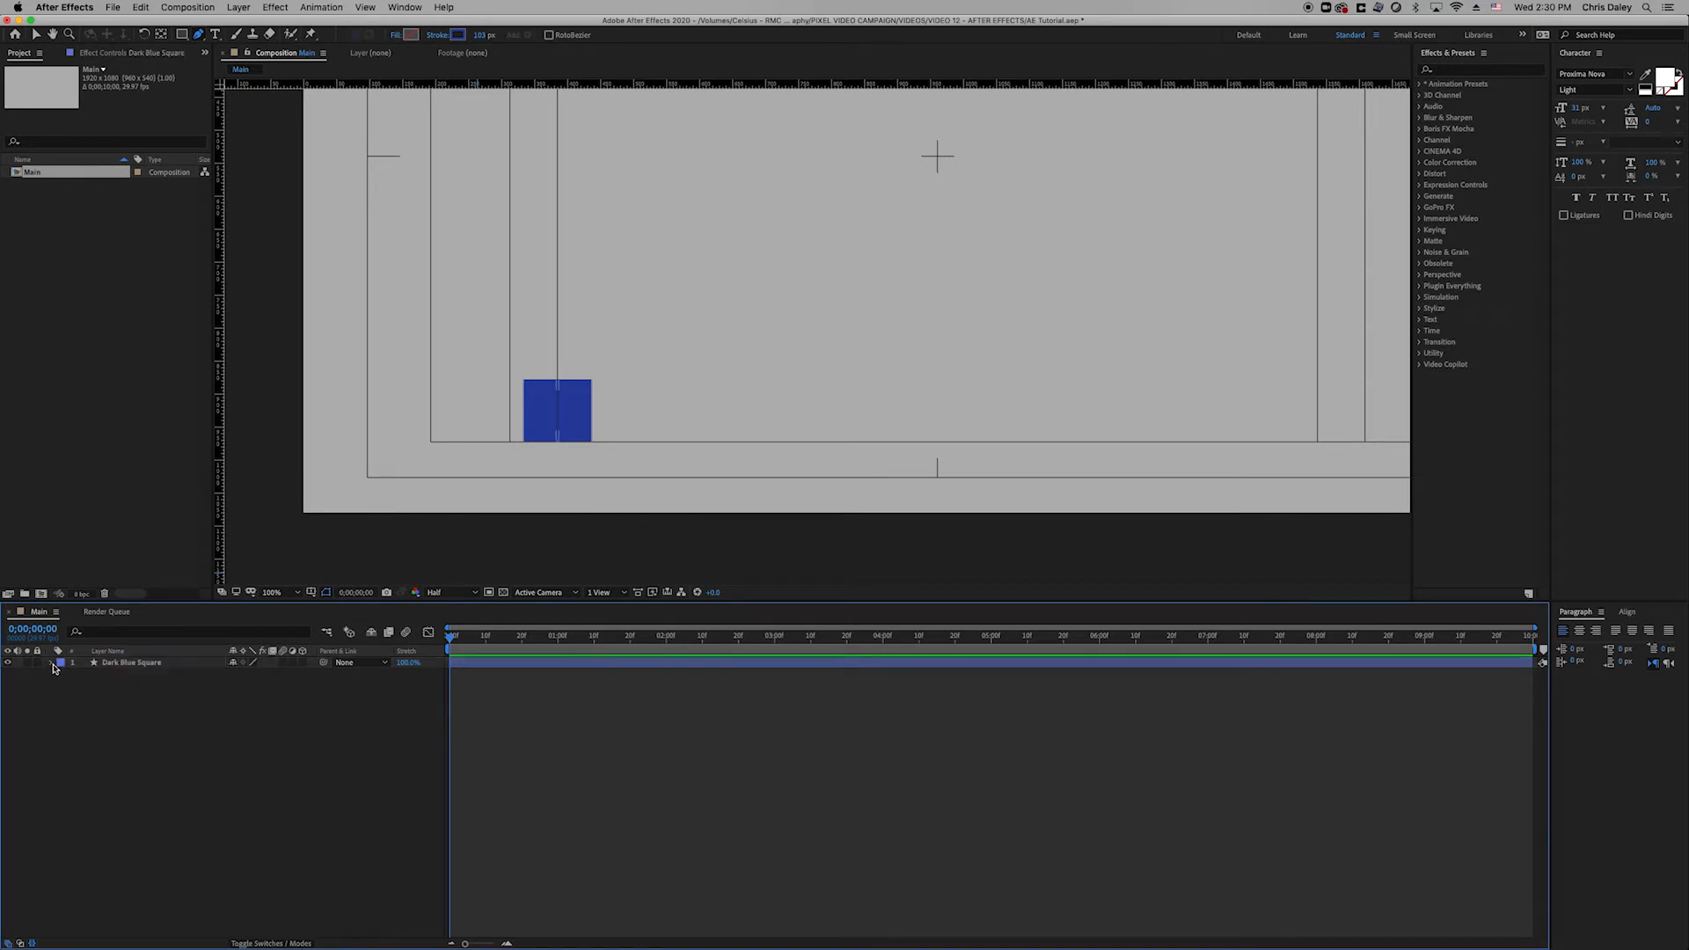
Add Trim Paths to the layer's contents and expand Trim Paths 1.
click(51, 663)
click(309, 674)
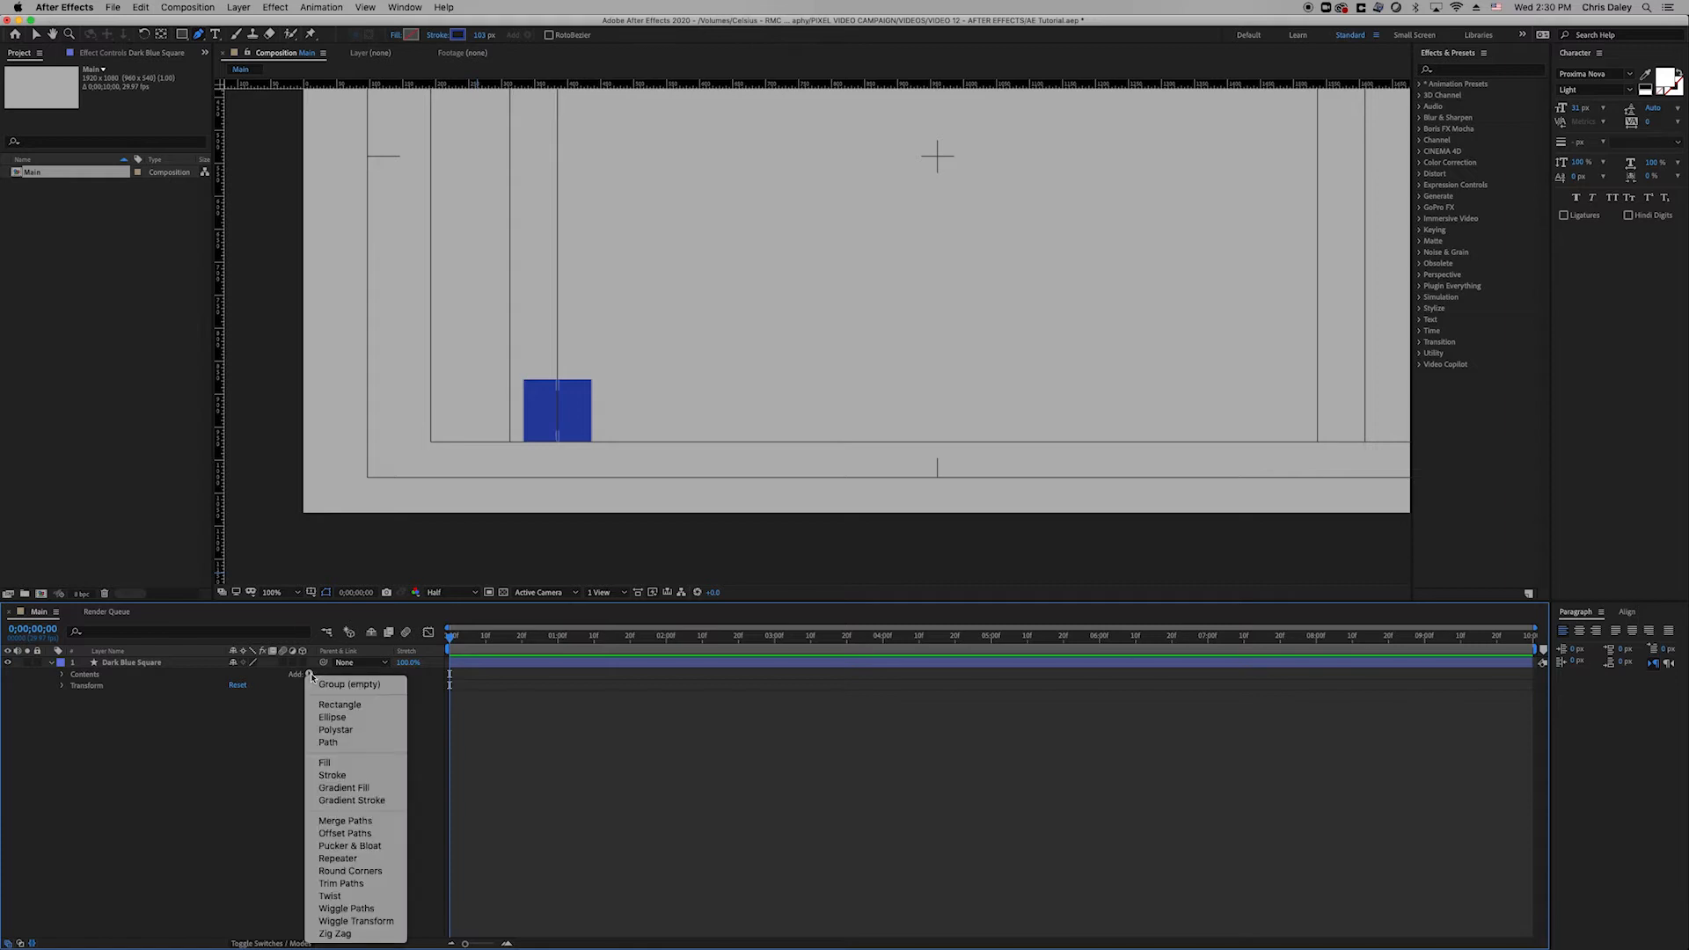
click(364, 884)
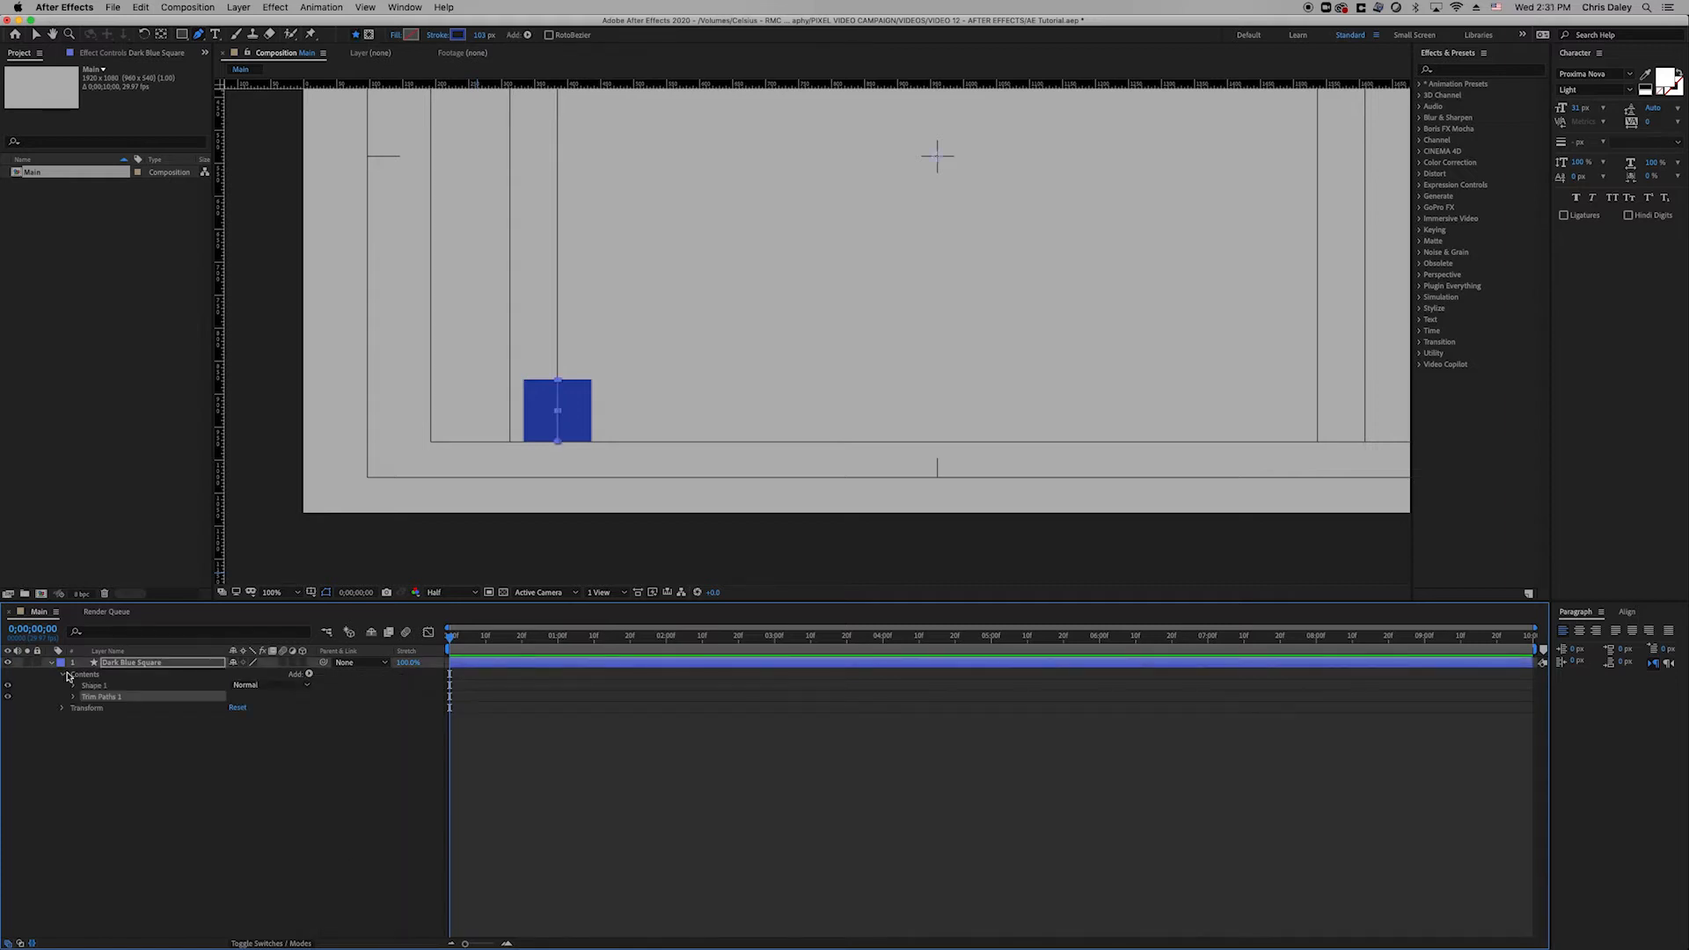
click(73, 698)
Keyframe Trim Paths End from 0% at frame 0 to 100% at frame 15 and preview.
click(95, 719)
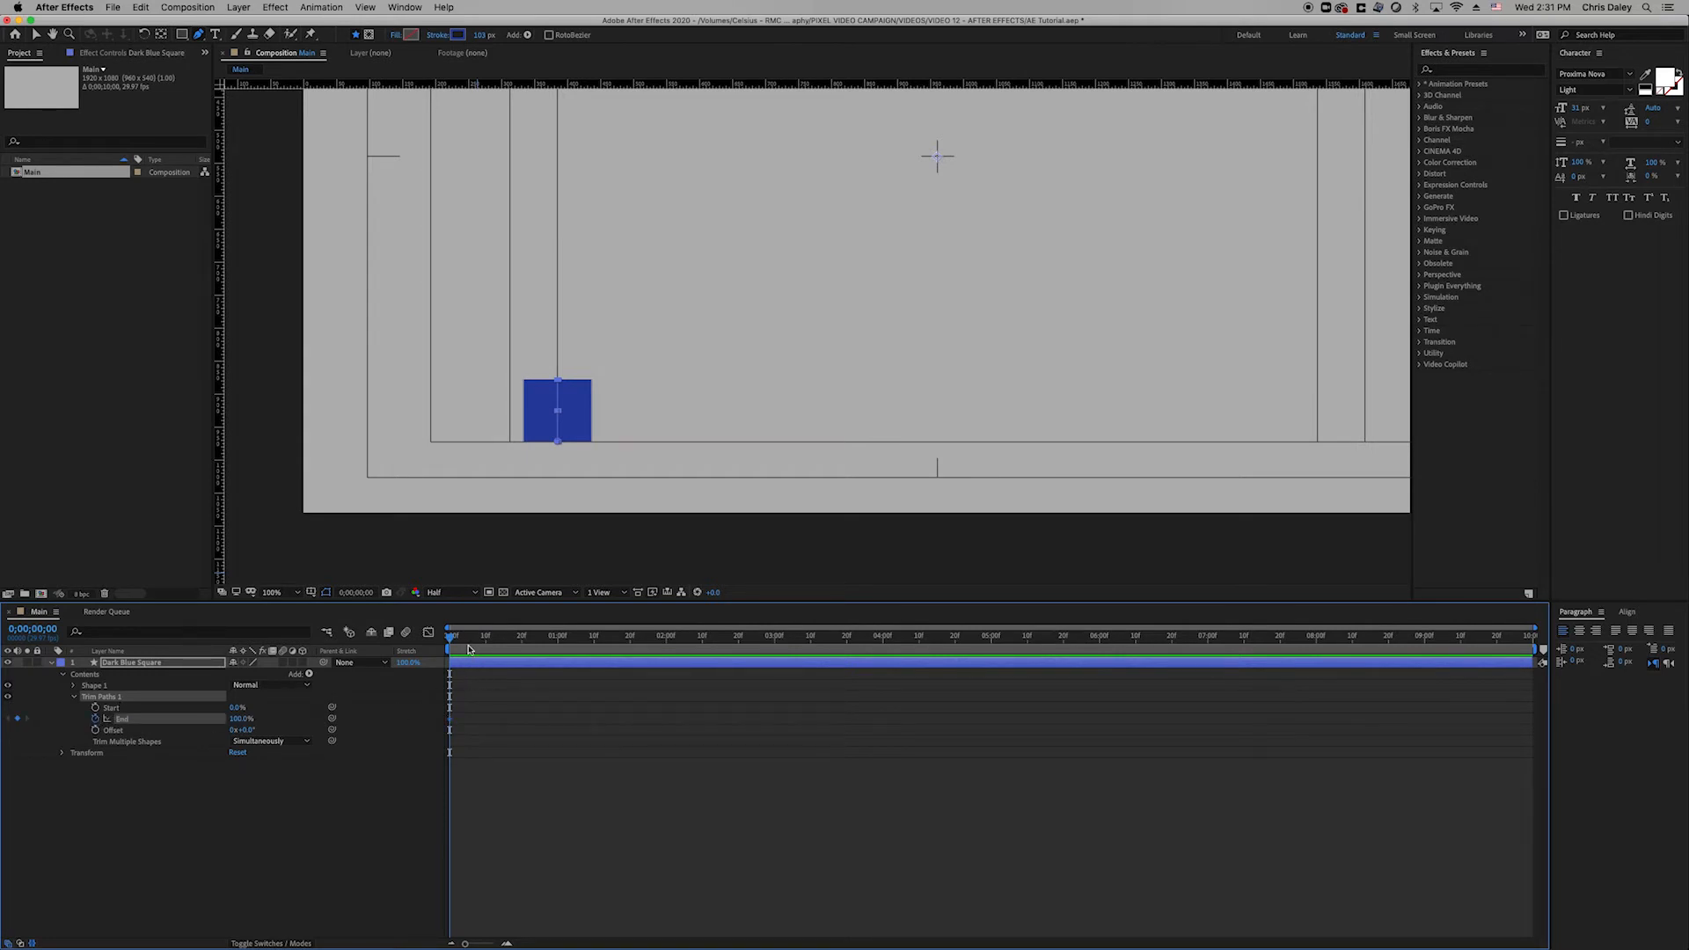
drag(469, 650, 505, 649)
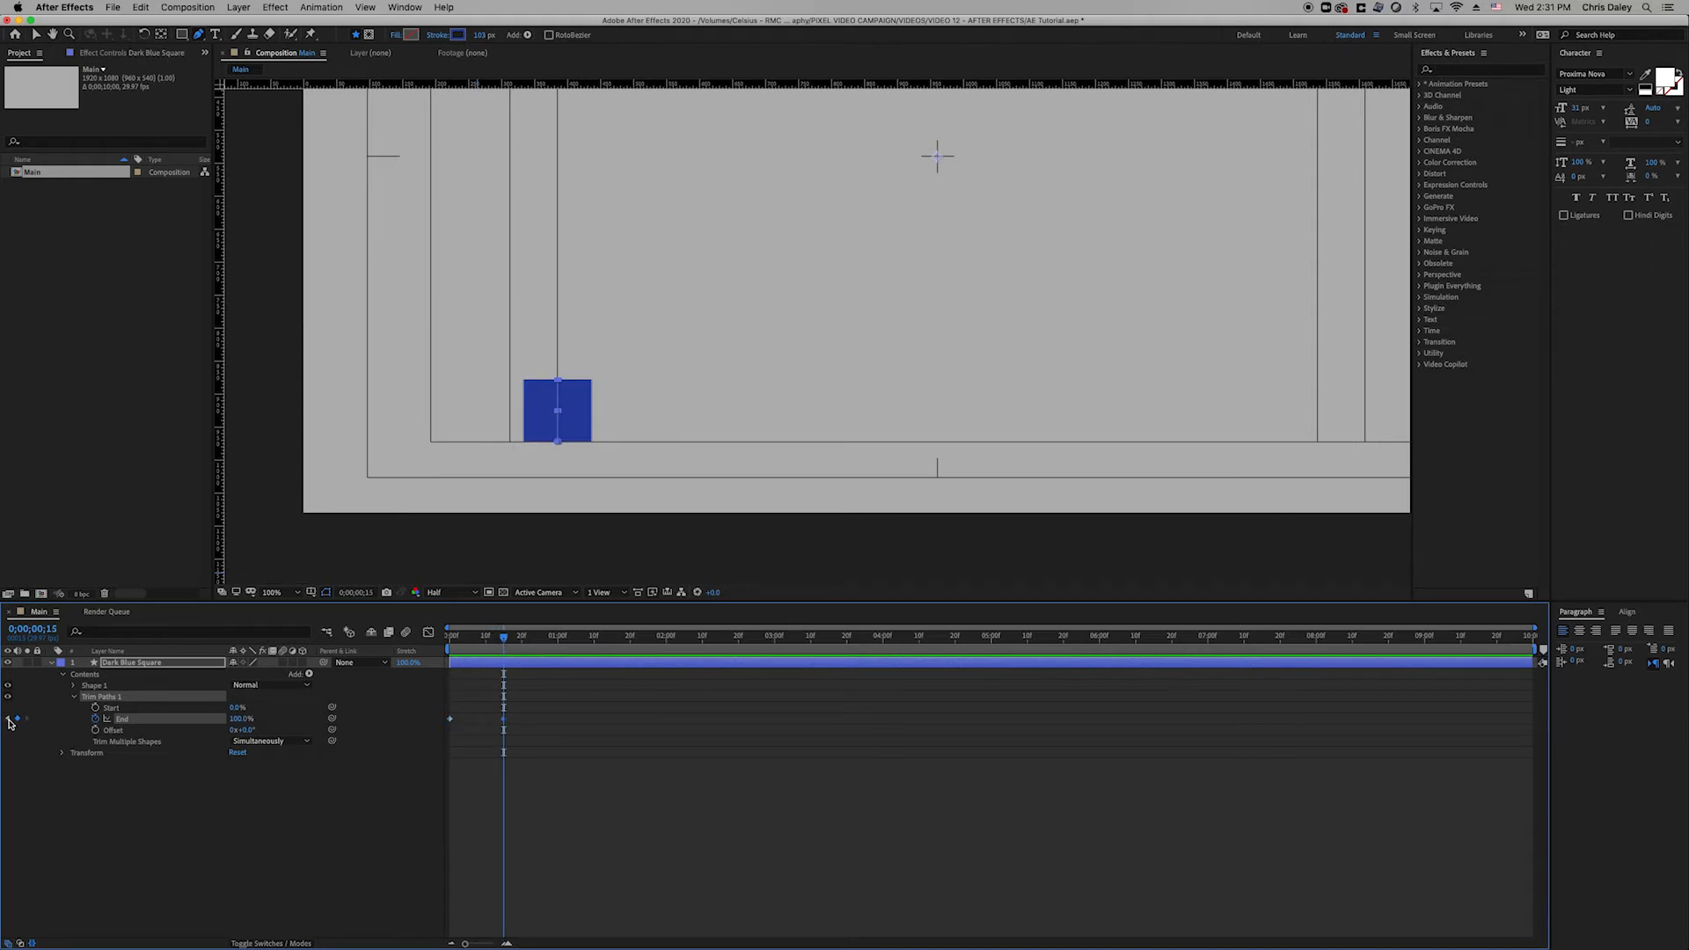
click(10, 721)
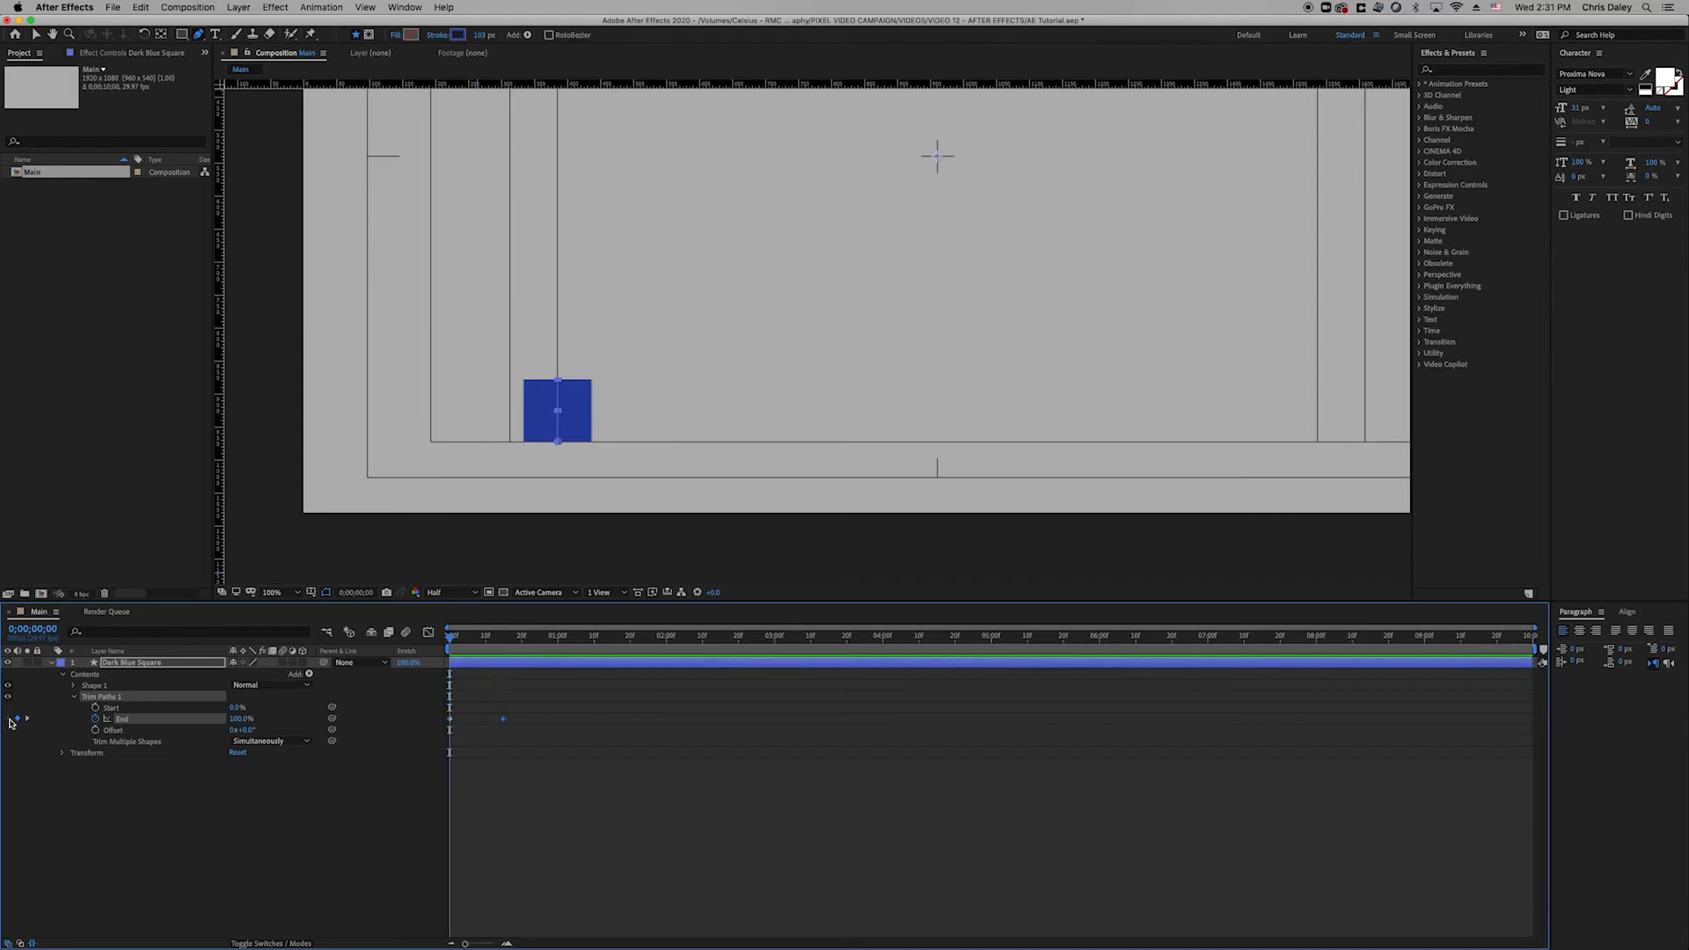
click(240, 718)
text(0)
key(Return)
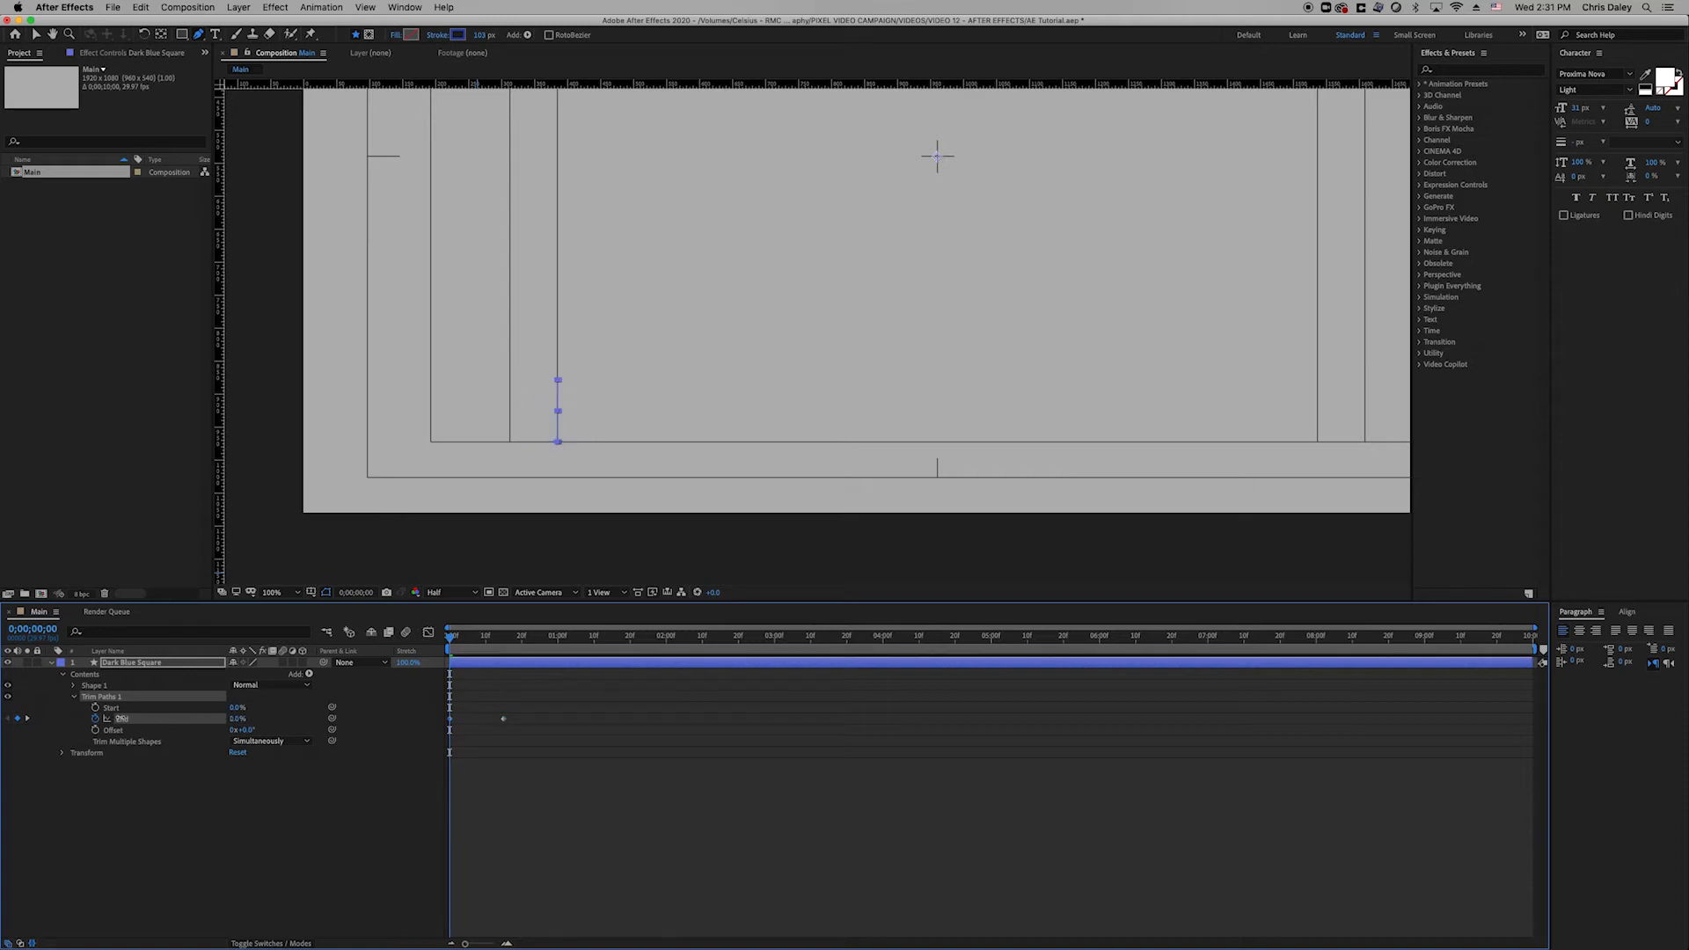
click(676, 898)
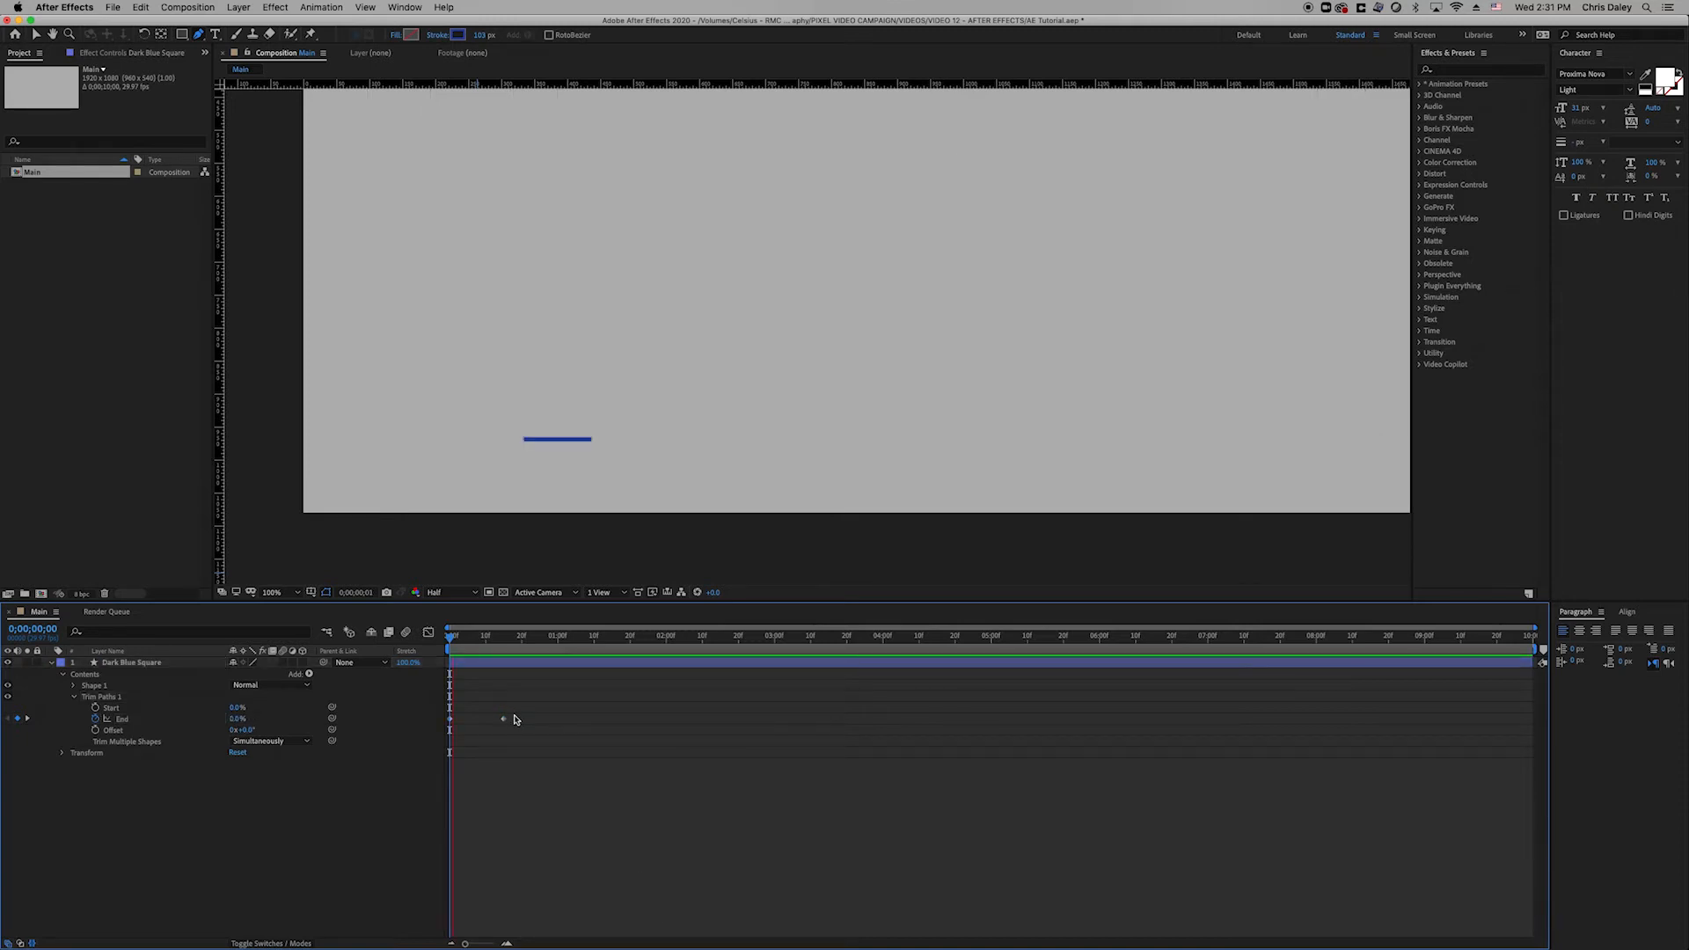
key(space)
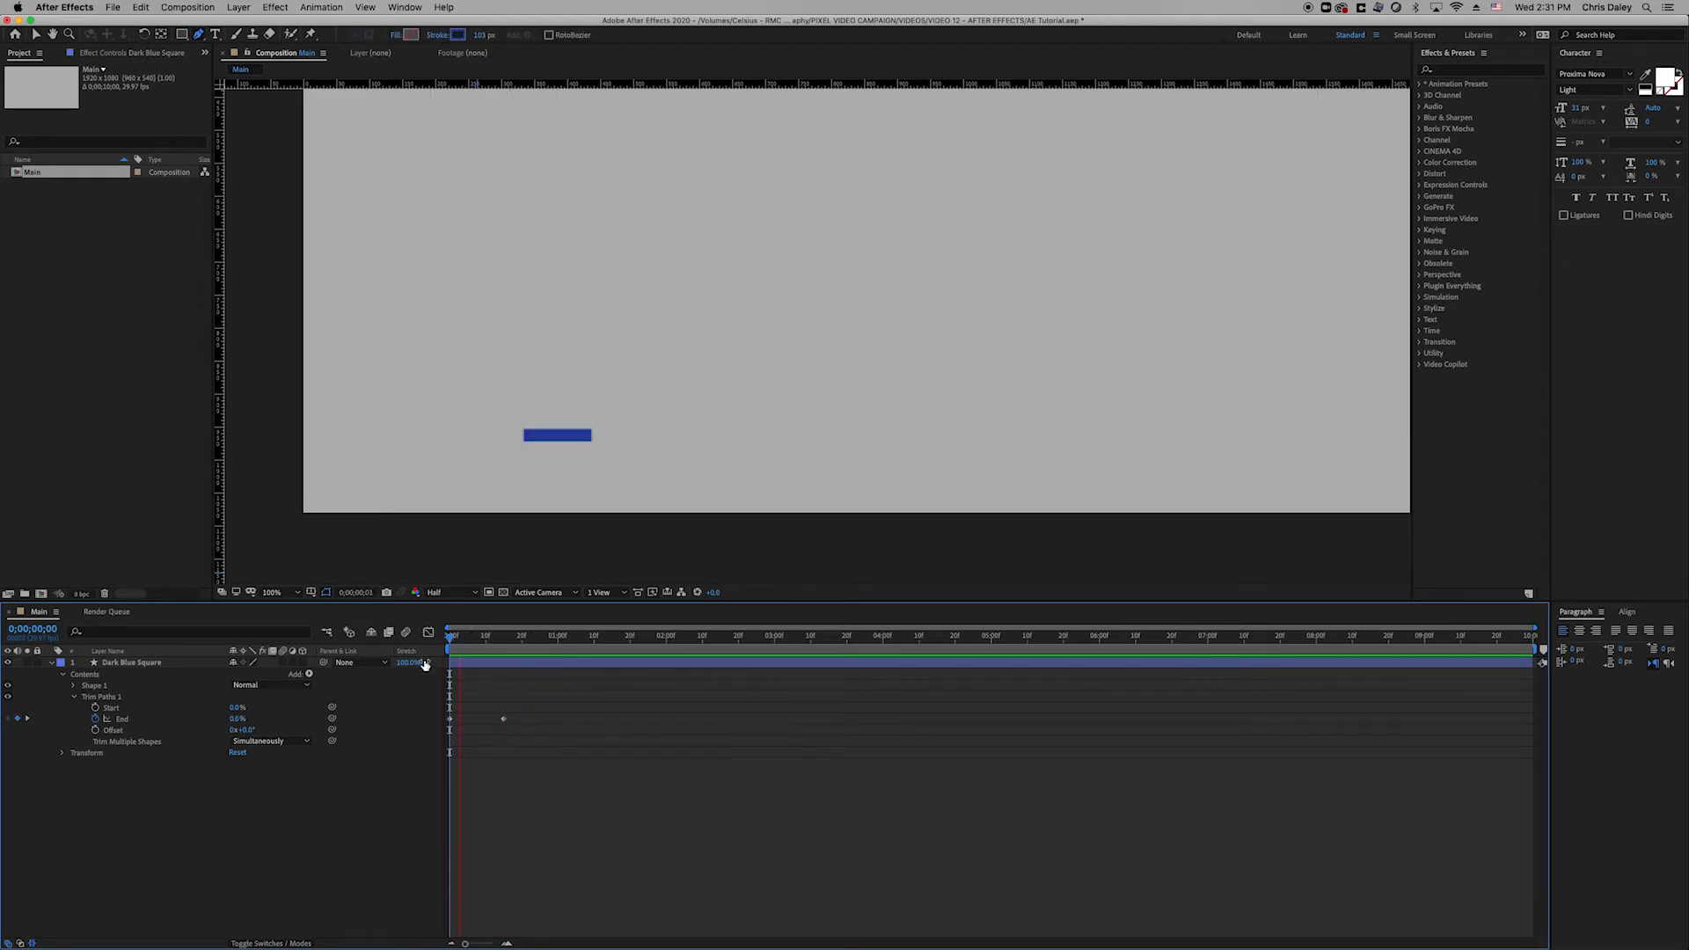
key(space)
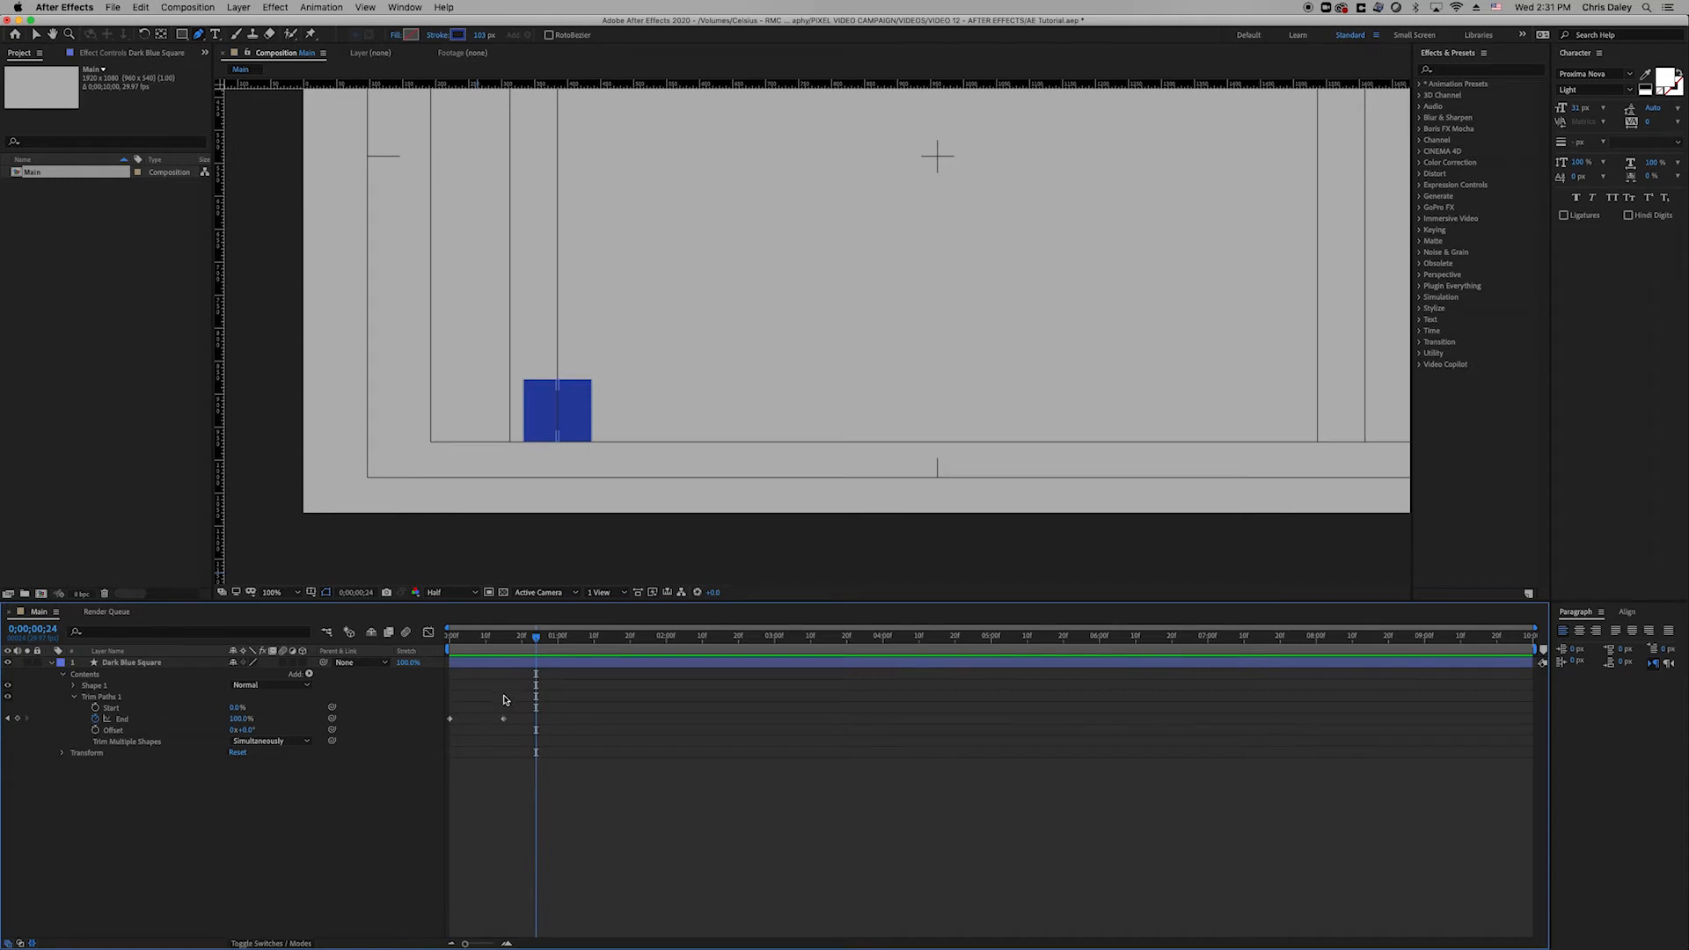
Apply Easy Ease to both End keyframes and preview the eased draw-on.
drag(506, 699, 429, 745)
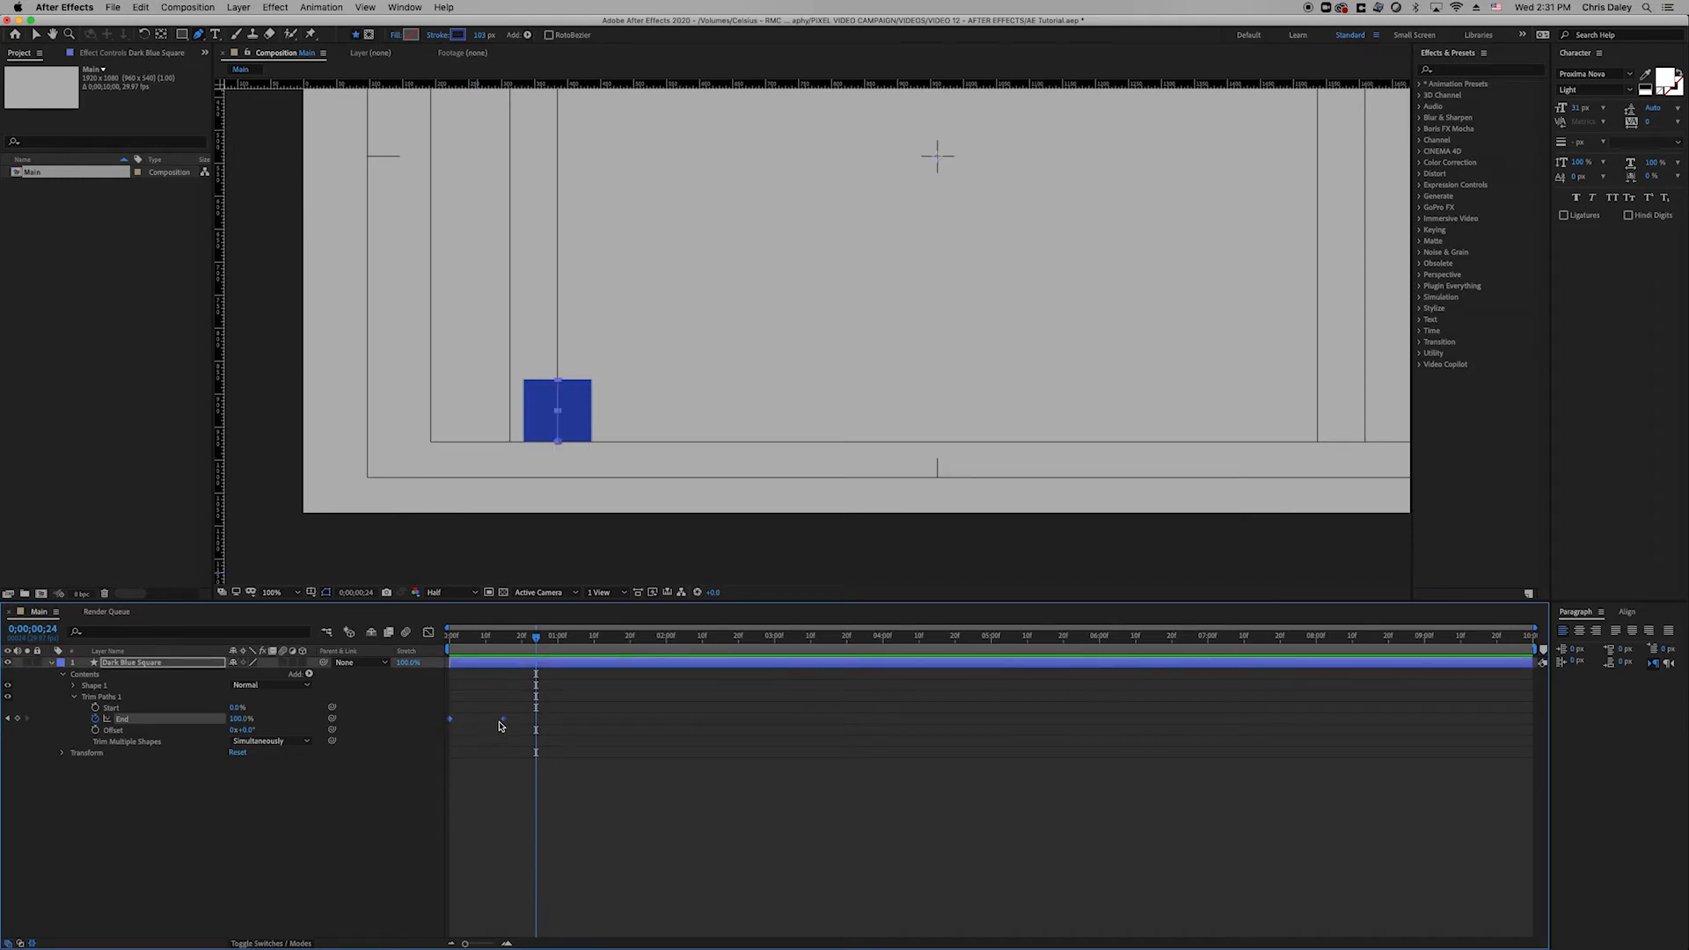
right_click(501, 722)
mouse_move(576, 874)
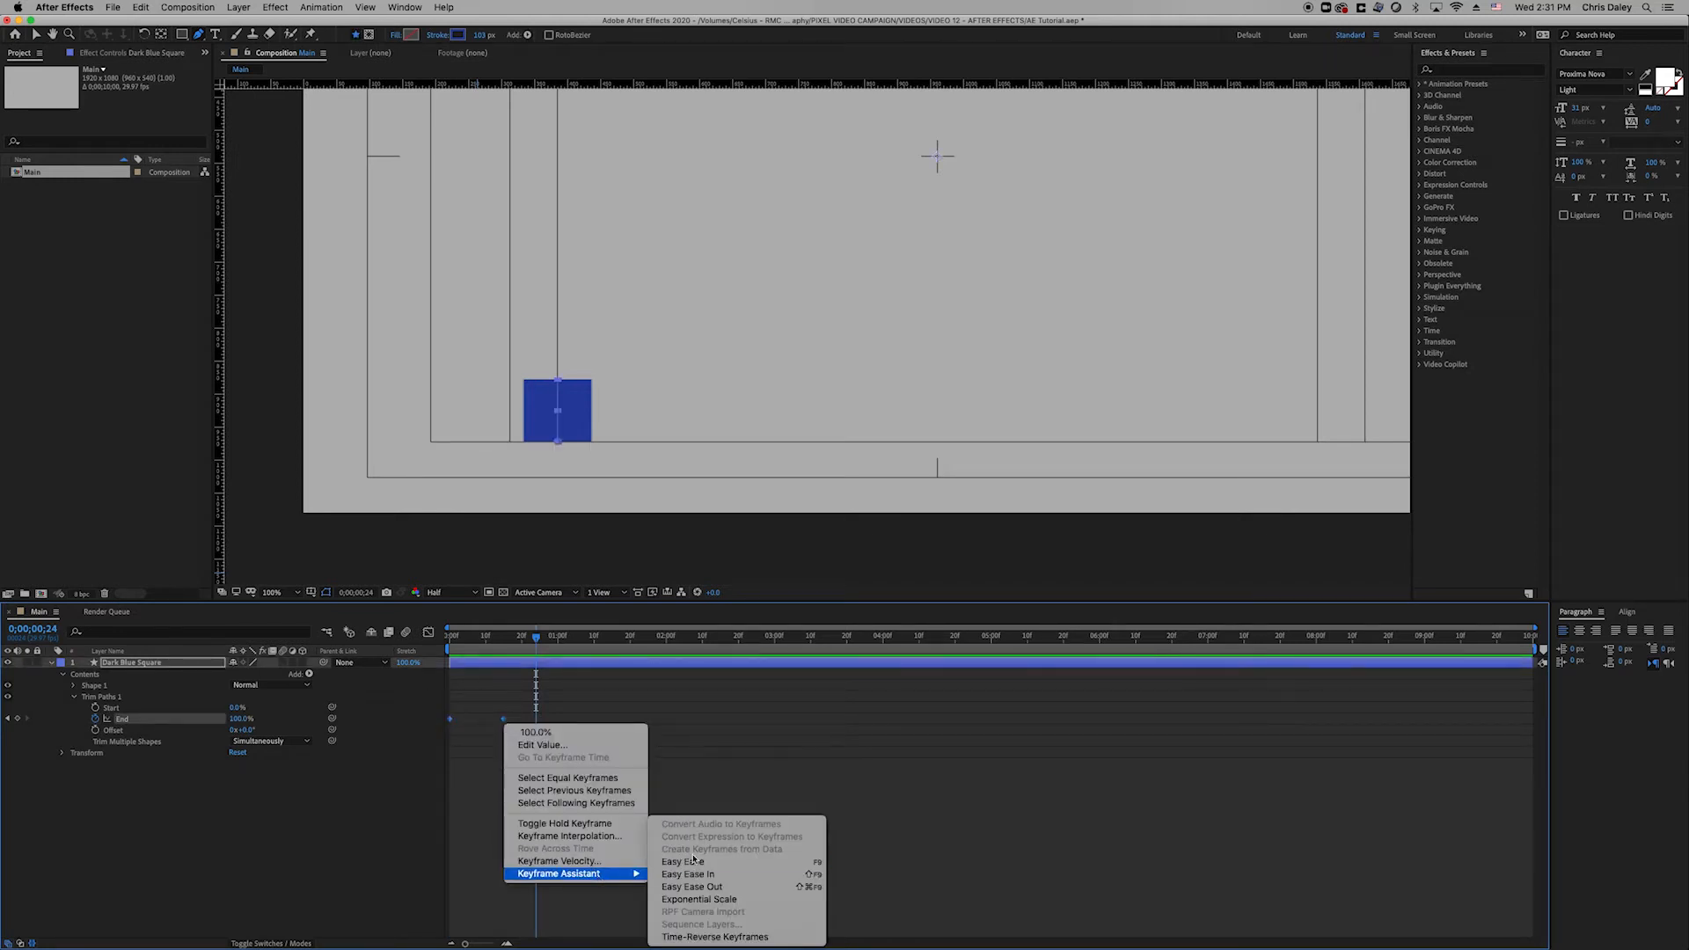
key(F9)
click(619, 845)
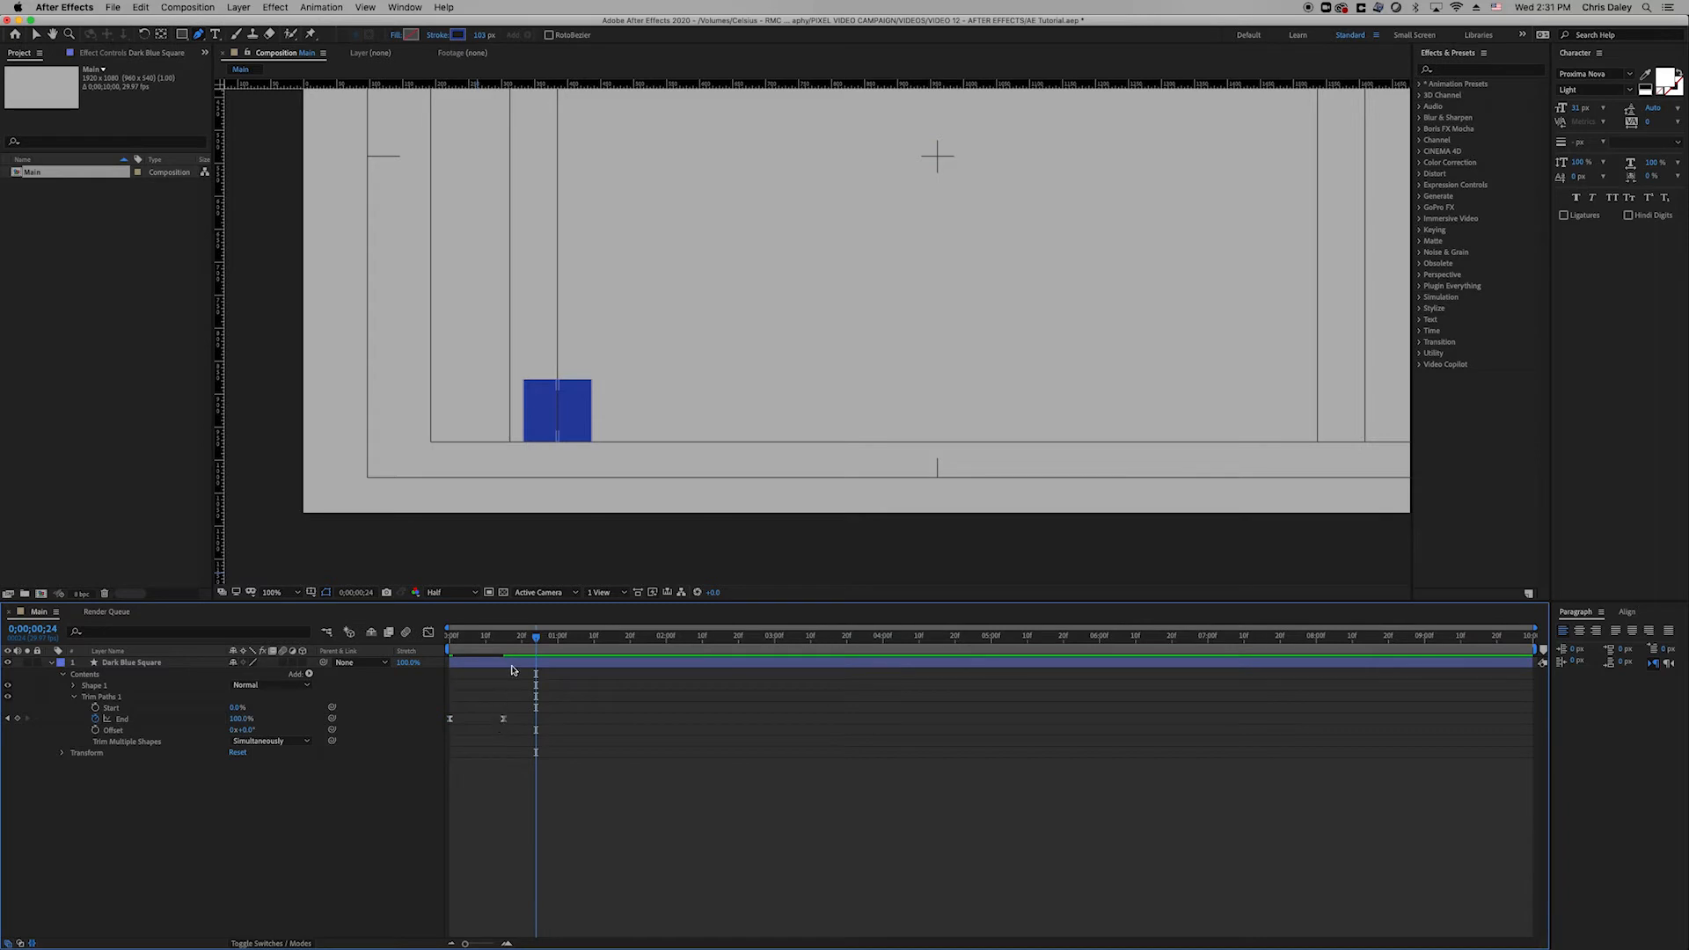
key(Home)
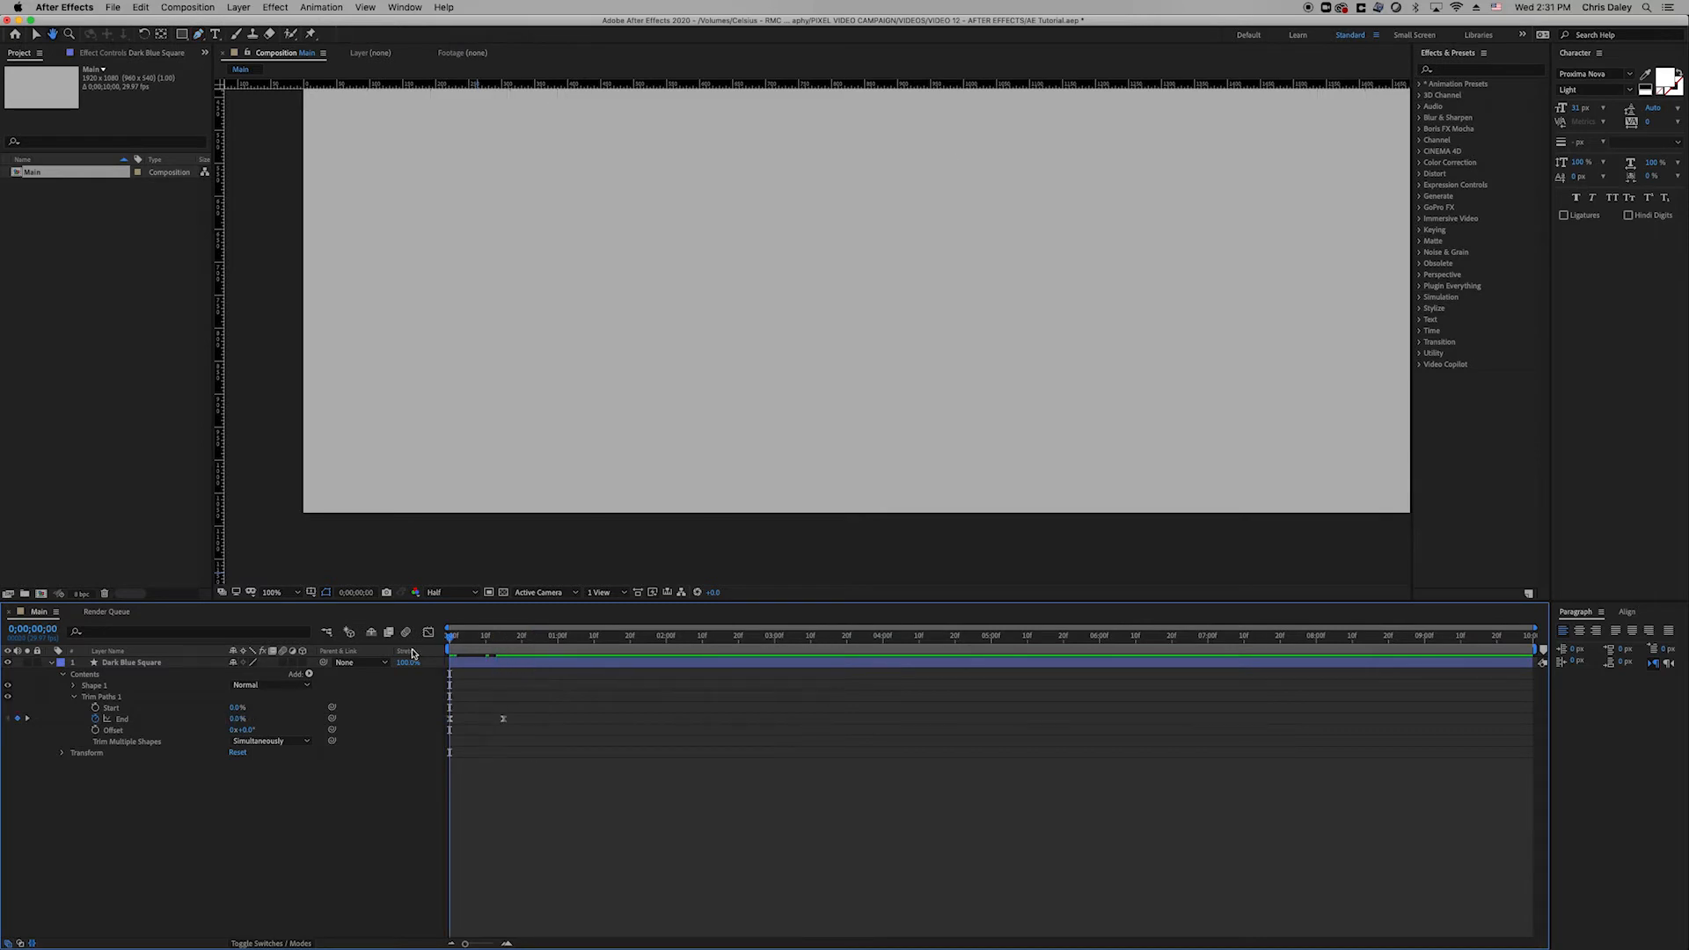
key(space)
Select the End property and show its speed graph in the Graph Editor.
key(space)
drag(482, 643, 389, 652)
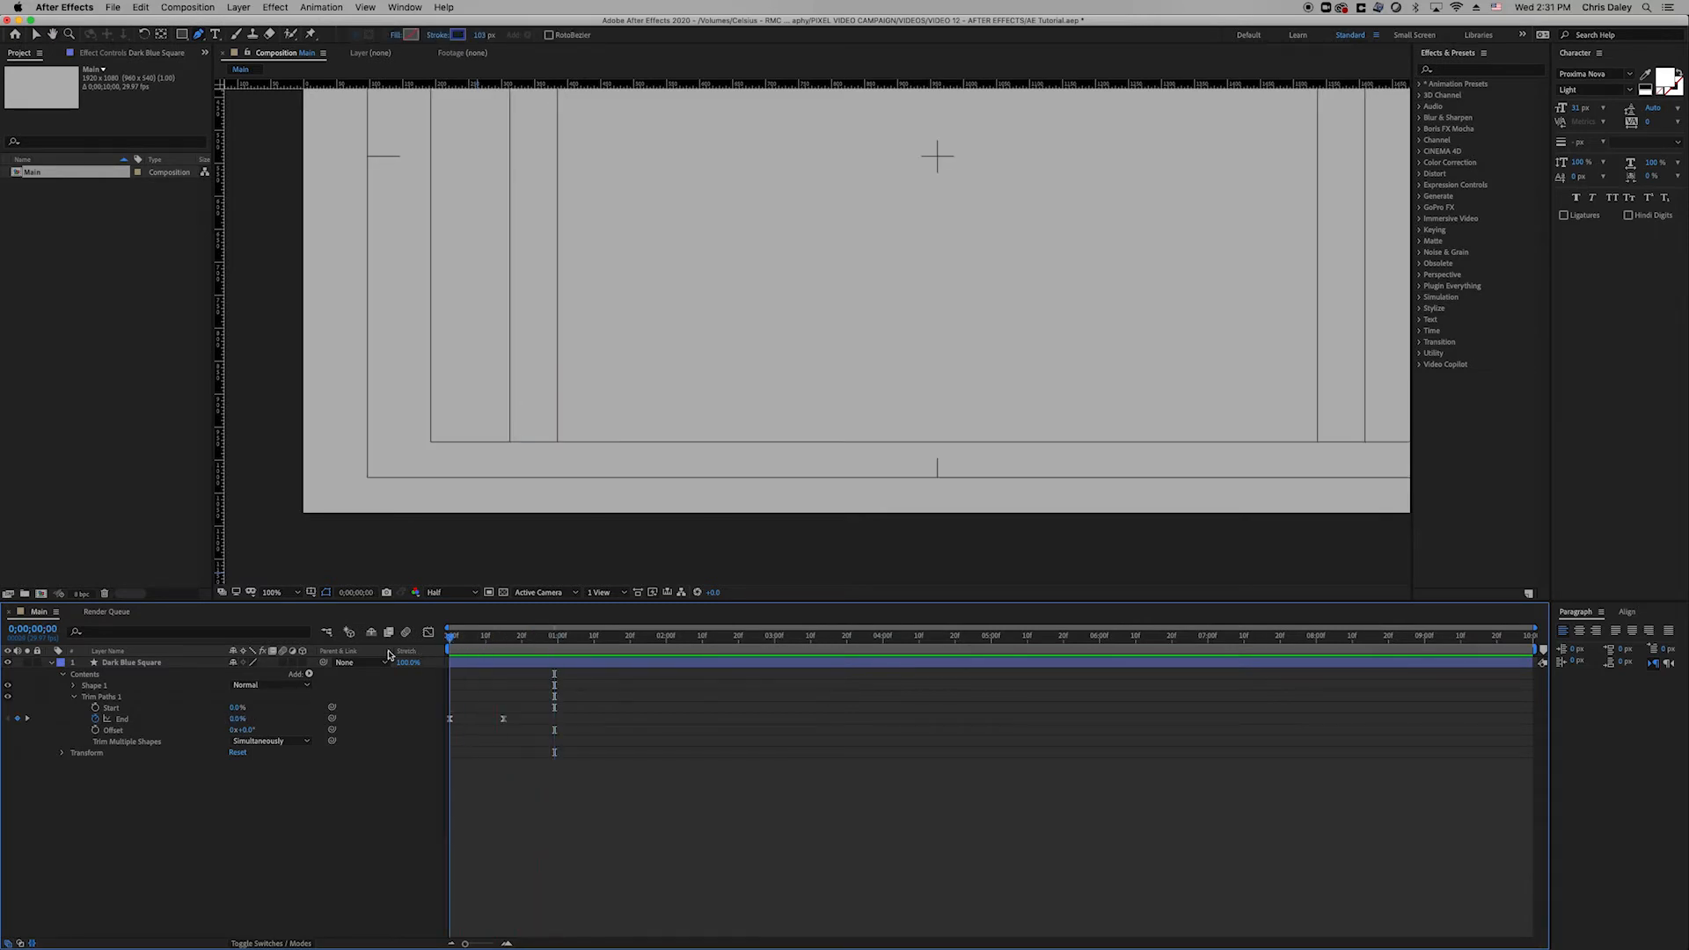
key(space)
key(space)
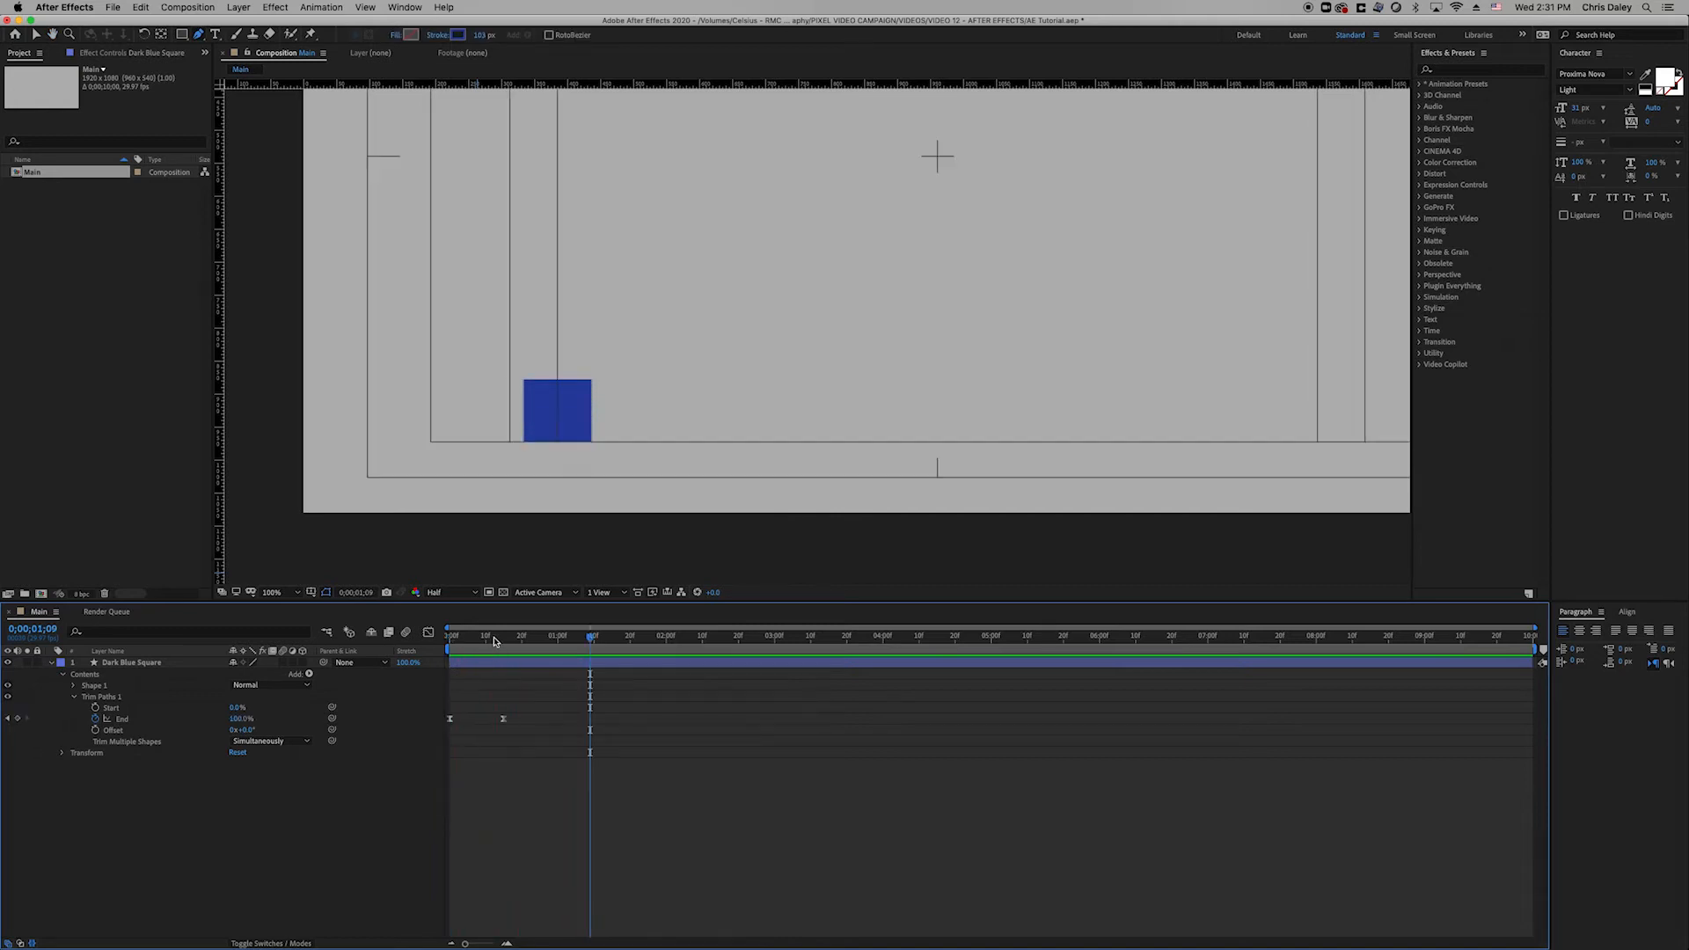
drag(489, 645, 497, 658)
click(503, 719)
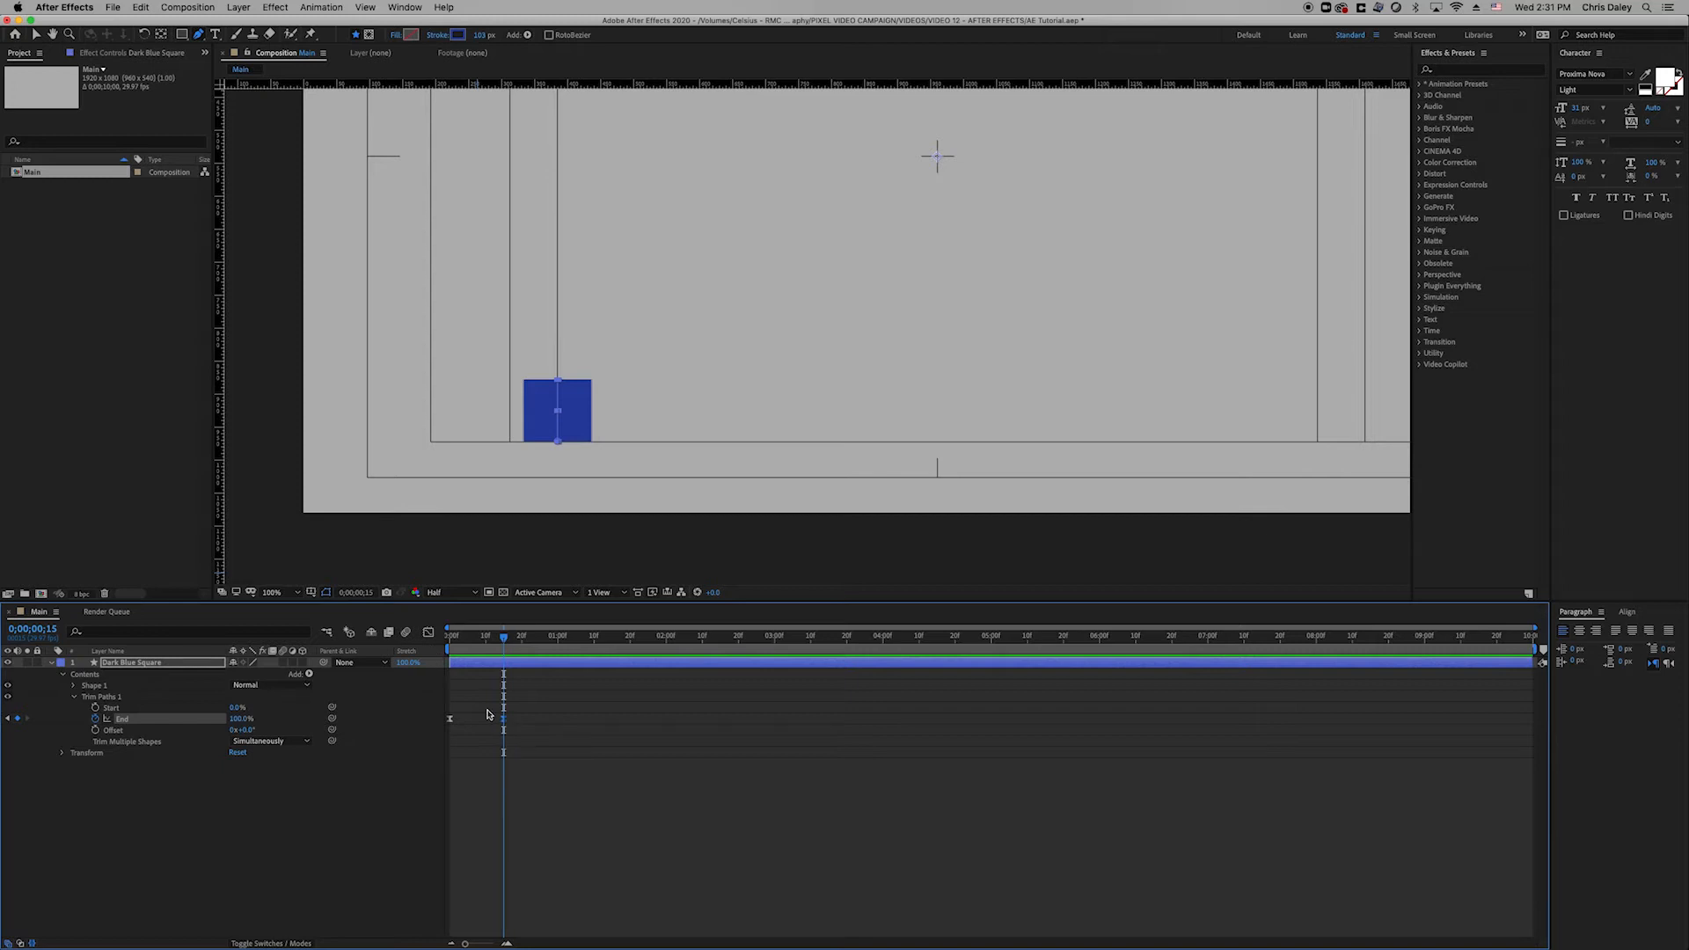
click(429, 634)
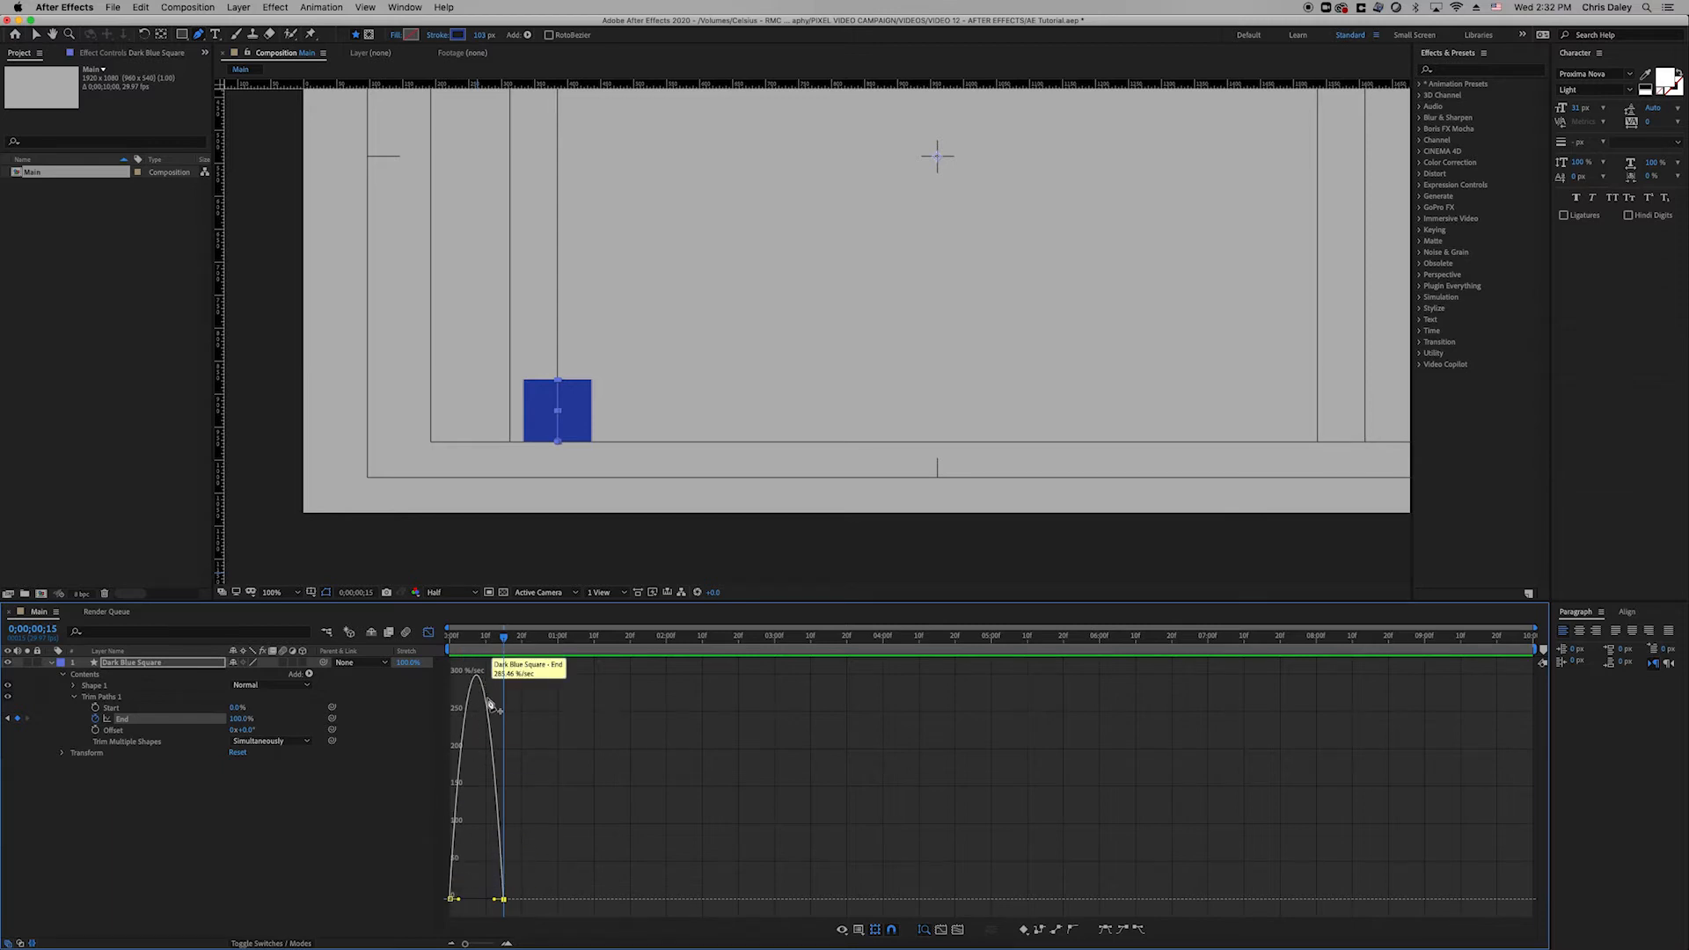
Drag the final End keyframe's influence to 100%, preview the fast-then-slow draw-on, and leave the Graph Editor.
click(466, 647)
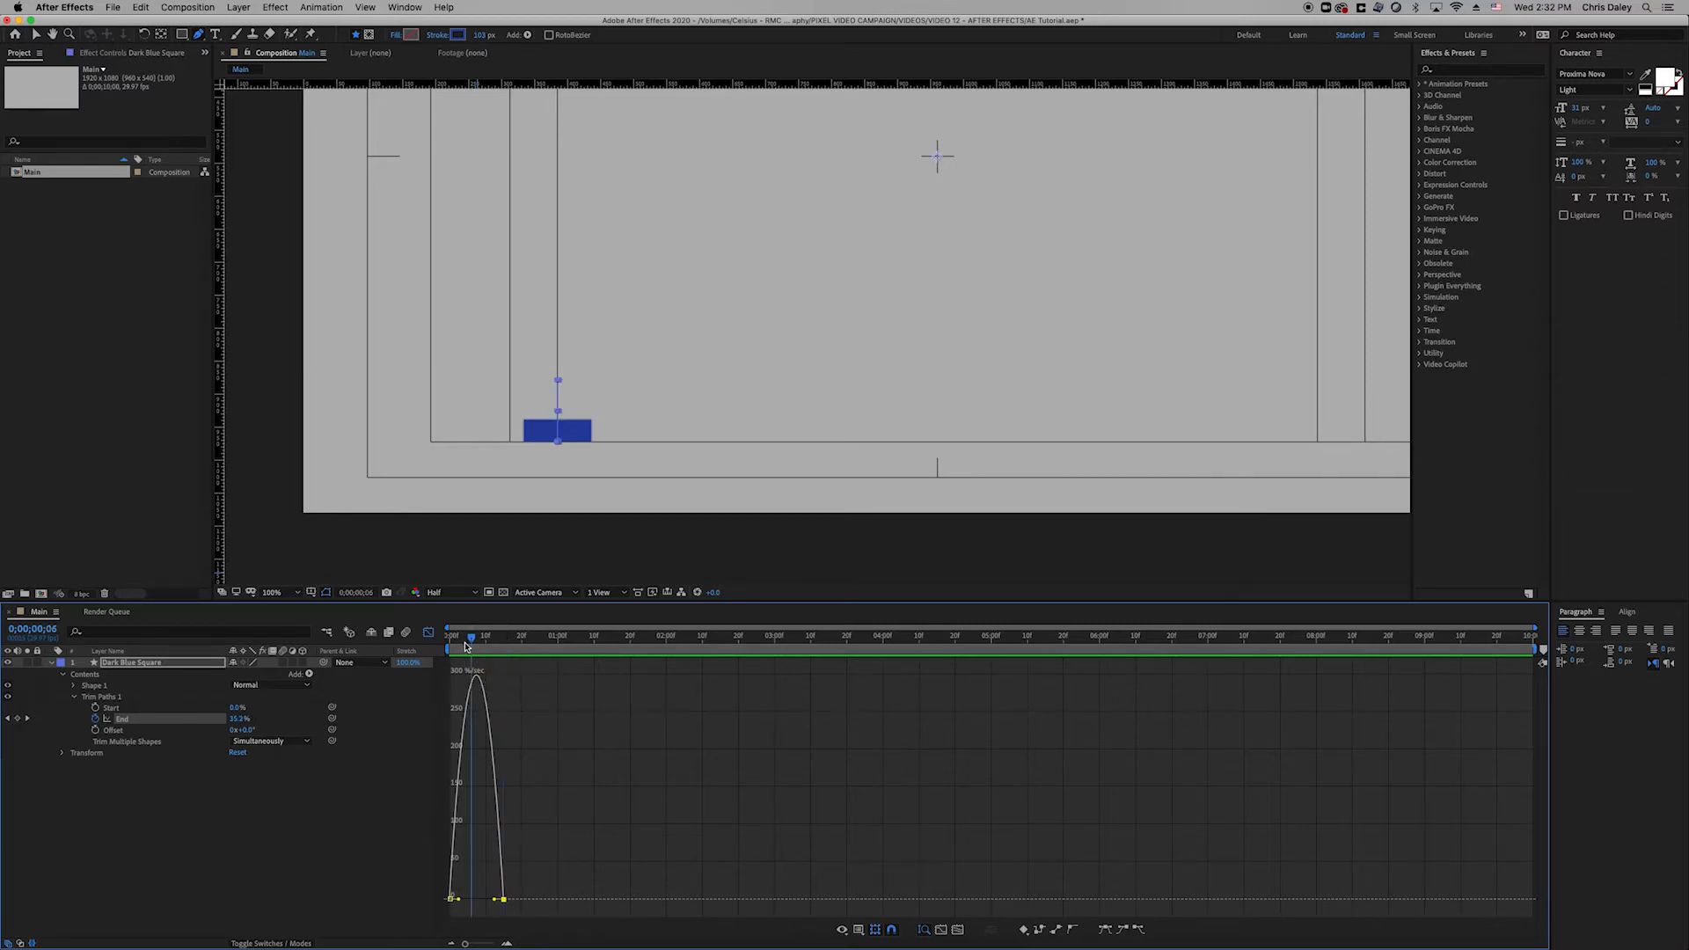
key(space)
key(space)
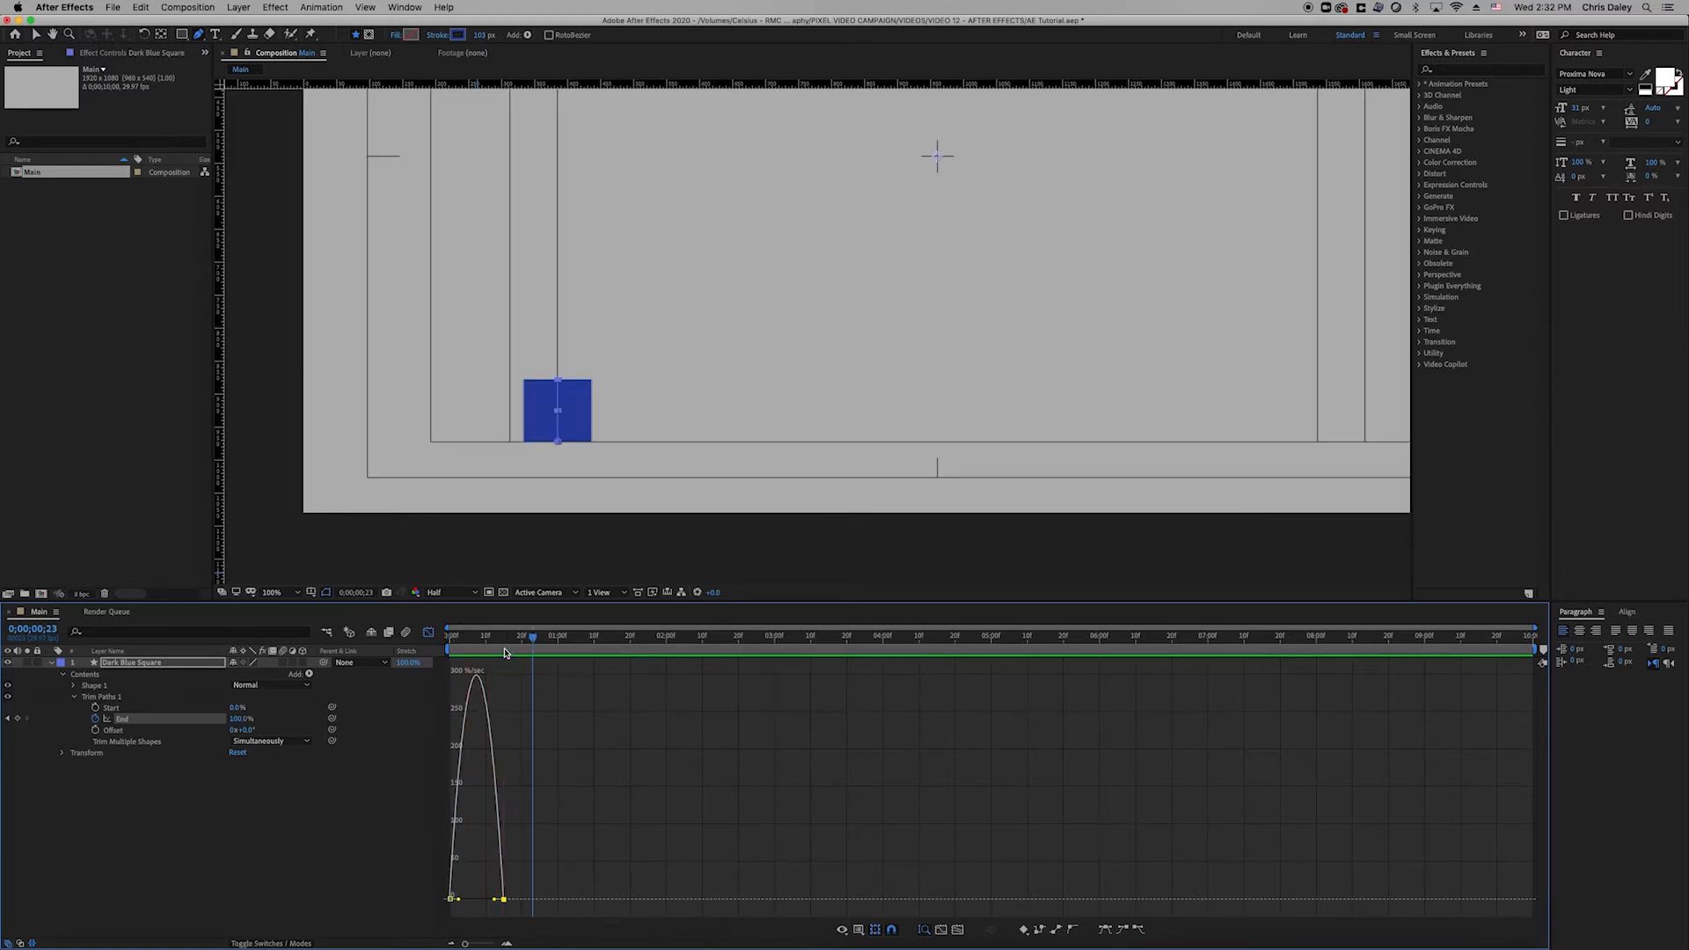
click(504, 651)
click(34, 36)
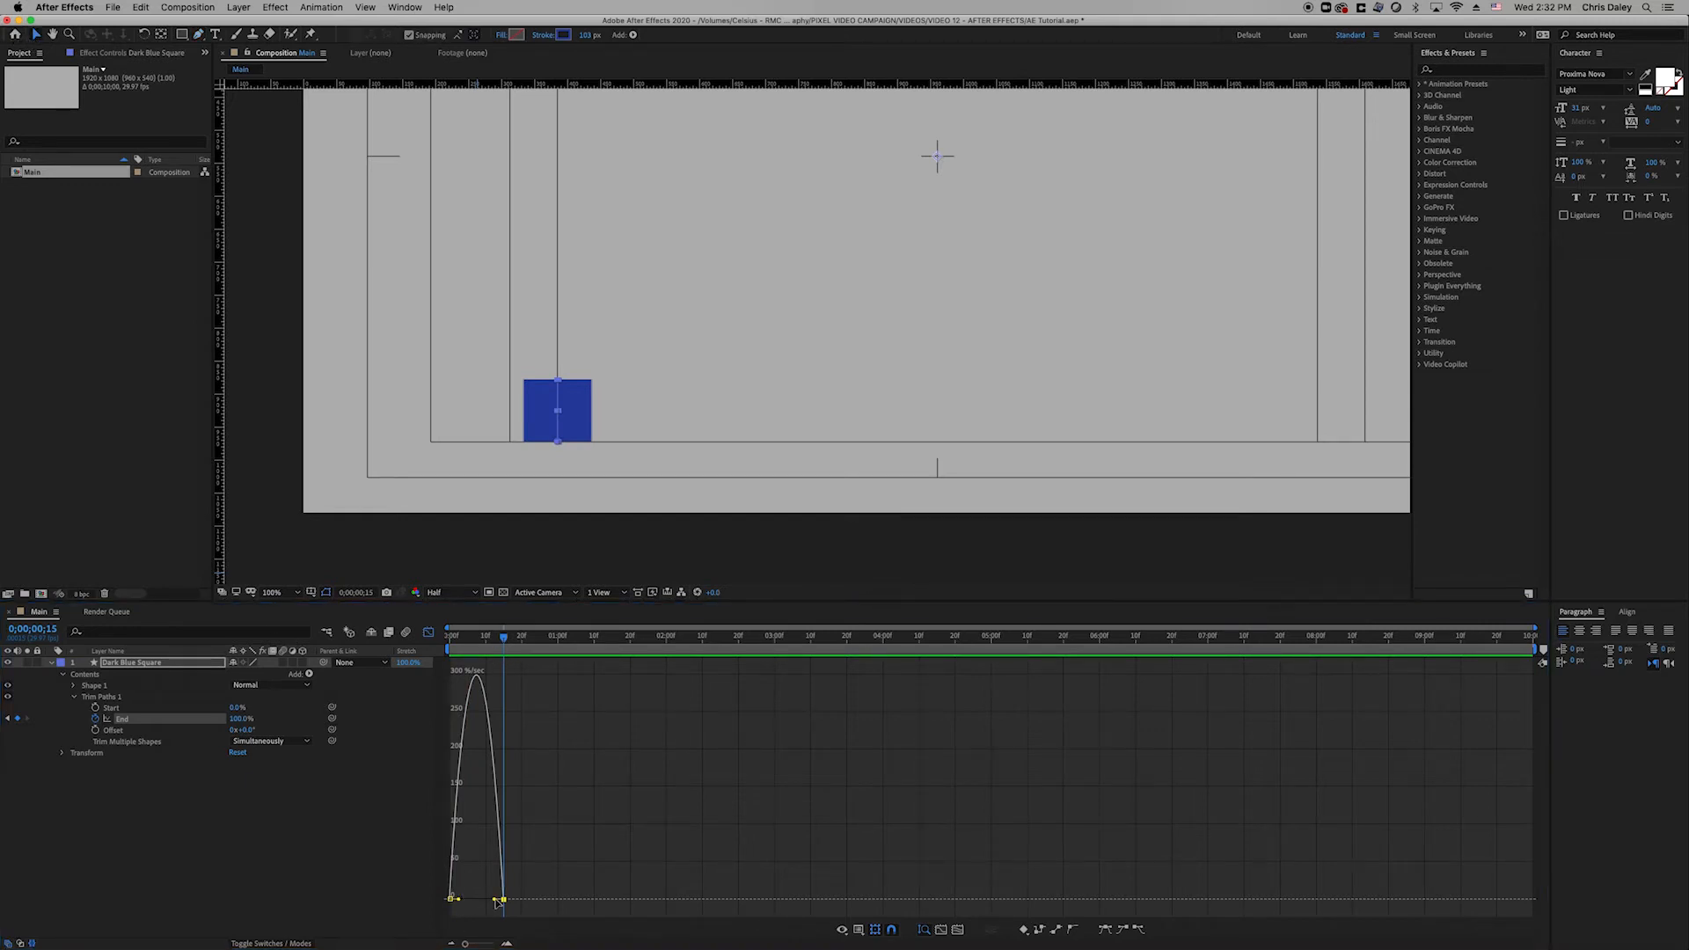
drag(498, 901, 431, 901)
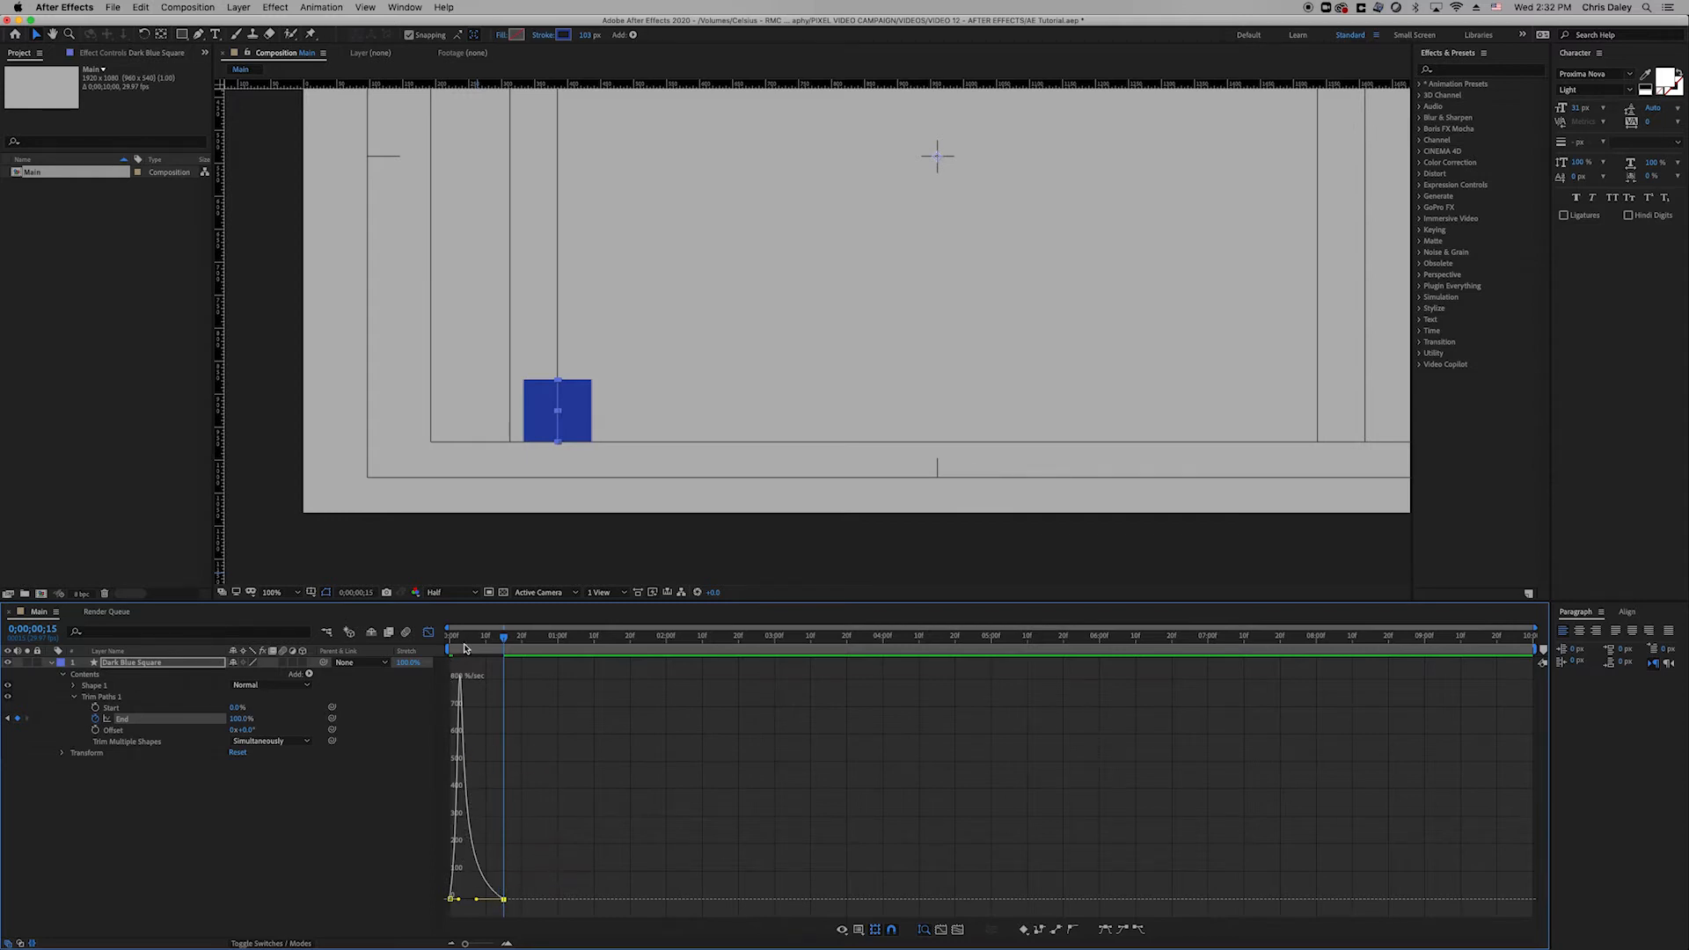
drag(463, 640, 417, 651)
key(space)
key(space)
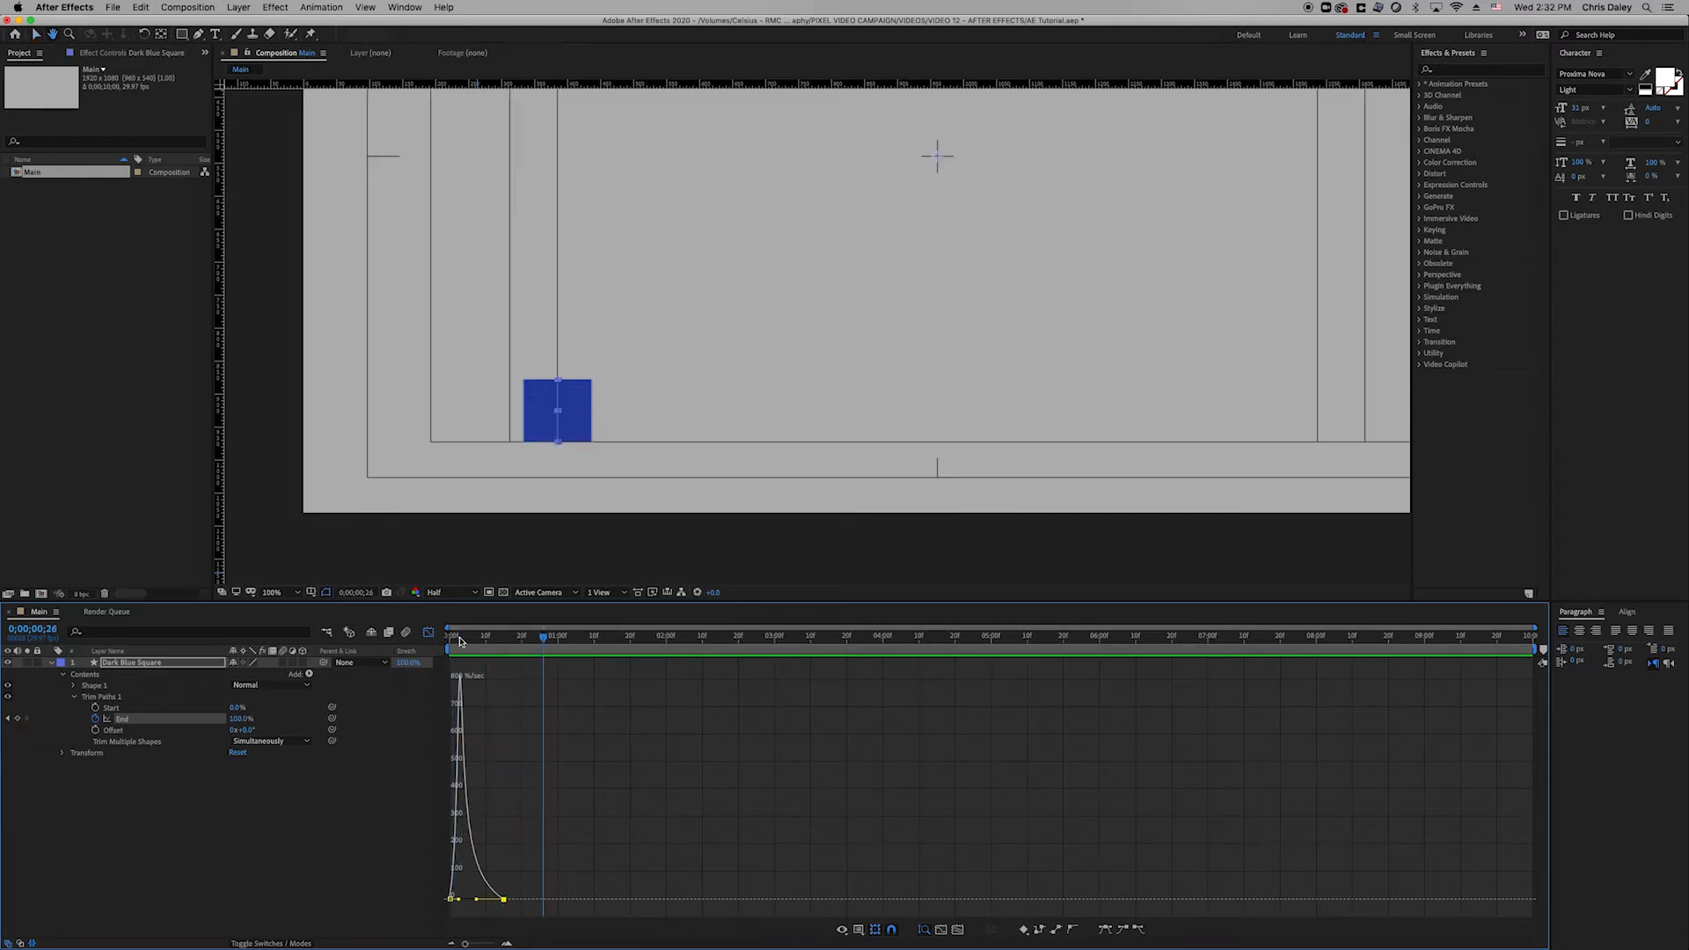
key(space)
key(space)
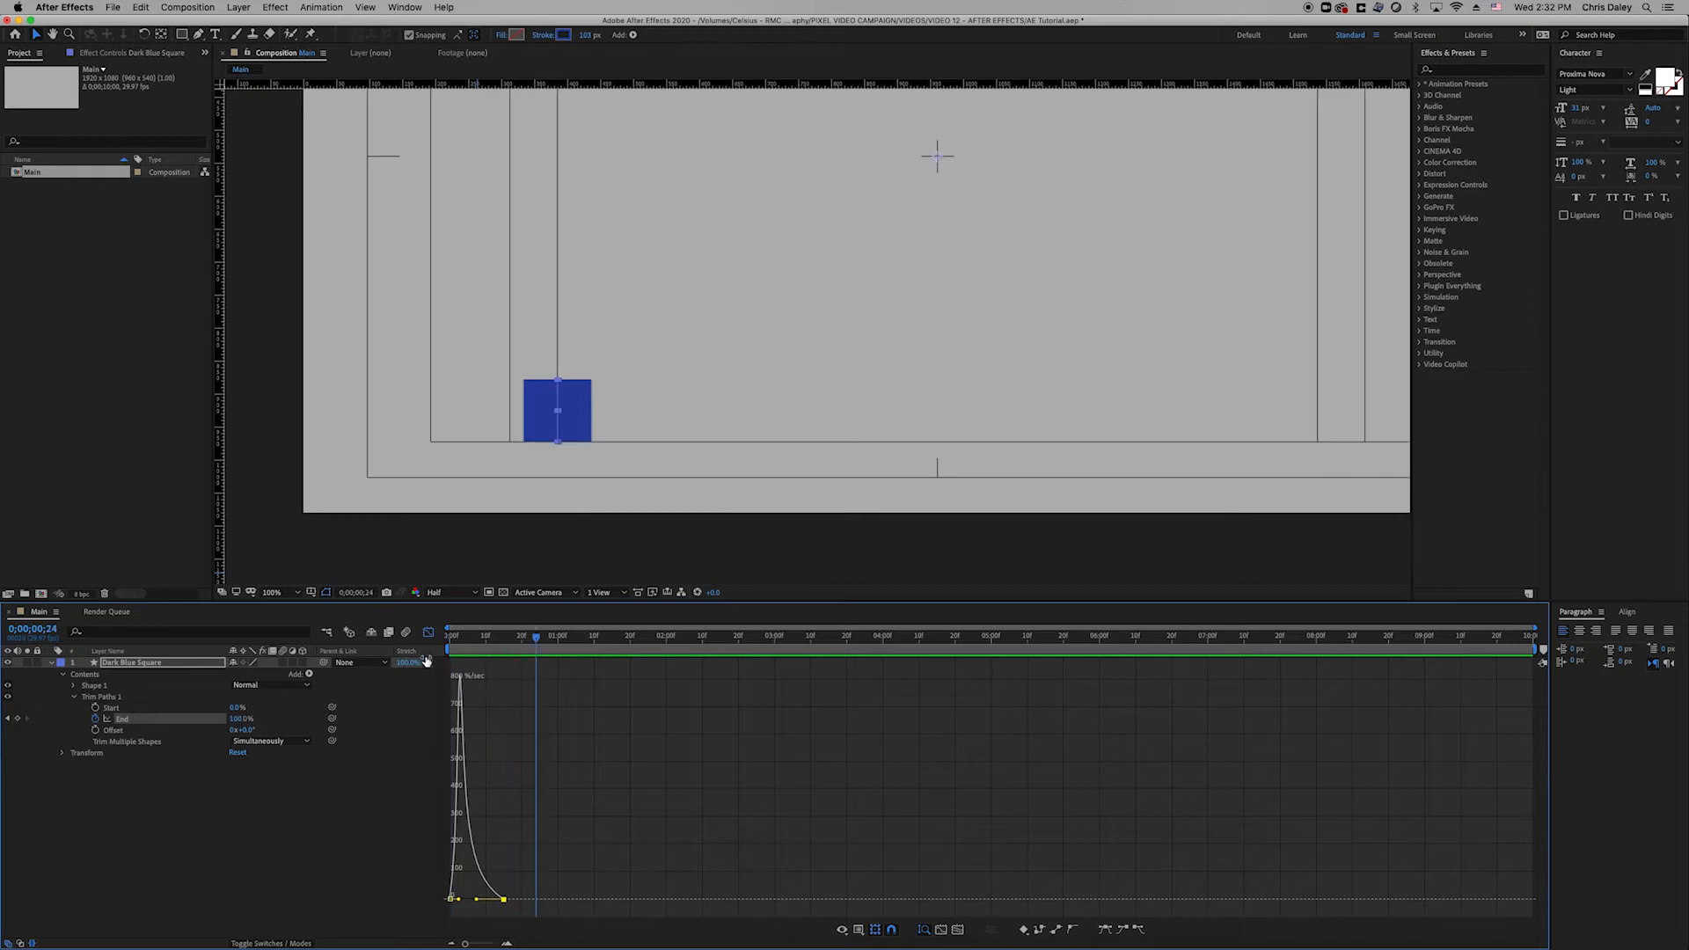
click(428, 632)
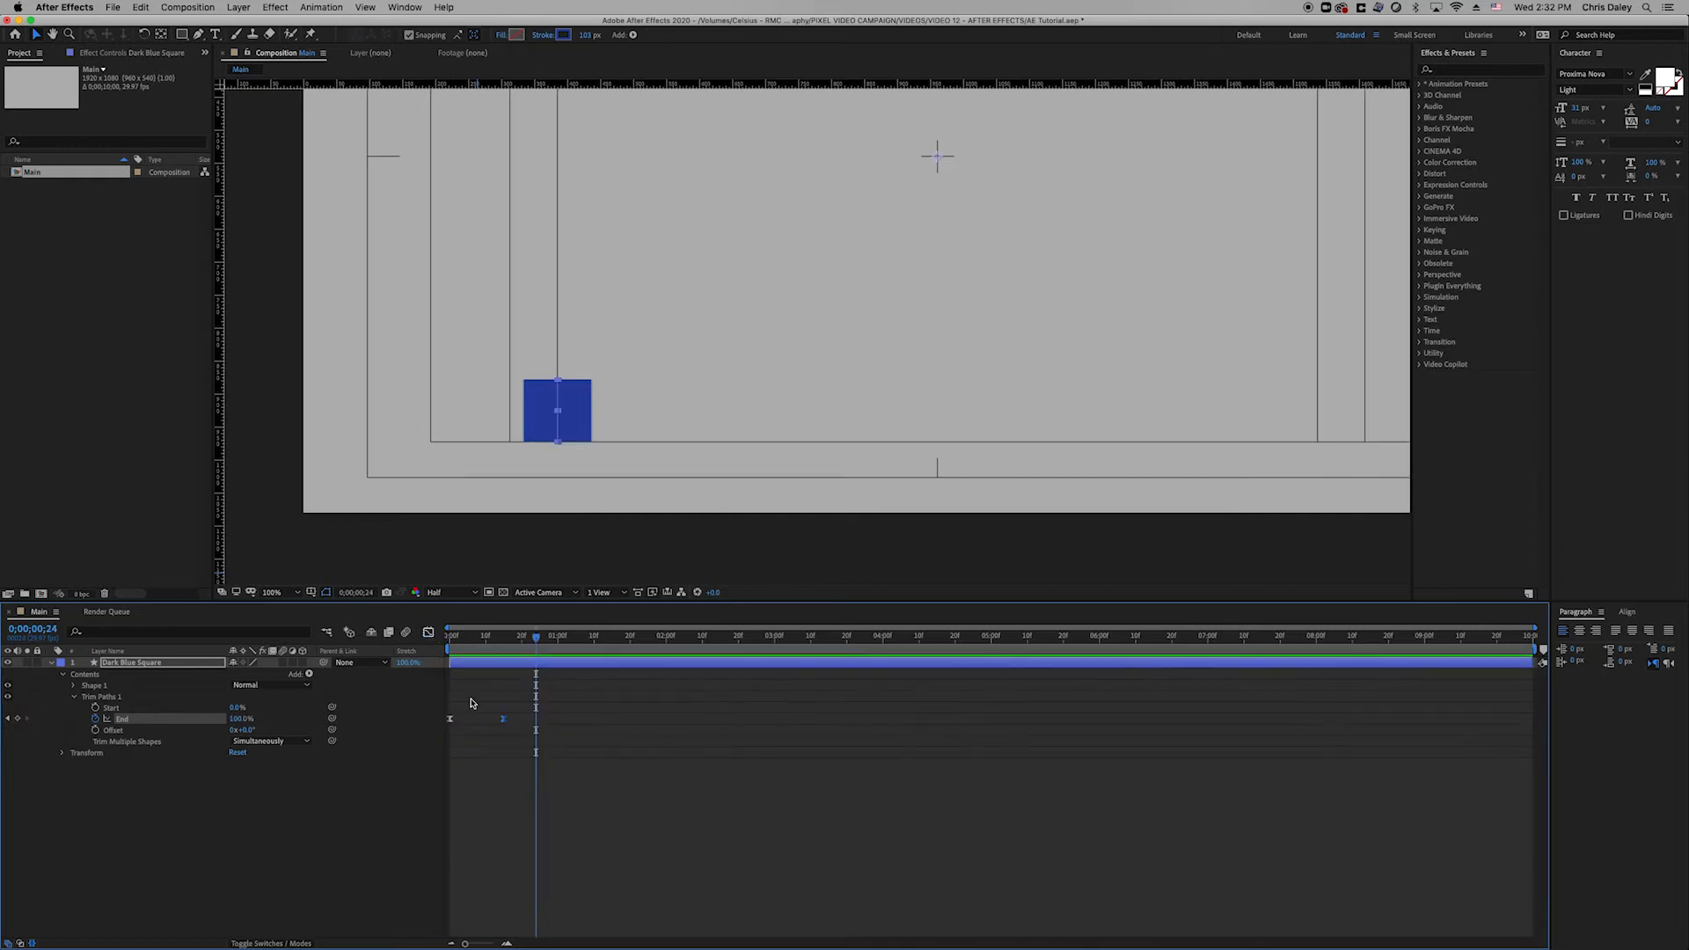
Duplicate Dark Blue Square and name the copy 'Light Blue Square'.
click(50, 662)
click(173, 666)
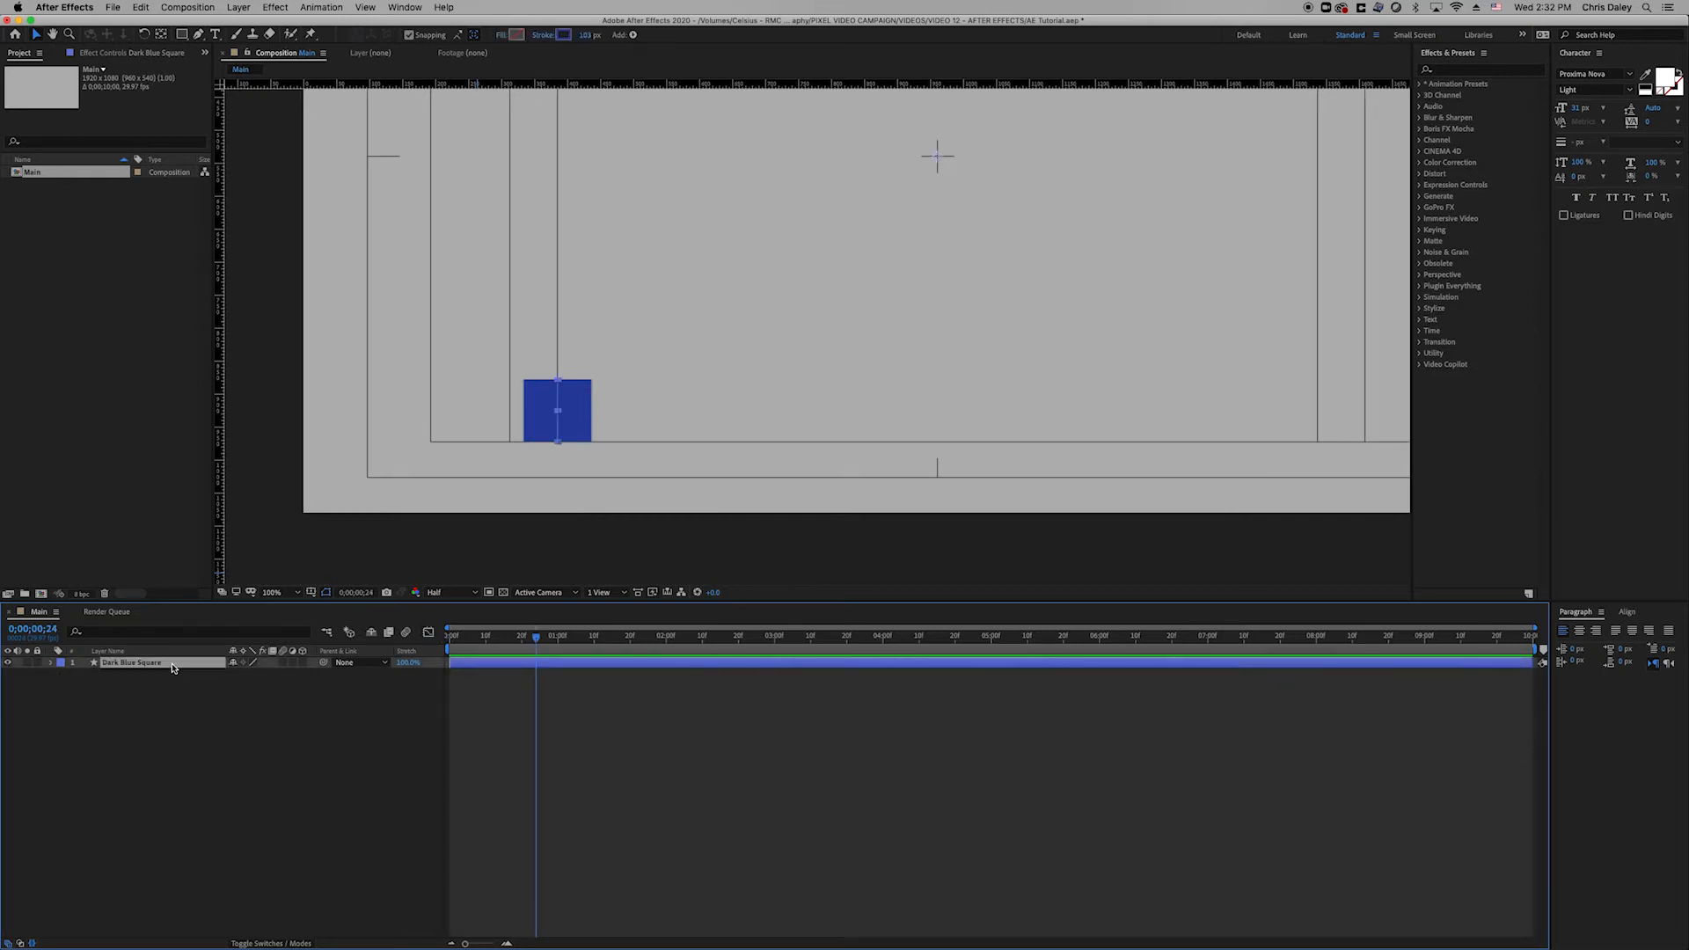
key(super+d)
key(Return)
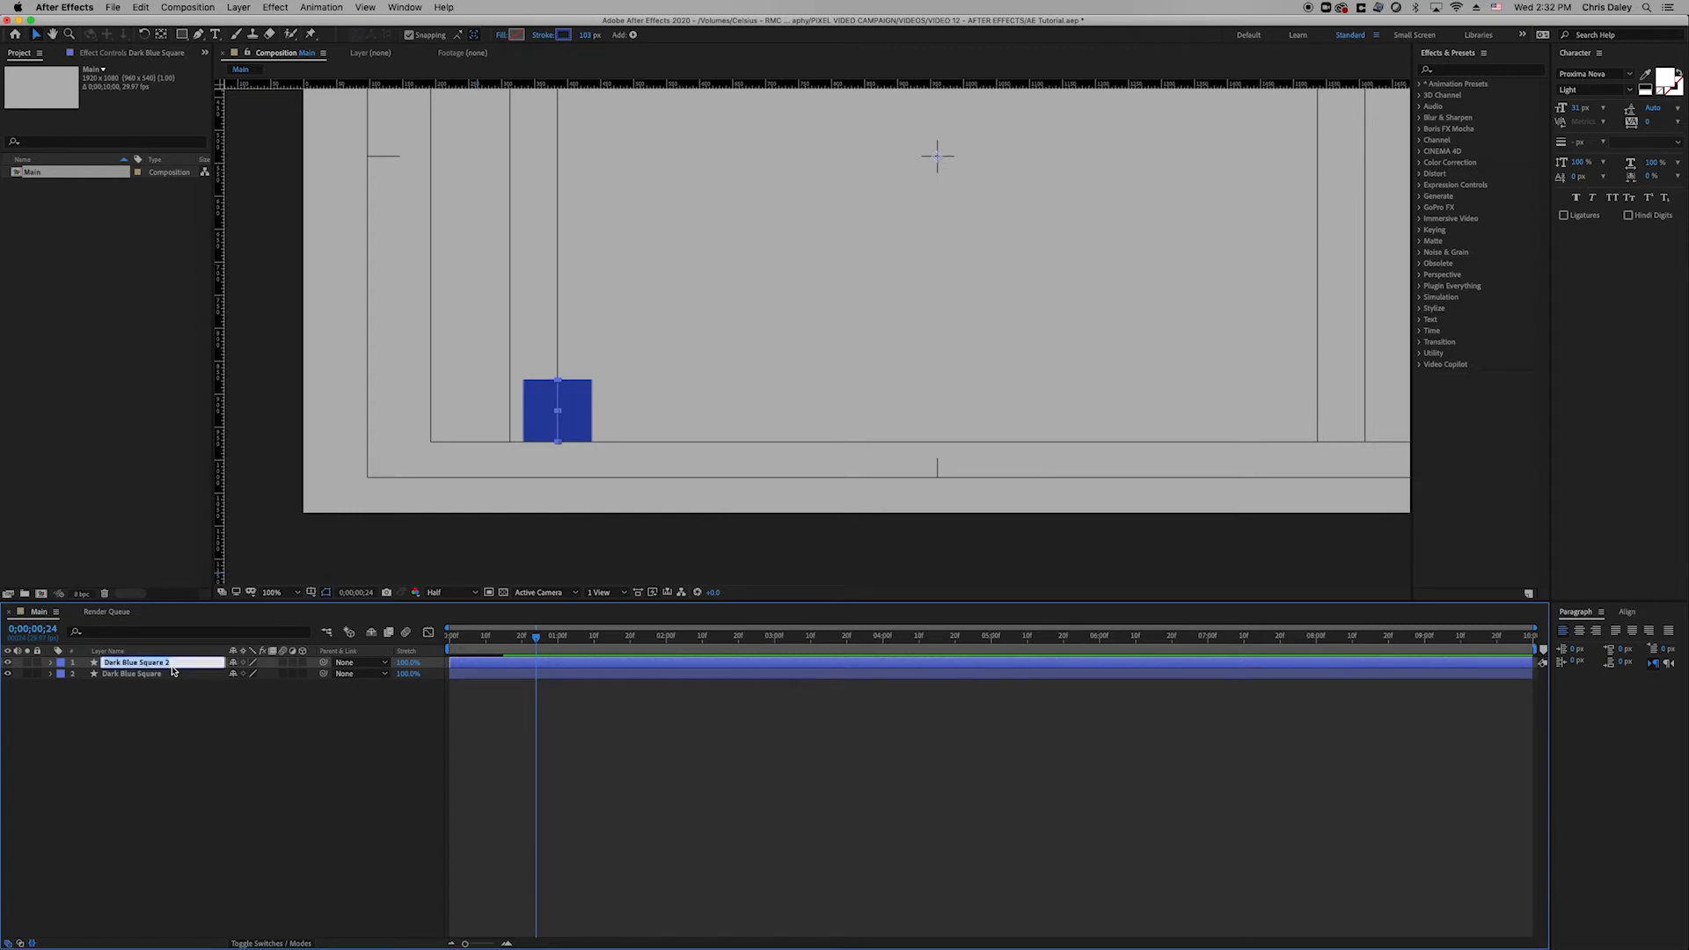
text(Light)
click(485, 707)
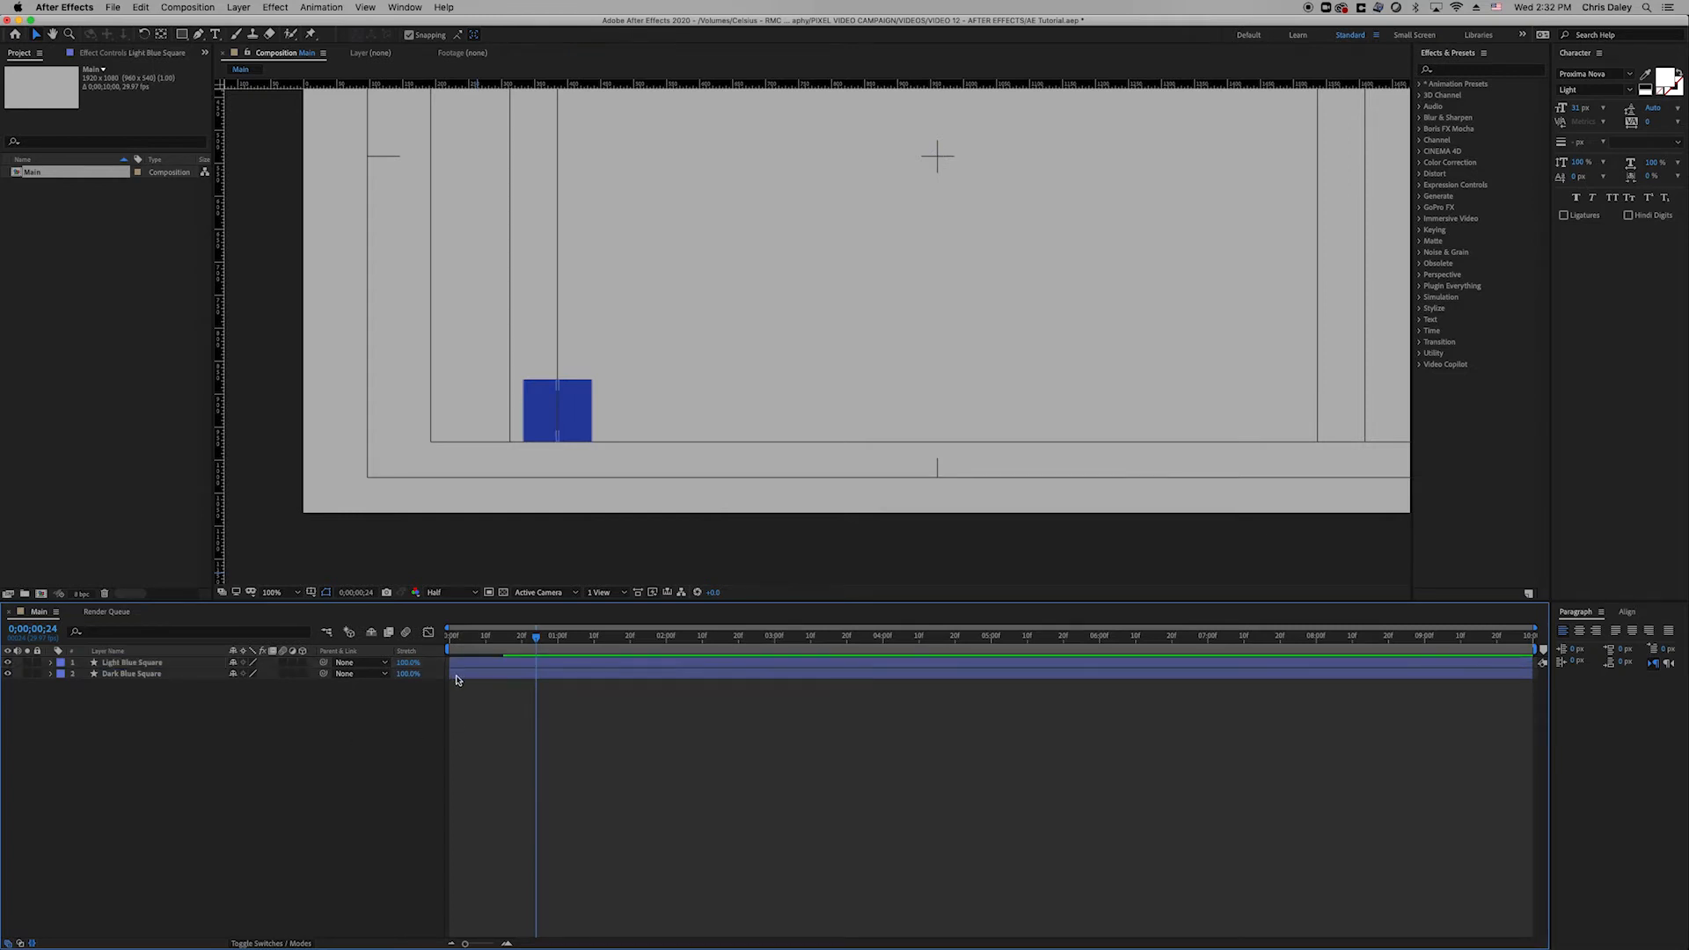
Reveal both layers' End keyframes and shift Light Blue Square's draw-on a few frames later.
click(186, 675)
shift+click(181, 665)
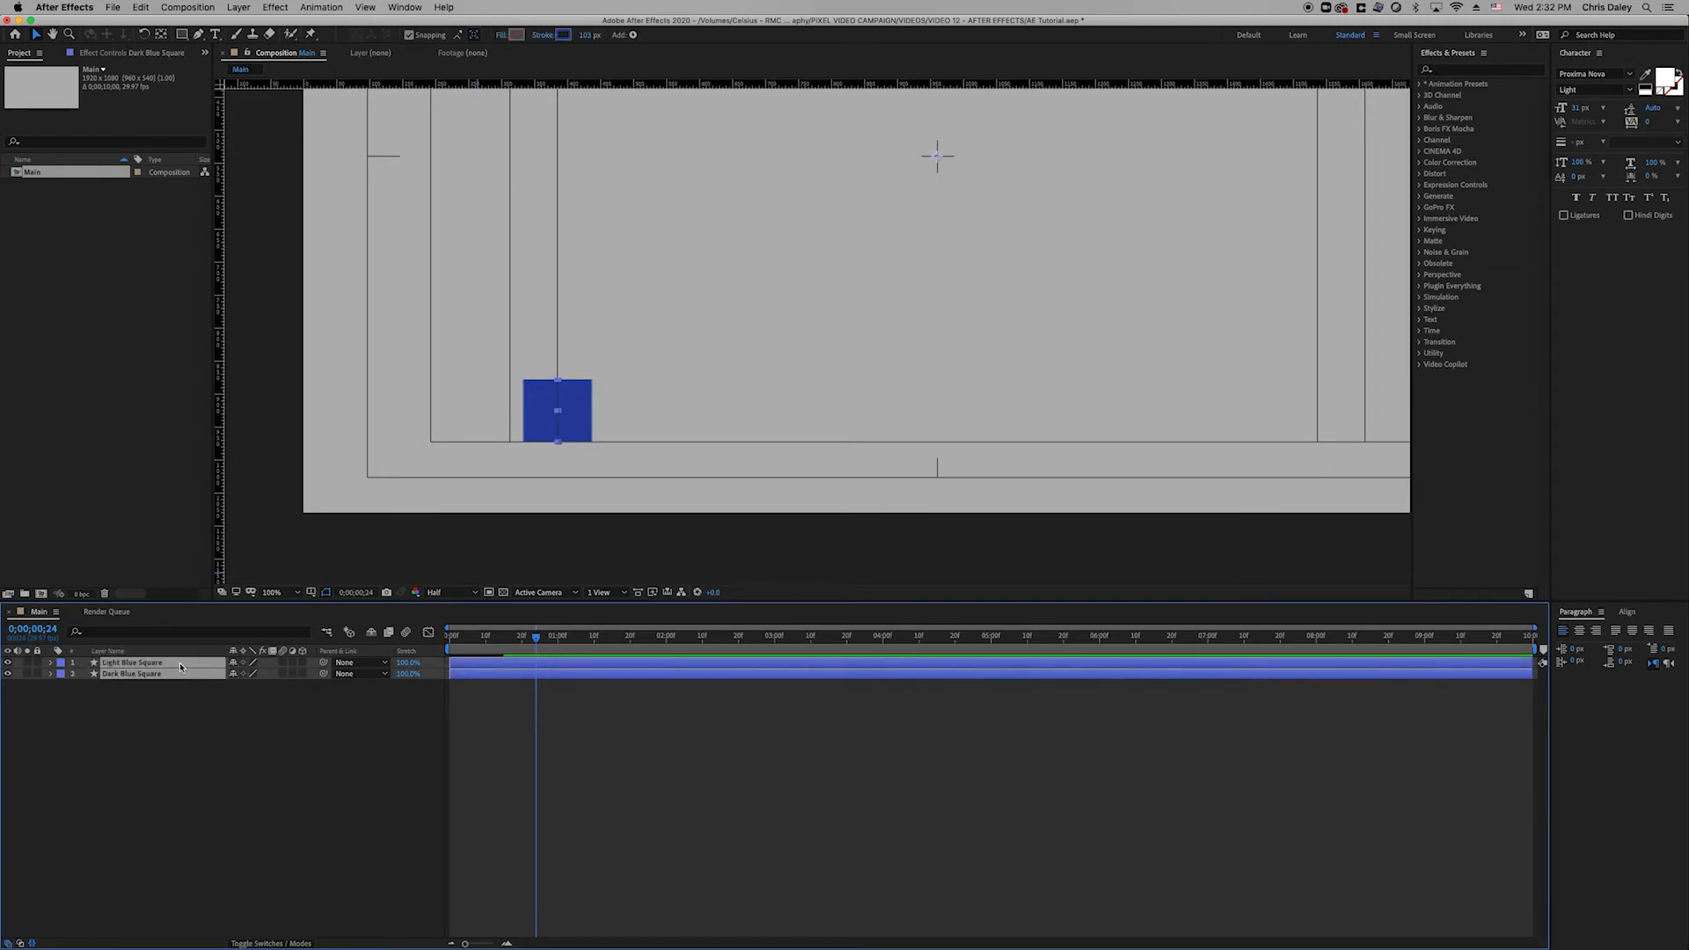
key(u)
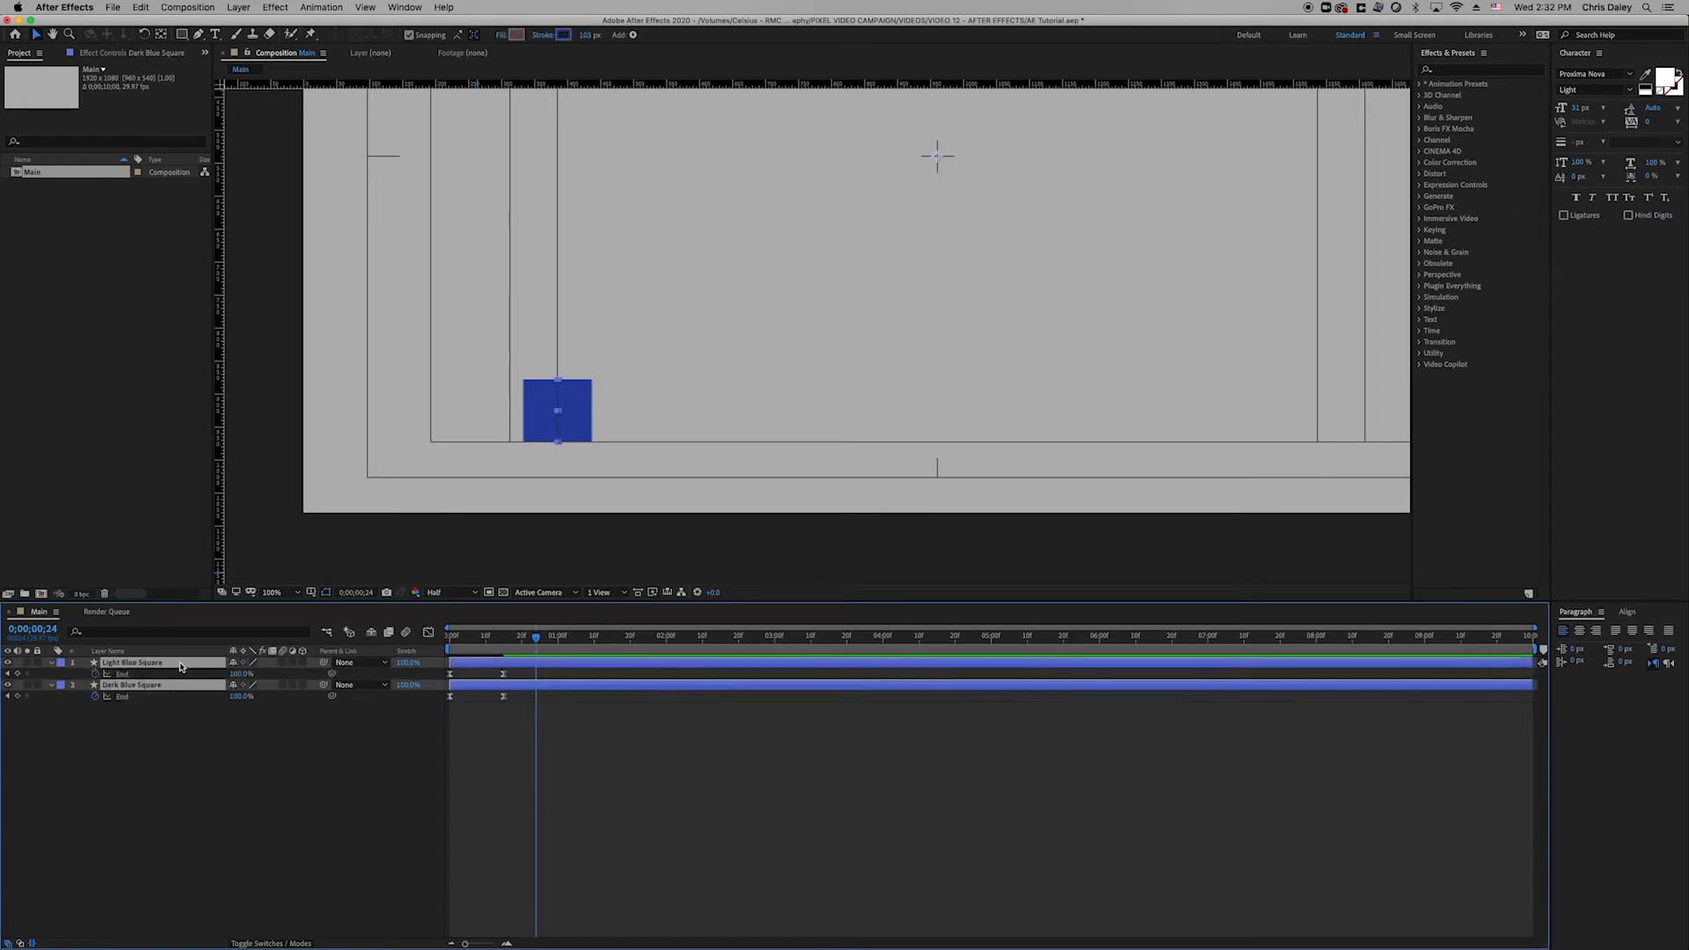
click(581, 762)
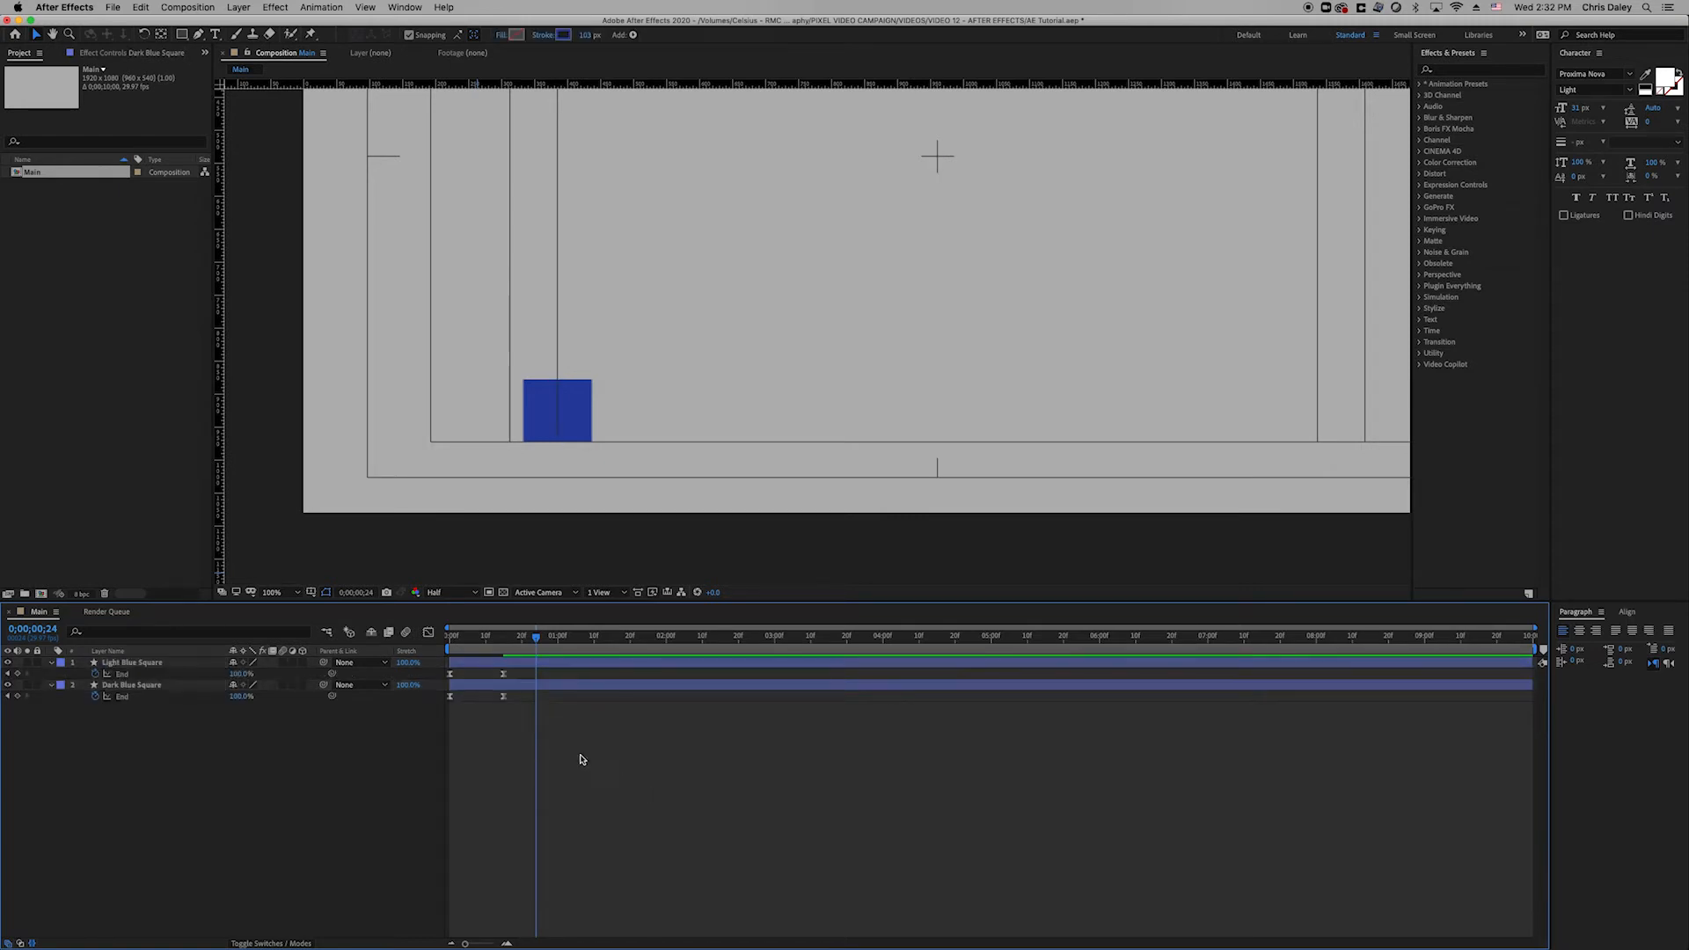
click(450, 649)
drag(449, 649, 479, 666)
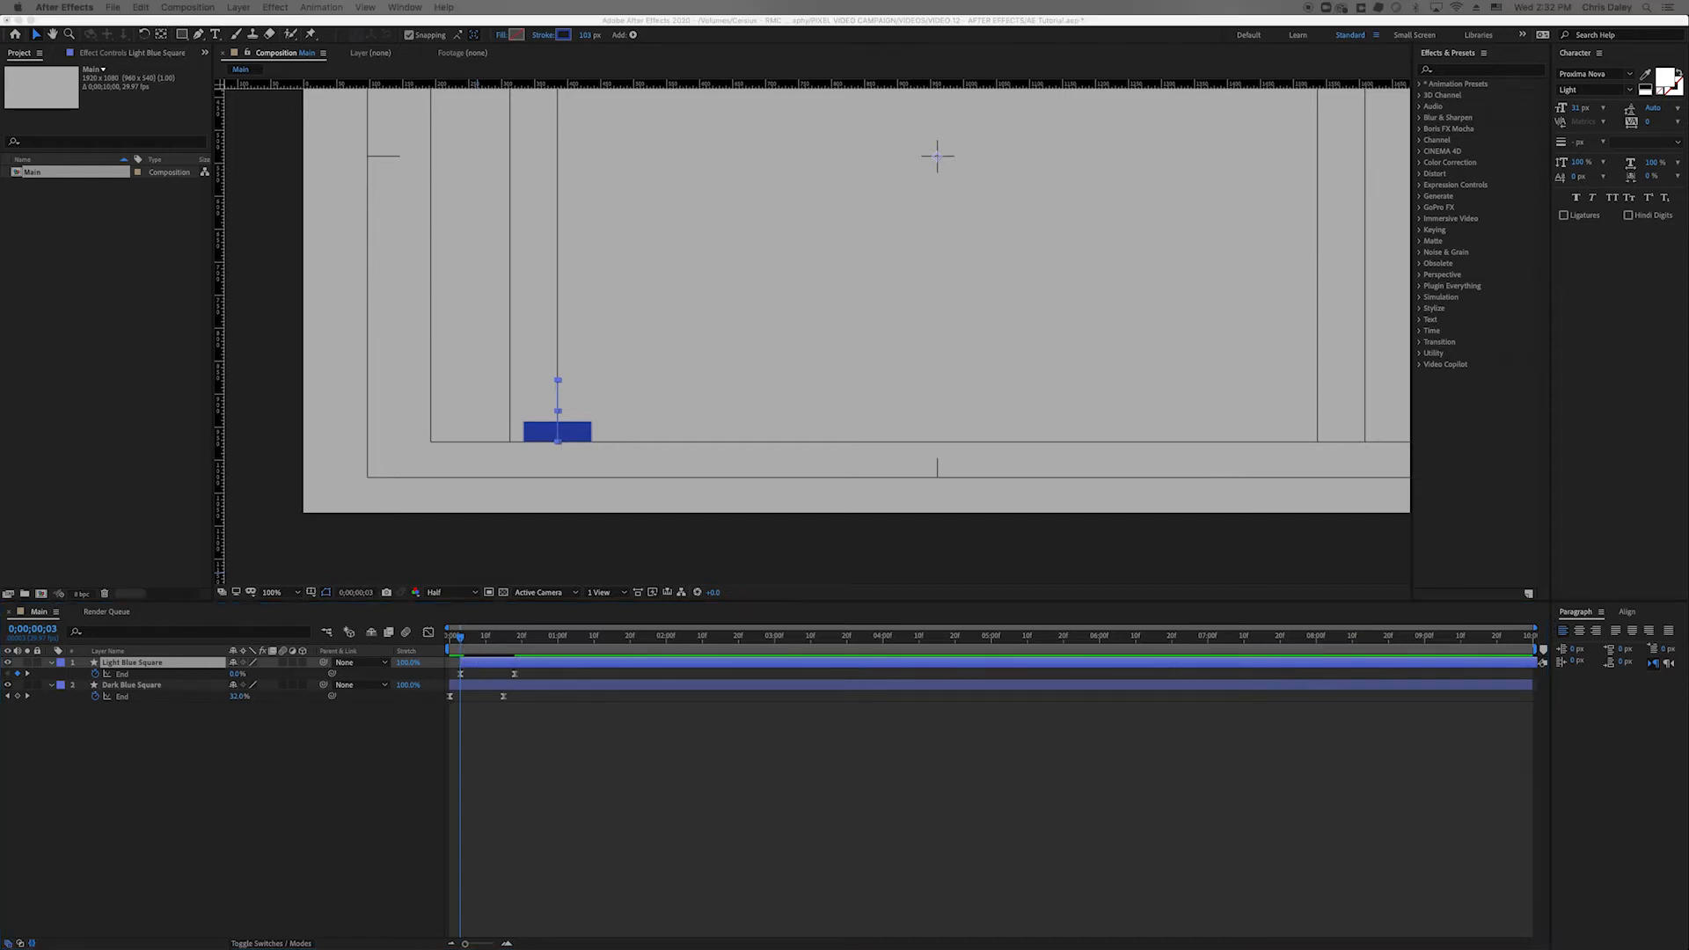
click(516, 720)
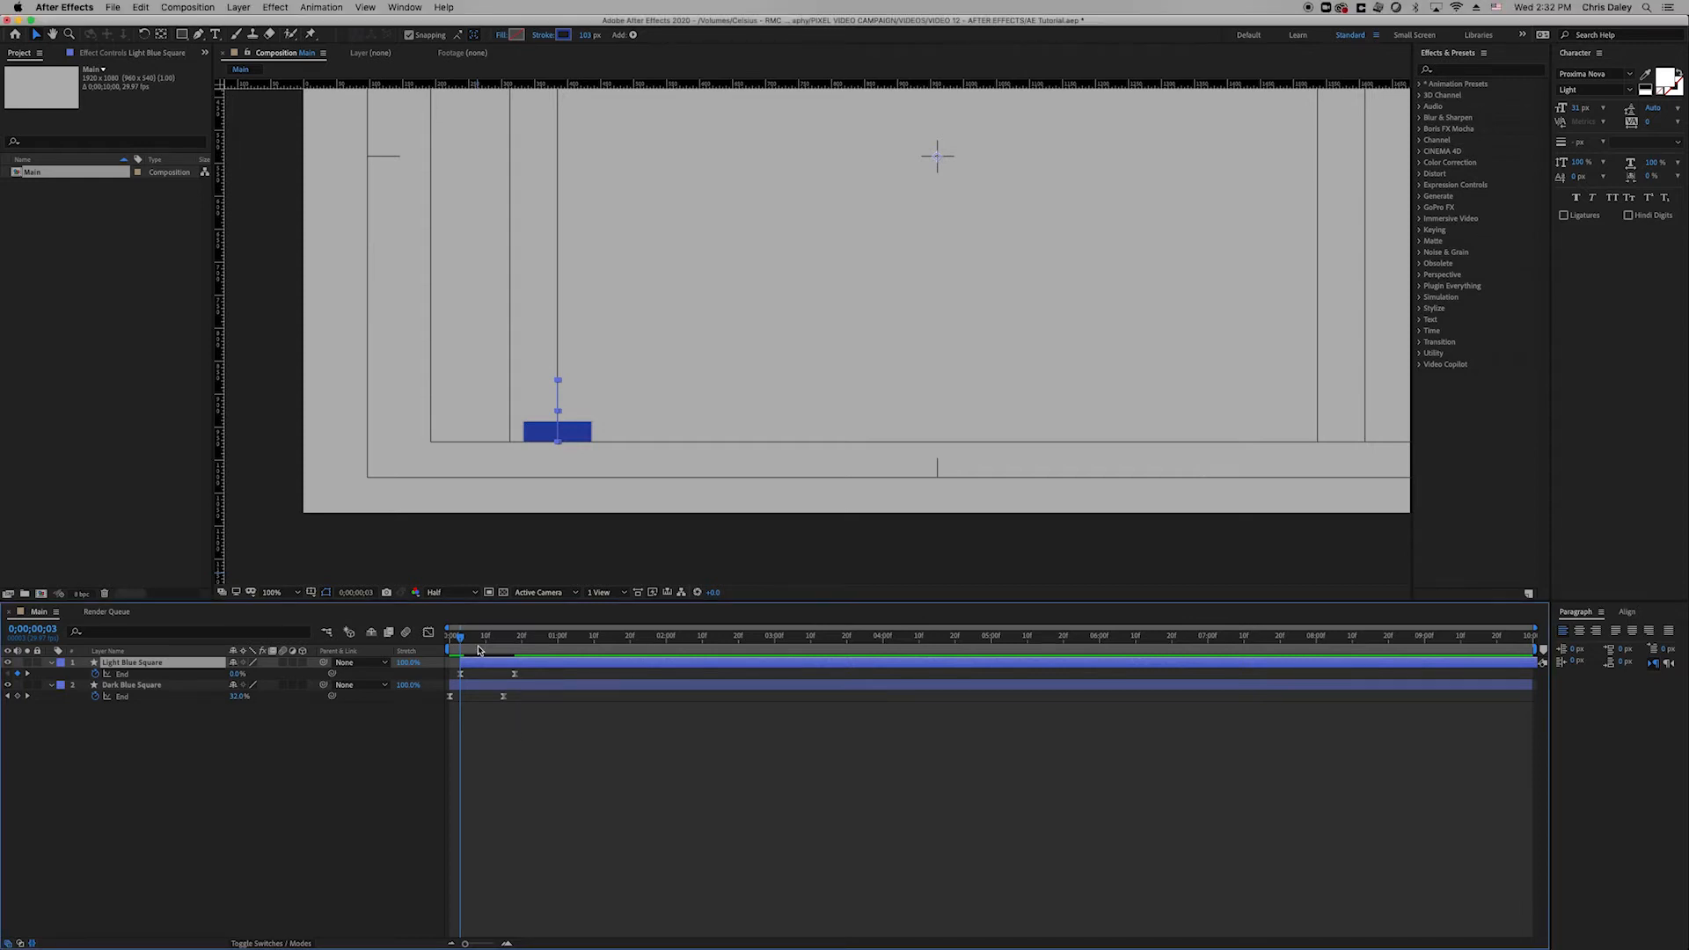
drag(477, 645, 515, 649)
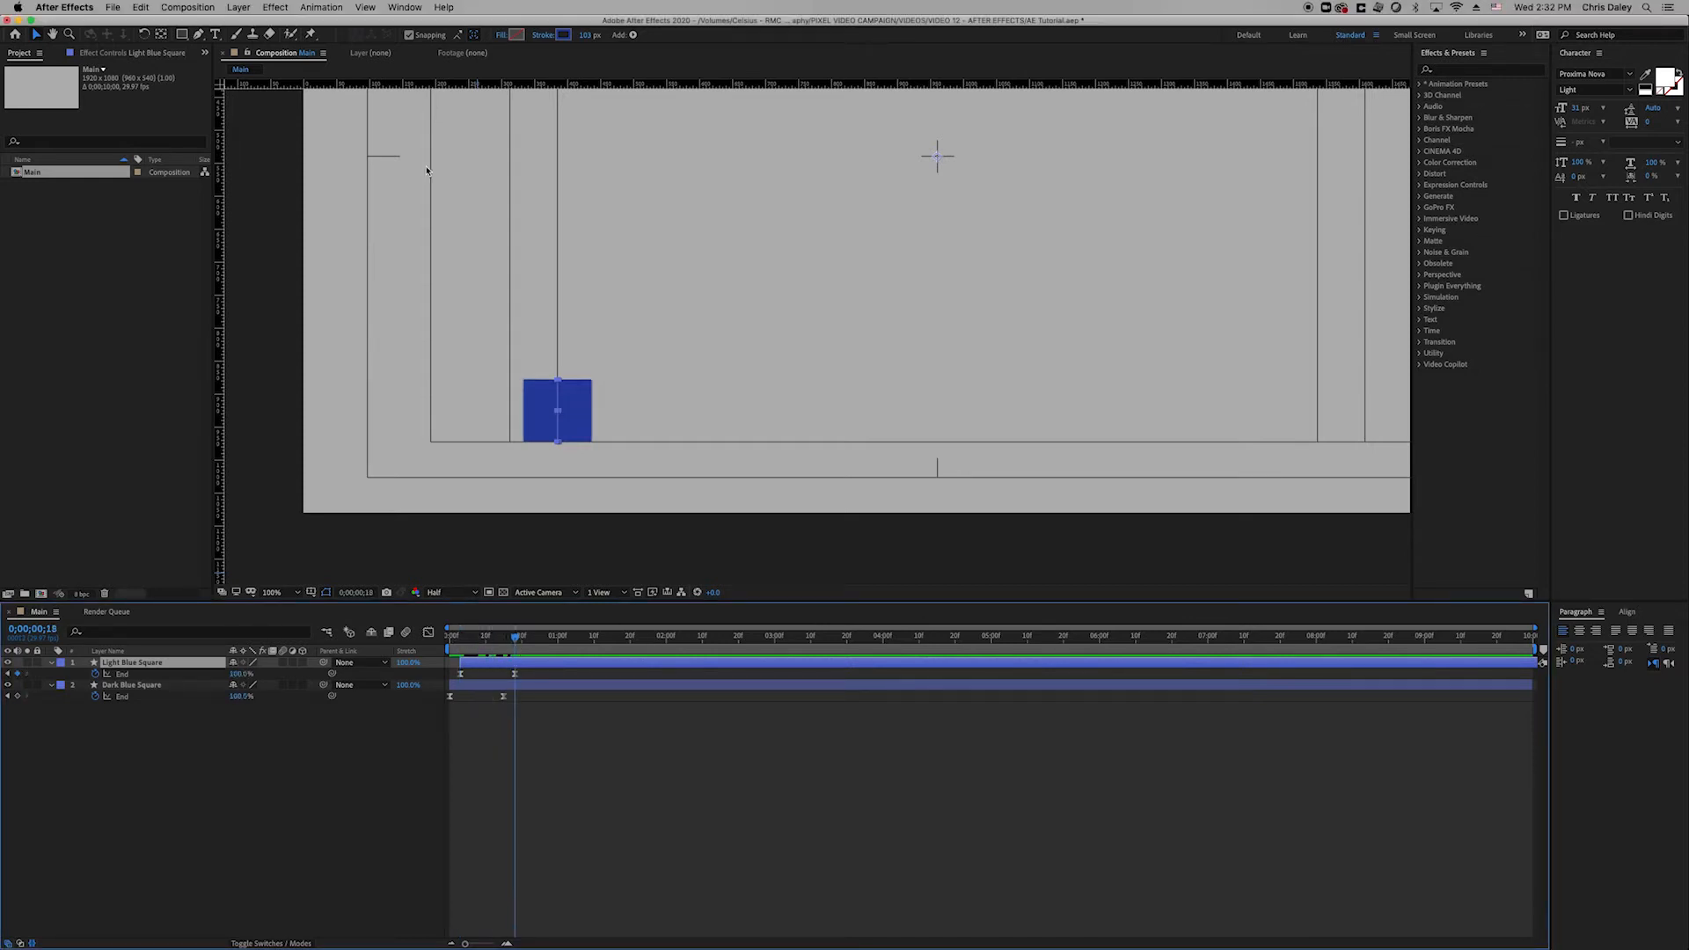
Set Light Blue Square's stroke colour to hex 667ED1 and preview both squares drawing on.
click(563, 35)
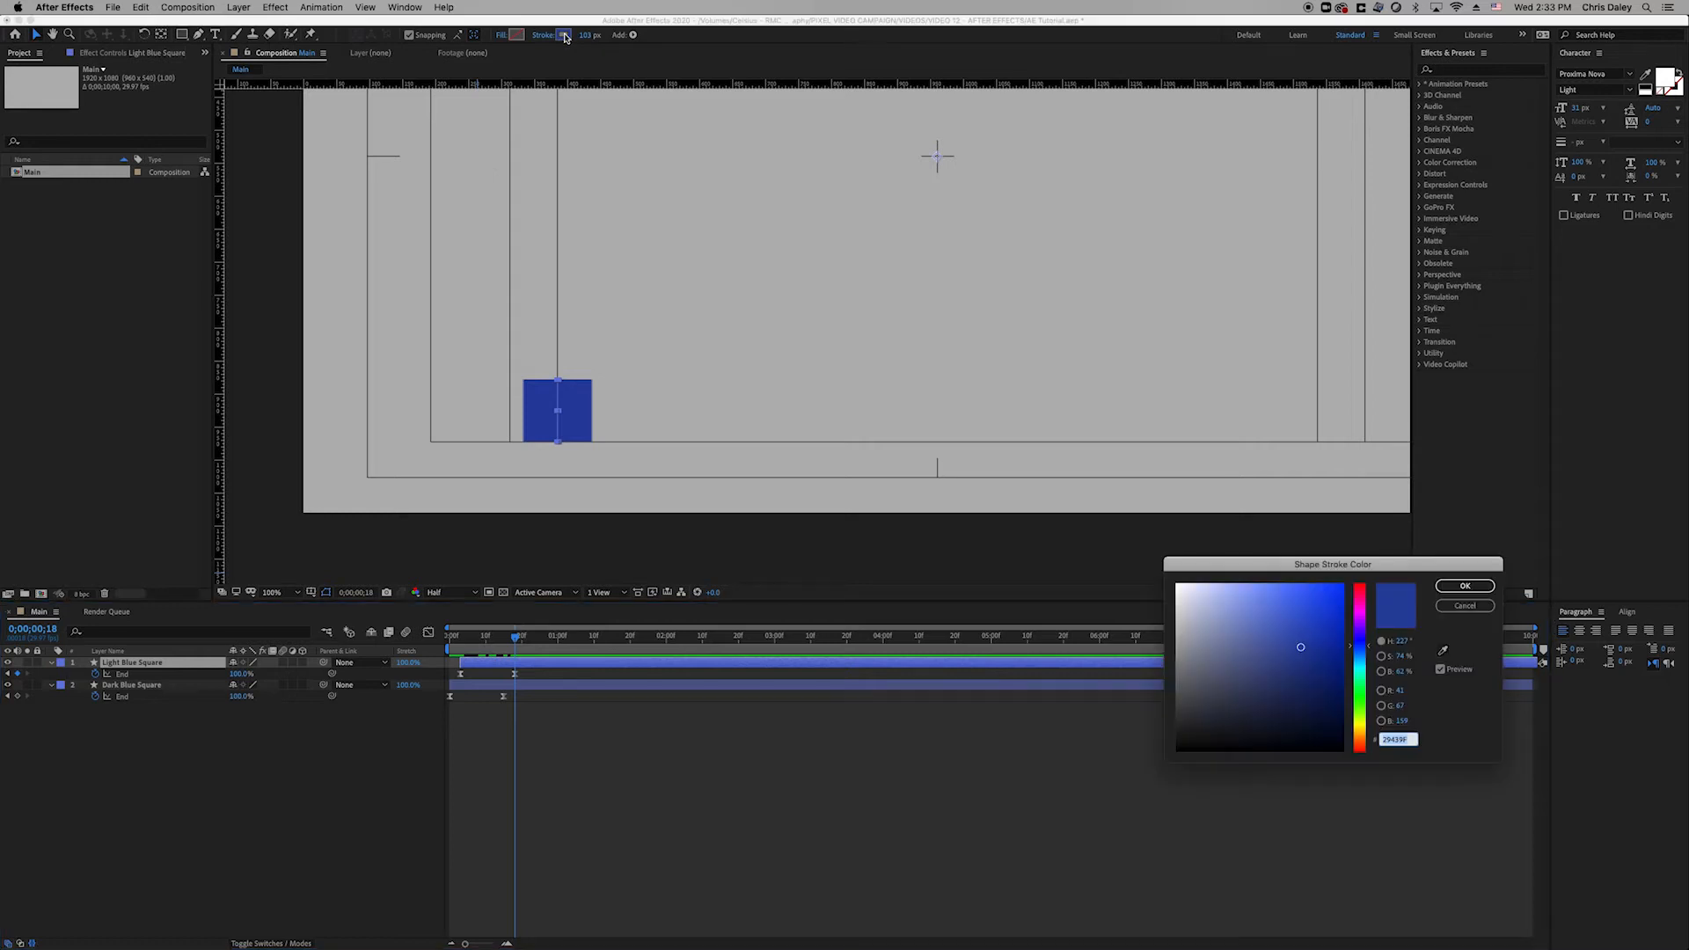
click(1262, 615)
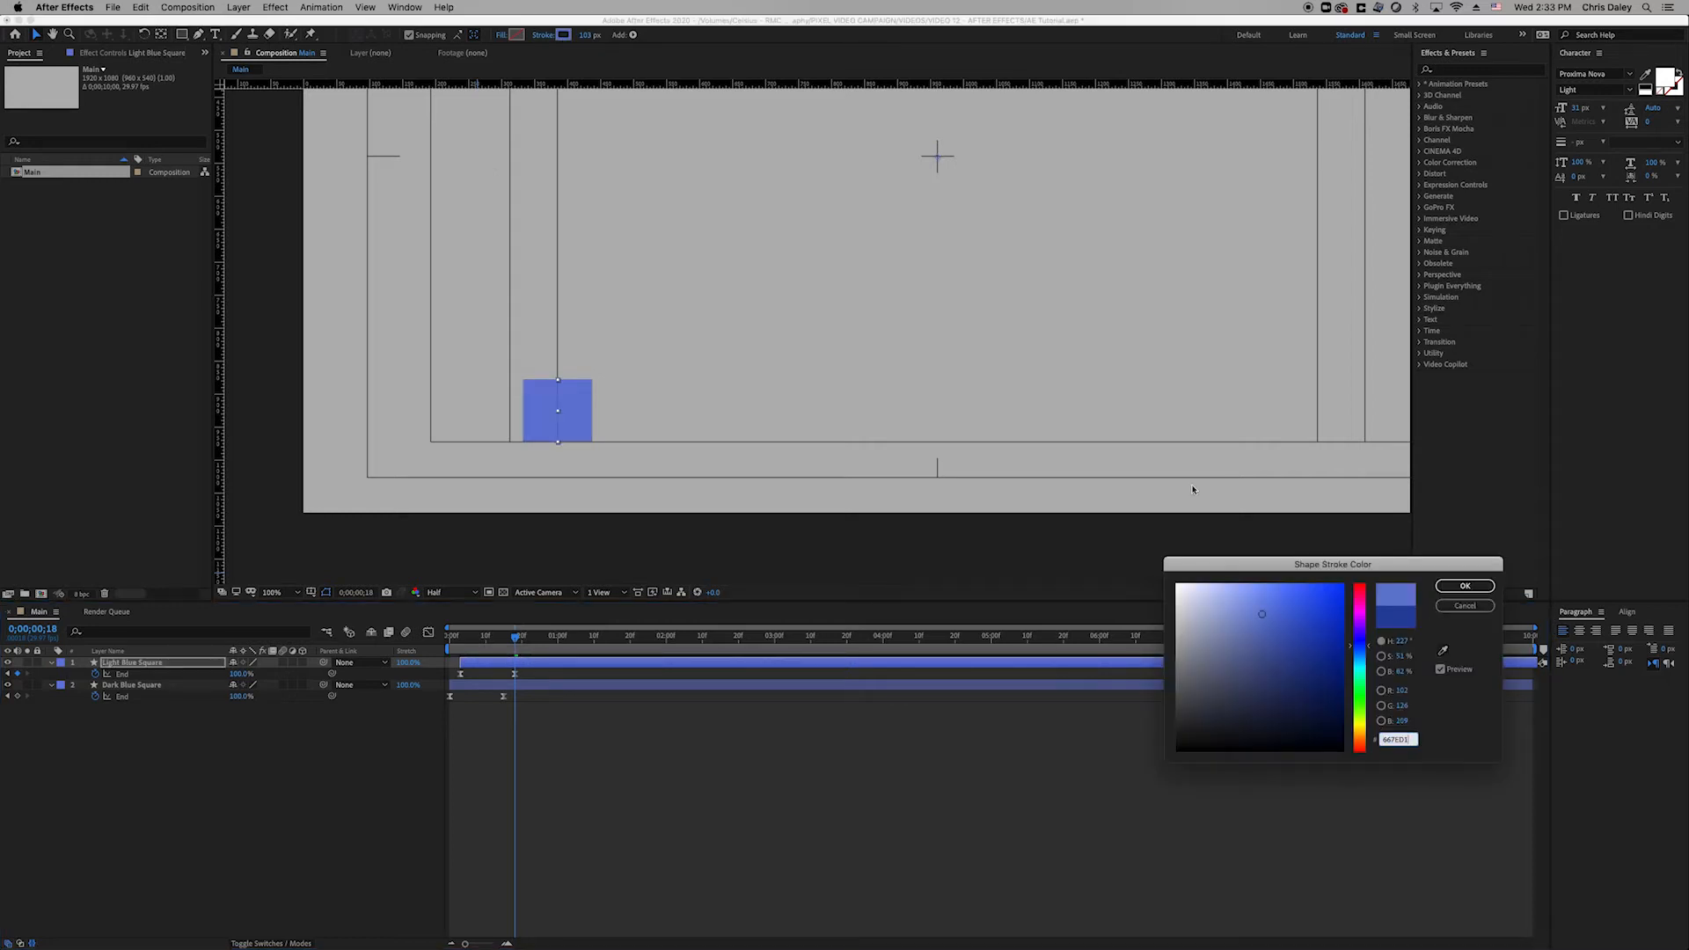
click(1230, 626)
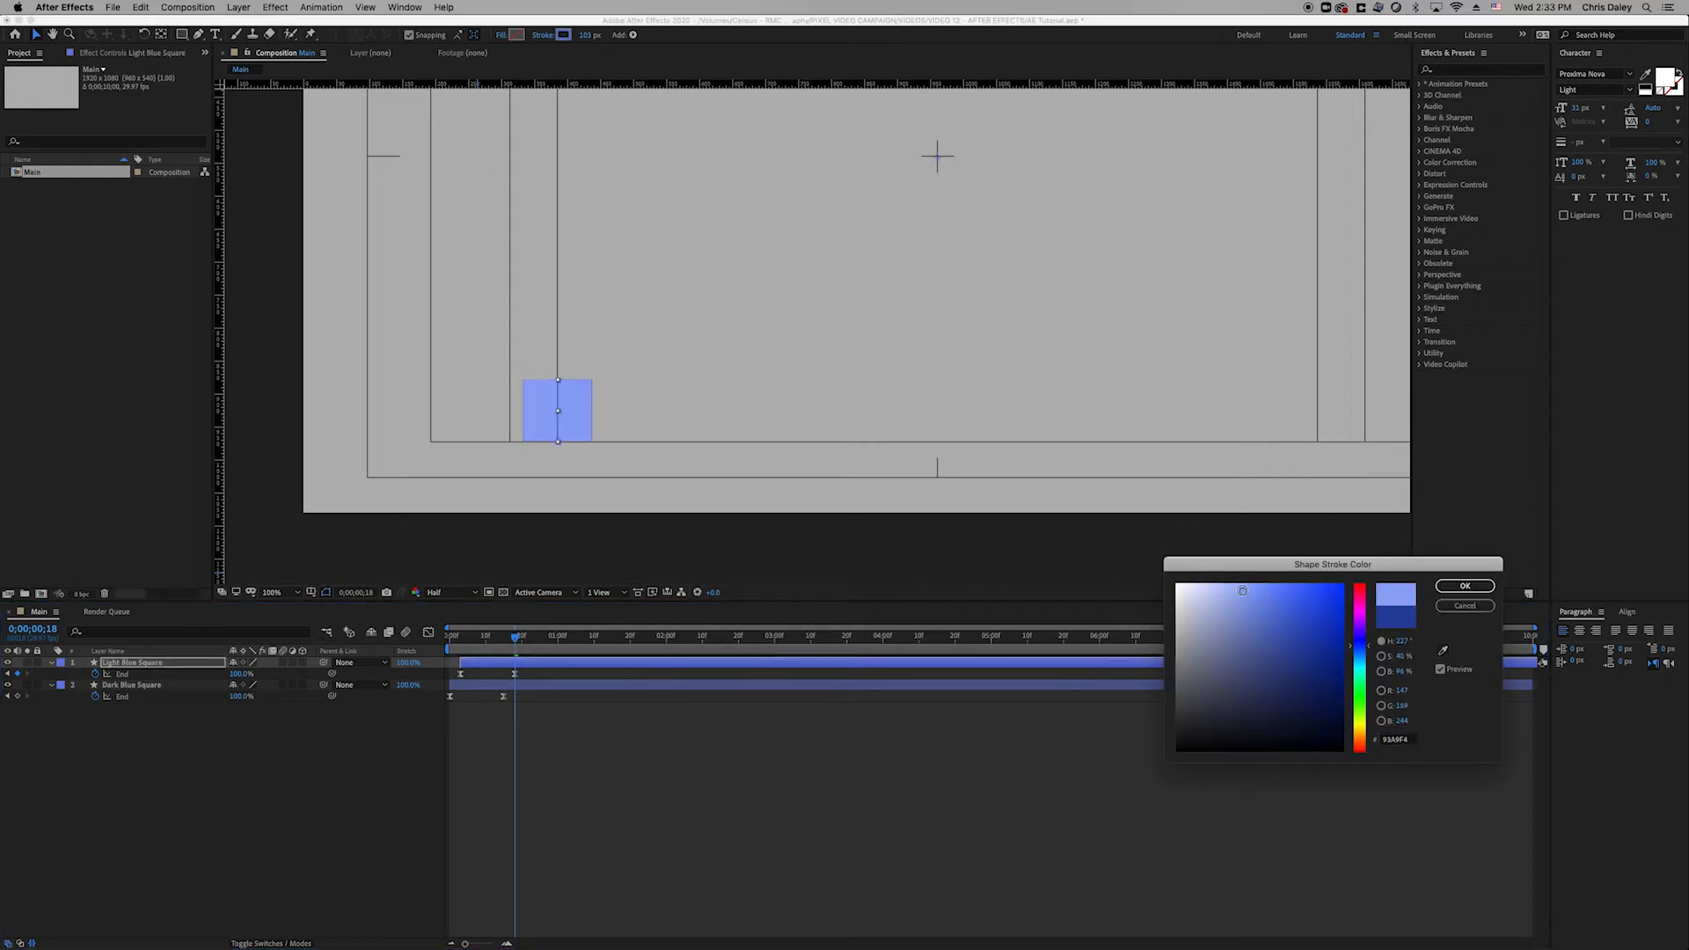
drag(1230, 626, 1275, 624)
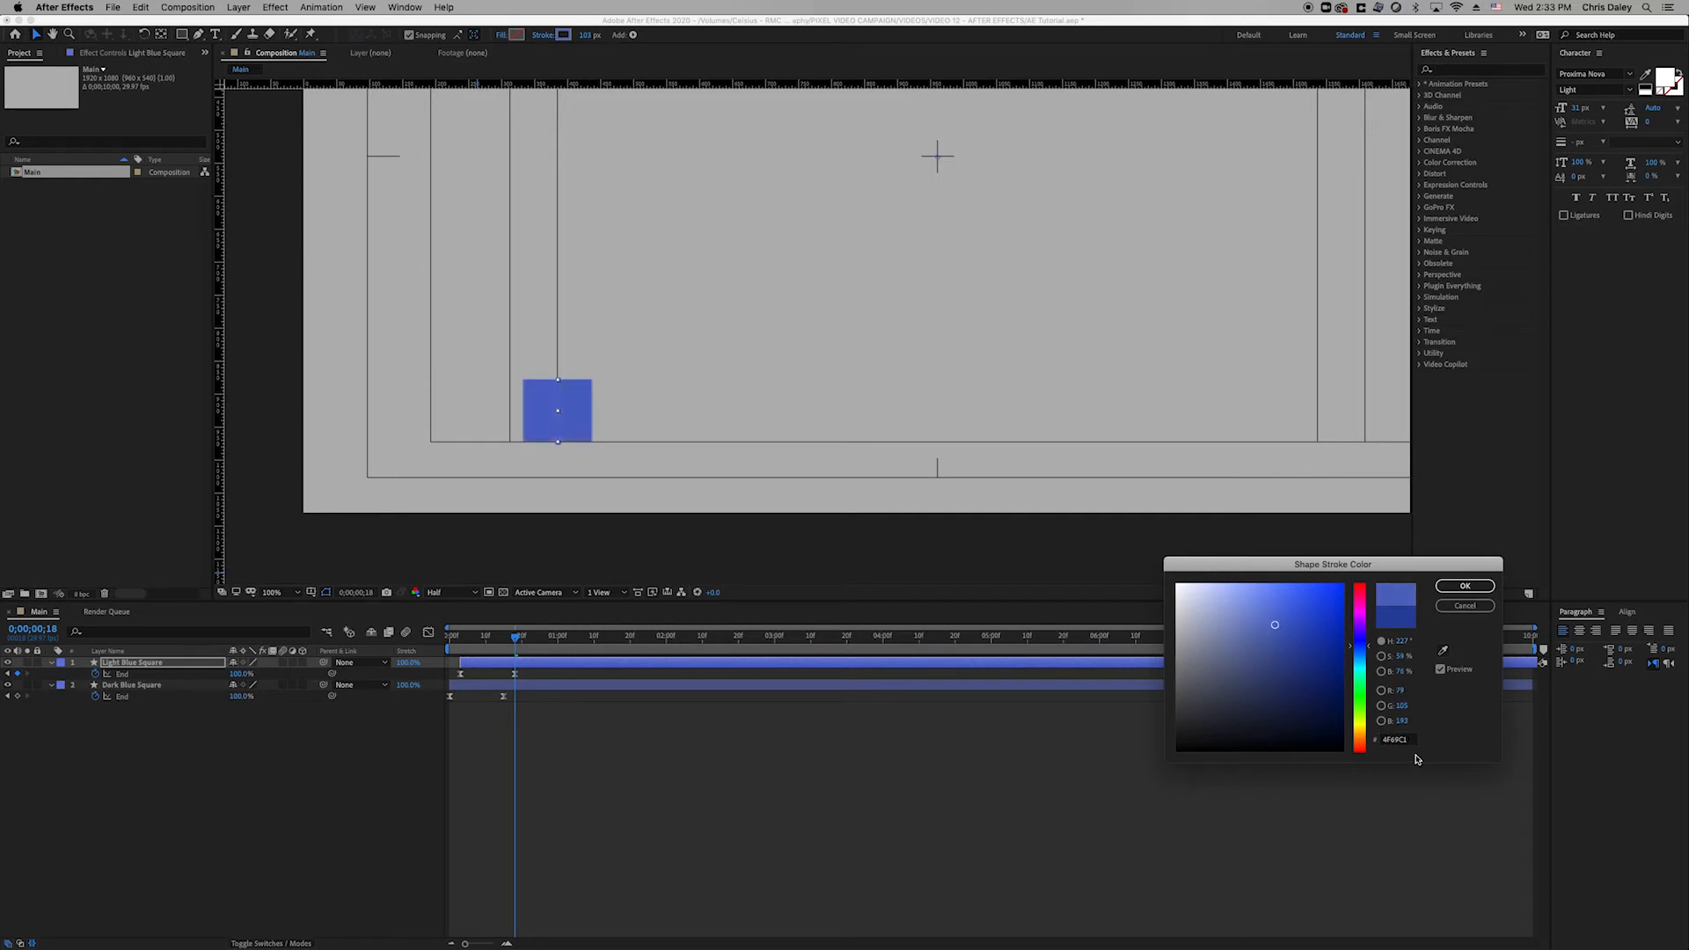
click(1406, 746)
key(super+v)
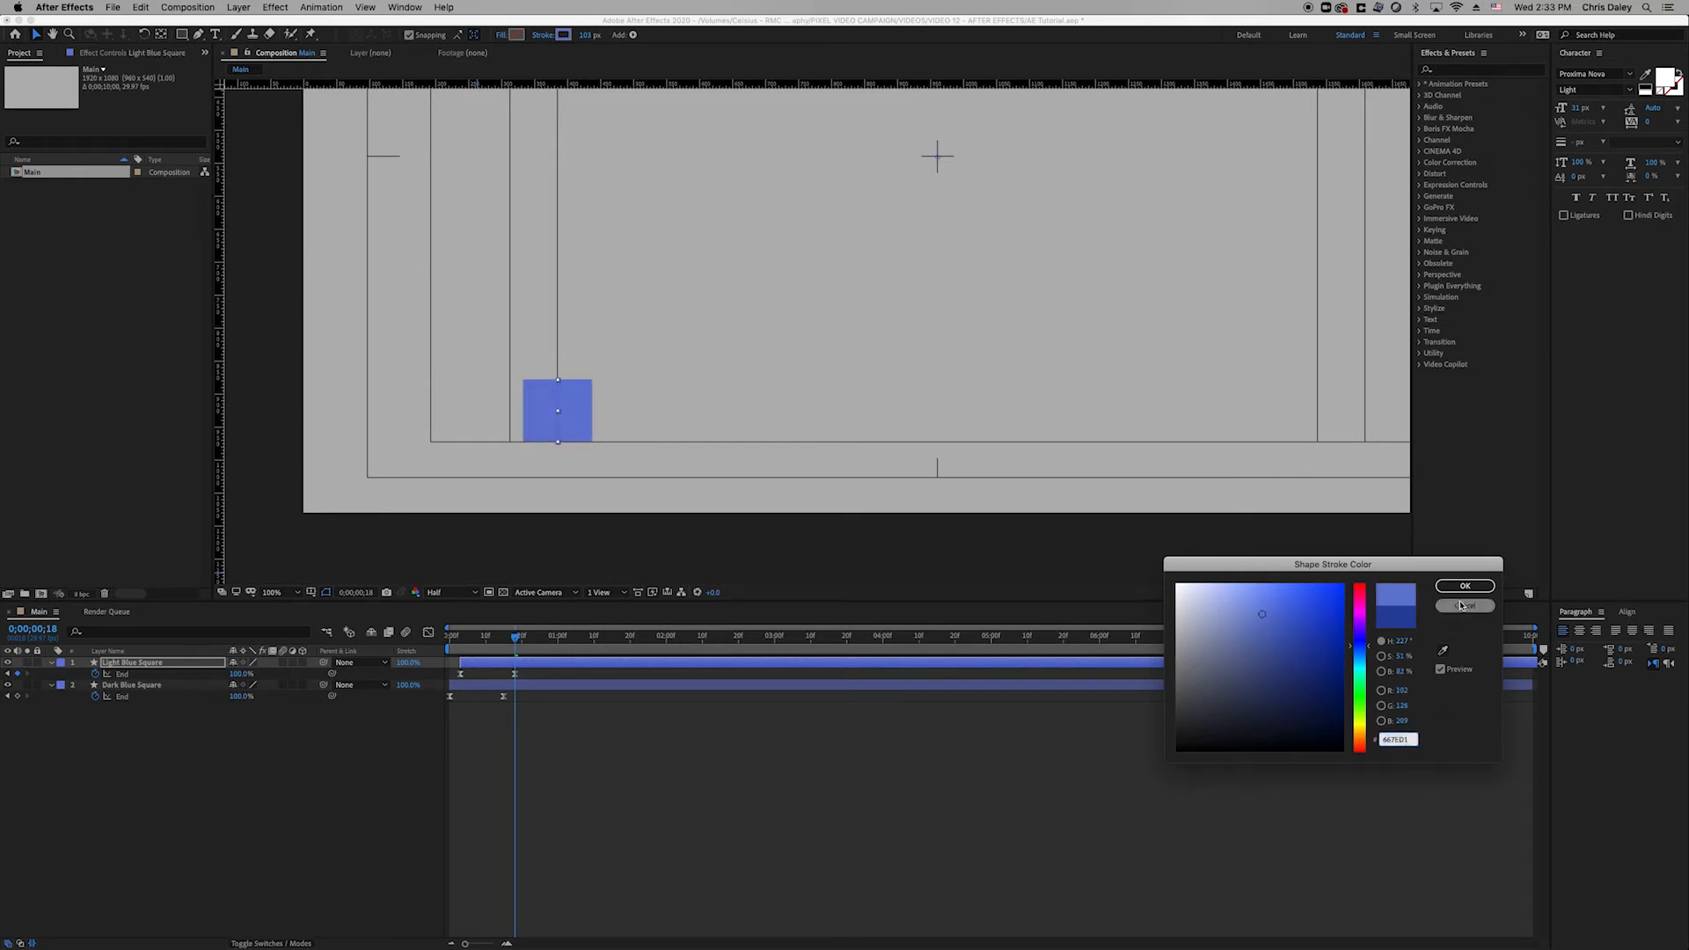
click(1465, 586)
click(913, 809)
key(Home)
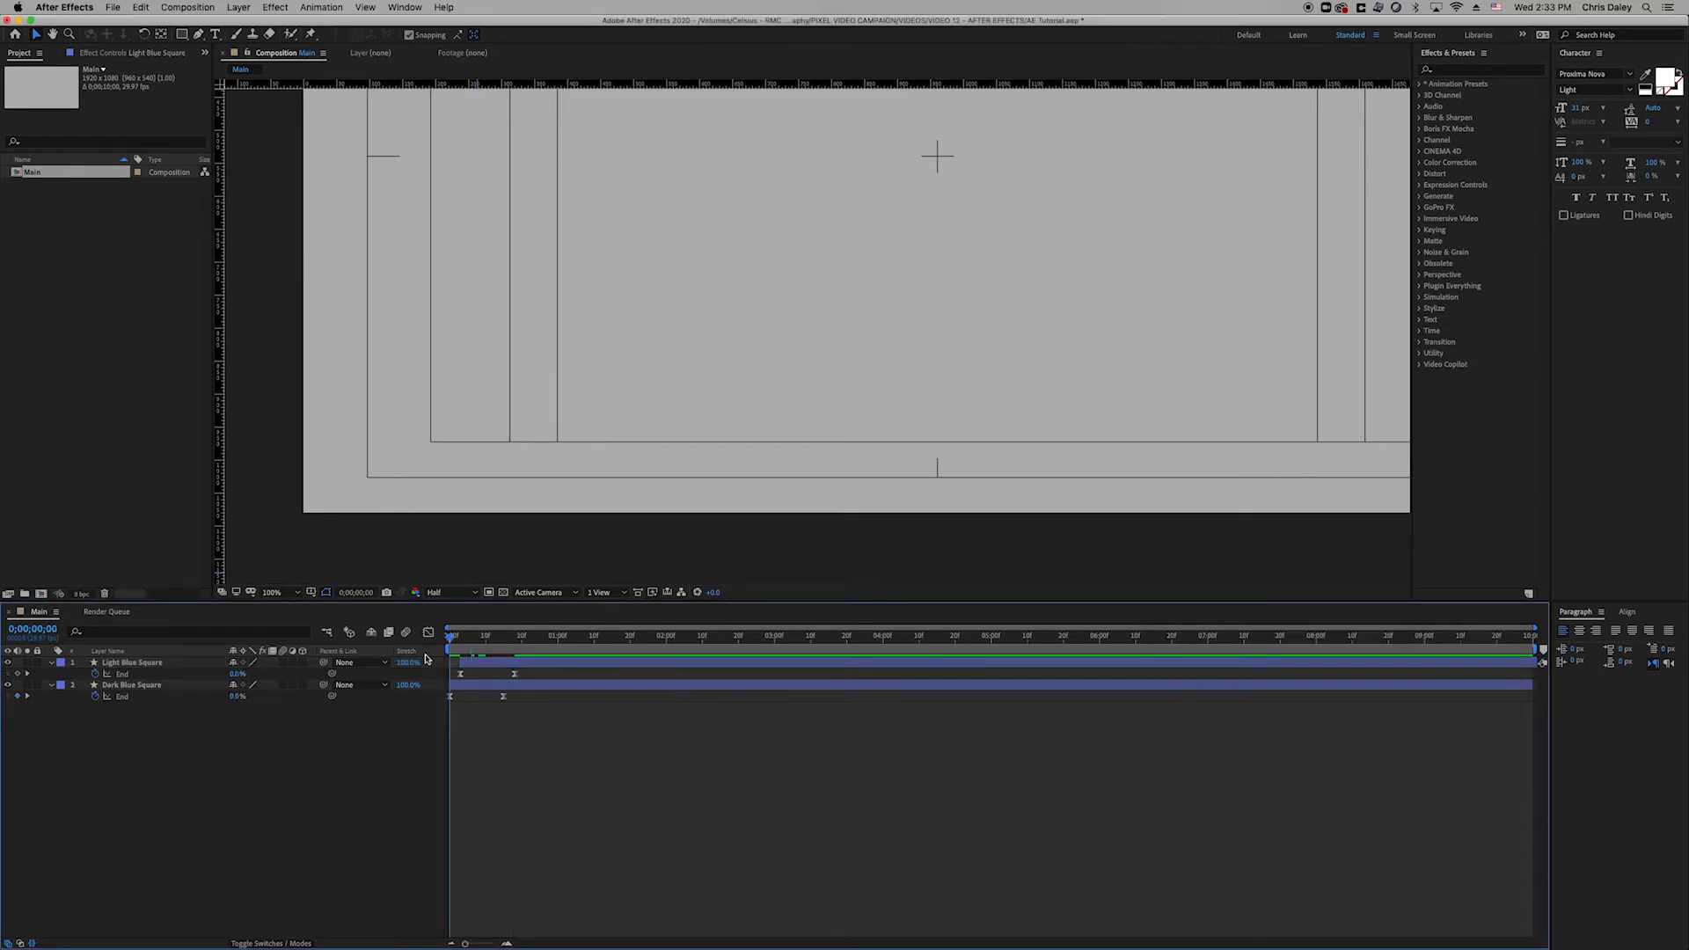
key(space)
key(space)
key(space)
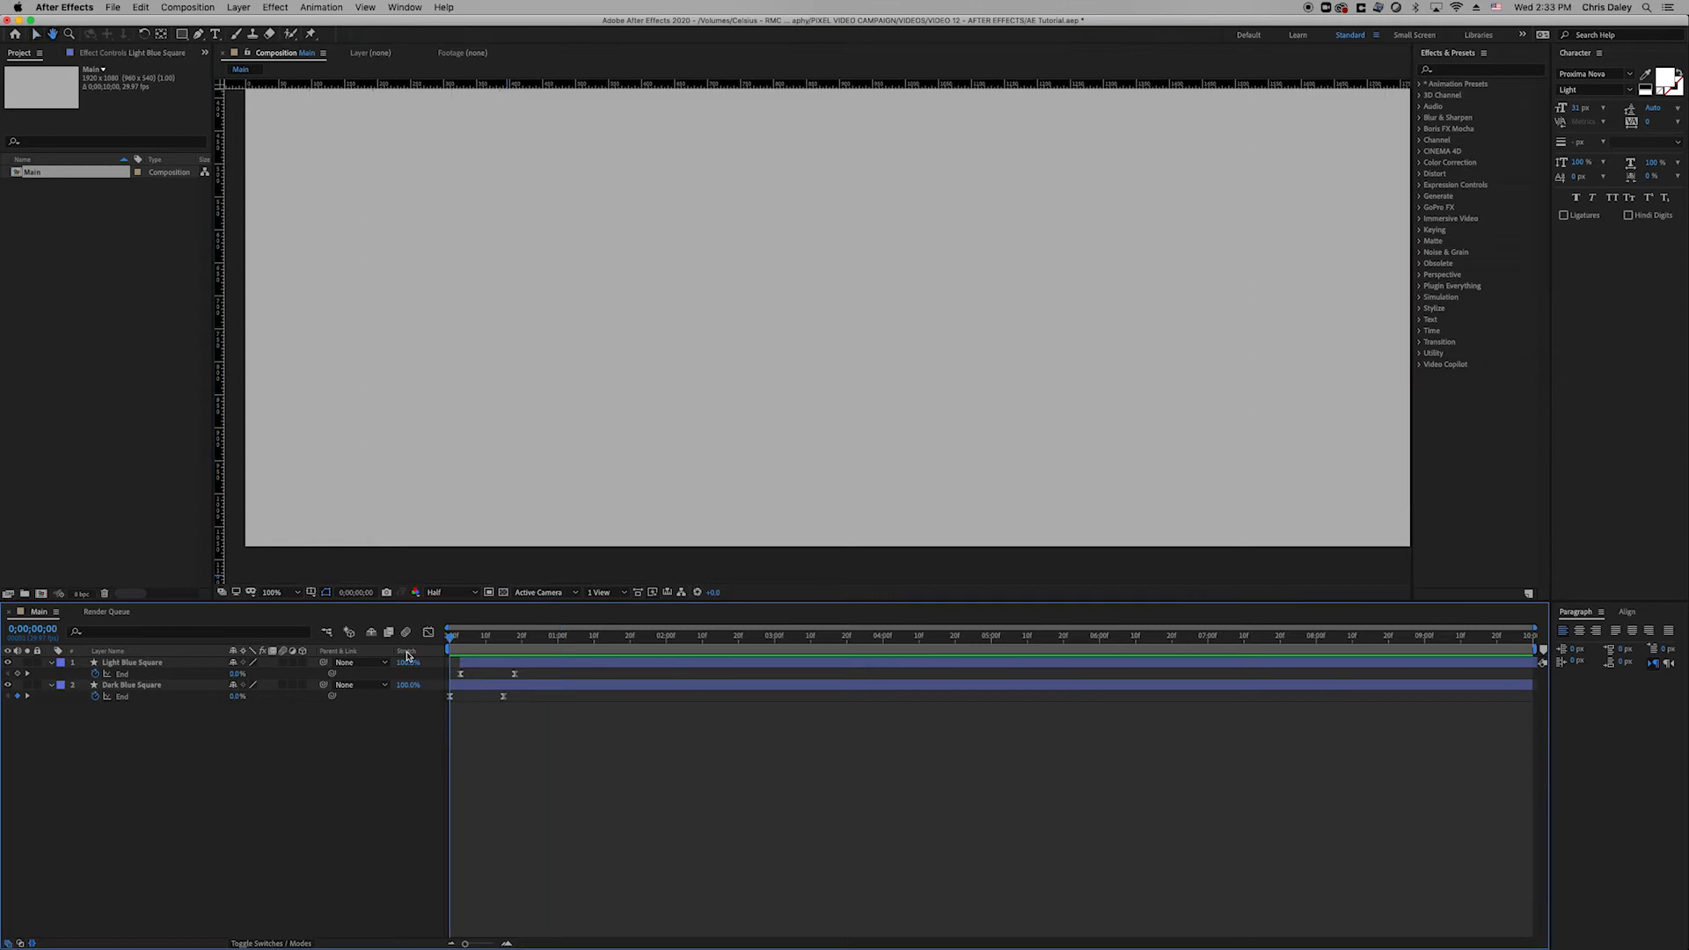
Duplicate Light Blue Square and shift the copy's End keyframes a frame later.
click(557, 686)
click(542, 727)
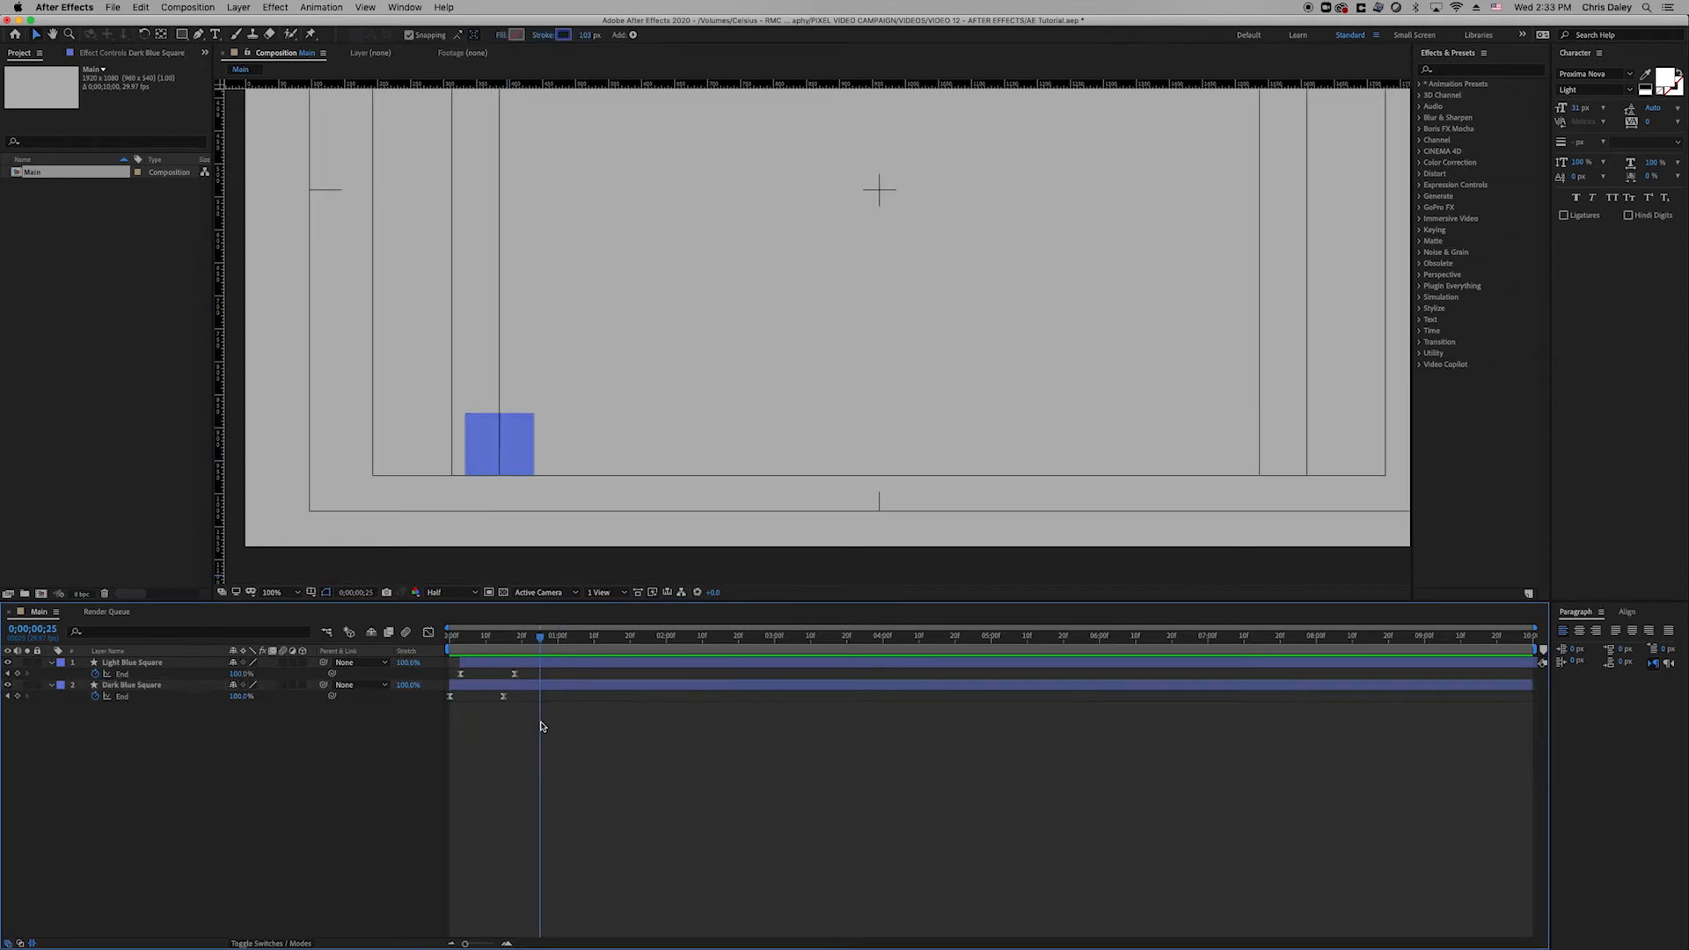
click(528, 666)
key(super+d)
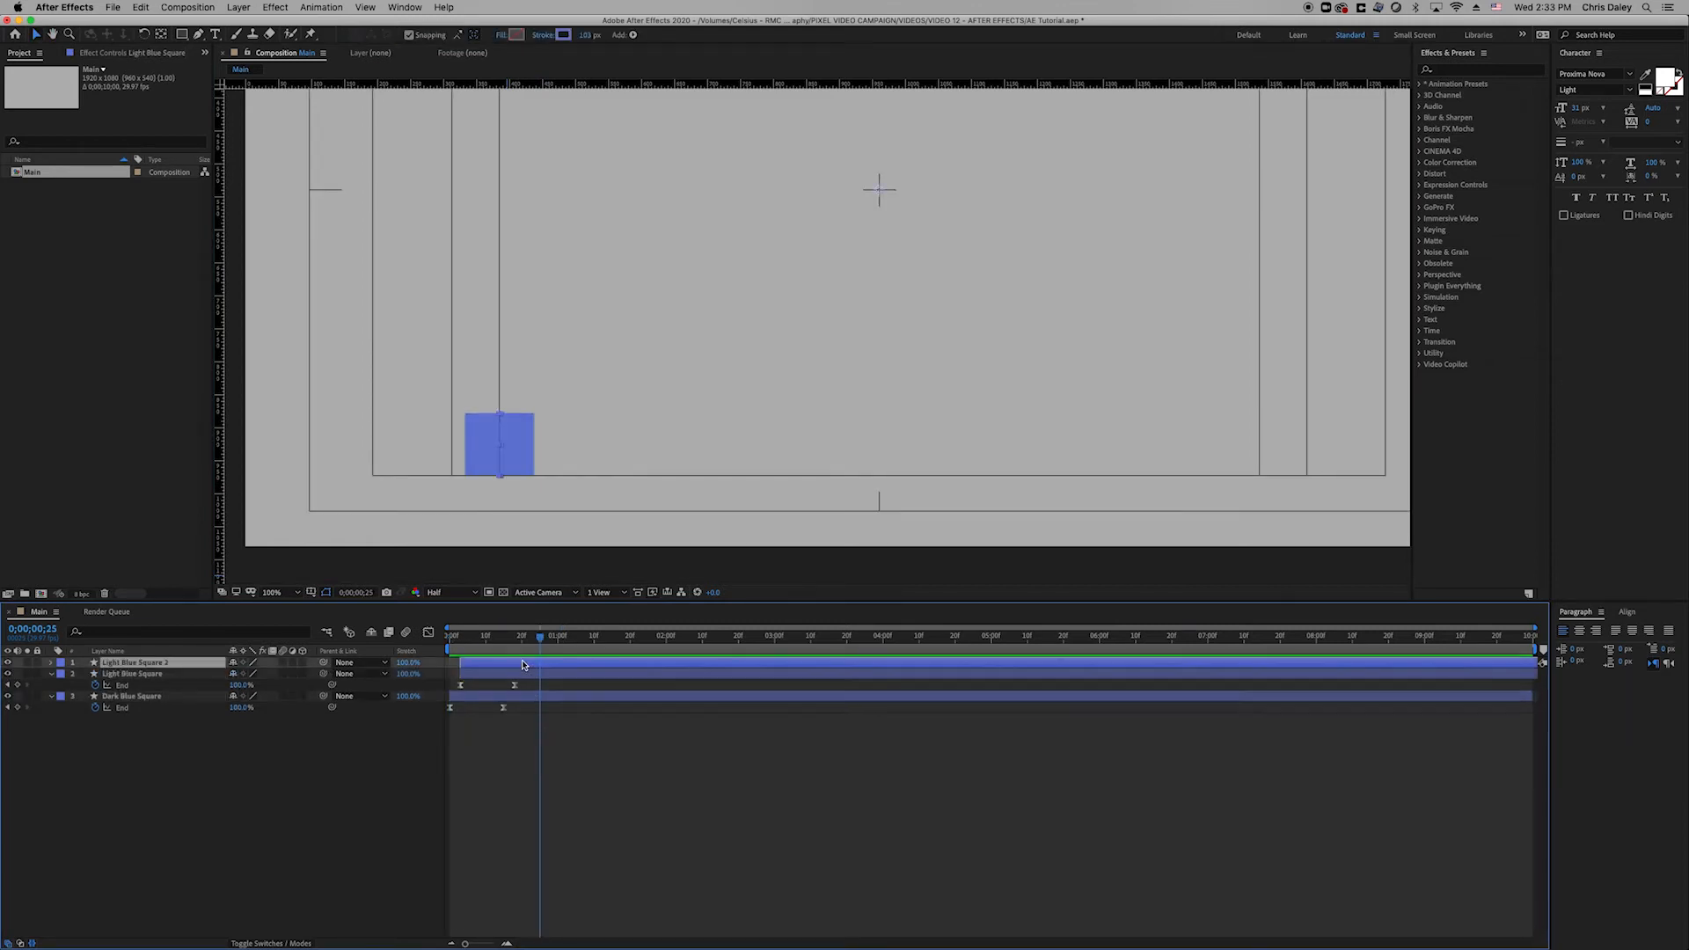
key(u)
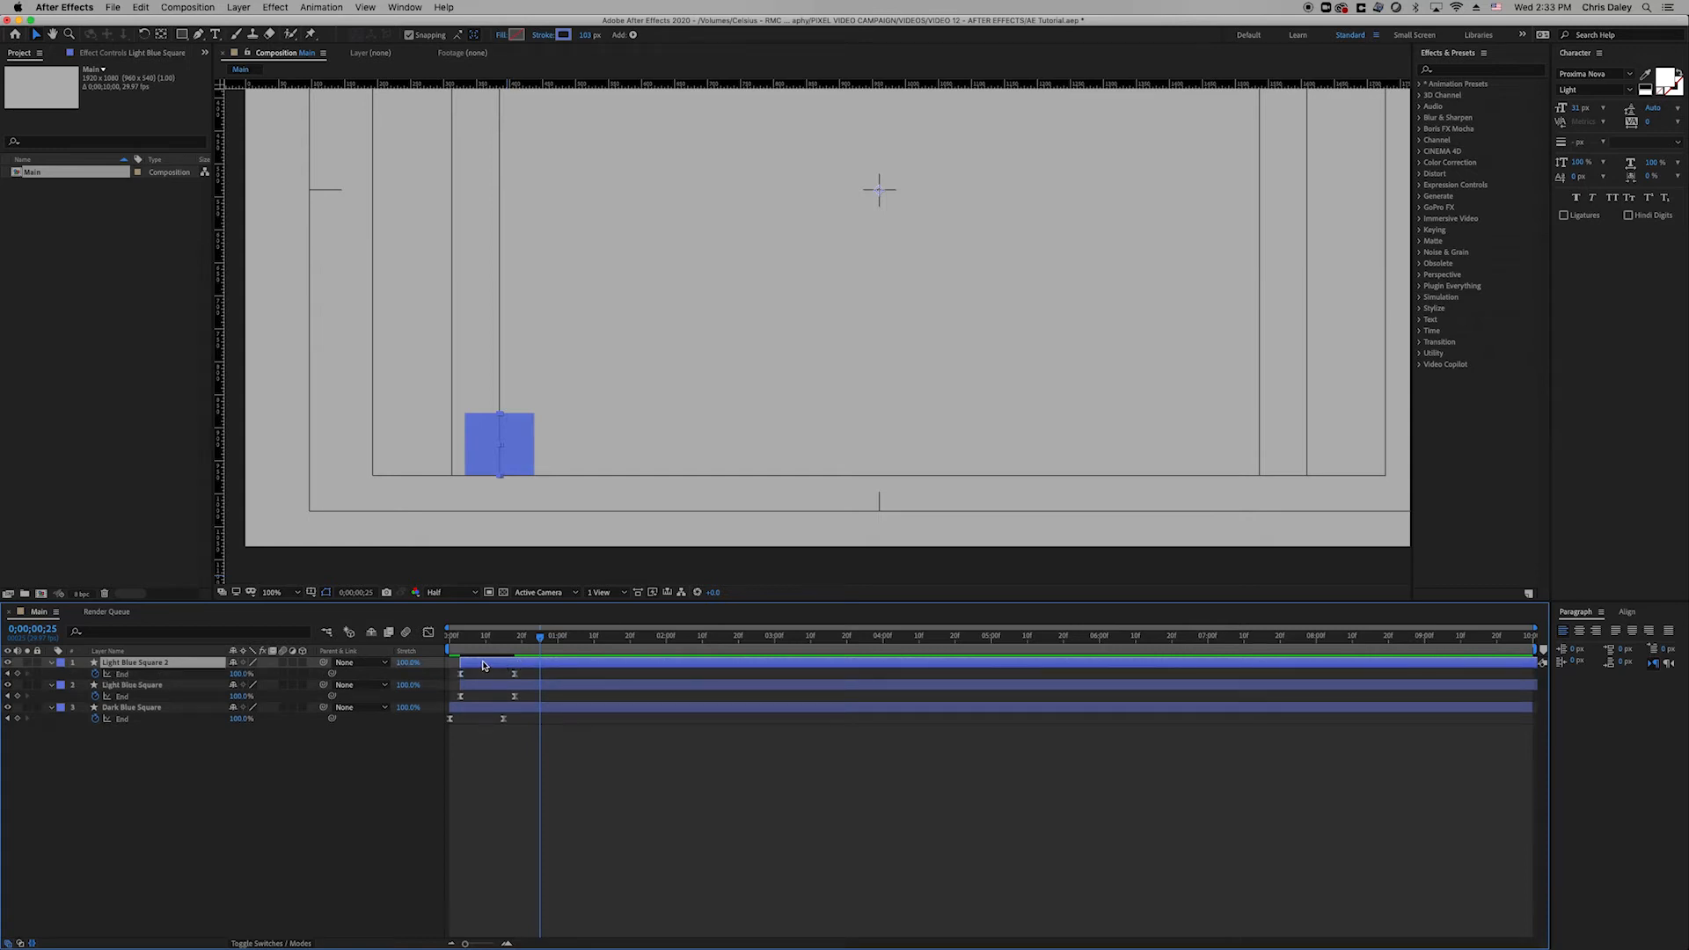
click(466, 639)
drag(465, 641, 491, 669)
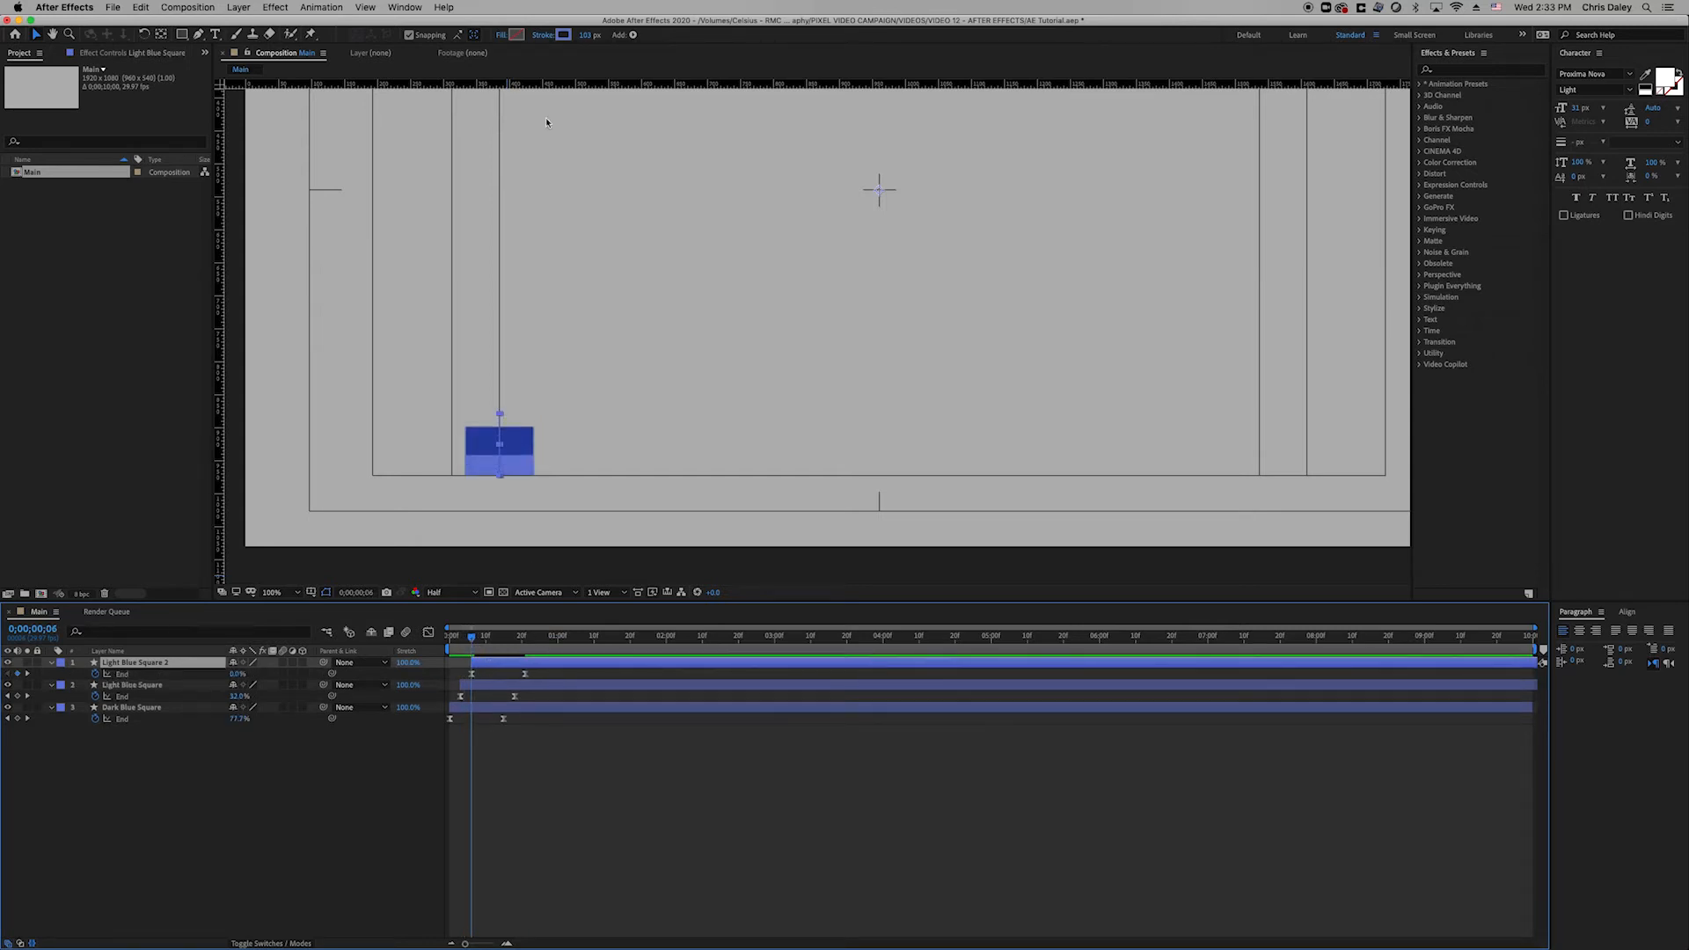
Make the copy's stroke white (FFFFFF), preview, and import Dome Icon.png into the project.
click(563, 34)
drag(1230, 682, 1077, 539)
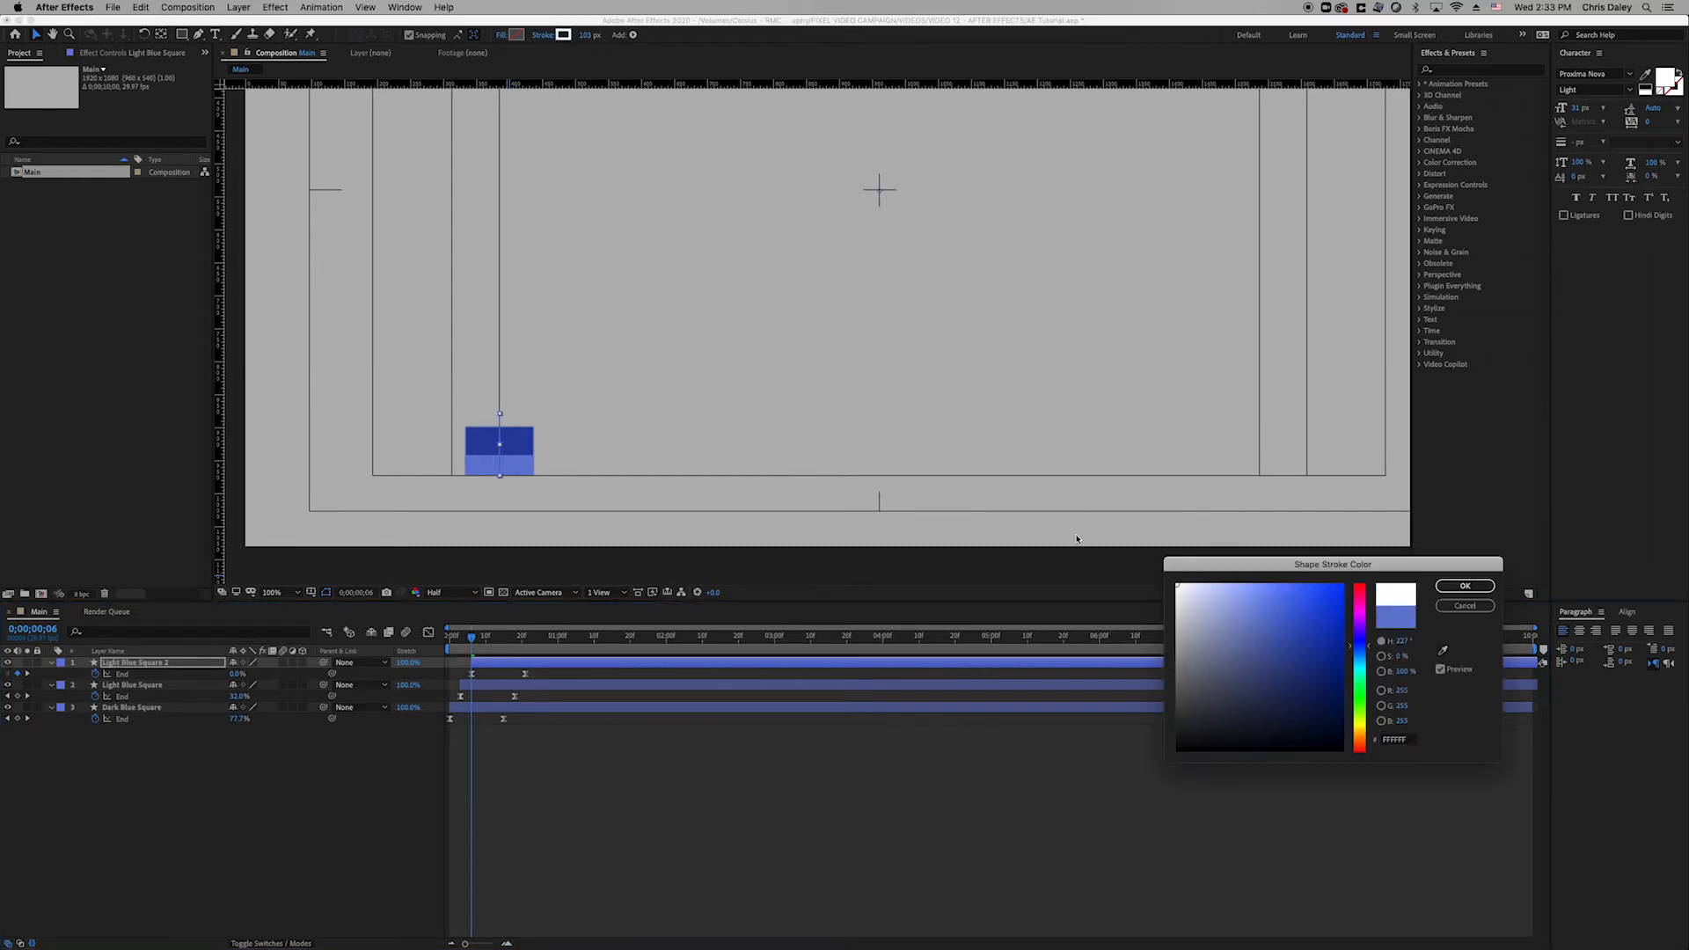
click(1465, 585)
click(620, 764)
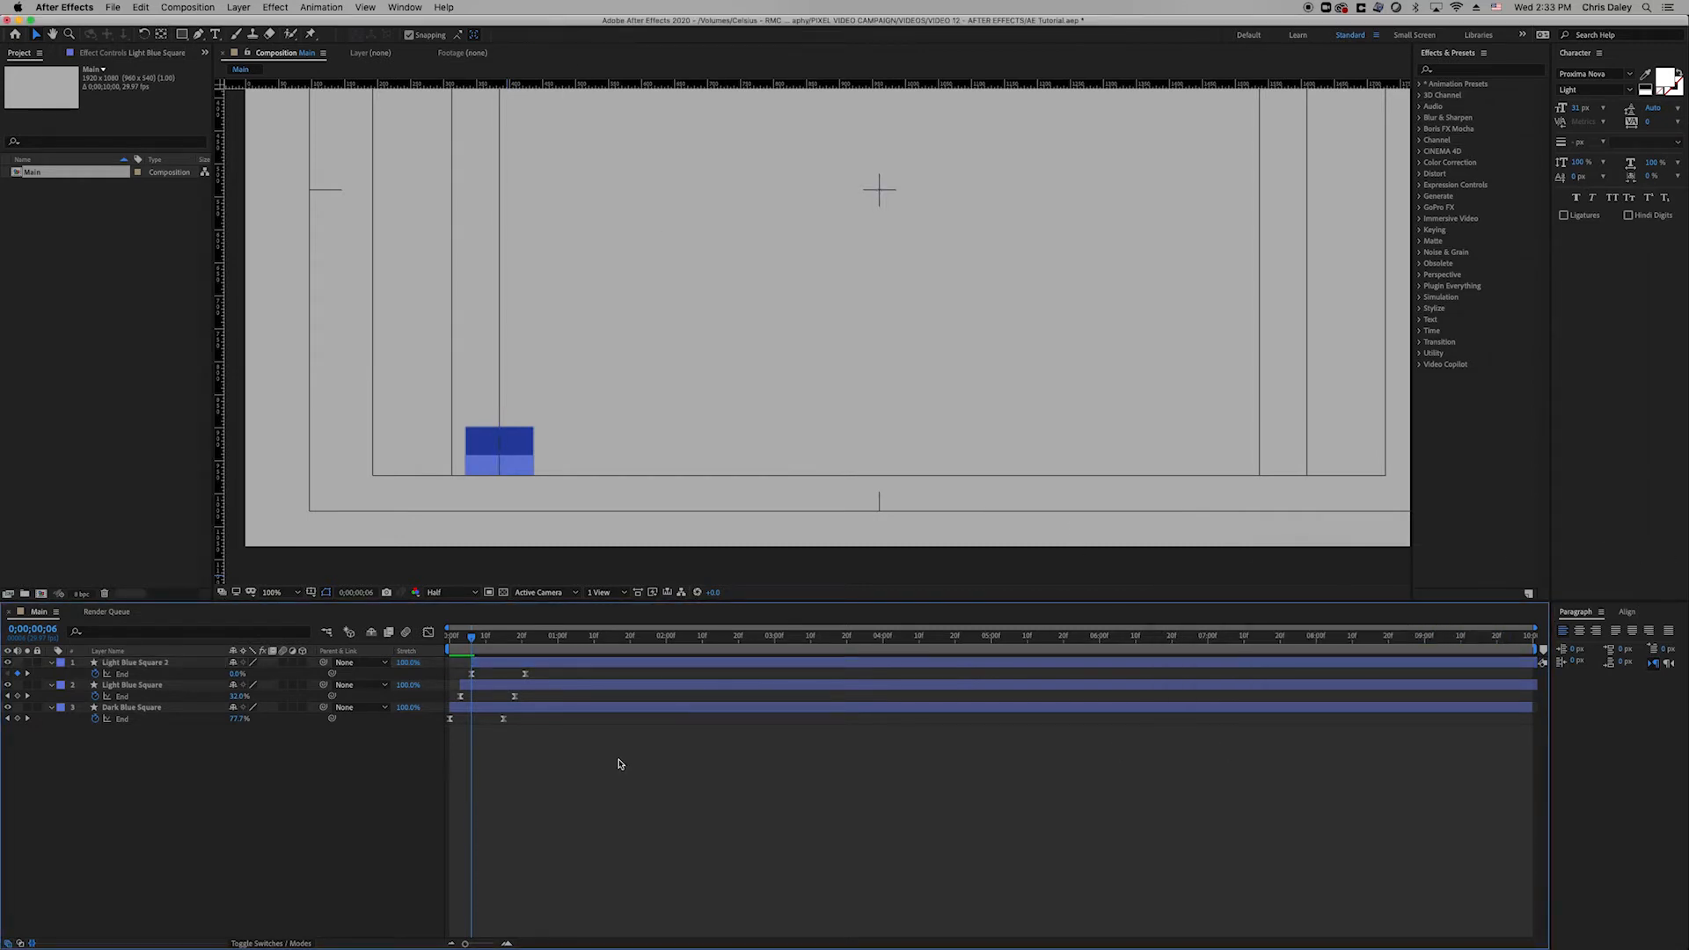
key(space)
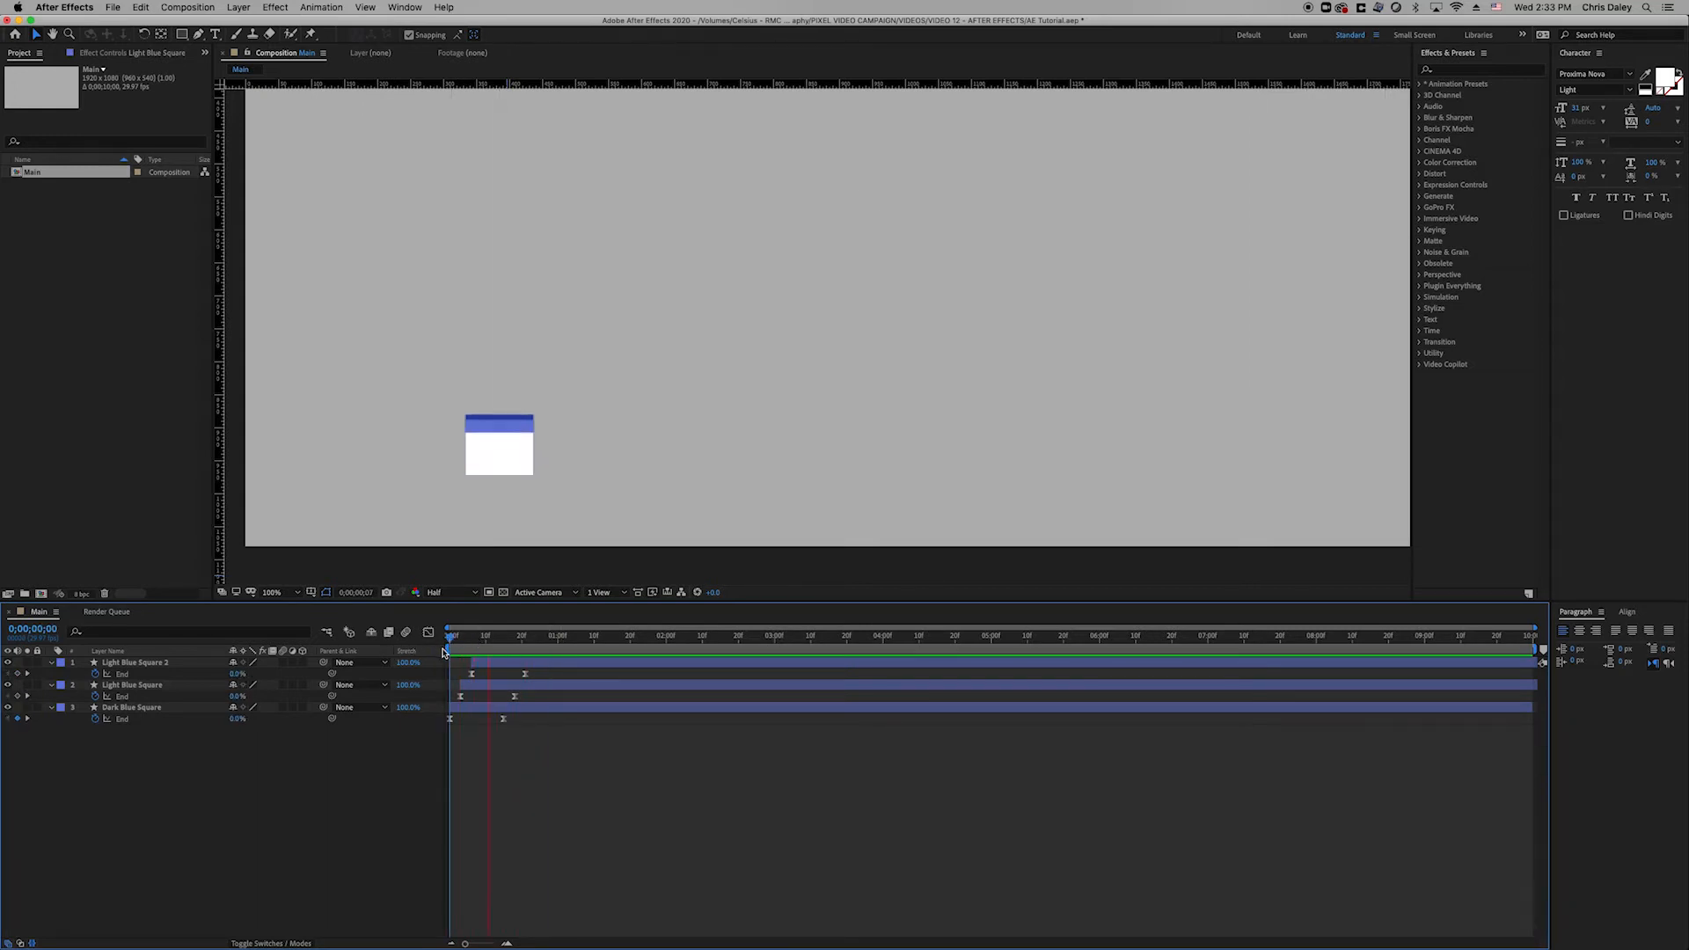
drag(485, 645, 497, 663)
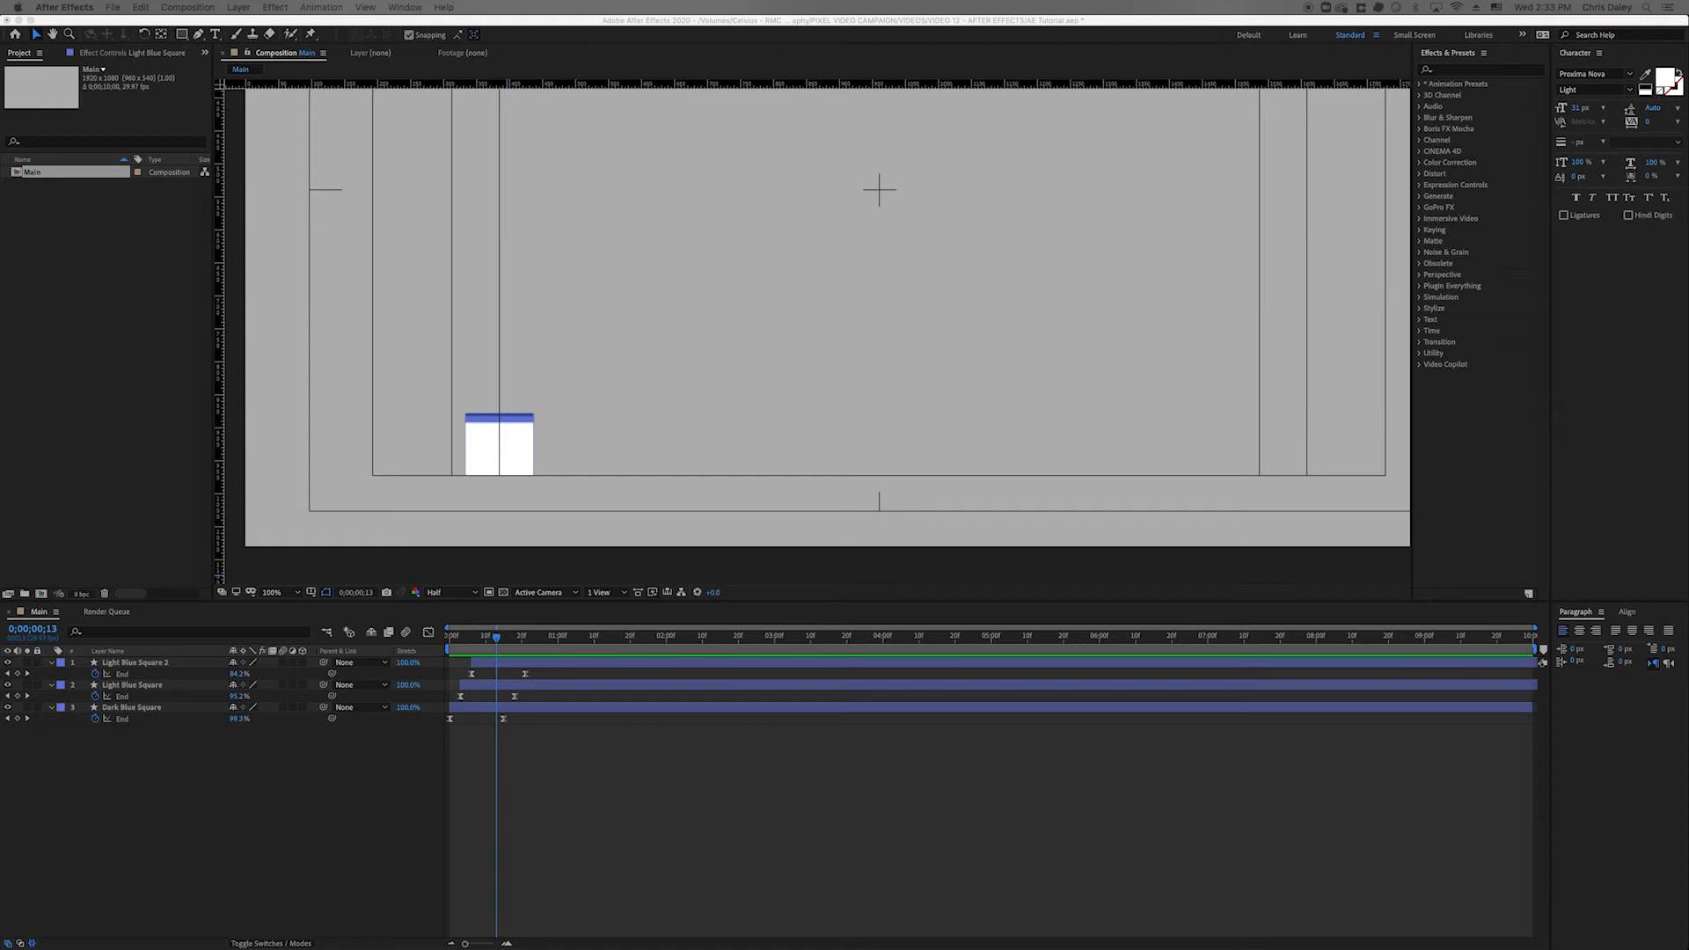
drag(260, 532, 128, 453)
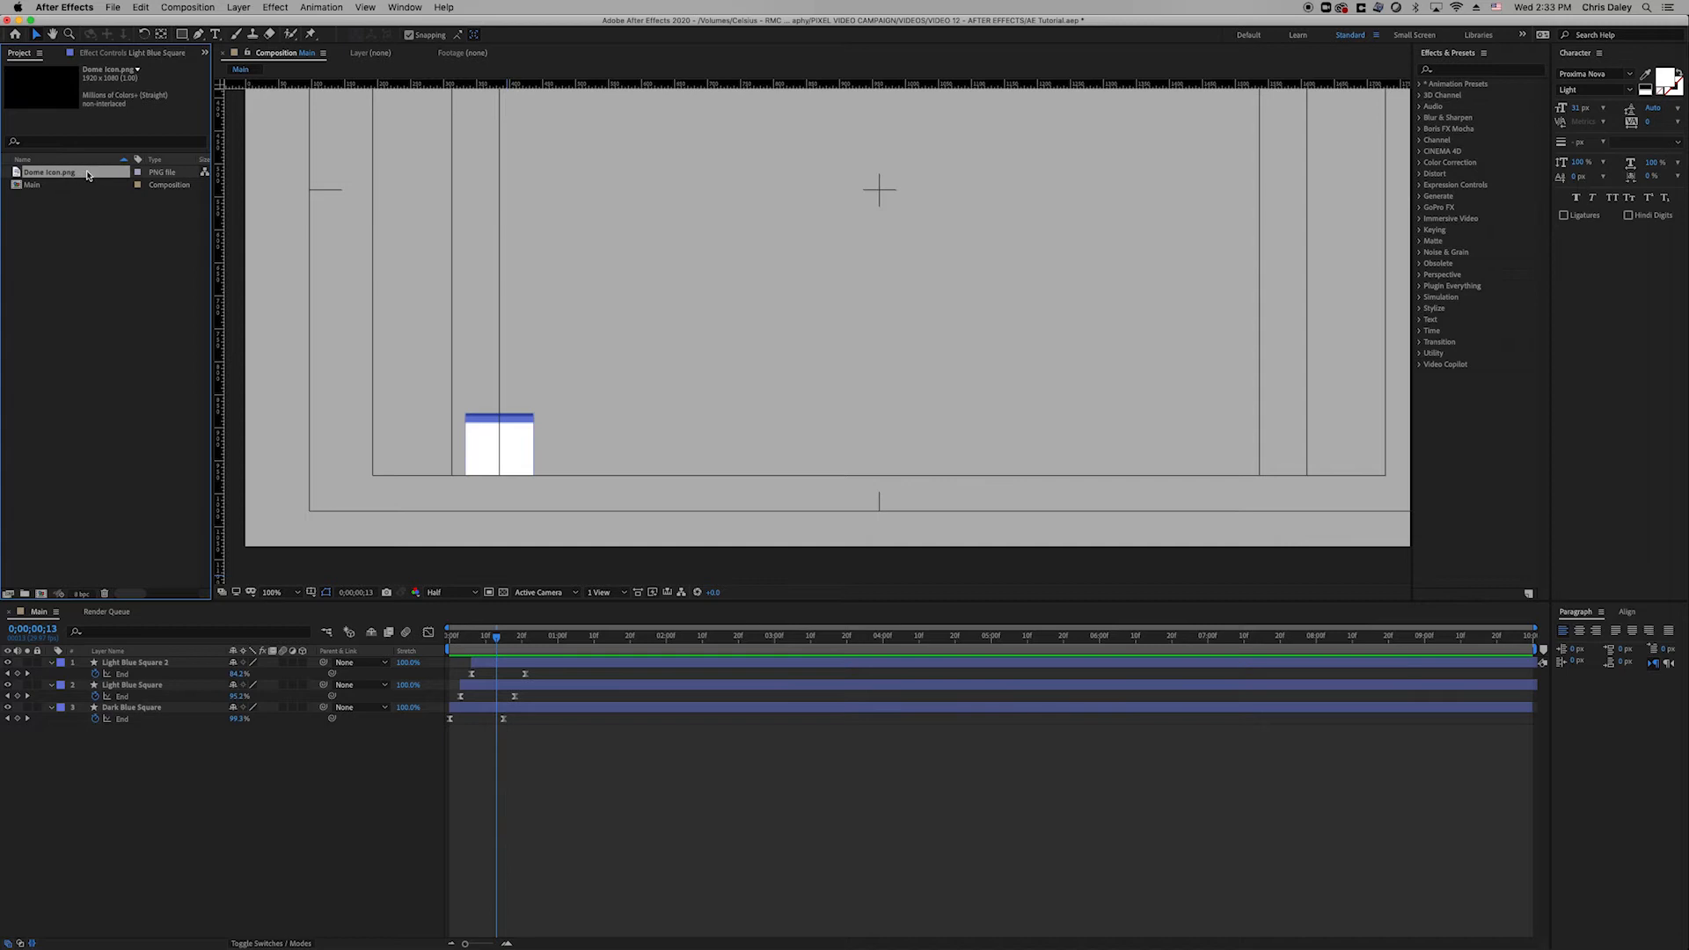
Add Dome Icon.png to the composition at 6% scale, positioned on the white square.
drag(88, 176, 160, 658)
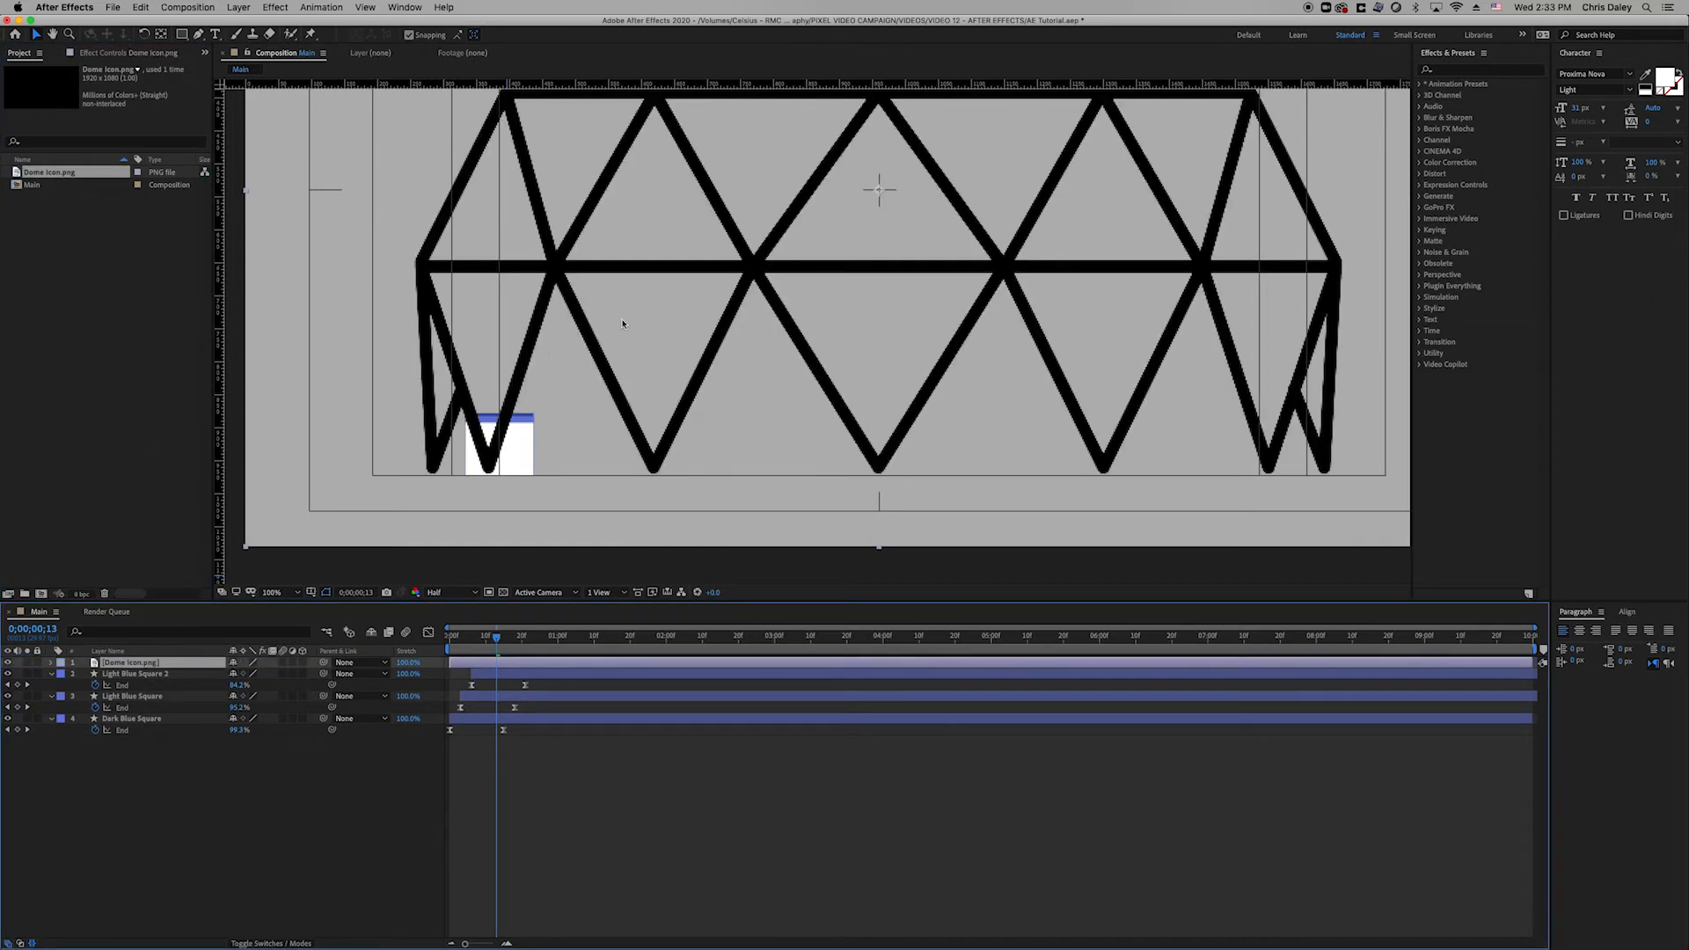
key(comma)
key(comma)
key(period)
key(period)
key(s)
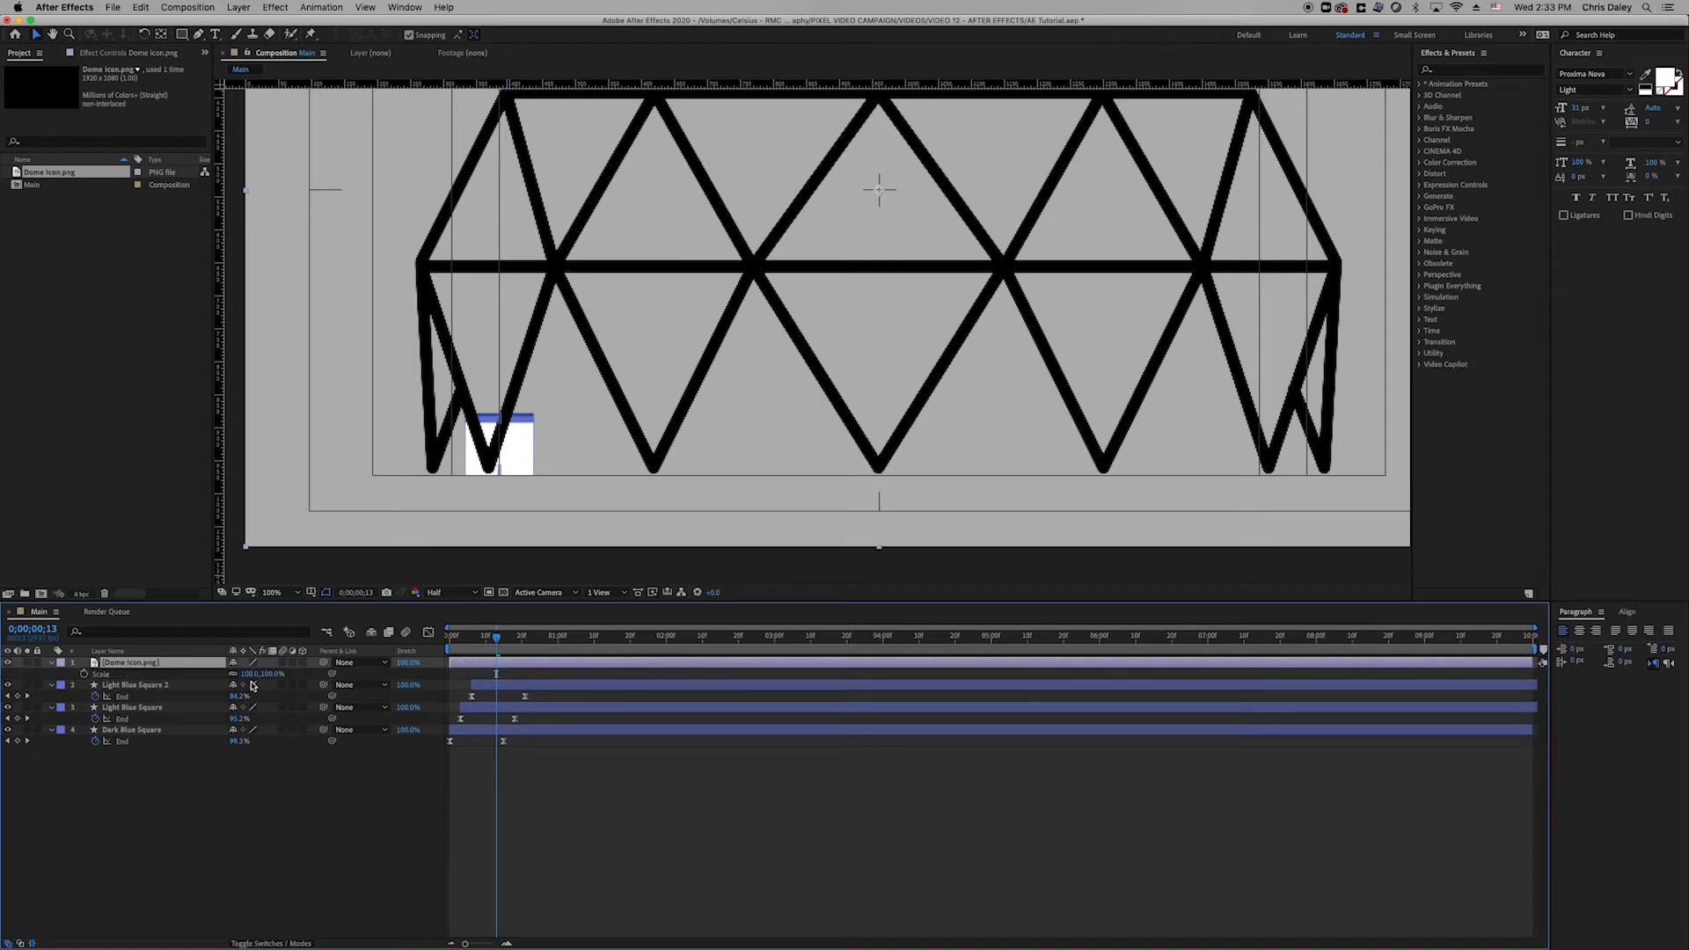
drag(249, 675, 211, 698)
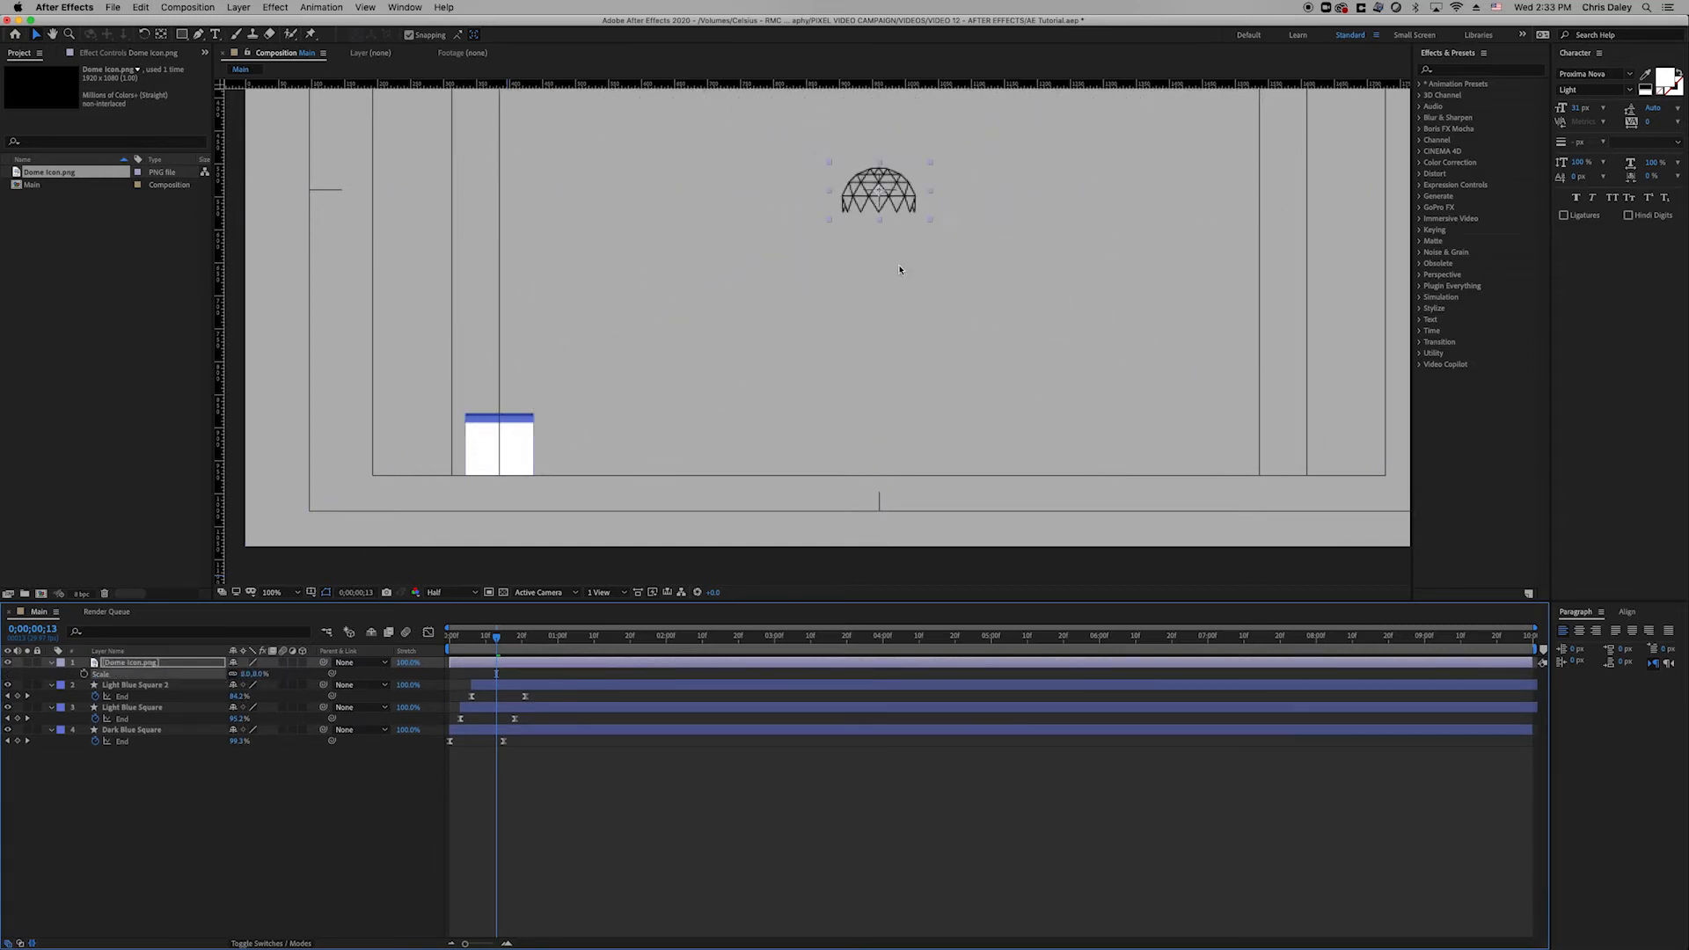
drag(904, 203, 517, 458)
click(245, 675)
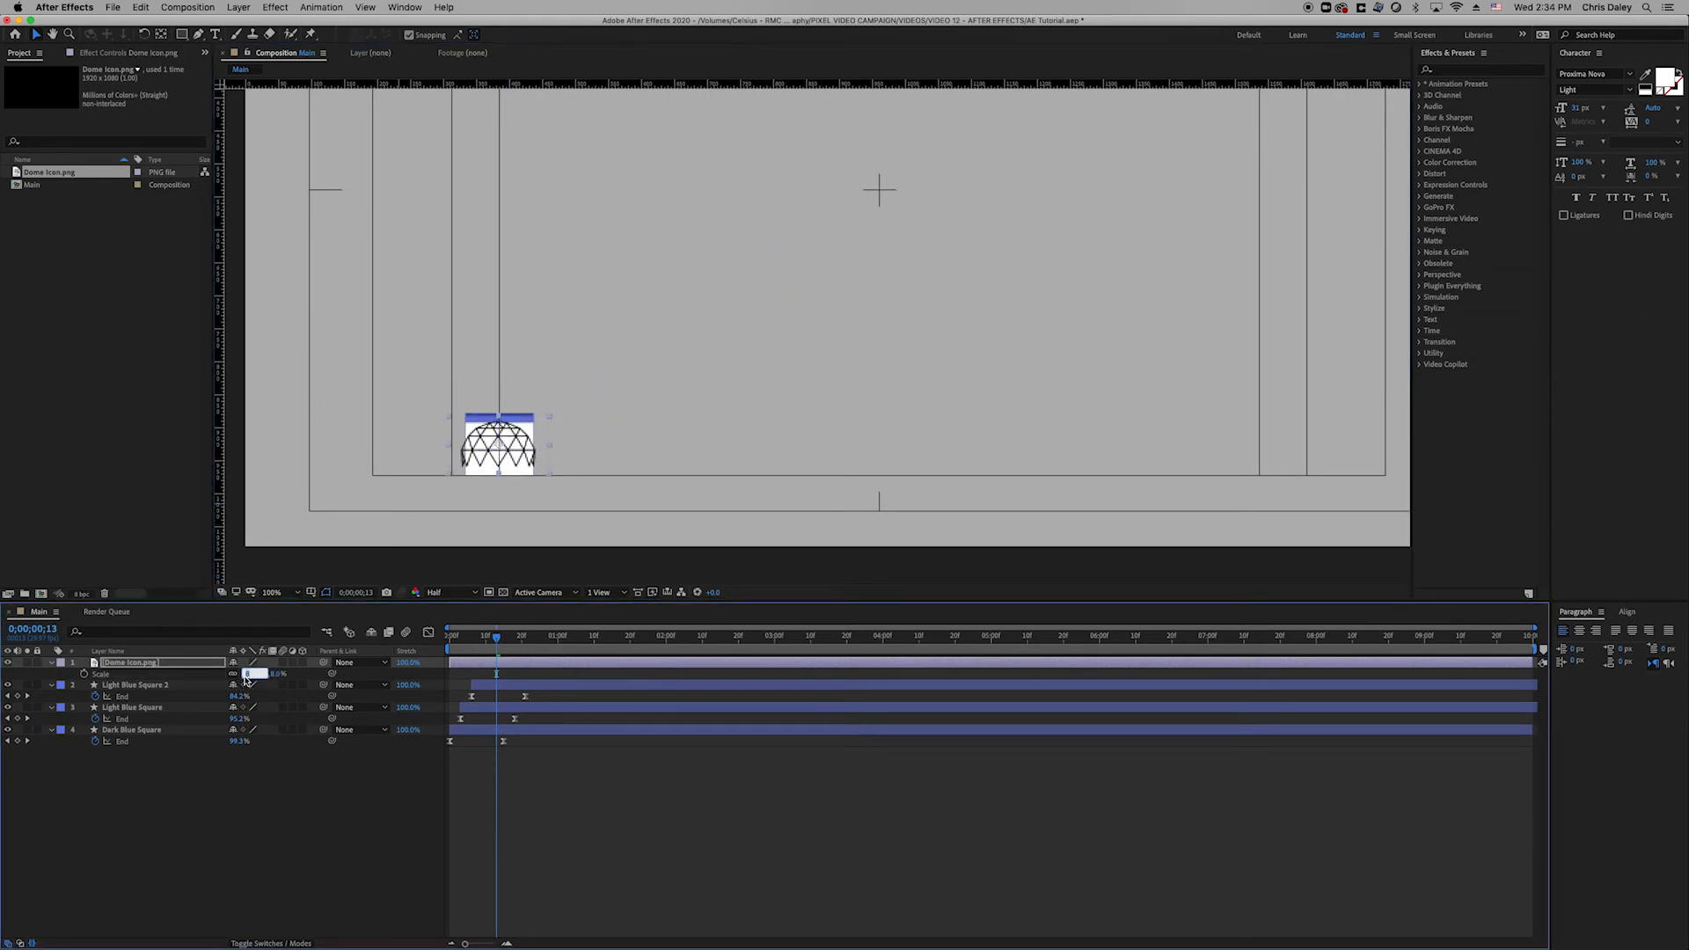
key(Down)
key(Down)
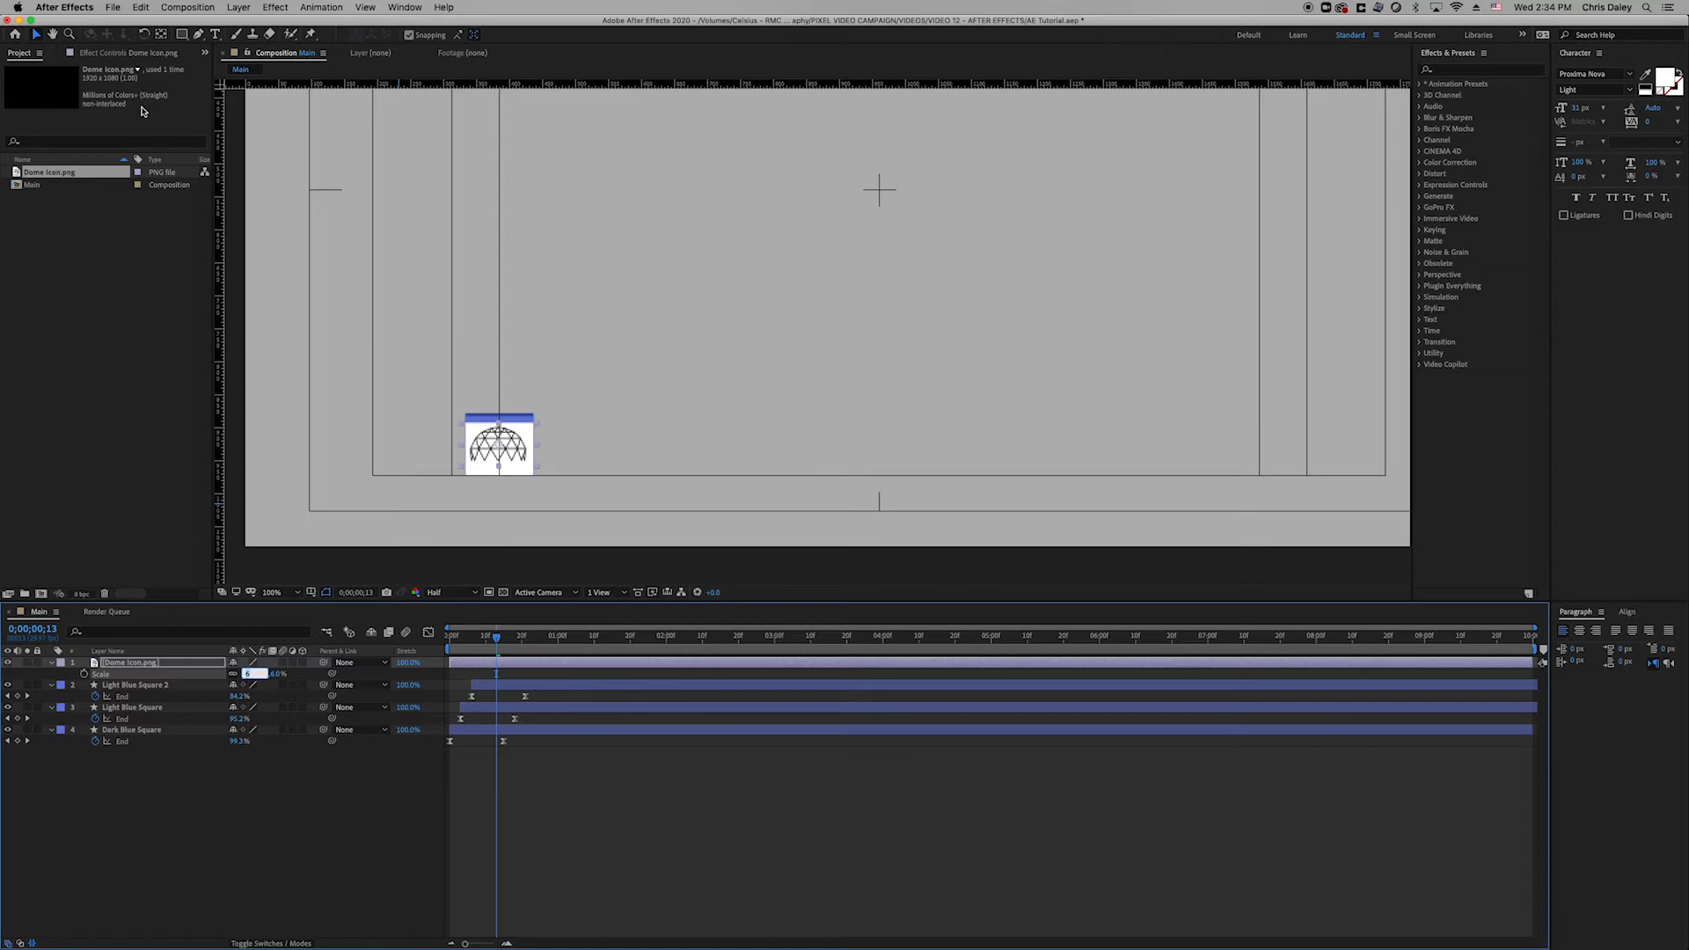
key(Return)
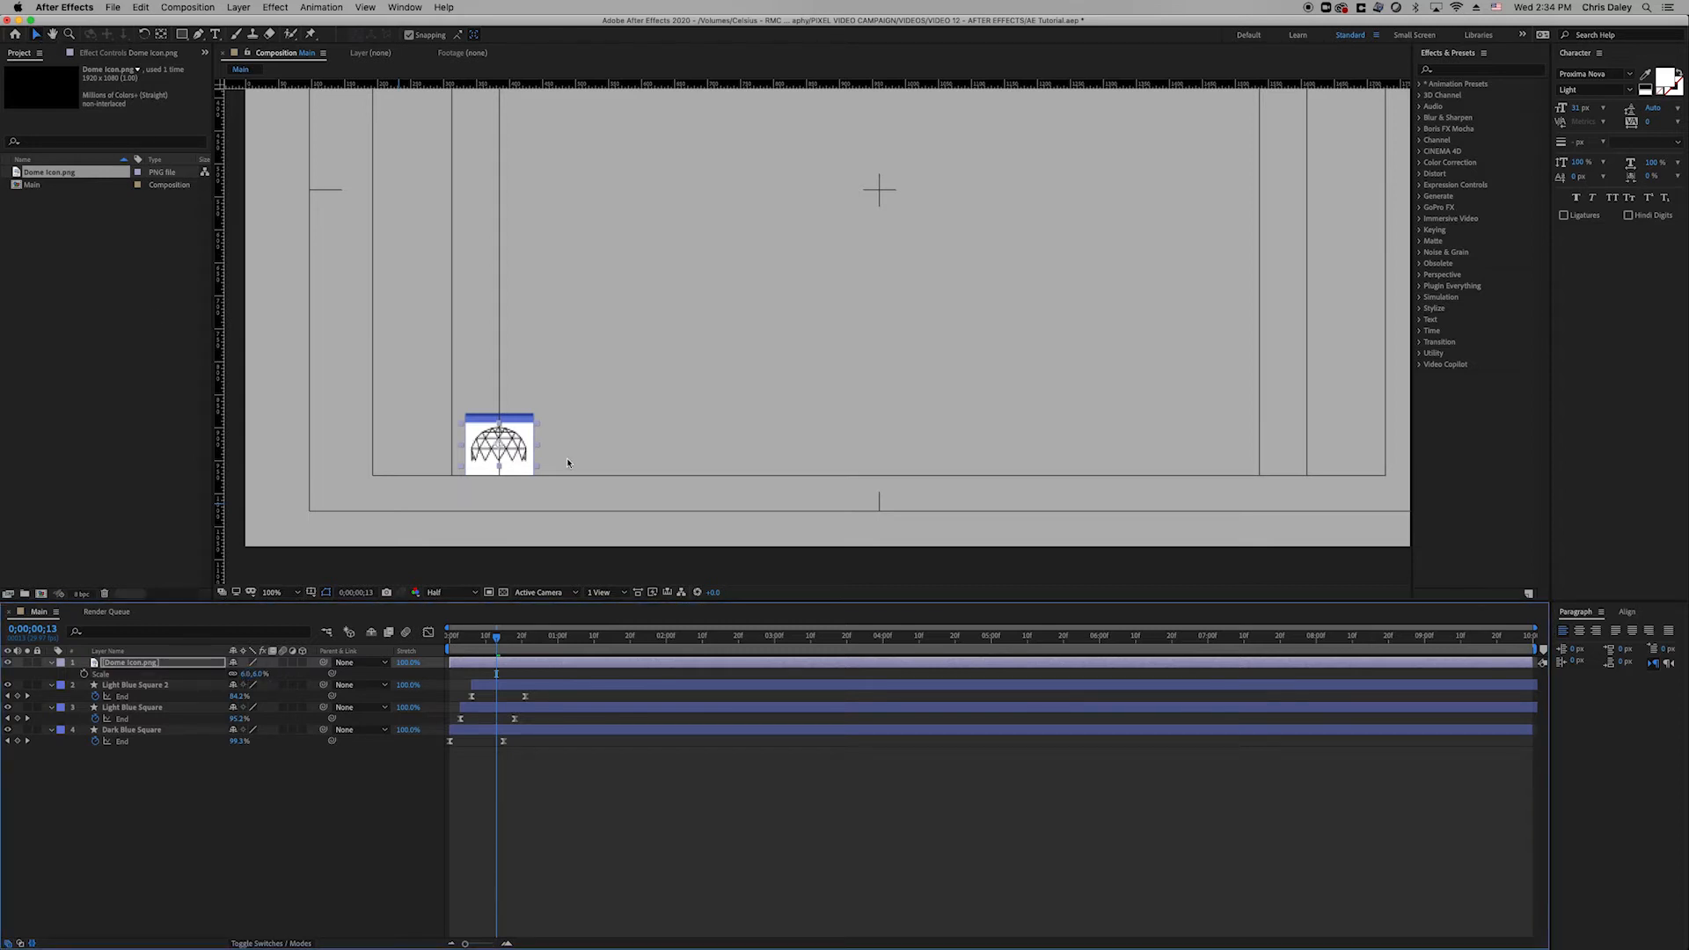
key(Down)
key(Down)
key(Down)
key(Right)
key(Down)
key(Down)
key(Right)
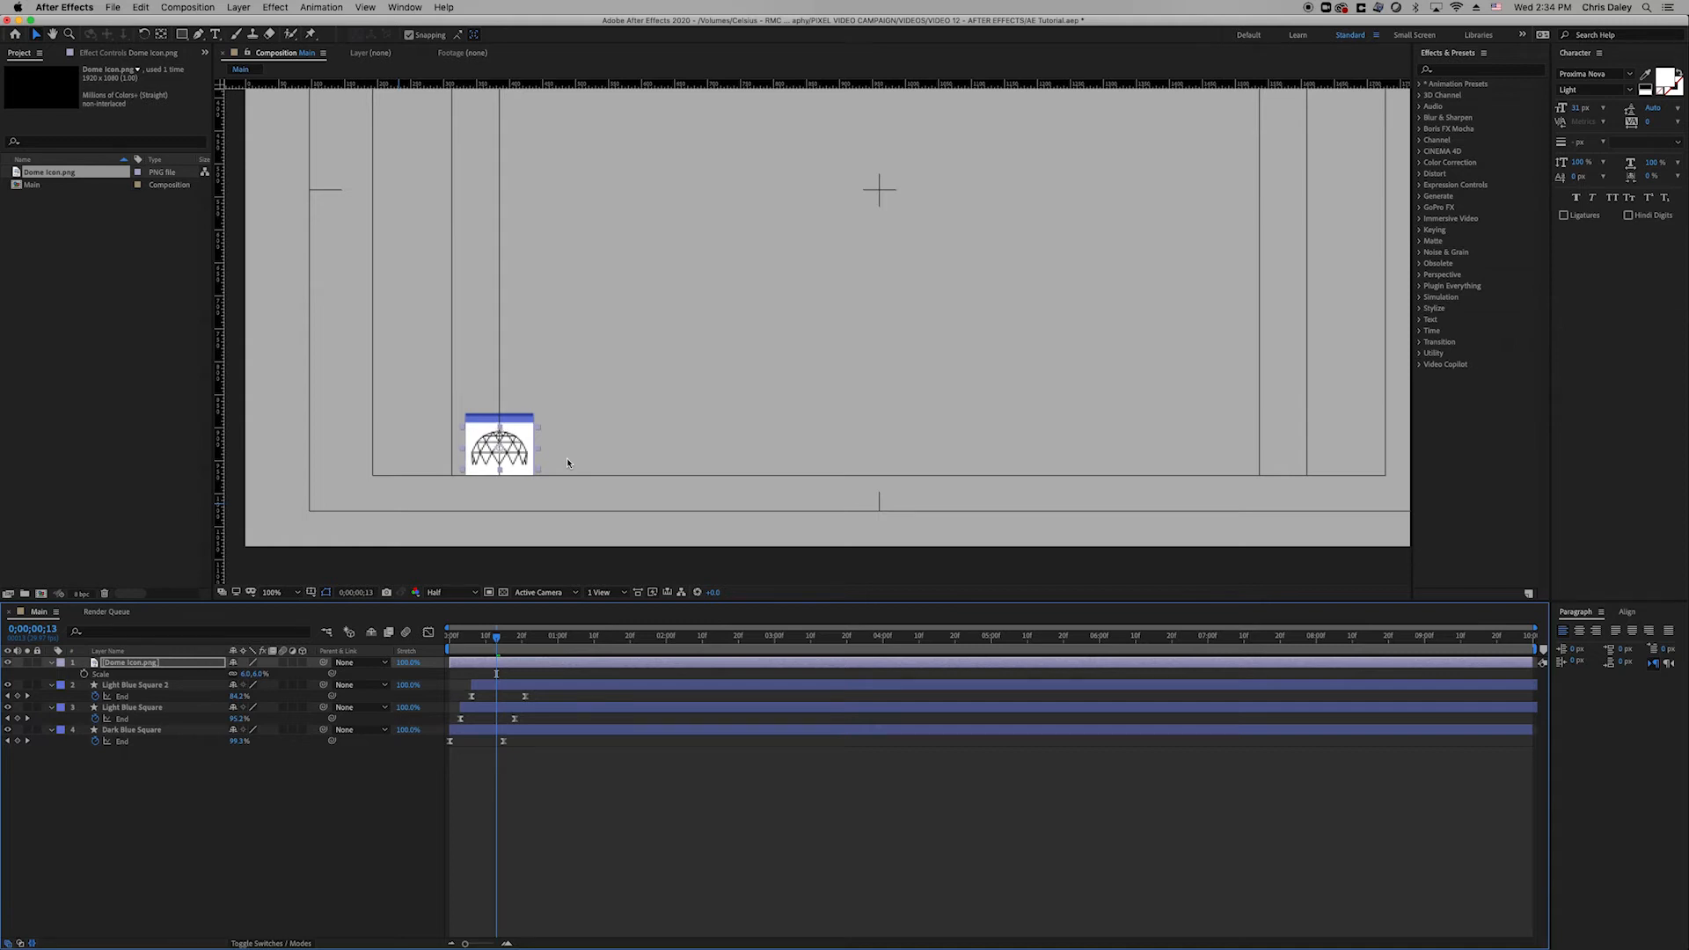
Set preview resolution to Full, save the project, and play the animation.
click(444, 592)
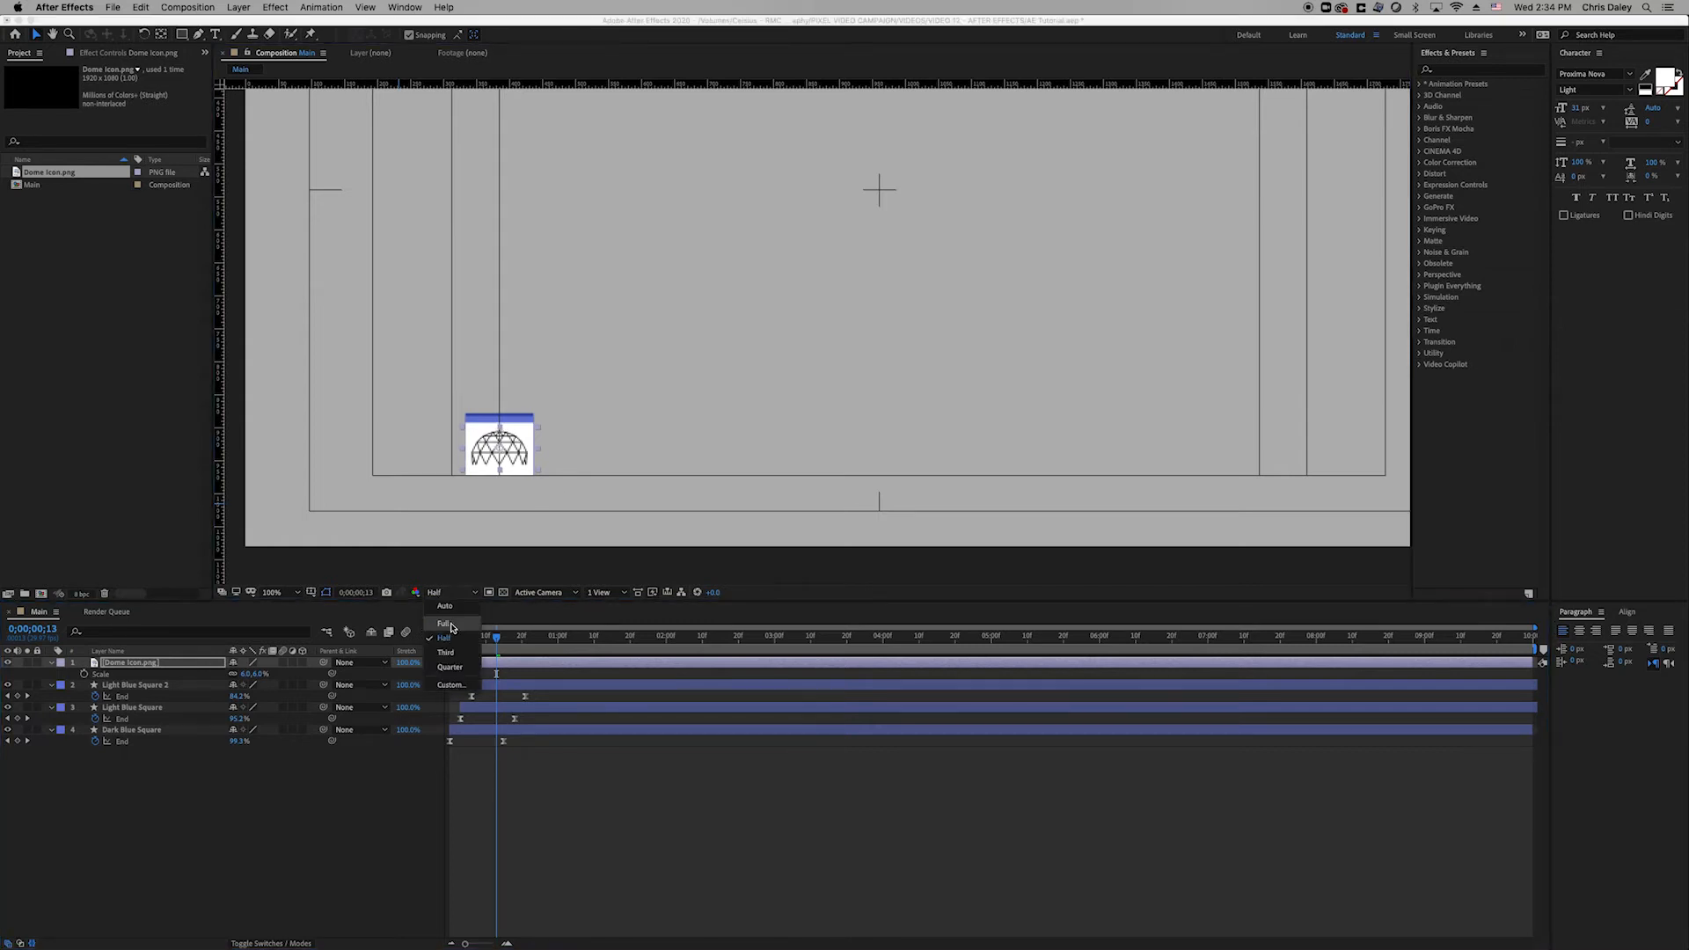
click(446, 624)
key(super+s)
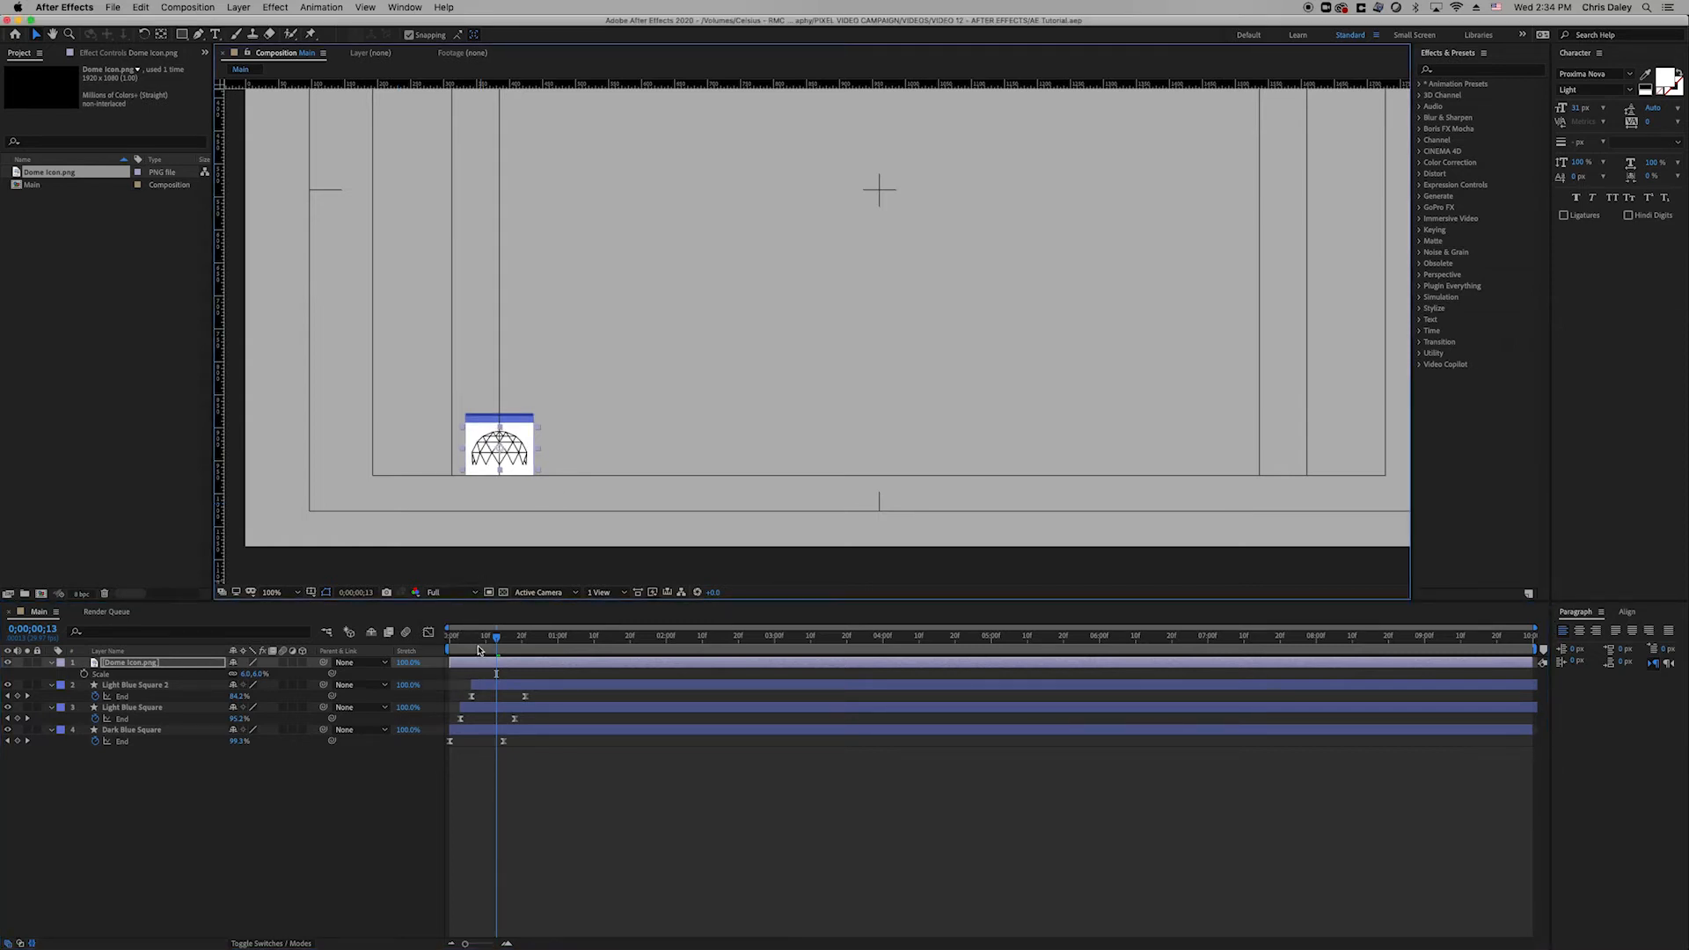
key(space)
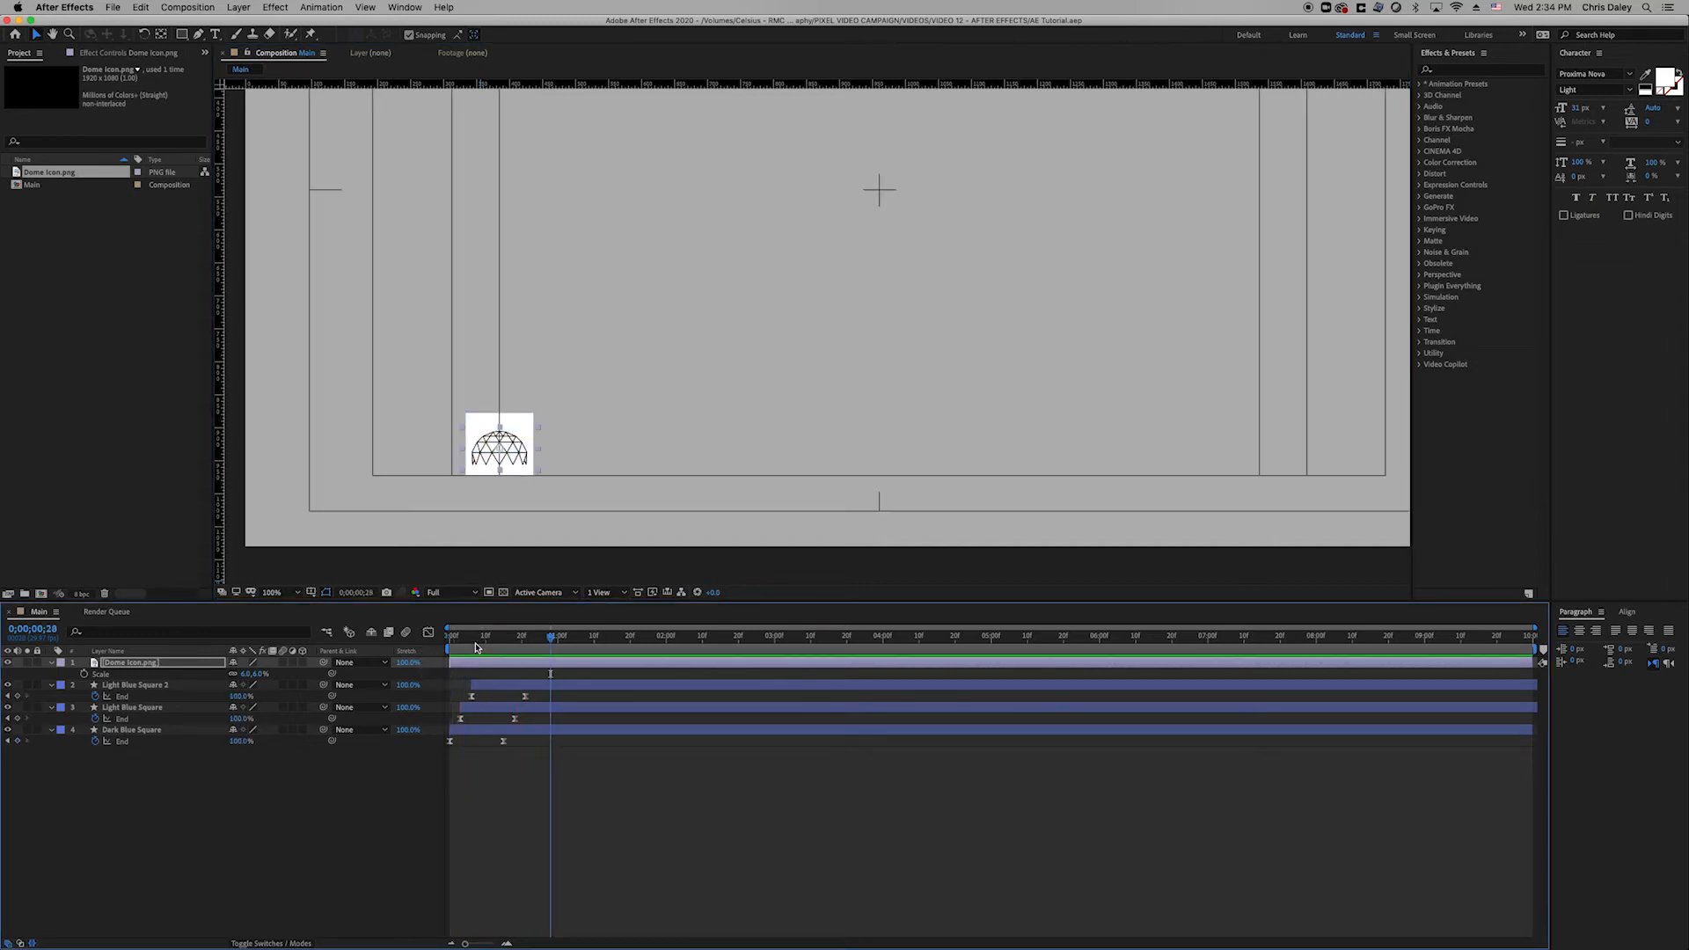
Nudge the dome icon up slightly and rename Light Blue Square 2 to 'White Square'.
key(Up)
key(Up)
key(Up)
key(Up)
key(Up)
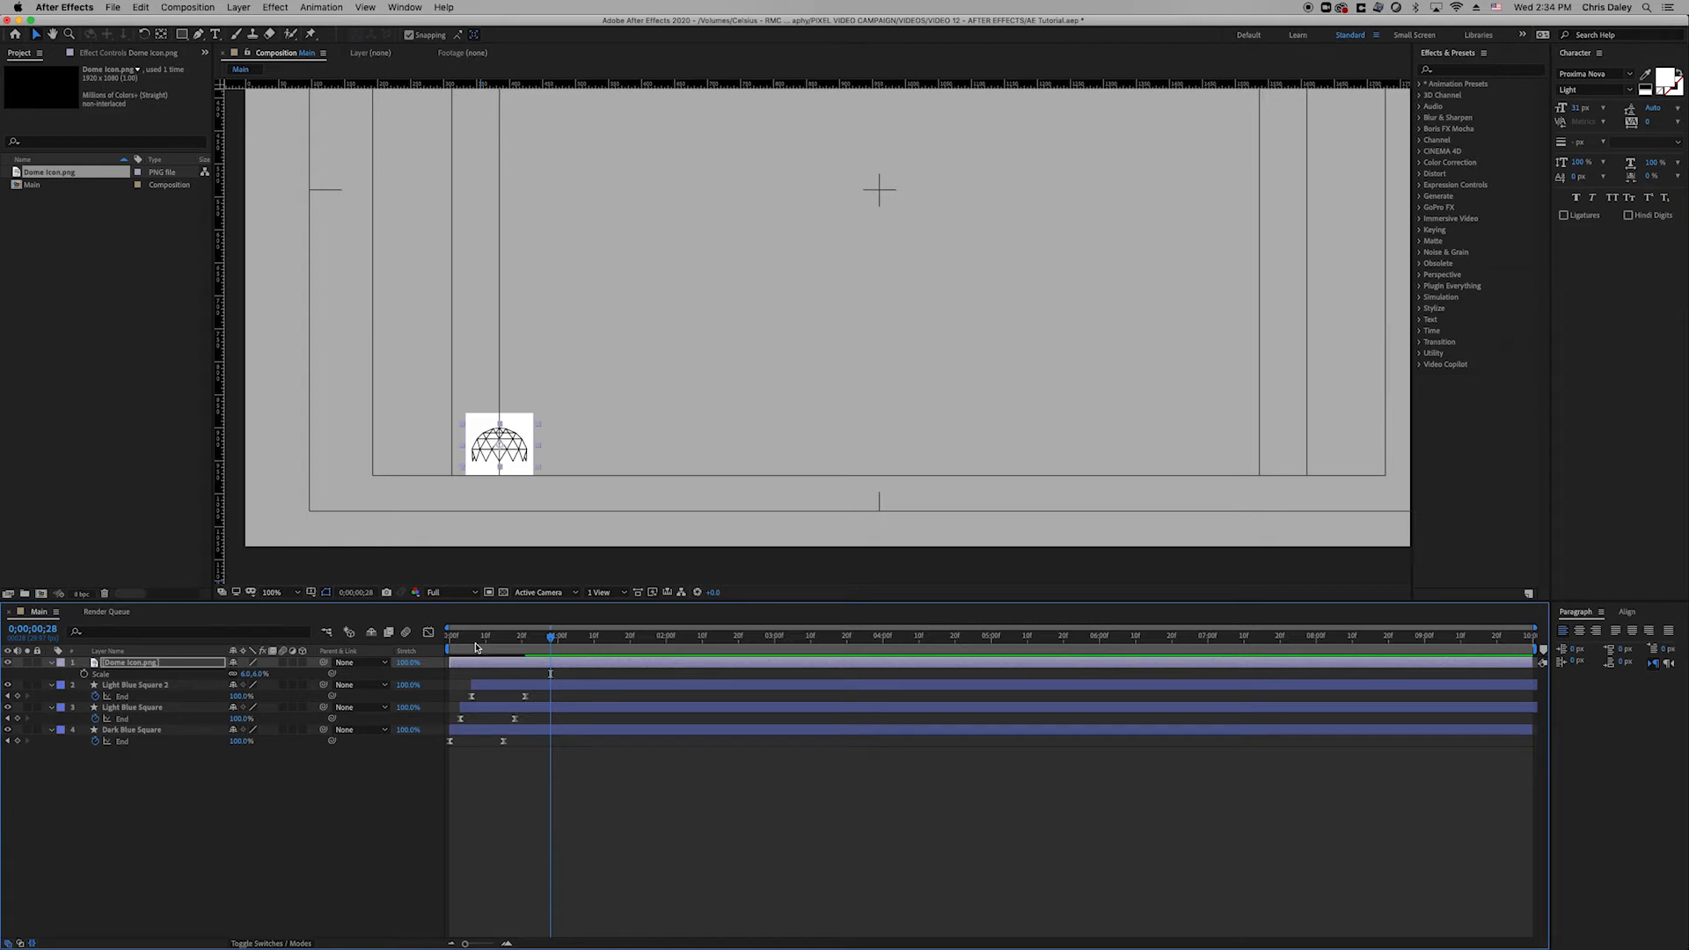
key(space)
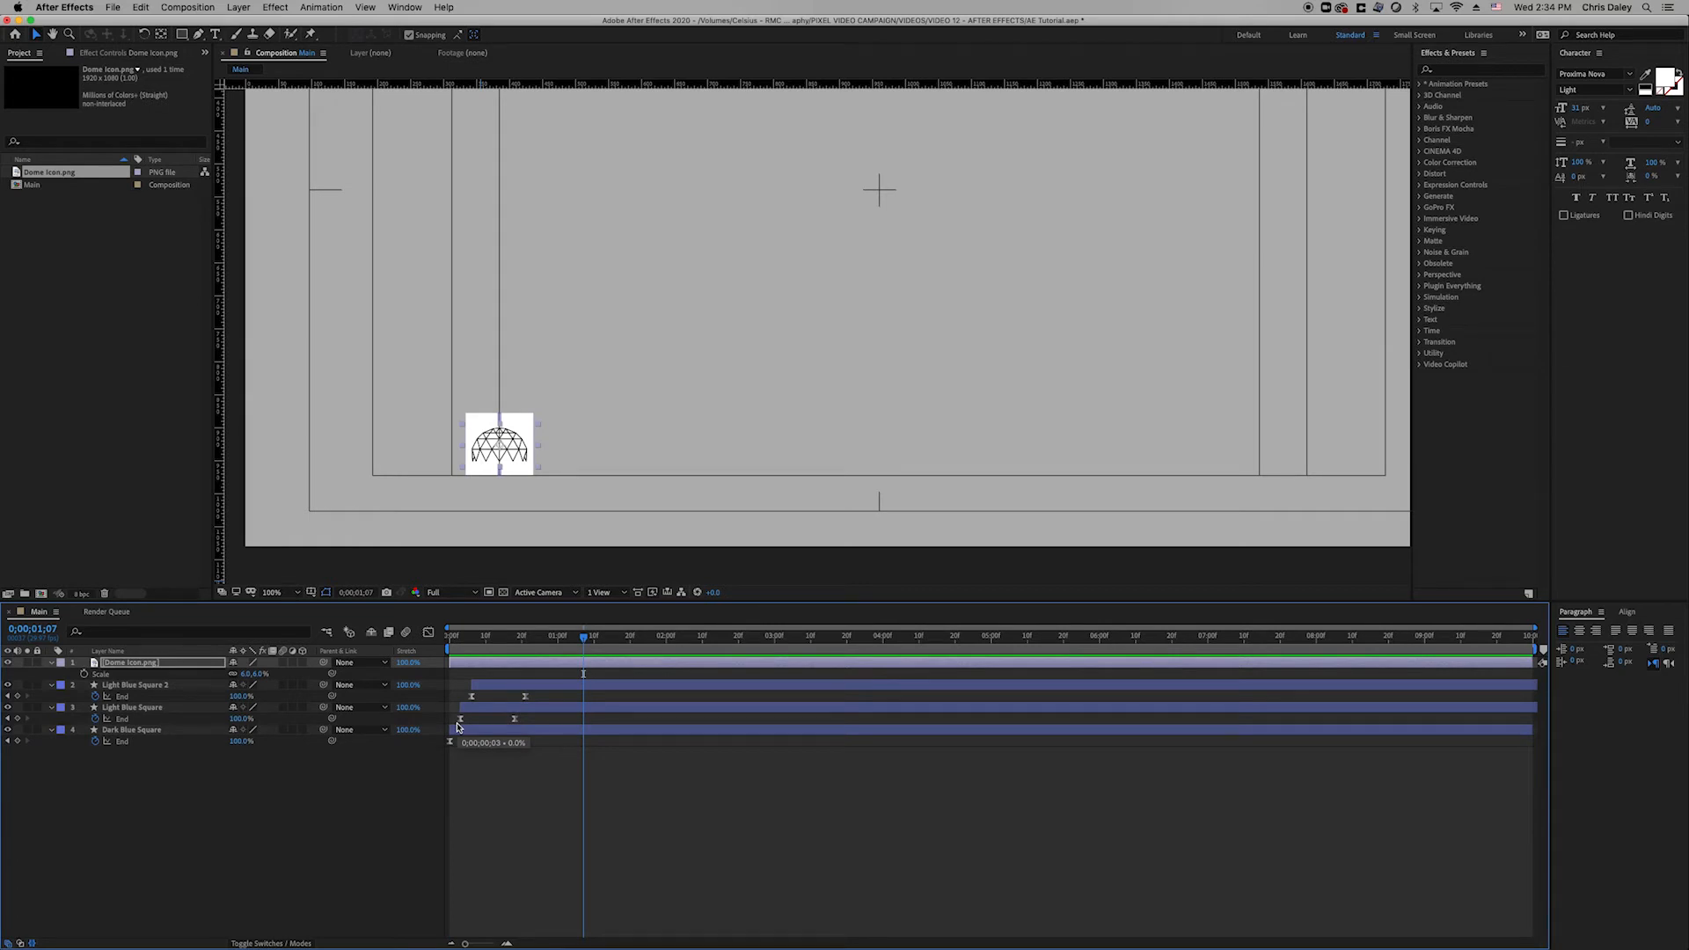
click(195, 687)
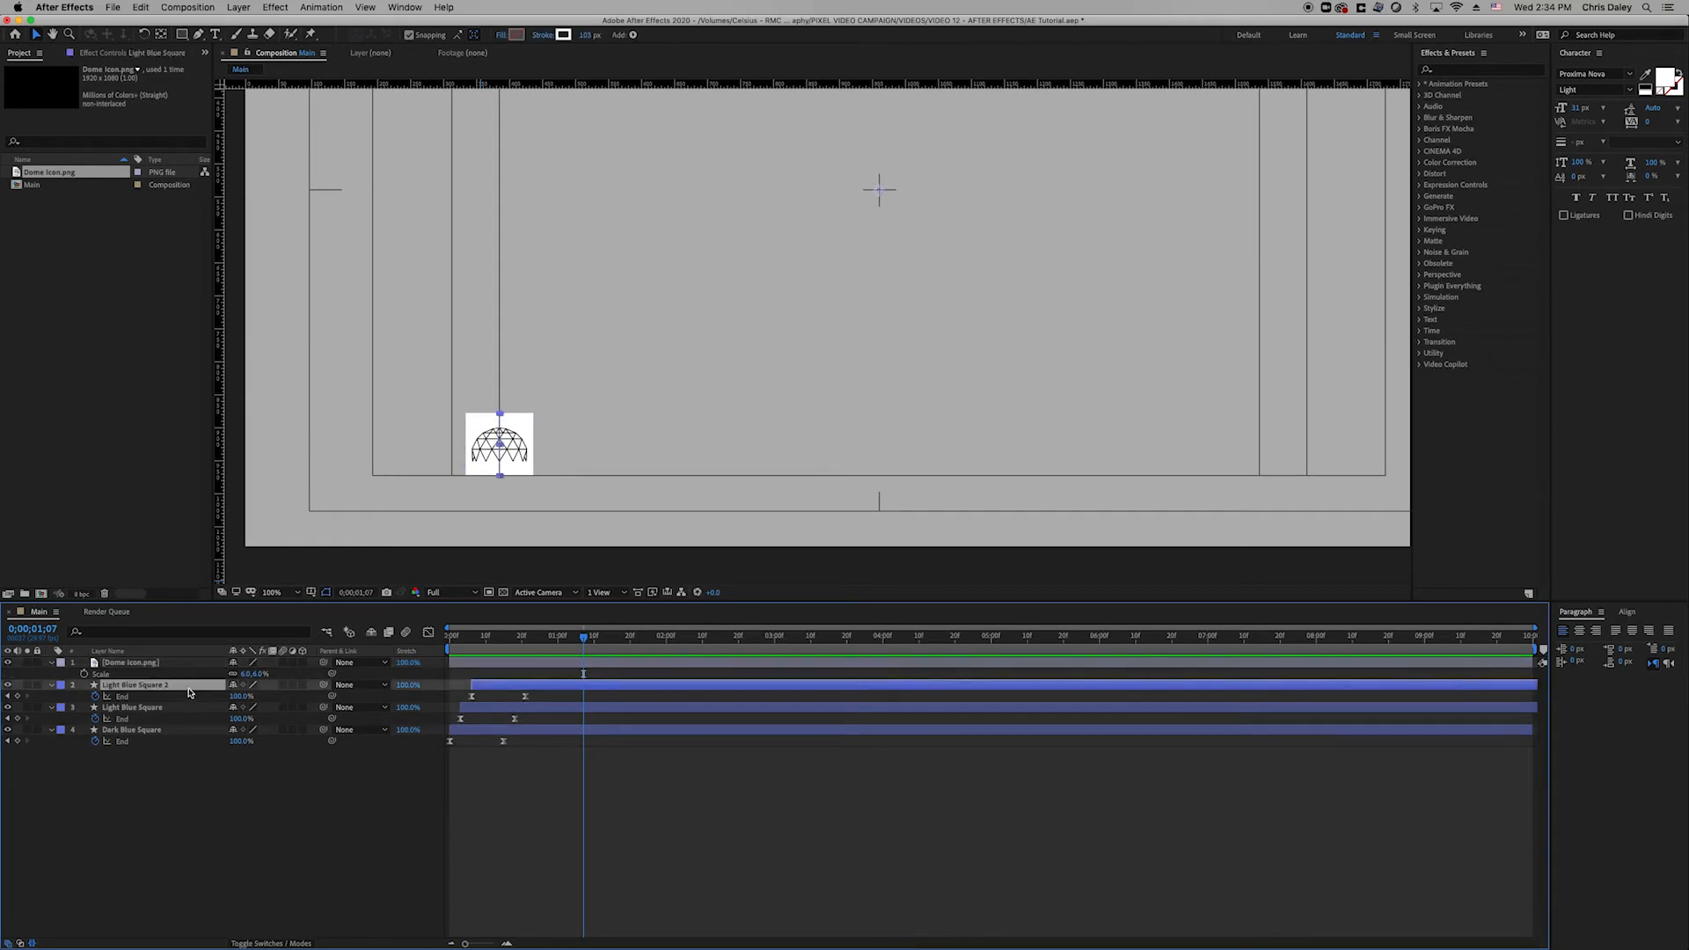
key(Return)
text(Wh)
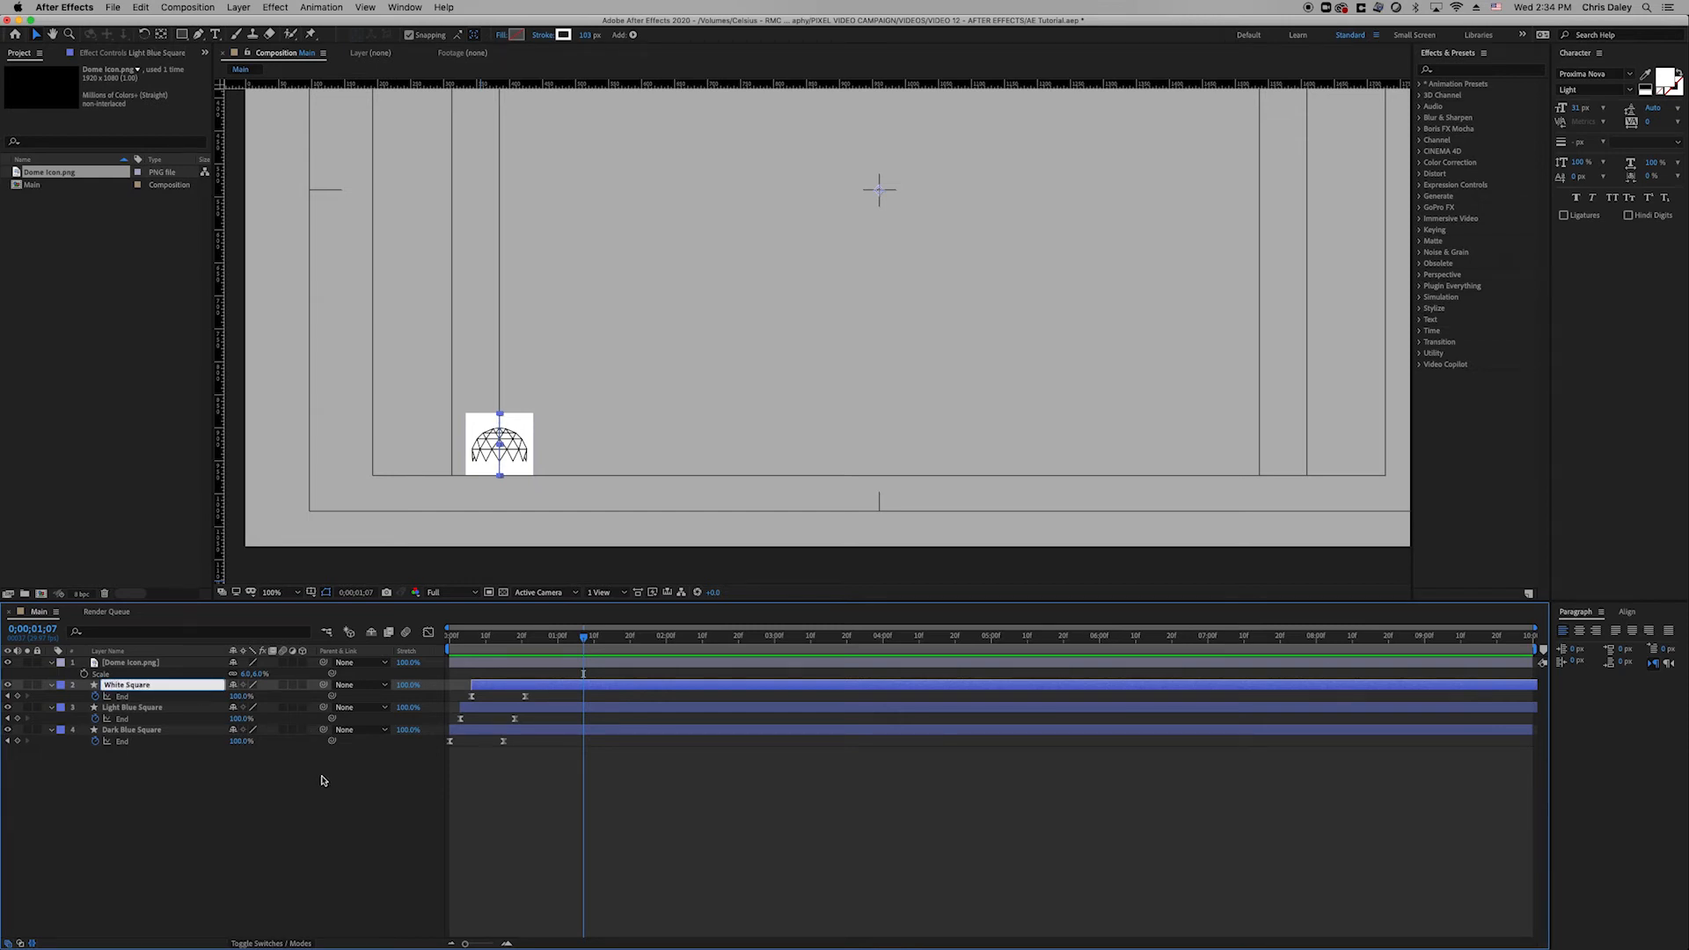
click(395, 816)
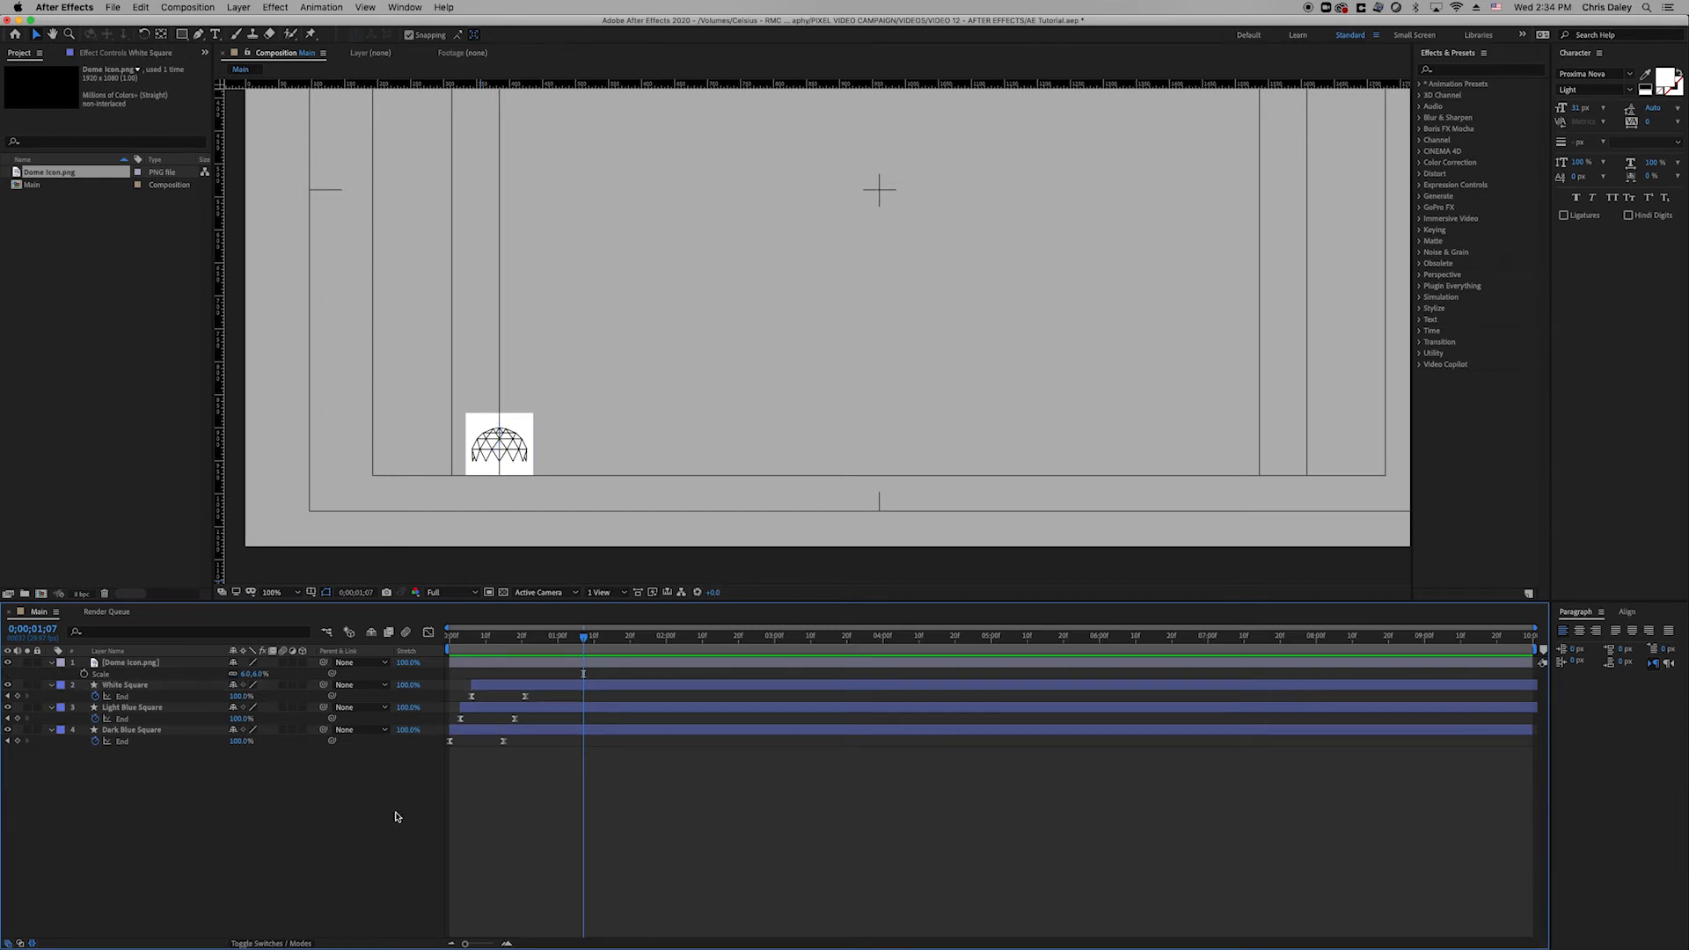
click(497, 643)
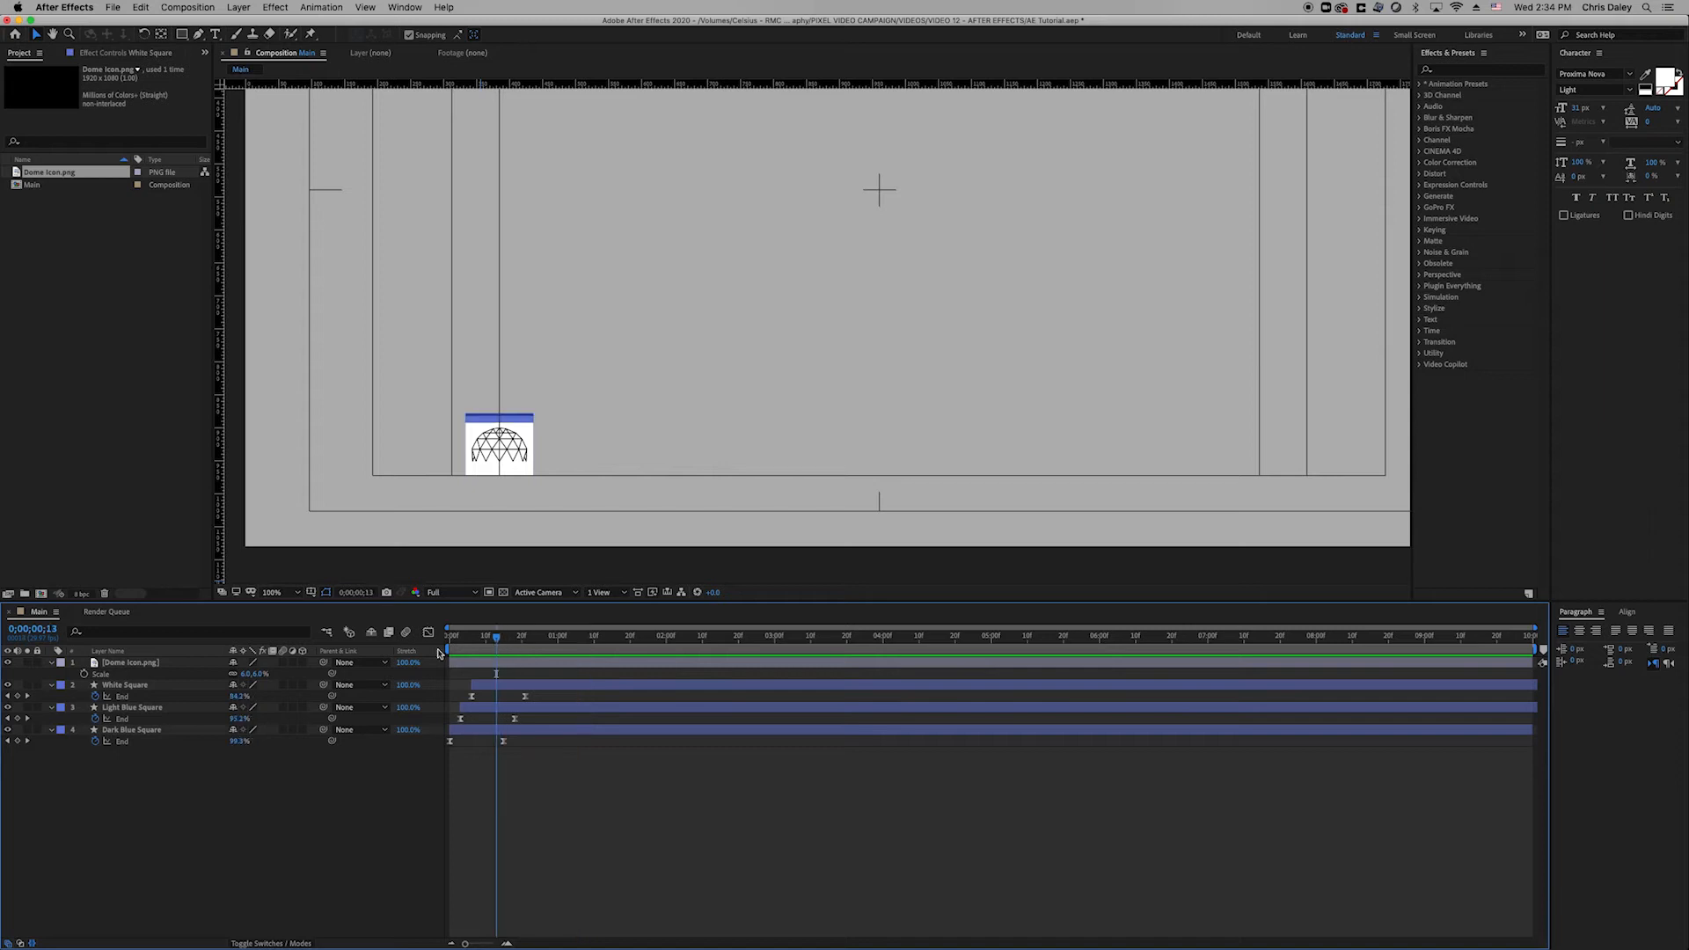
Show the Modes/TrkMat columns and try Alpha Matte on White Square.
click(301, 942)
click(318, 686)
click(369, 718)
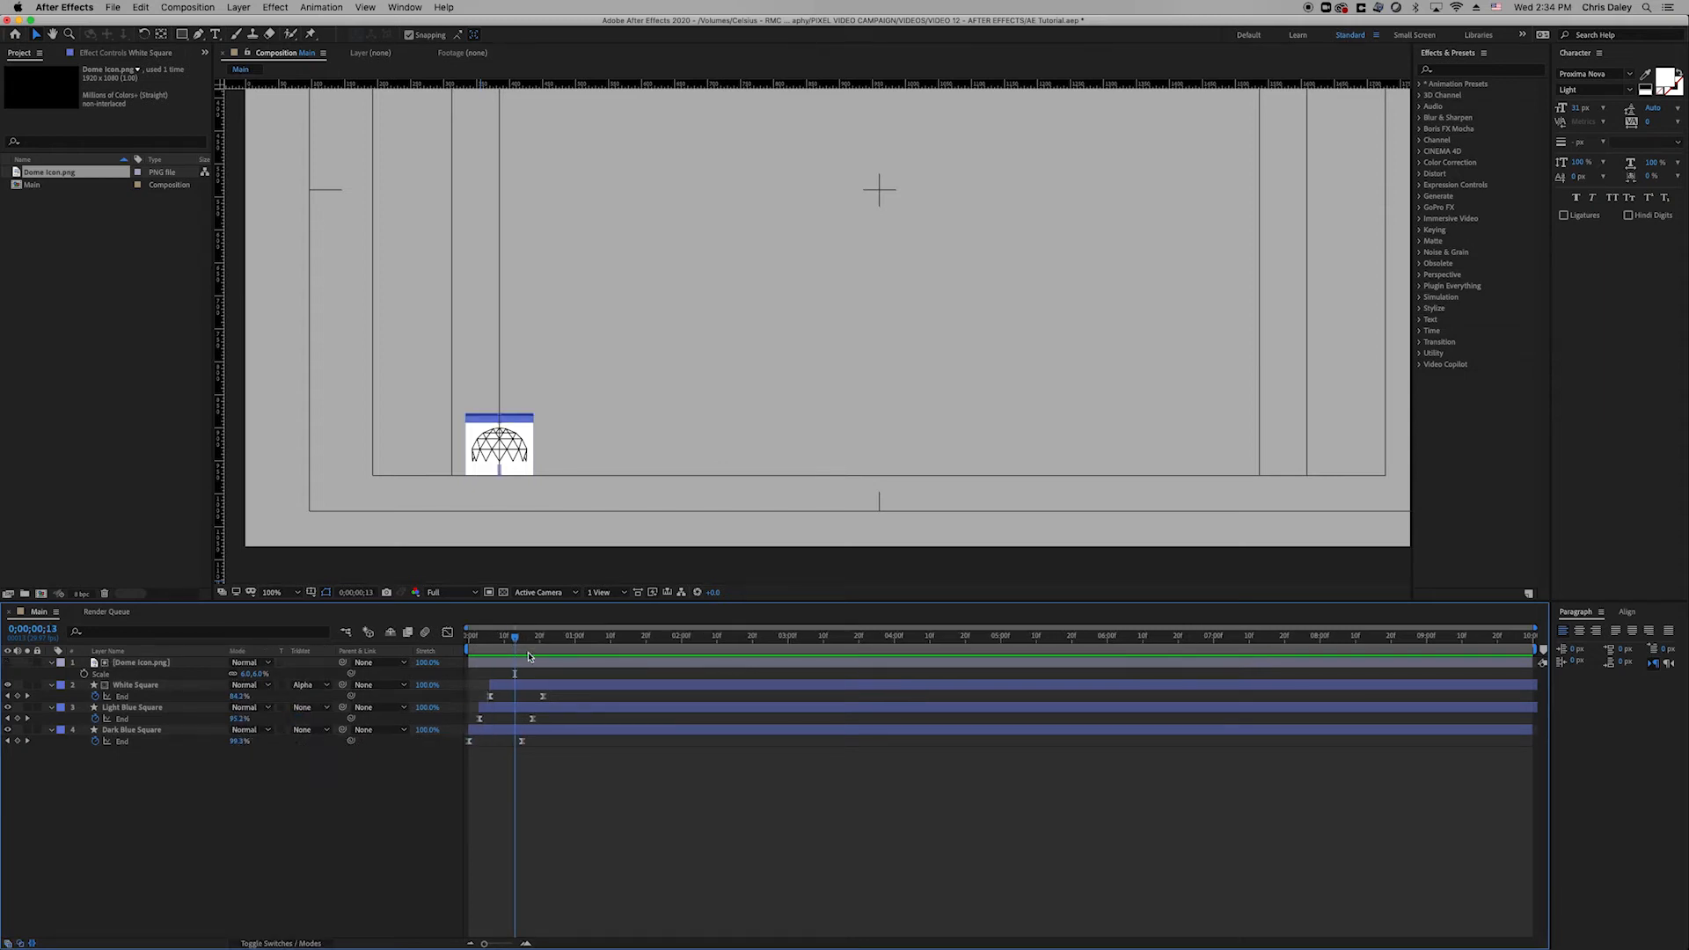
mouse_move(517, 640)
mouse_down()
mouse_move(483, 642)
mouse_move(508, 650)
mouse_up()
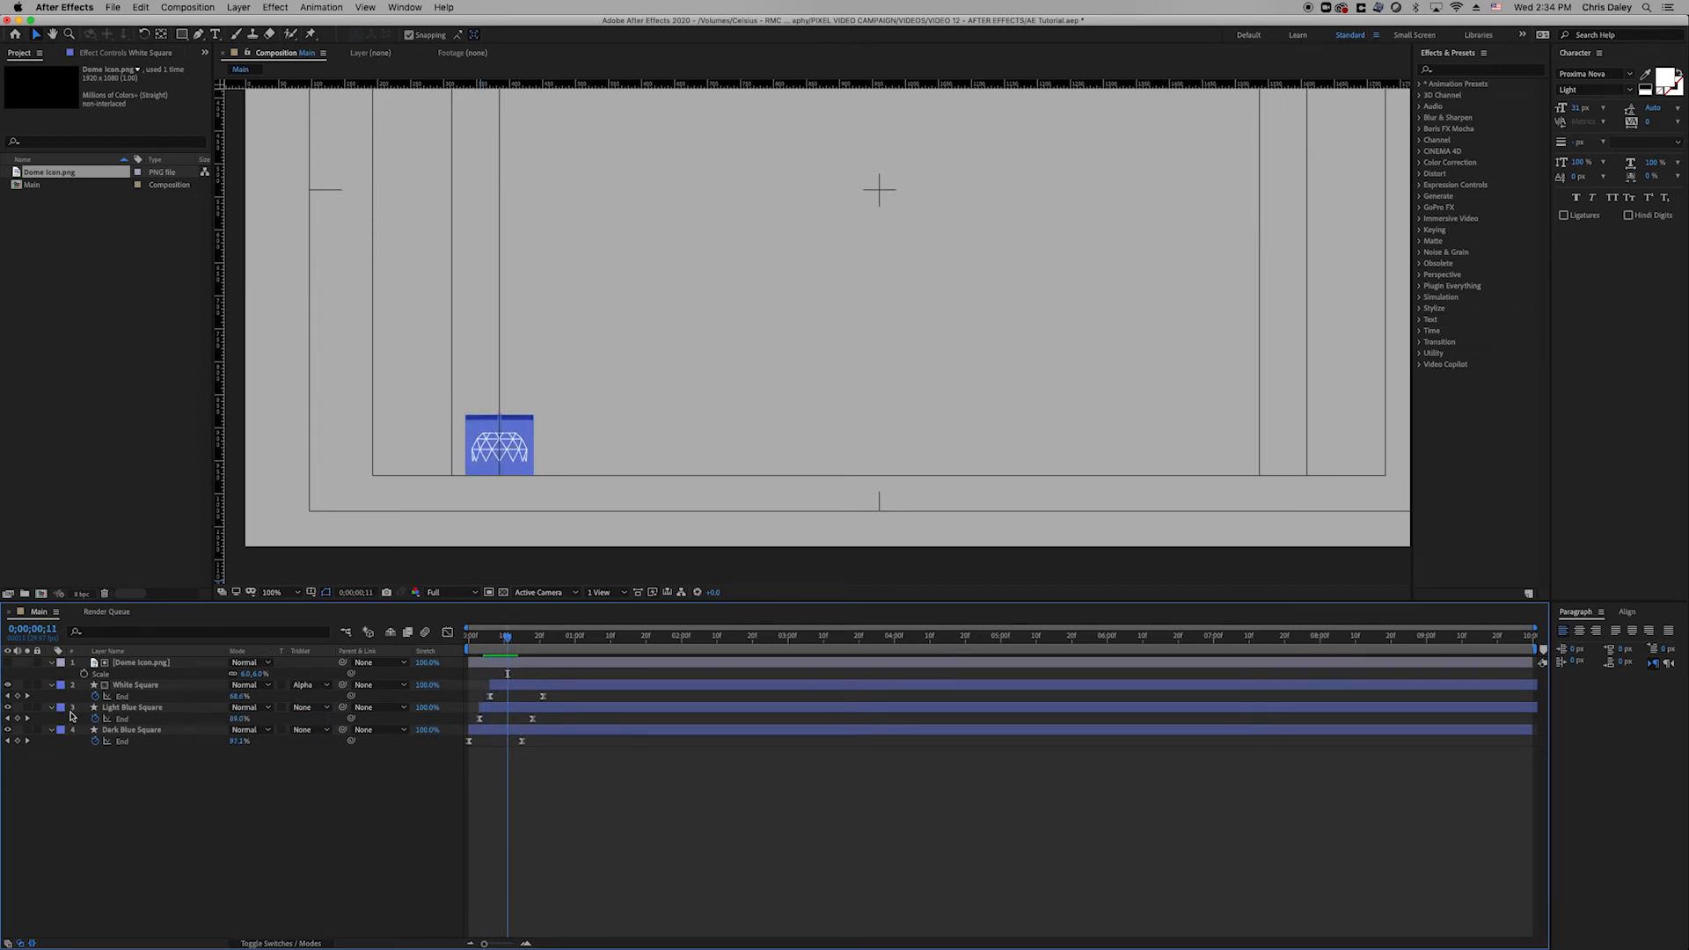
Switch White Square to Alpha Inverted Matte and preview the result.
click(148, 687)
click(143, 674)
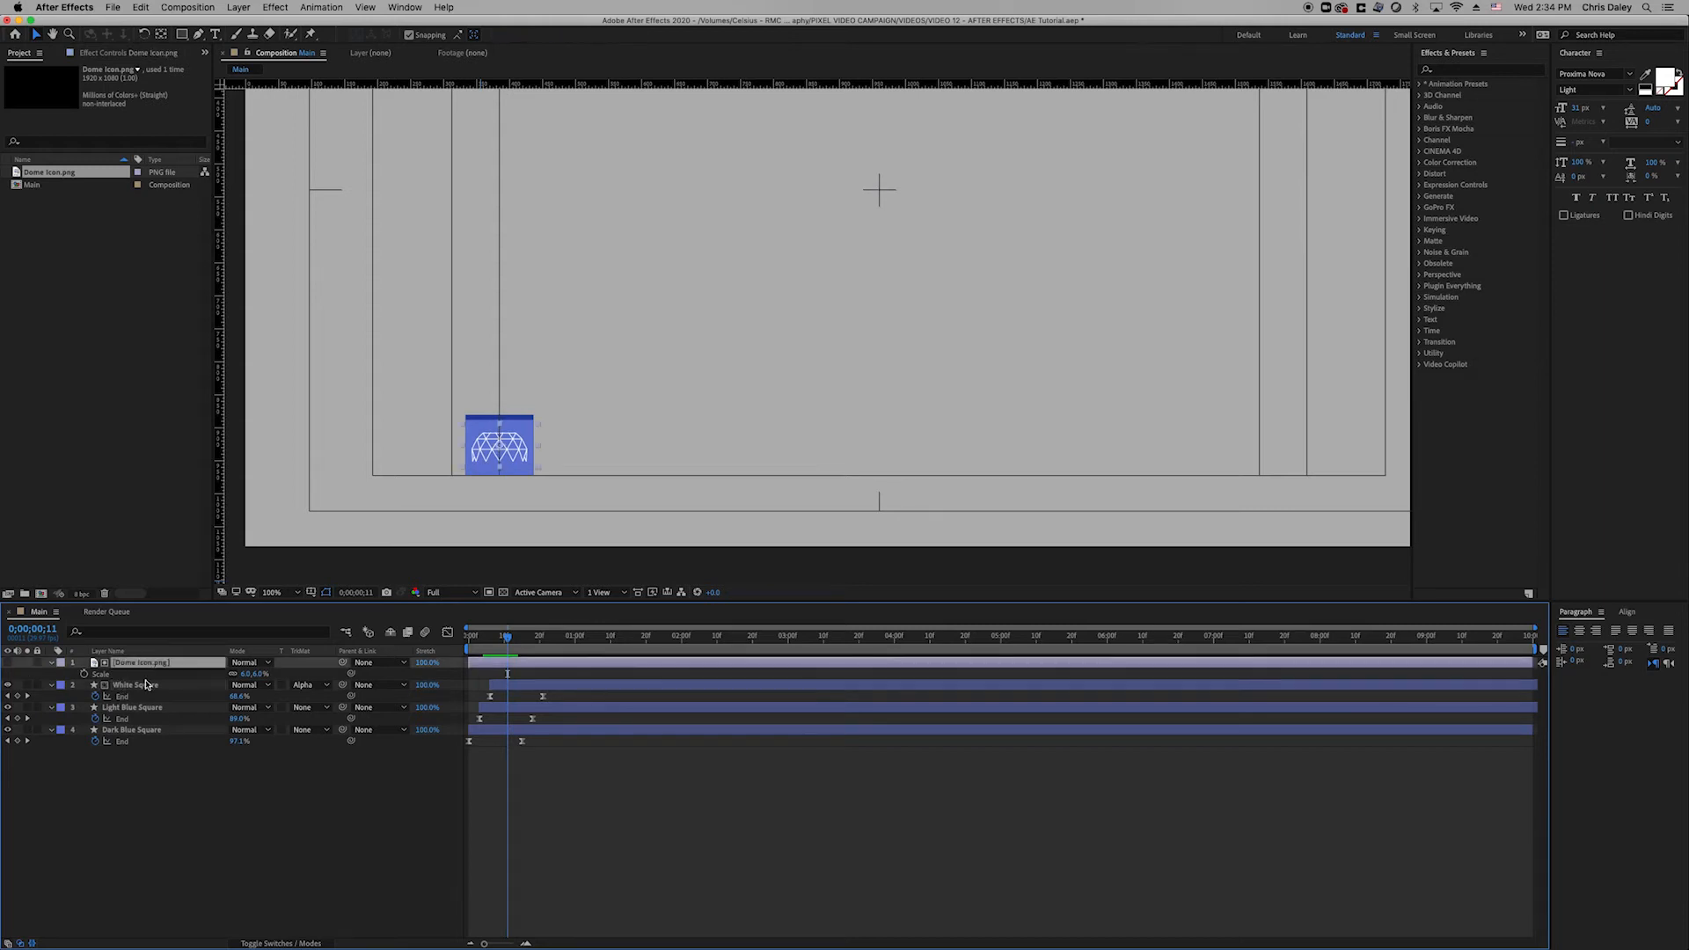
click(303, 685)
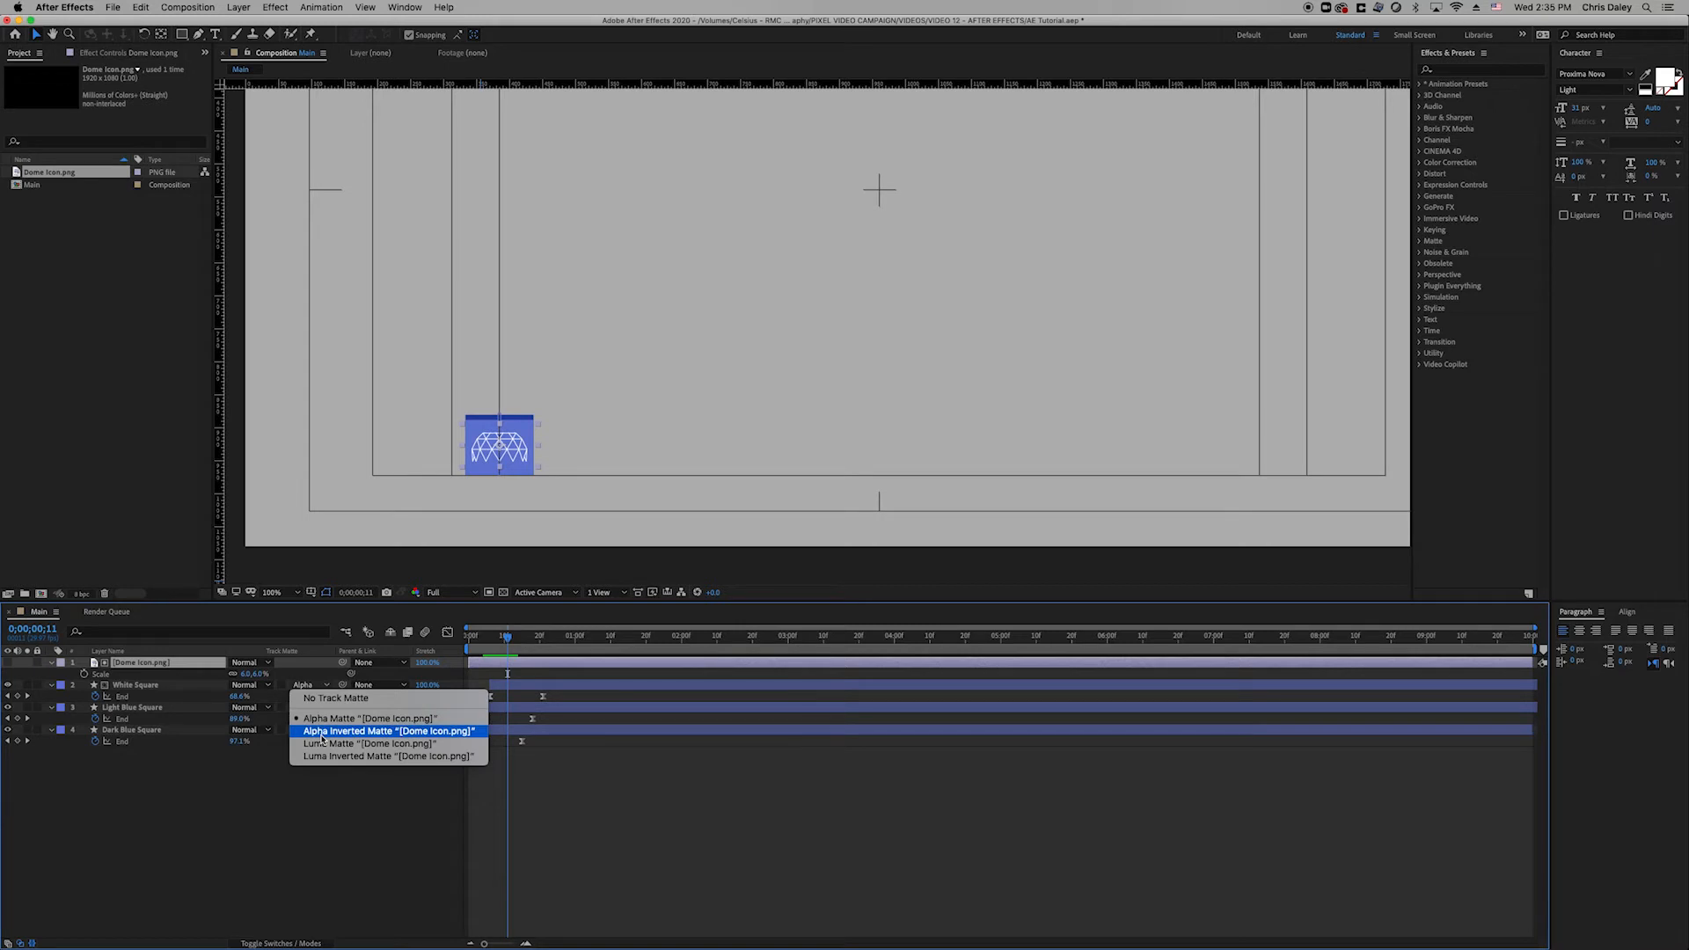
click(322, 734)
drag(509, 651, 463, 660)
key(space)
key(space)
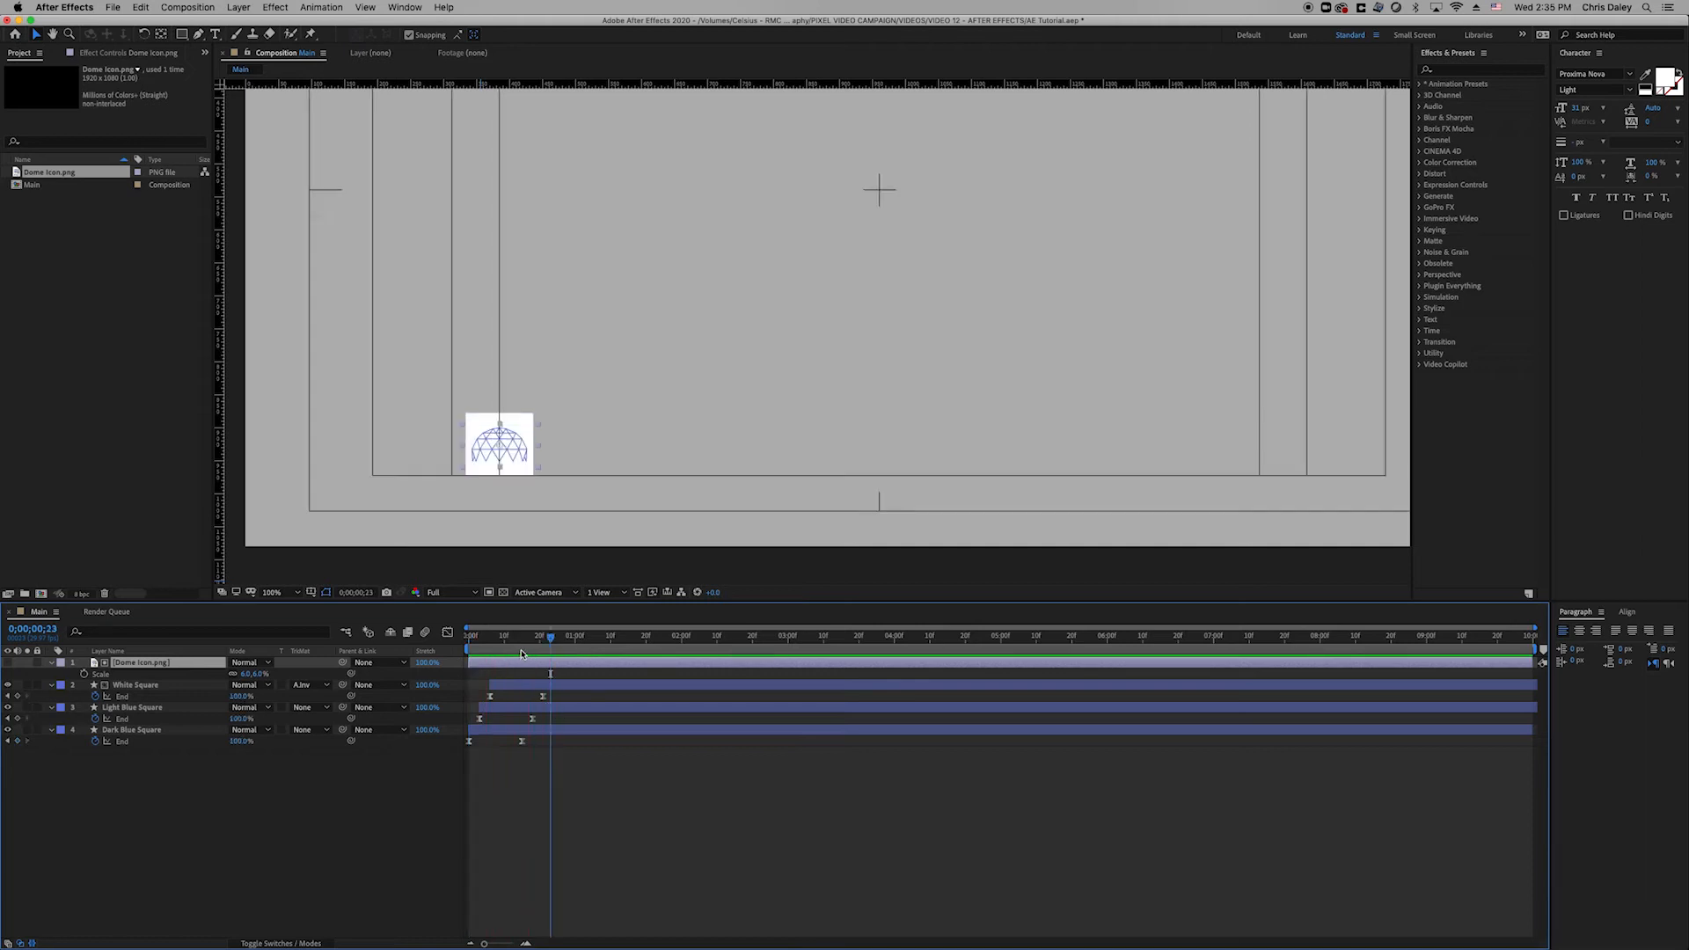
click(516, 649)
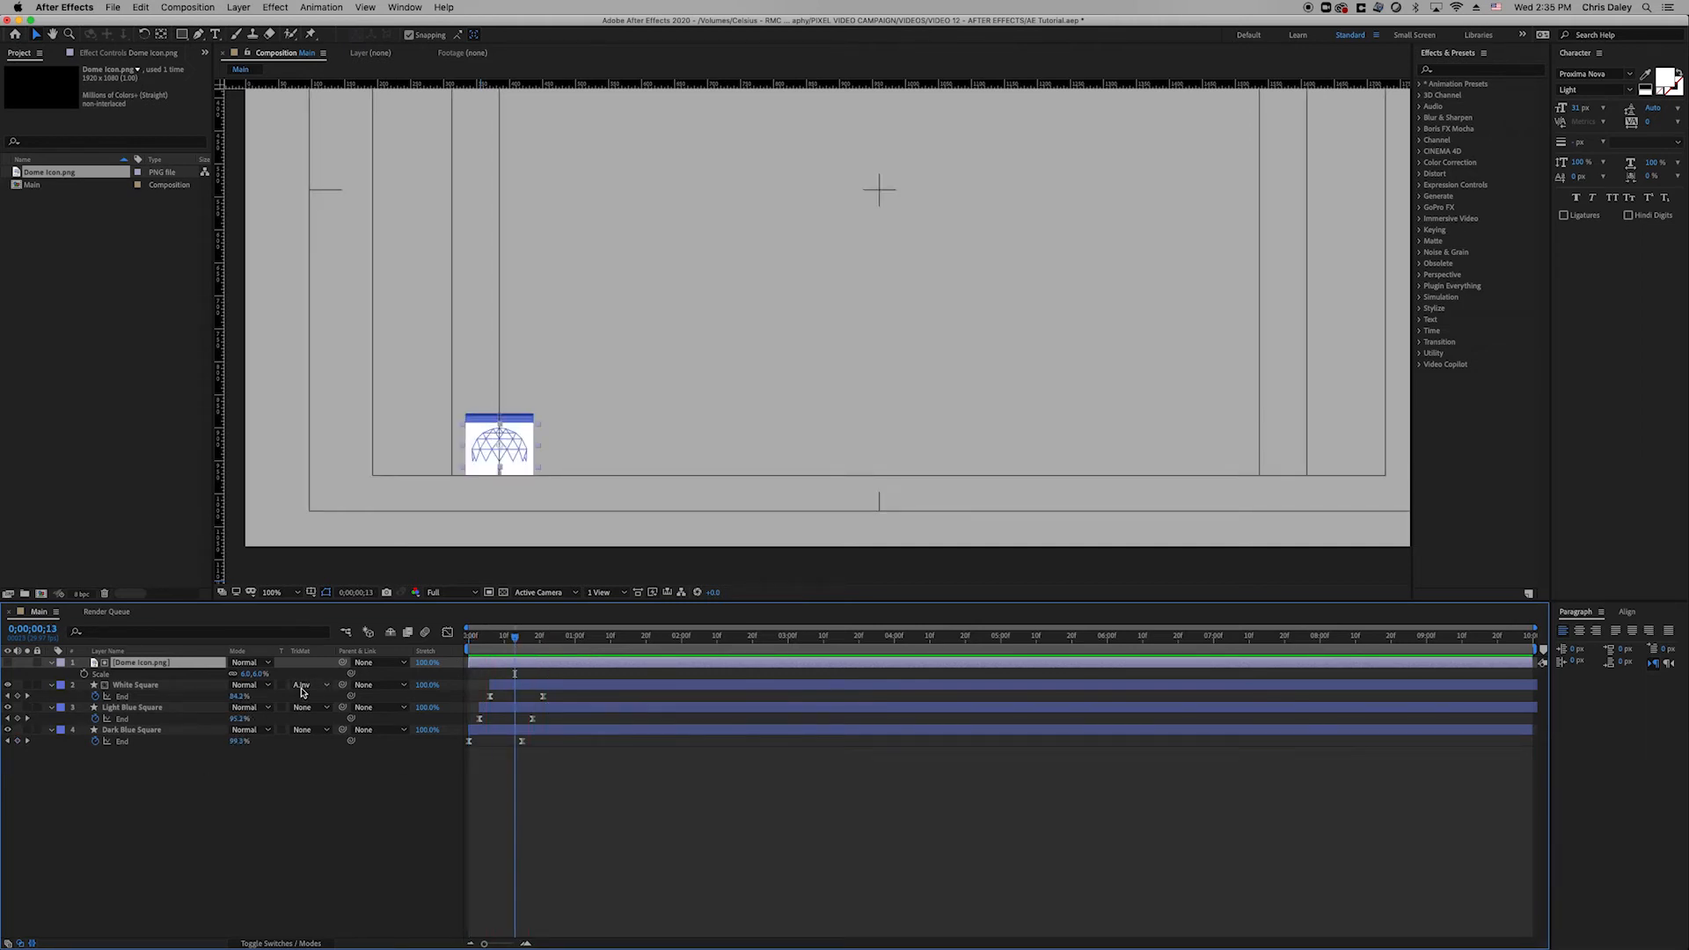
Reset White Square's track matte to None and make the dome icon visible again.
click(308, 686)
click(309, 700)
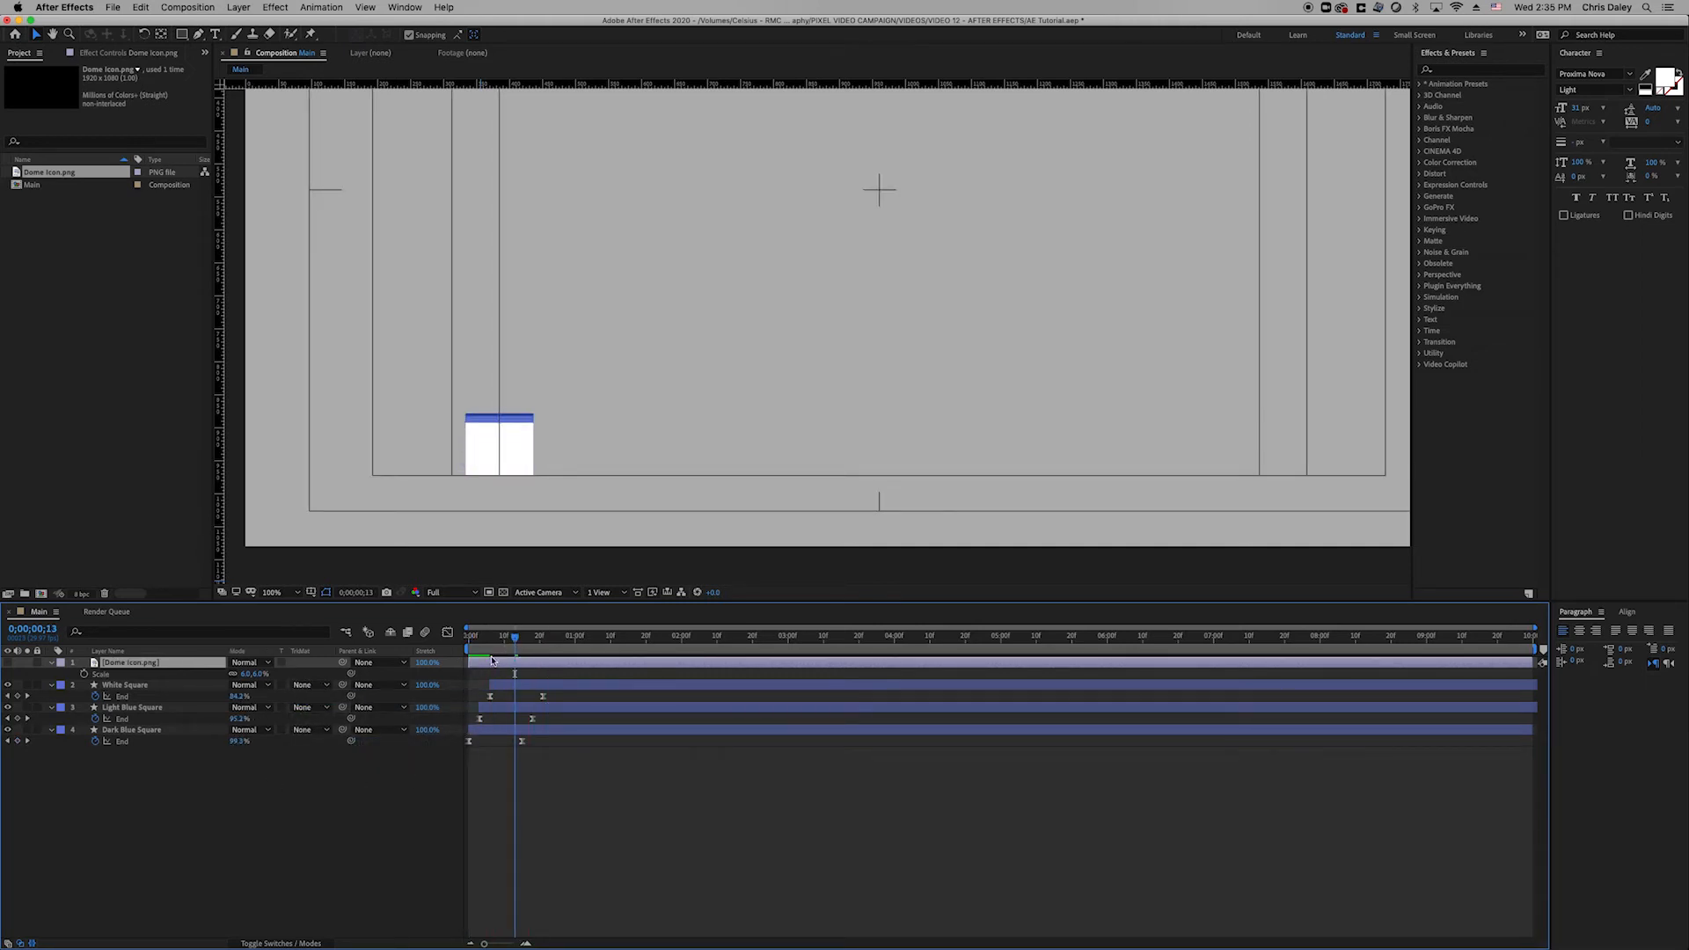
click(7, 663)
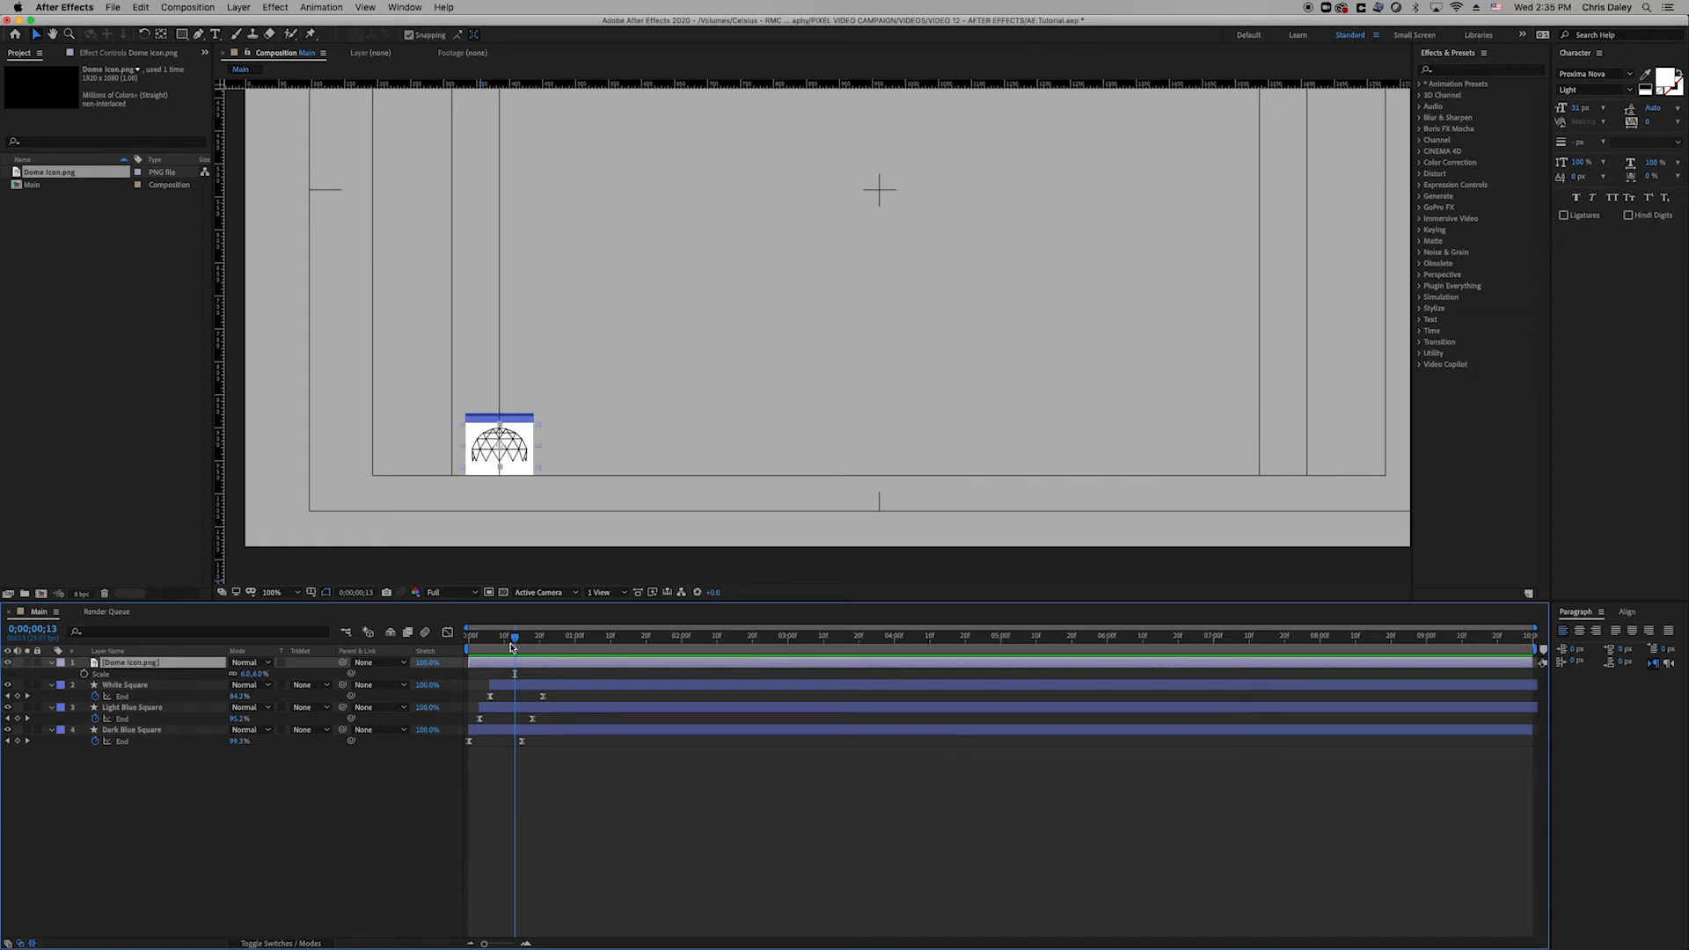
click(147, 784)
click(147, 687)
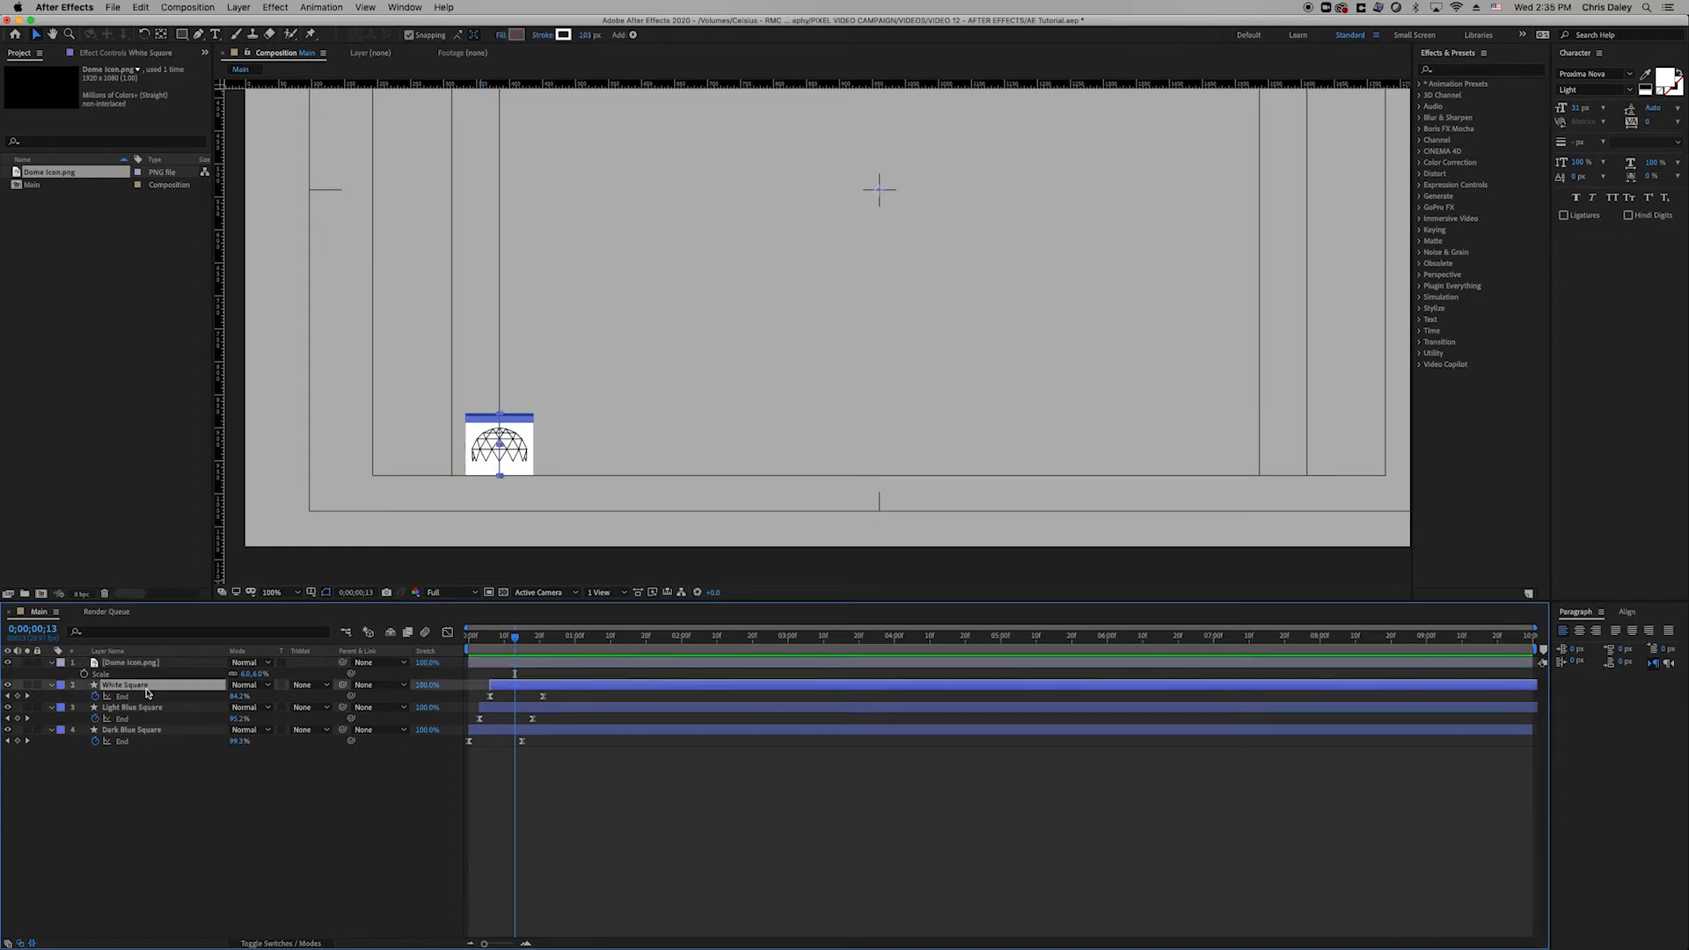
Duplicate White Square, move White Square 2 to the top, and give White Square an Alpha Inverted Matte.
key(super+d)
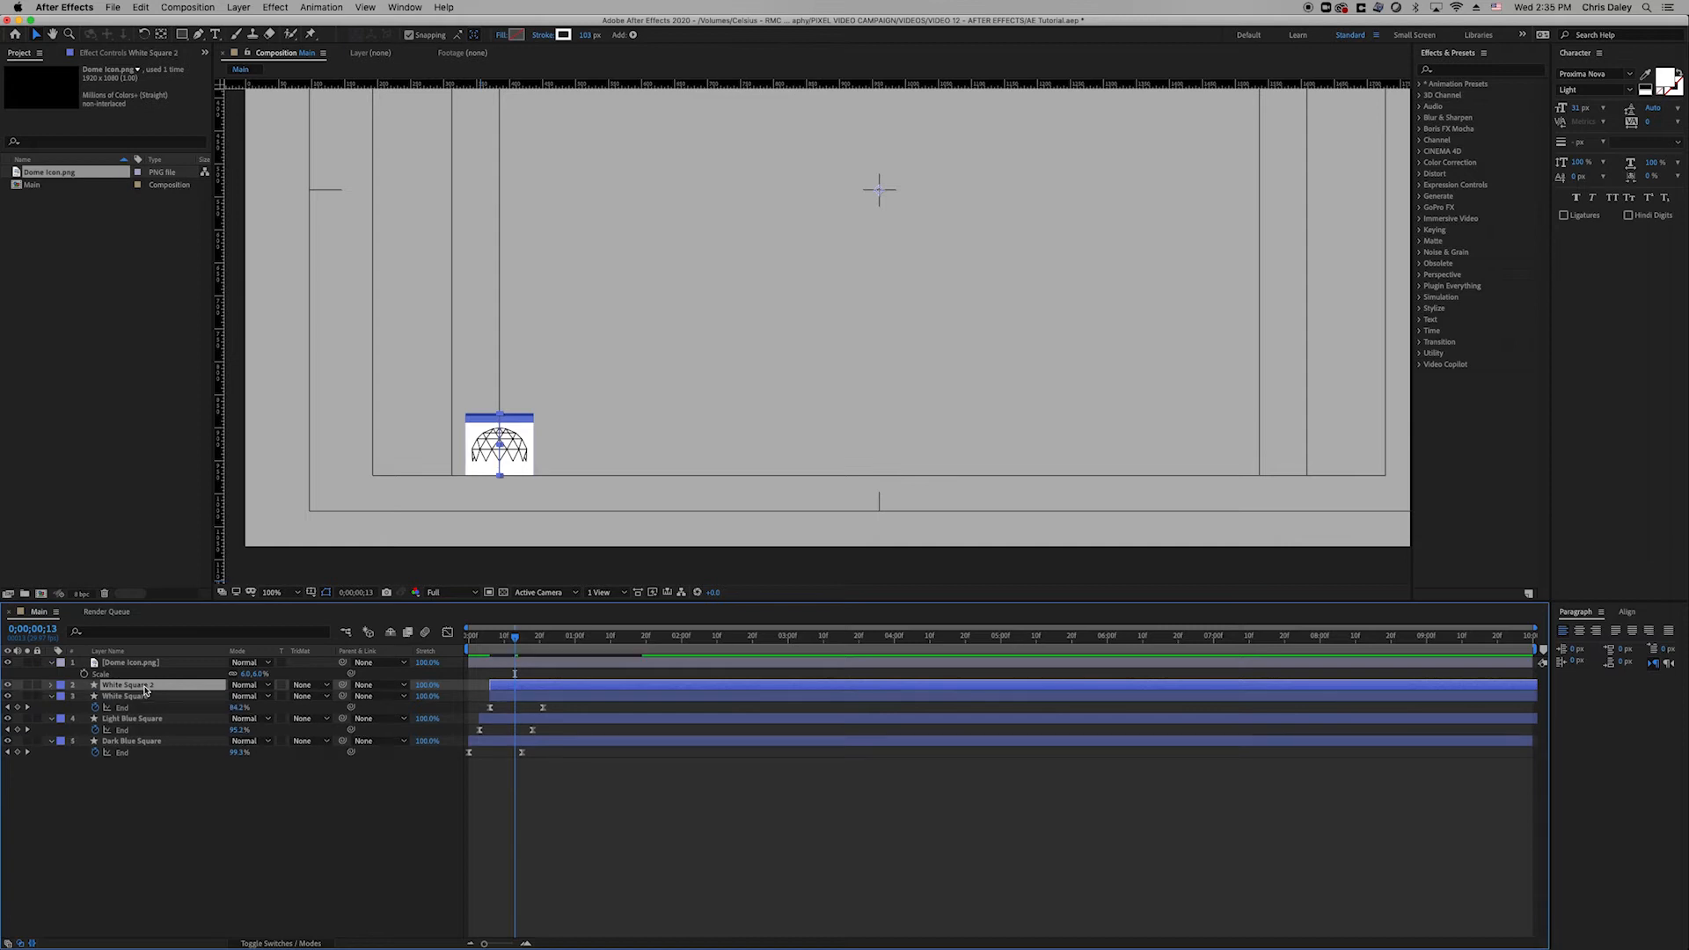
drag(159, 693, 152, 662)
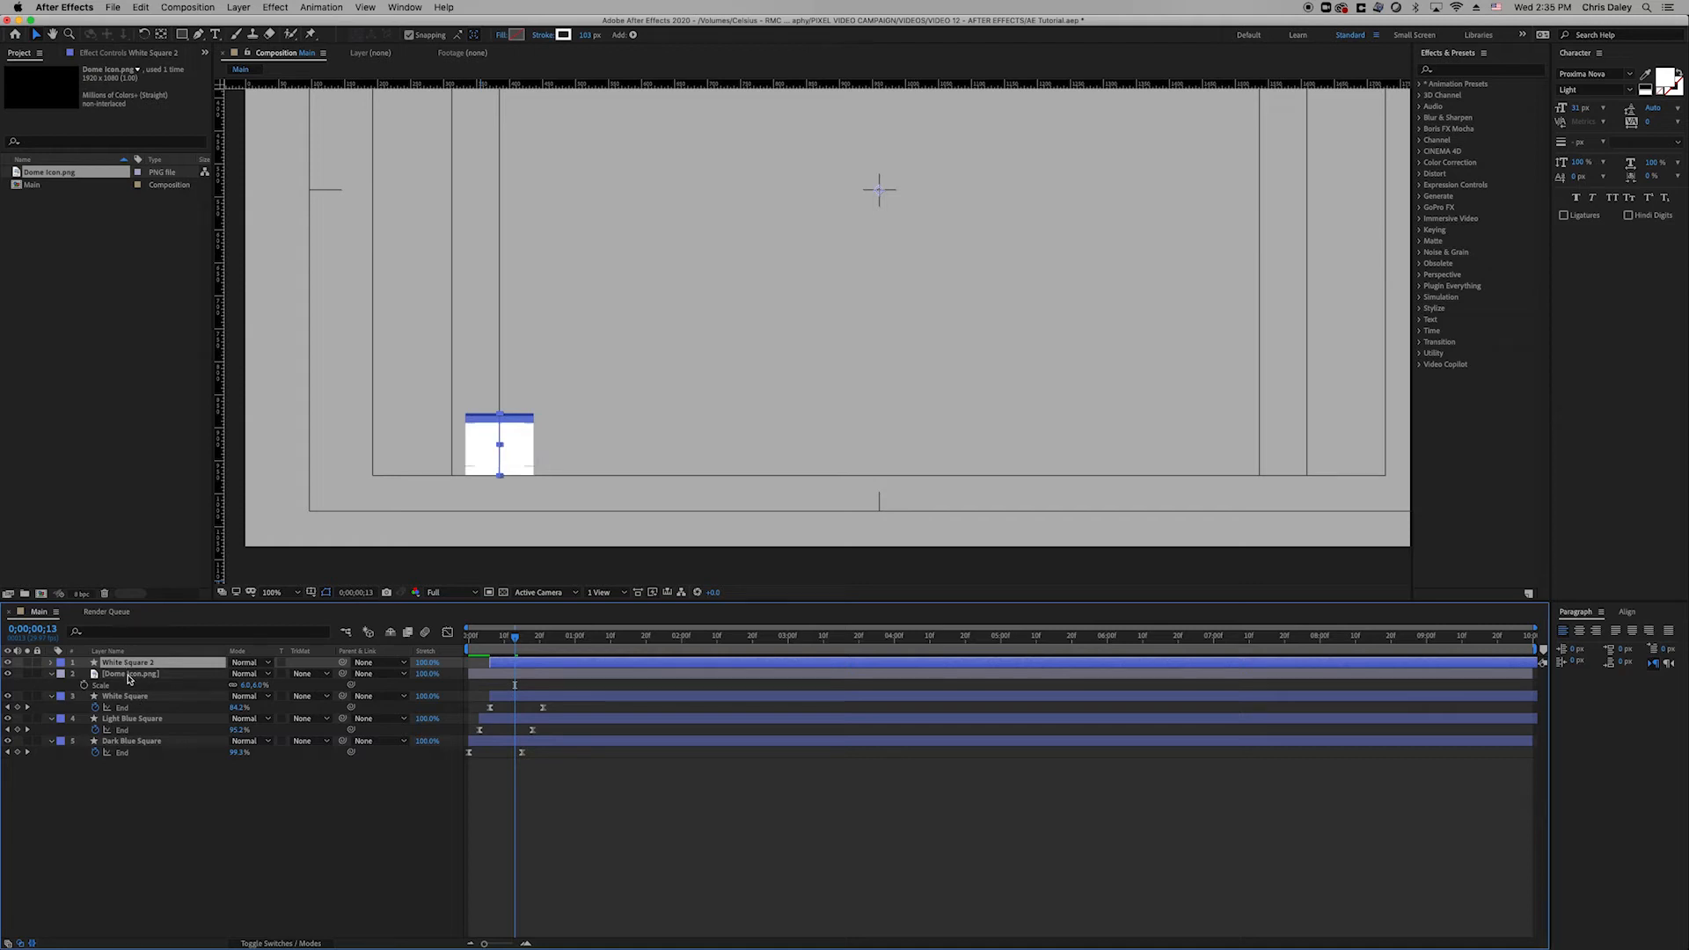
click(132, 698)
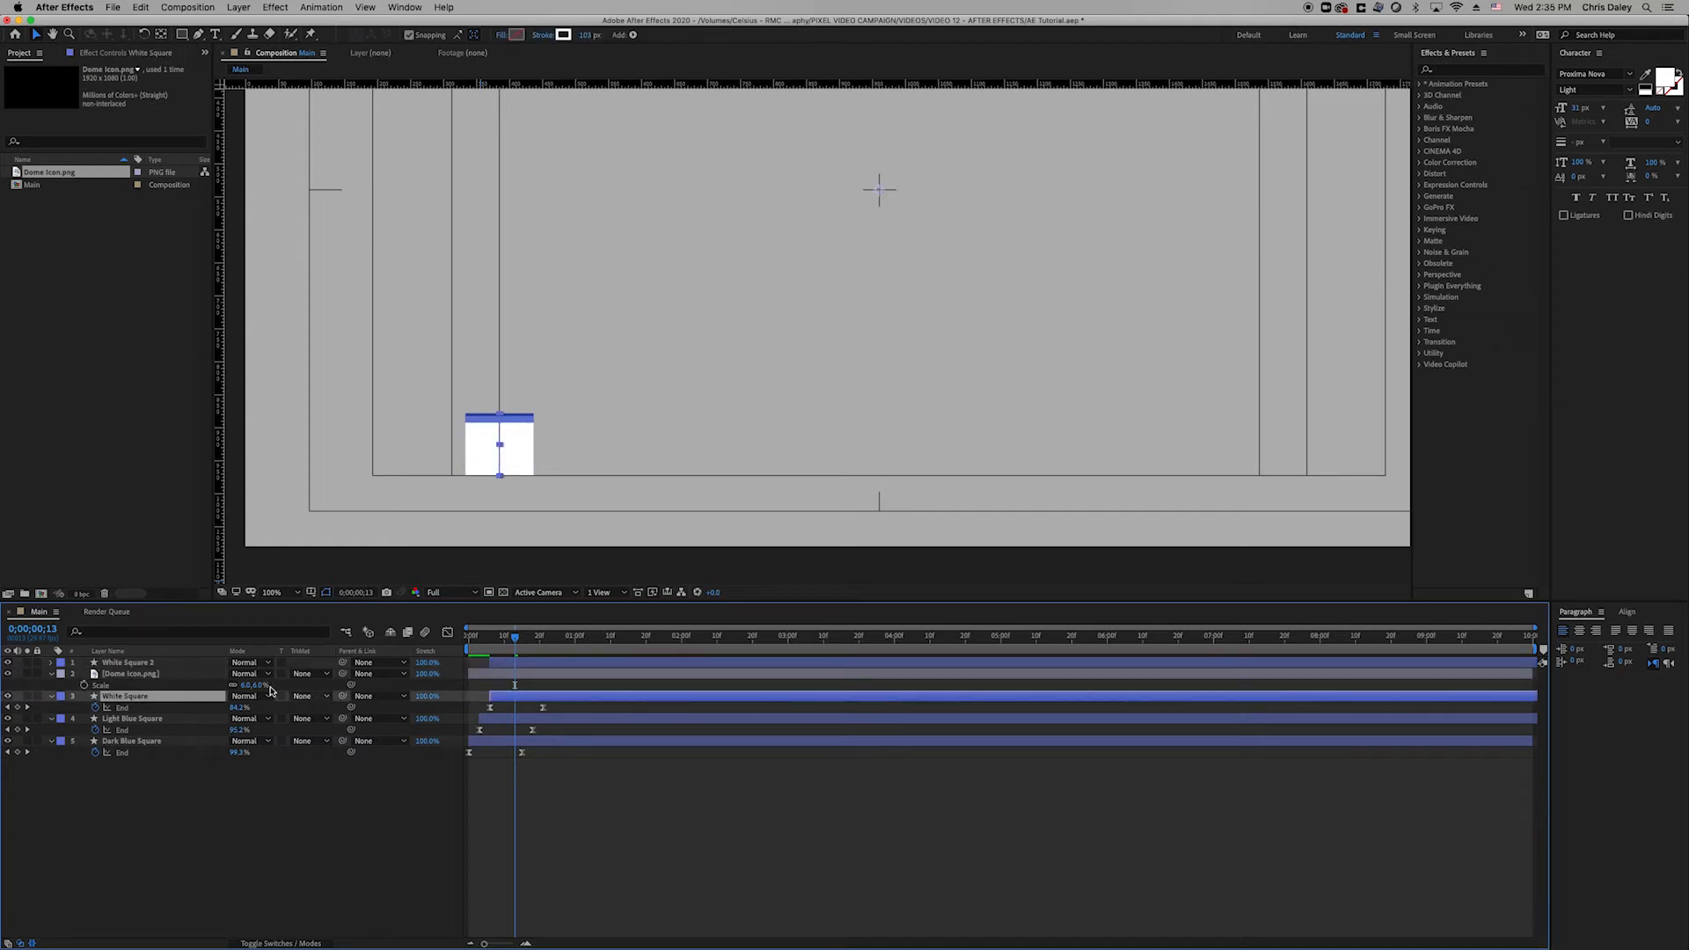
click(8, 663)
click(8, 663)
click(321, 697)
click(327, 746)
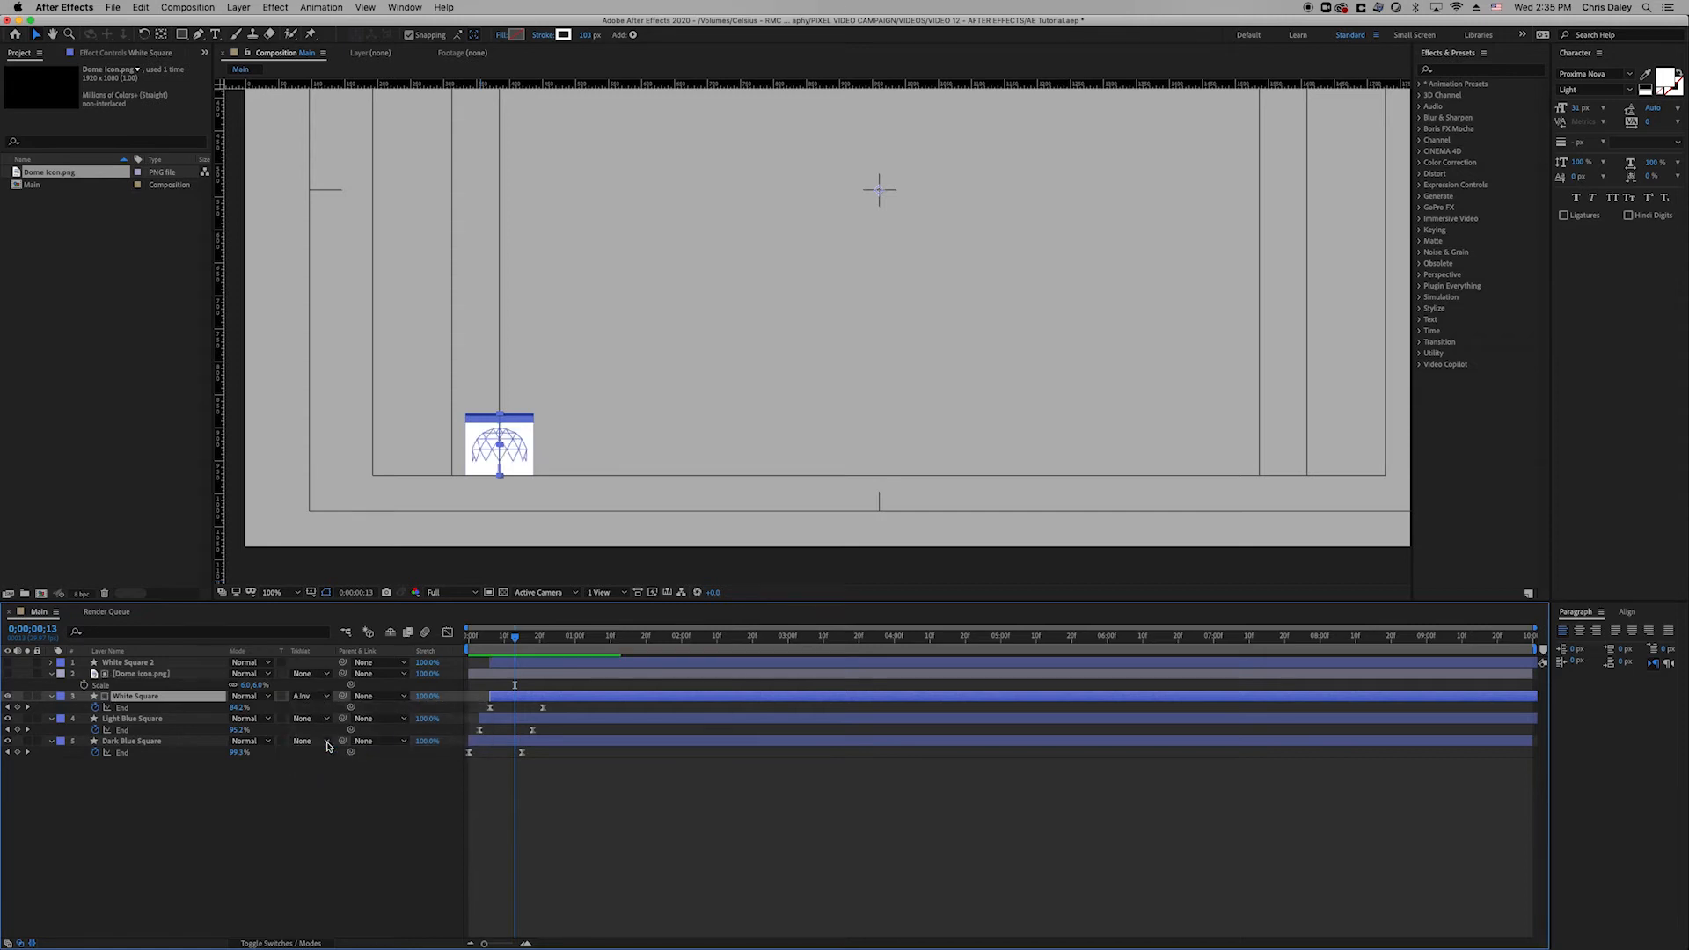
Give Dome Icon.png White Square 2 as its Alpha Matte and turn the dome layer back on.
click(196, 674)
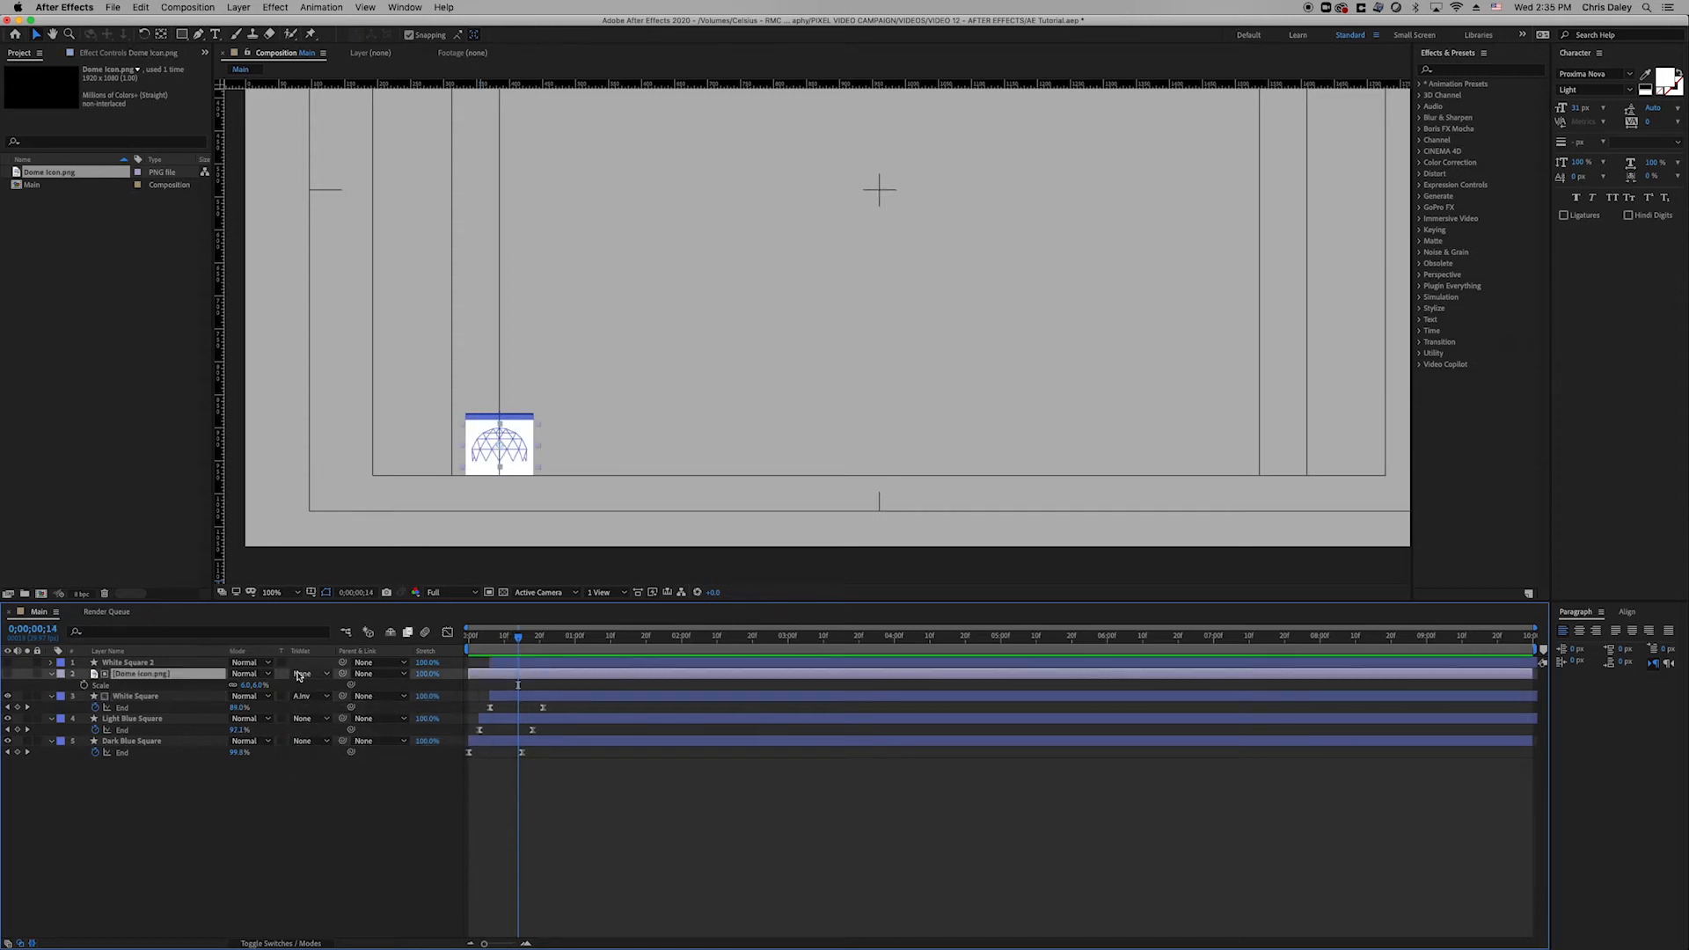
click(312, 674)
click(312, 709)
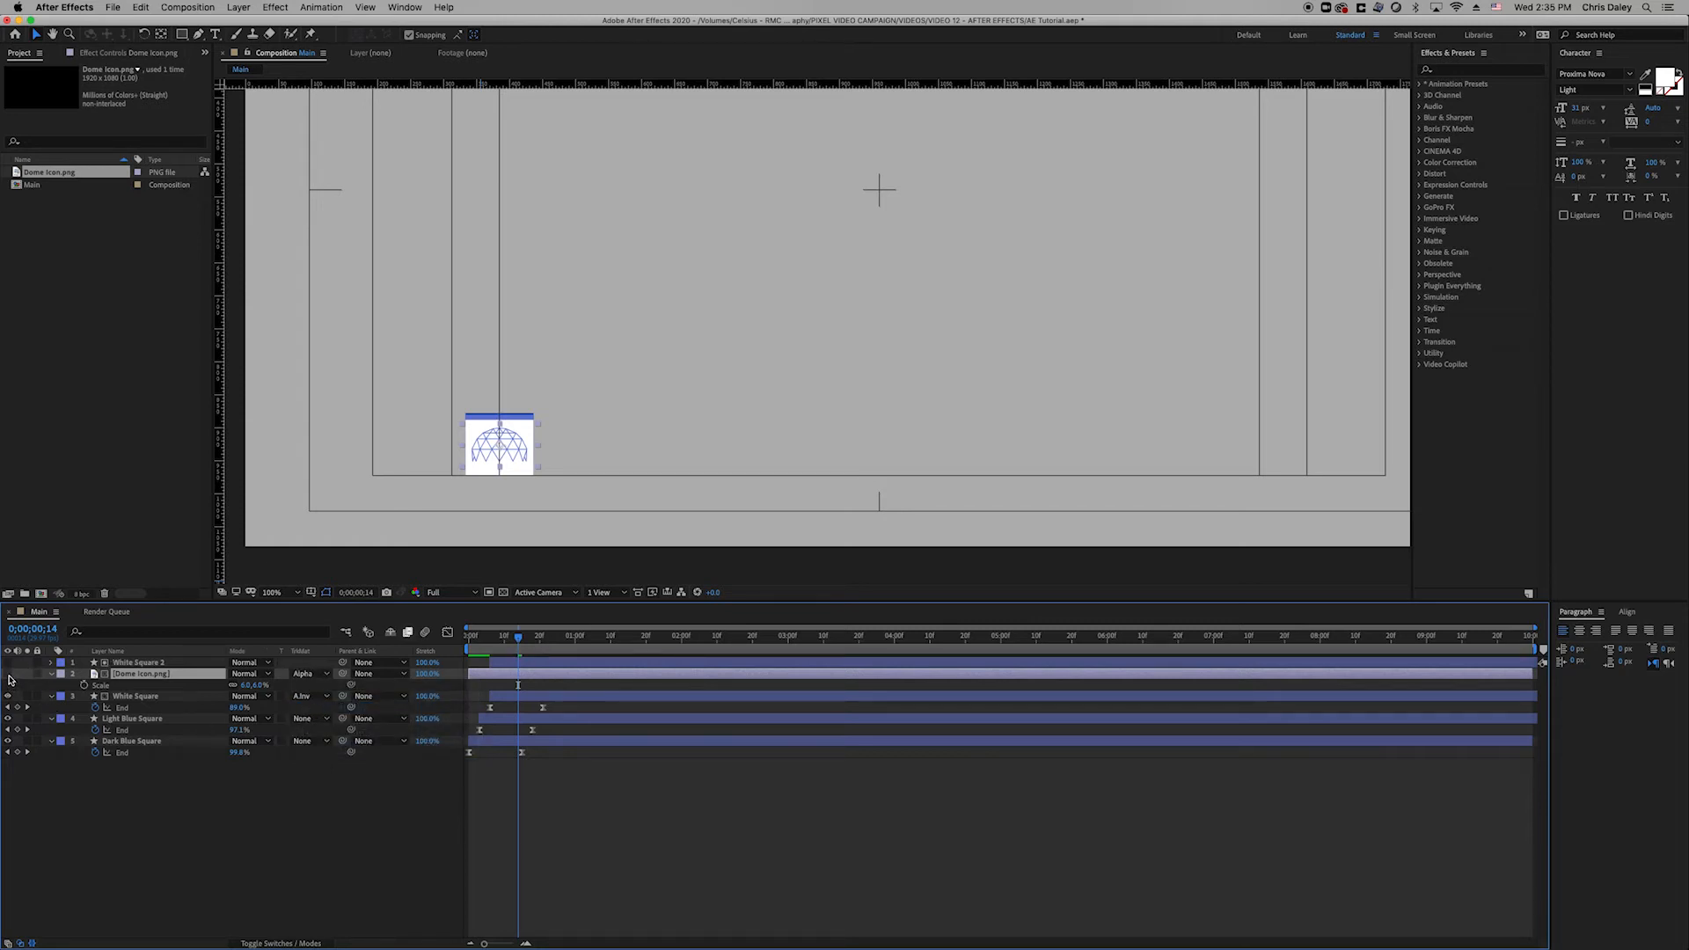
click(9, 675)
Preview the square's build-in animation, then select all five icon layers.
mouse_move(518, 652)
mouse_down()
mouse_move(485, 652)
mouse_move(522, 652)
mouse_up()
key(space)
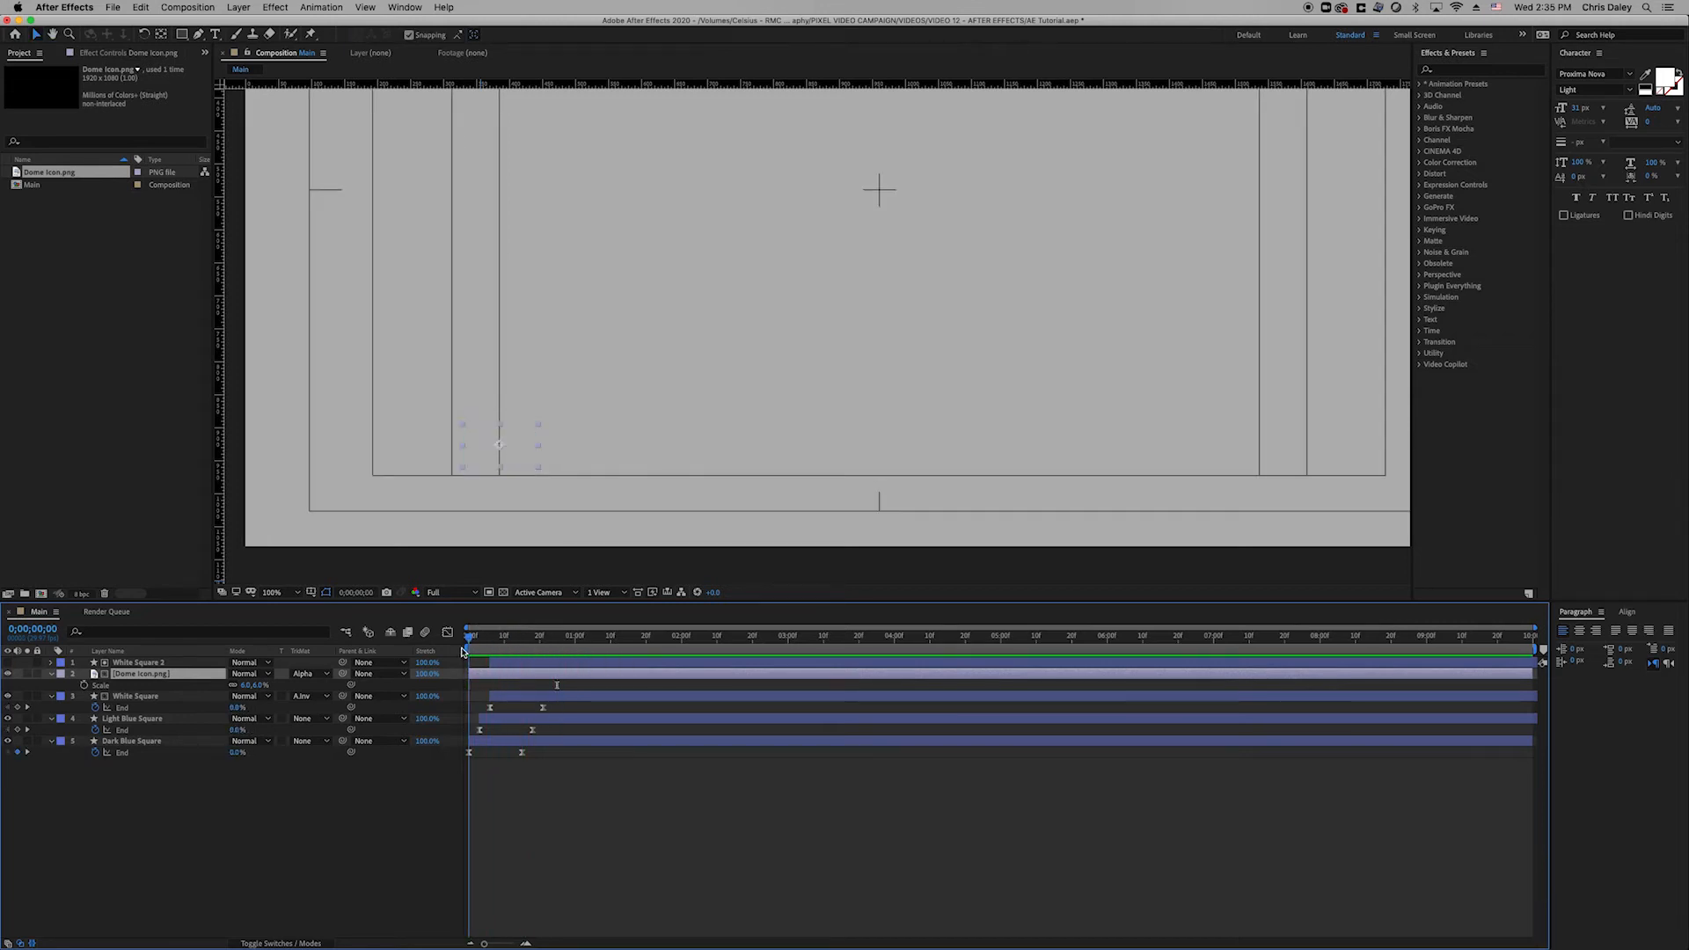
click(472, 652)
drag(497, 652, 532, 652)
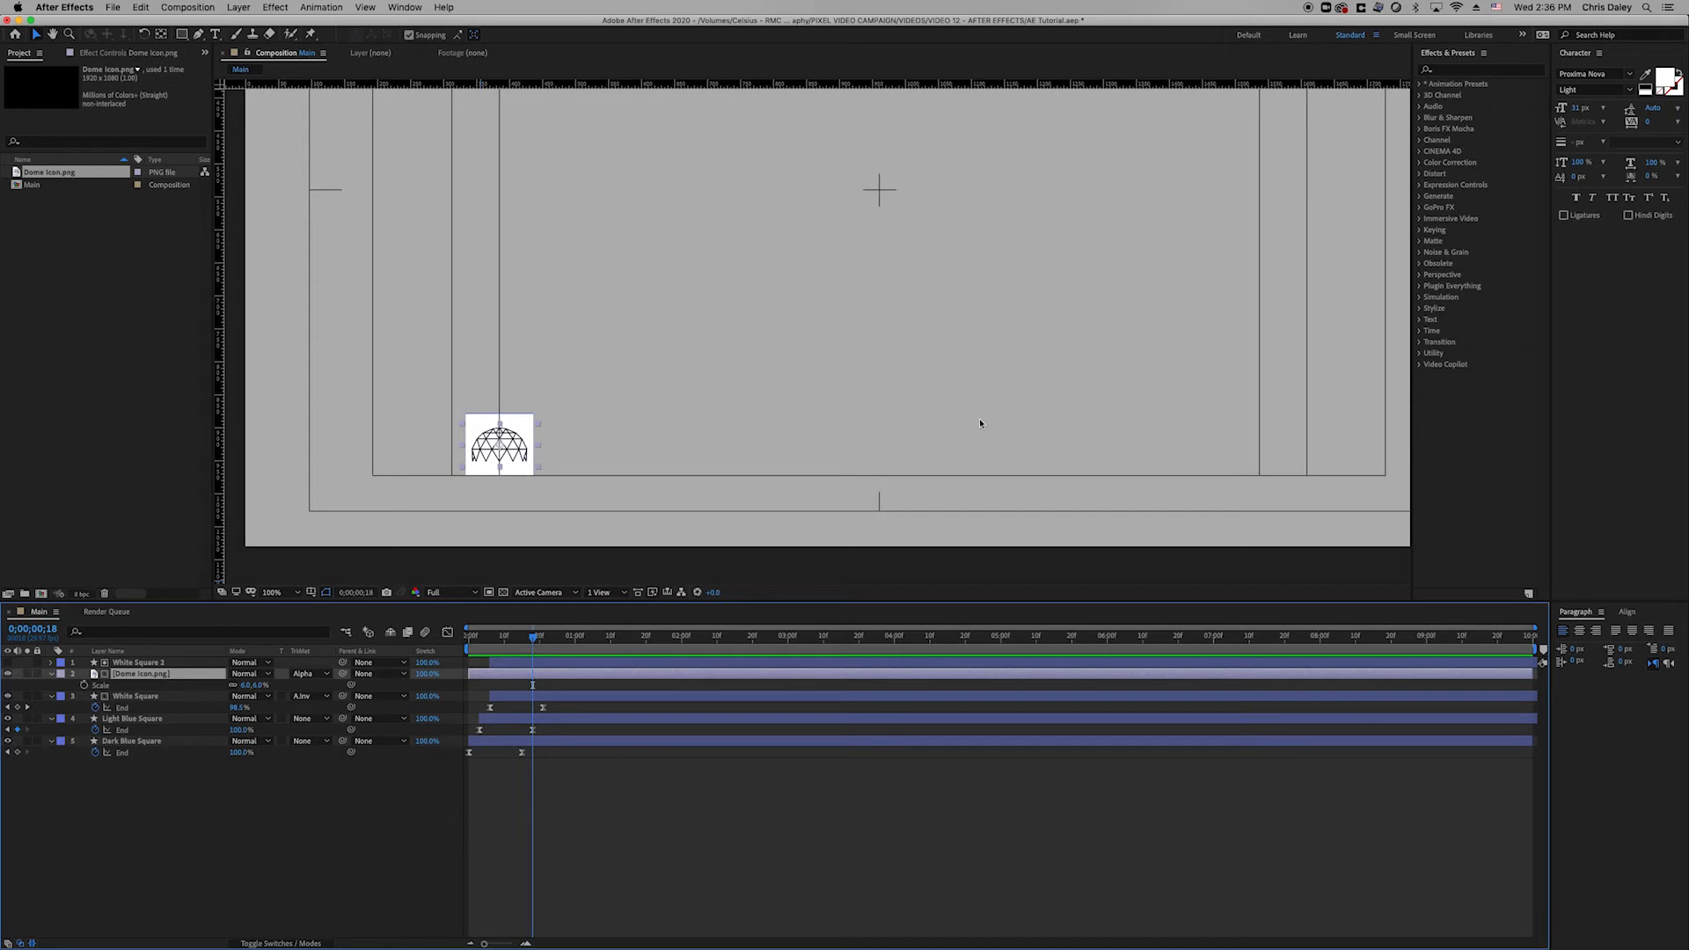
click(1497, 71)
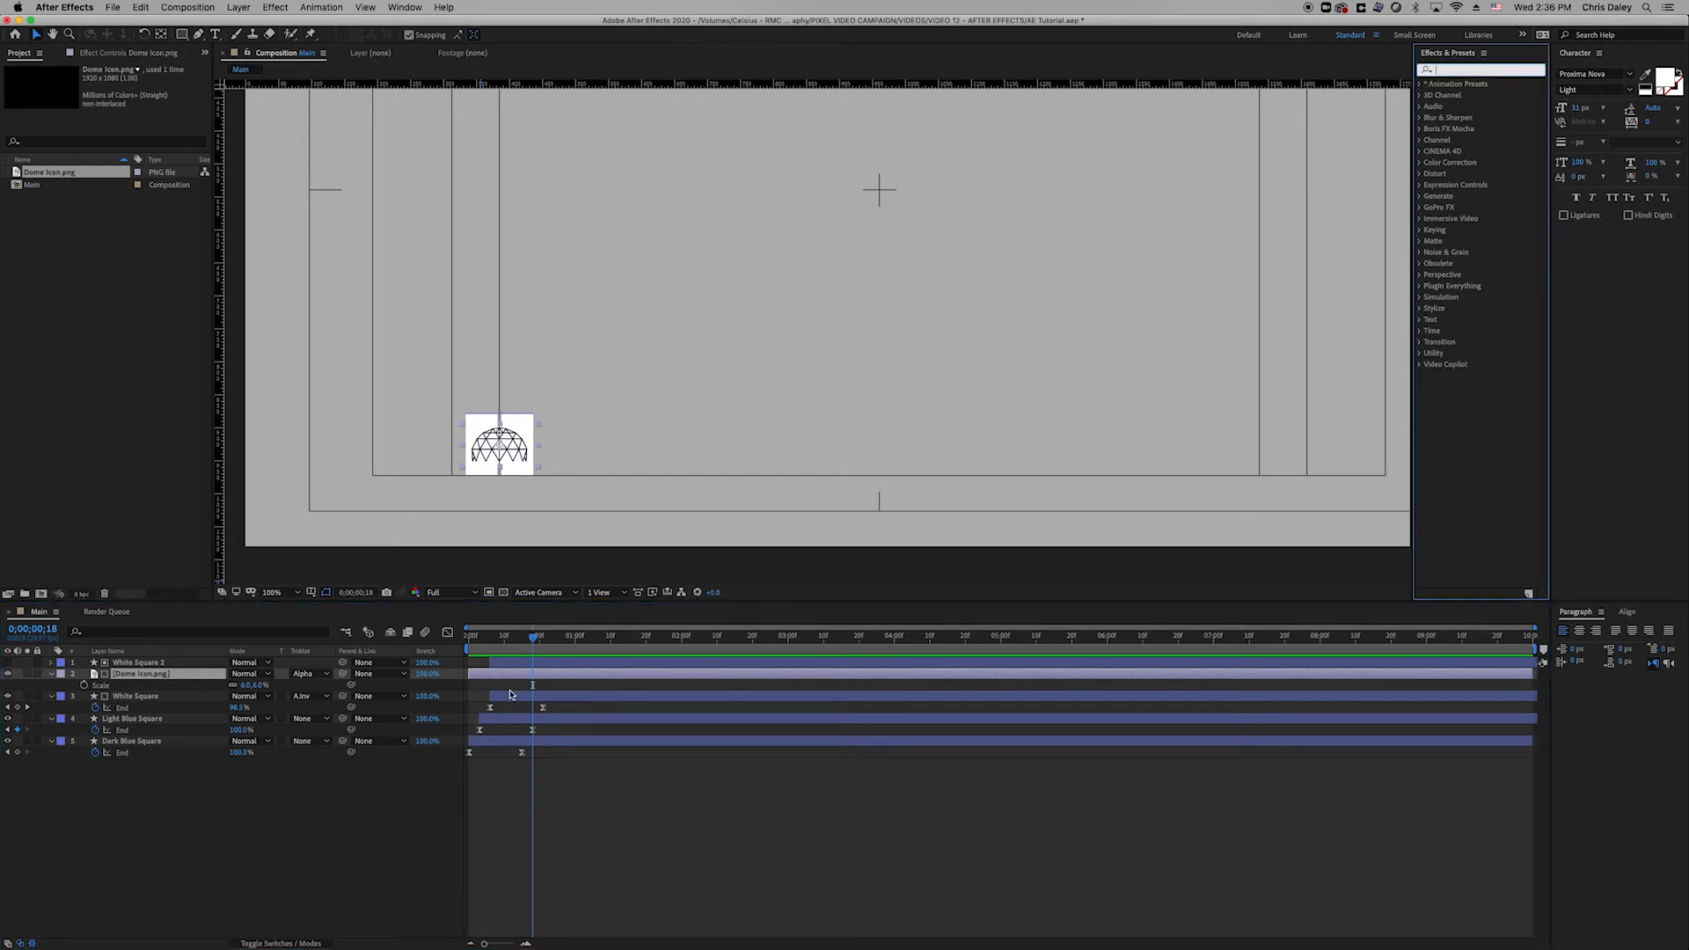
drag(508, 643, 428, 662)
key(space)
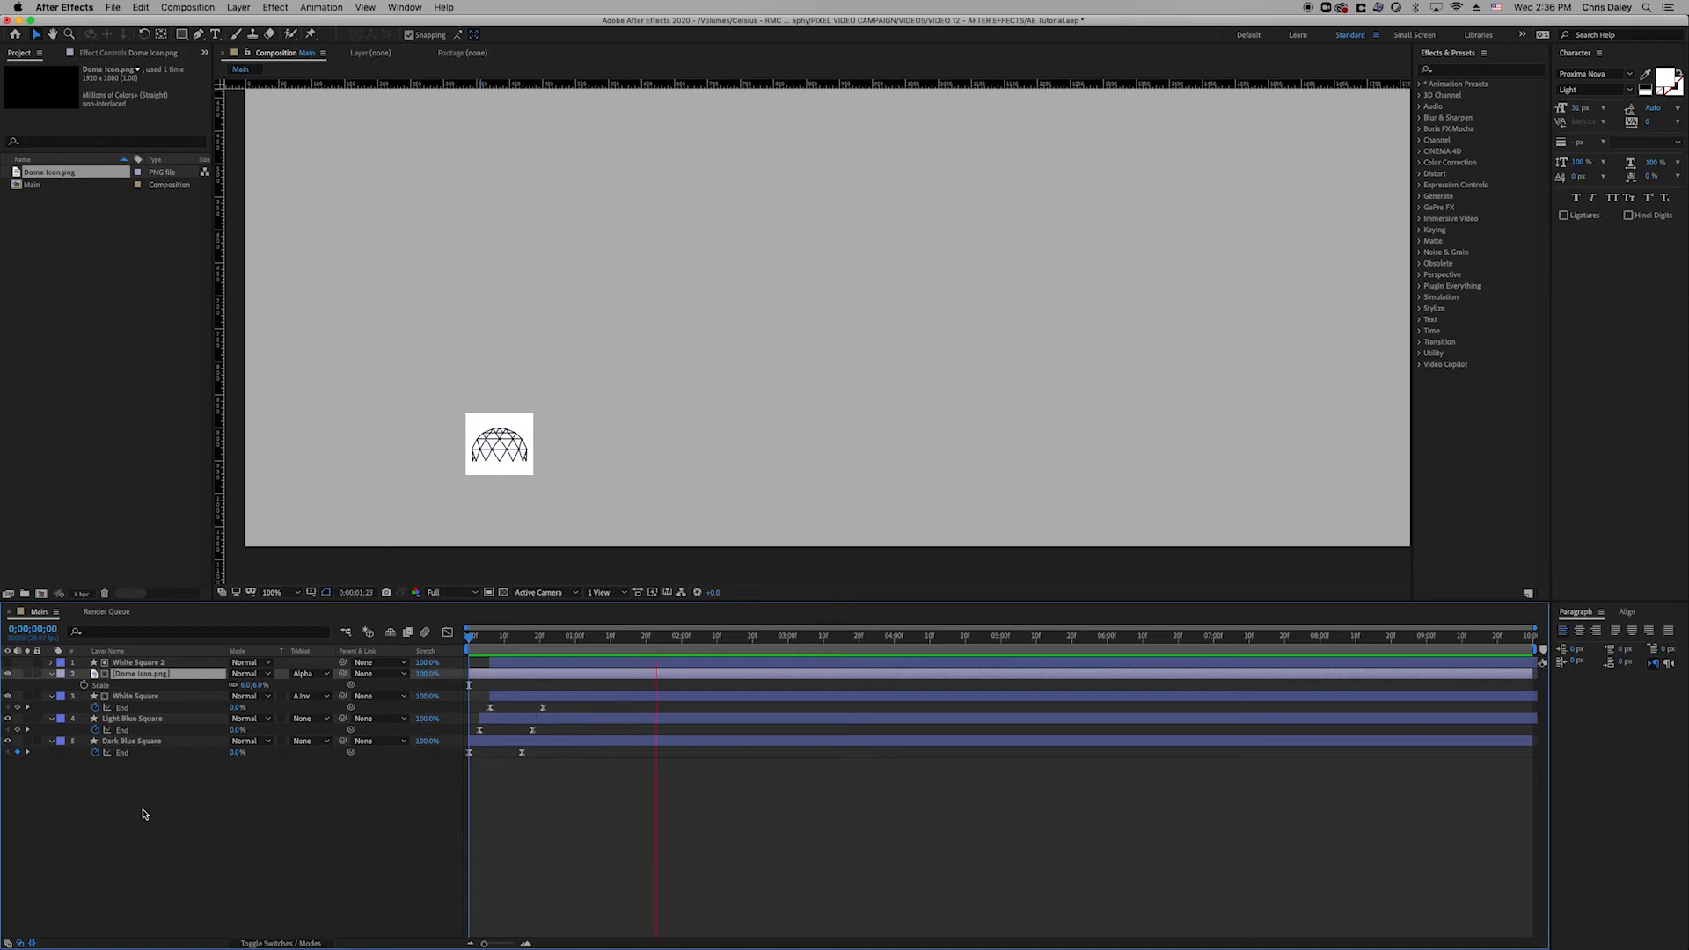
key(space)
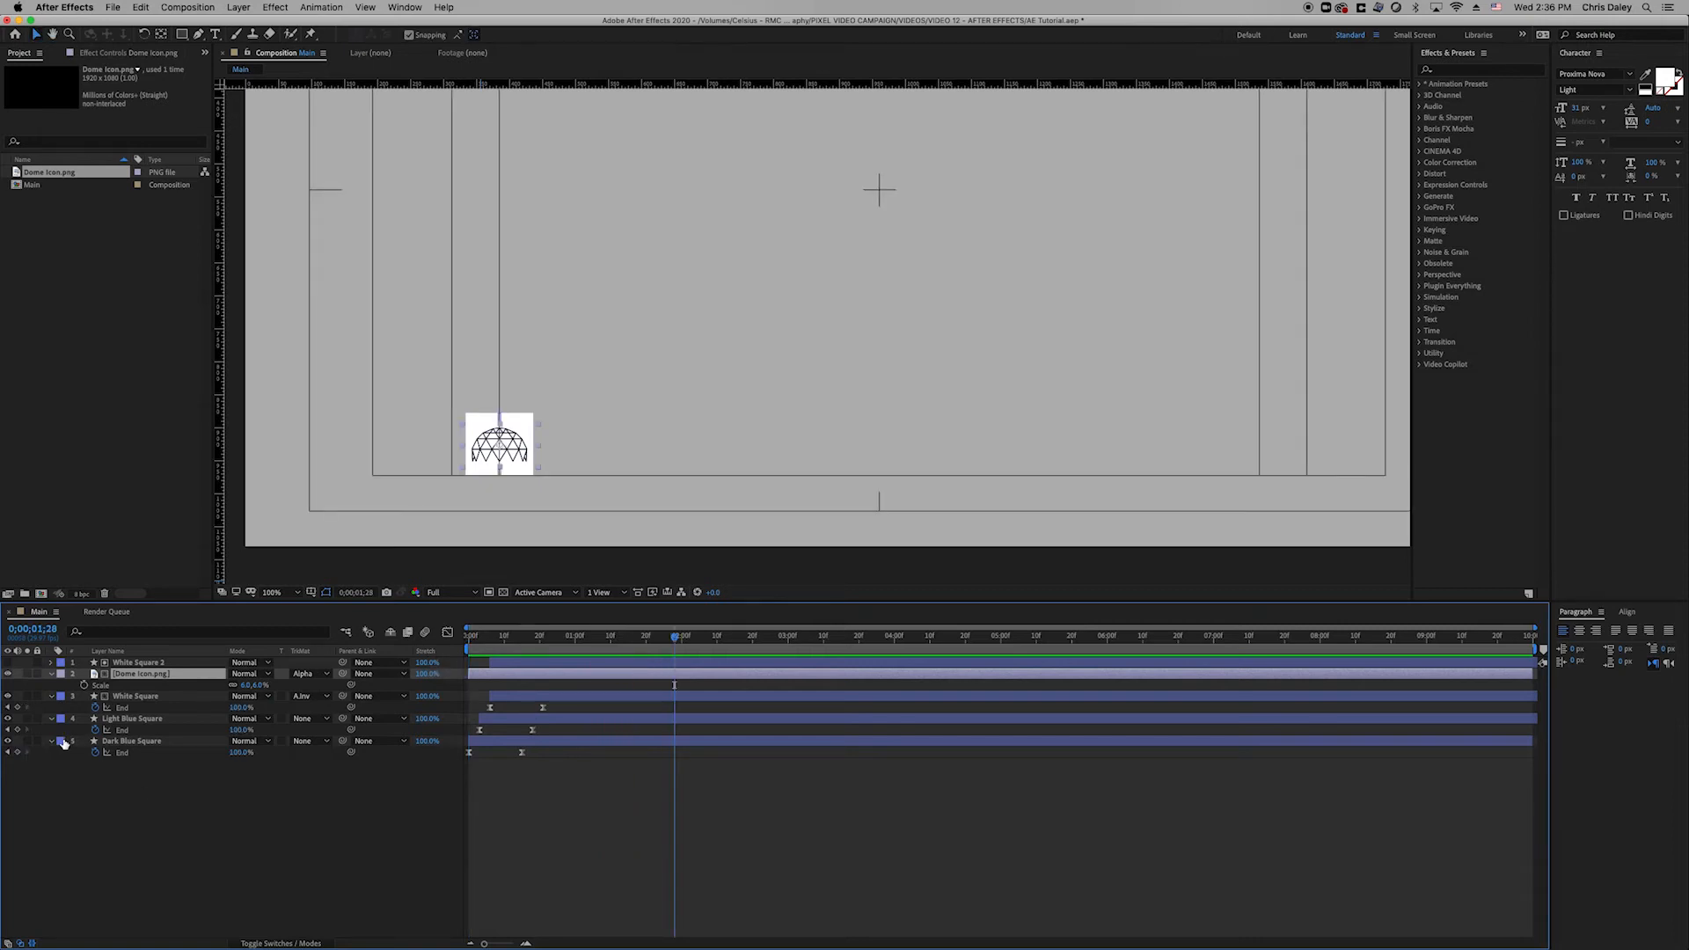
key(super+a)
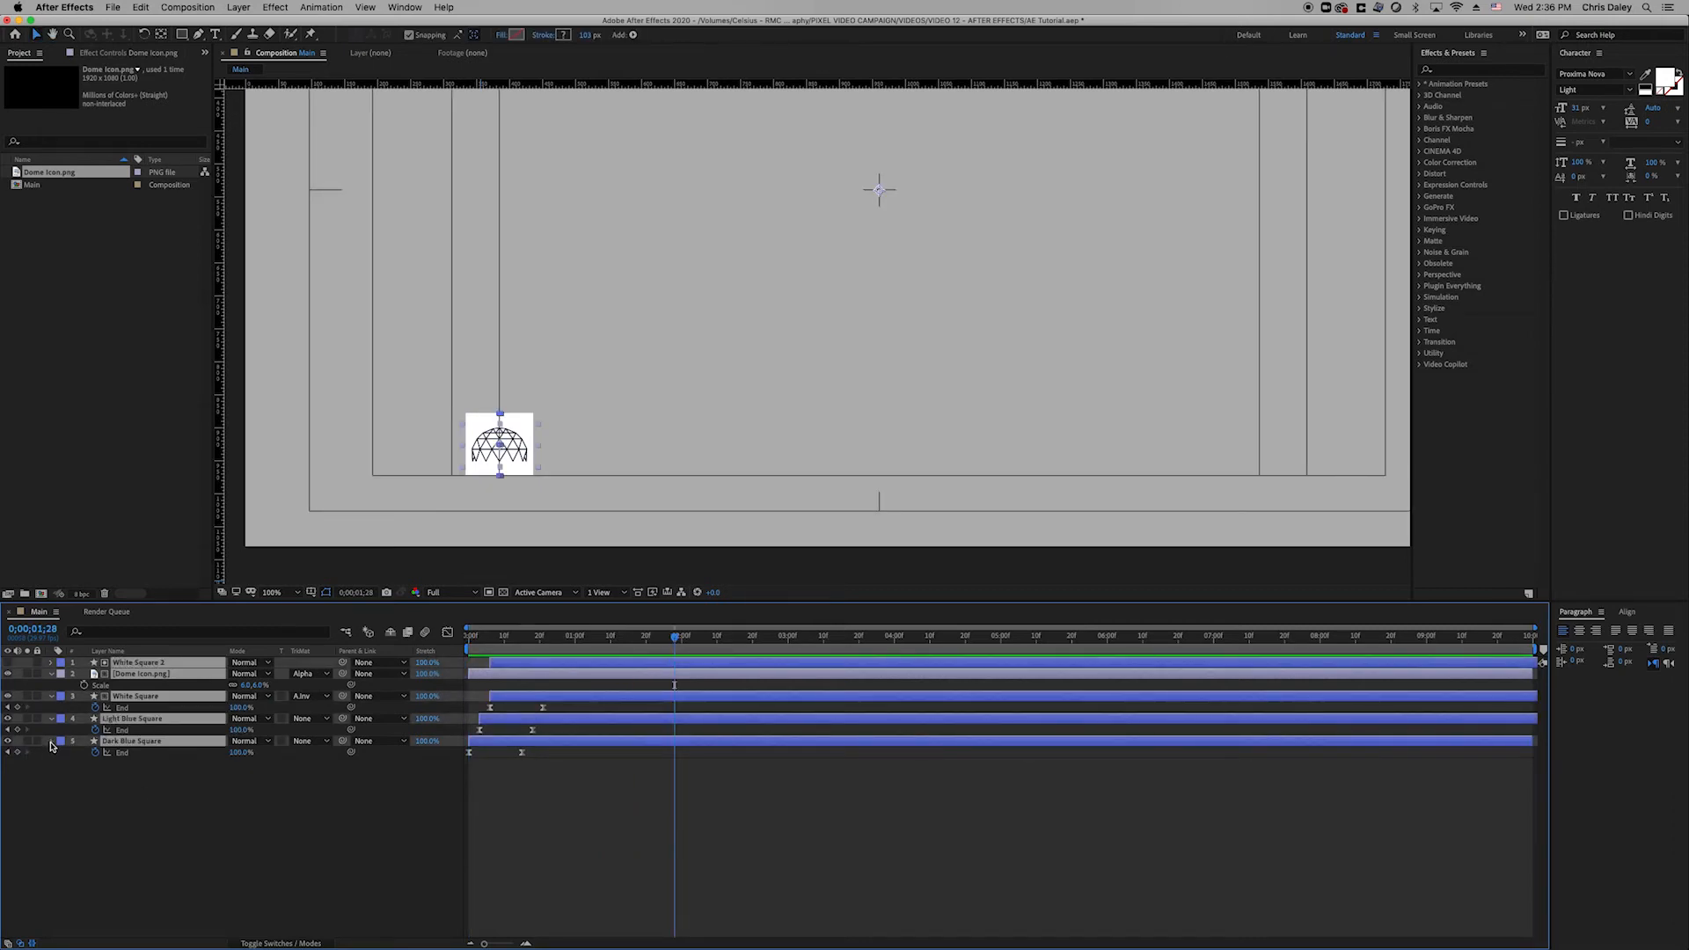
Pre-compose the five selected layers into a composition named 'Square' and preview it.
key(u)
right_click(157, 695)
click(233, 881)
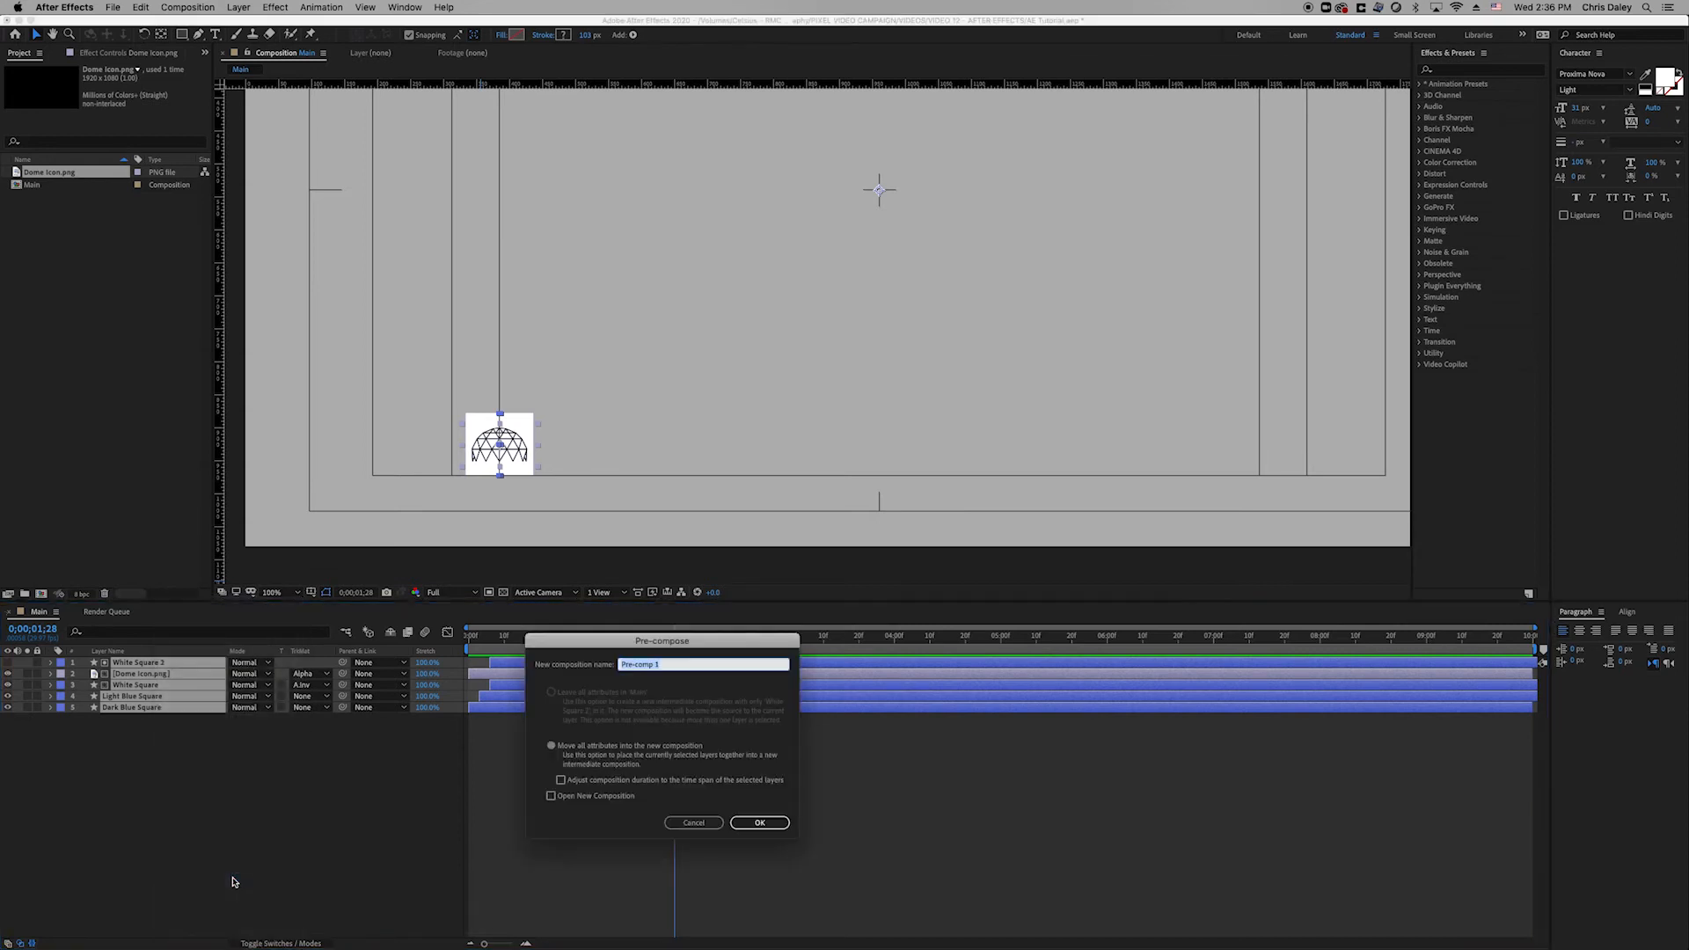
text(Square)
key(Return)
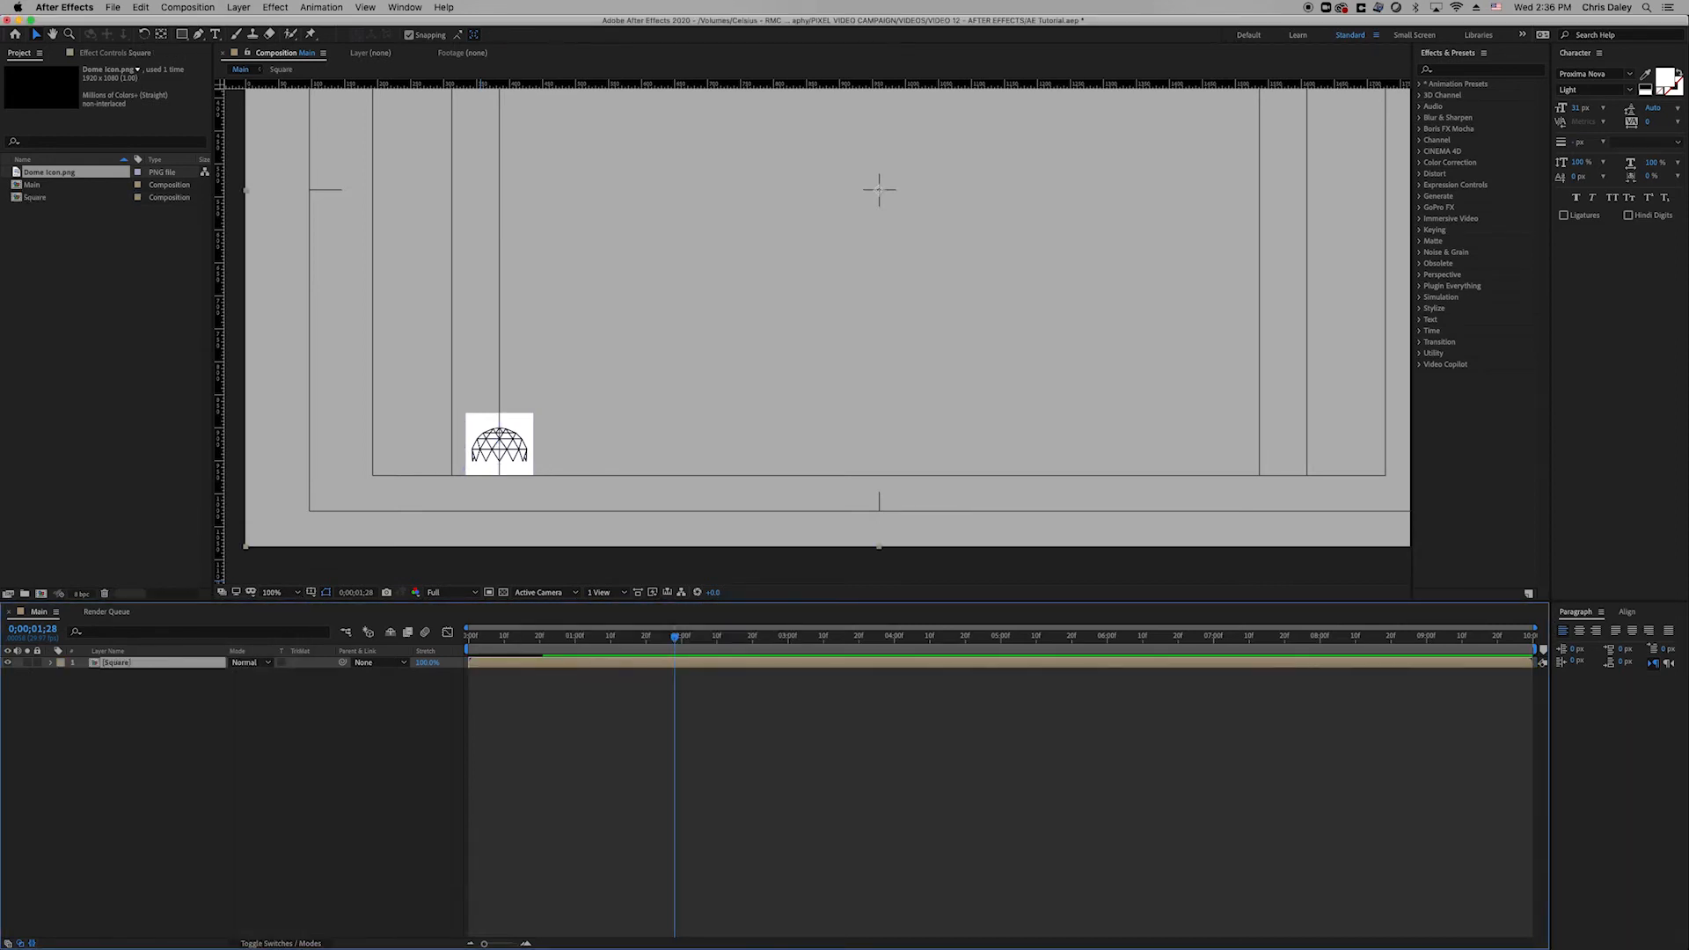
click(618, 755)
drag(540, 637, 410, 660)
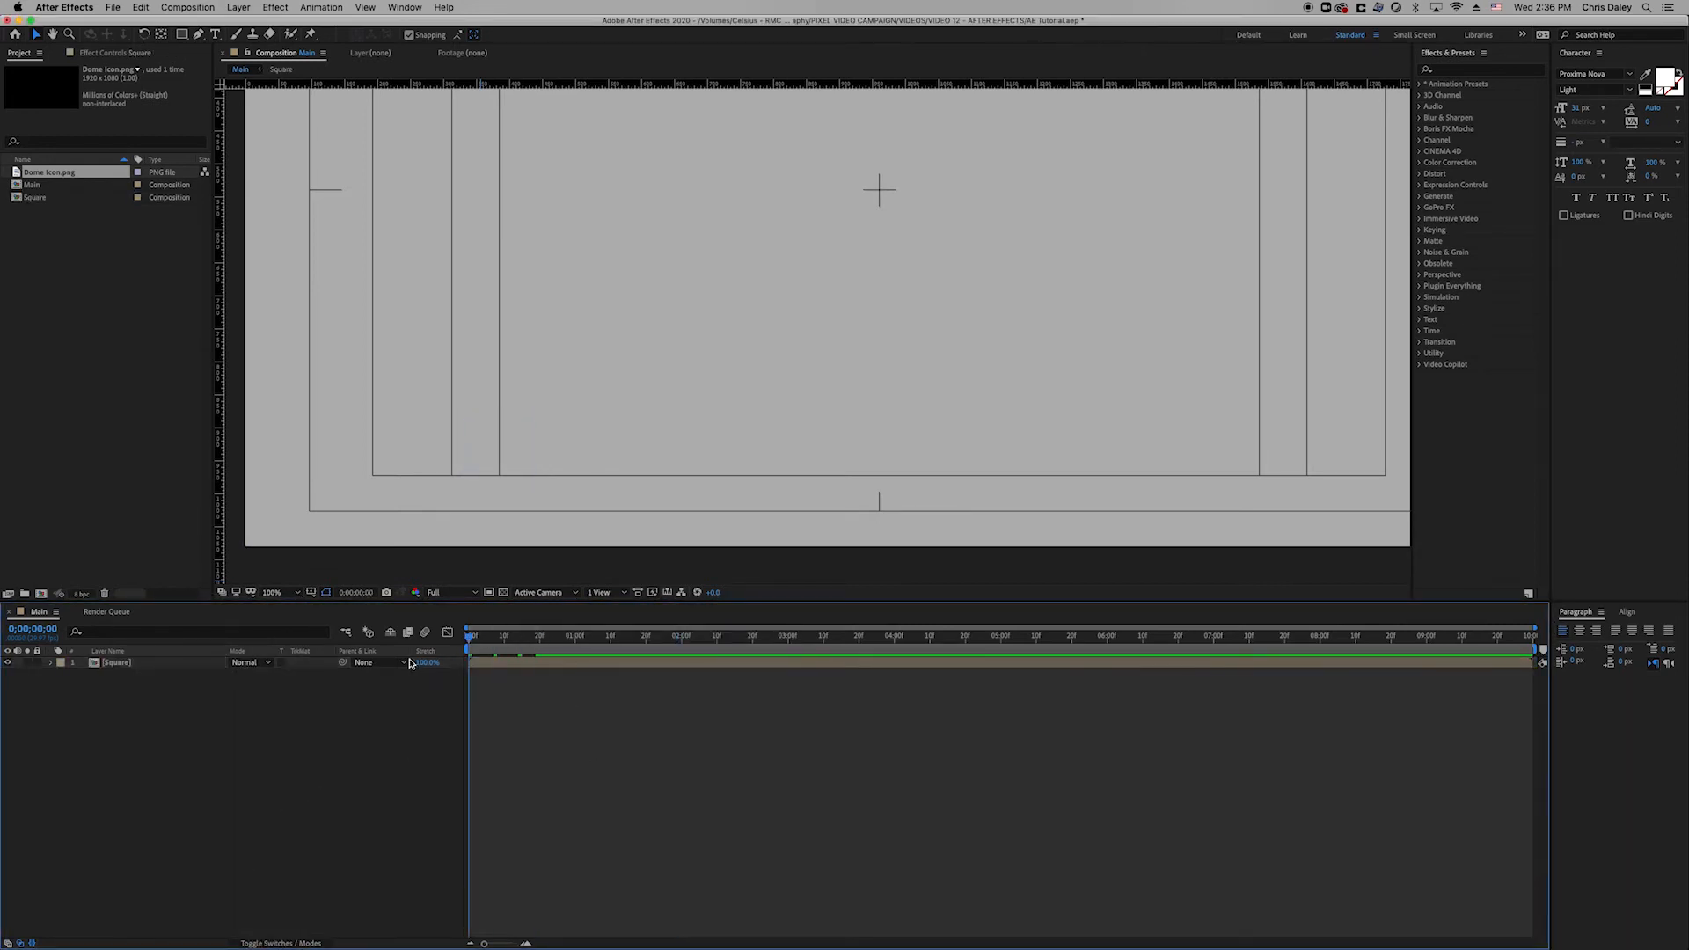
key(space)
key(space)
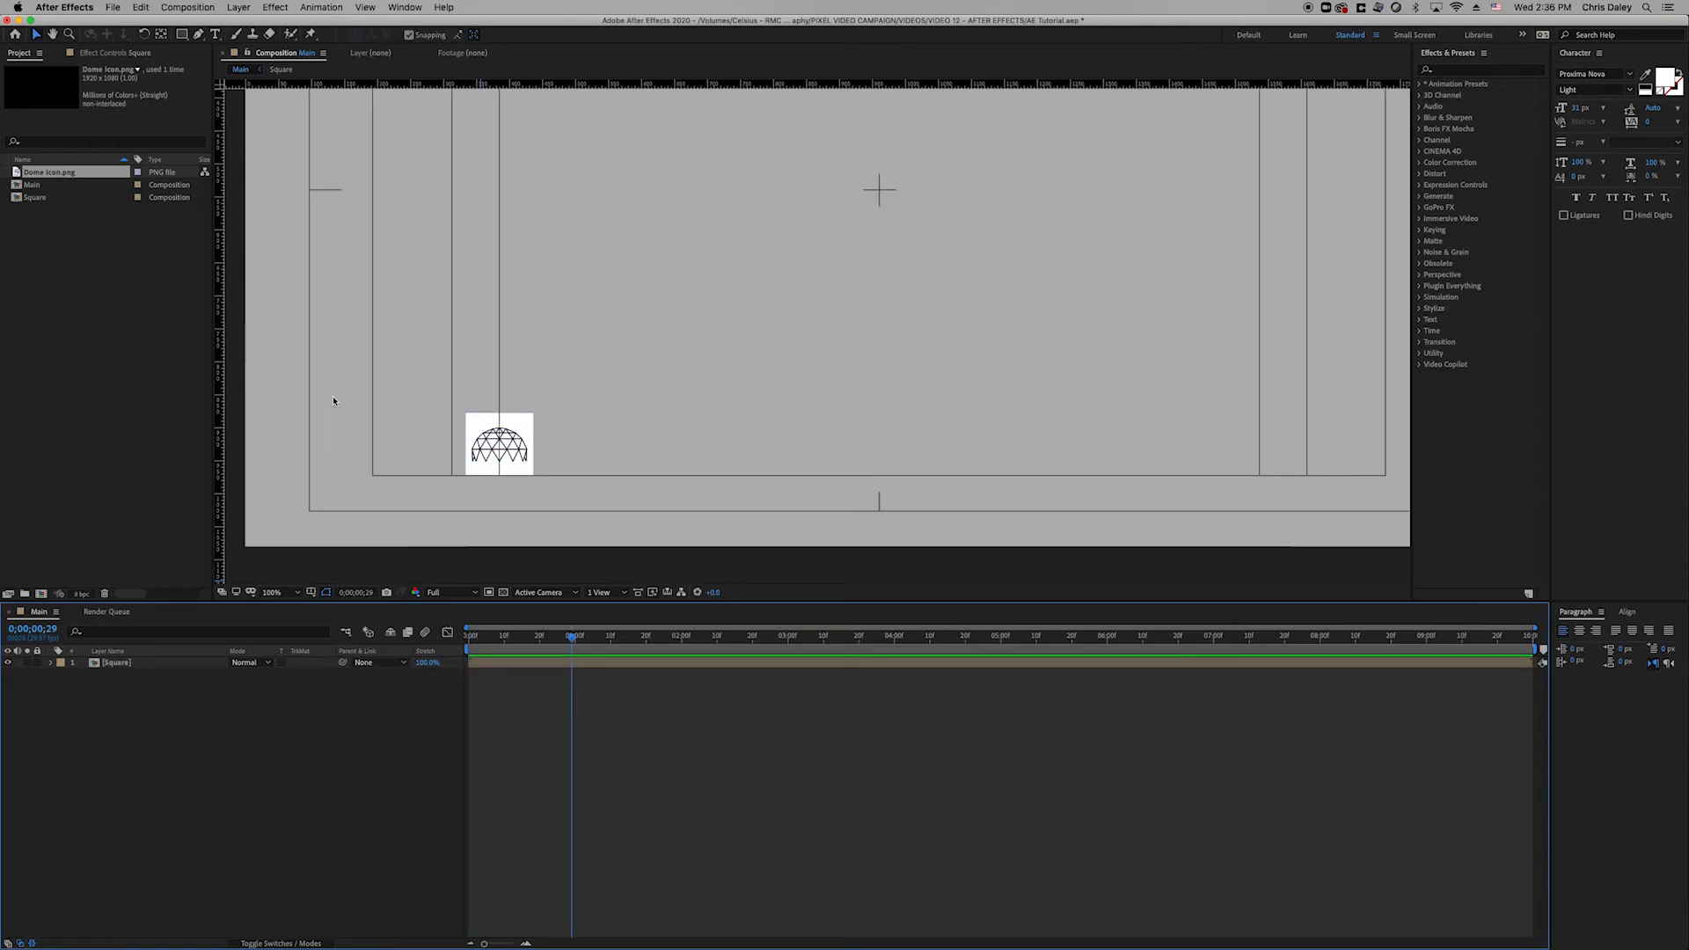
click(199, 34)
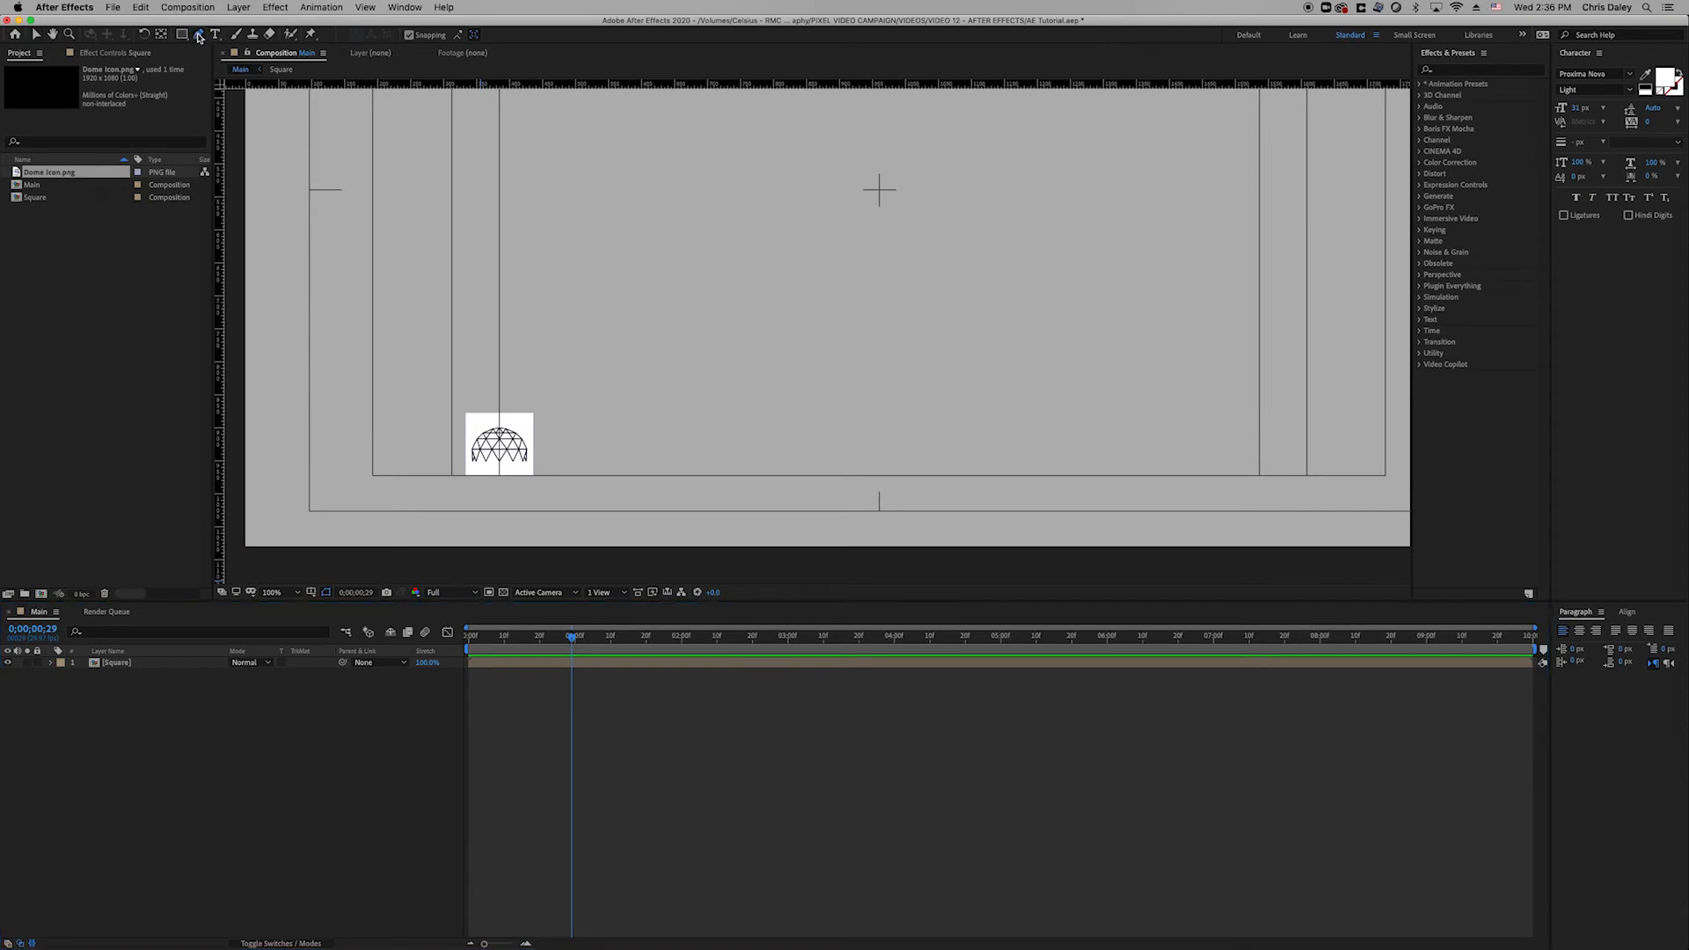
Draw a horizontal line right from the dome square with a 73 px blue stroke.
click(525, 446)
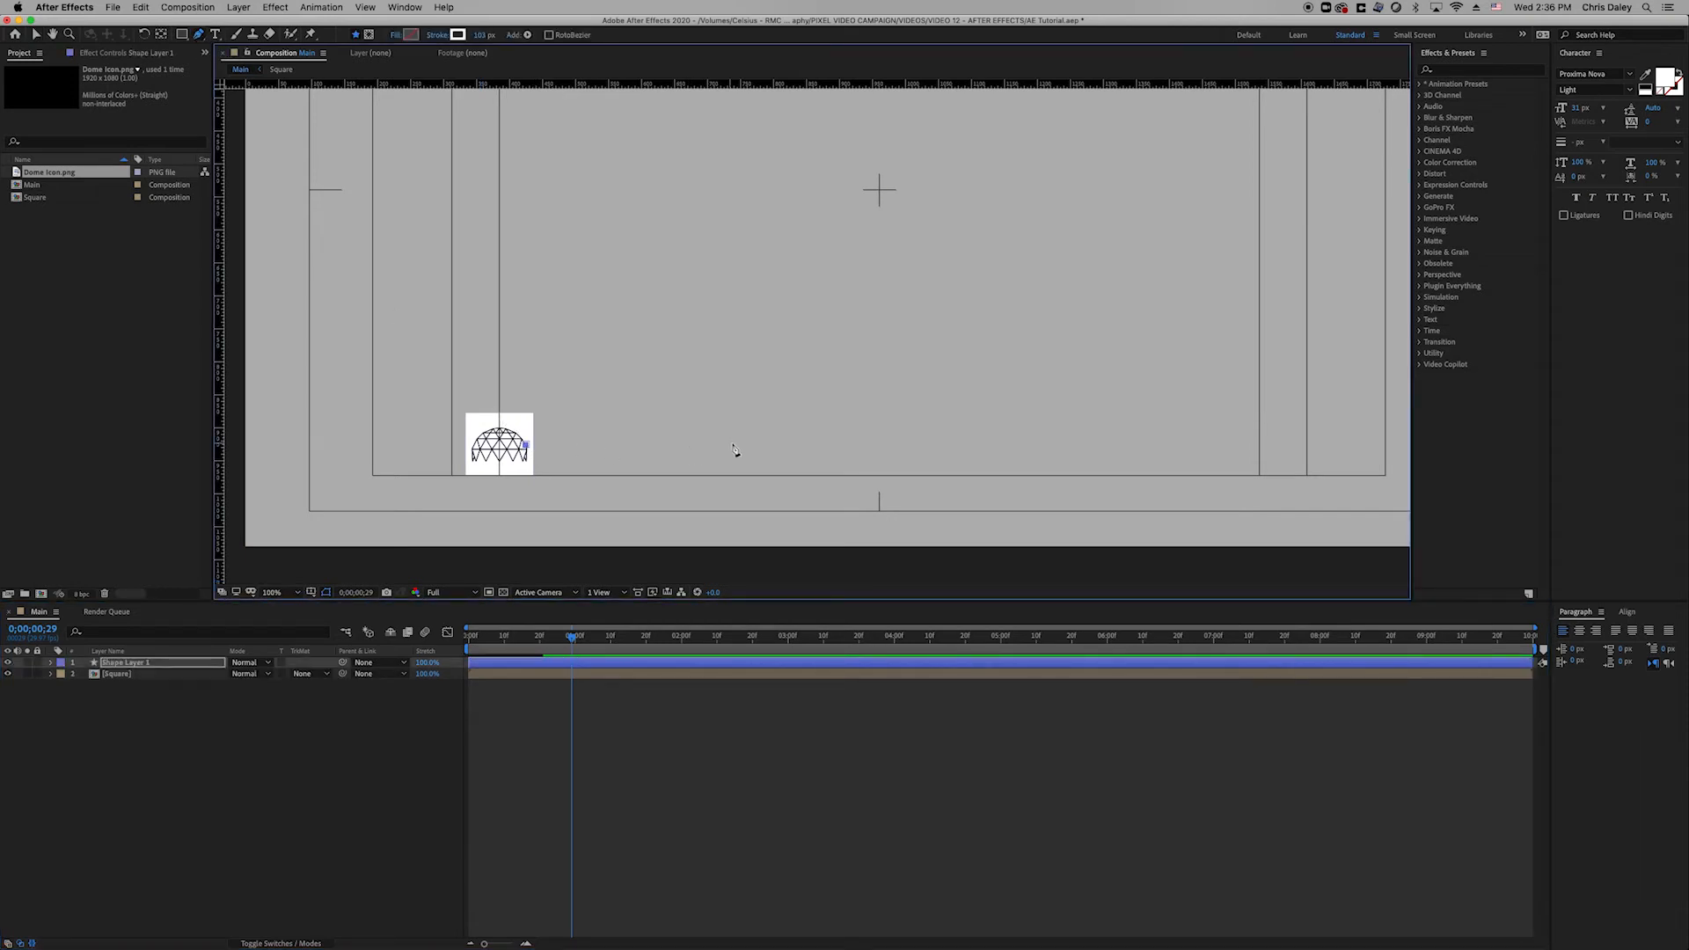
click(775, 445)
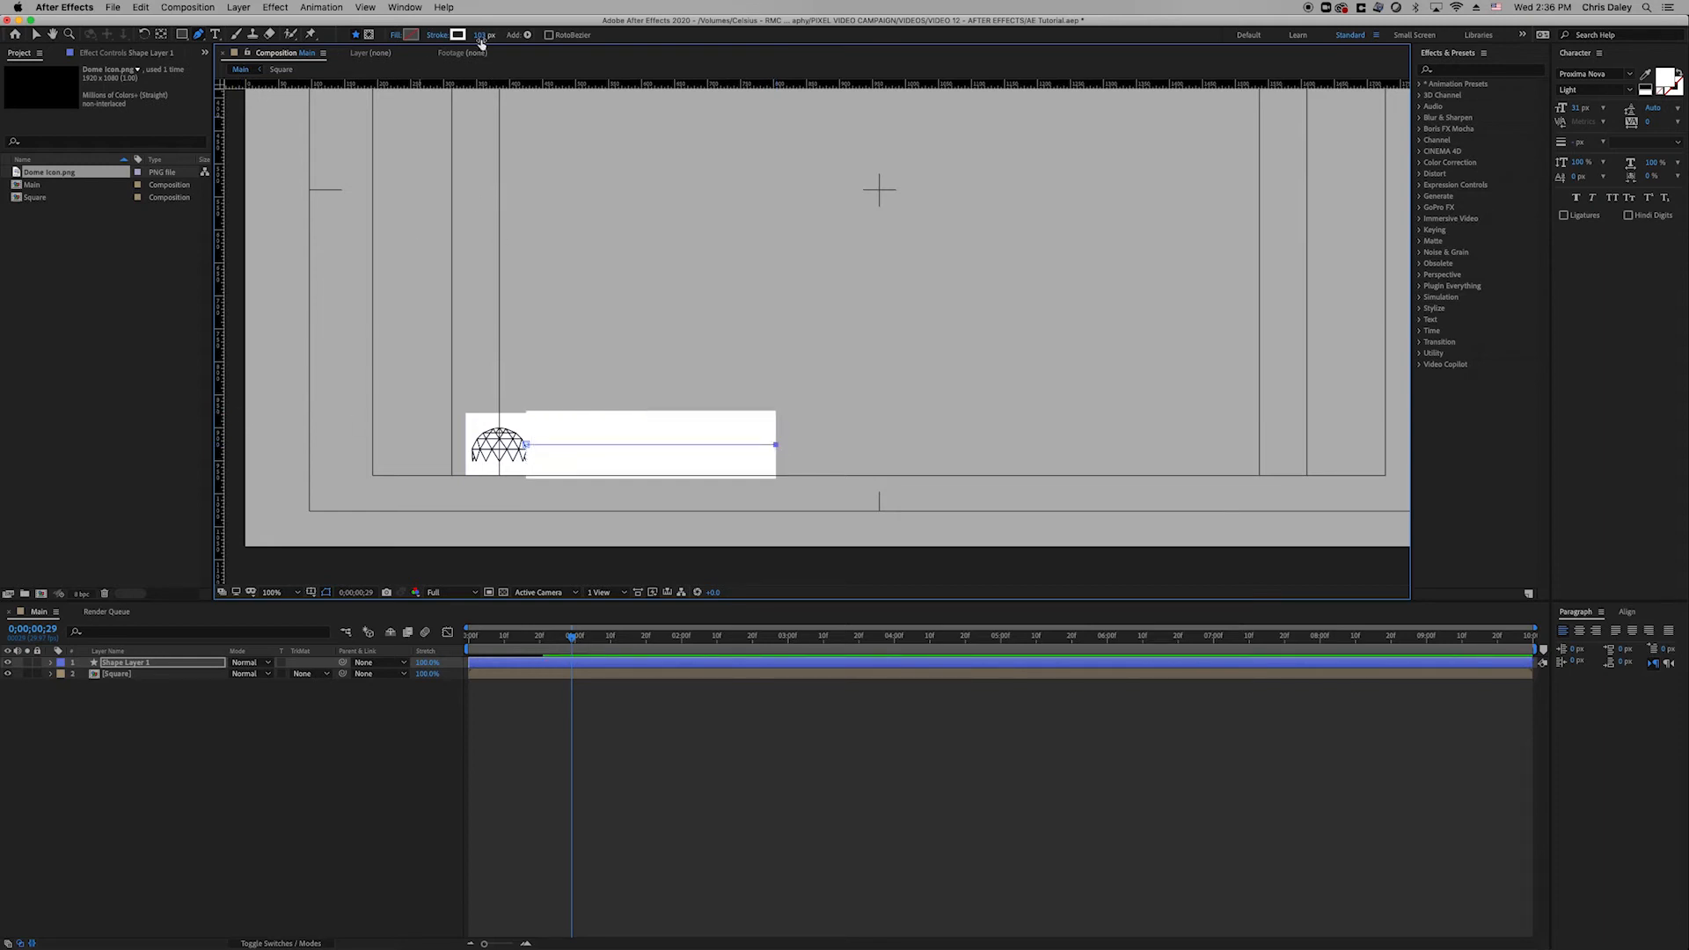
drag(481, 44, 417, 85)
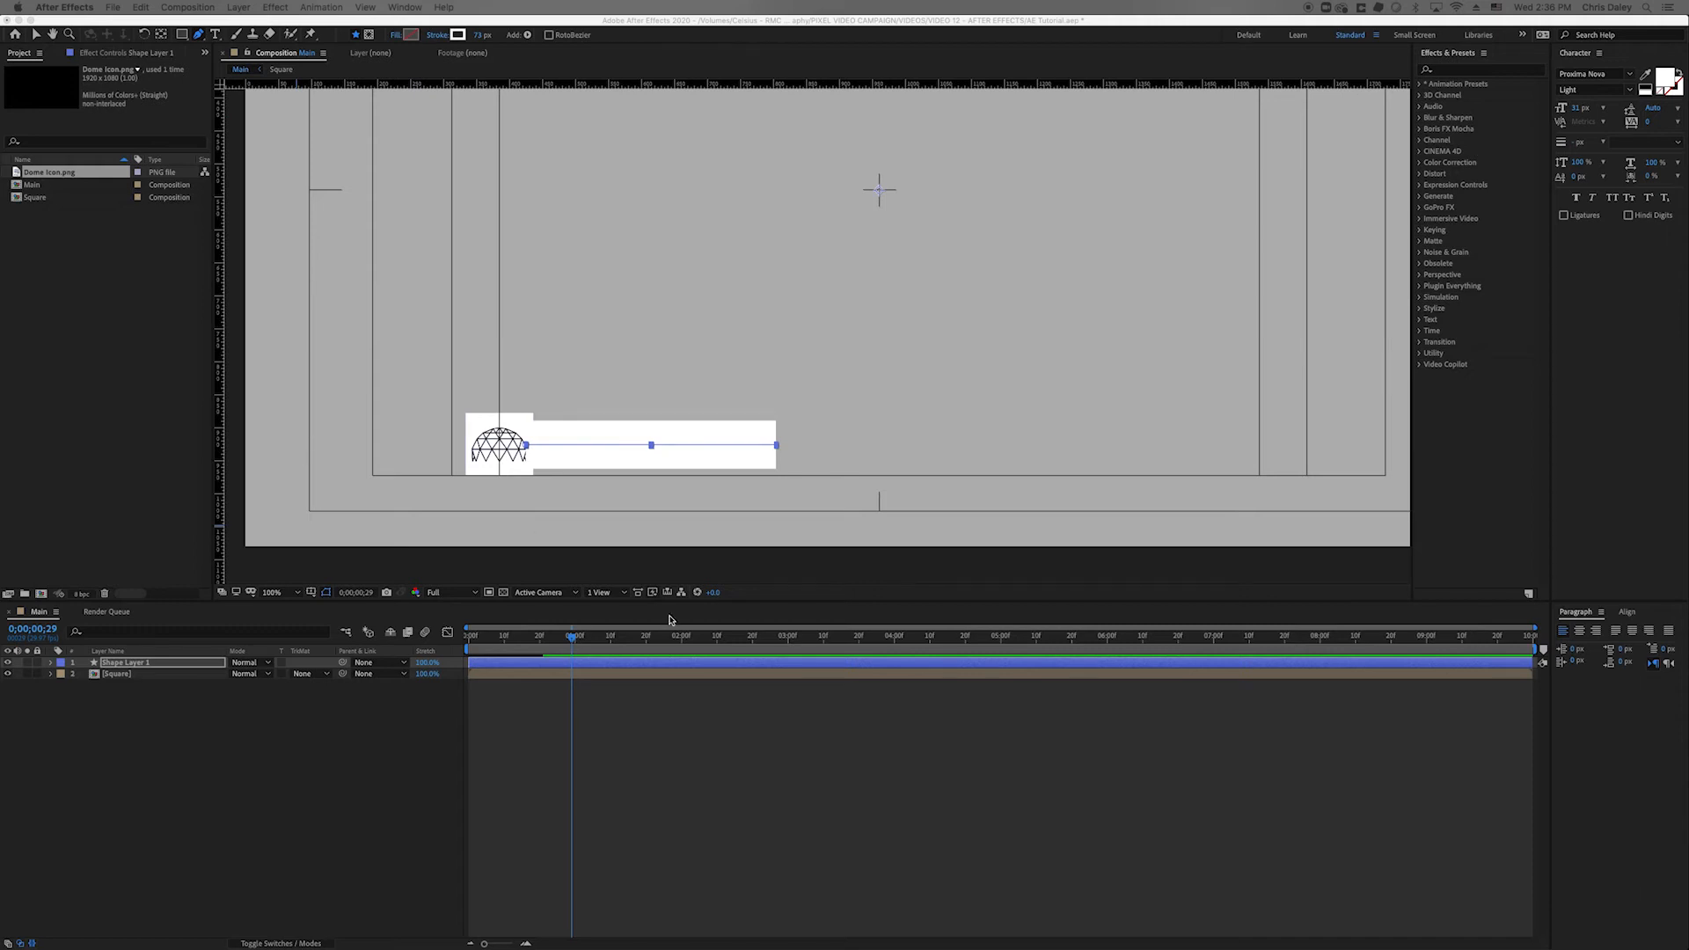
click(150, 668)
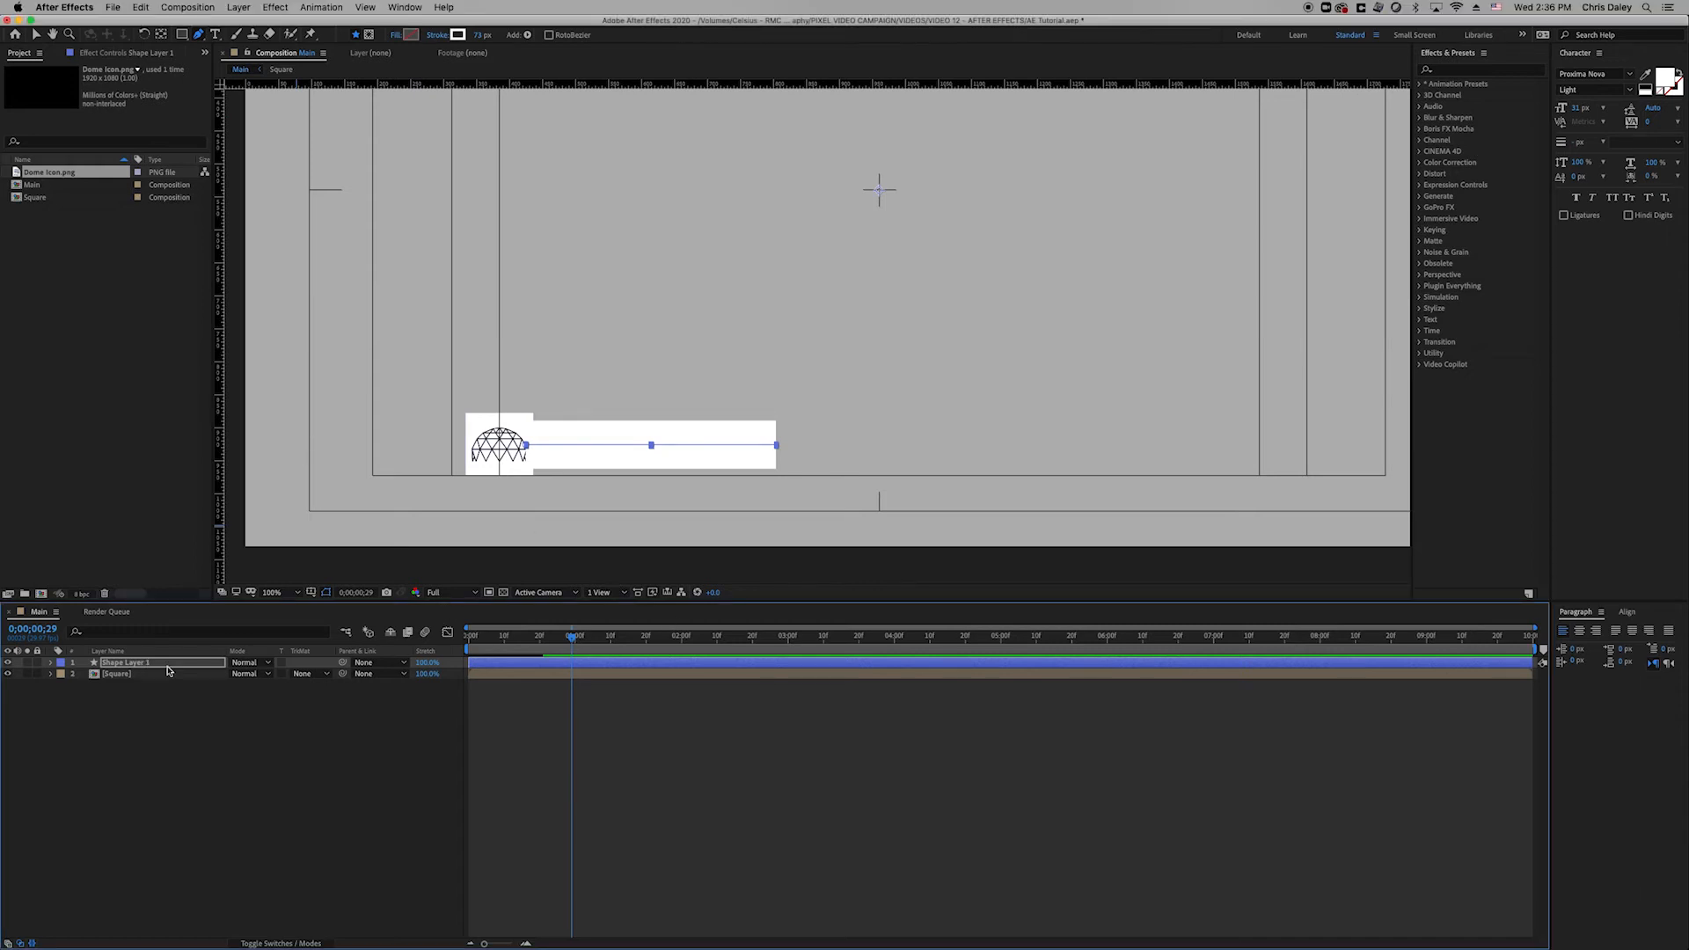
click(458, 34)
click(1358, 633)
click(1466, 596)
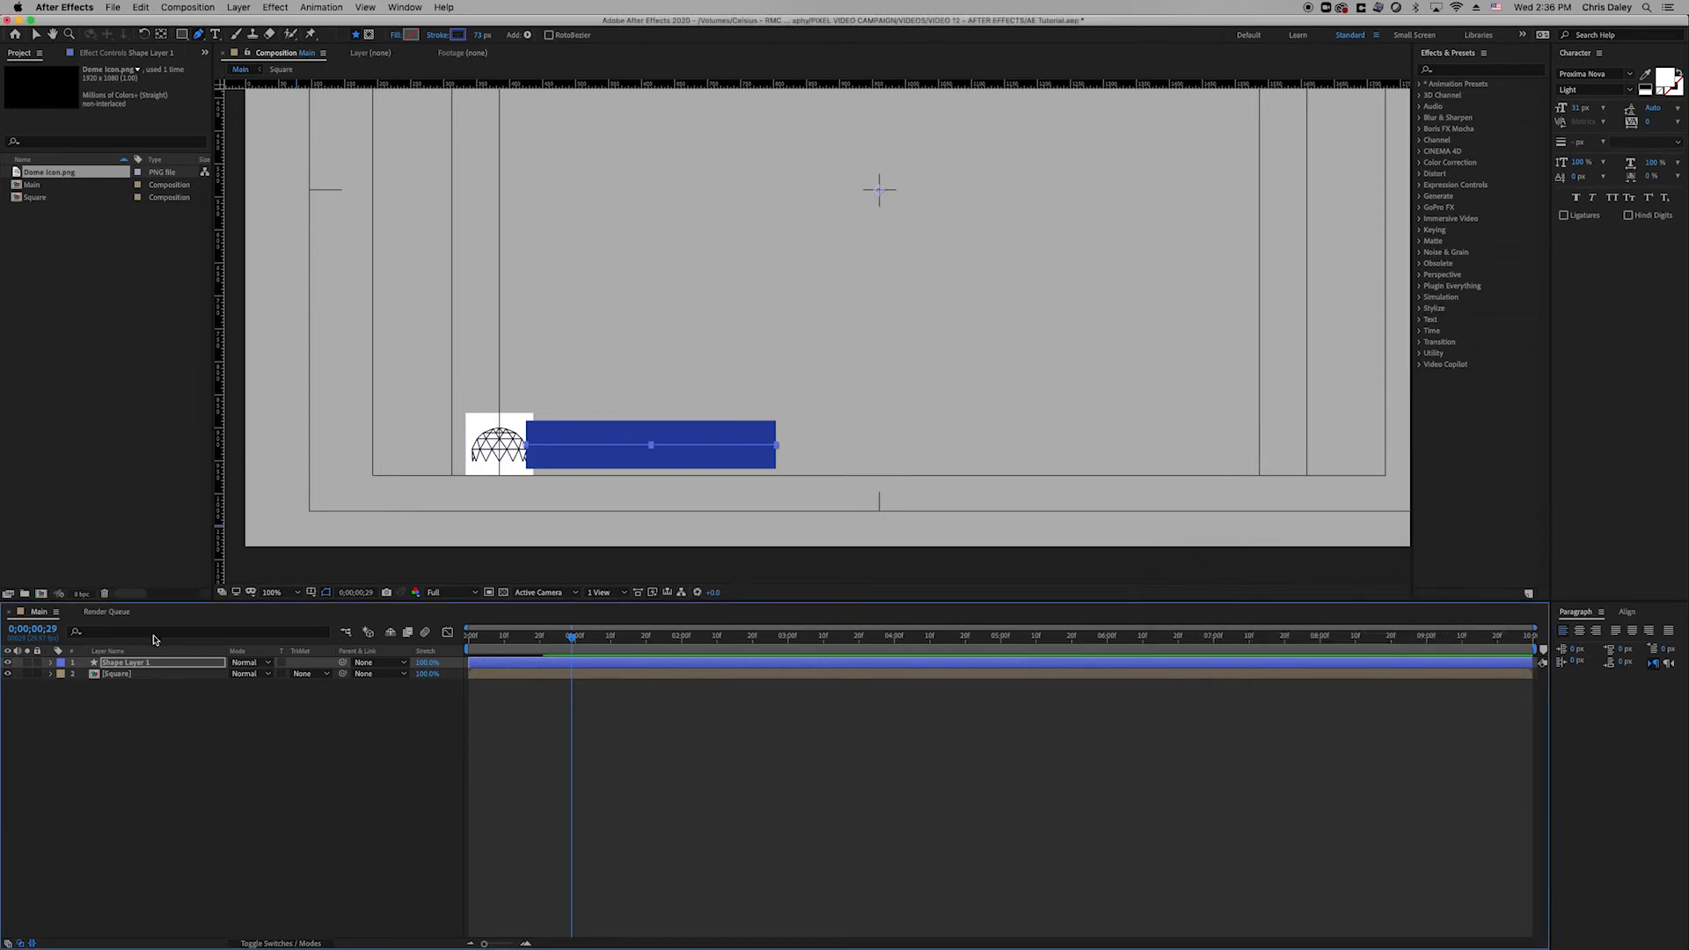
Move the bar layer below Square, nudge it up, and thin its stroke to 59 px.
drag(136, 665, 152, 698)
click(186, 723)
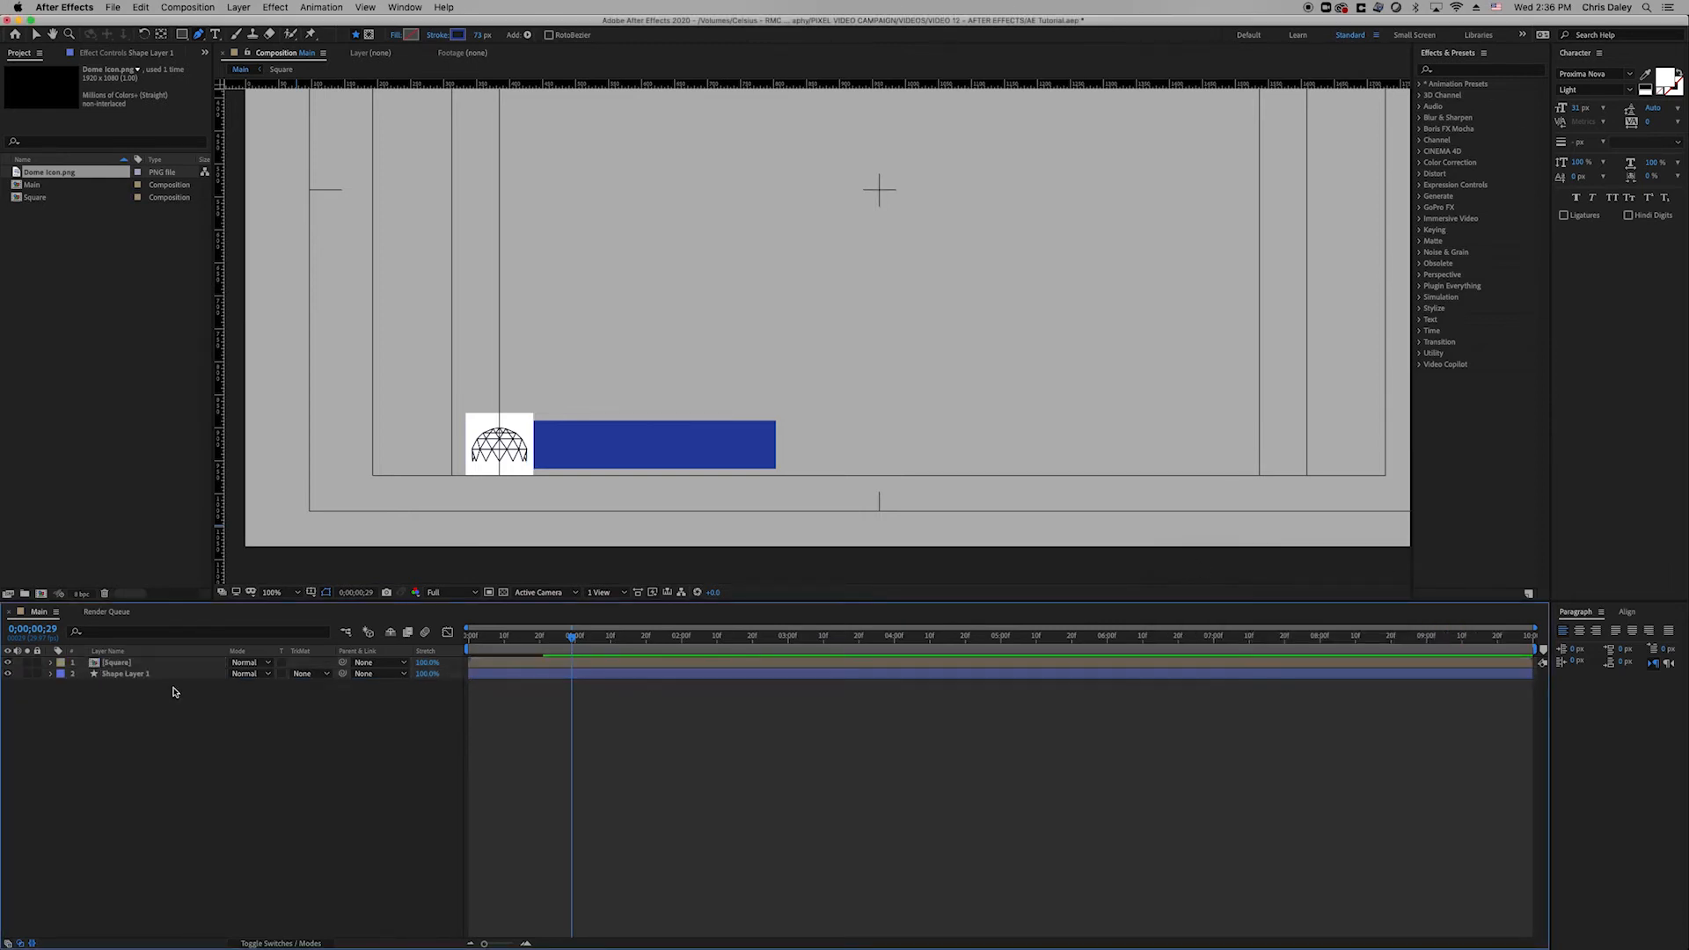
click(172, 675)
key(shift+Up)
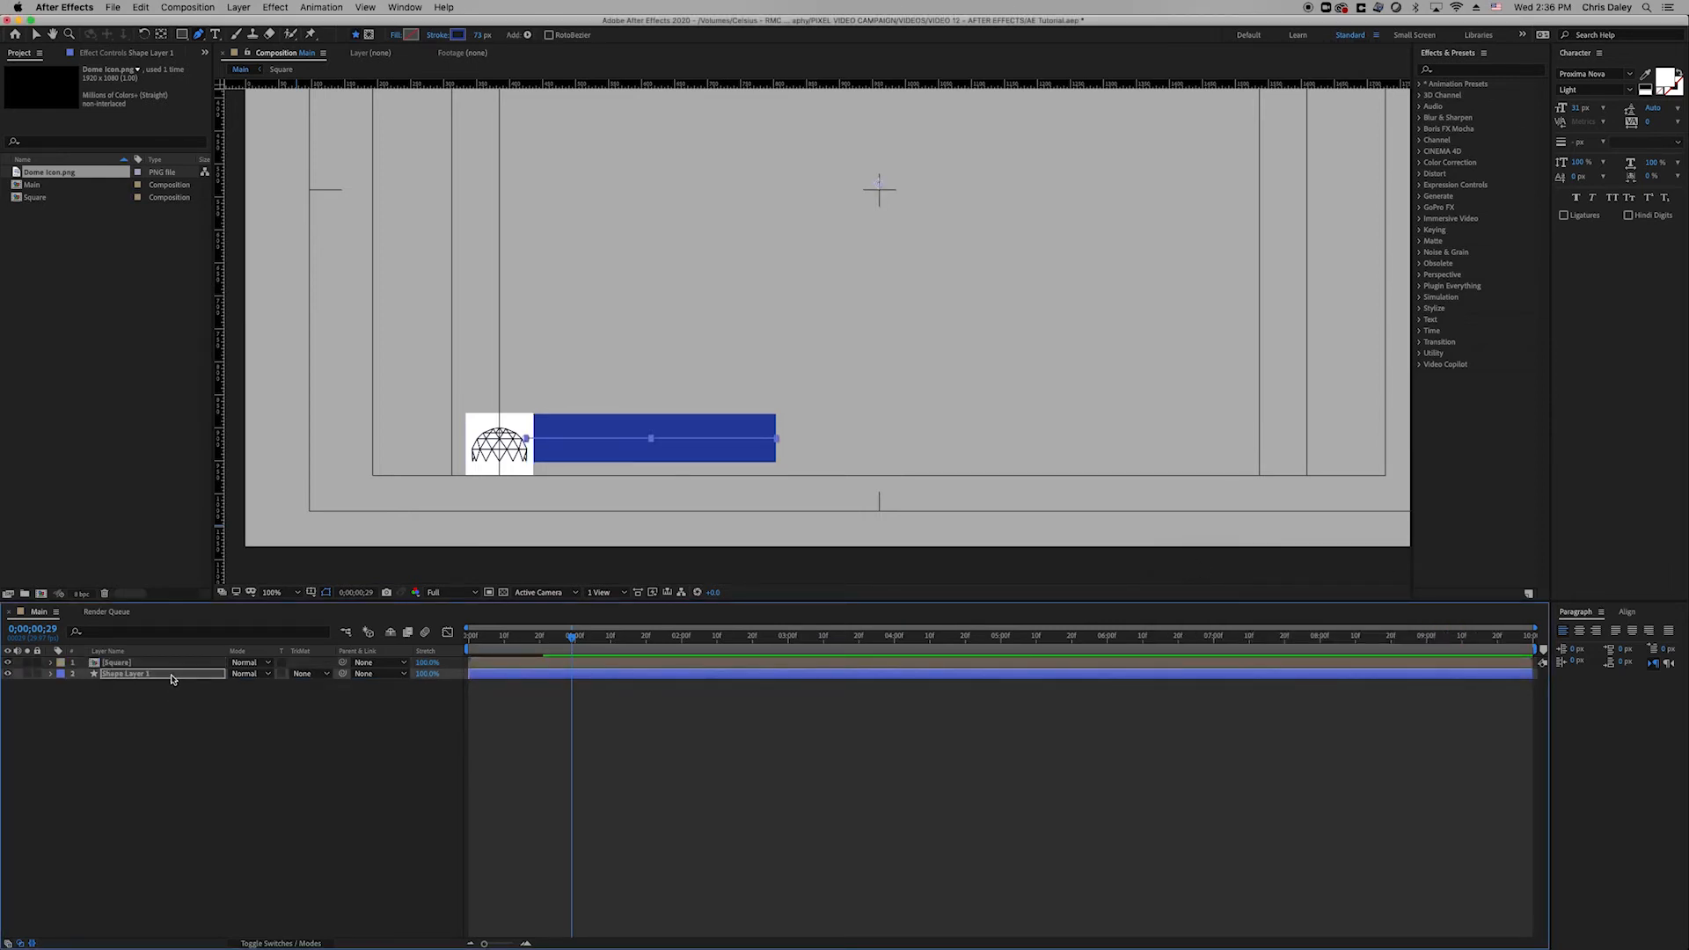
key(Up)
drag(480, 35, 471, 36)
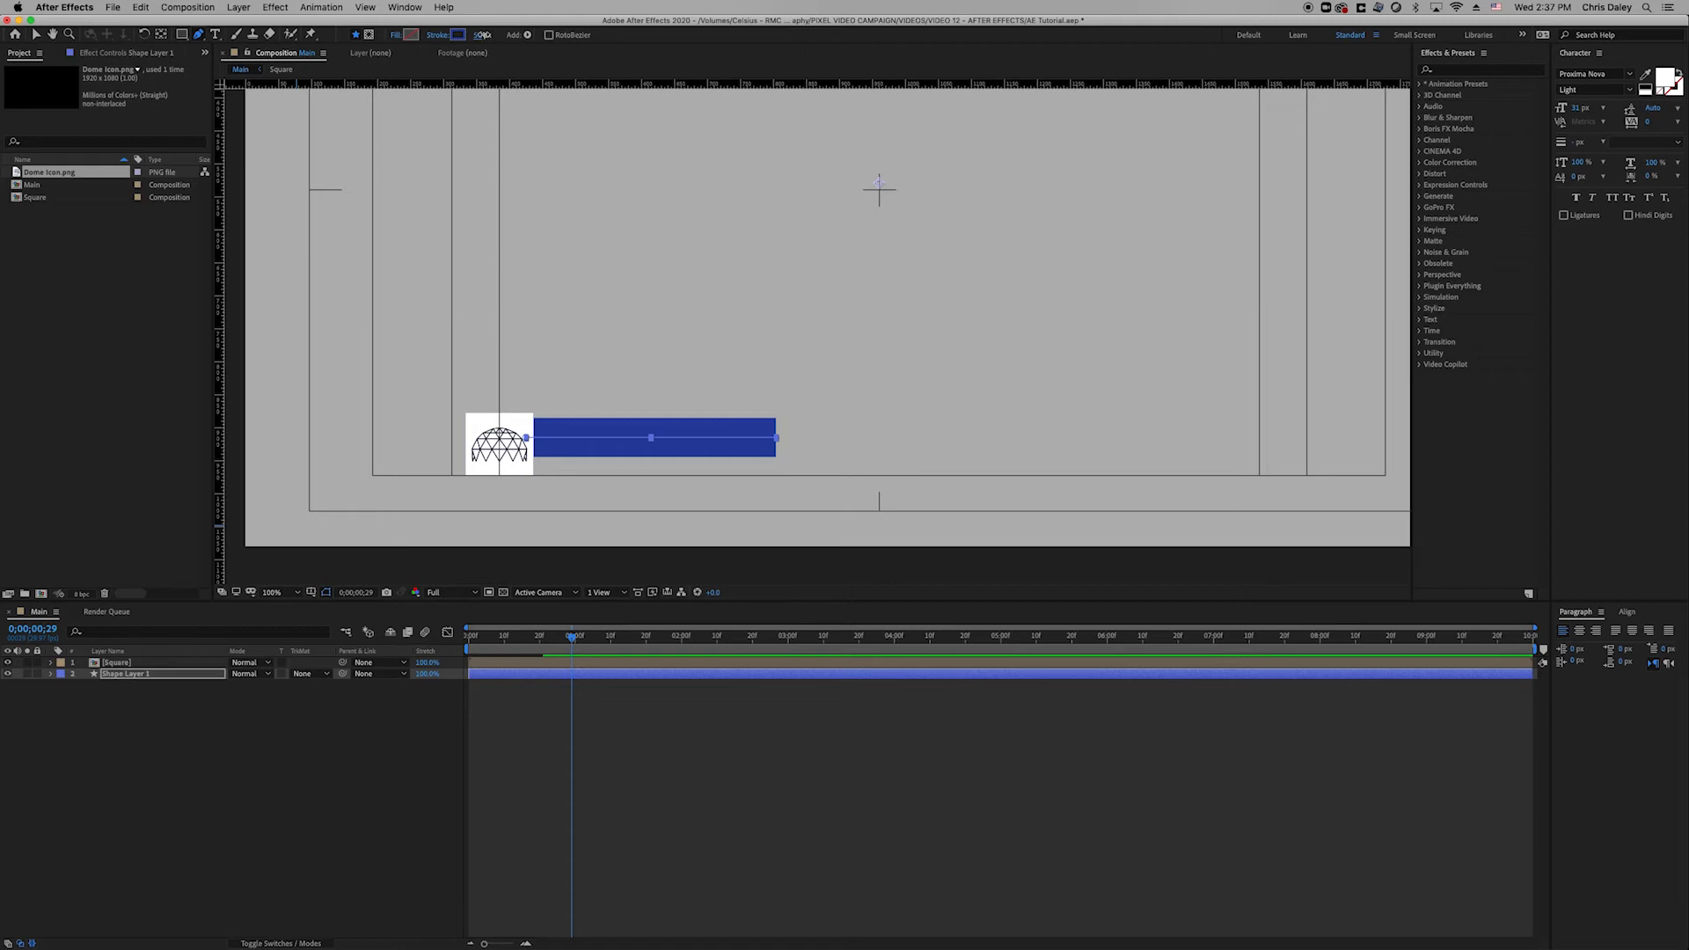
click(137, 762)
click(173, 676)
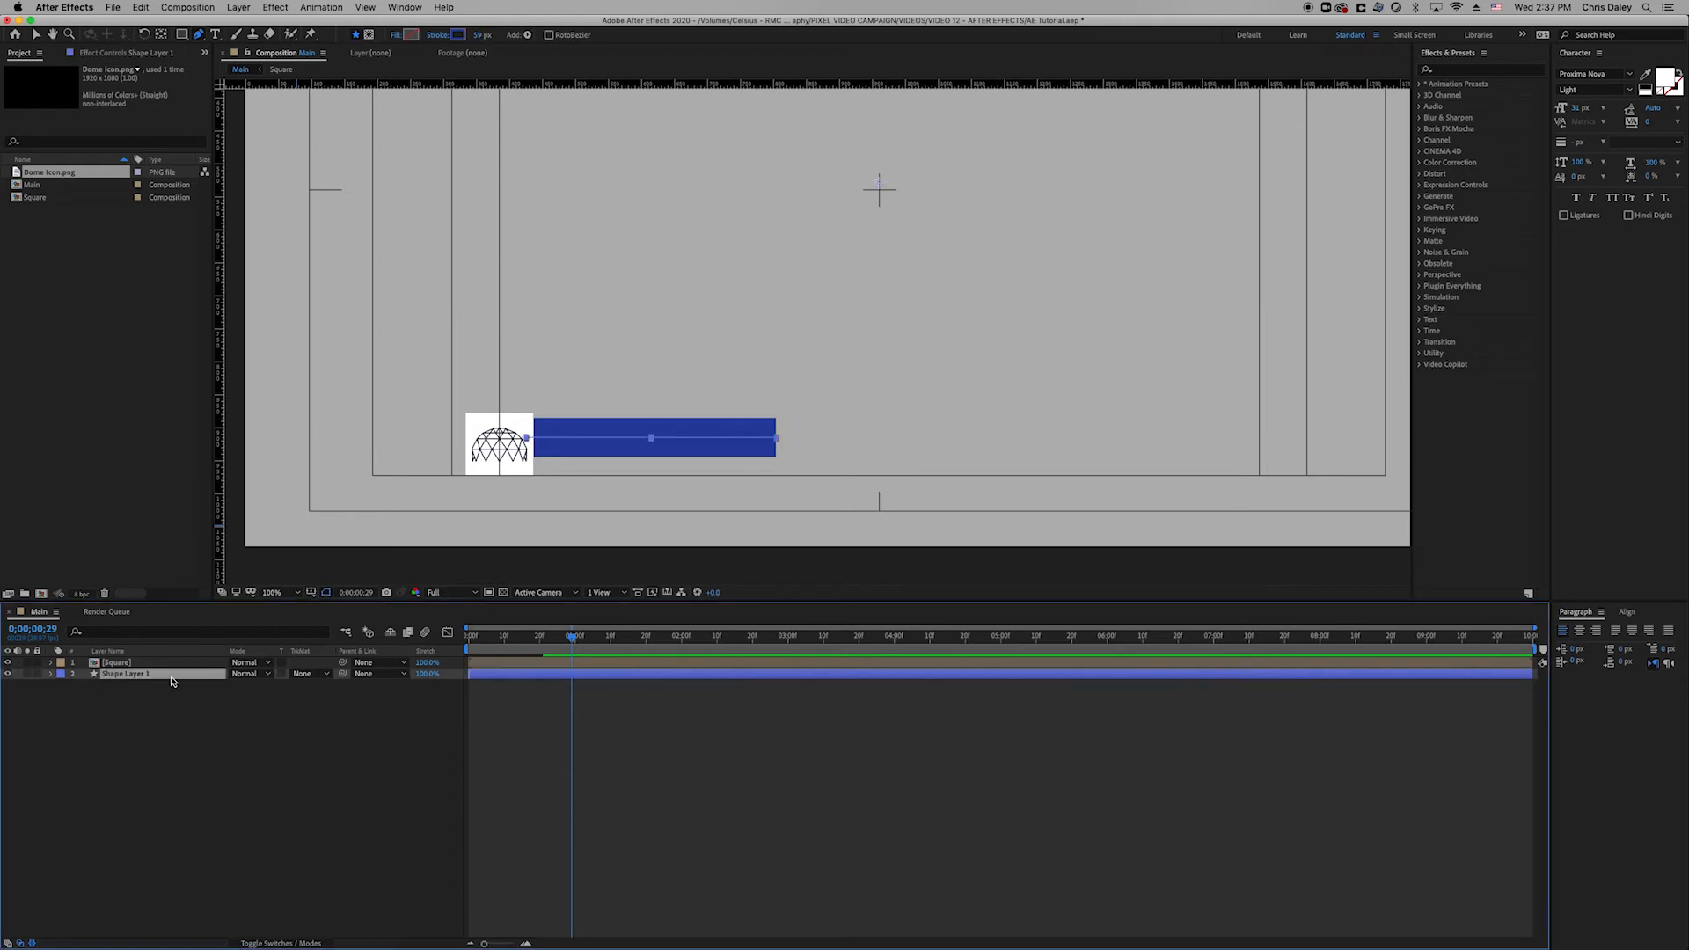
key(Up)
key(Up)
key(Up)
key(Up)
key(Up)
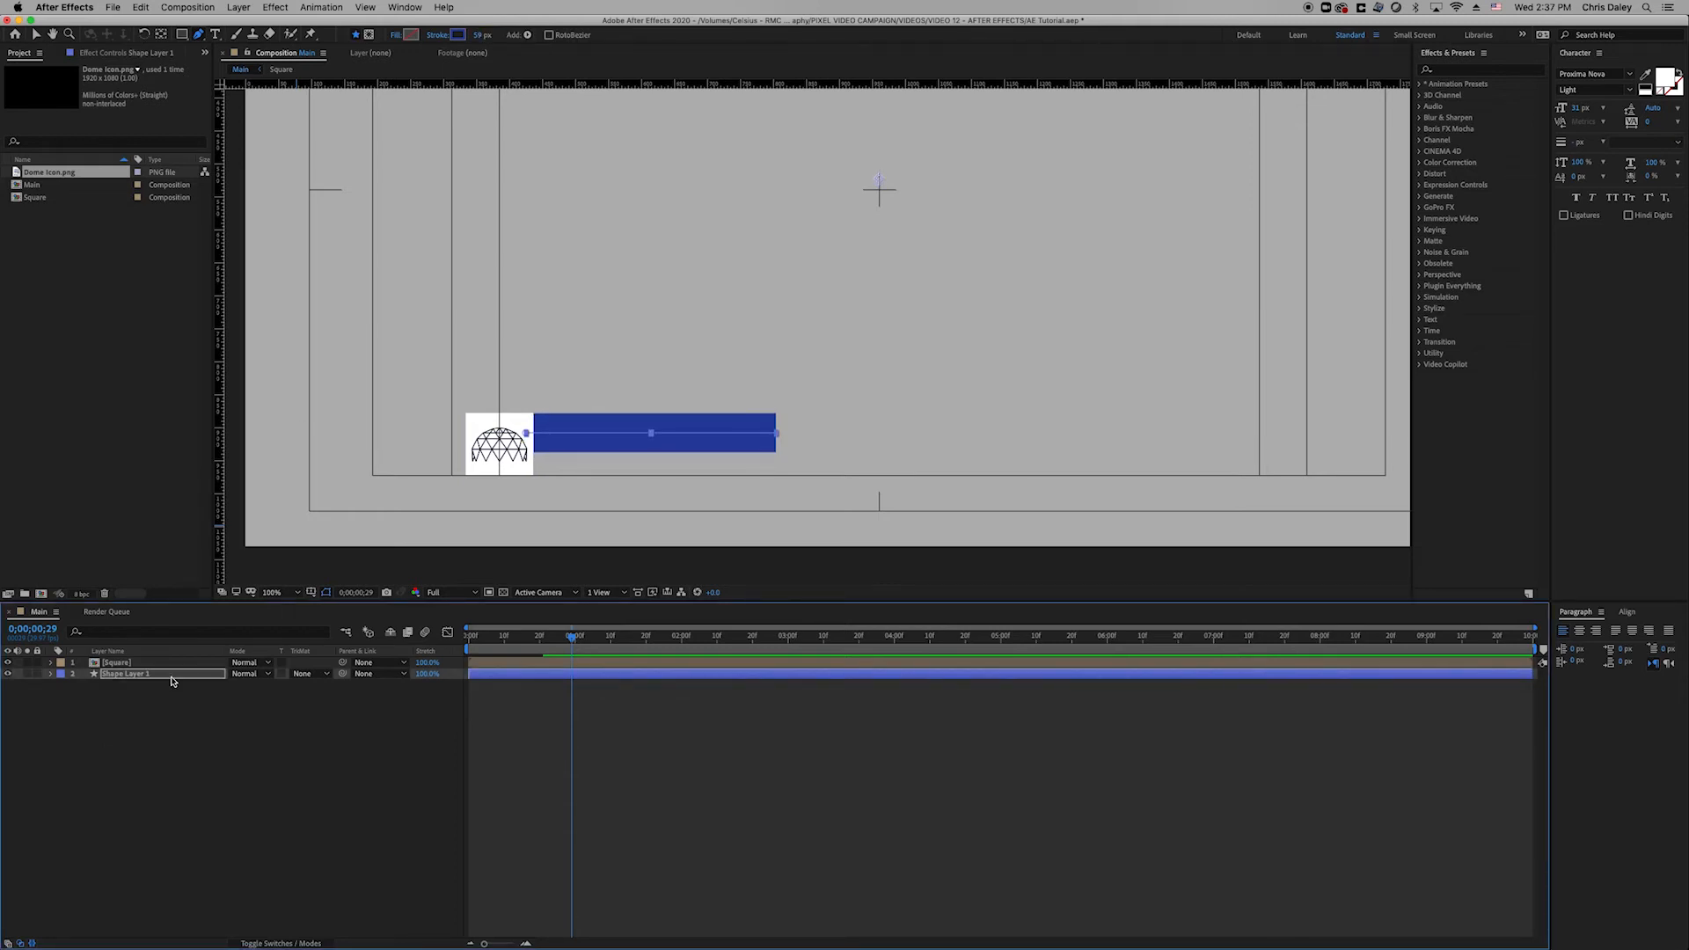
Zoom in to inspect where the bar meets the square, then preview the animation.
key(period)
drag(340, 494, 543, 433)
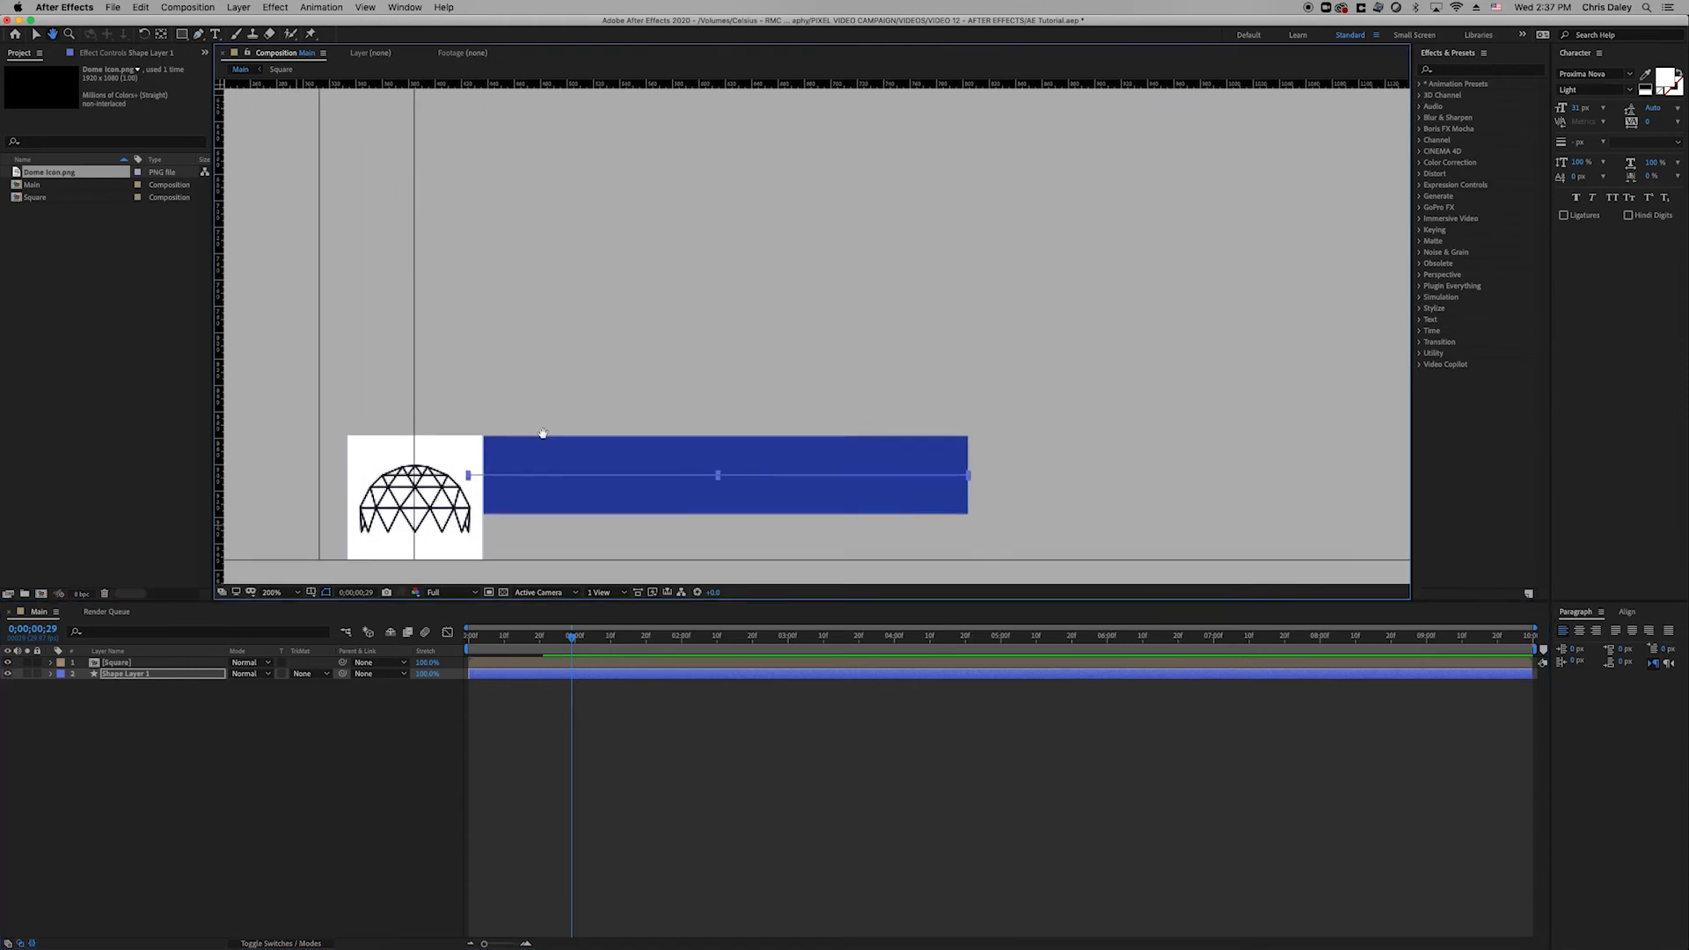
mouse_move(391, 442)
mouse_down()
mouse_move(554, 400)
mouse_move(558, 351)
mouse_up()
key(period)
key(g)
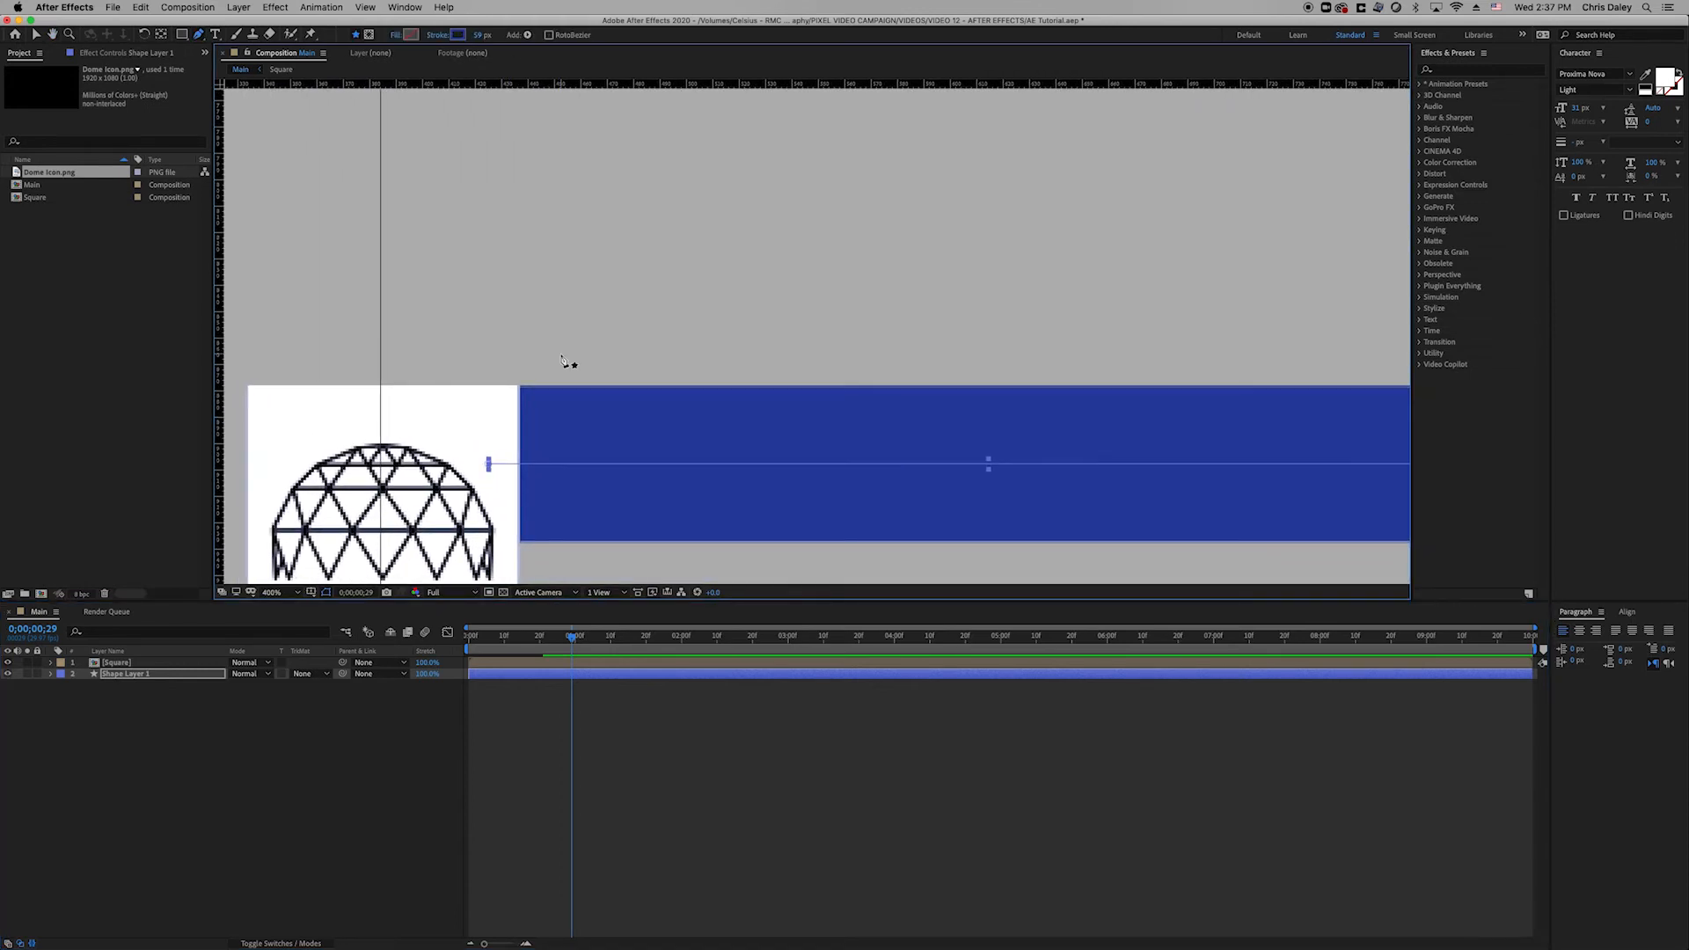
key(comma)
key(comma)
drag(777, 282, 656, 384)
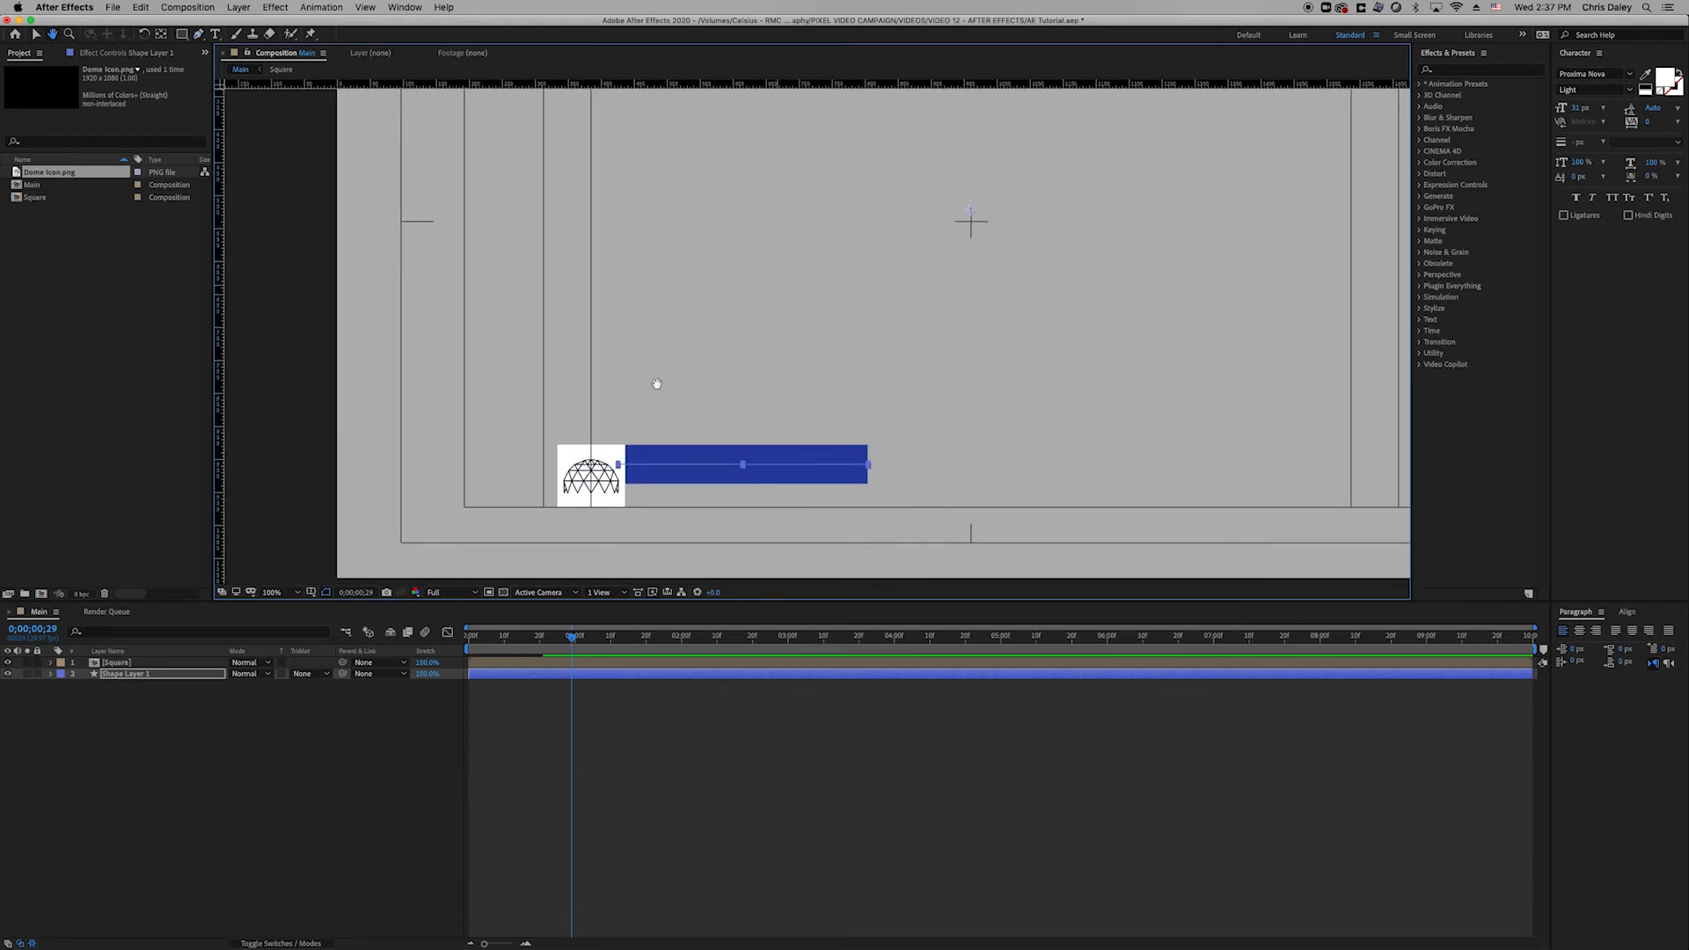
drag(524, 637, 466, 658)
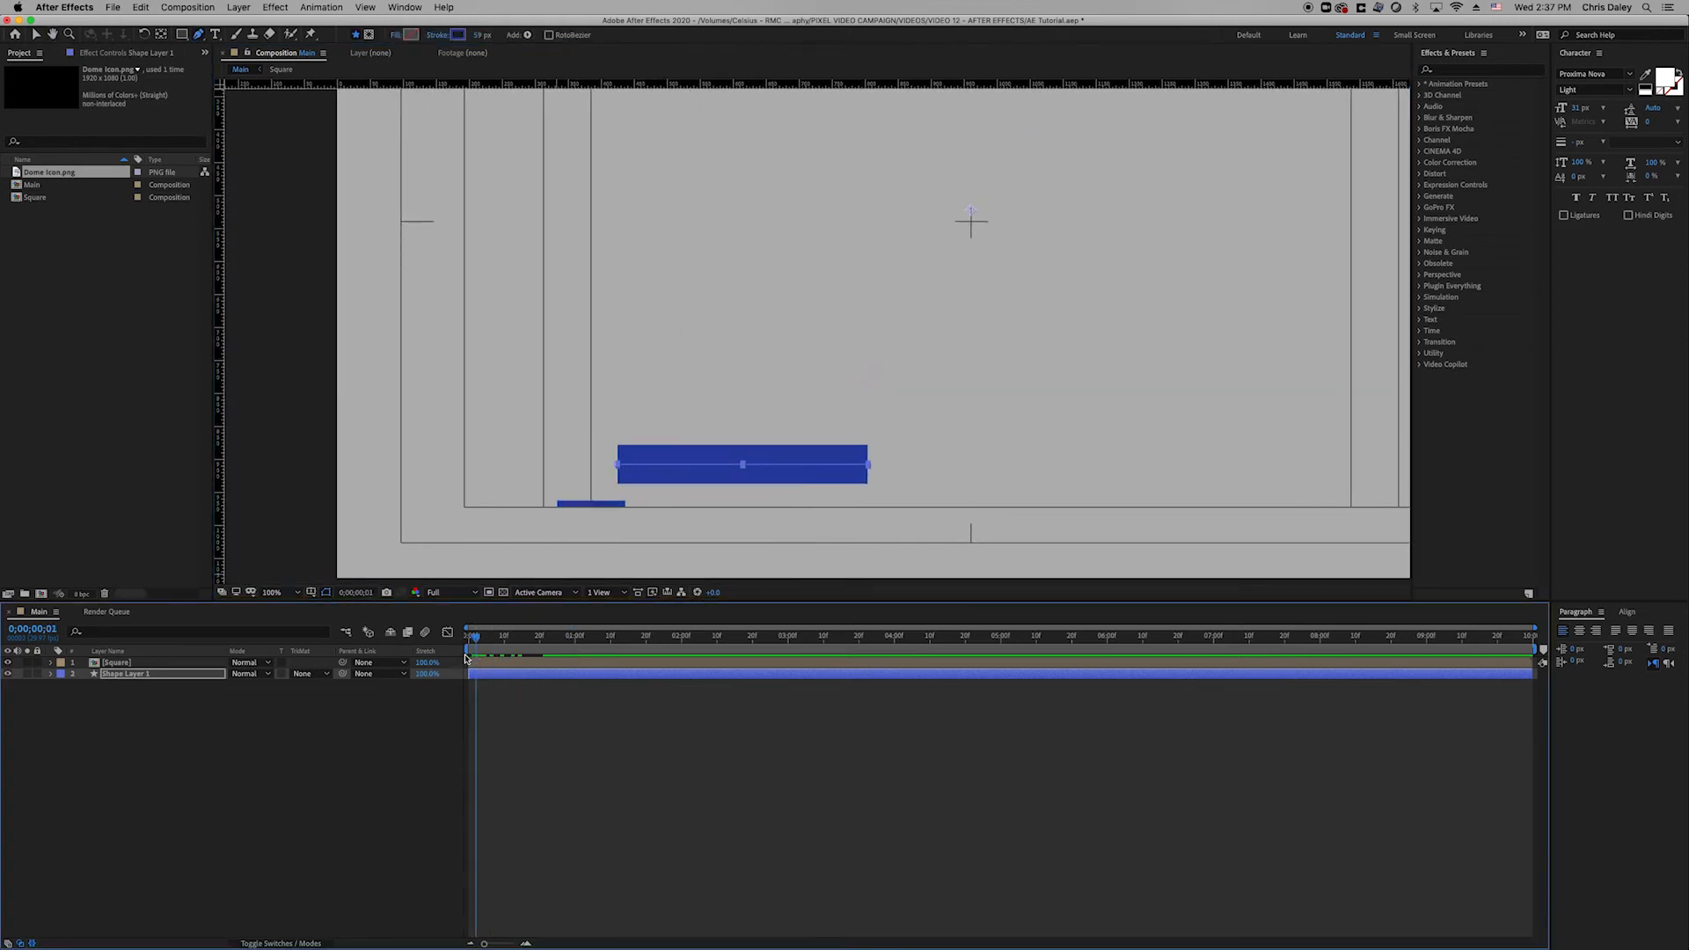
key(space)
key(space)
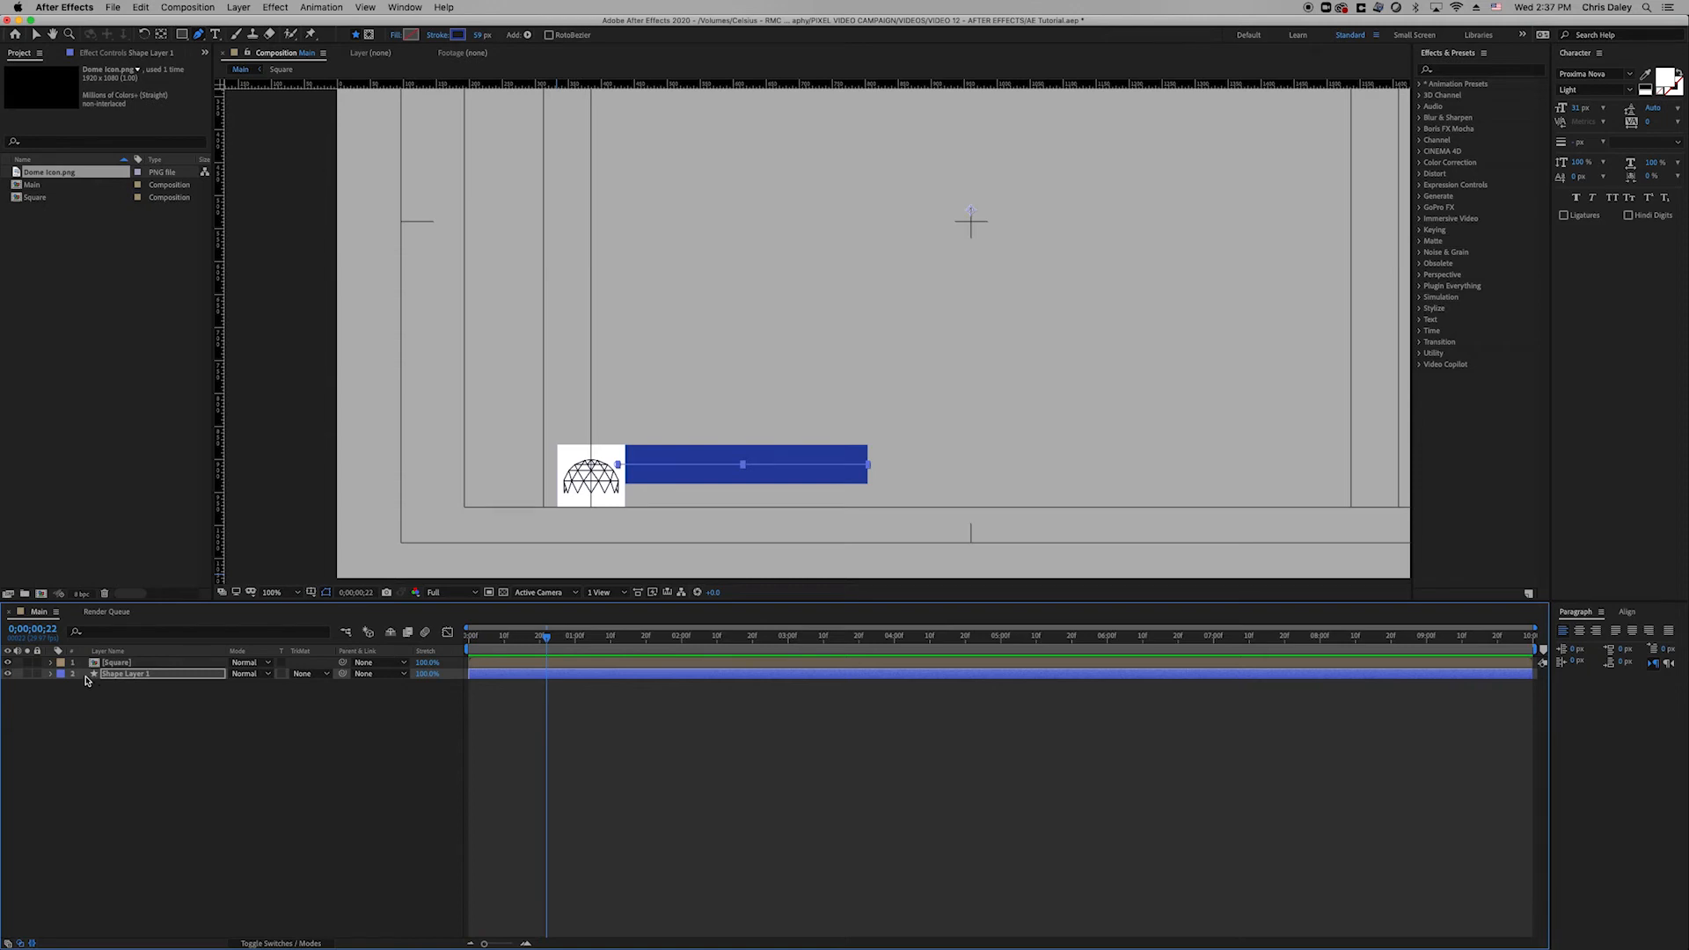
Add Trim Paths to the blue bar and set a keyframe on its End property.
click(51, 674)
click(331, 867)
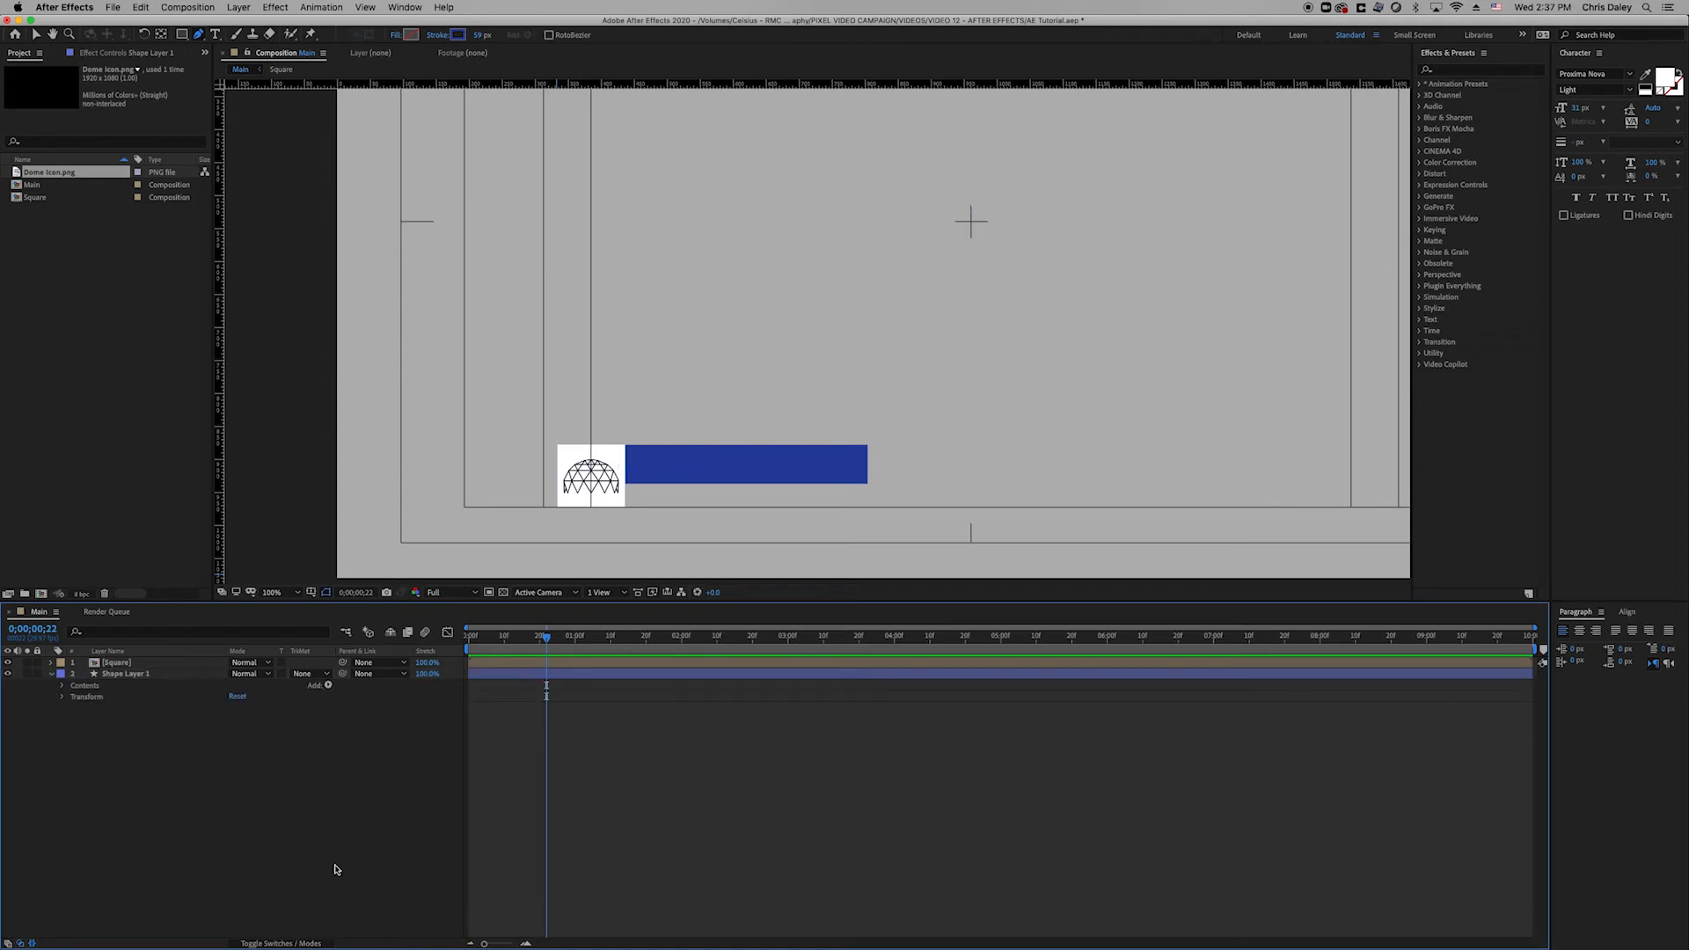
click(328, 685)
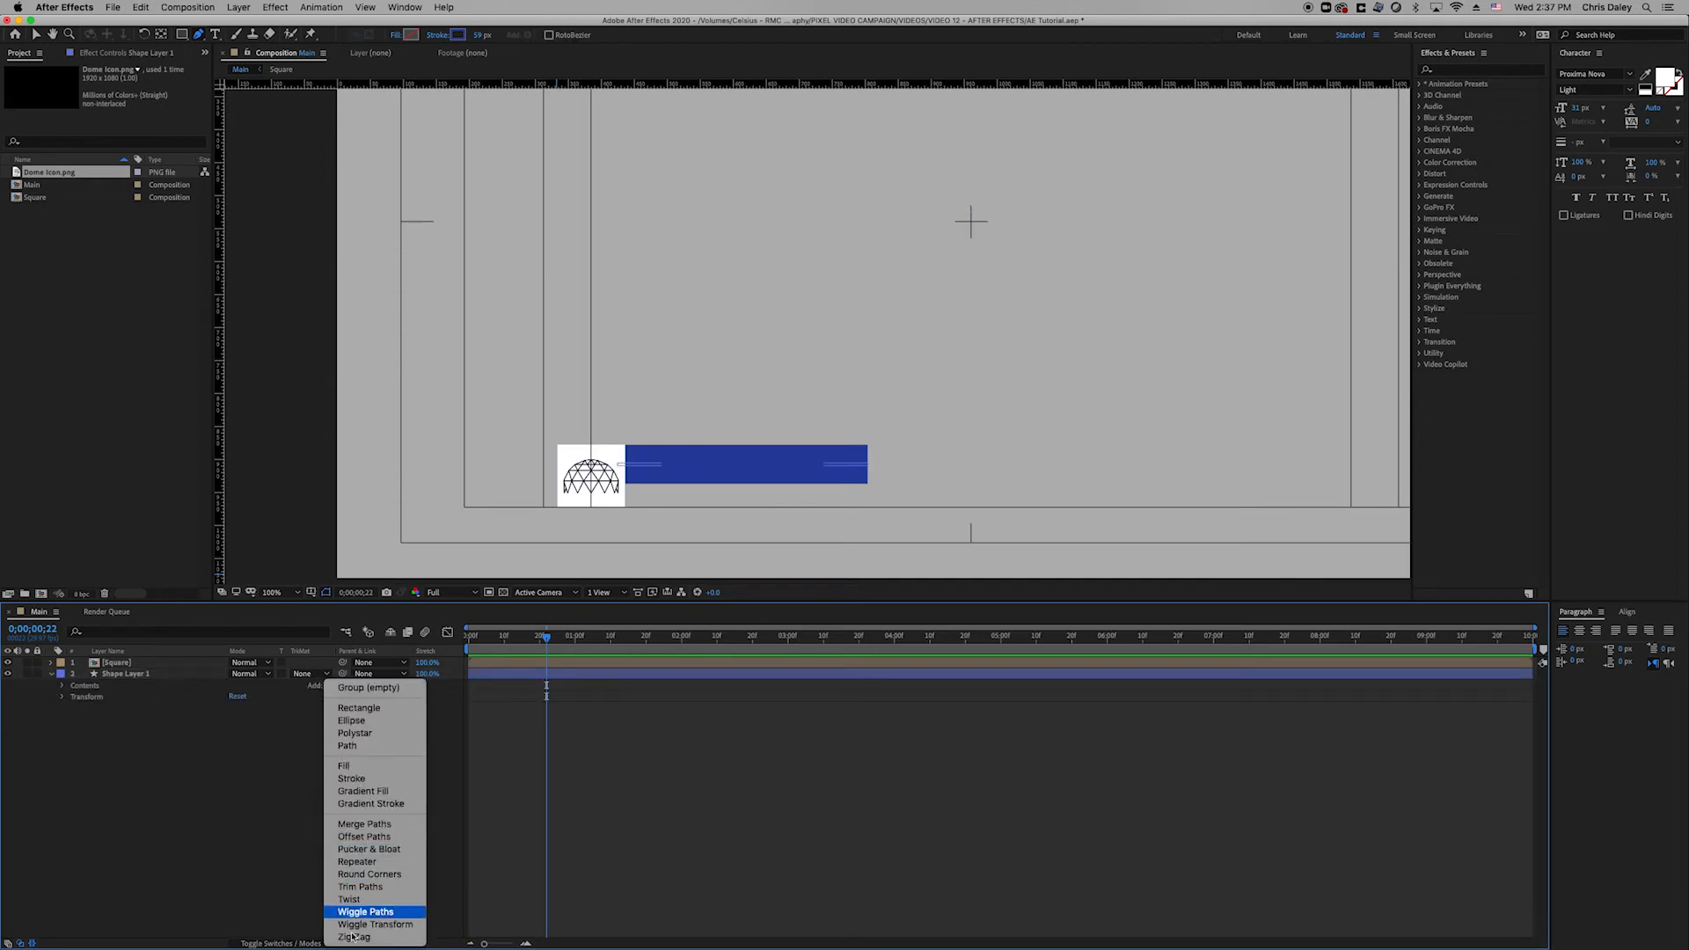
click(360, 887)
mouse_move(528, 647)
mouse_down()
mouse_move(500, 655)
mouse_move(521, 661)
mouse_up()
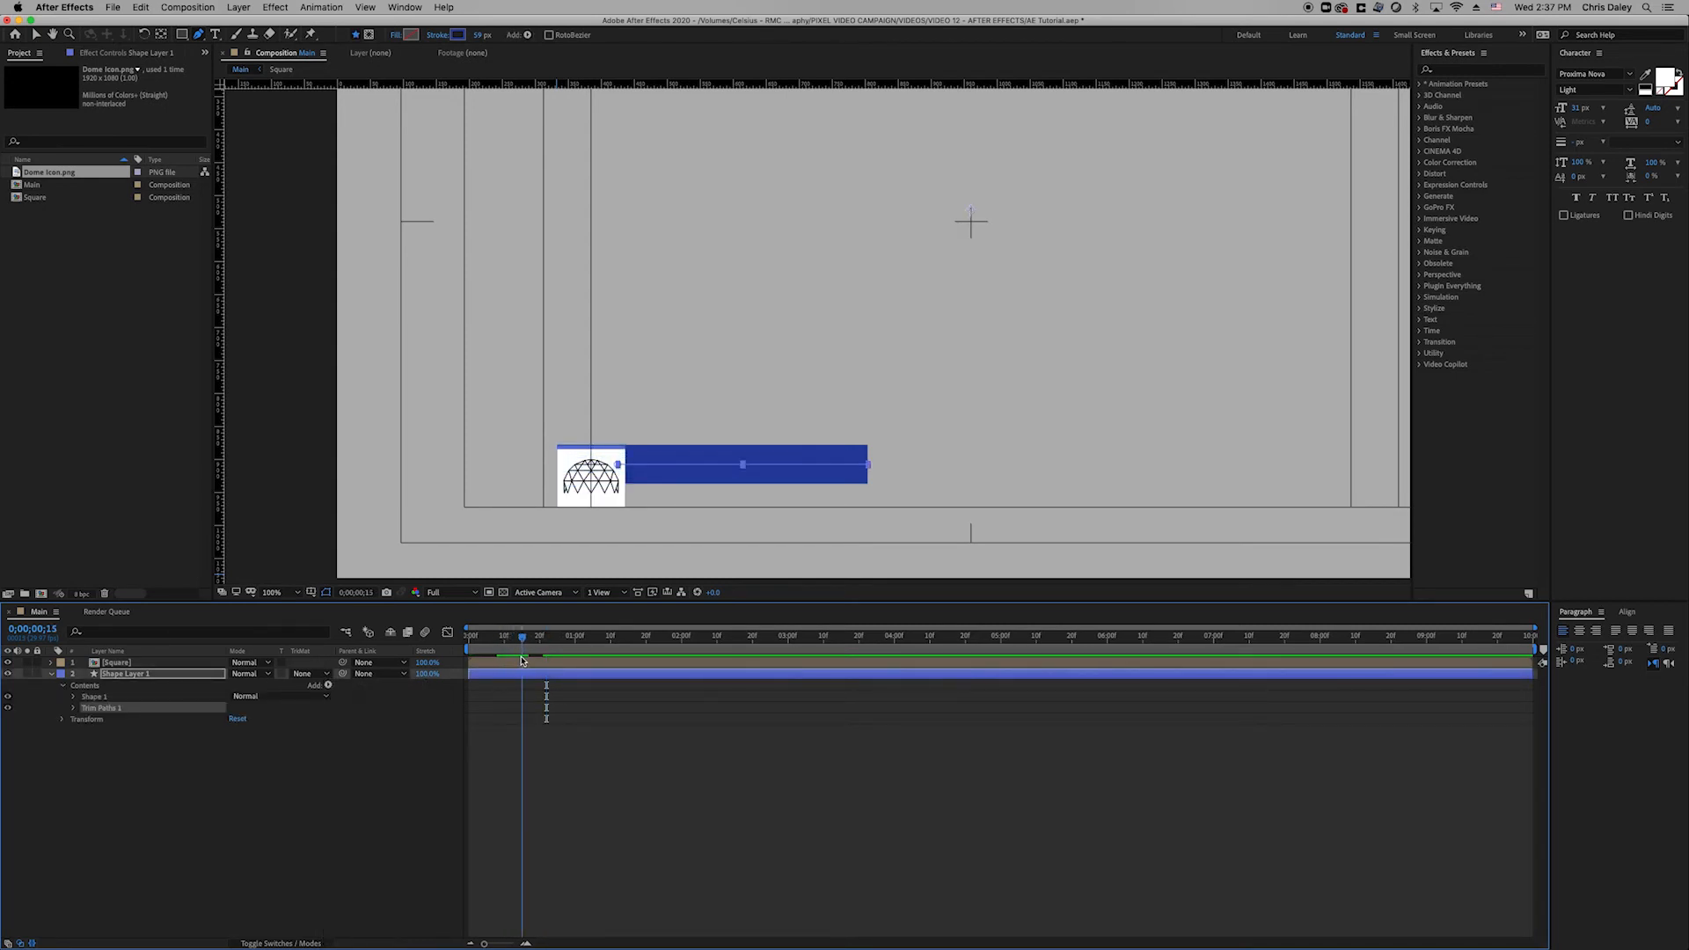
click(73, 709)
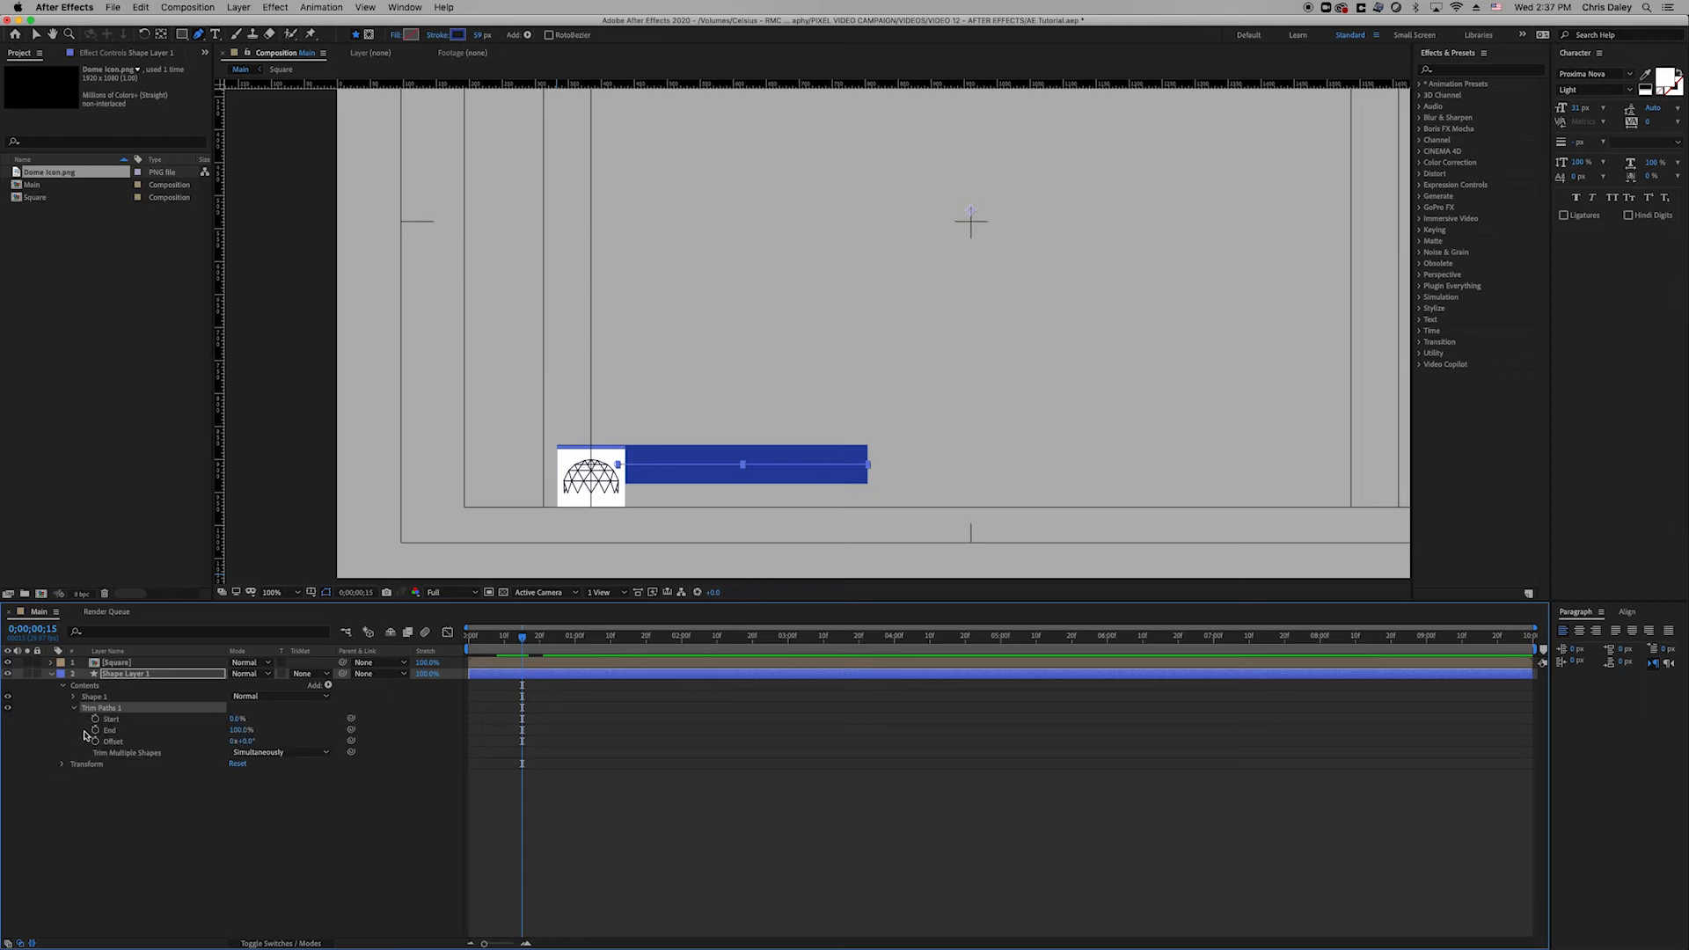
click(95, 731)
Add a later End keyframe, set the first End keyframe to 0%, and preview.
drag(525, 639, 579, 662)
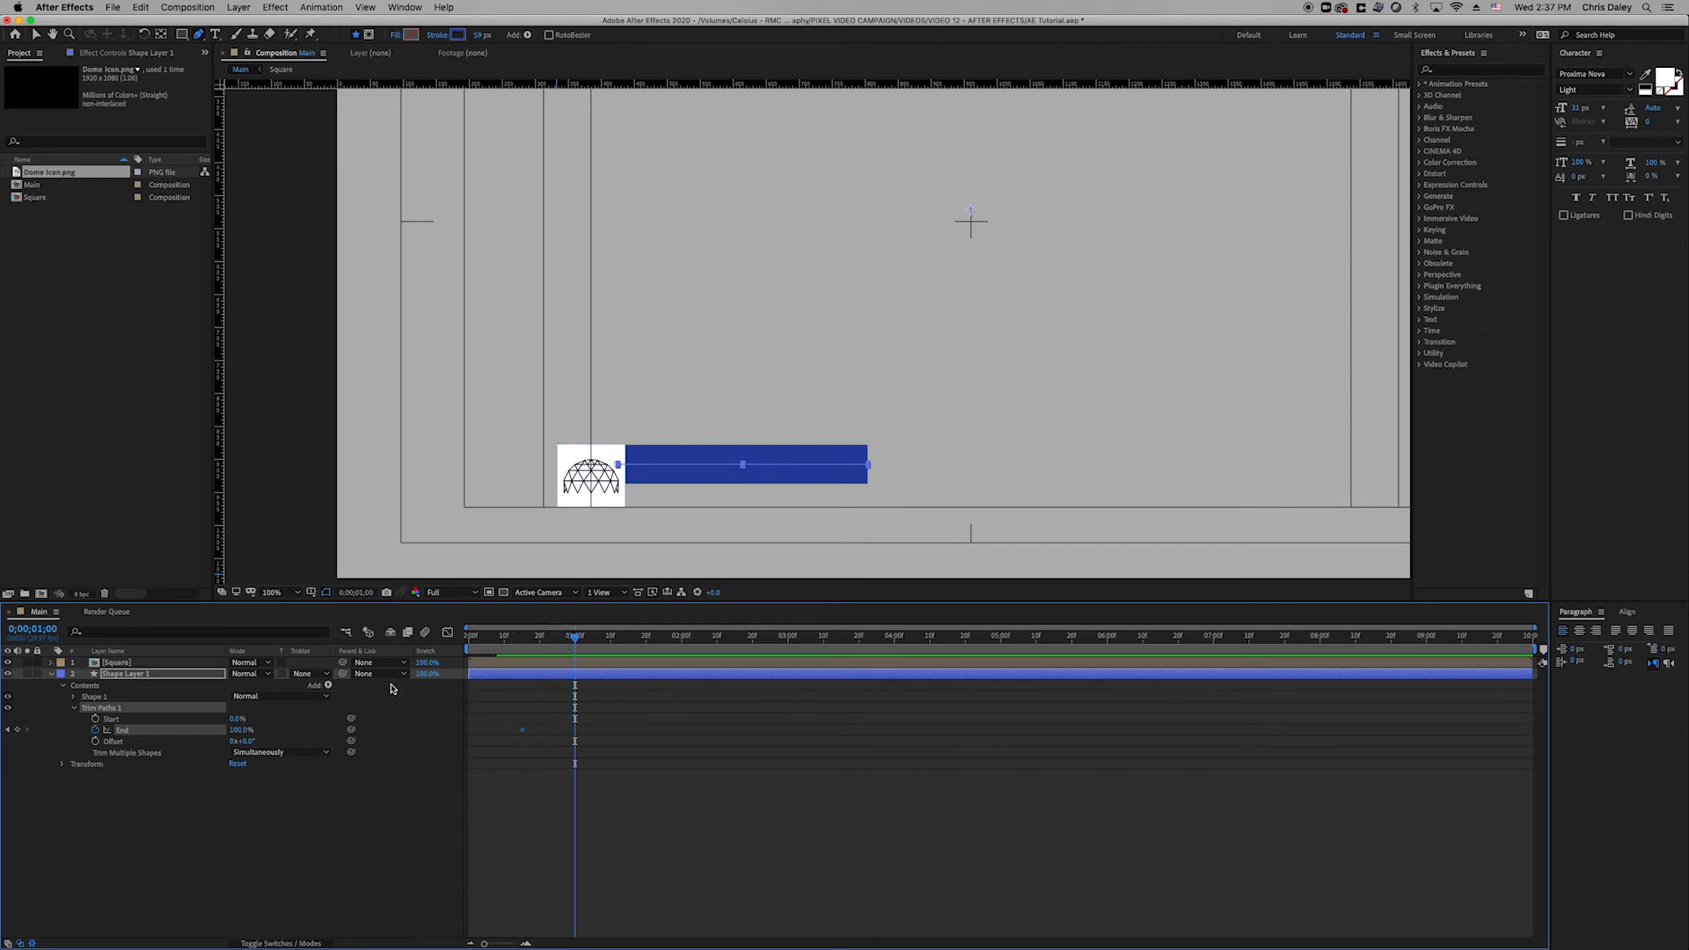
click(8, 730)
click(239, 730)
text(0)
key(Return)
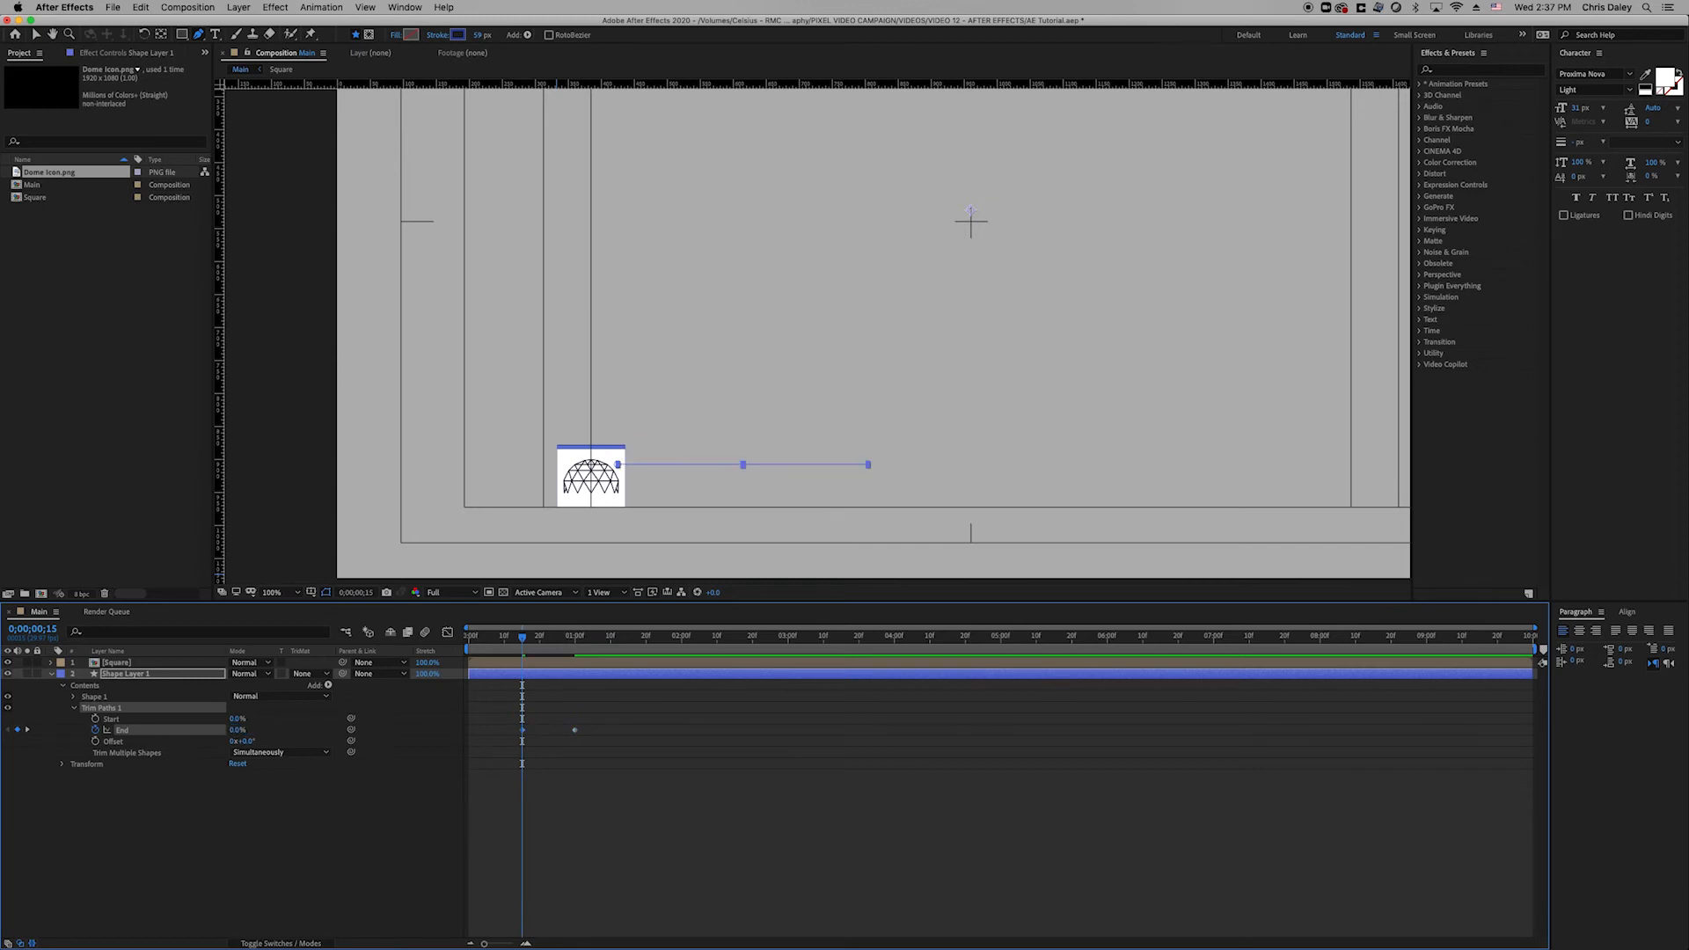
click(649, 826)
key(space)
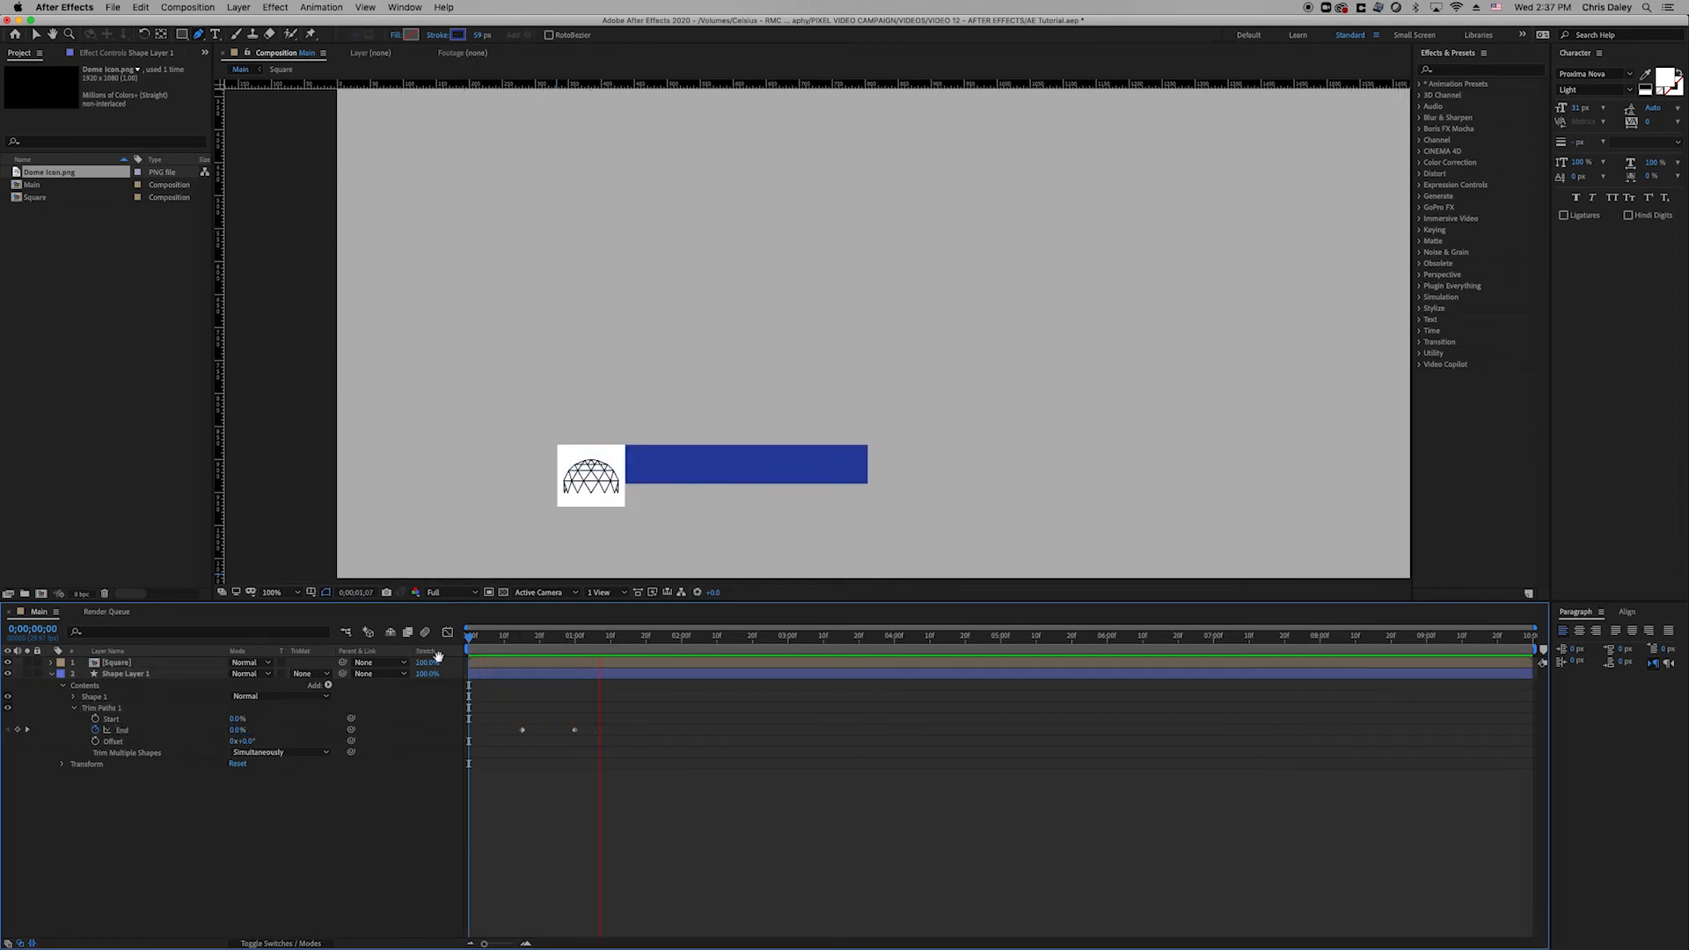
key(space)
Apply Easy Ease to both End keyframes.
drag(588, 712, 499, 741)
right_click(573, 737)
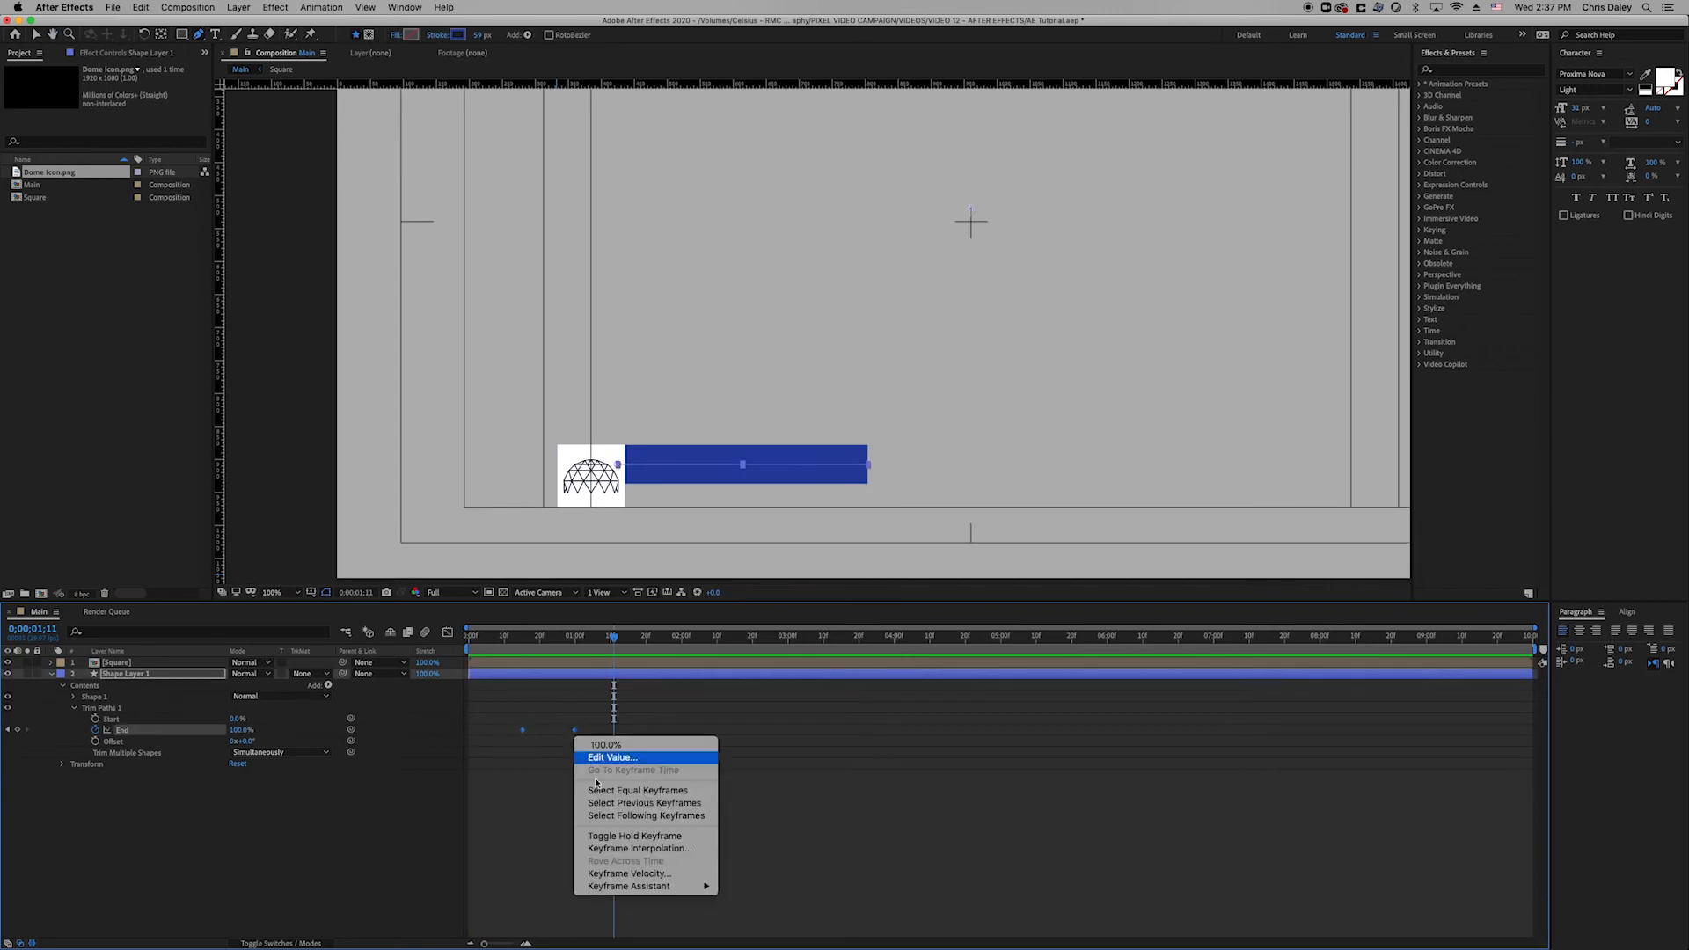
mouse_move(664, 893)
click(766, 864)
click(693, 837)
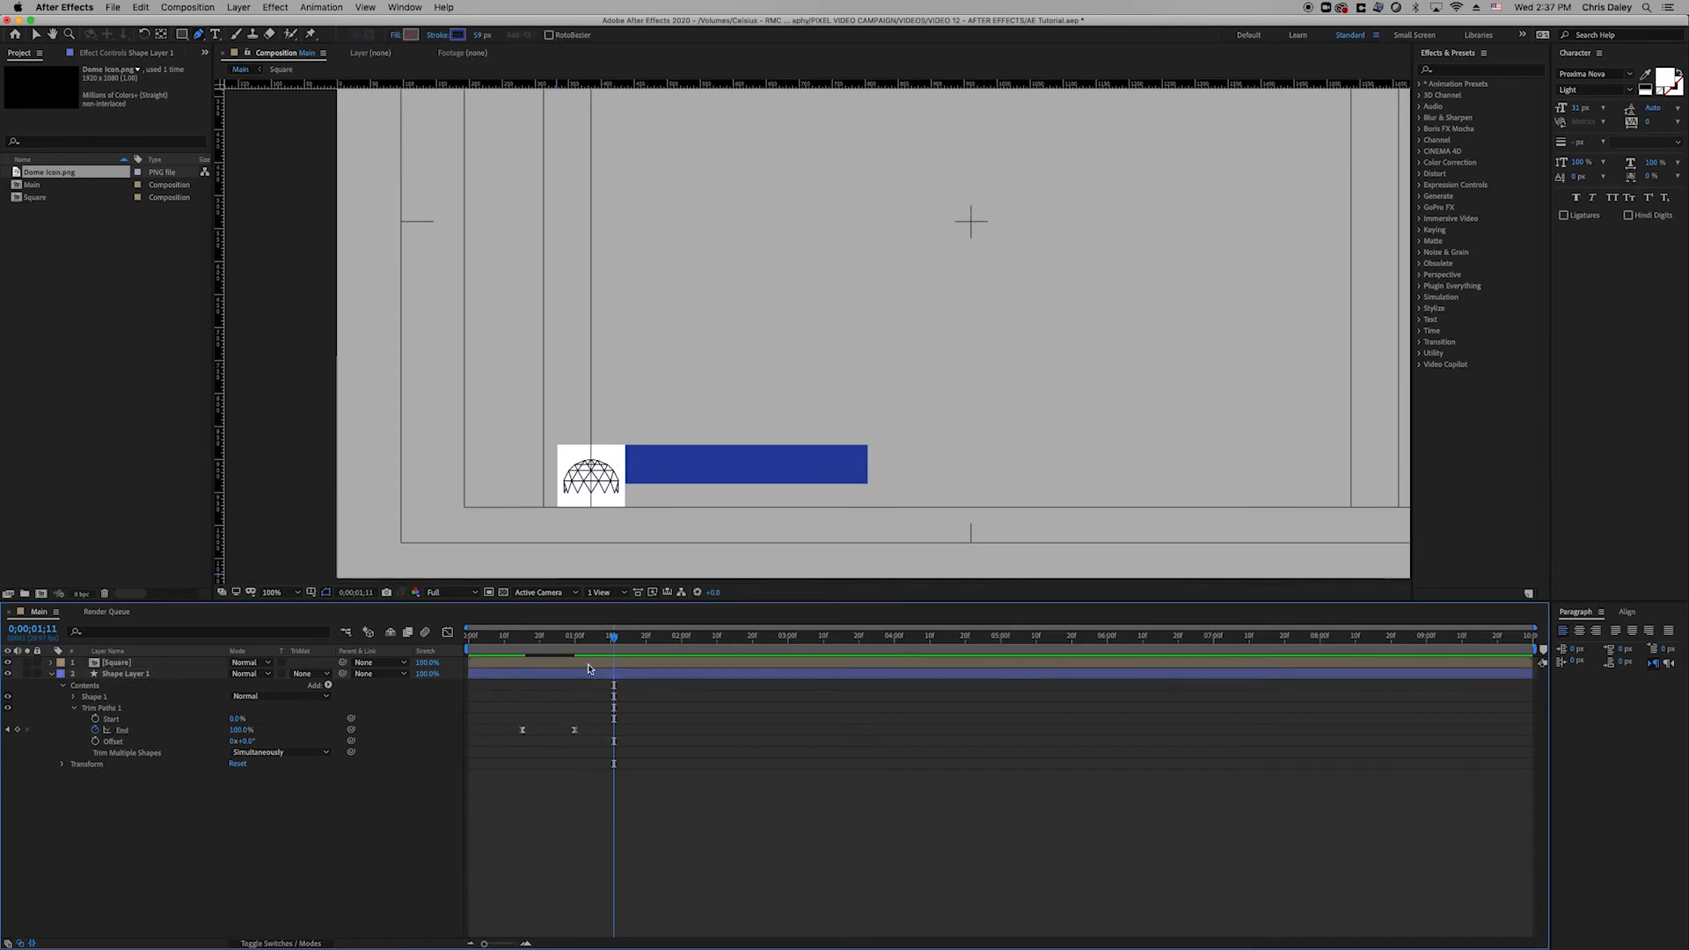
In the speed graph, drag End's influence handle so the bar starts fast and eases out.
click(575, 637)
click(577, 739)
click(575, 730)
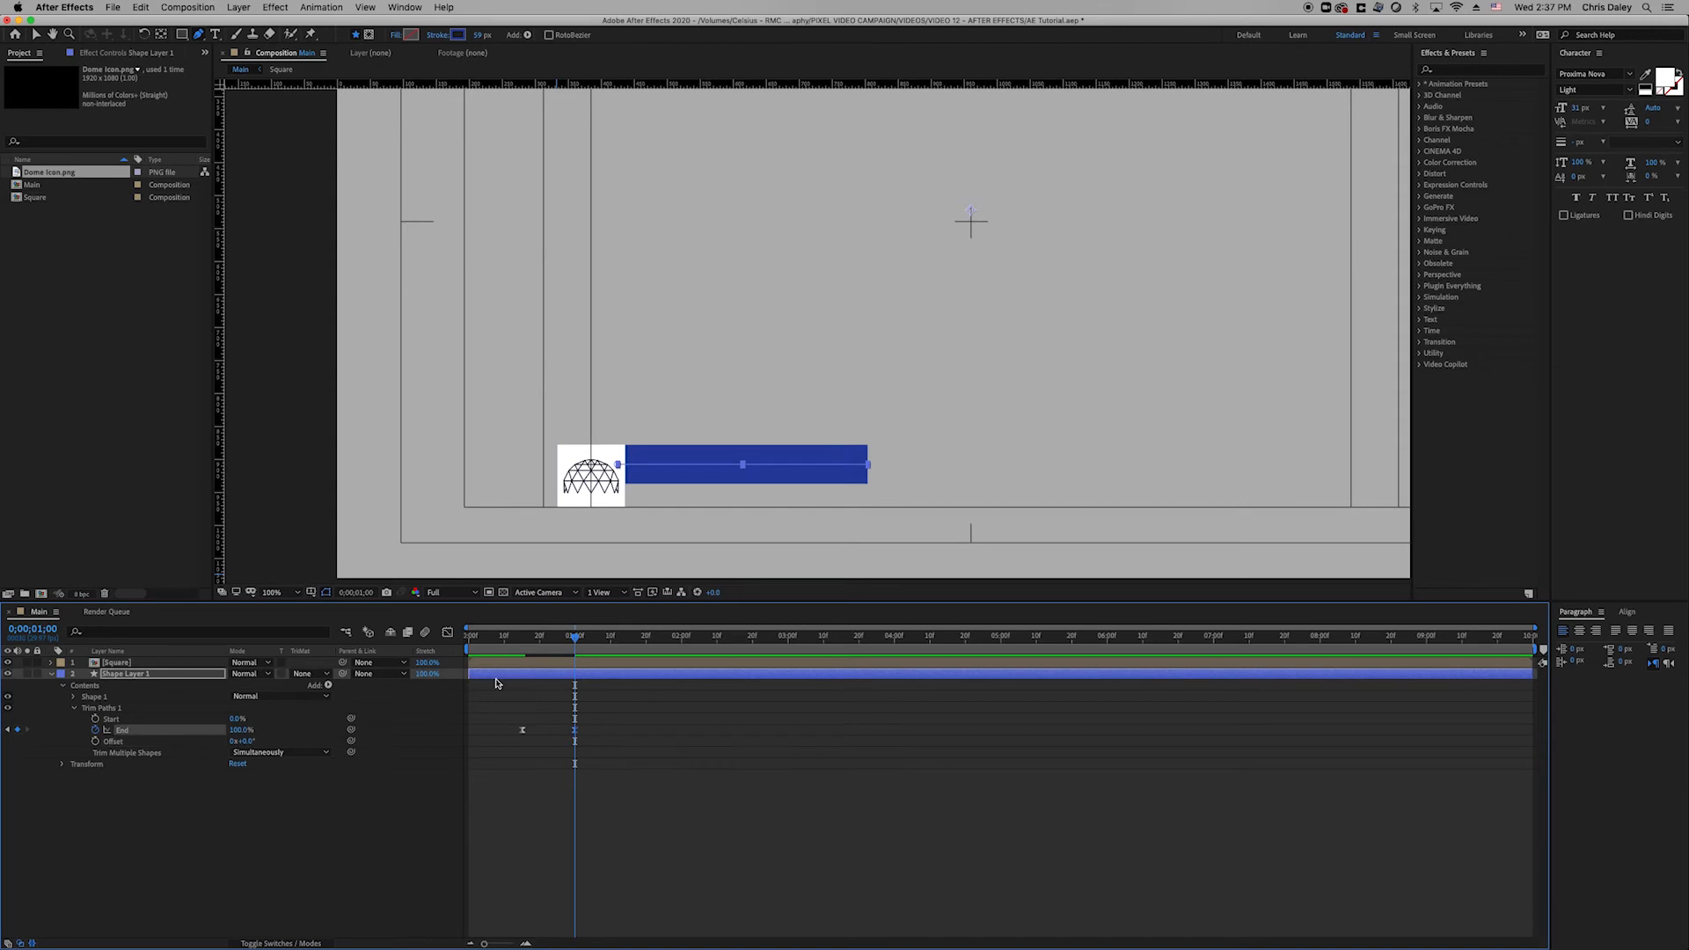
click(447, 633)
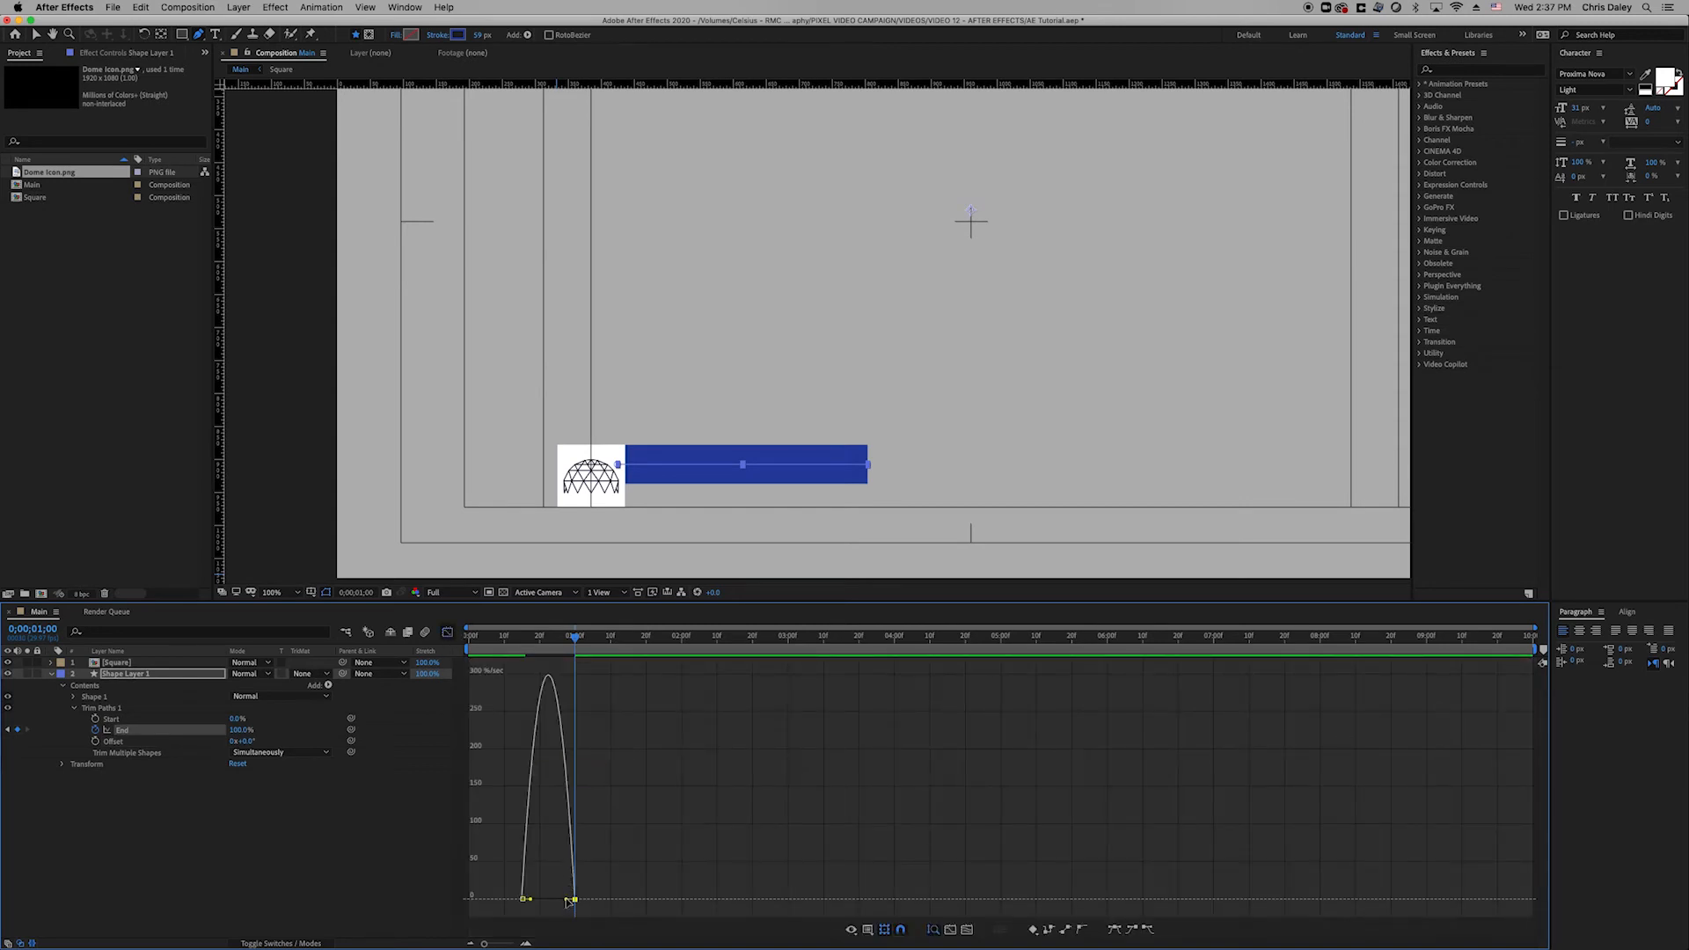
drag(568, 901, 528, 903)
click(448, 633)
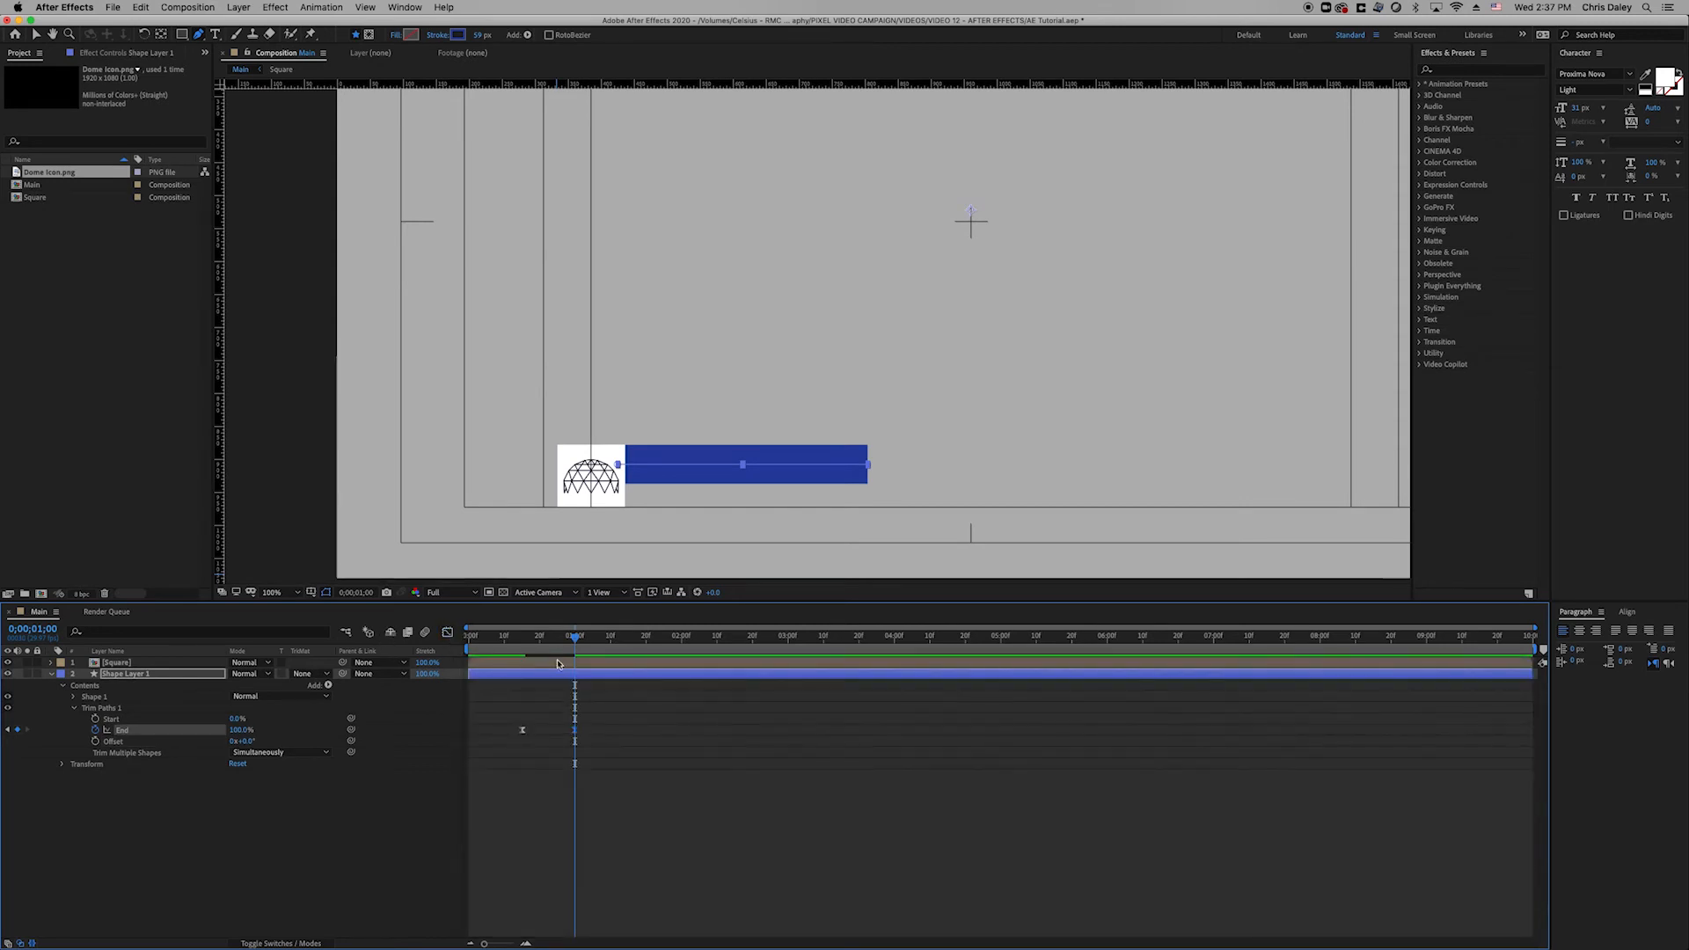
drag(555, 636, 469, 636)
key(space)
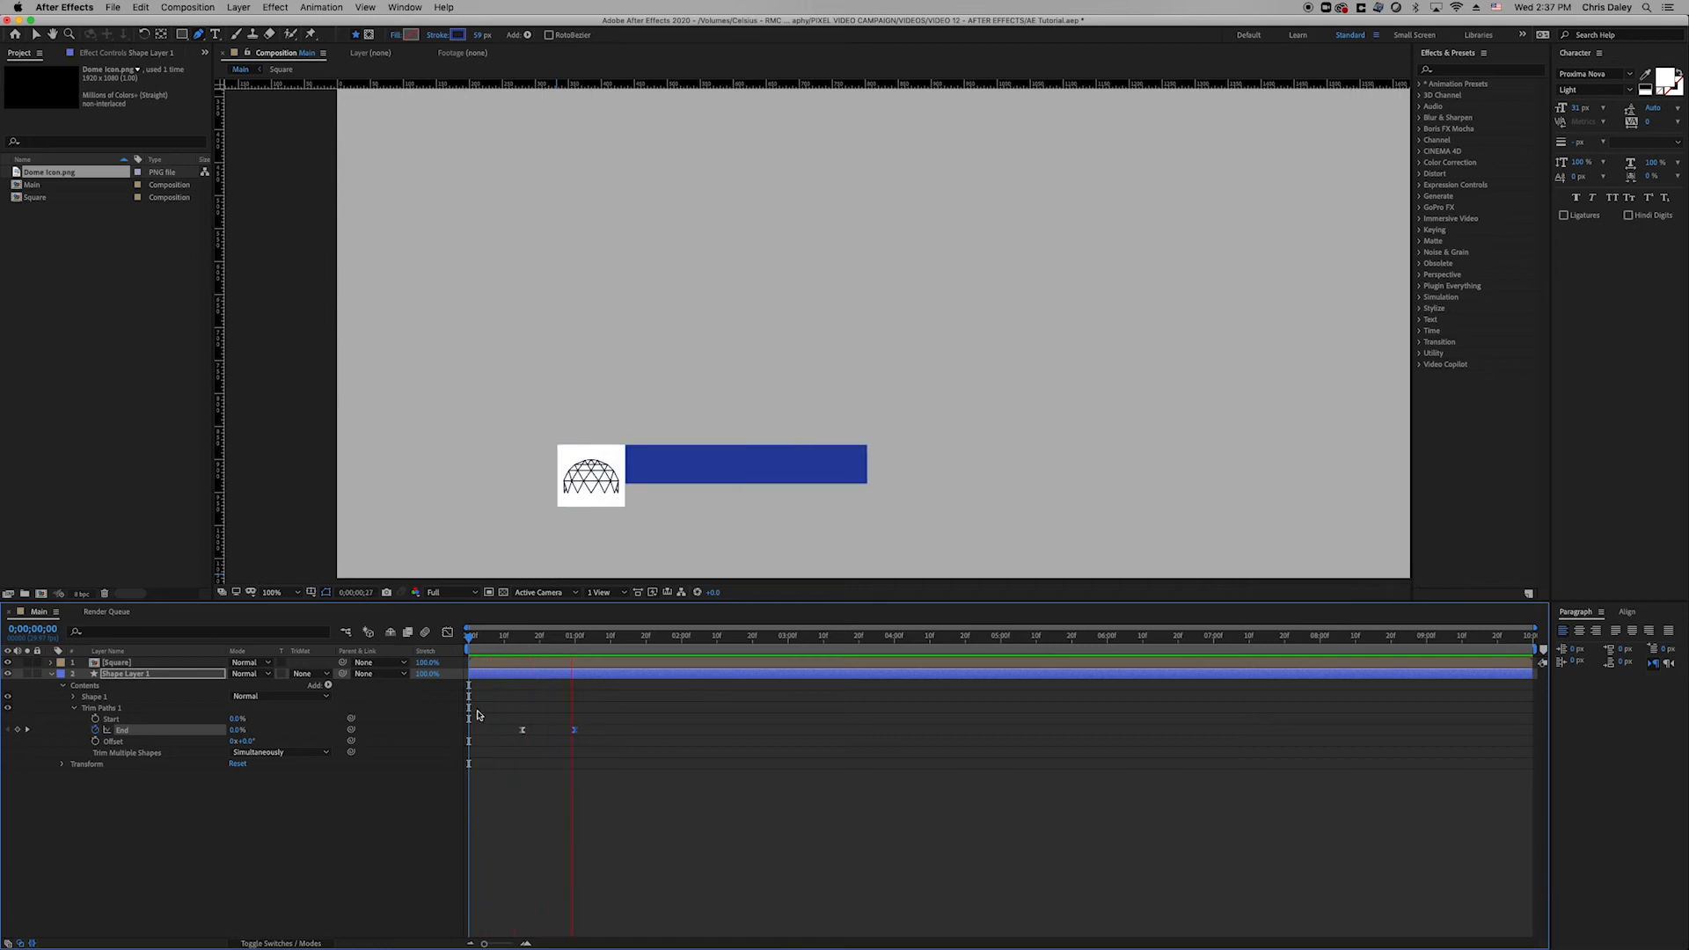
key(space)
Replay the bar's growth from the start and from frame 13 to review the timing.
key(v)
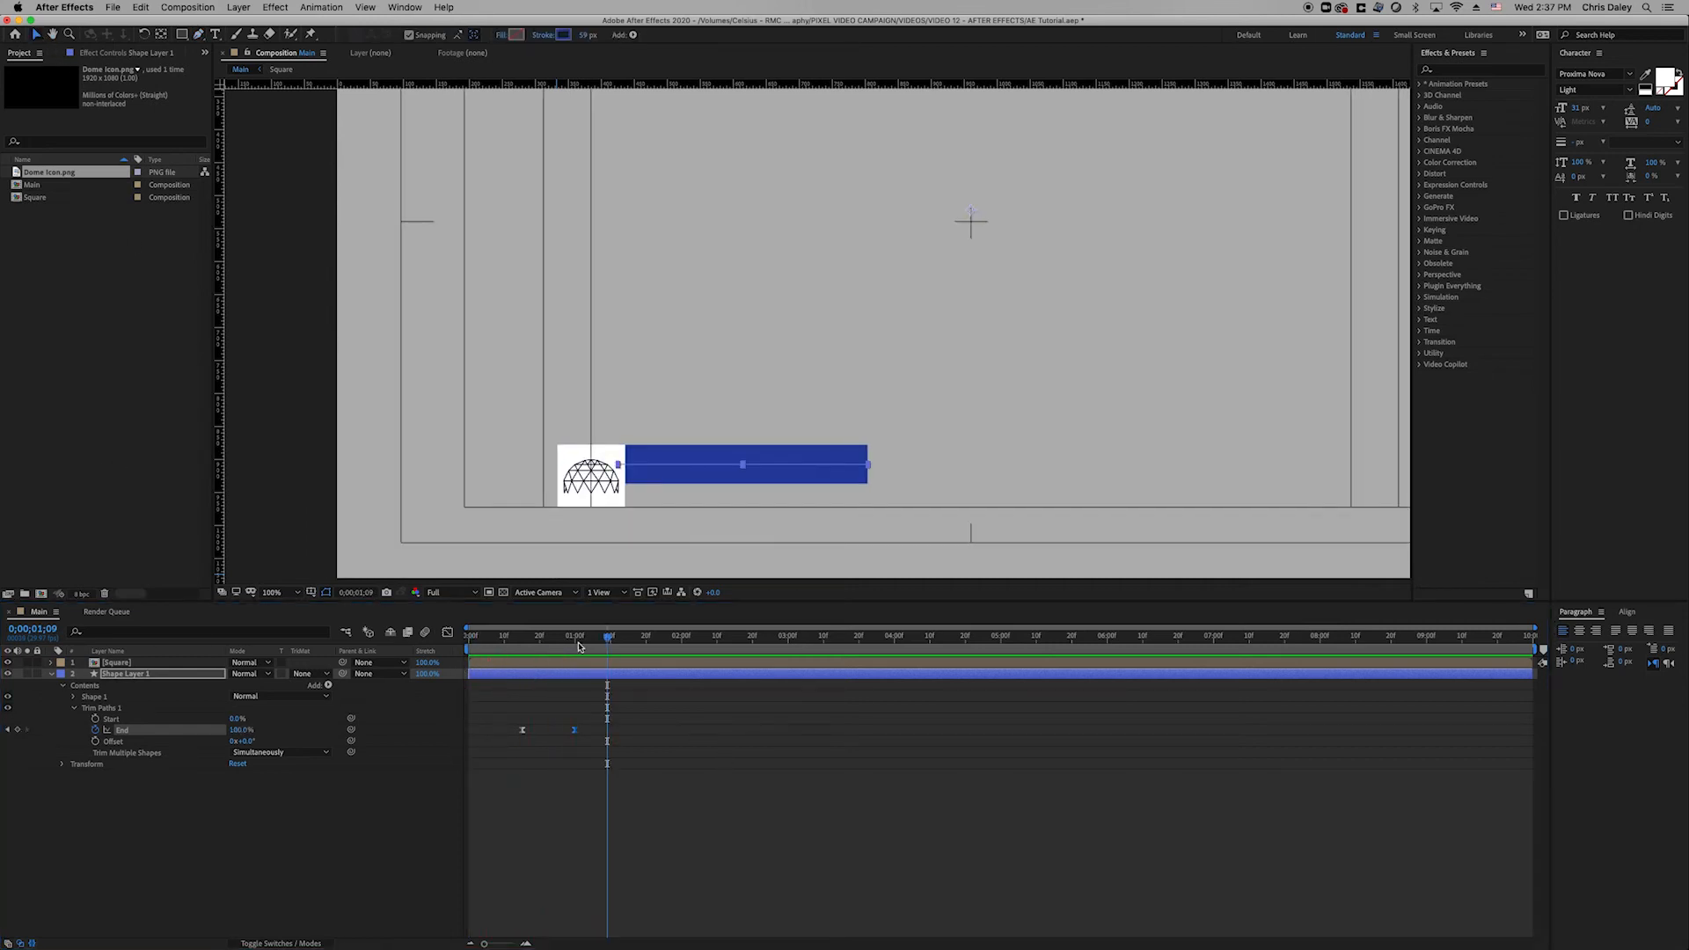
key(Home)
key(space)
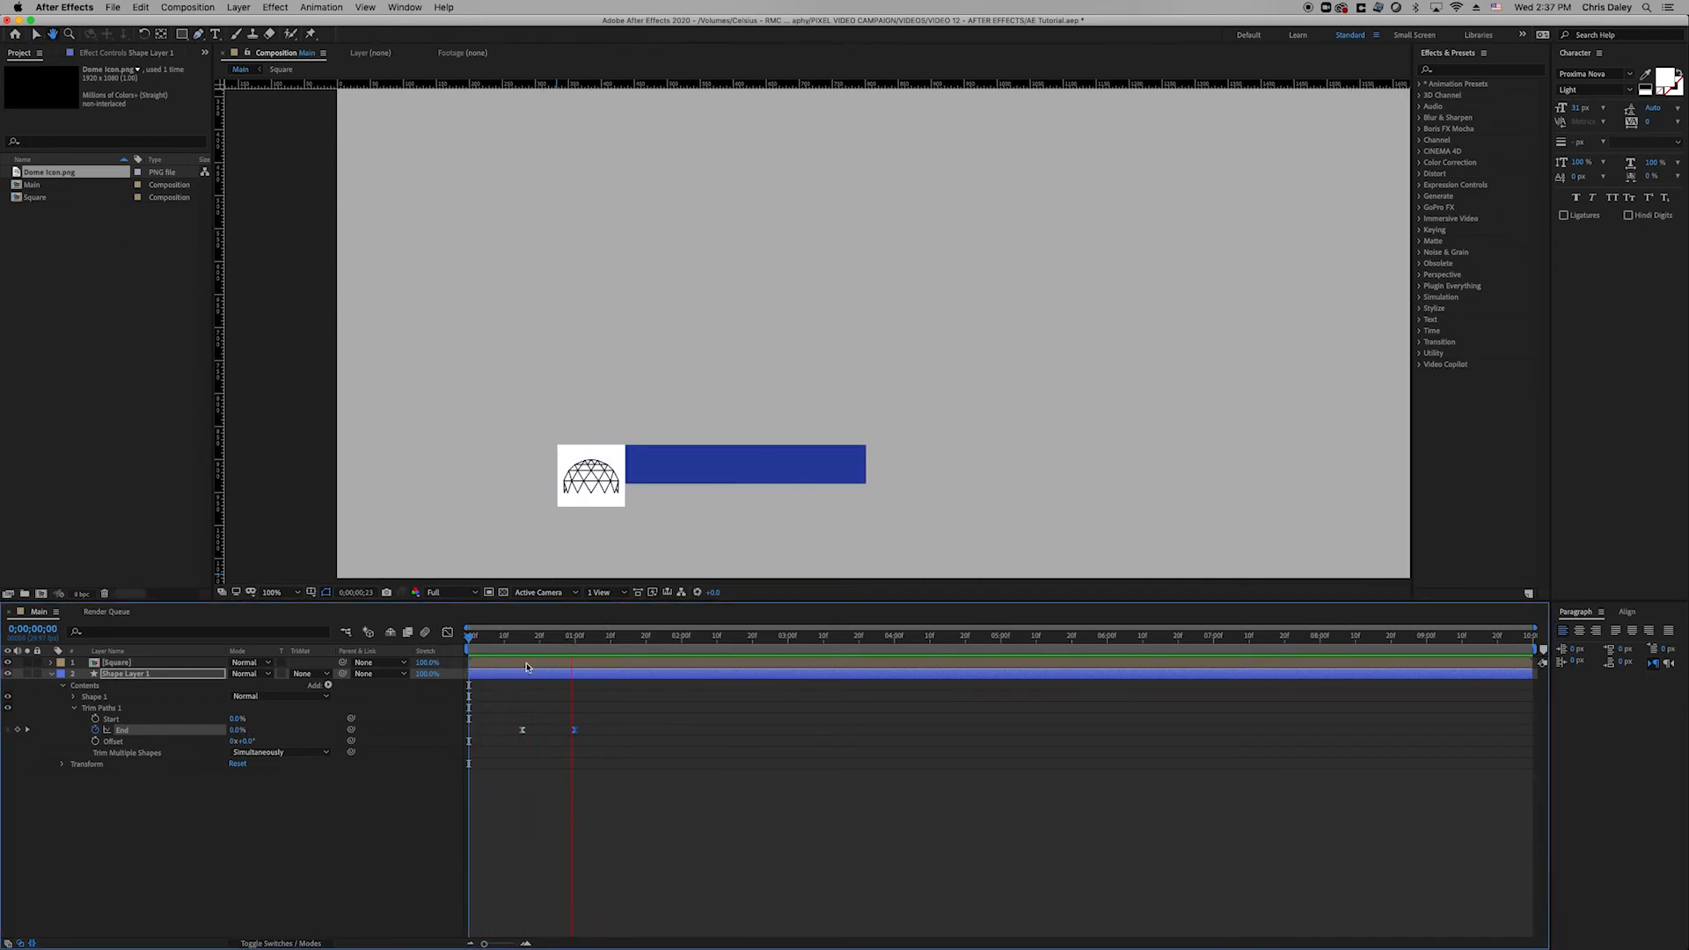
key(space)
click(515, 637)
key(space)
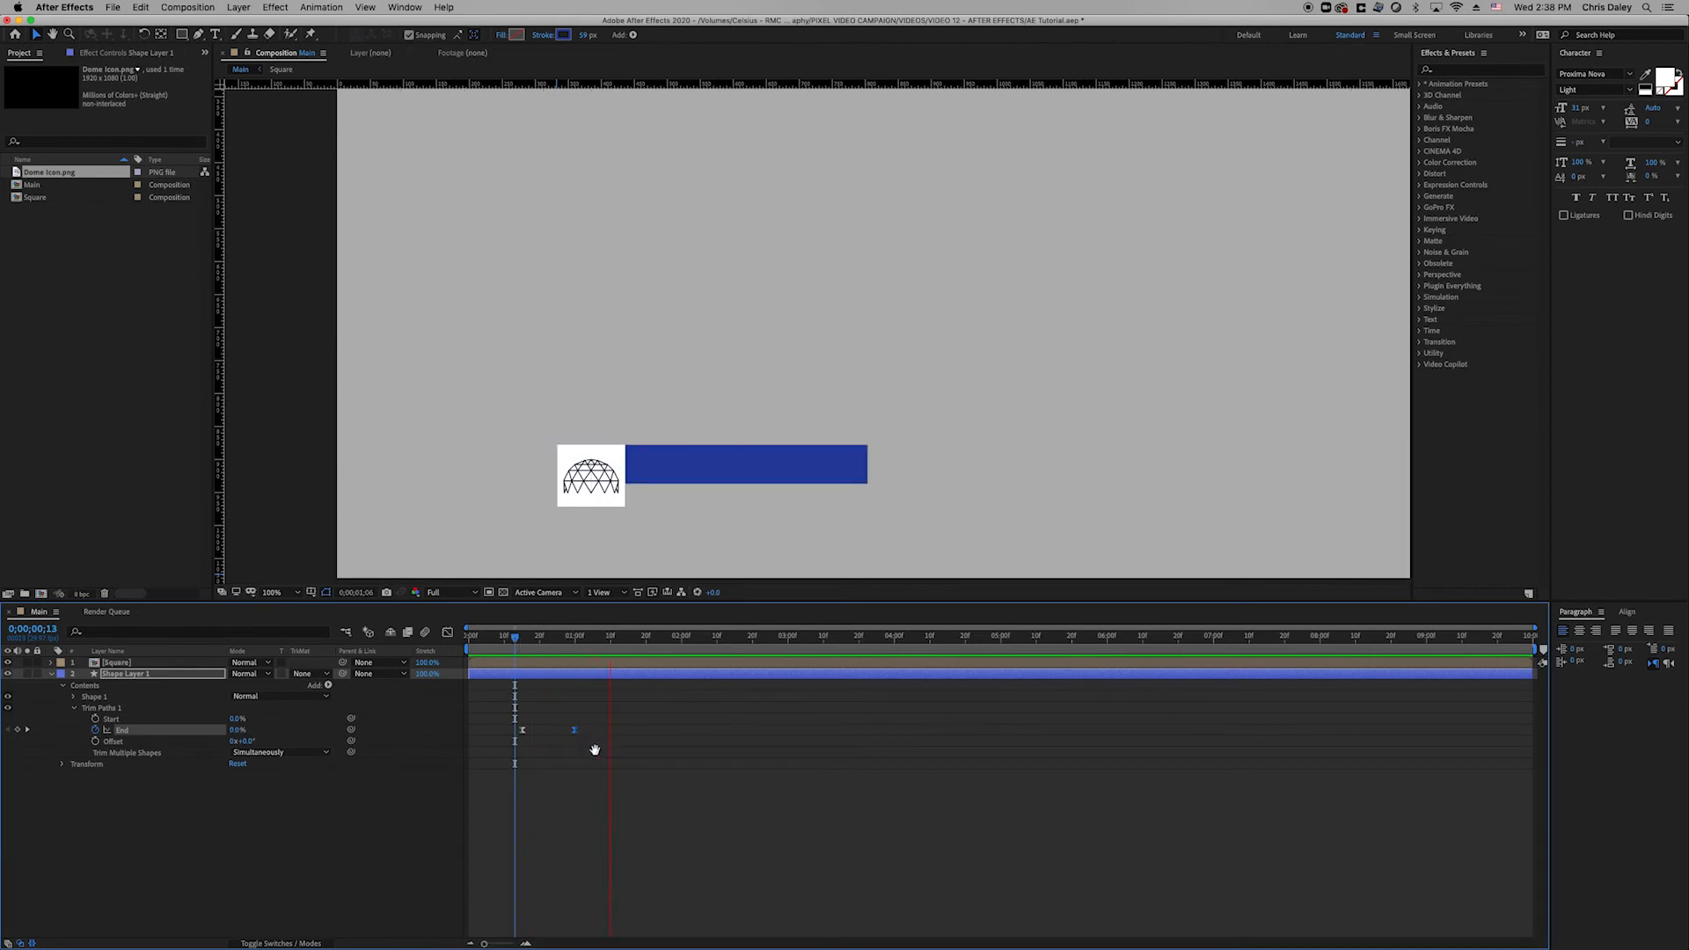
key(space)
Shift both End keyframes one frame earlier and replay the animation to check it.
drag(581, 706, 510, 732)
key(Home)
key(space)
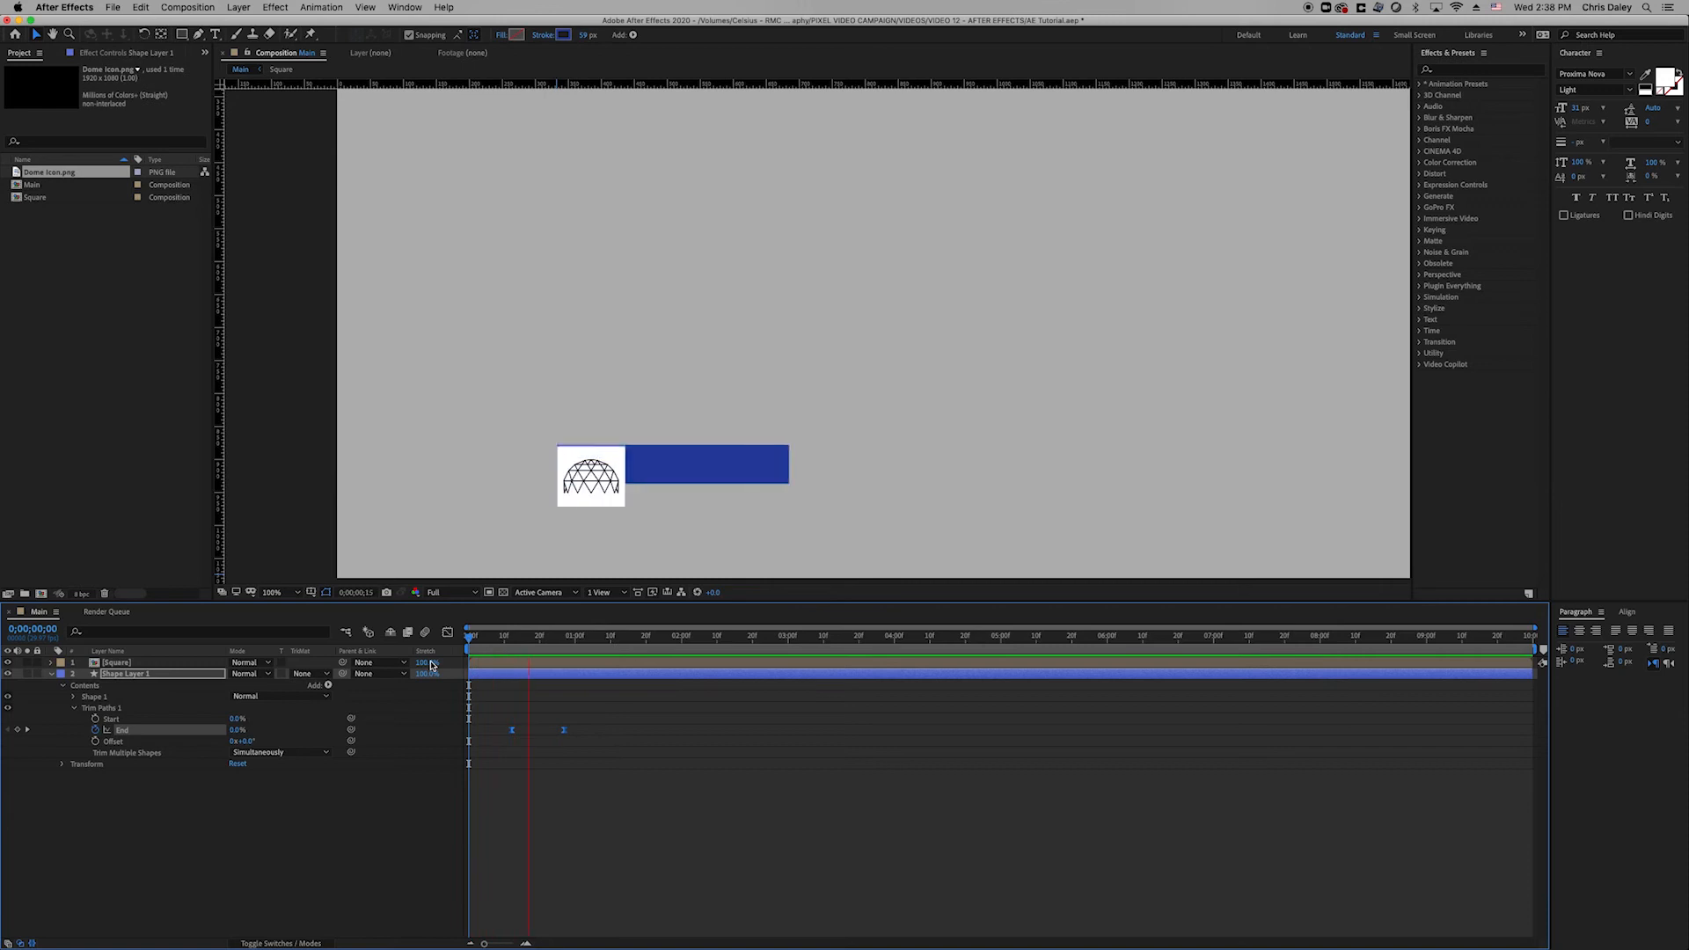
key(space)
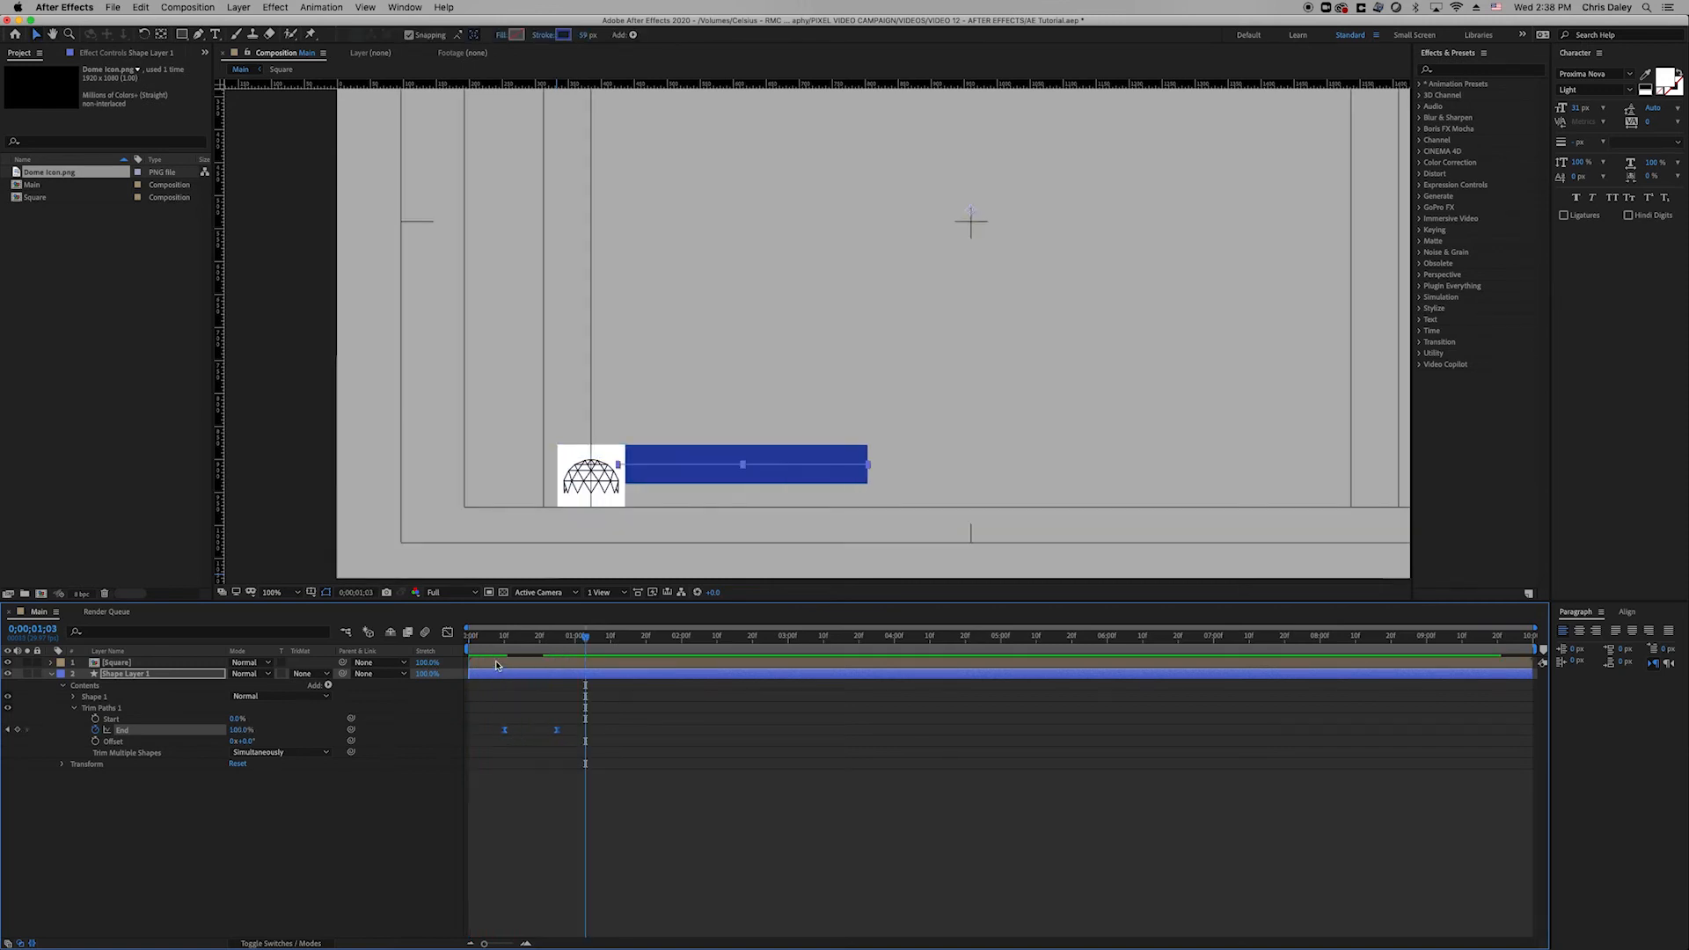
key(Home)
key(space)
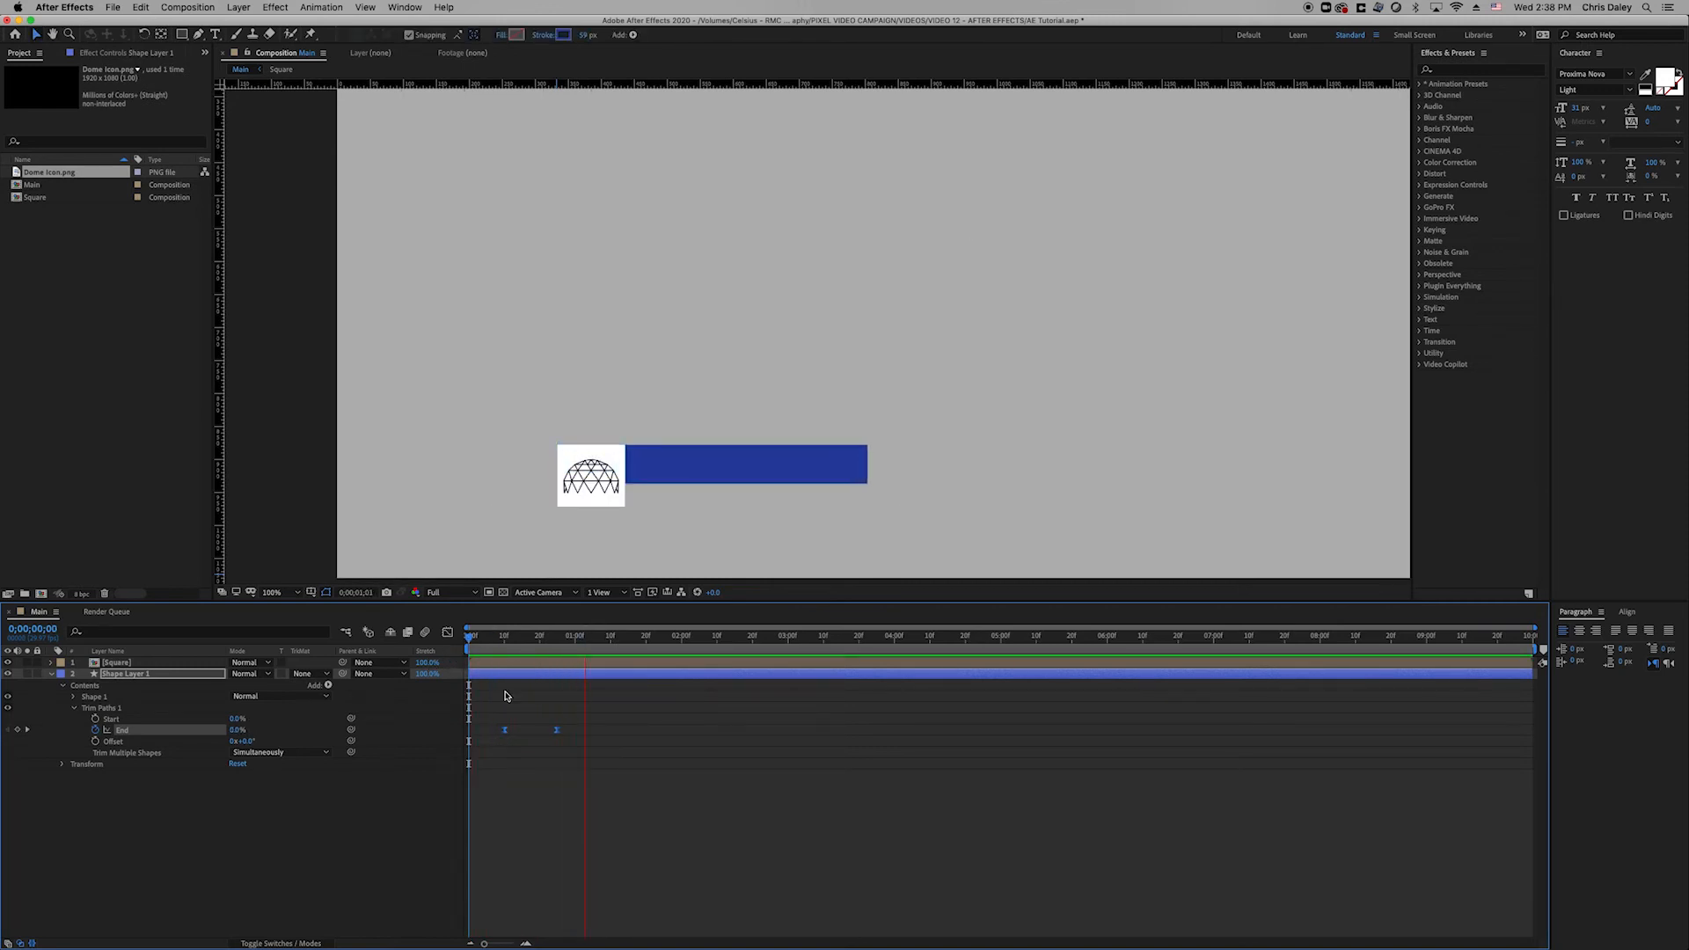
key(space)
key(Home)
key(space)
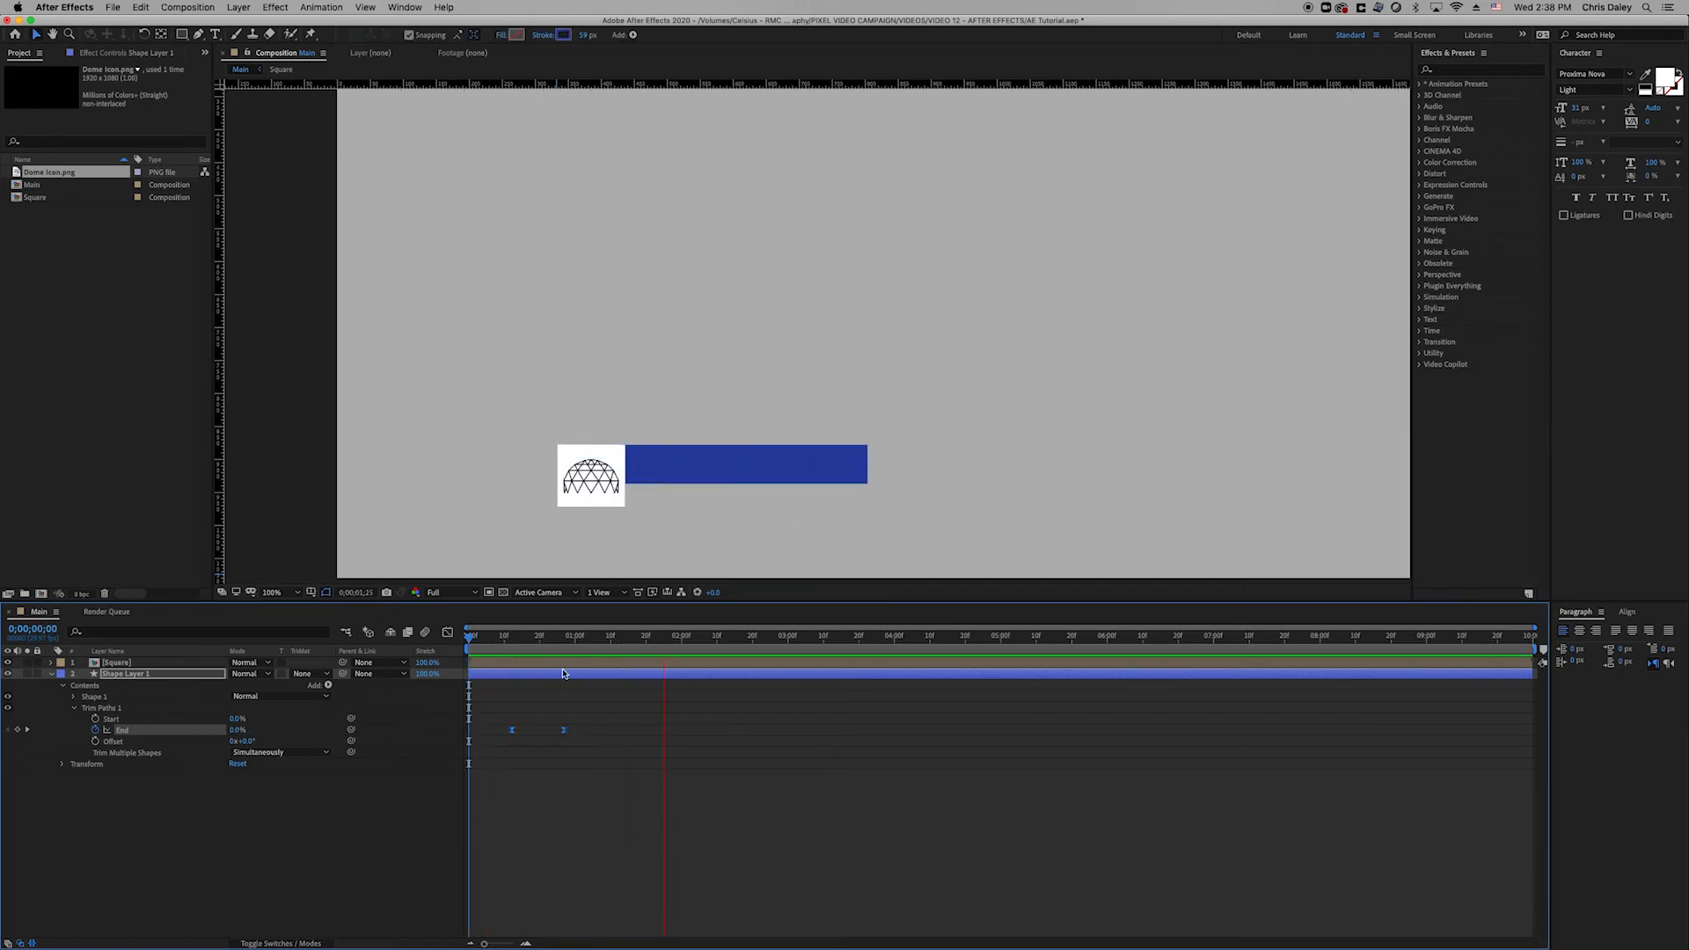
drag(542, 651, 600, 653)
Rename the blue bar layer to Top Dark Blue and collapse its properties.
click(145, 675)
key(Return)
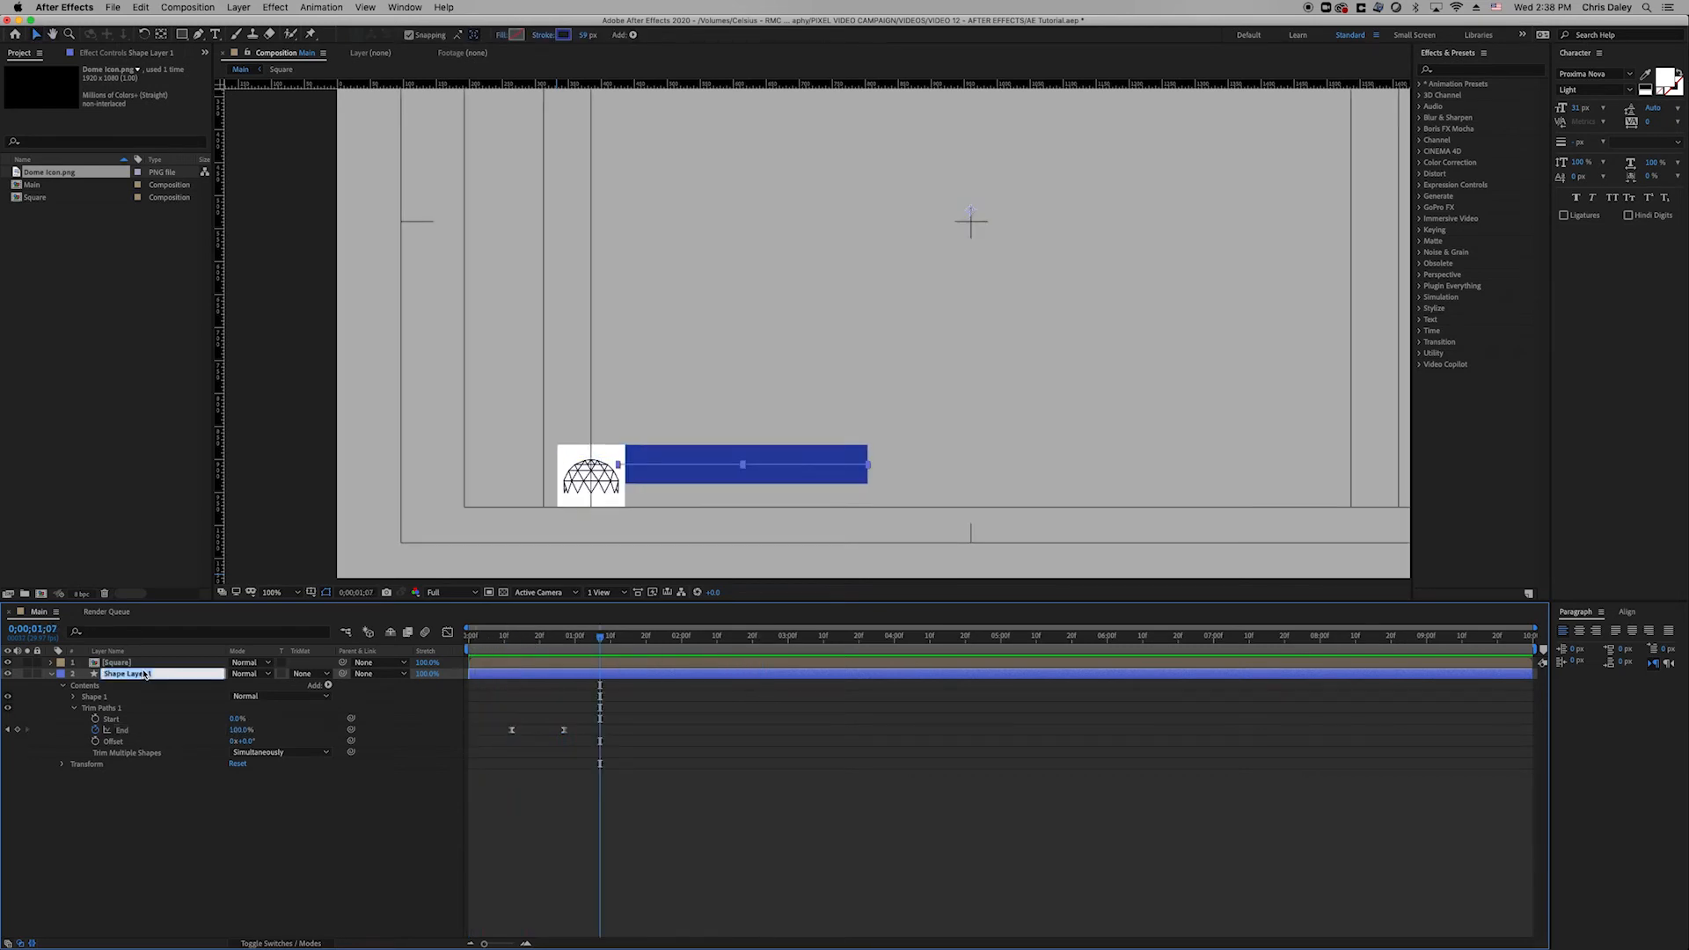
text(Top Dark Blue)
click(185, 853)
click(111, 675)
click(51, 674)
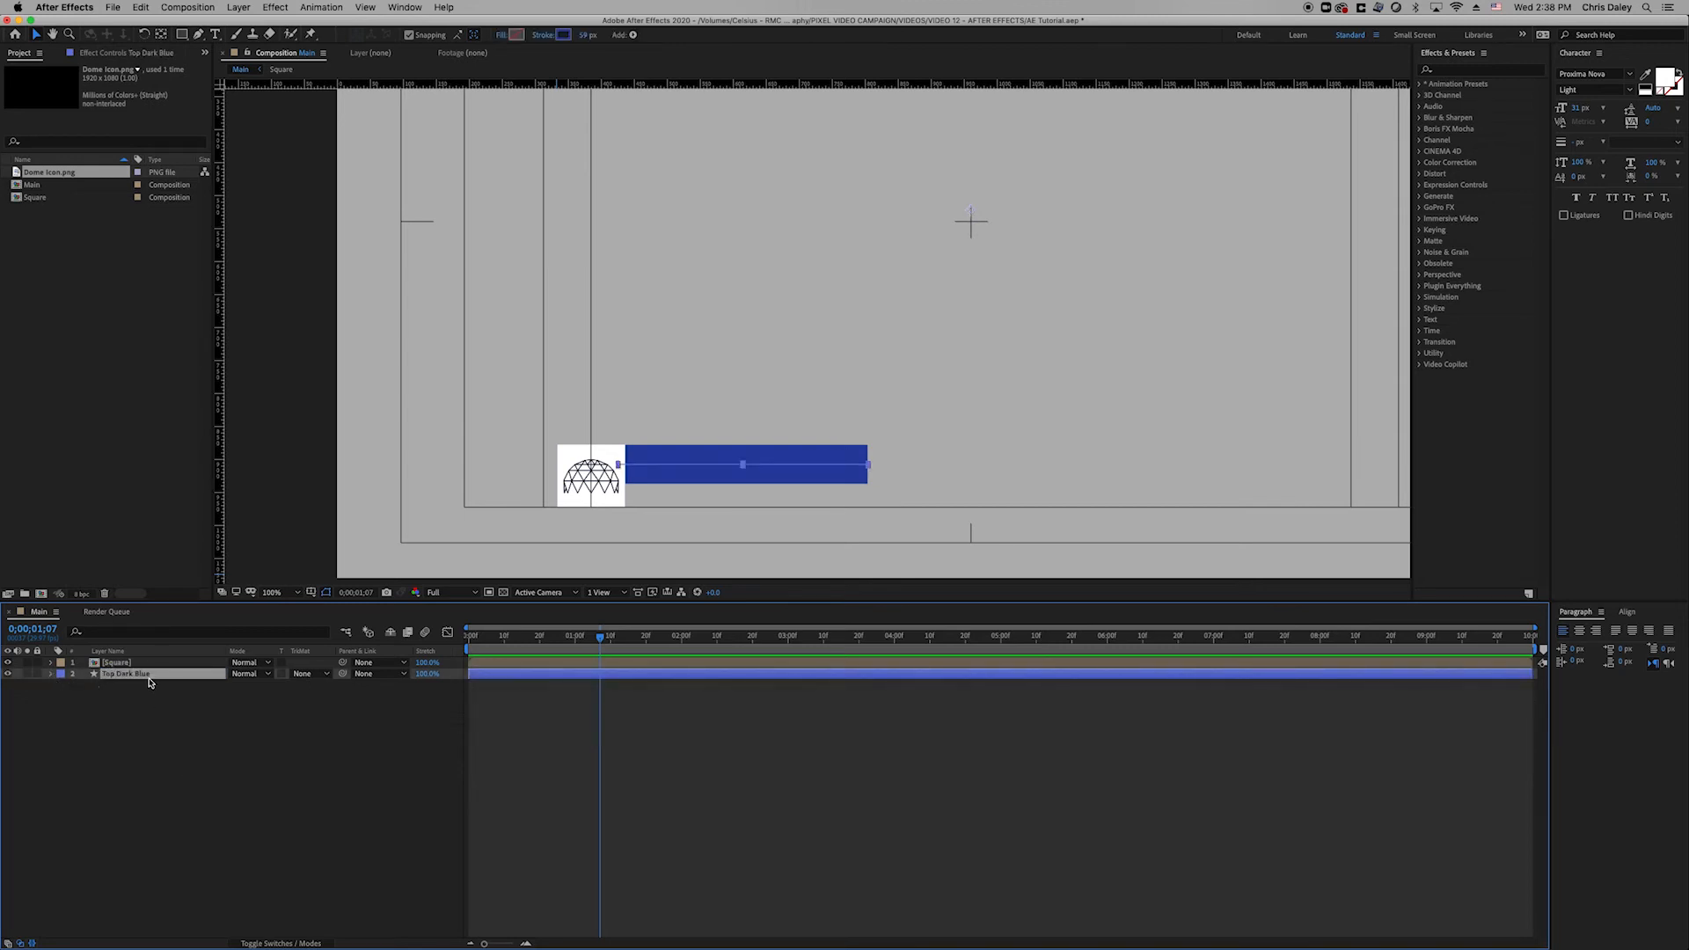
Duplicate Top Dark Blue and rename the copy Top Light Blue.
key(super+d)
key(Return)
key(Right)
key(BackSpace)
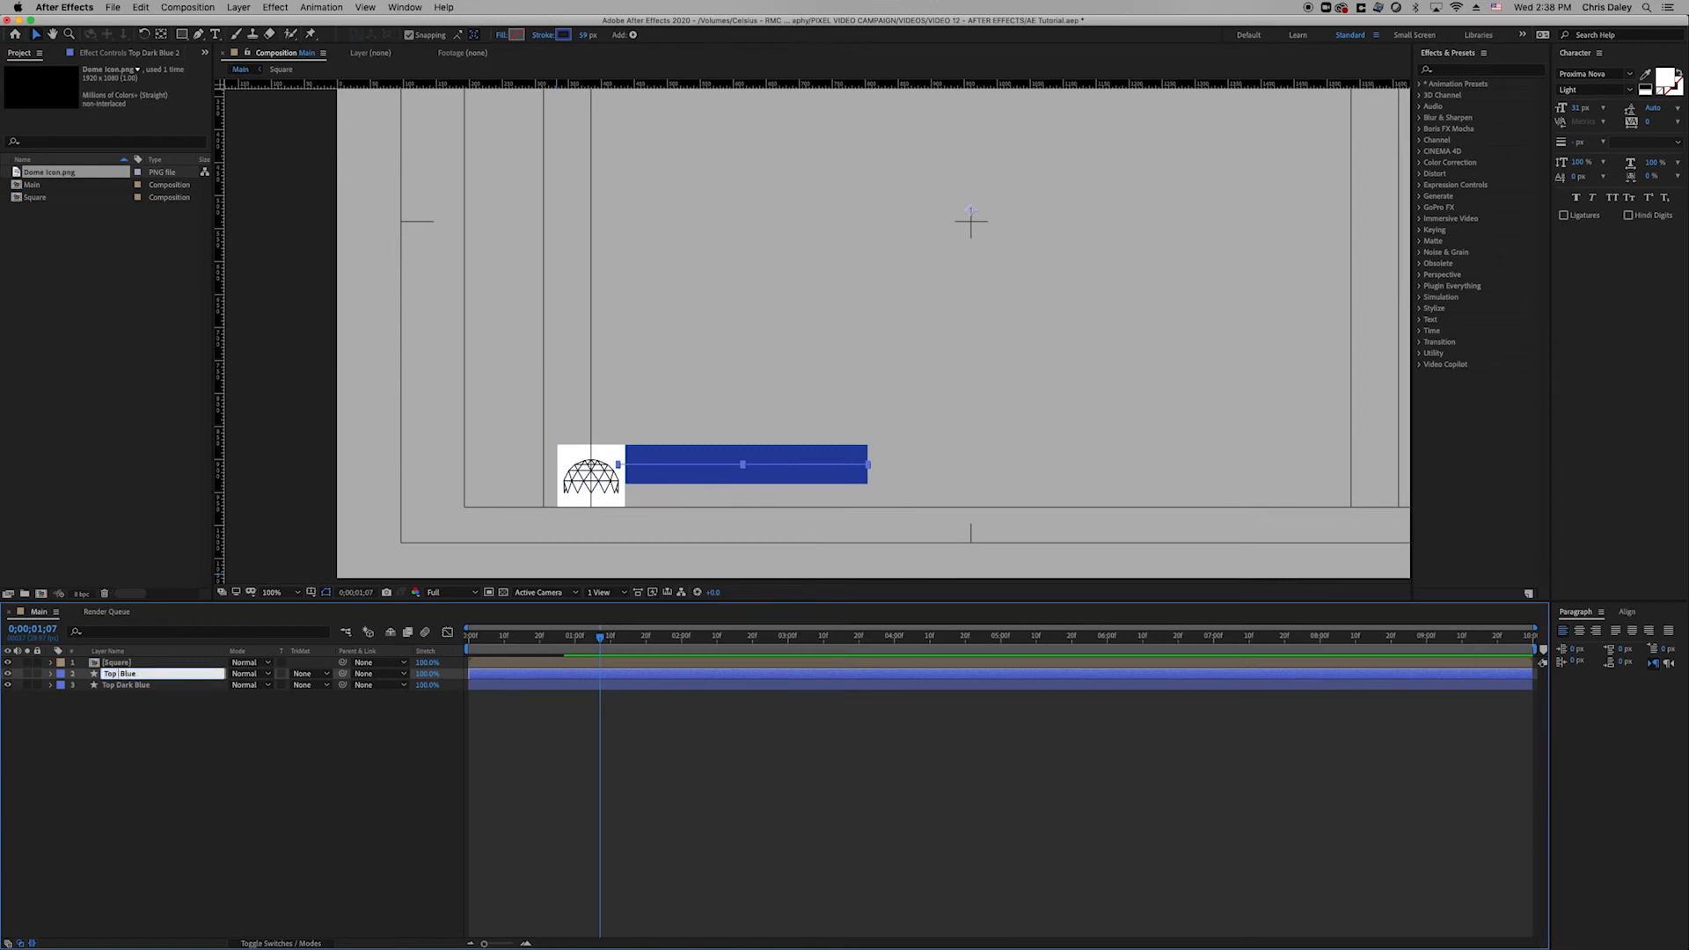
click(234, 750)
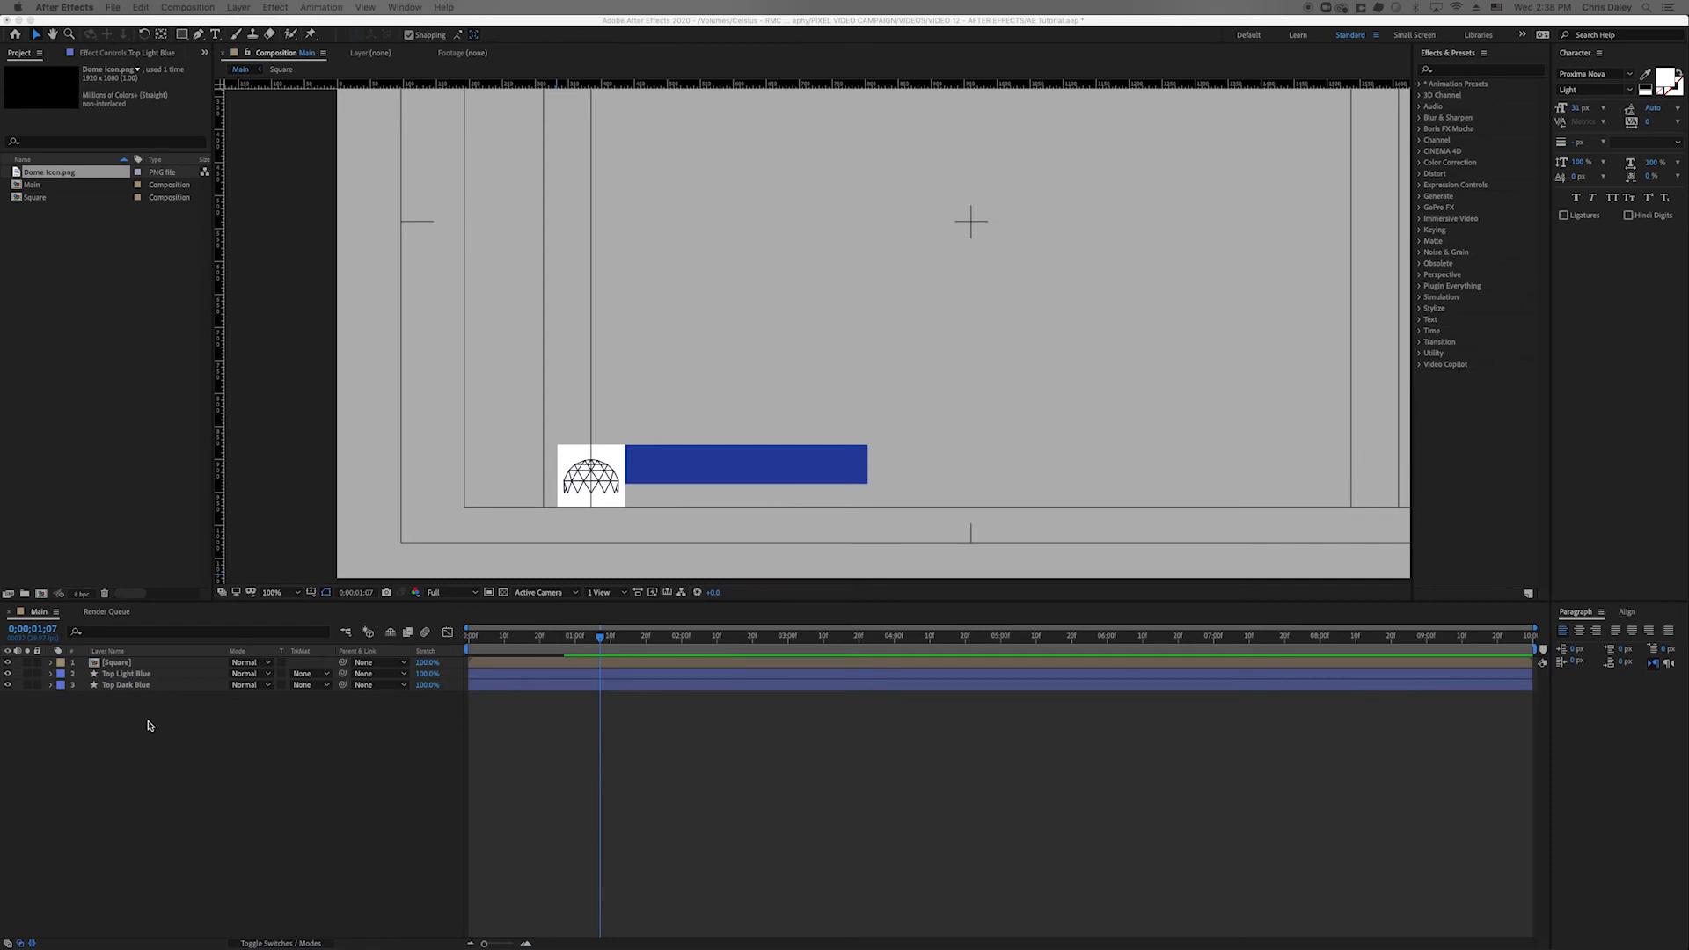
Set Top Light Blue's stroke colour to #667ED1.
click(173, 721)
click(121, 686)
click(125, 675)
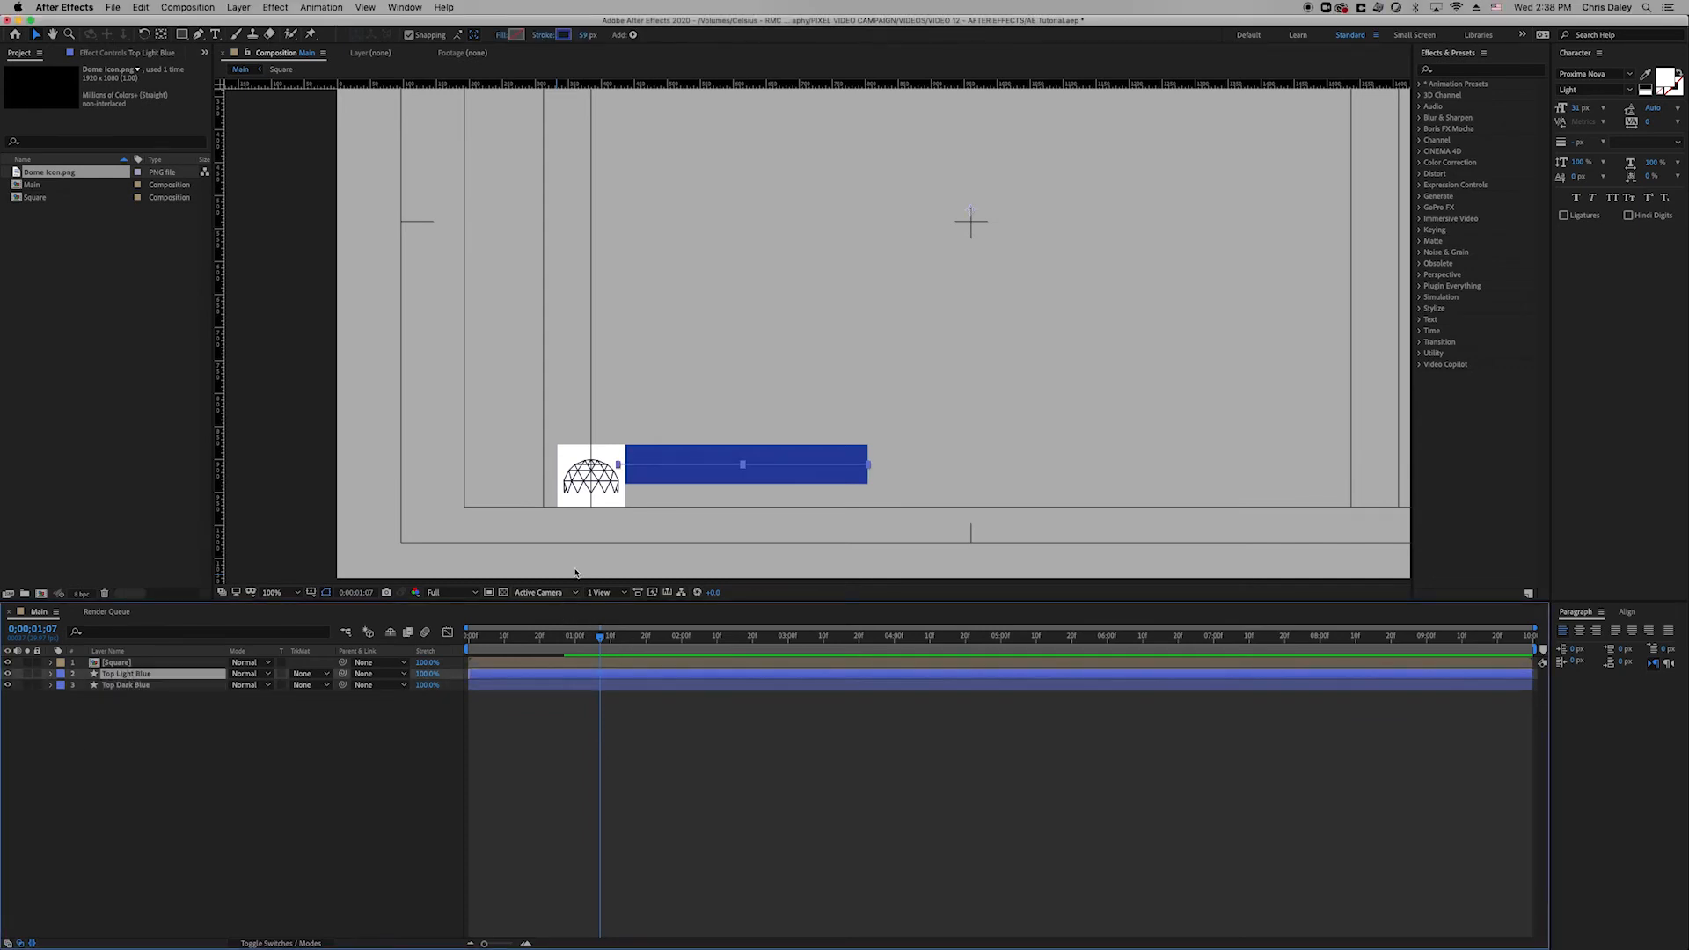
click(565, 36)
text(667ED1)
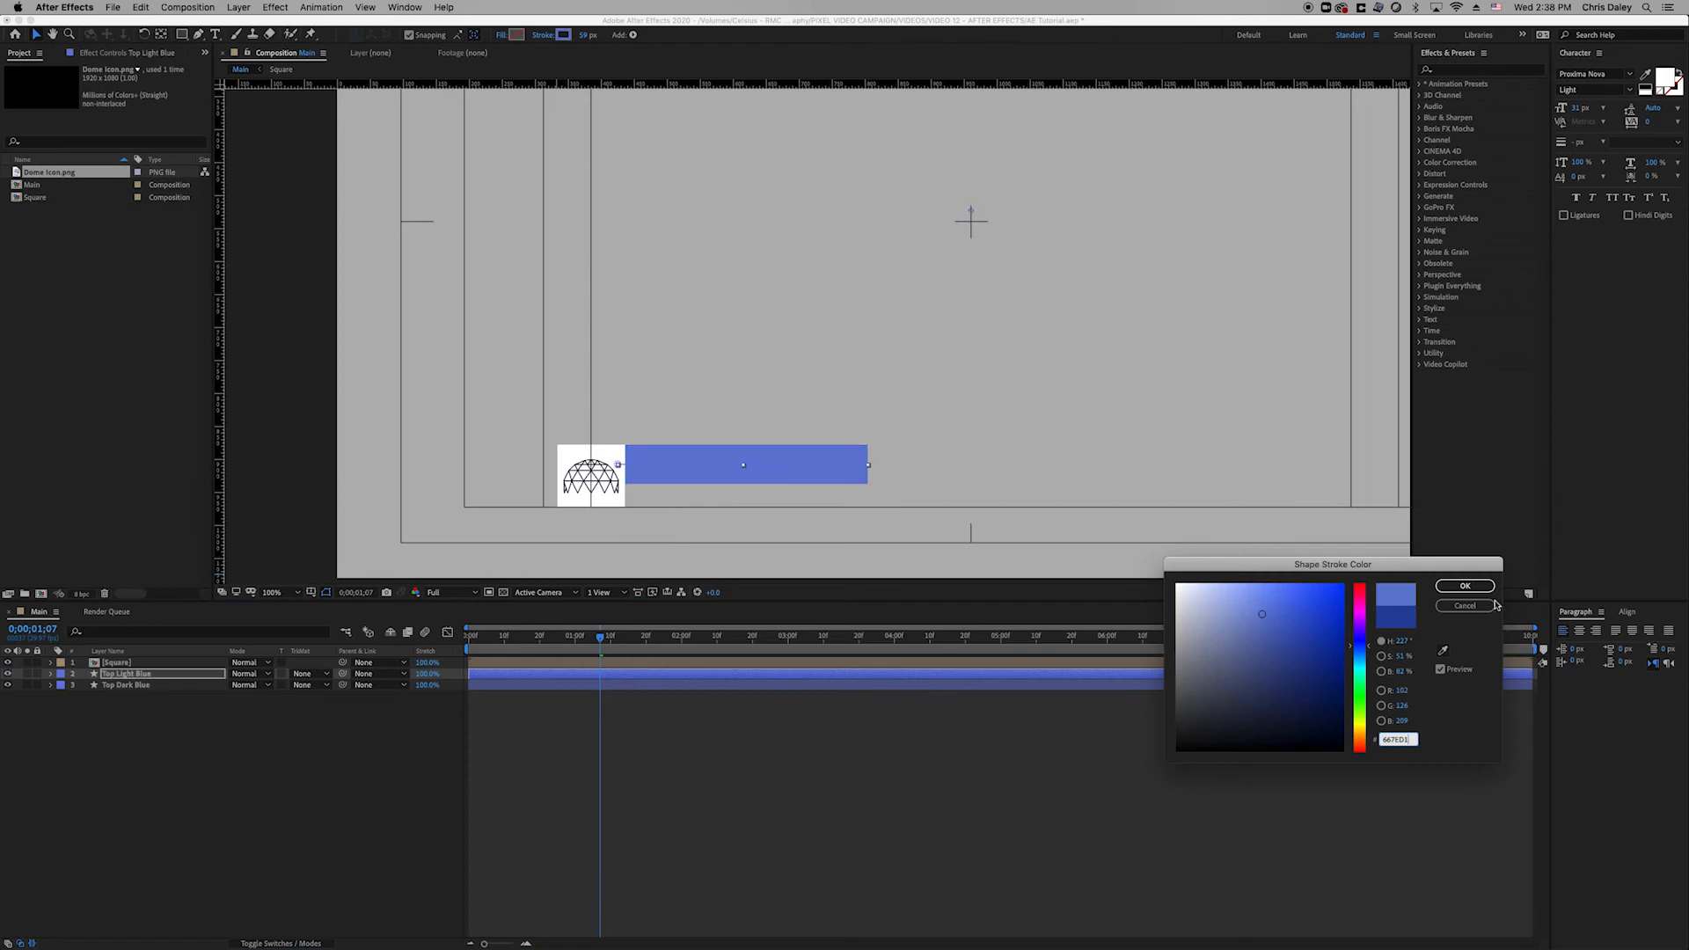
click(1465, 585)
Offset Top Light Blue's draw-on one frame later and preview both bars.
shift+click(801, 687)
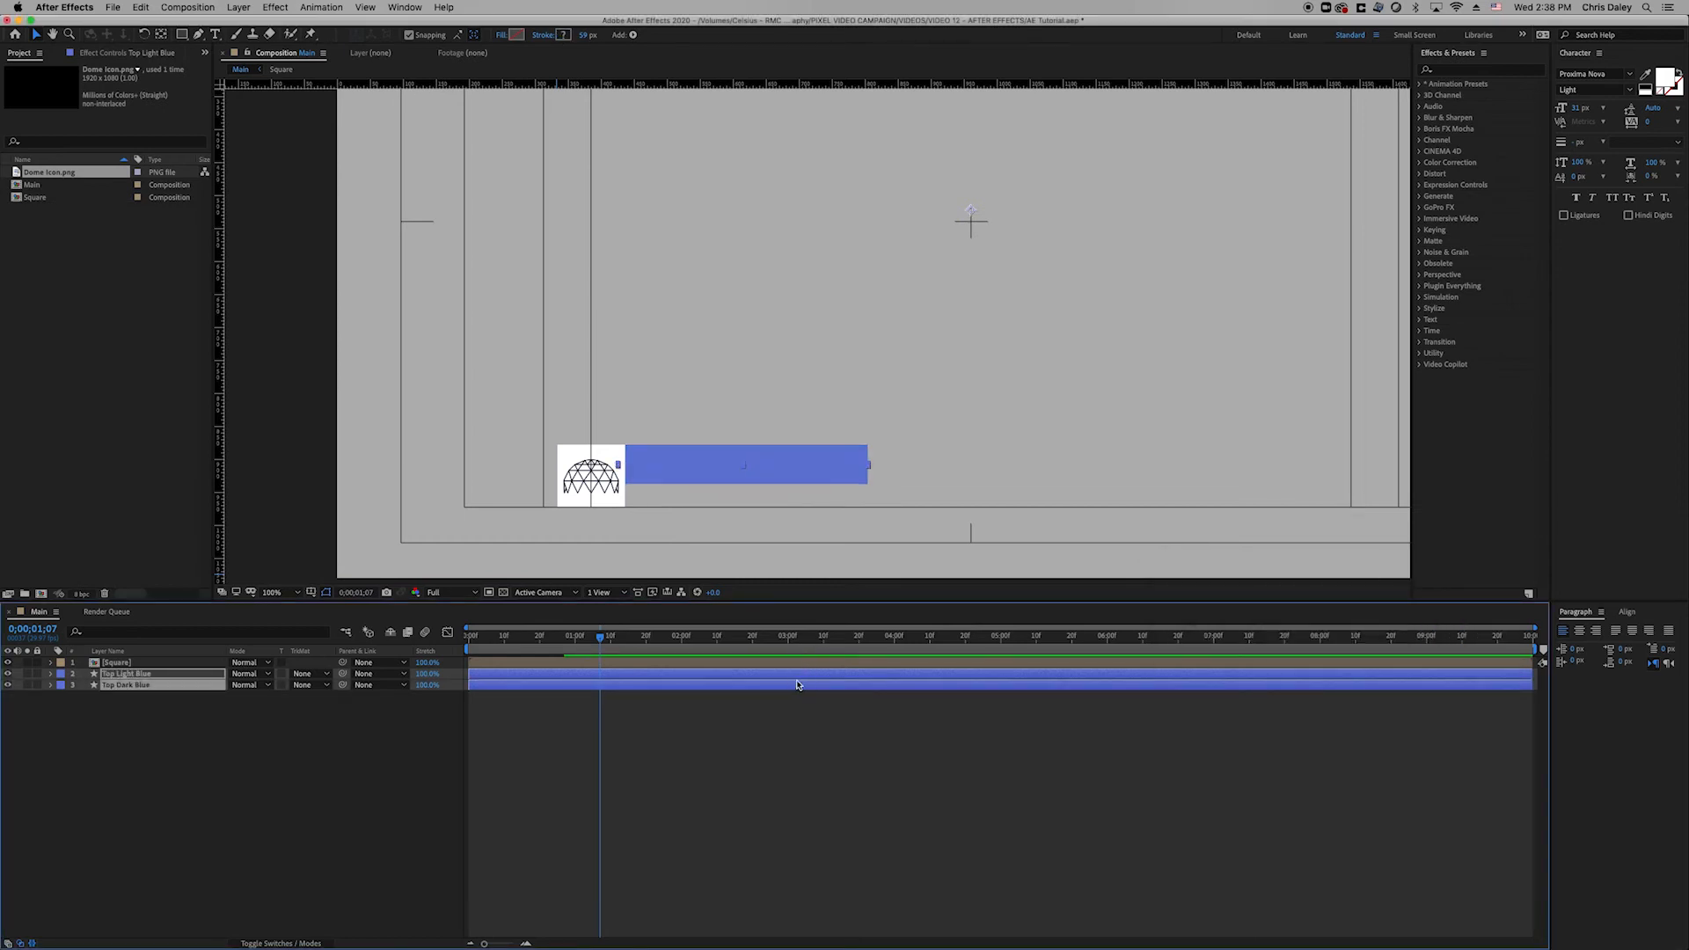
key(u)
click(656, 747)
drag(523, 650, 417, 658)
key(space)
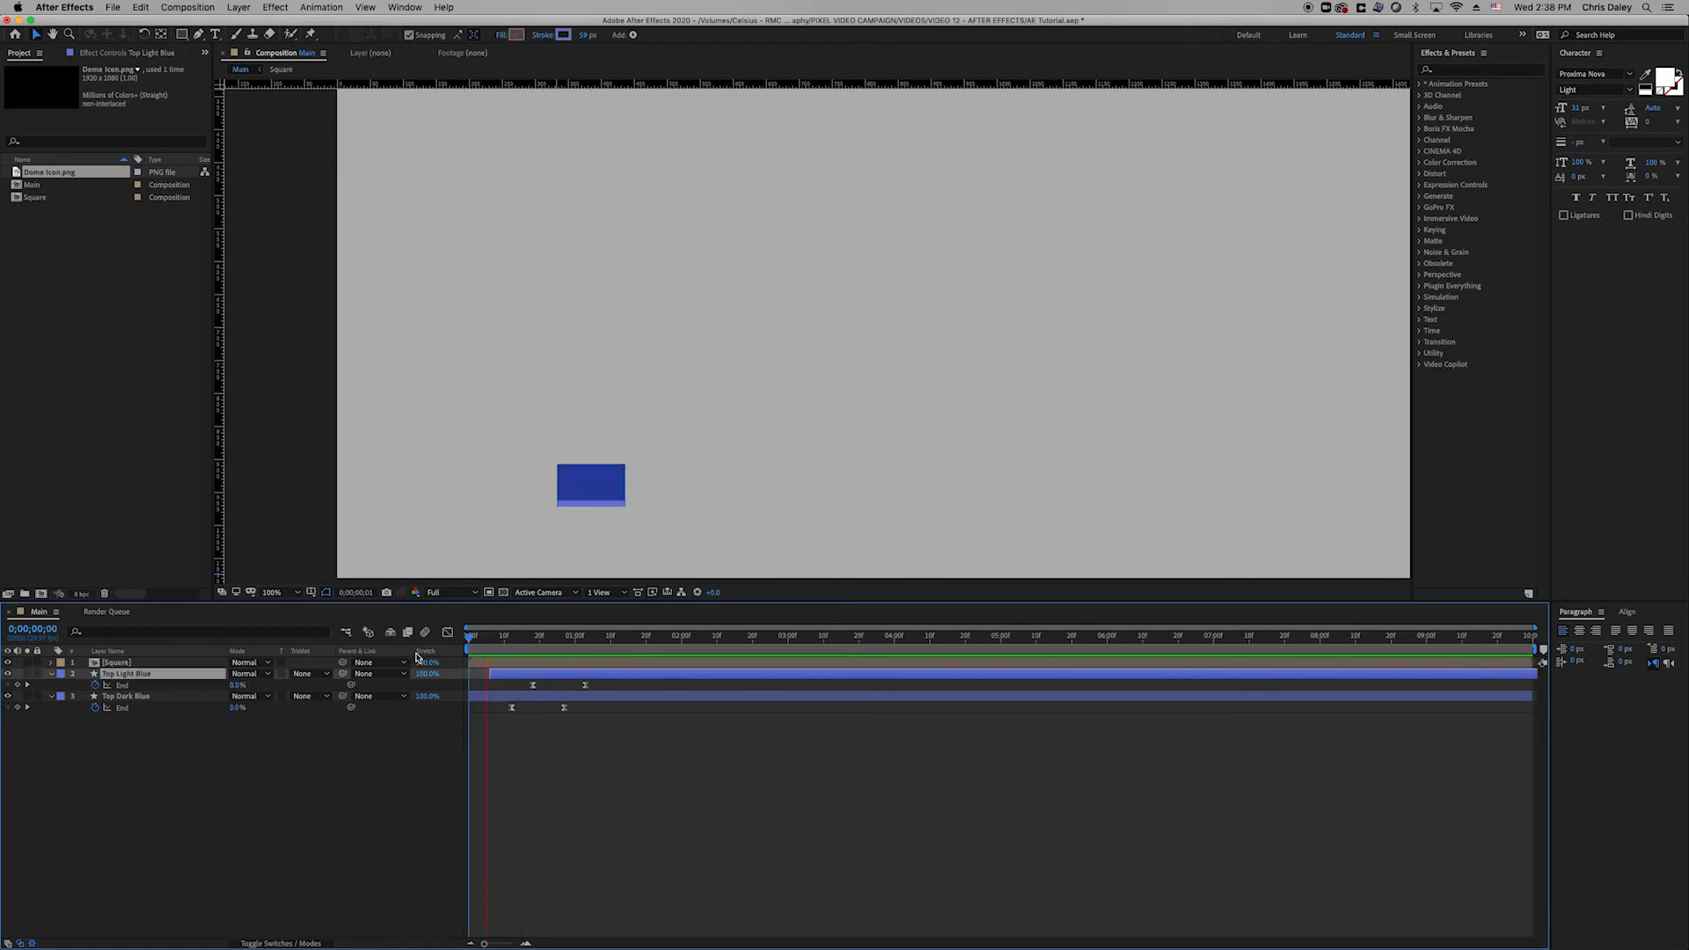
key(space)
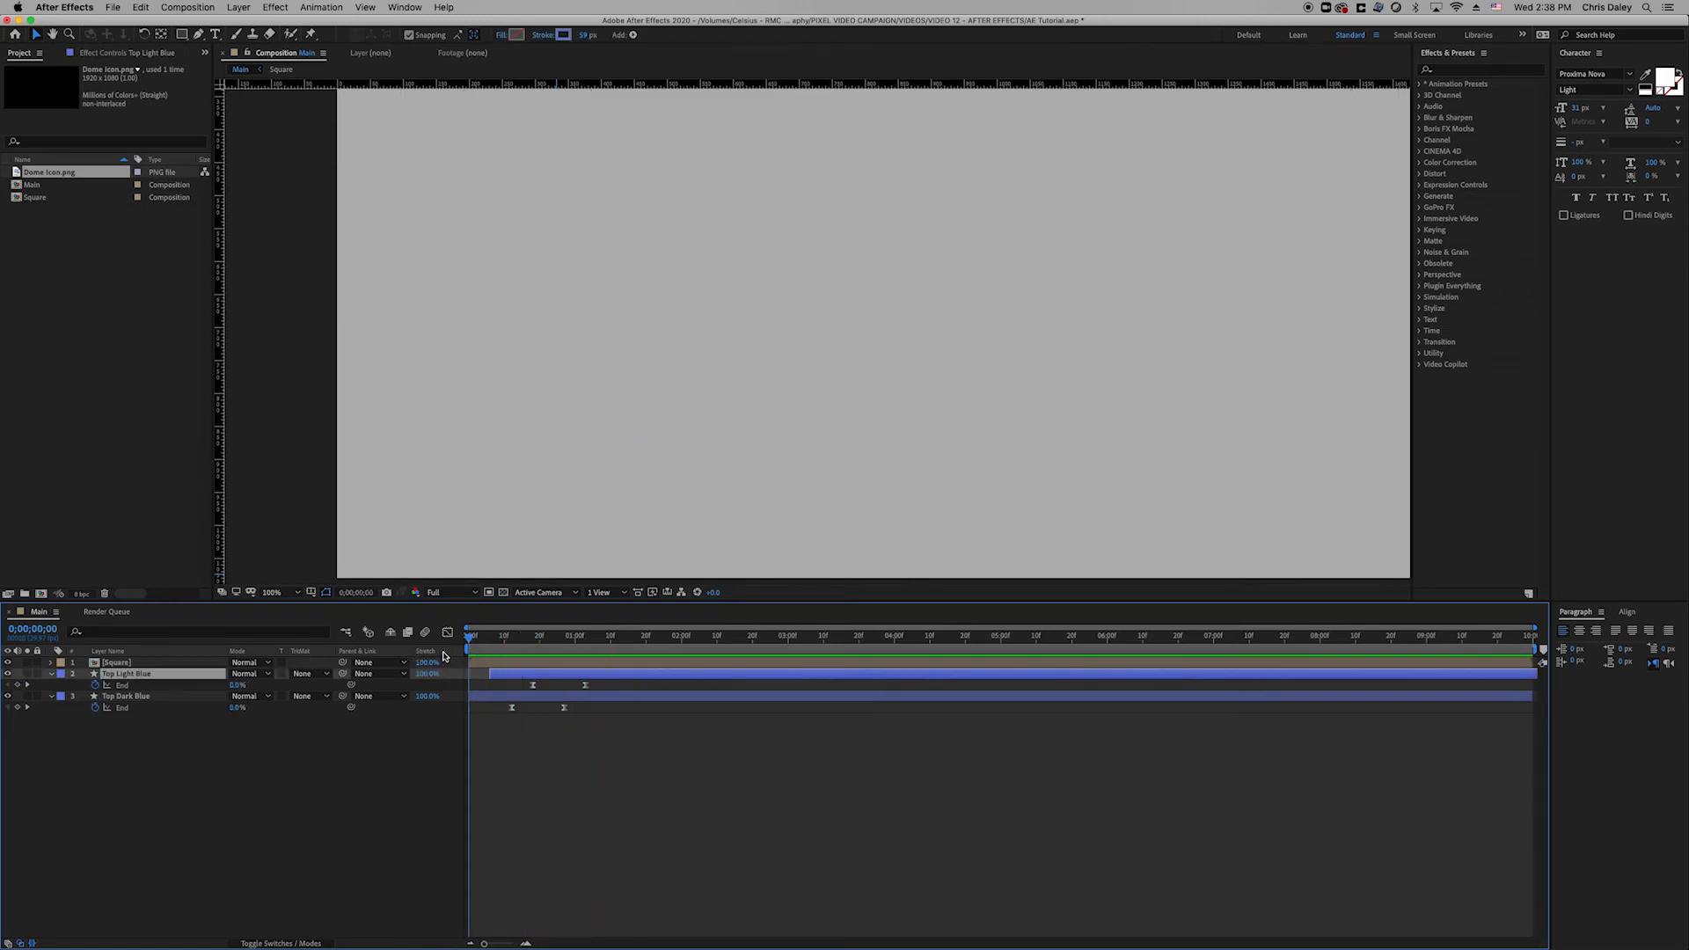
key(space)
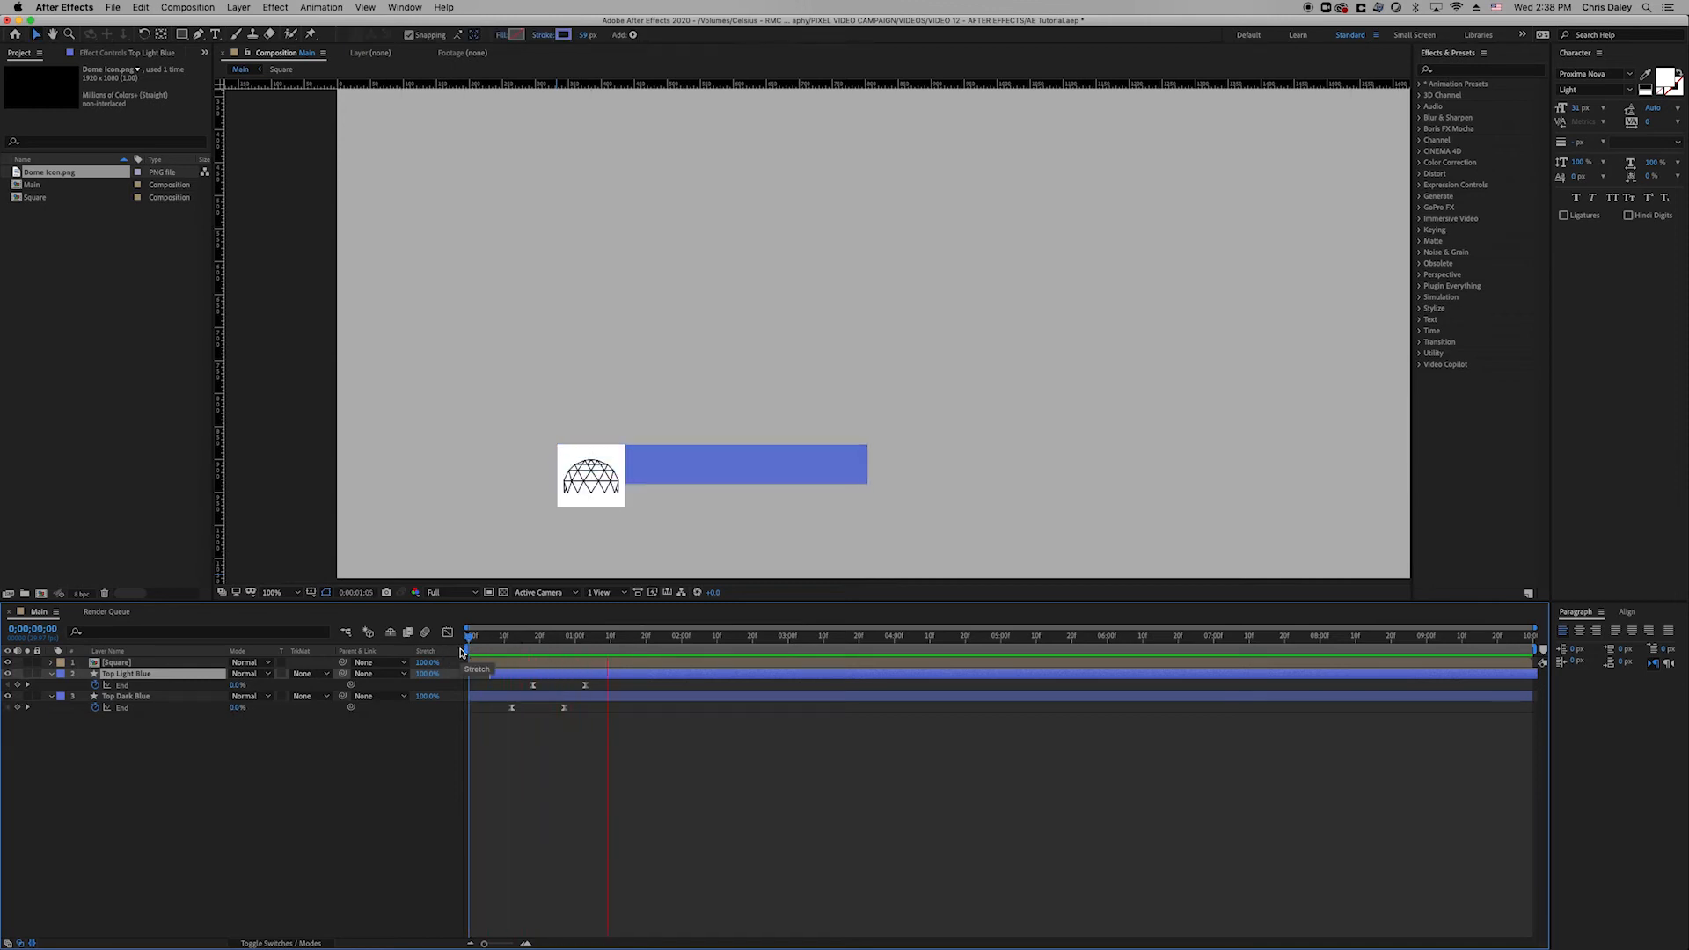
key(space)
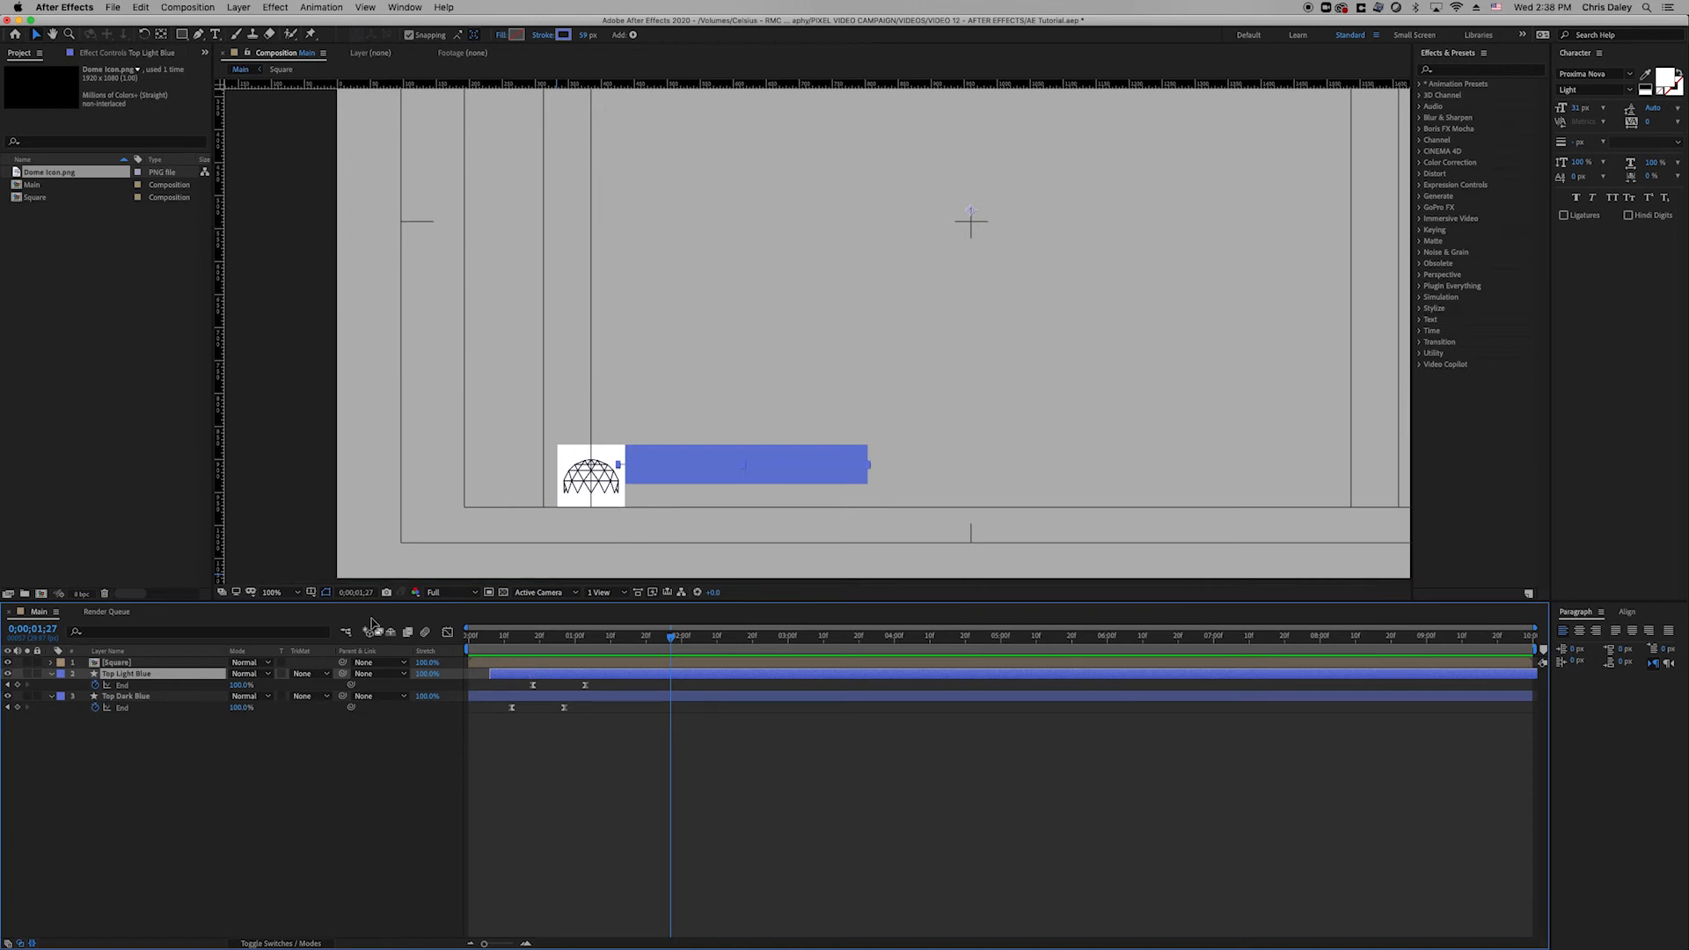
click(227, 732)
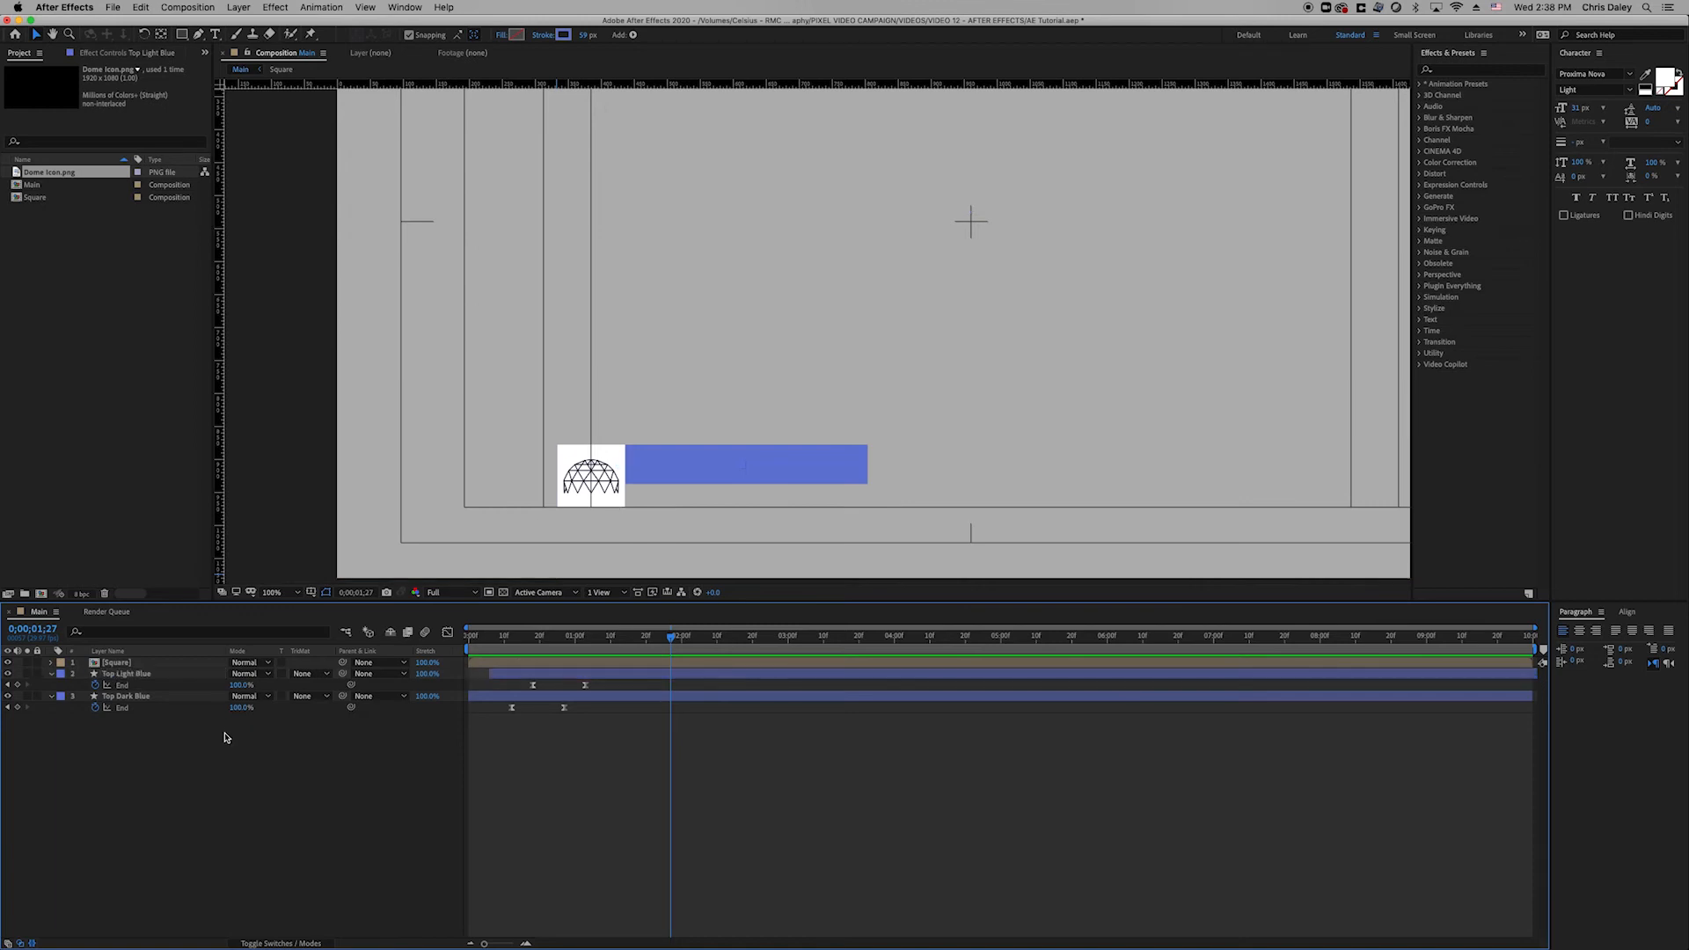
Duplicate Top Light Blue as a new layer named Bottom Line.
click(176, 676)
key(super+d)
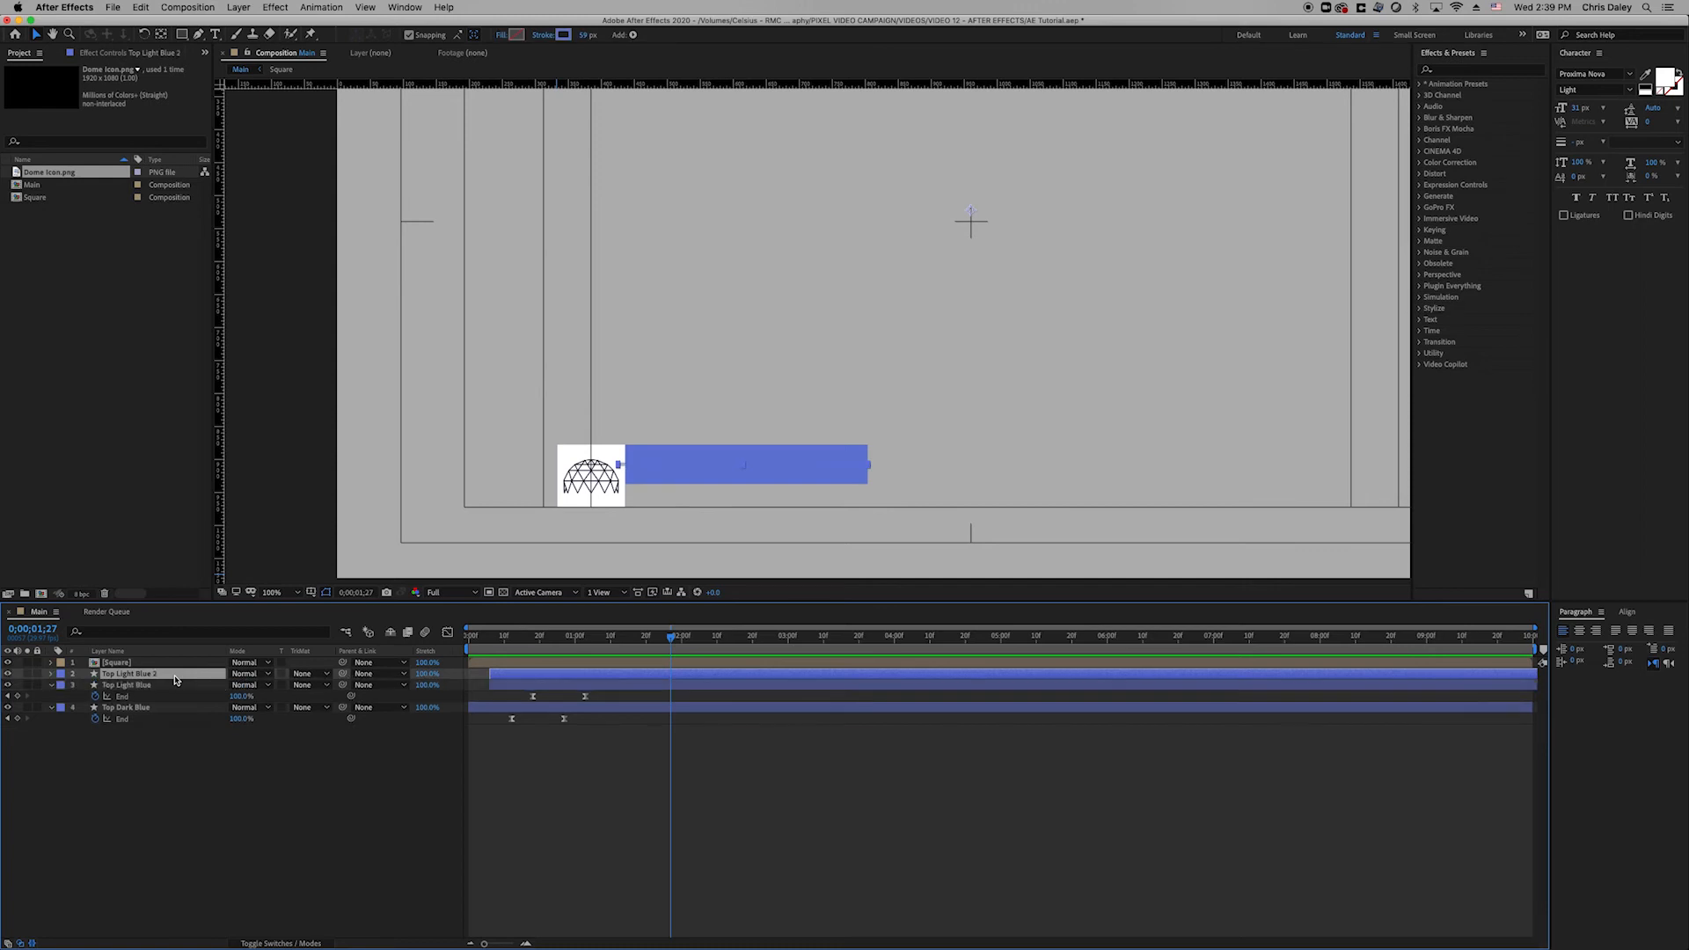
key(Return)
text(Bo)
click(209, 733)
click(174, 677)
key(Down)
key(Down)
key(Down)
key(Down)
key(Down)
key(Down)
key(Down)
key(Down)
key(Down)
key(Down)
key(Down)
key(Down)
key(Down)
key(Down)
key(Down)
key(Down)
key(Down)
key(Down)
key(Down)
key(Down)
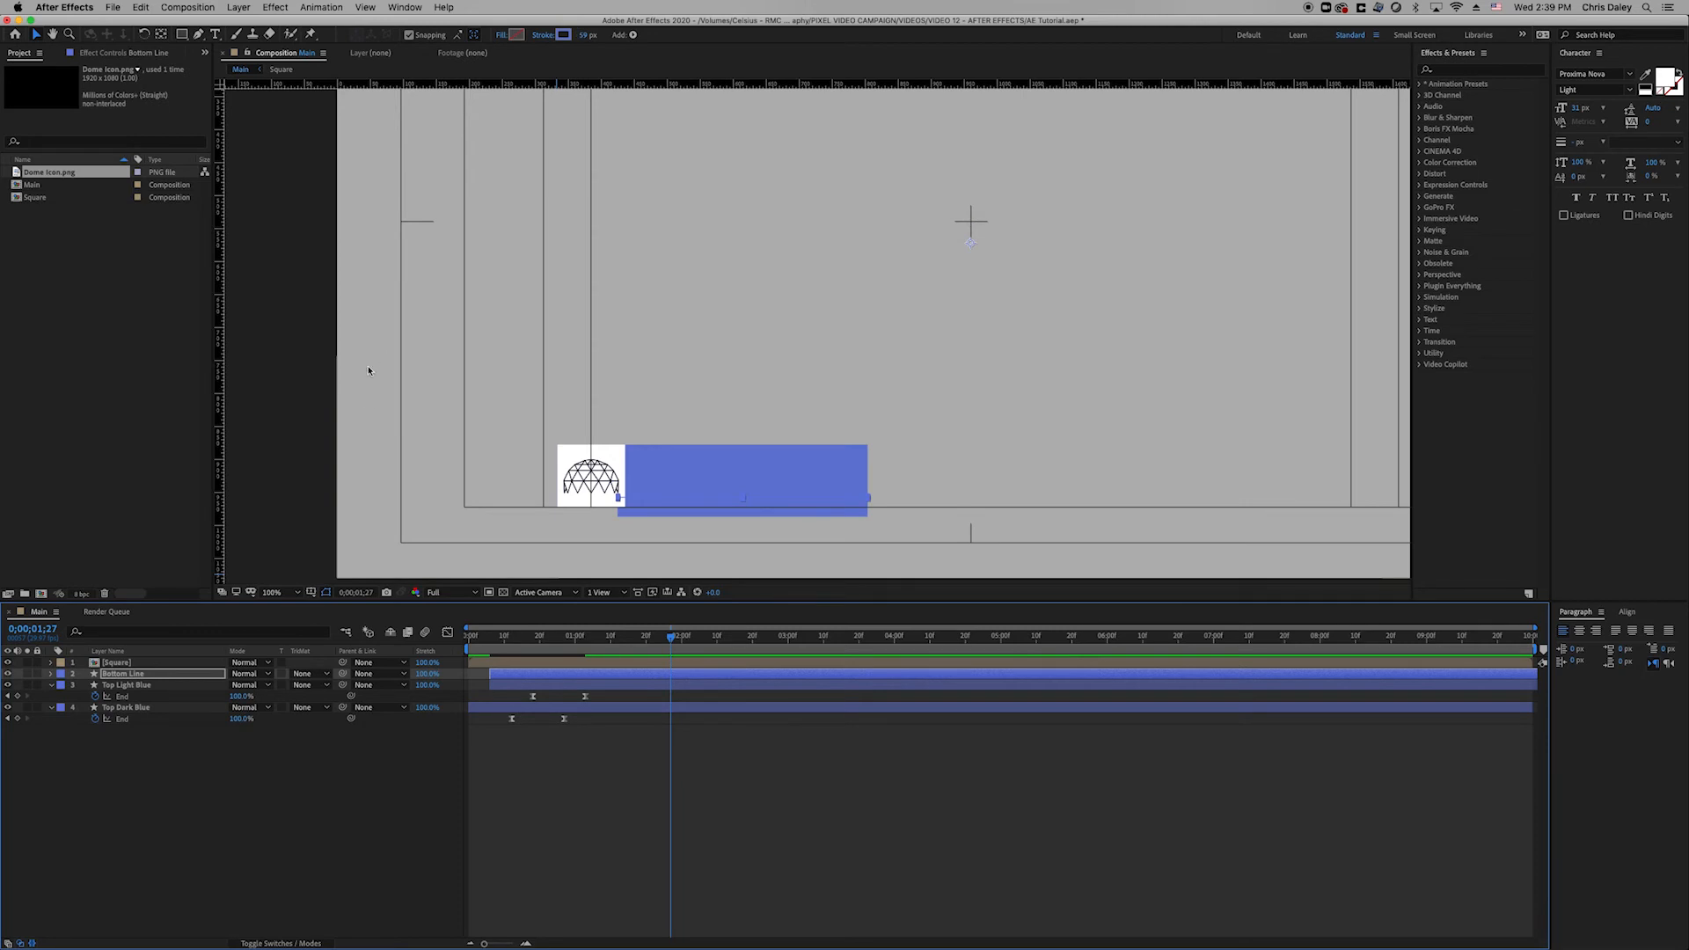
Paste the dark blue hex stroke colour into Top Dark Blue and Bottom Line.
click(156, 709)
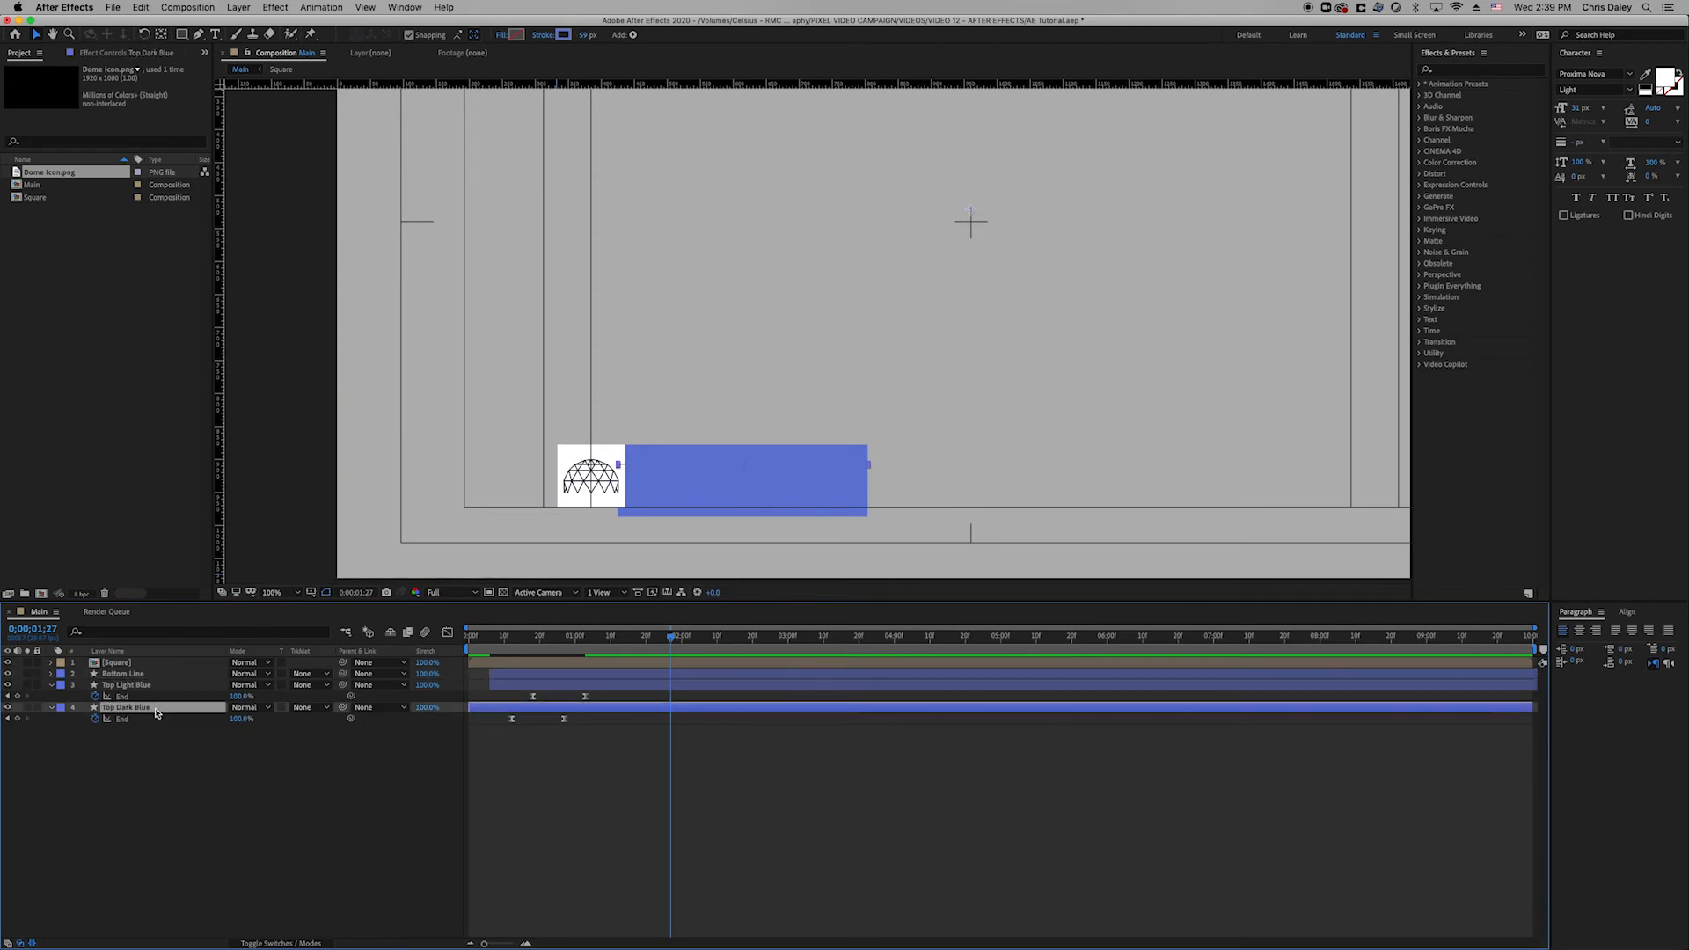
click(562, 35)
key(super+v)
key(Return)
click(141, 674)
click(561, 35)
key(super+v)
key(Return)
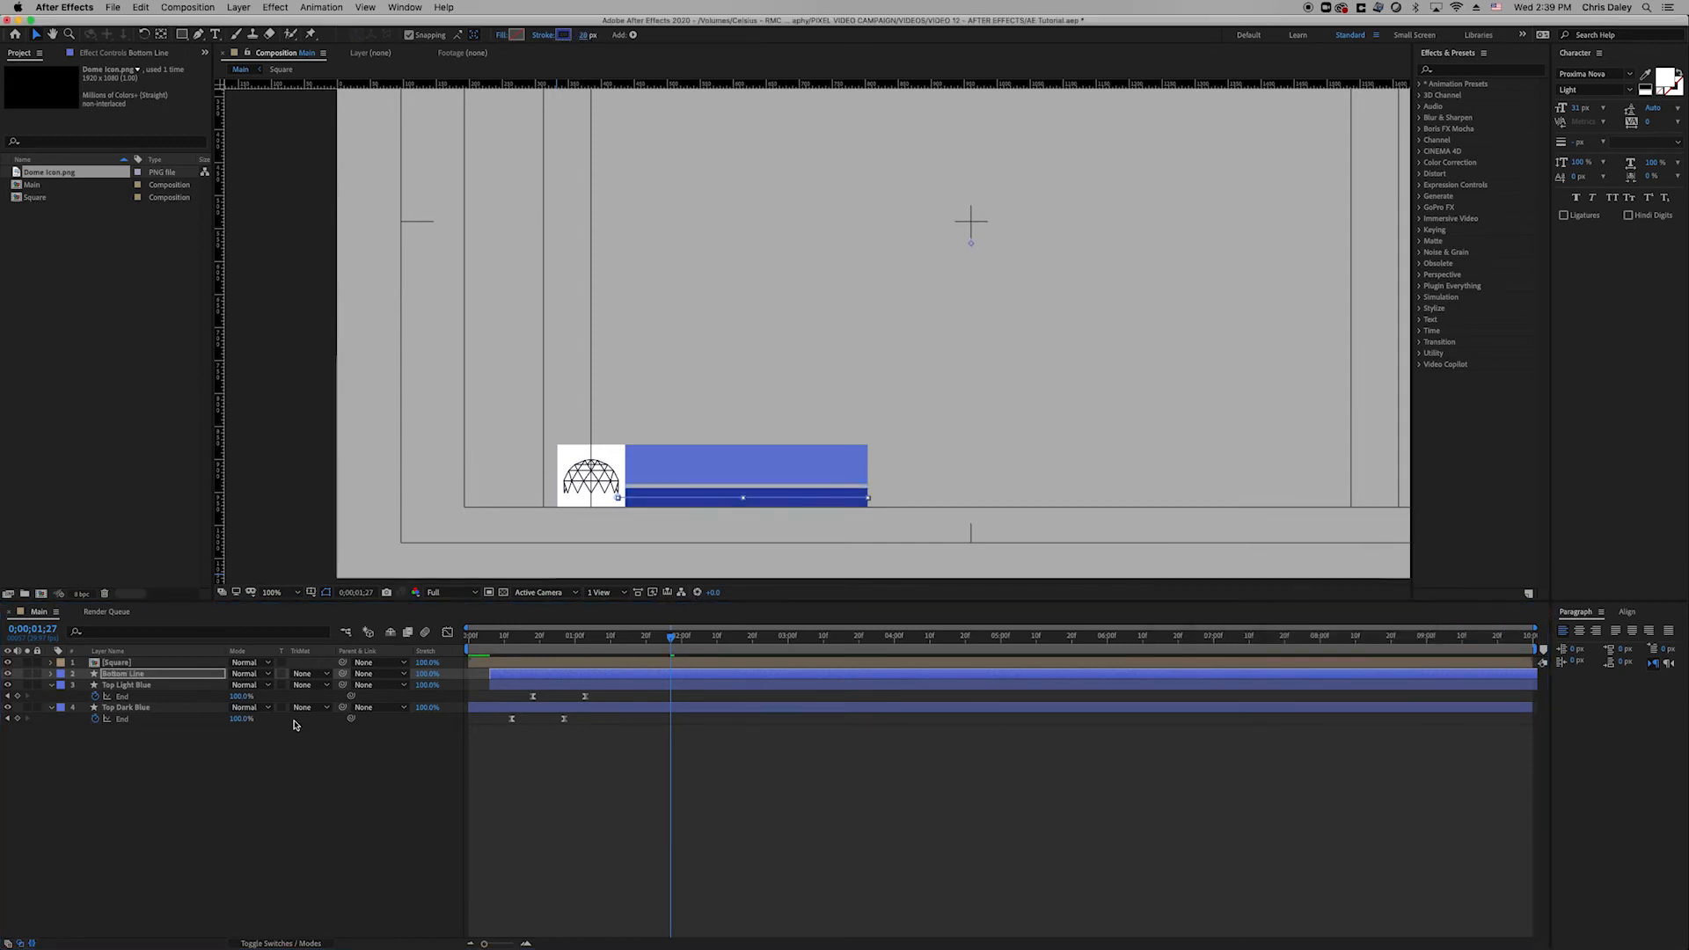
Move Bottom Line to the bottom of the stack and nudge its bar up slightly.
drag(201, 674, 187, 741)
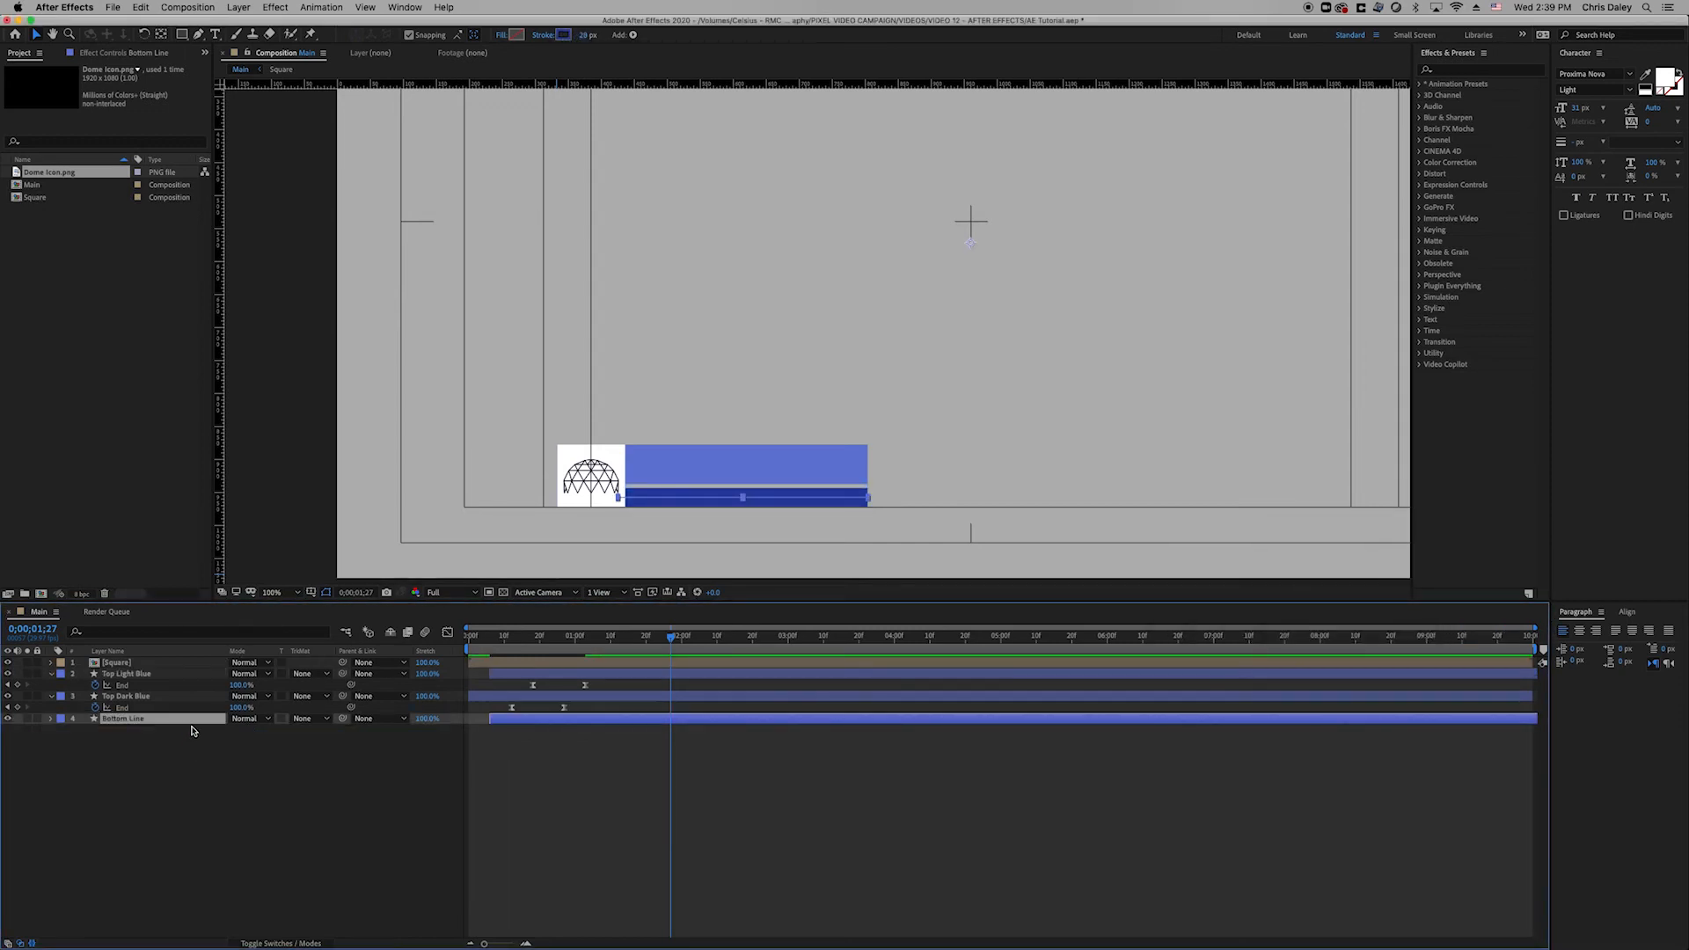
key(period)
key(space)
drag(626, 437, 722, 241)
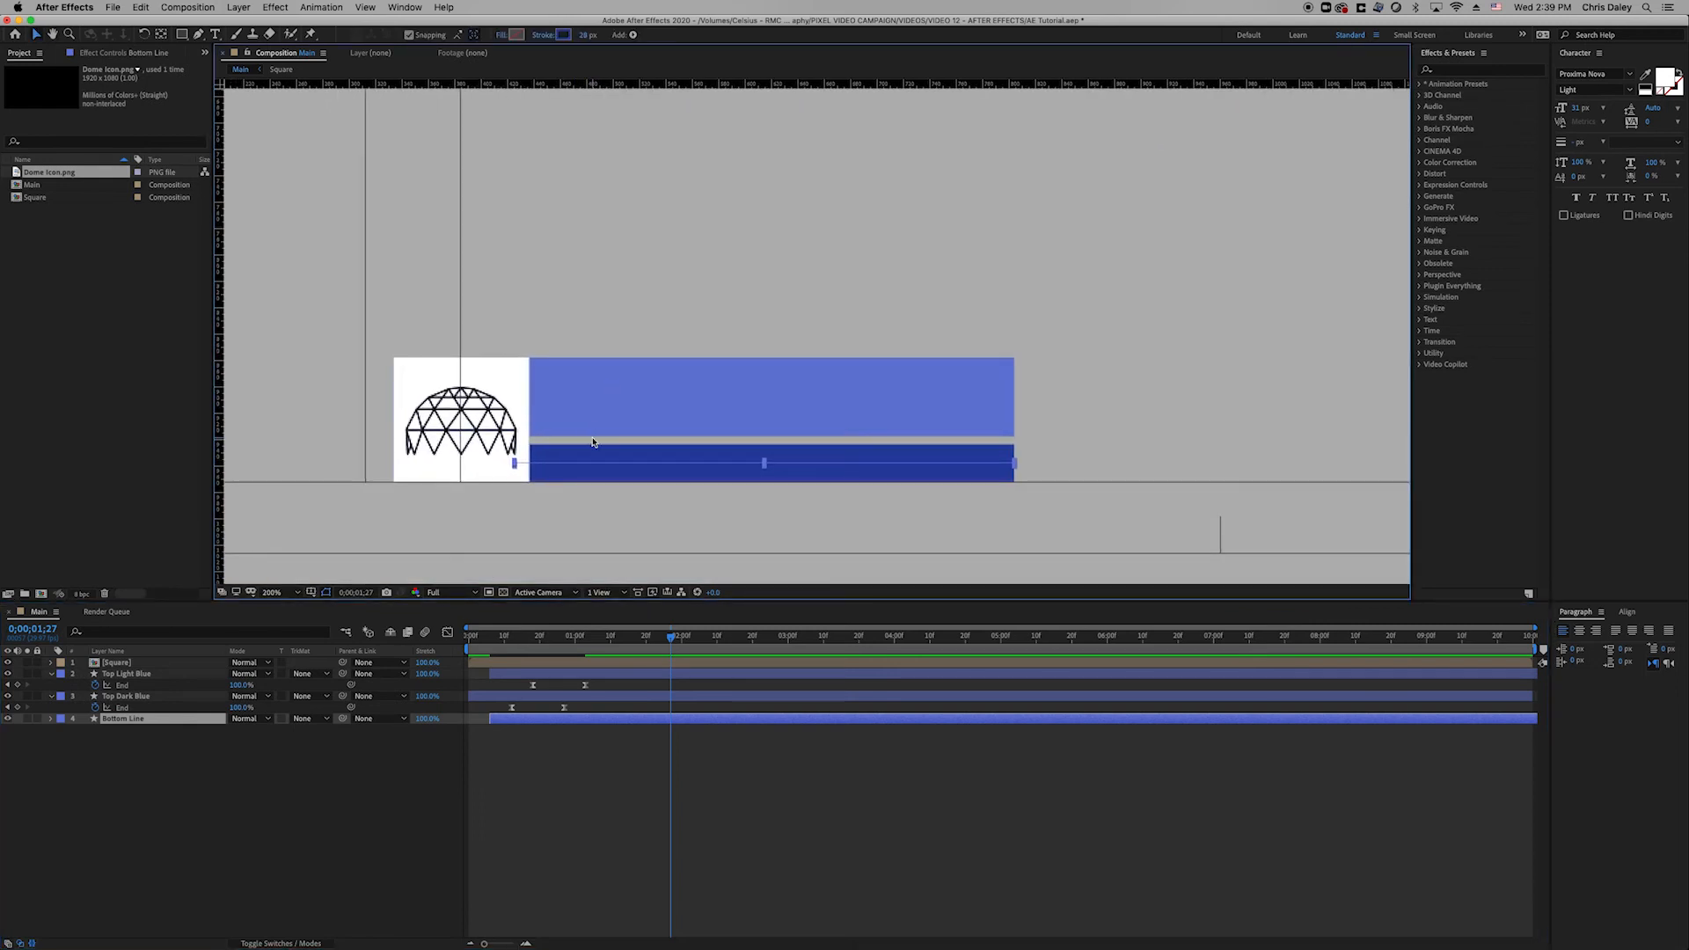
key(Up)
key(Up)
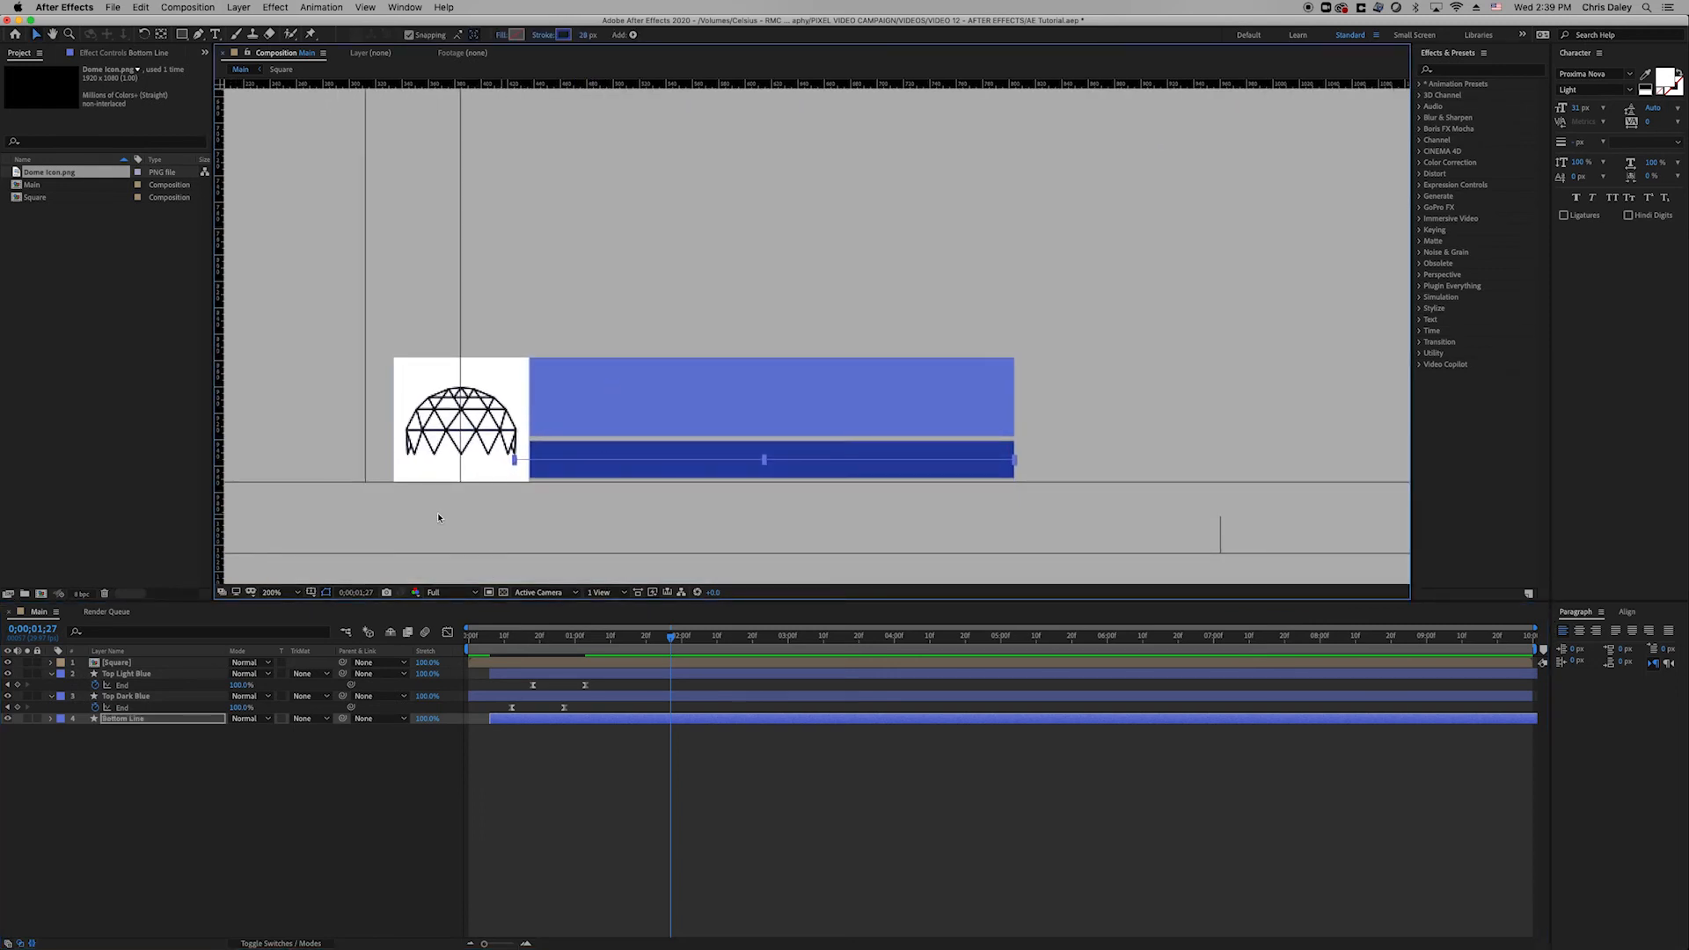
Set Bottom Line's stroke width to 35 px.
drag(587, 36, 602, 35)
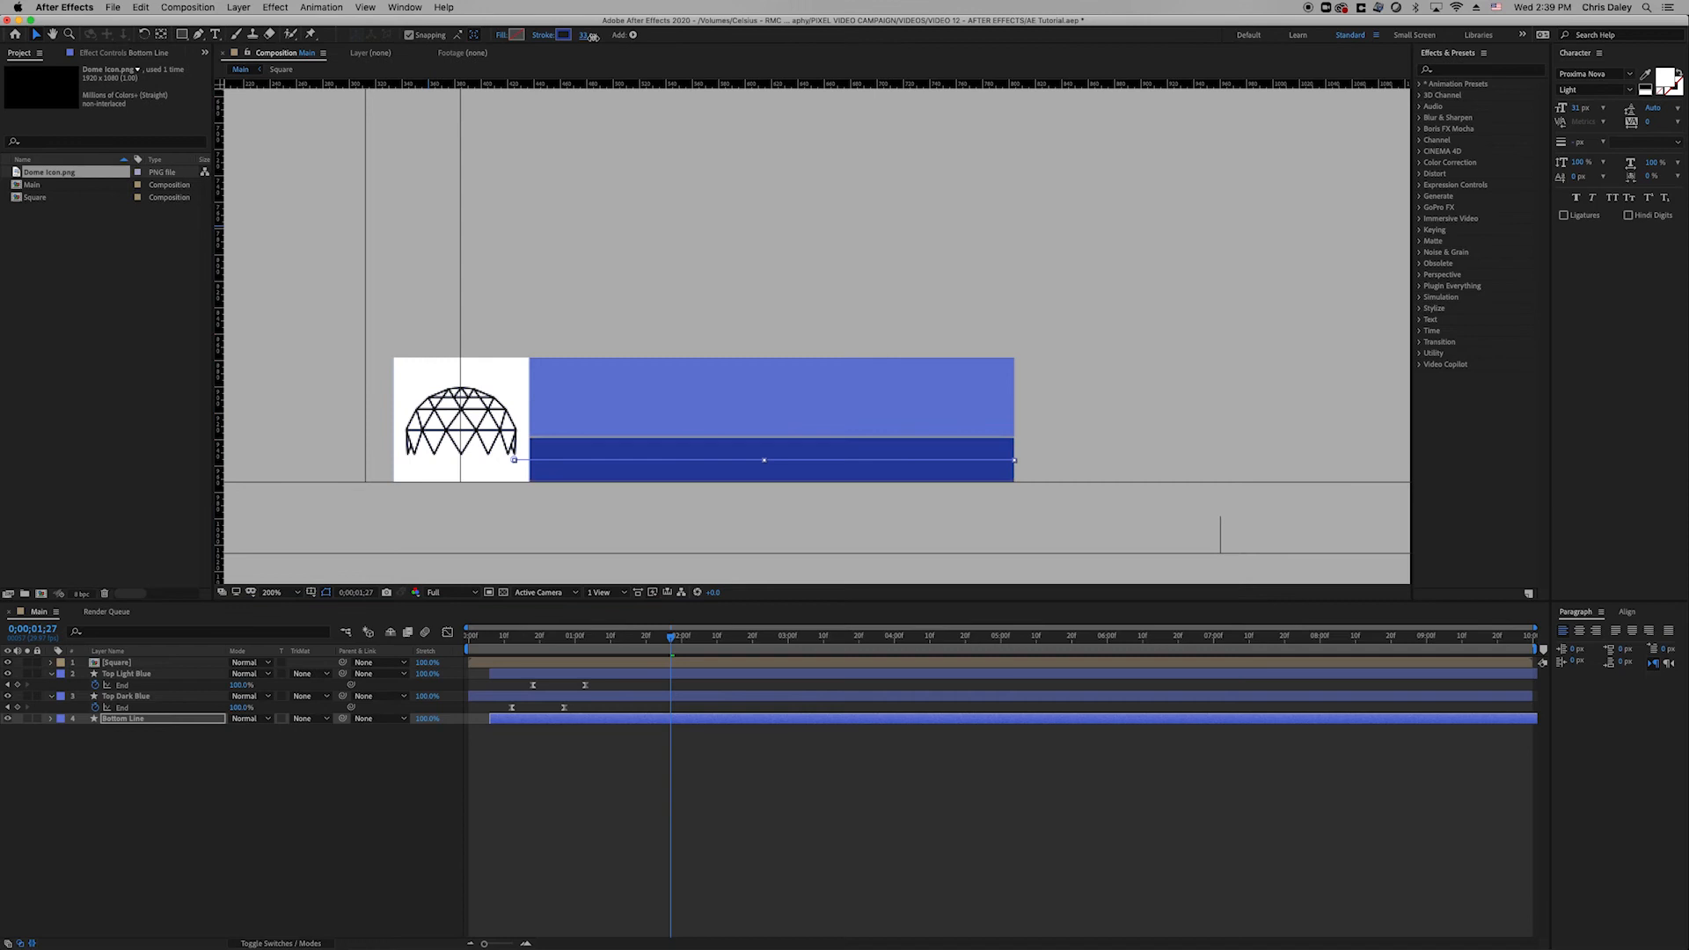
click(242, 778)
click(174, 722)
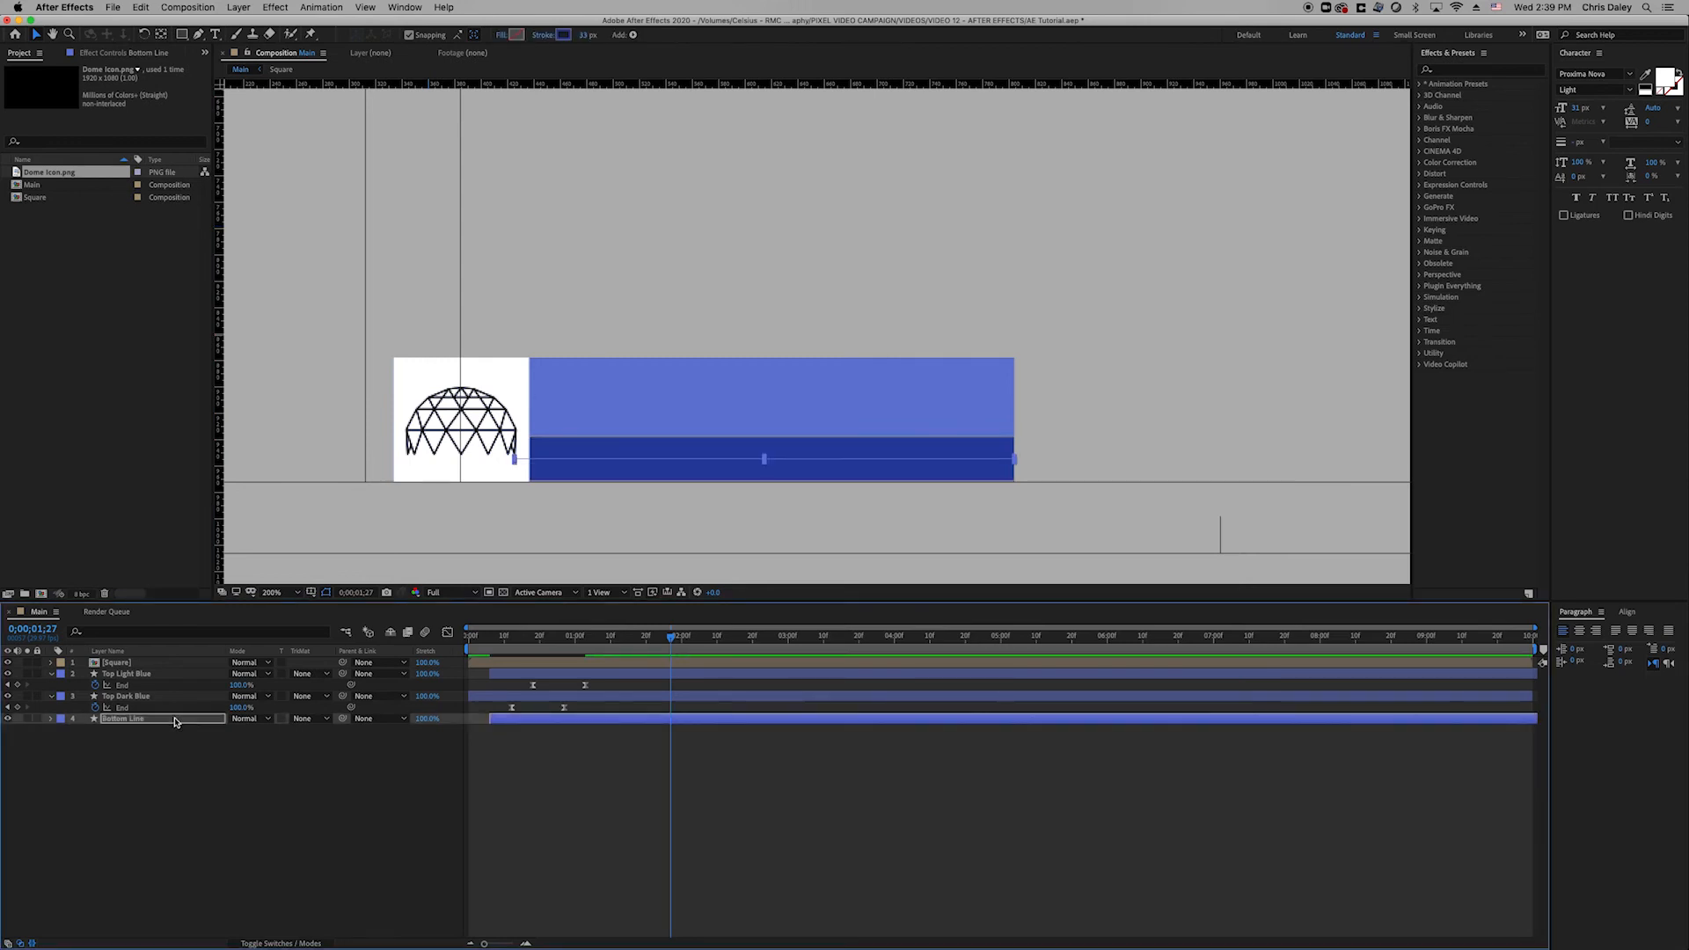
click(586, 36)
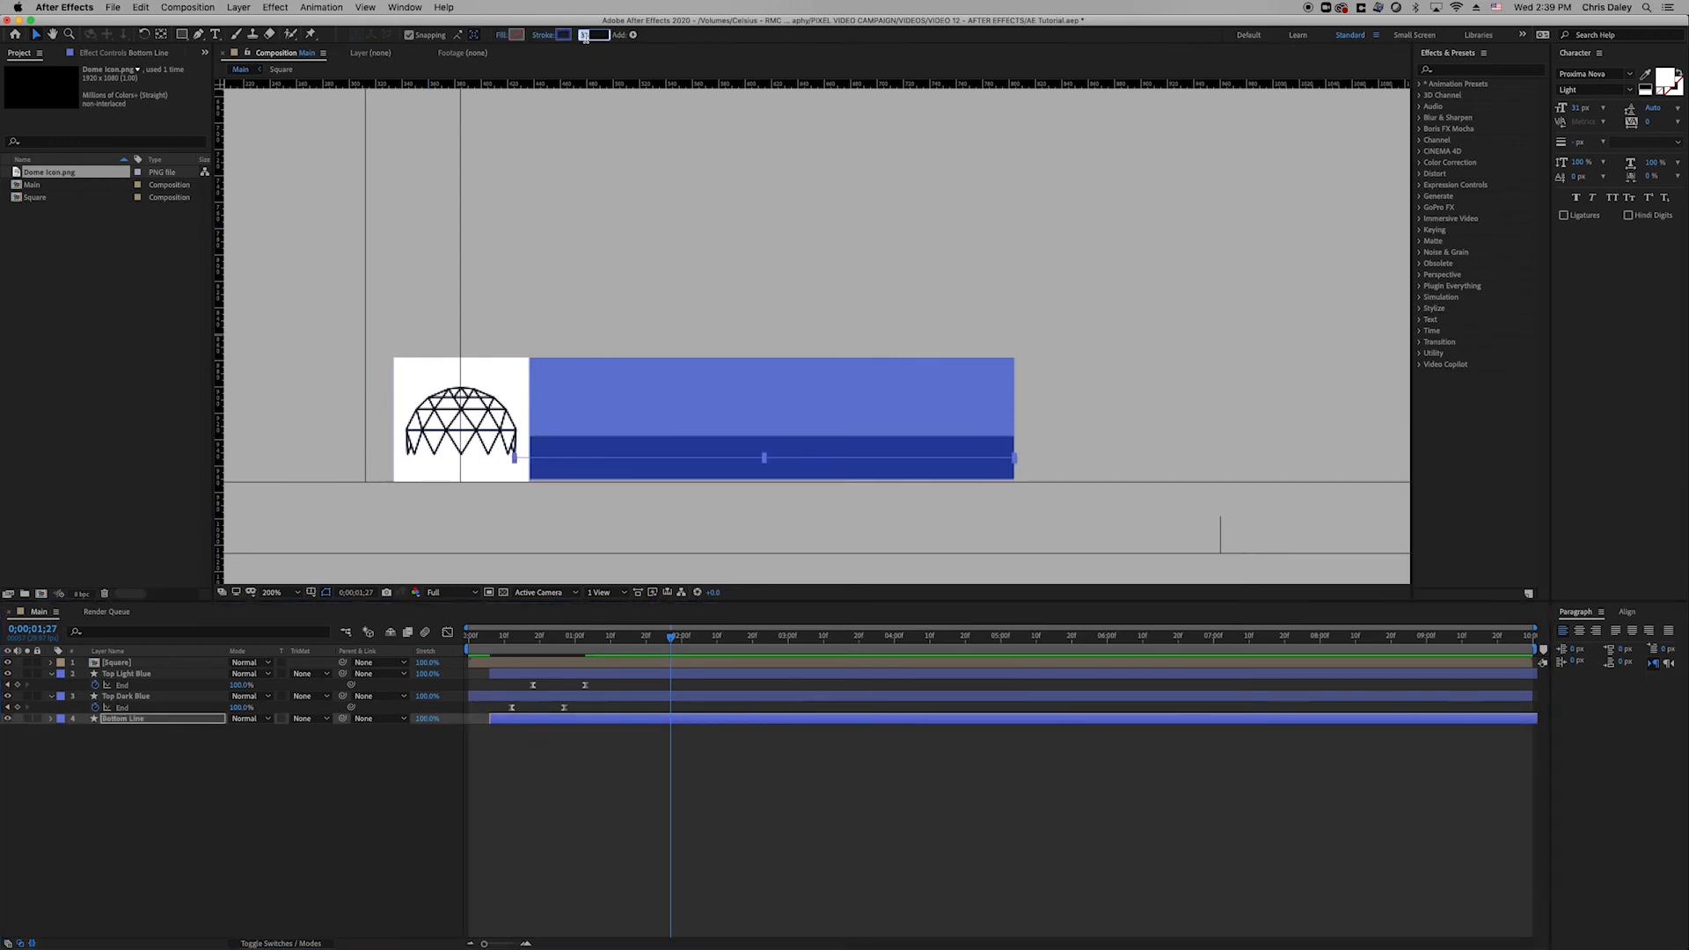
click(289, 729)
click(174, 721)
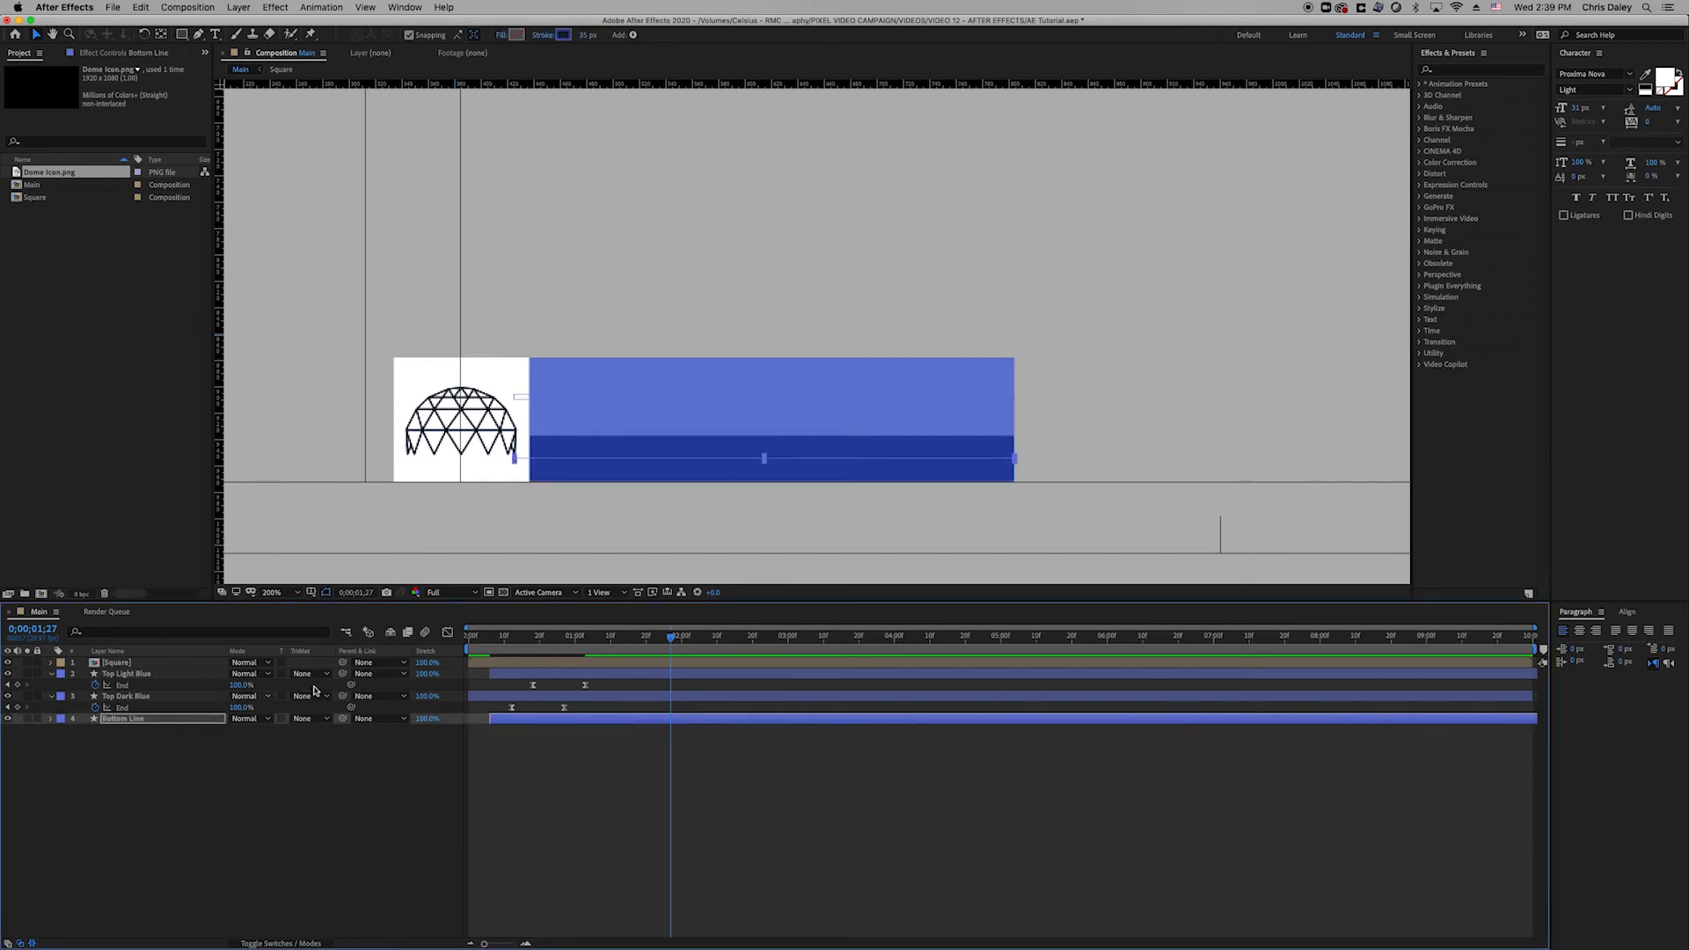
click(584, 781)
click(543, 722)
Delay Bottom Line's Trim Paths End keyframes by three frames.
key(u)
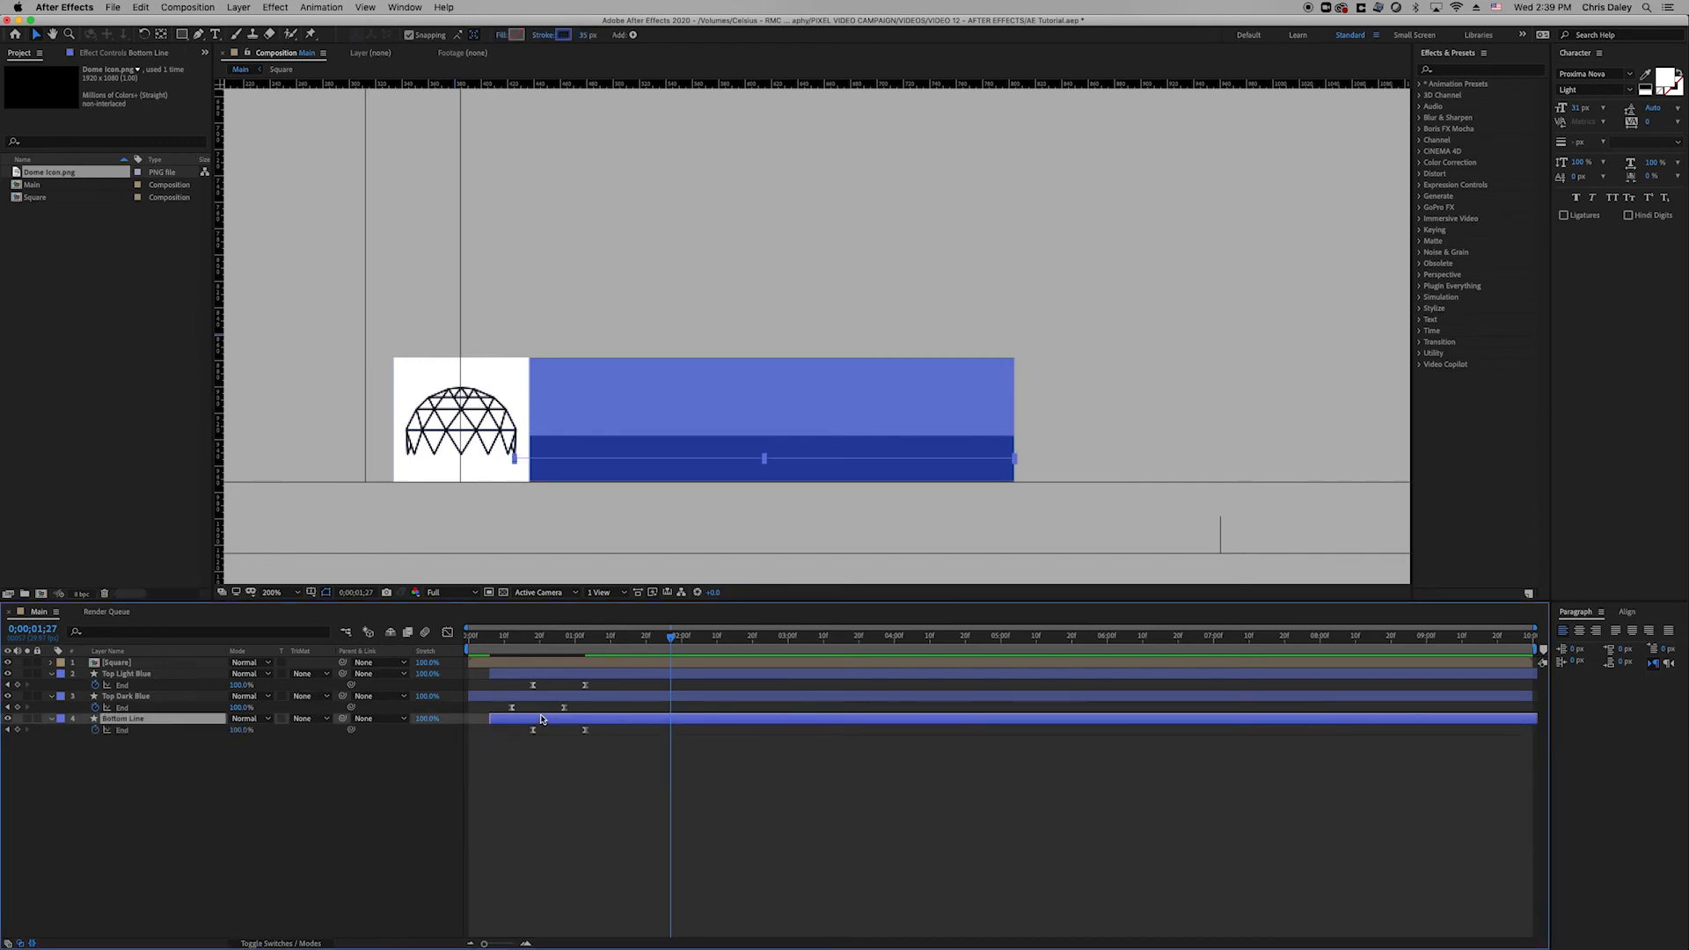
click(583, 781)
click(532, 720)
mouse_move(523, 644)
mouse_down()
mouse_move(551, 656)
mouse_move(518, 658)
mouse_move(545, 661)
mouse_up()
drag(547, 719, 558, 721)
click(563, 751)
Preview the animation and hide the Bottom Line layer.
key(space)
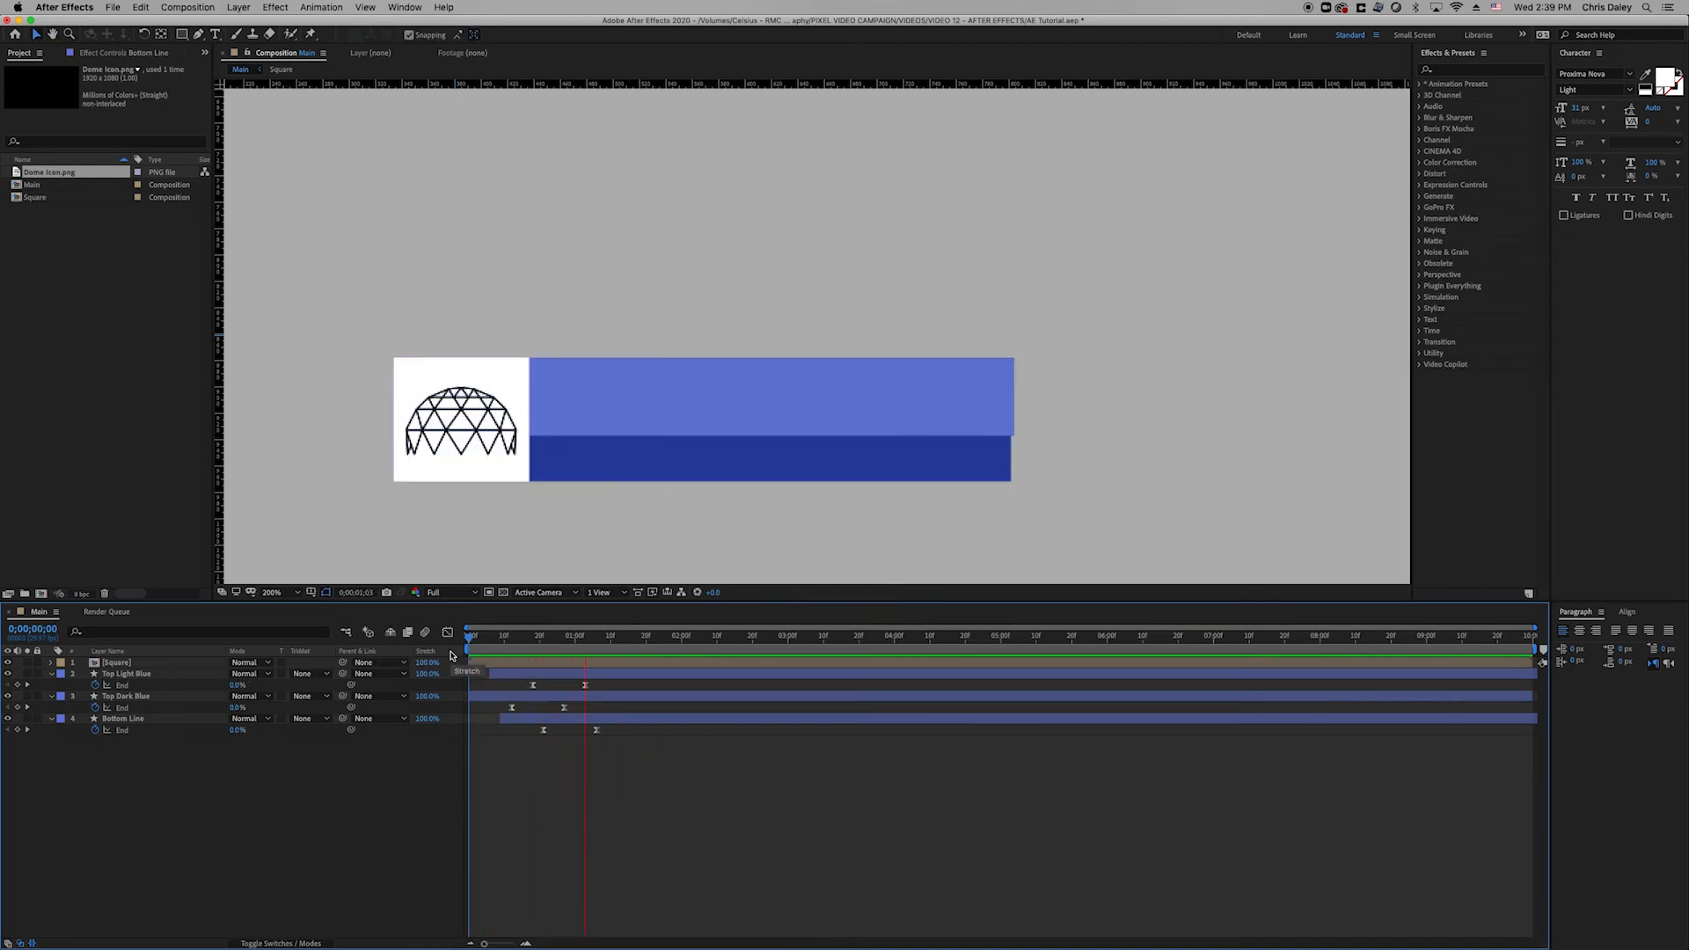
key(space)
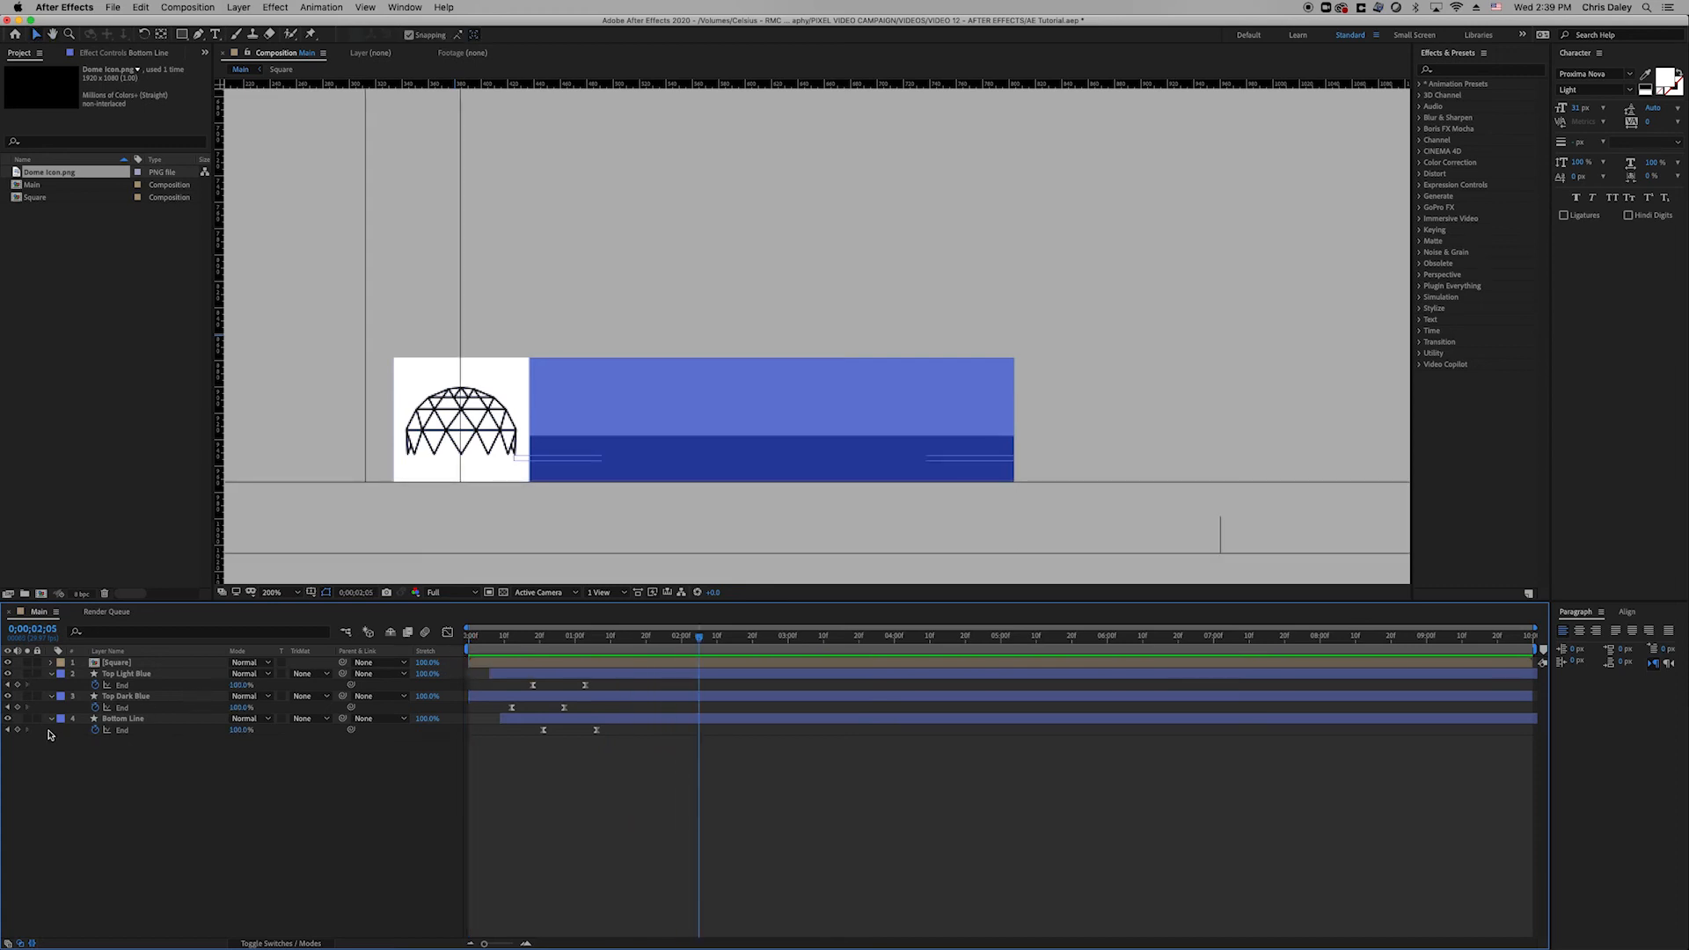
click(8, 719)
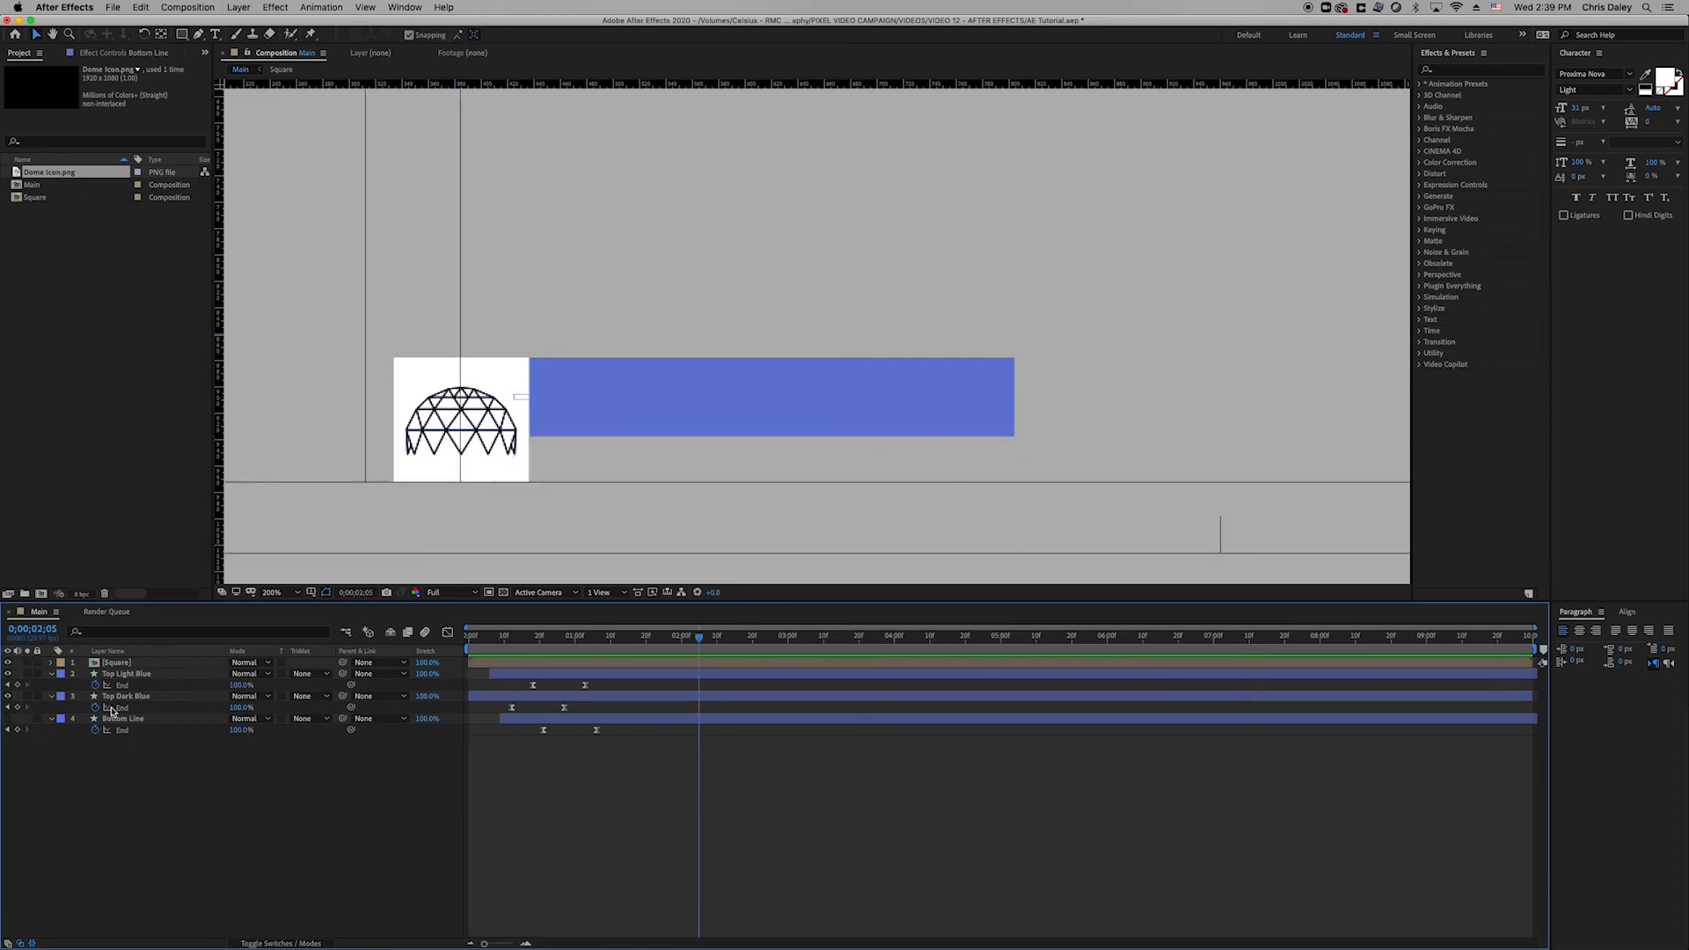
key(space)
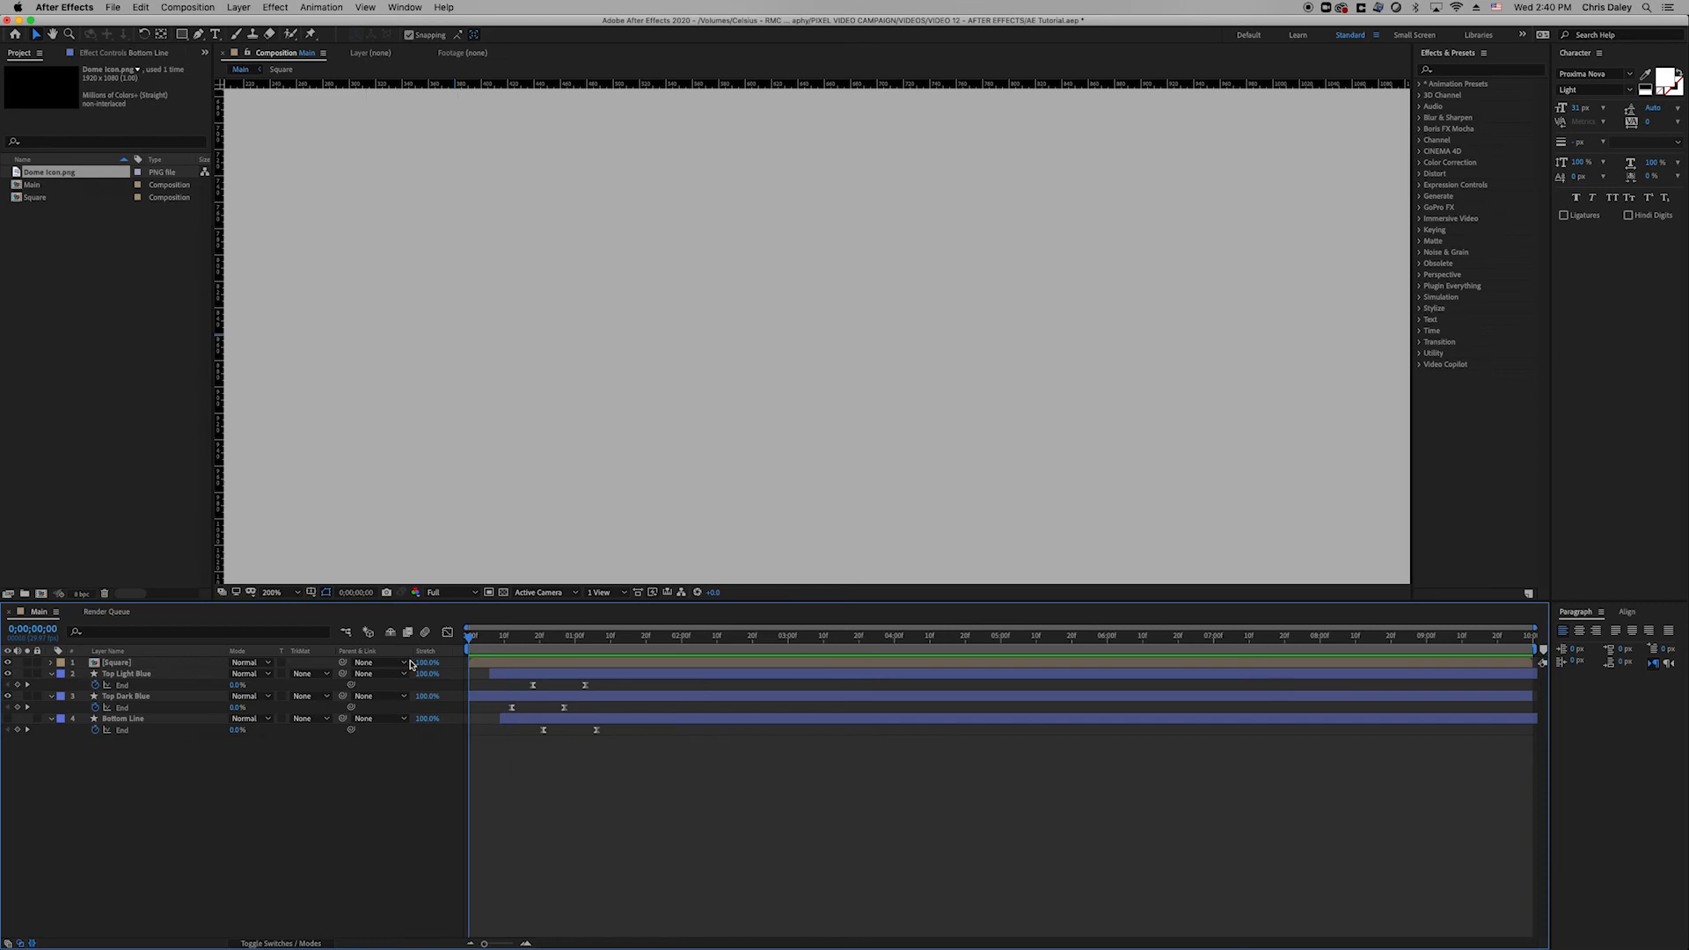
key(space)
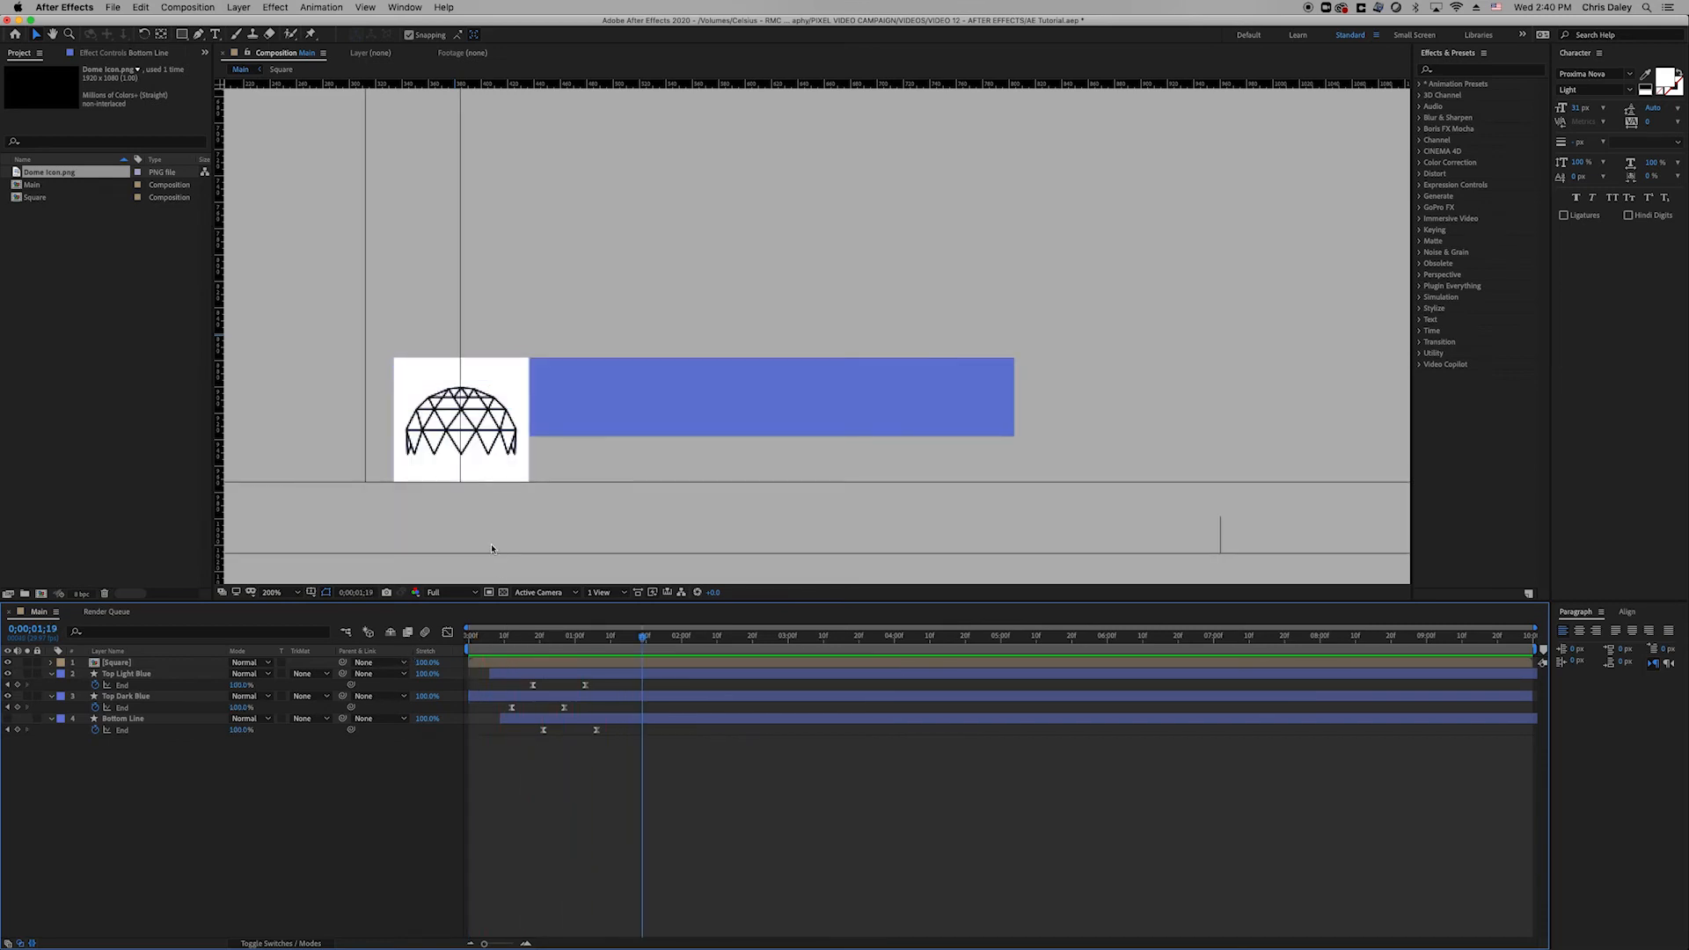
Add a 'John Smith' text layer on the blue bar and make it bold.
click(215, 37)
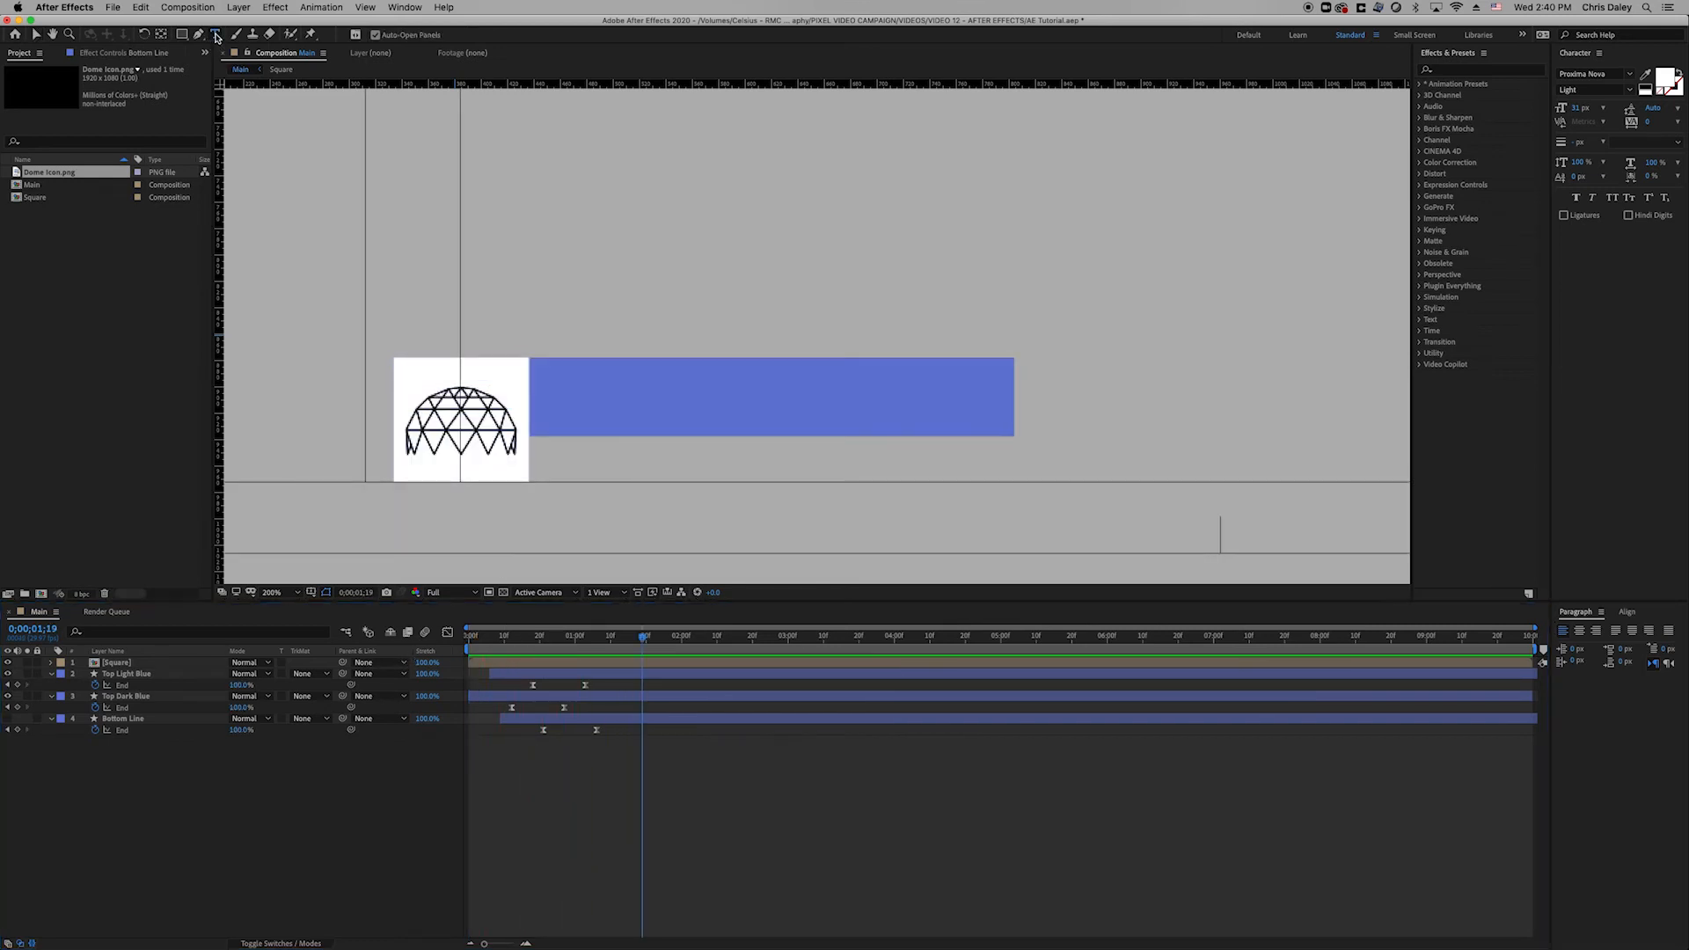
click(612, 405)
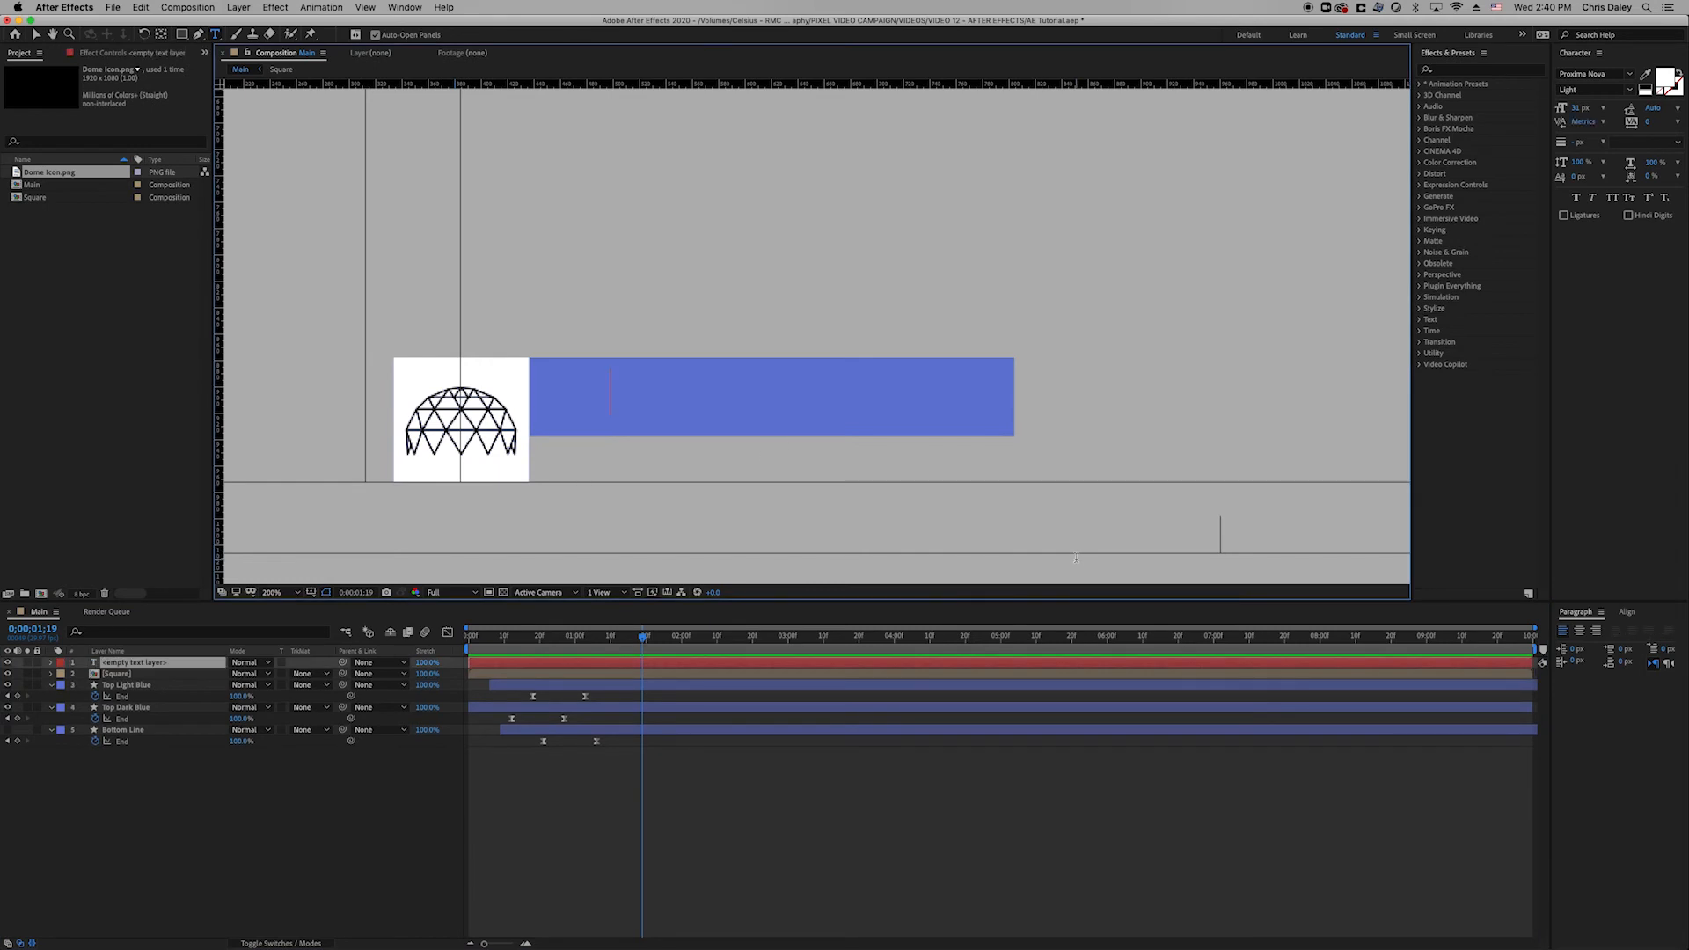
text(John Smith)
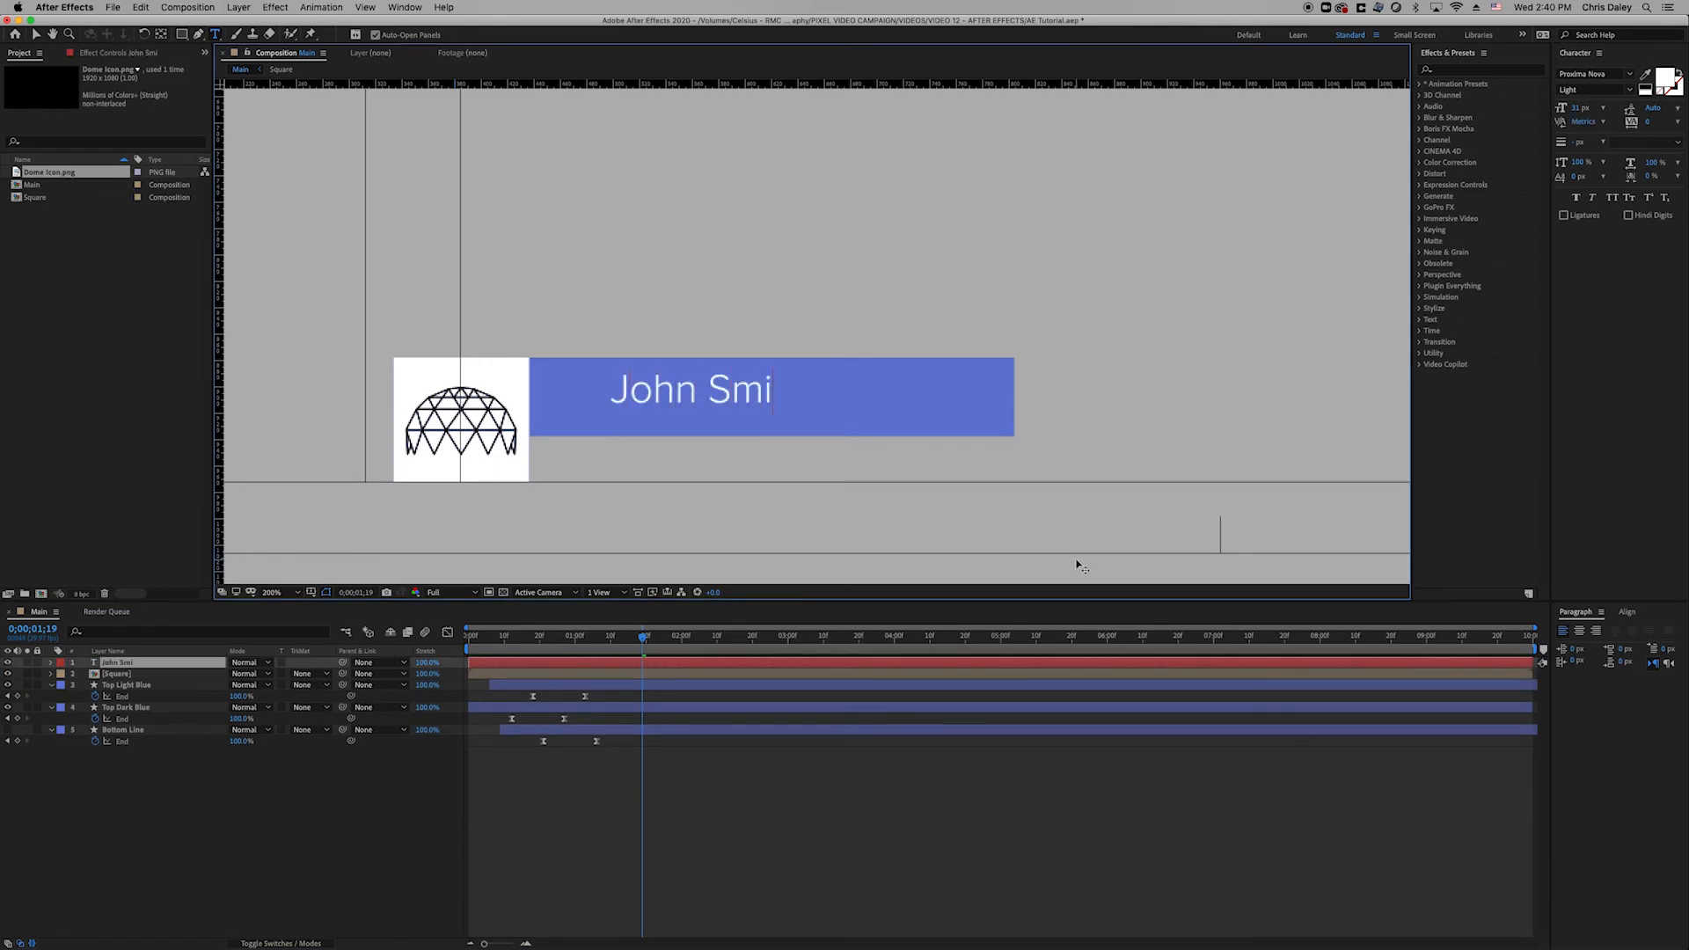
triple_click(777, 387)
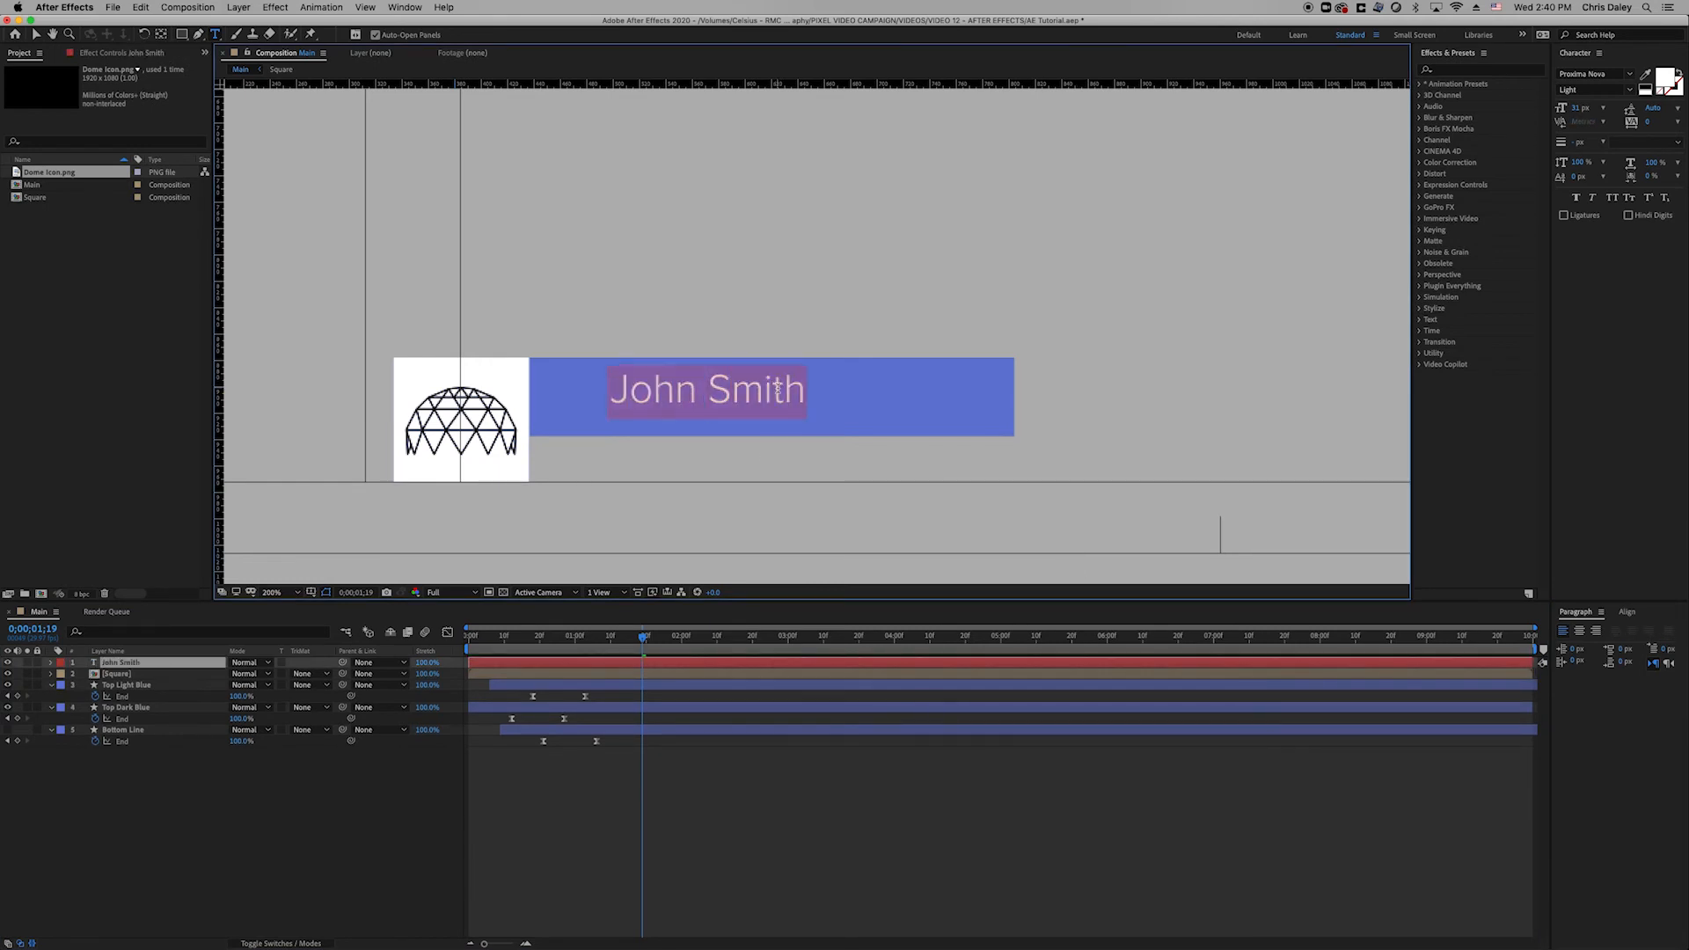
click(1629, 90)
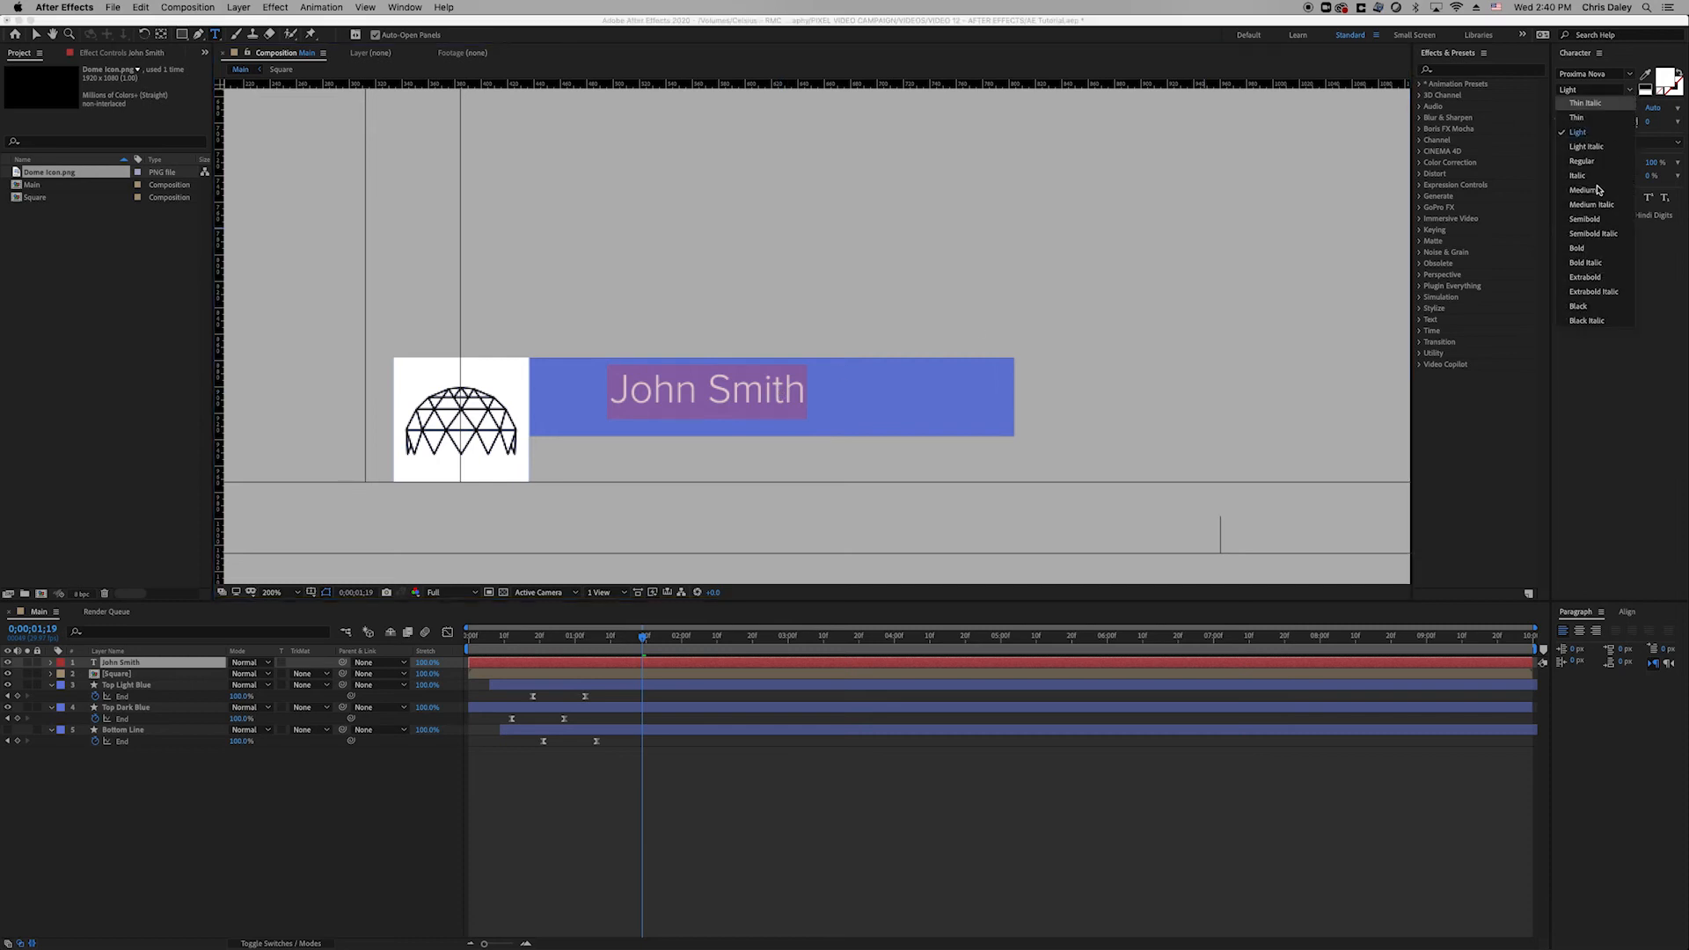
click(1590, 247)
Enlarge the John Smith text to 62 px and position it on the bar.
drag(1586, 111, 1491, 103)
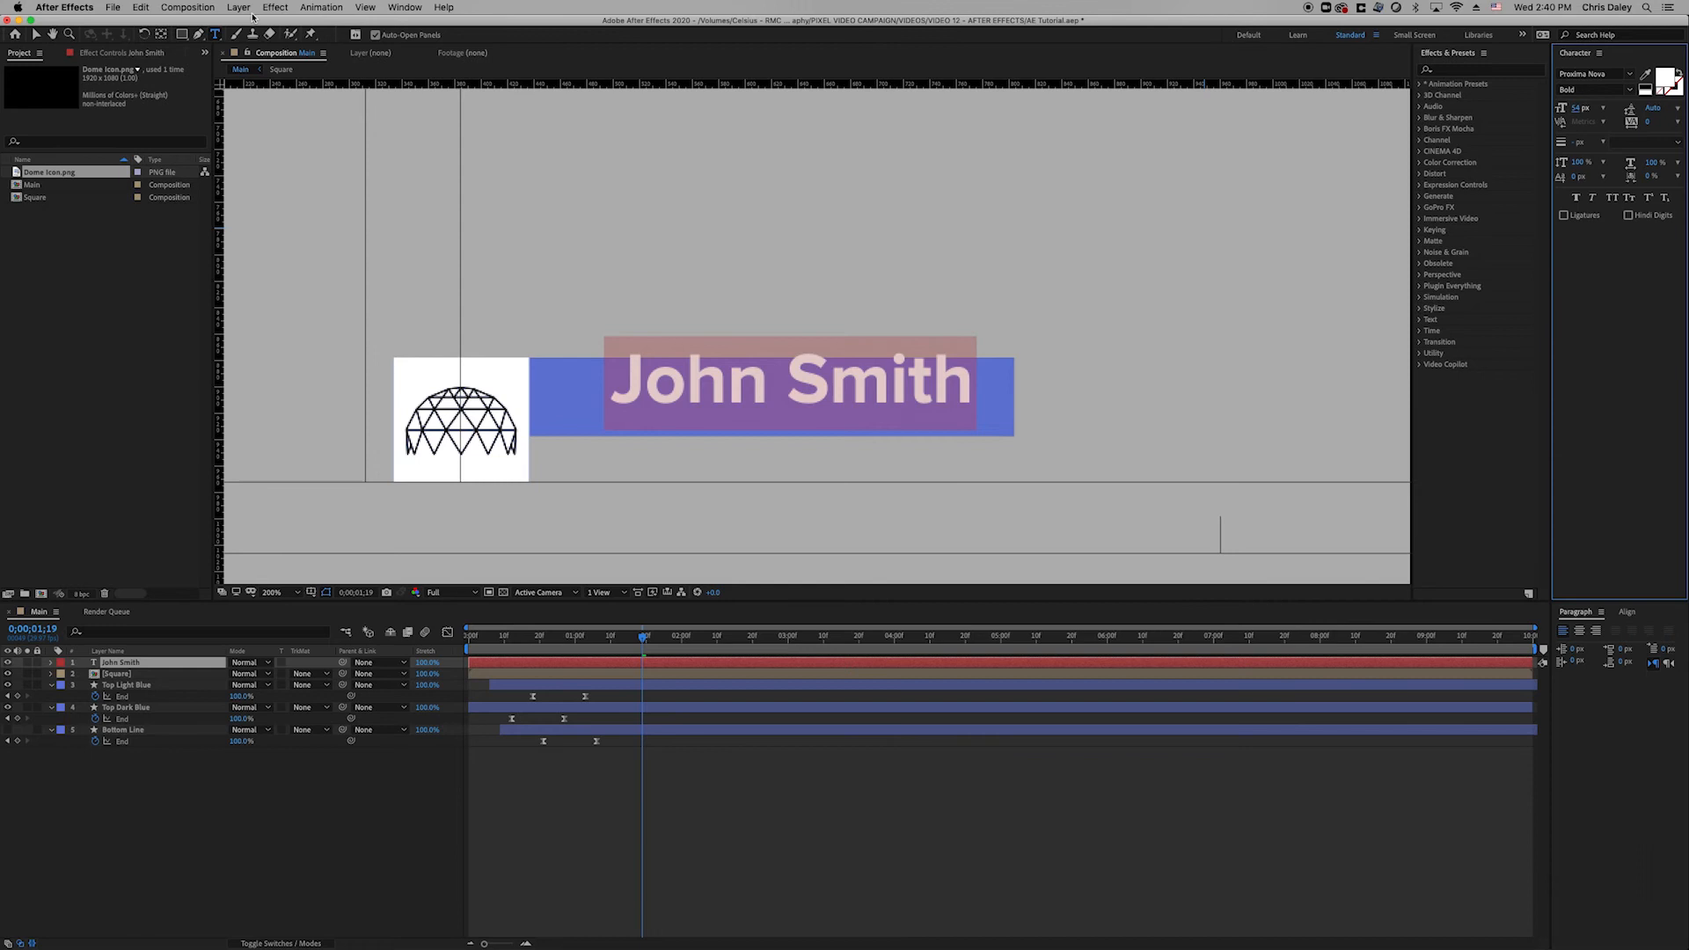
click(37, 34)
drag(870, 382, 852, 401)
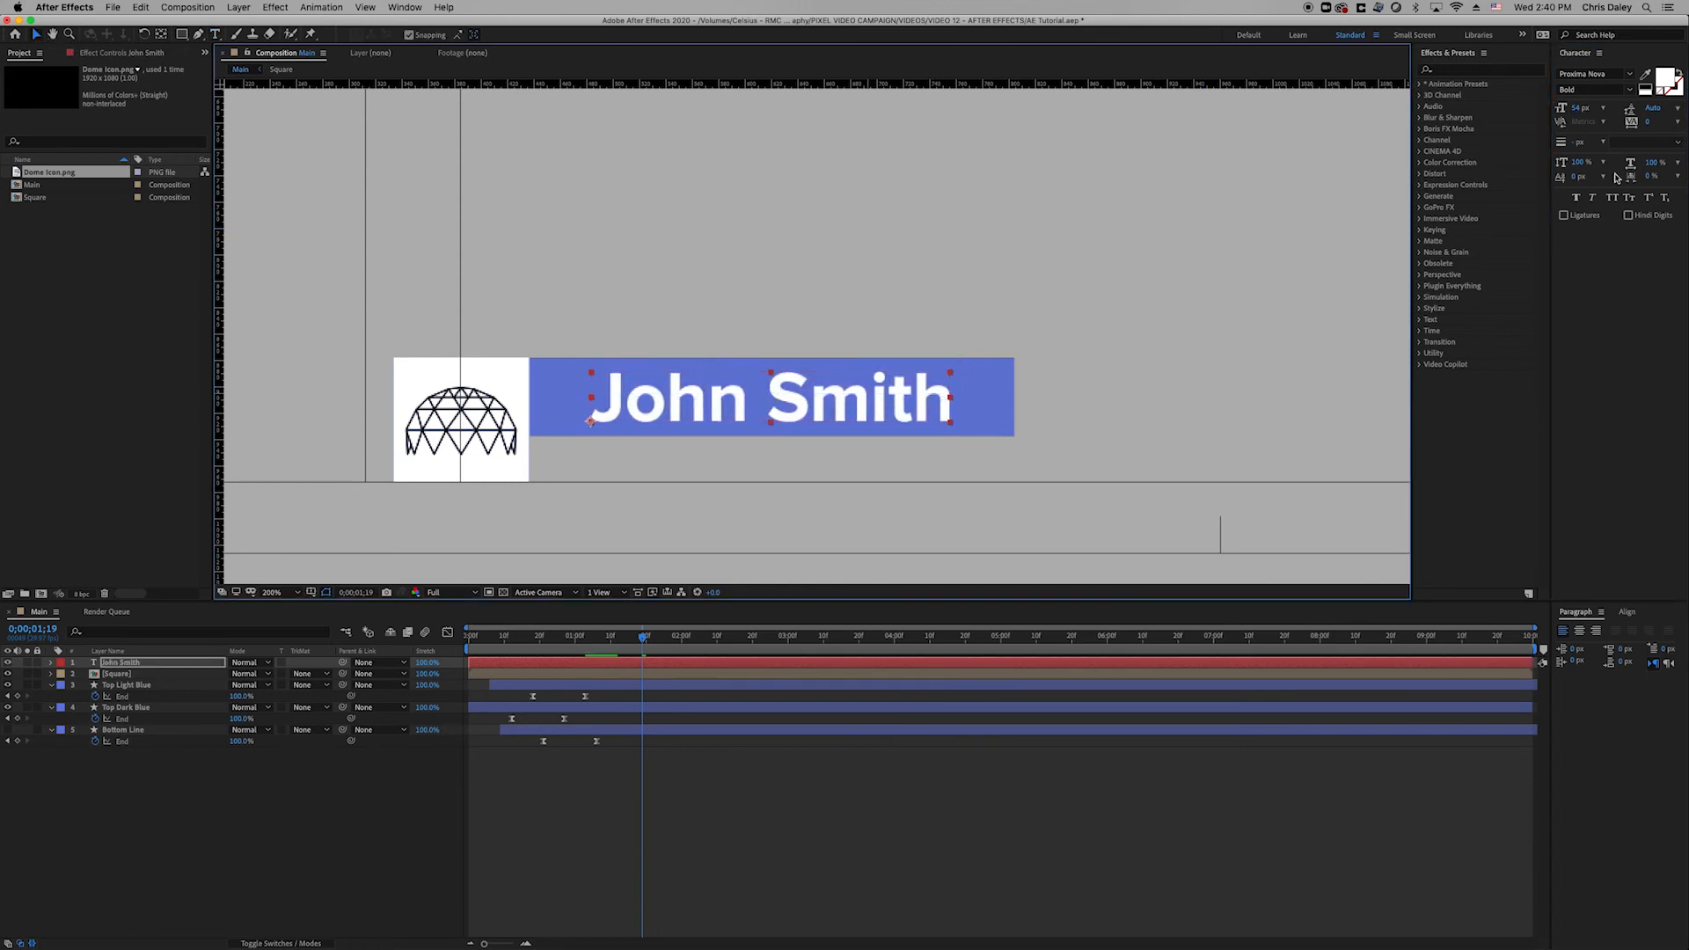
drag(1581, 108, 1584, 108)
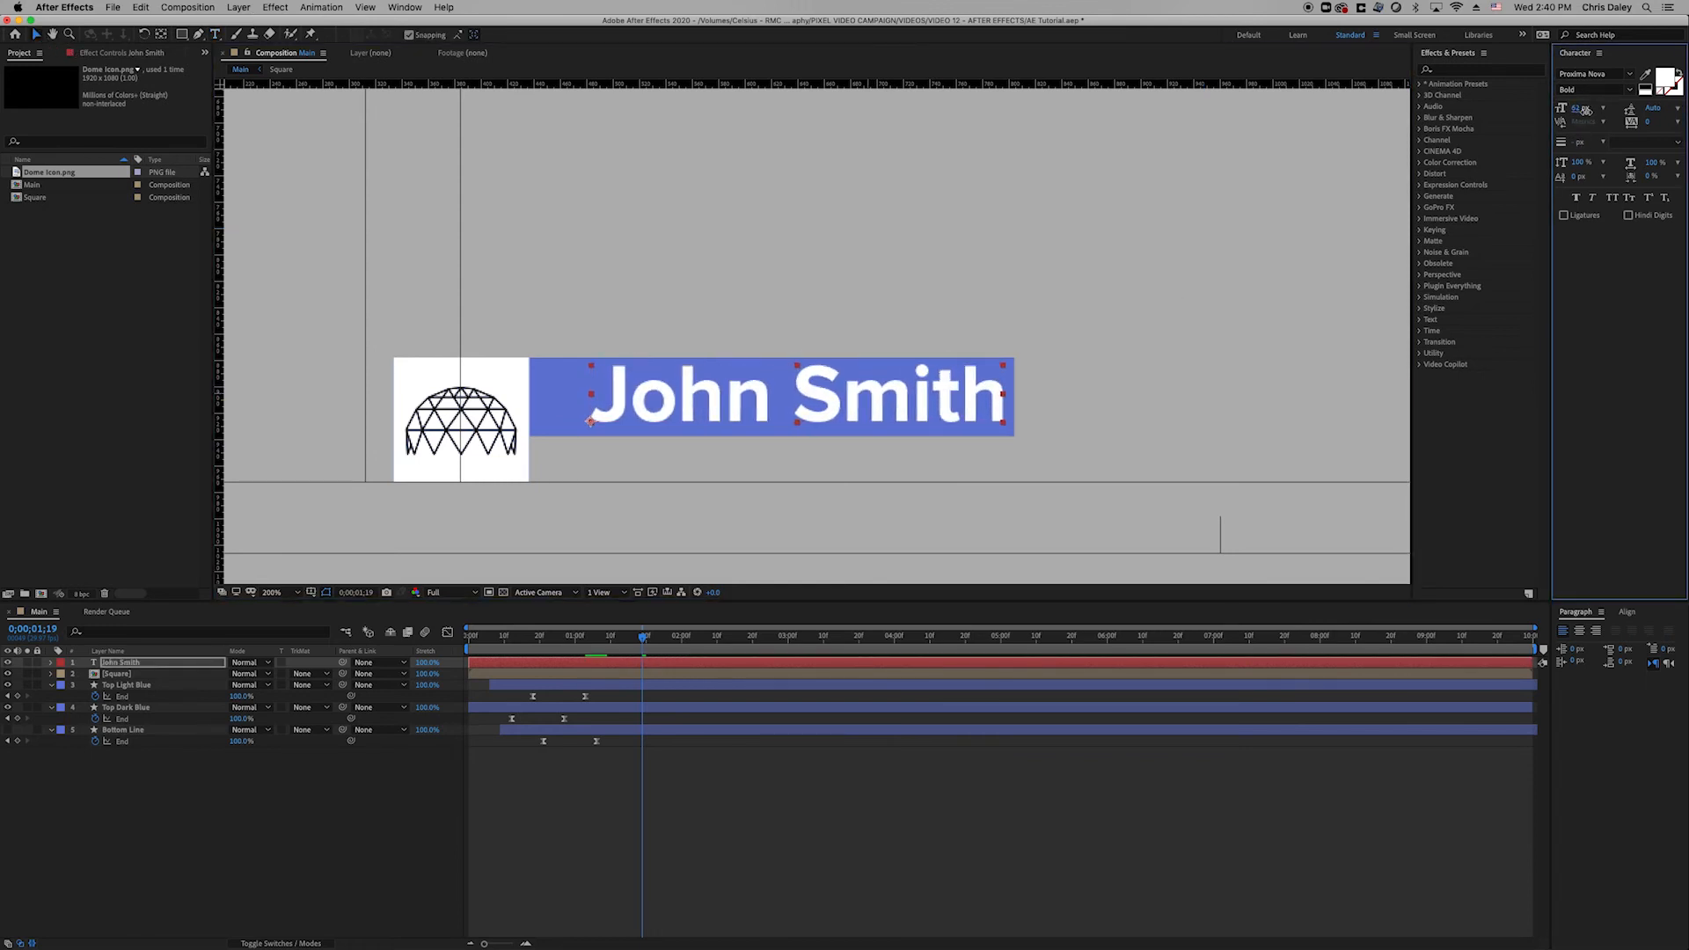
drag(921, 392, 893, 405)
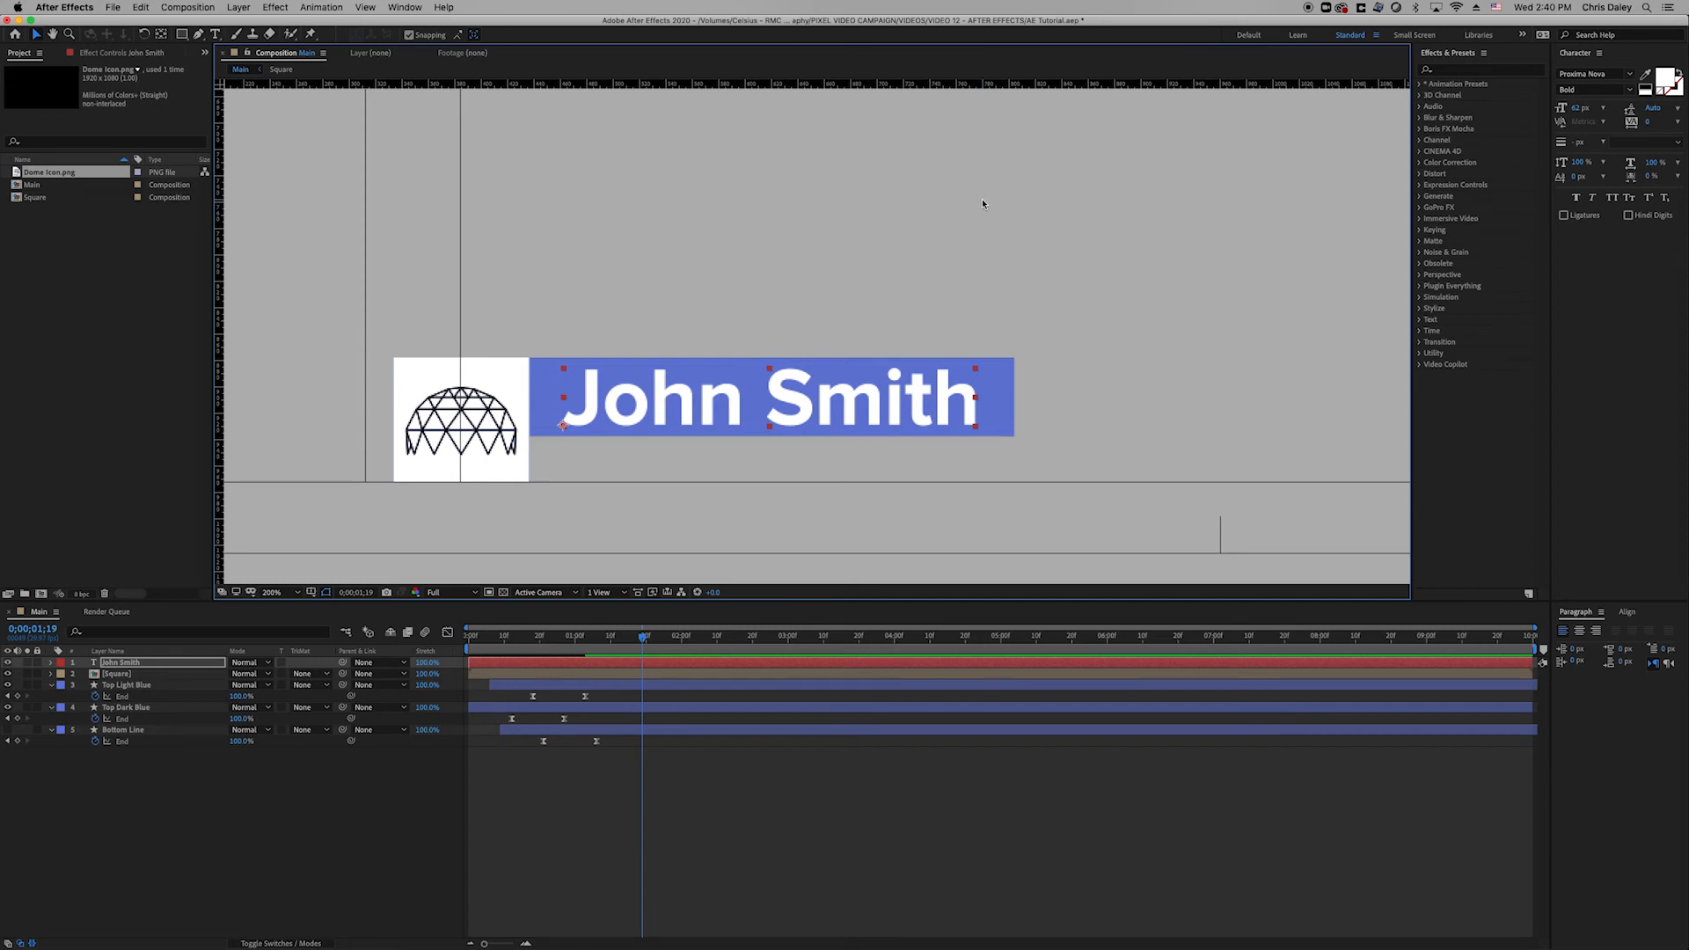
drag(848, 392, 851, 393)
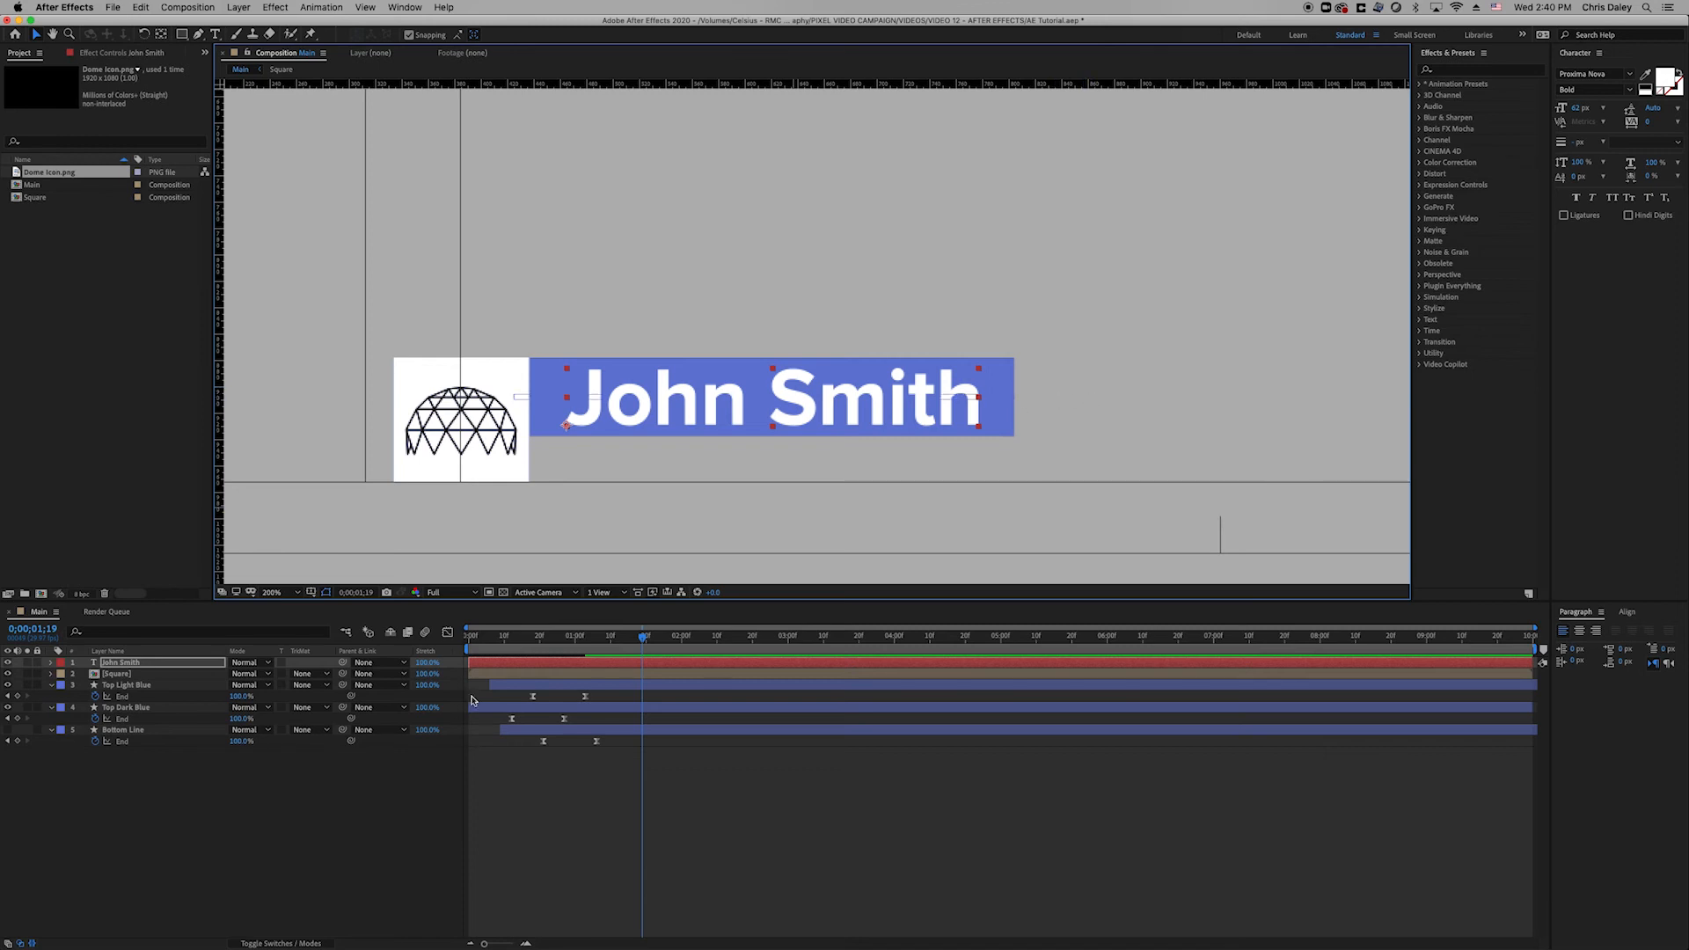
Preview the animation, then move John Smith below the [Square] layer.
drag(540, 638, 461, 662)
key(space)
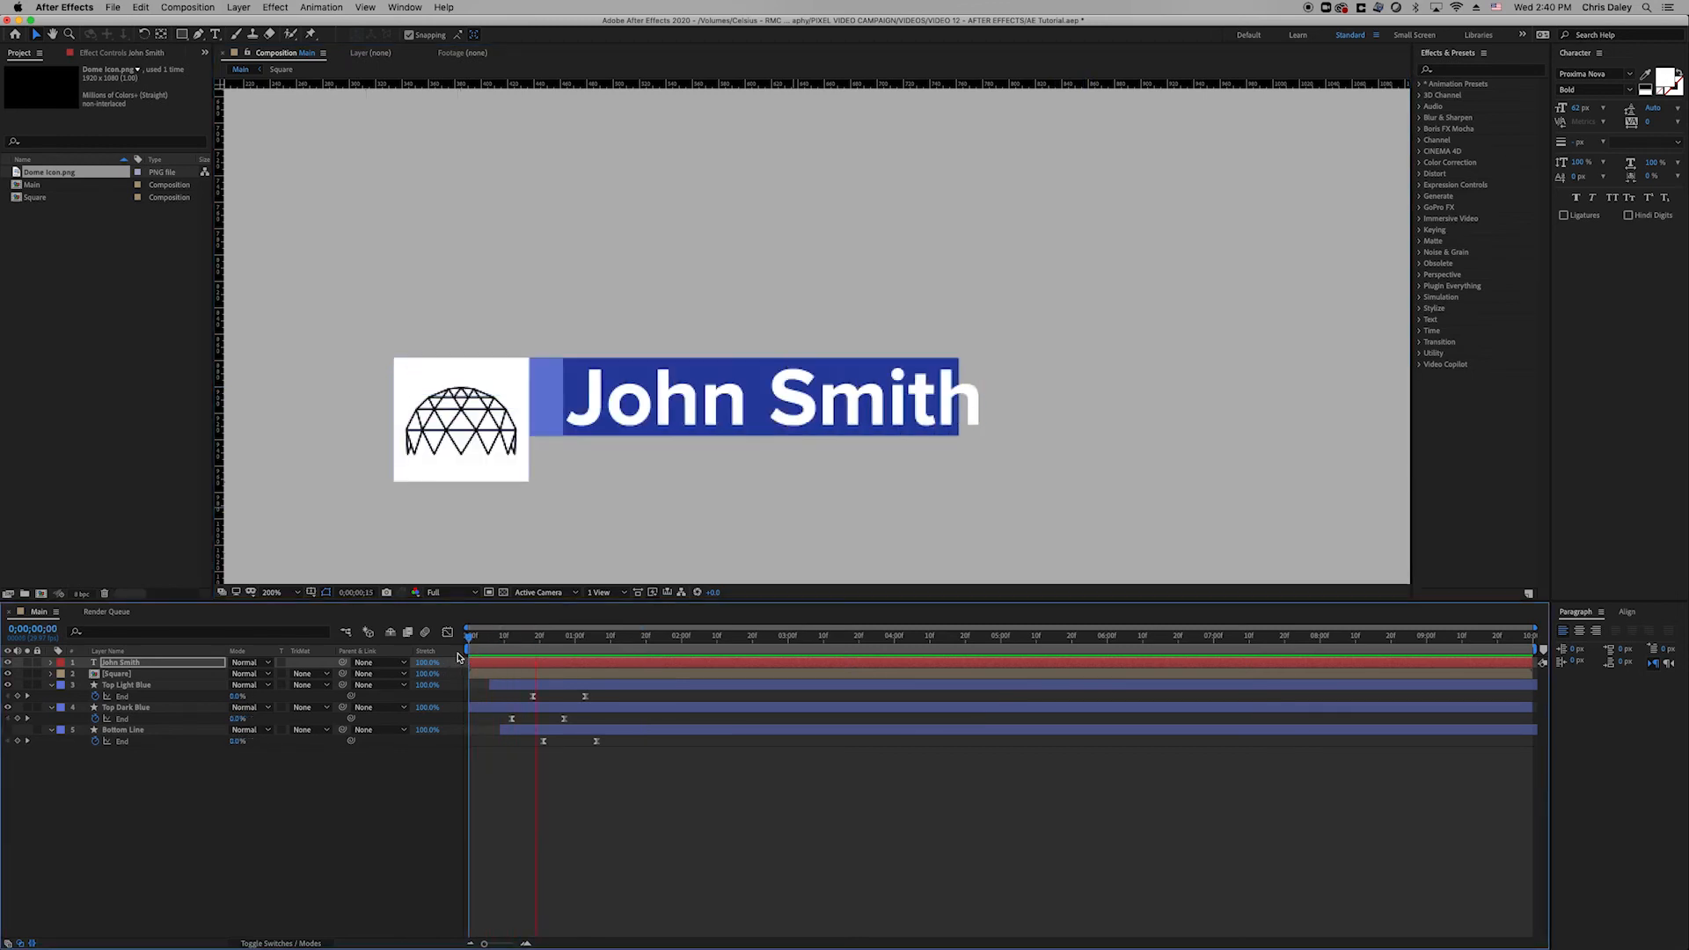
key(space)
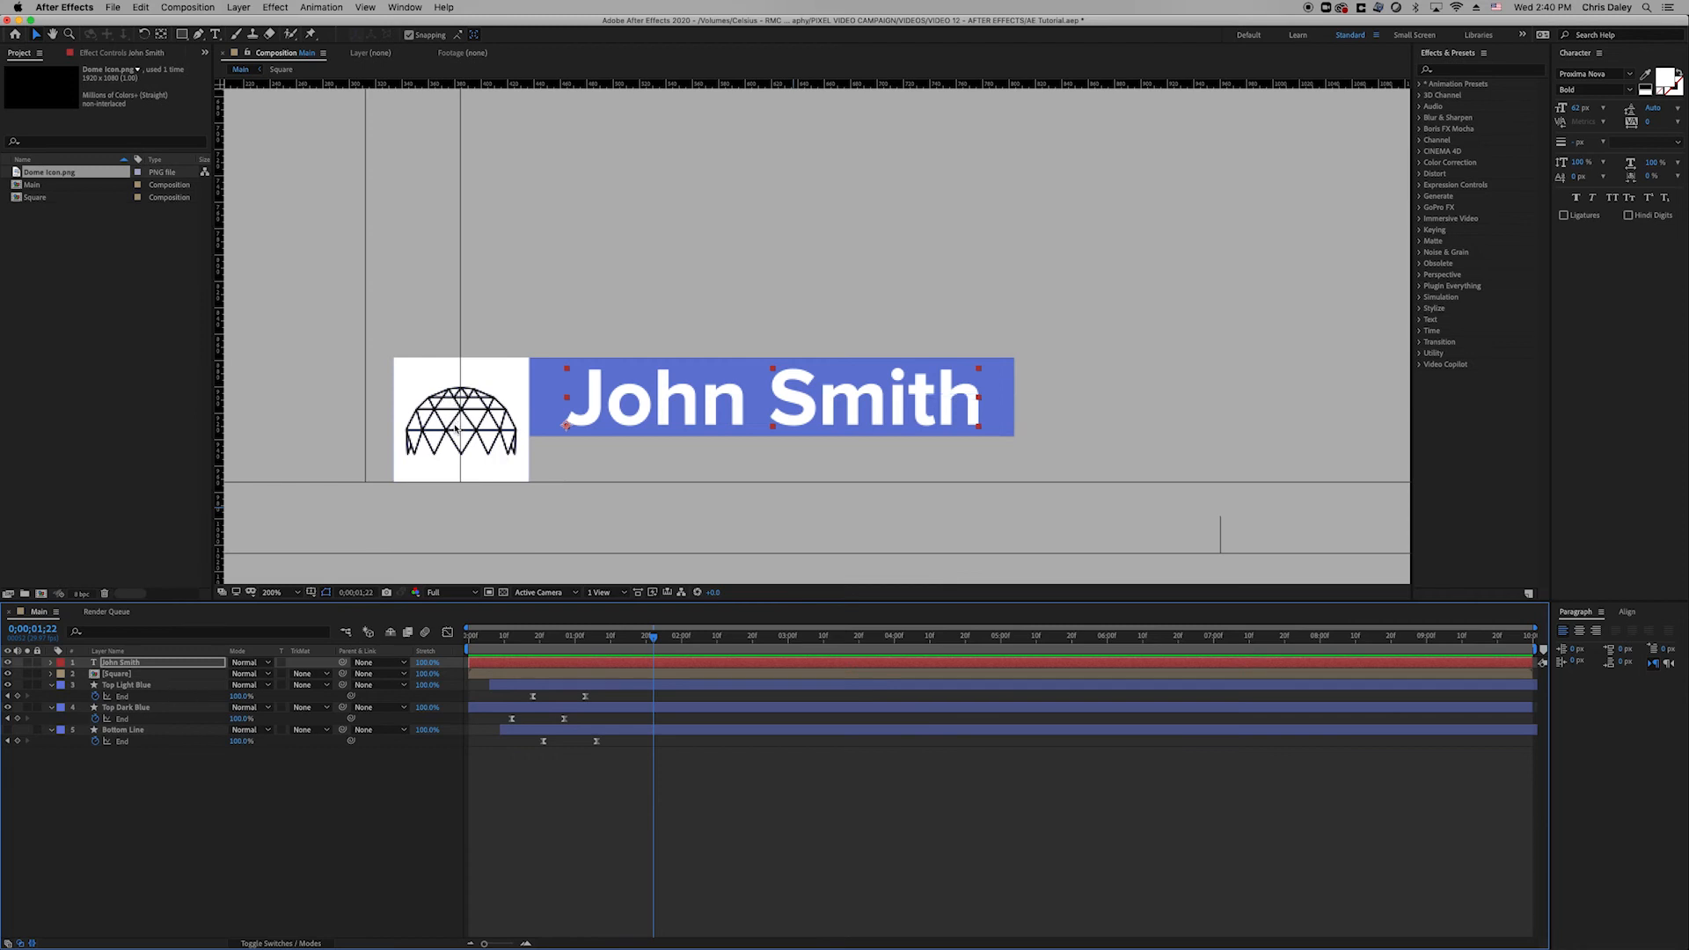
drag(127, 664, 143, 683)
Duplicate Top Light Blue and place the copy above John Smith.
click(141, 685)
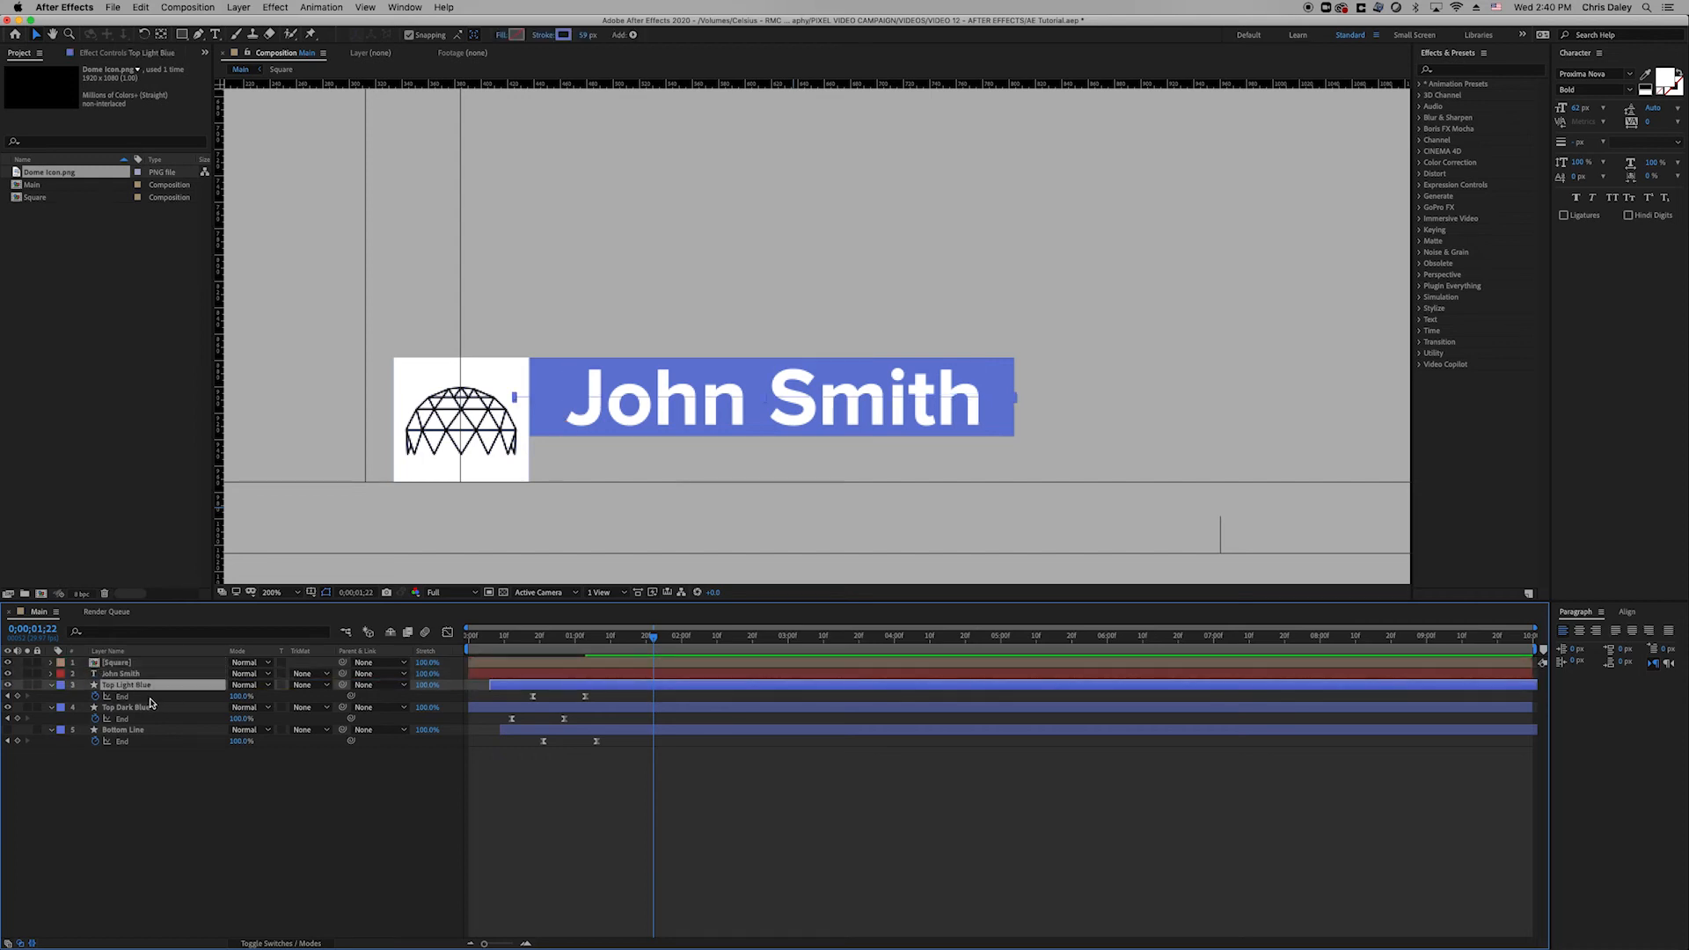
key(super+d)
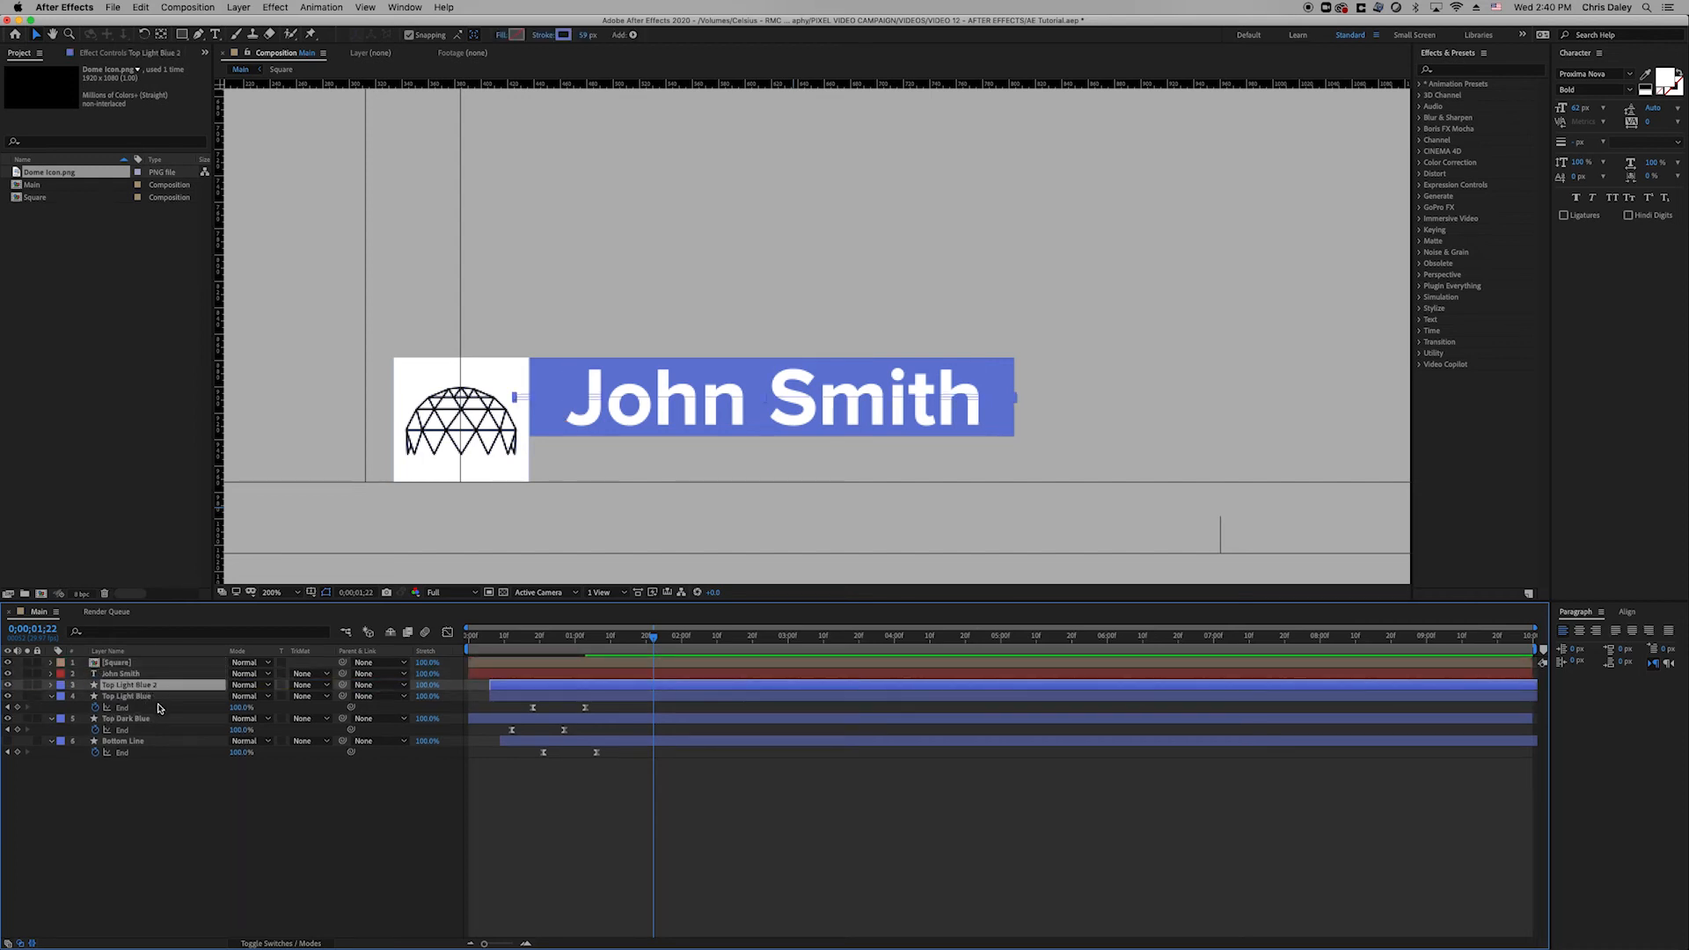
drag(153, 689, 155, 674)
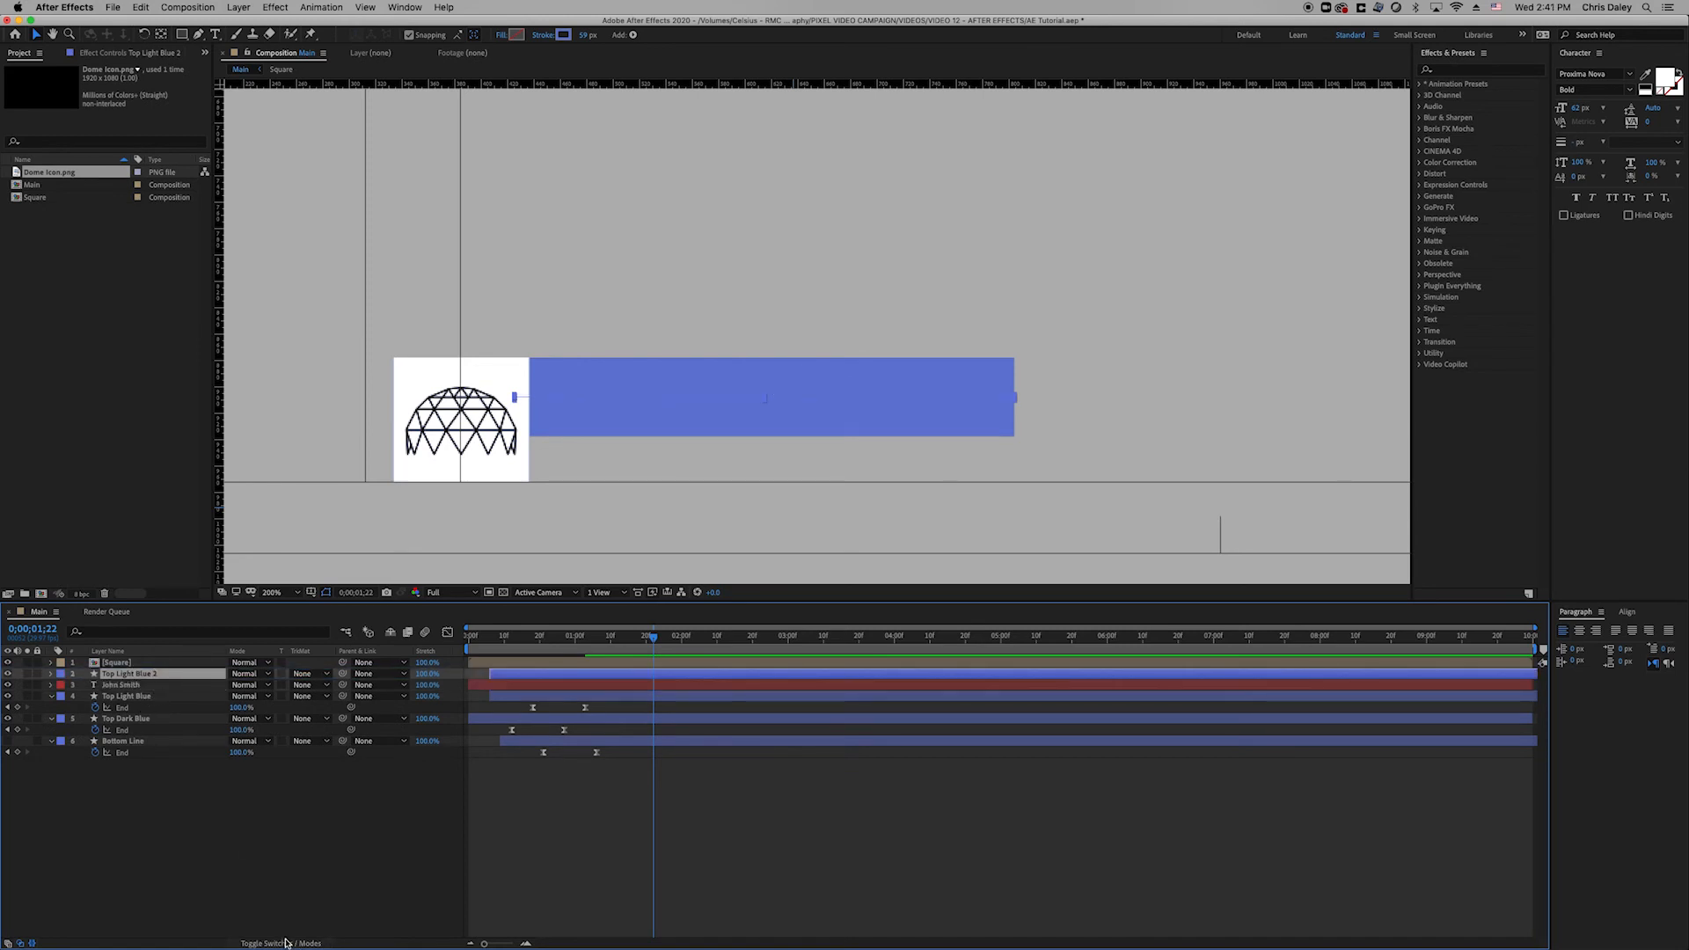
Set Top Light Blue to Alpha Inverted Matte and John Smith to Alpha Matte.
click(170, 697)
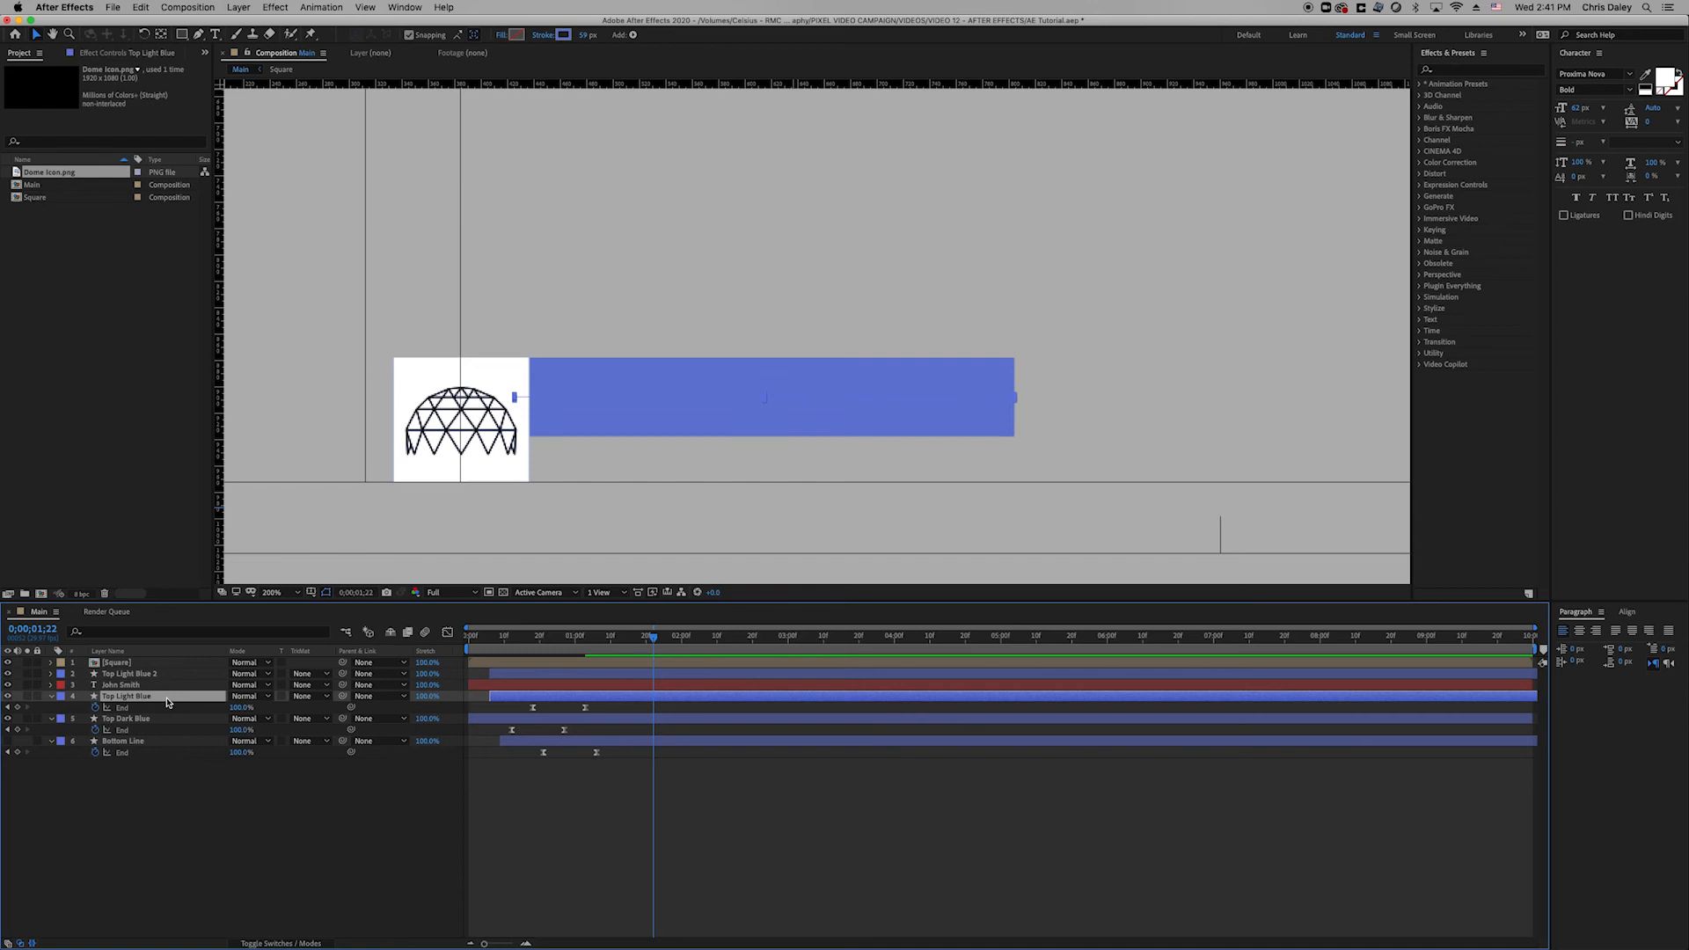
click(310, 696)
click(315, 741)
click(315, 688)
click(315, 687)
click(315, 719)
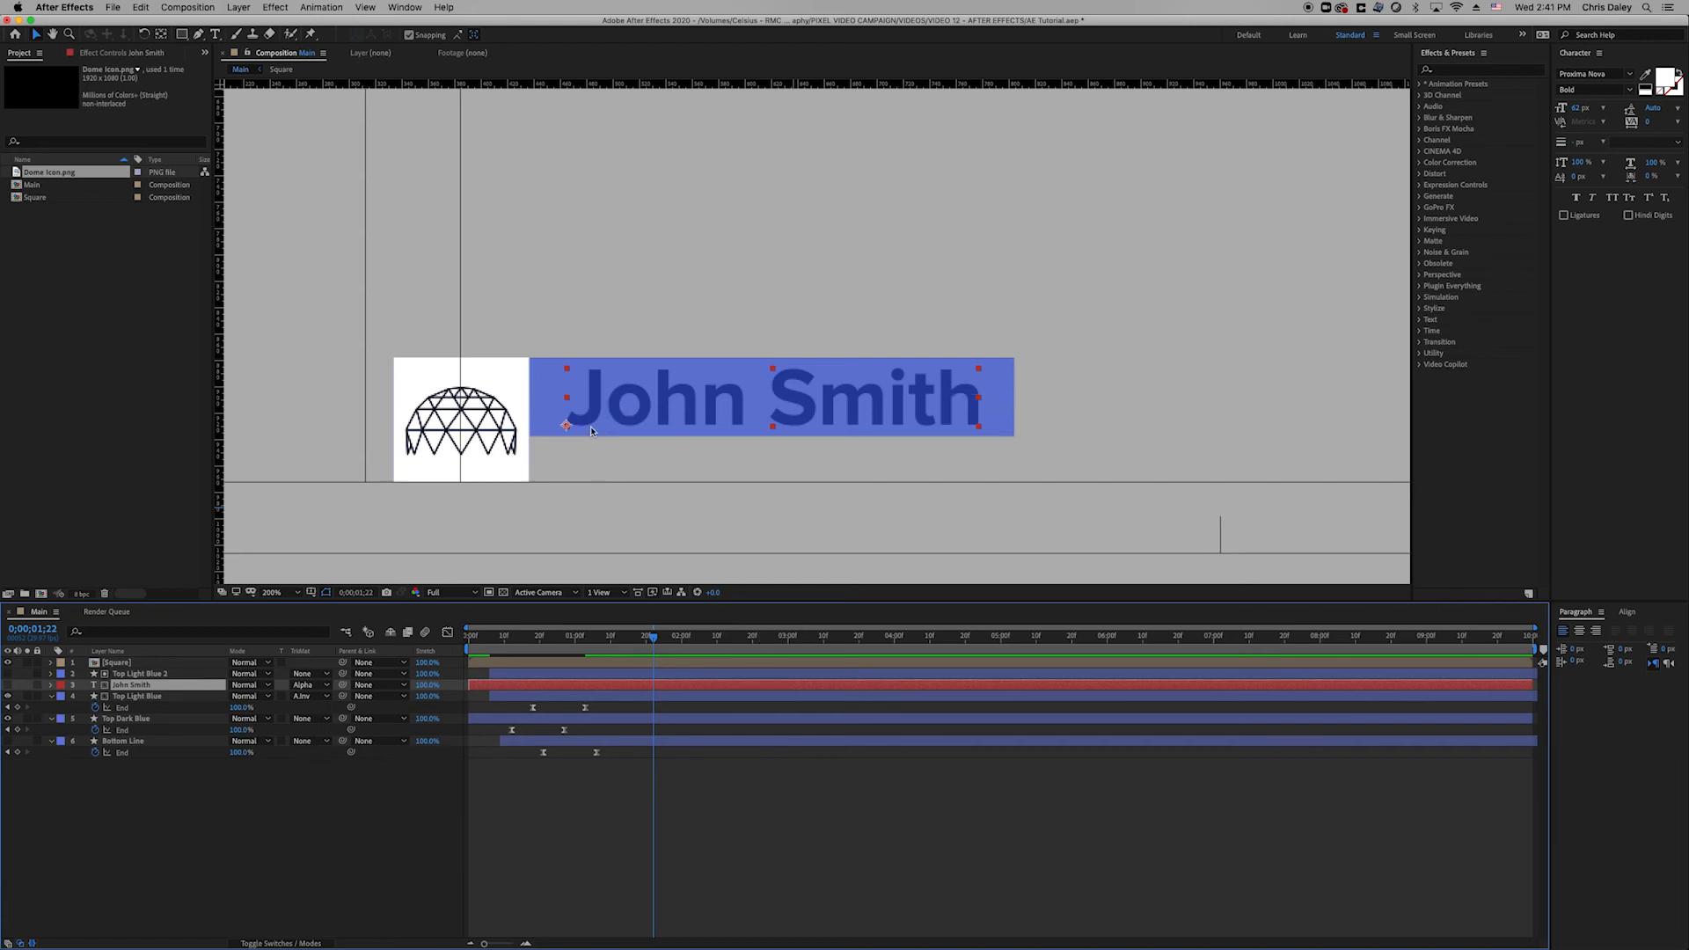
drag(528, 656, 573, 655)
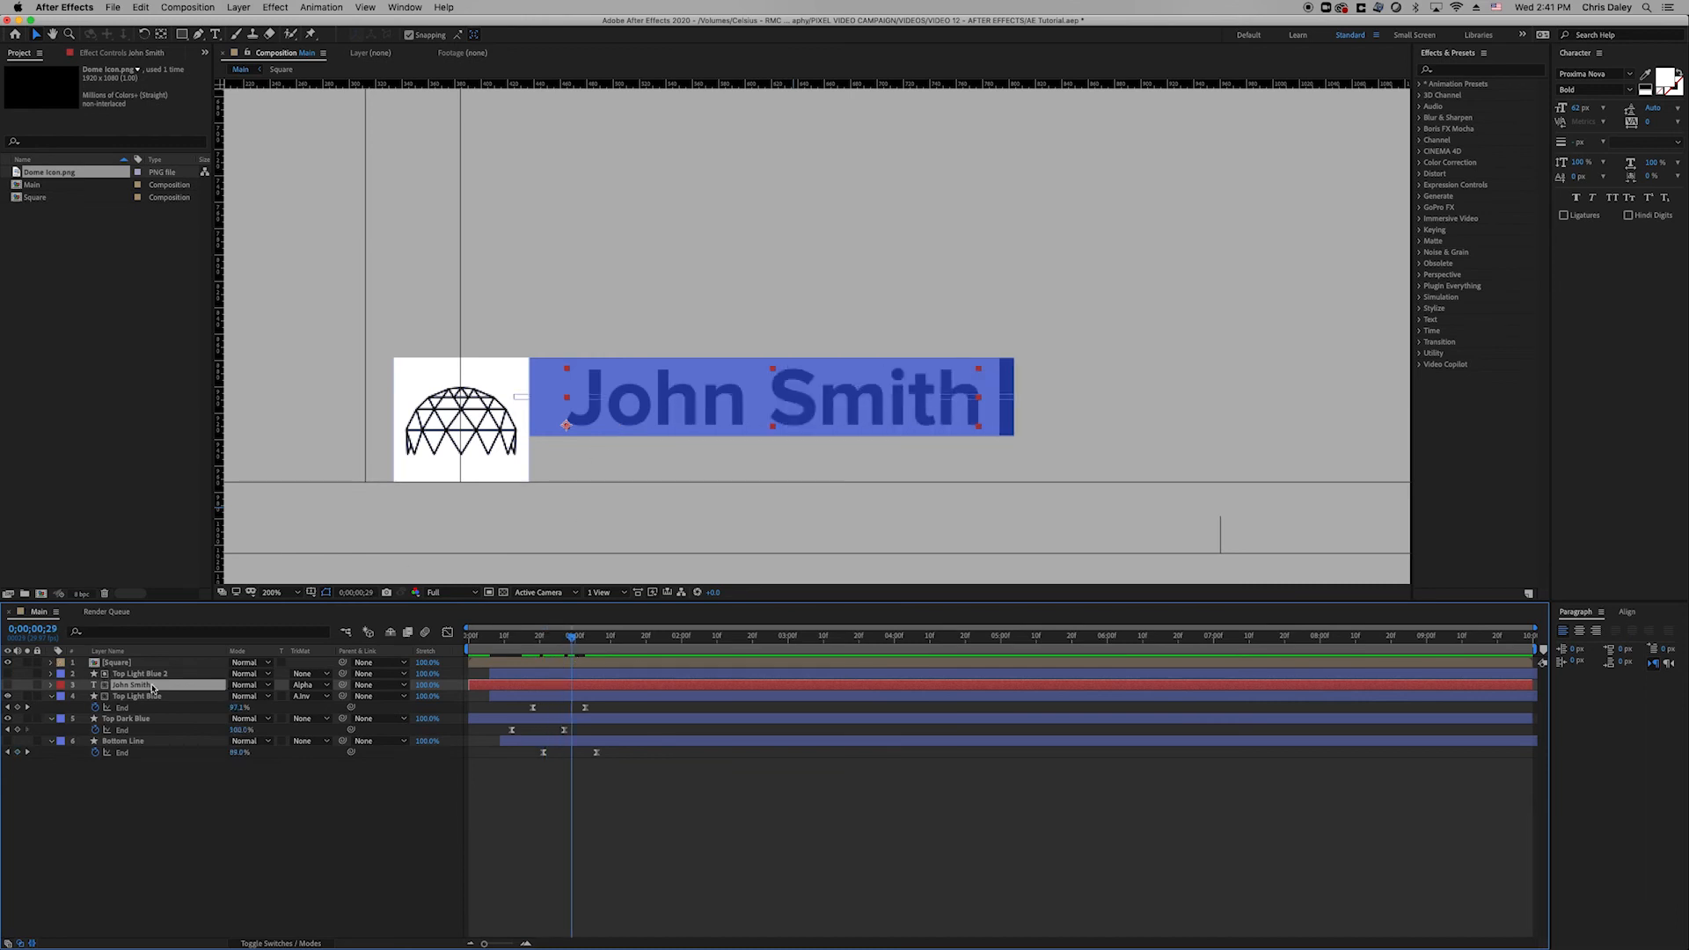
Show the John Smith layer and preview the title reveal from the start.
click(8, 685)
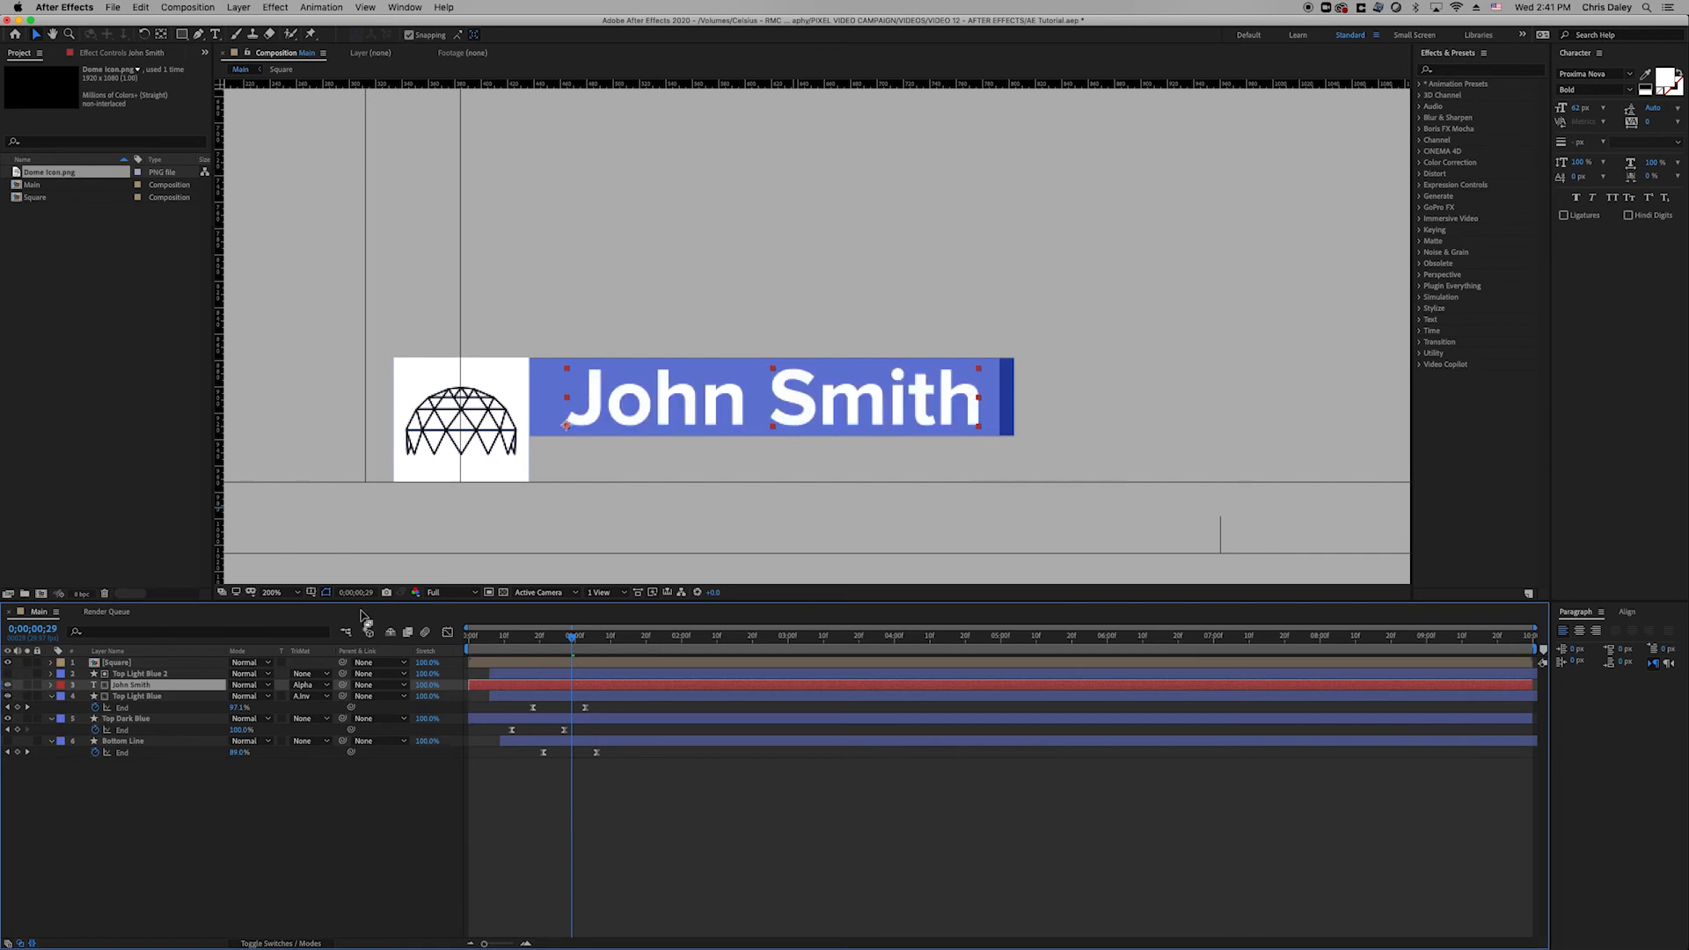
key(Home)
key(space)
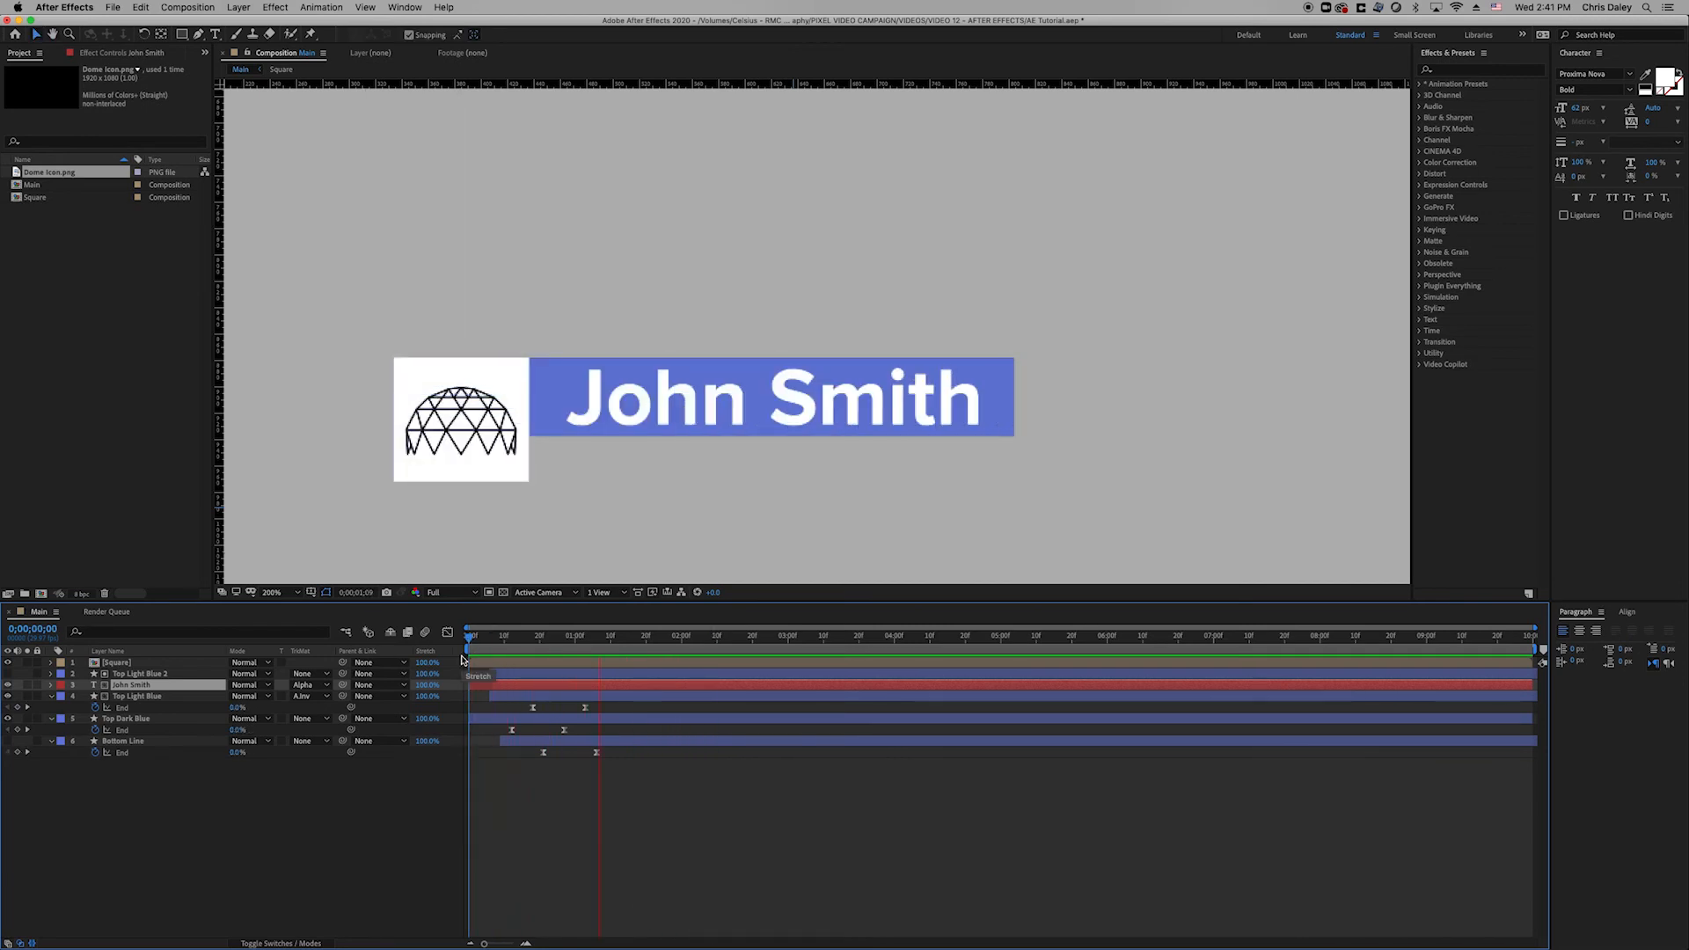
key(space)
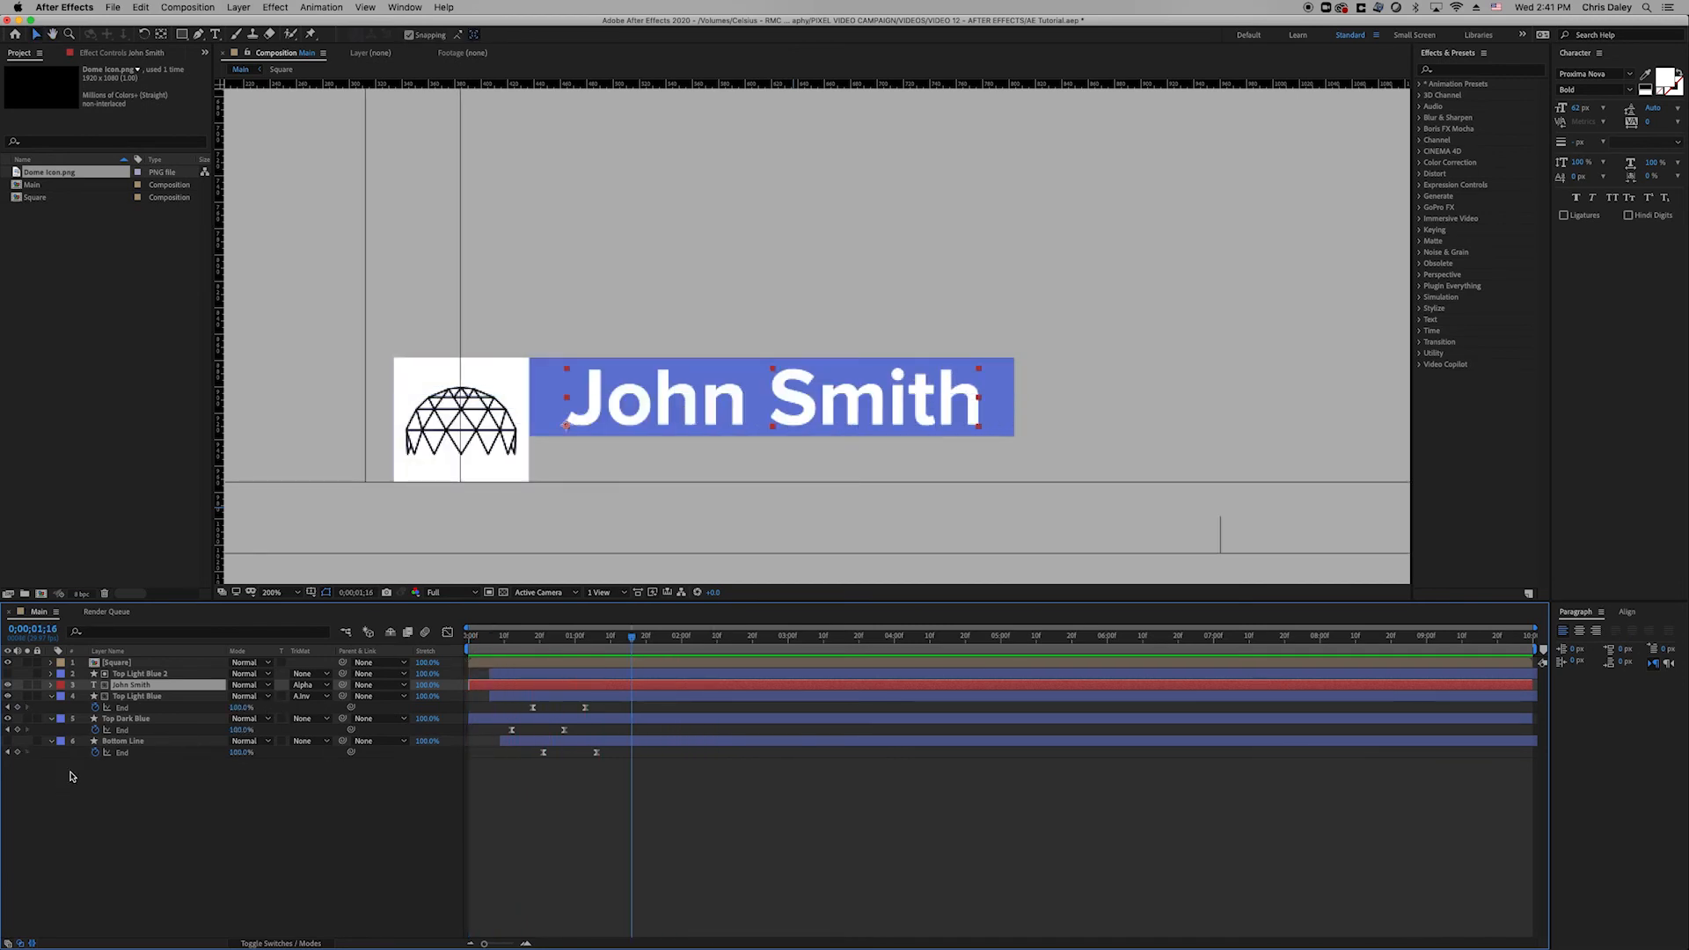
Show Bottom Line and place a matte-free John Smith copy on the dark bar.
click(8, 741)
click(203, 741)
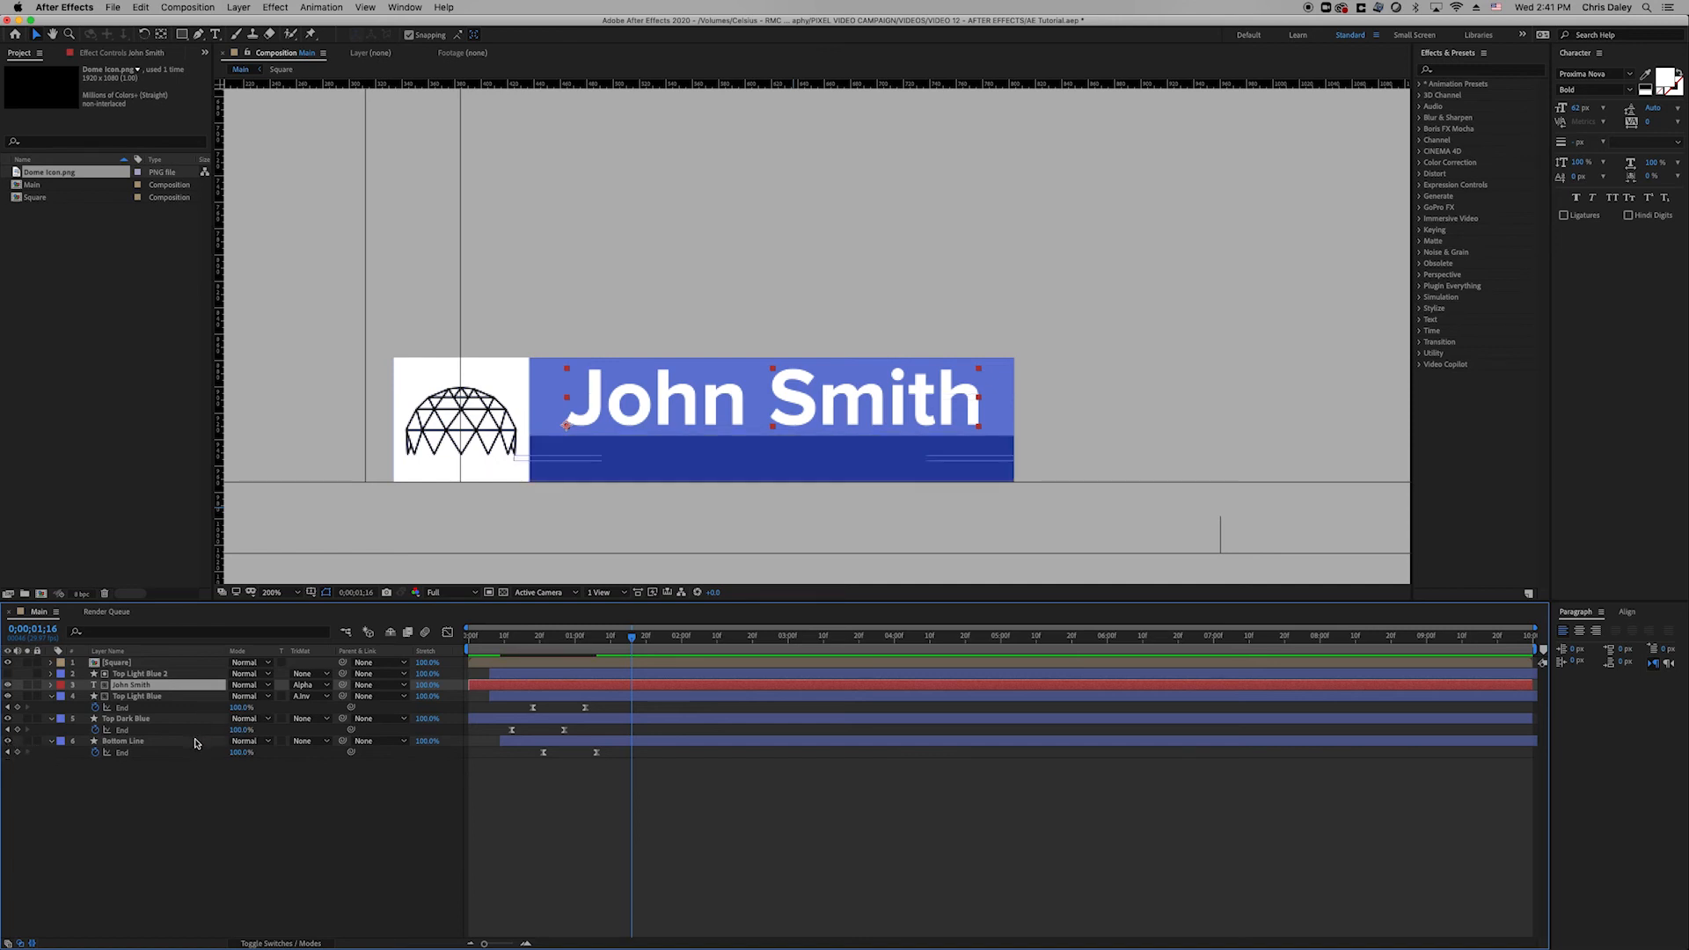
click(343, 833)
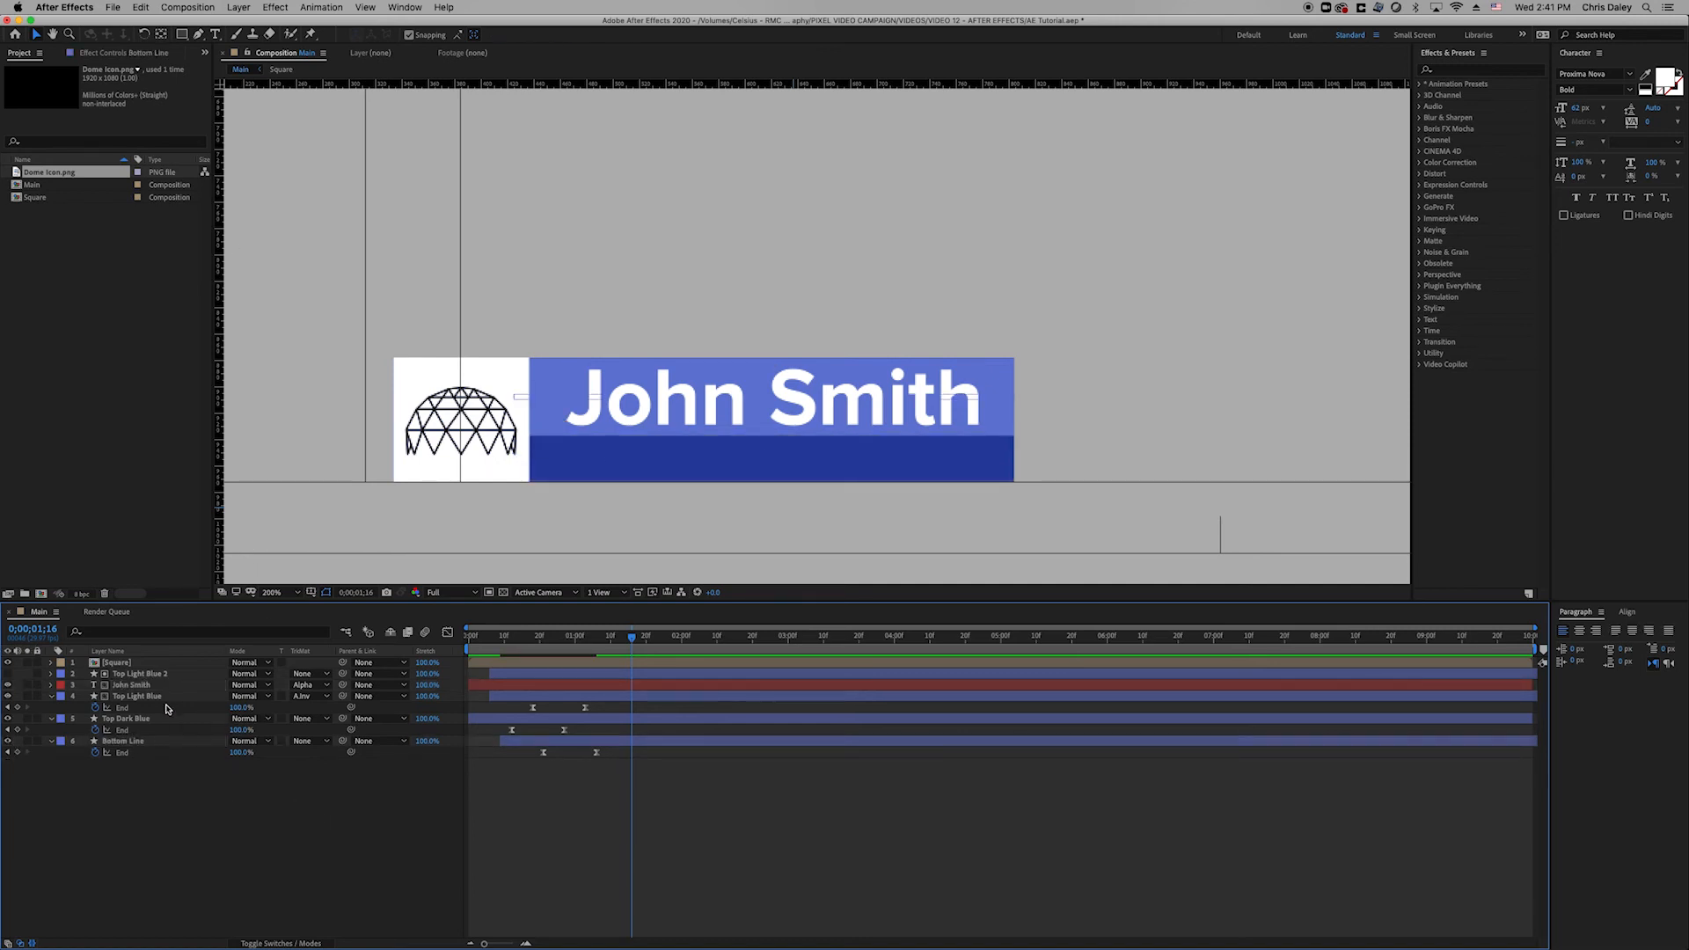
click(164, 686)
key(ctrl+d)
drag(161, 679, 162, 749)
key(Down)
key(Down)
key(Down)
key(Down)
key(Down)
key(Down)
key(Down)
key(Down)
key(Down)
key(Down)
key(Down)
key(Down)
key(Down)
key(Down)
key(Down)
key(Down)
key(Down)
key(Down)
key(Down)
key(Down)
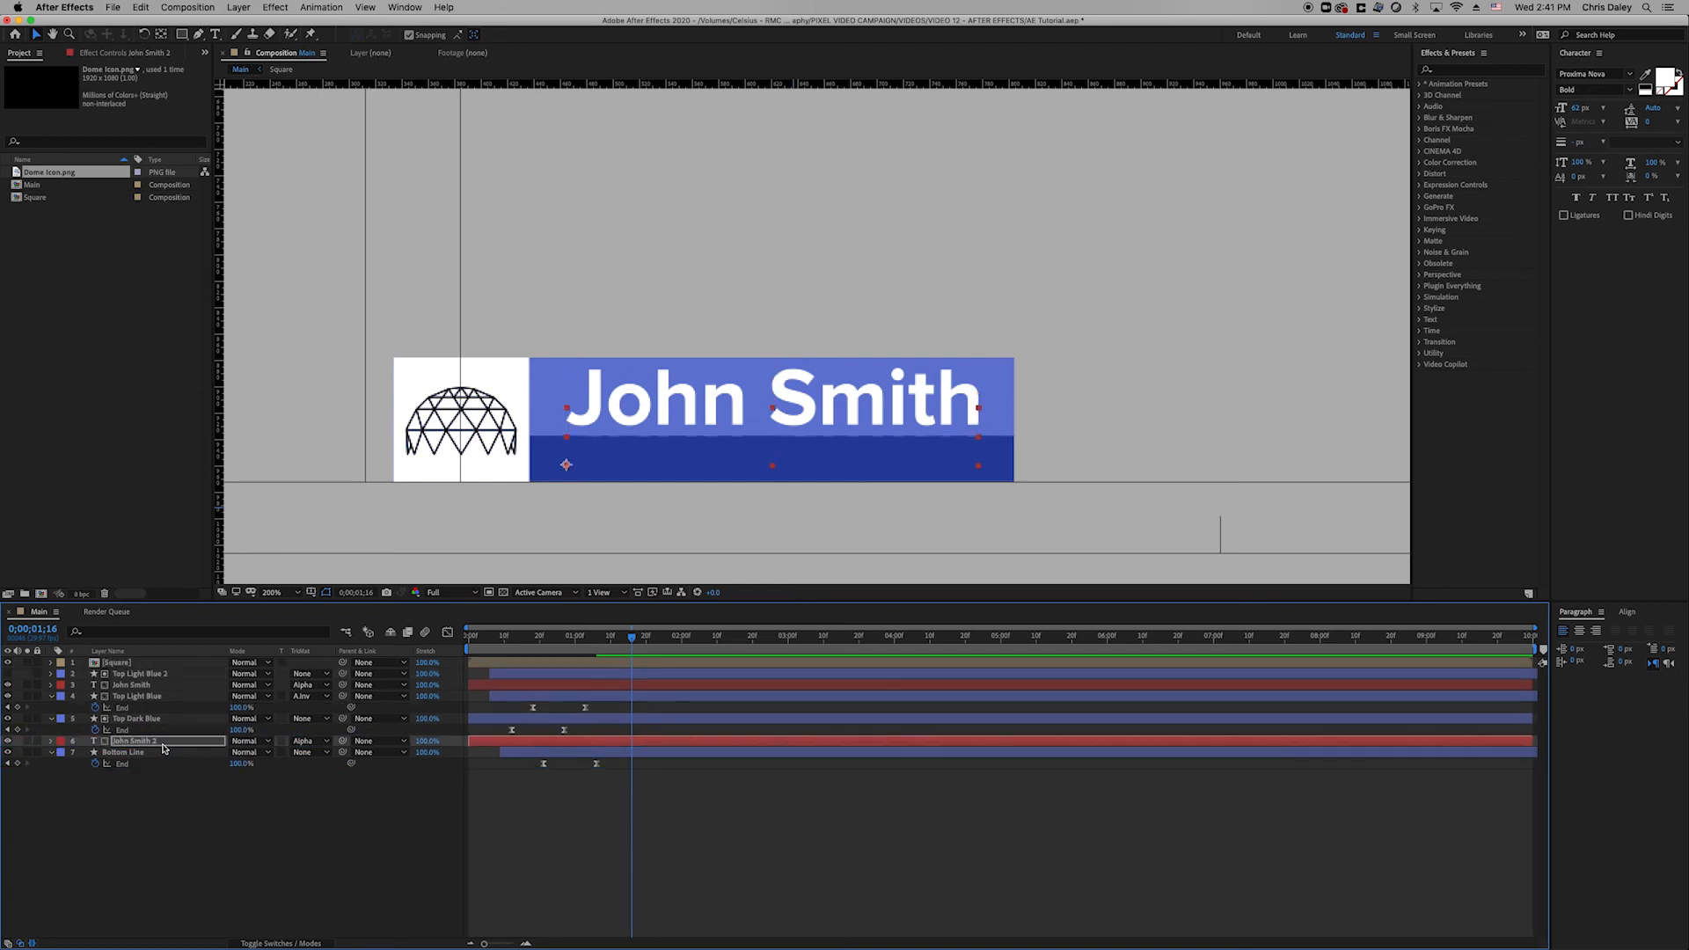
click(300, 747)
click(316, 752)
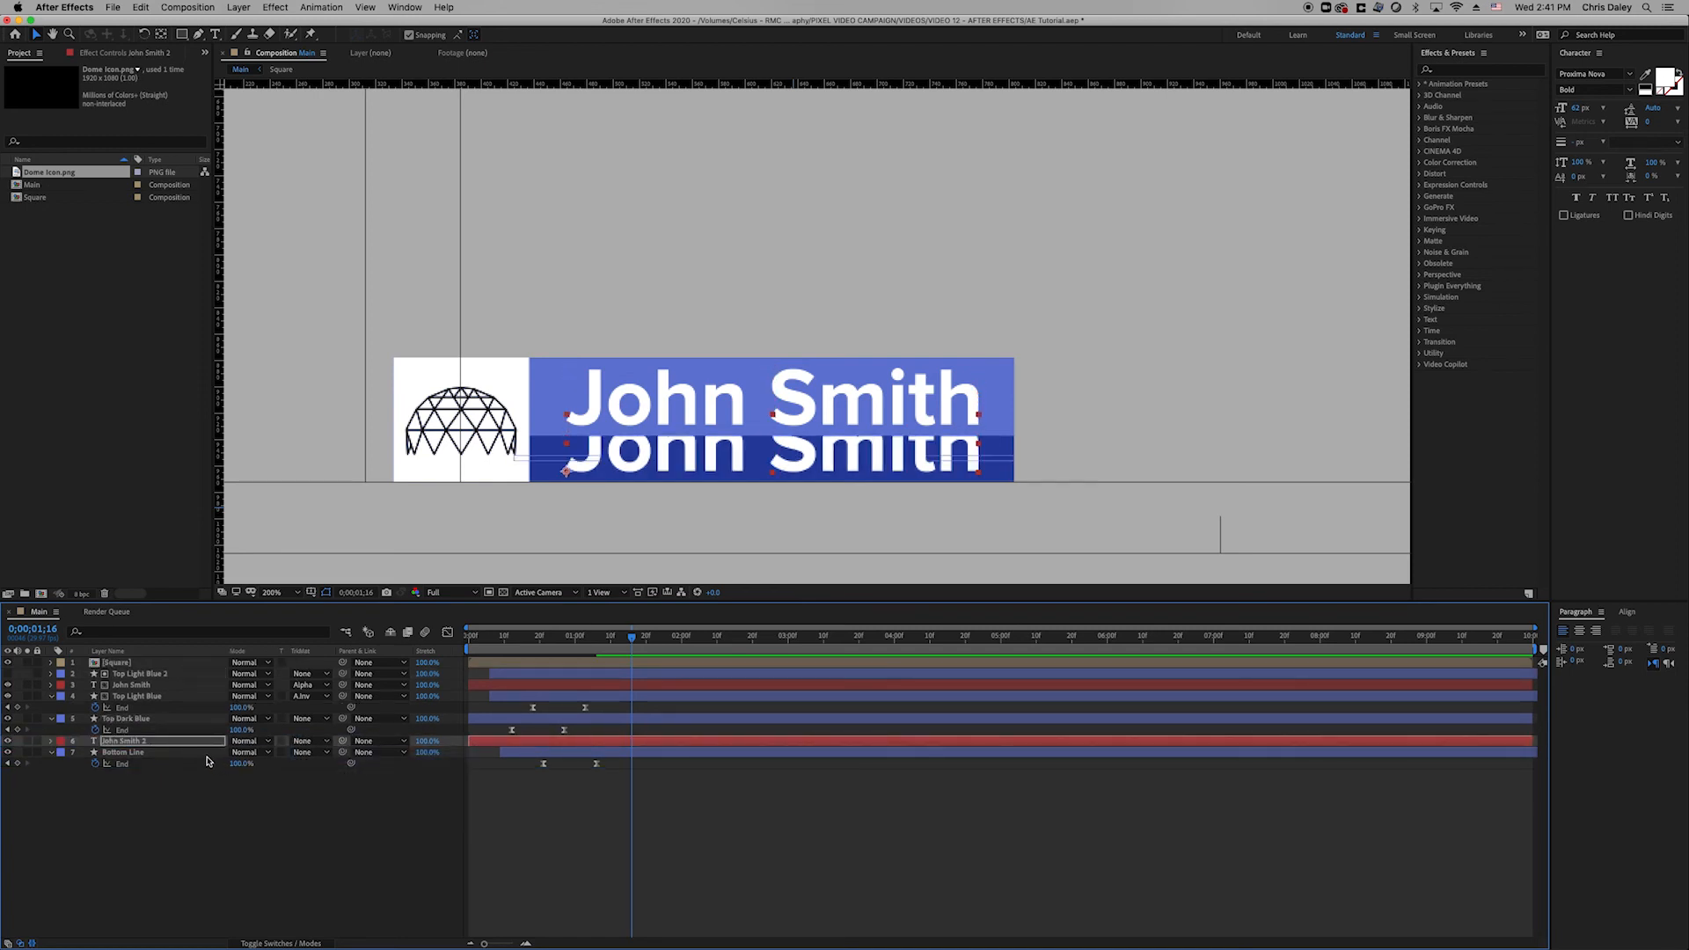
Retype the copy as 'Student' in Light weight at 32 px.
double_click(172, 749)
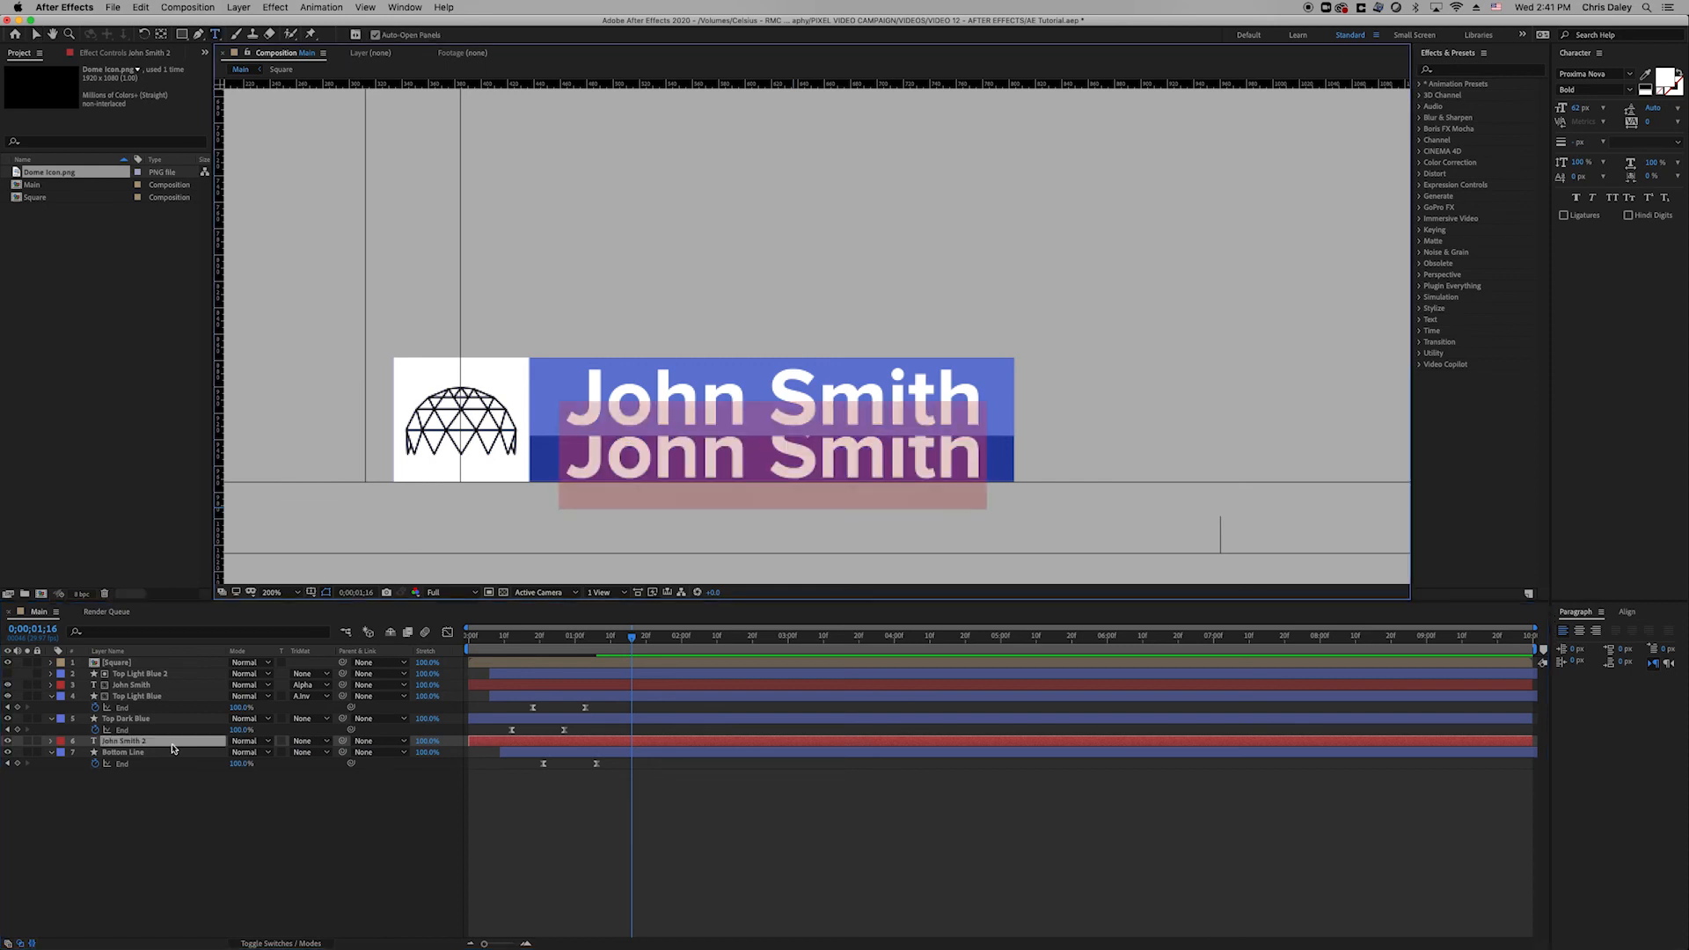
text(Student)
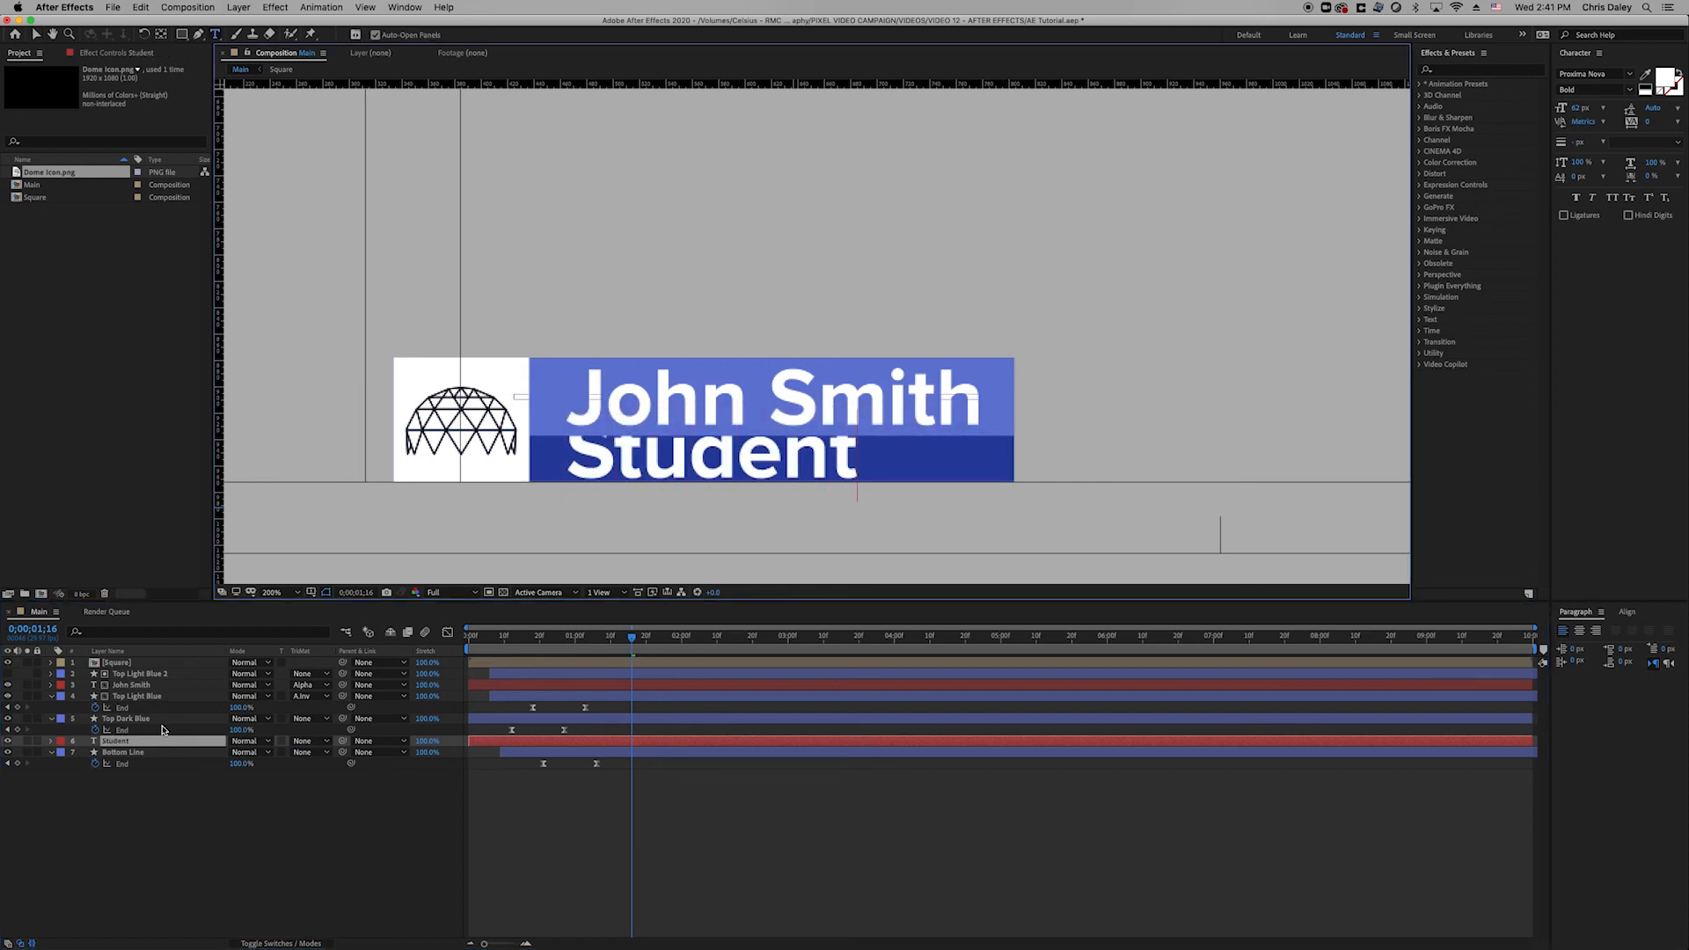
click(161, 721)
click(170, 748)
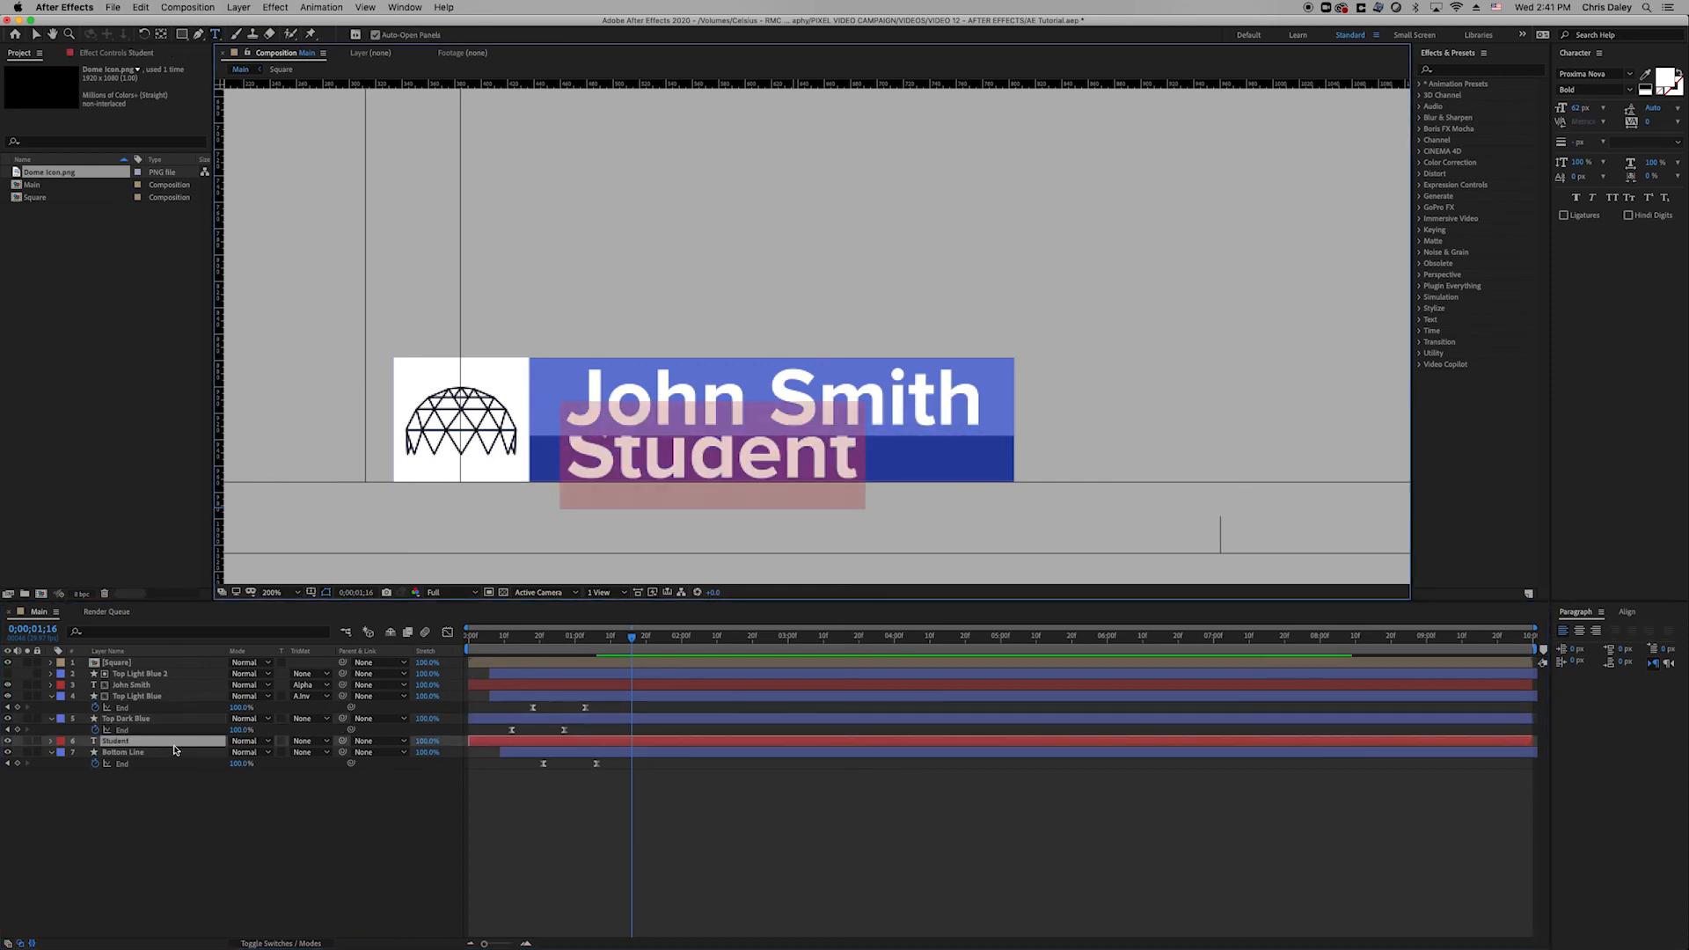
click(1629, 89)
click(1618, 142)
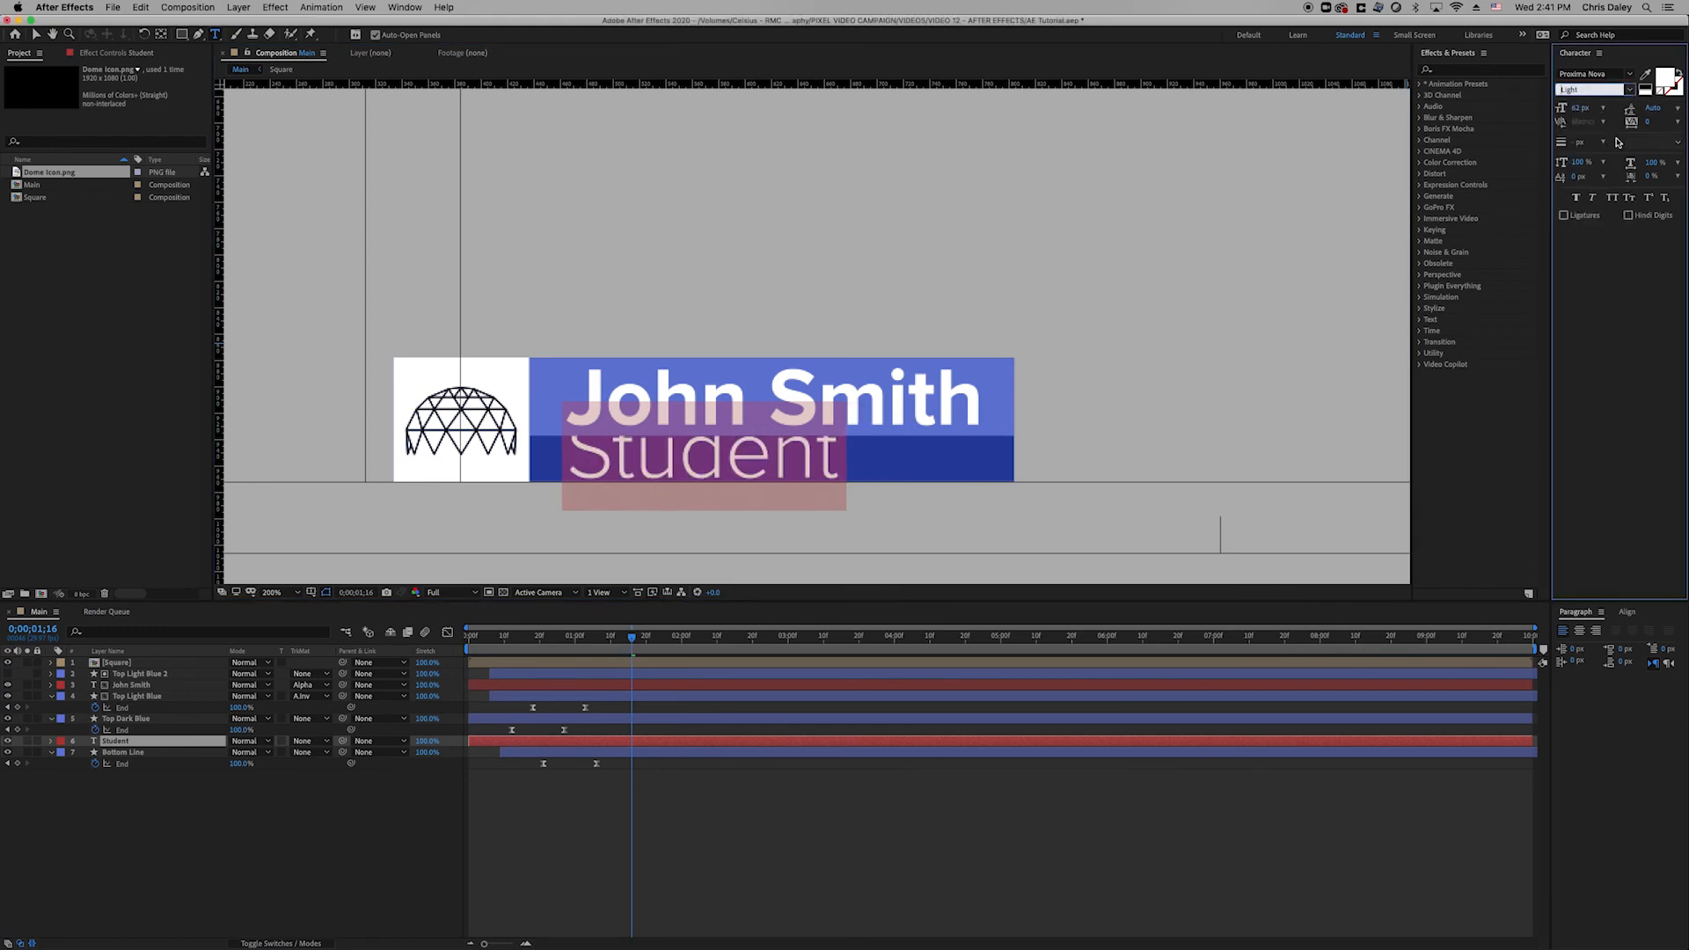
drag(1579, 108, 1557, 112)
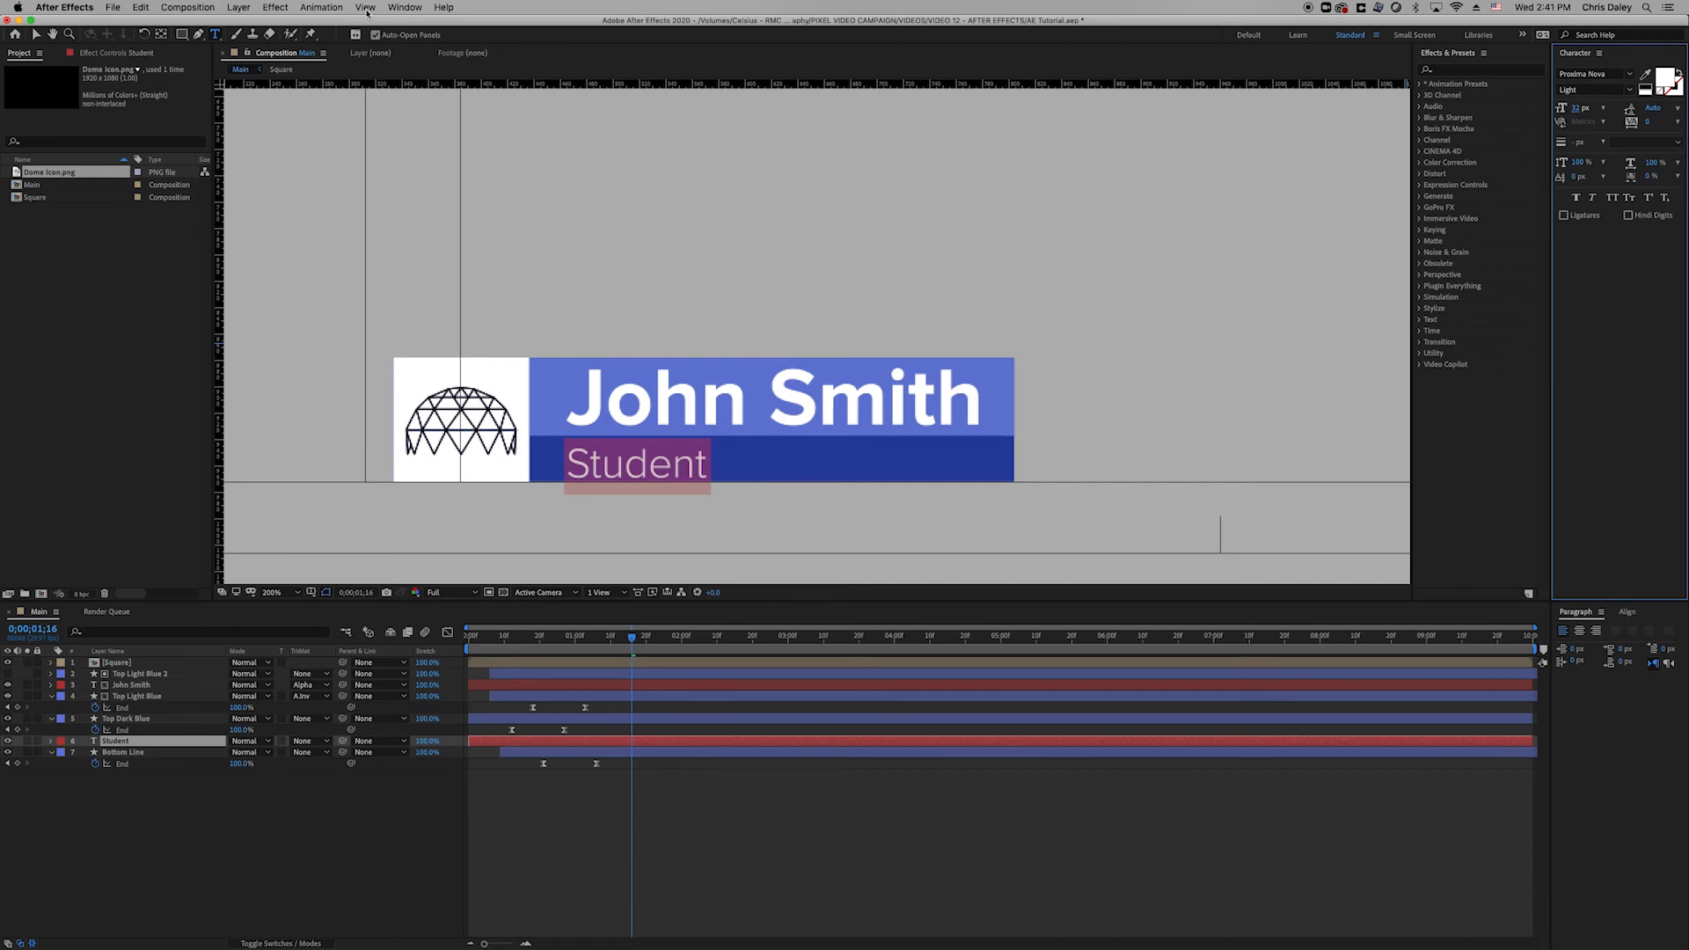
click(37, 35)
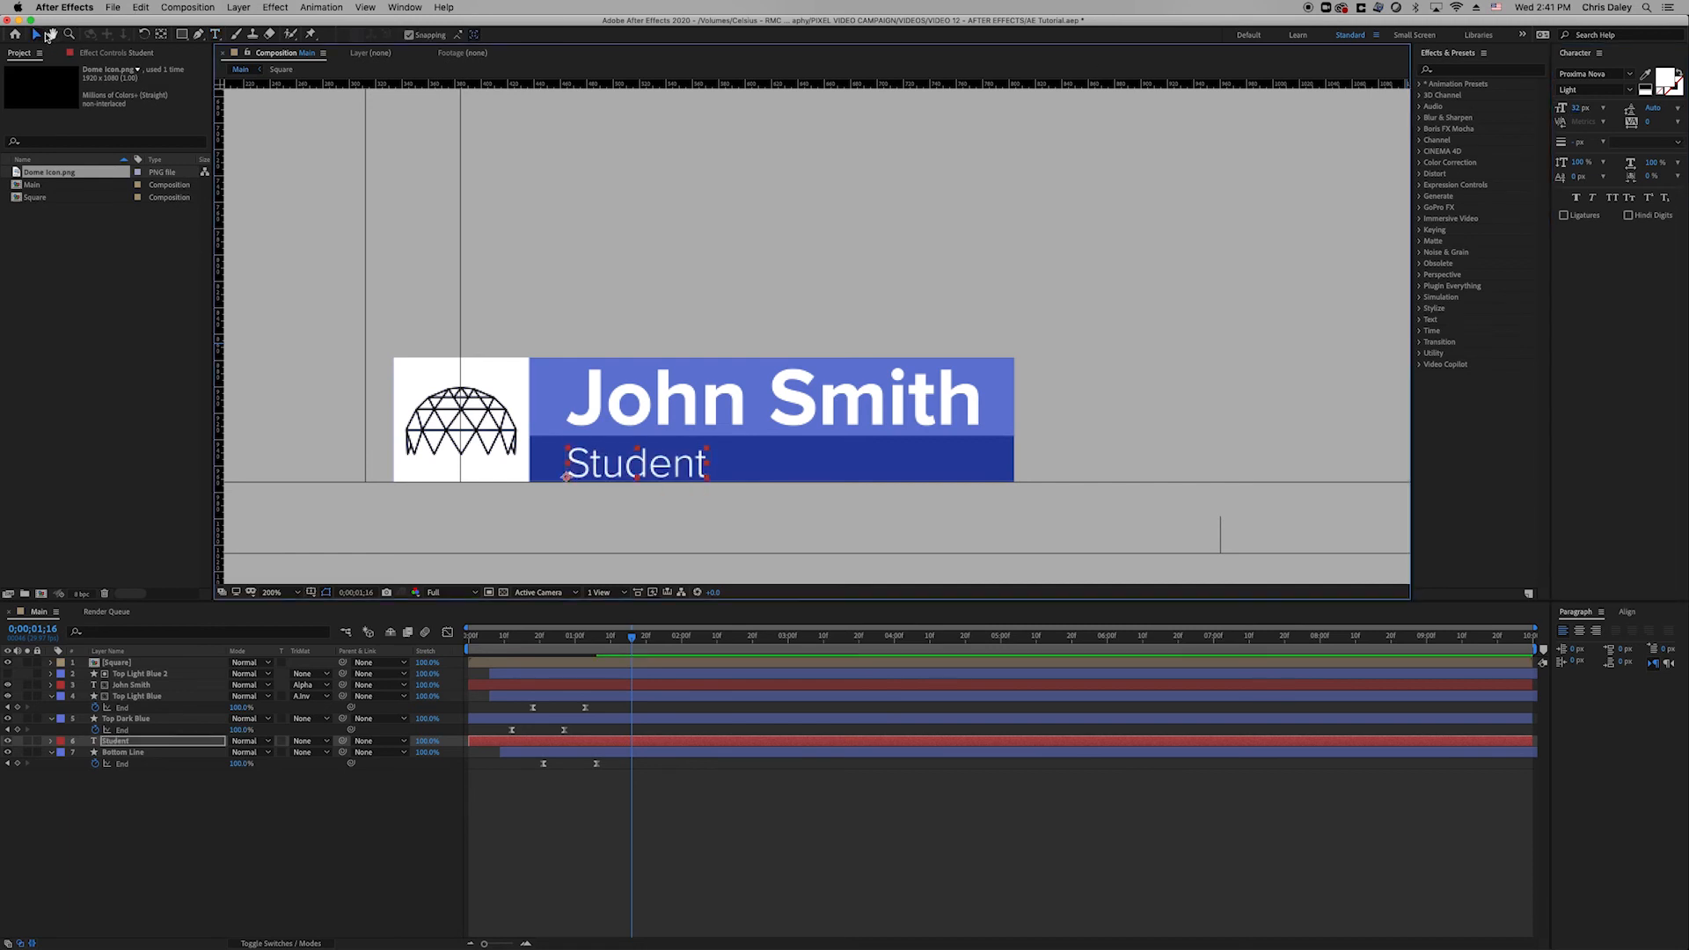
Preview the animation from the start.
click(554, 778)
drag(555, 639, 414, 639)
key(space)
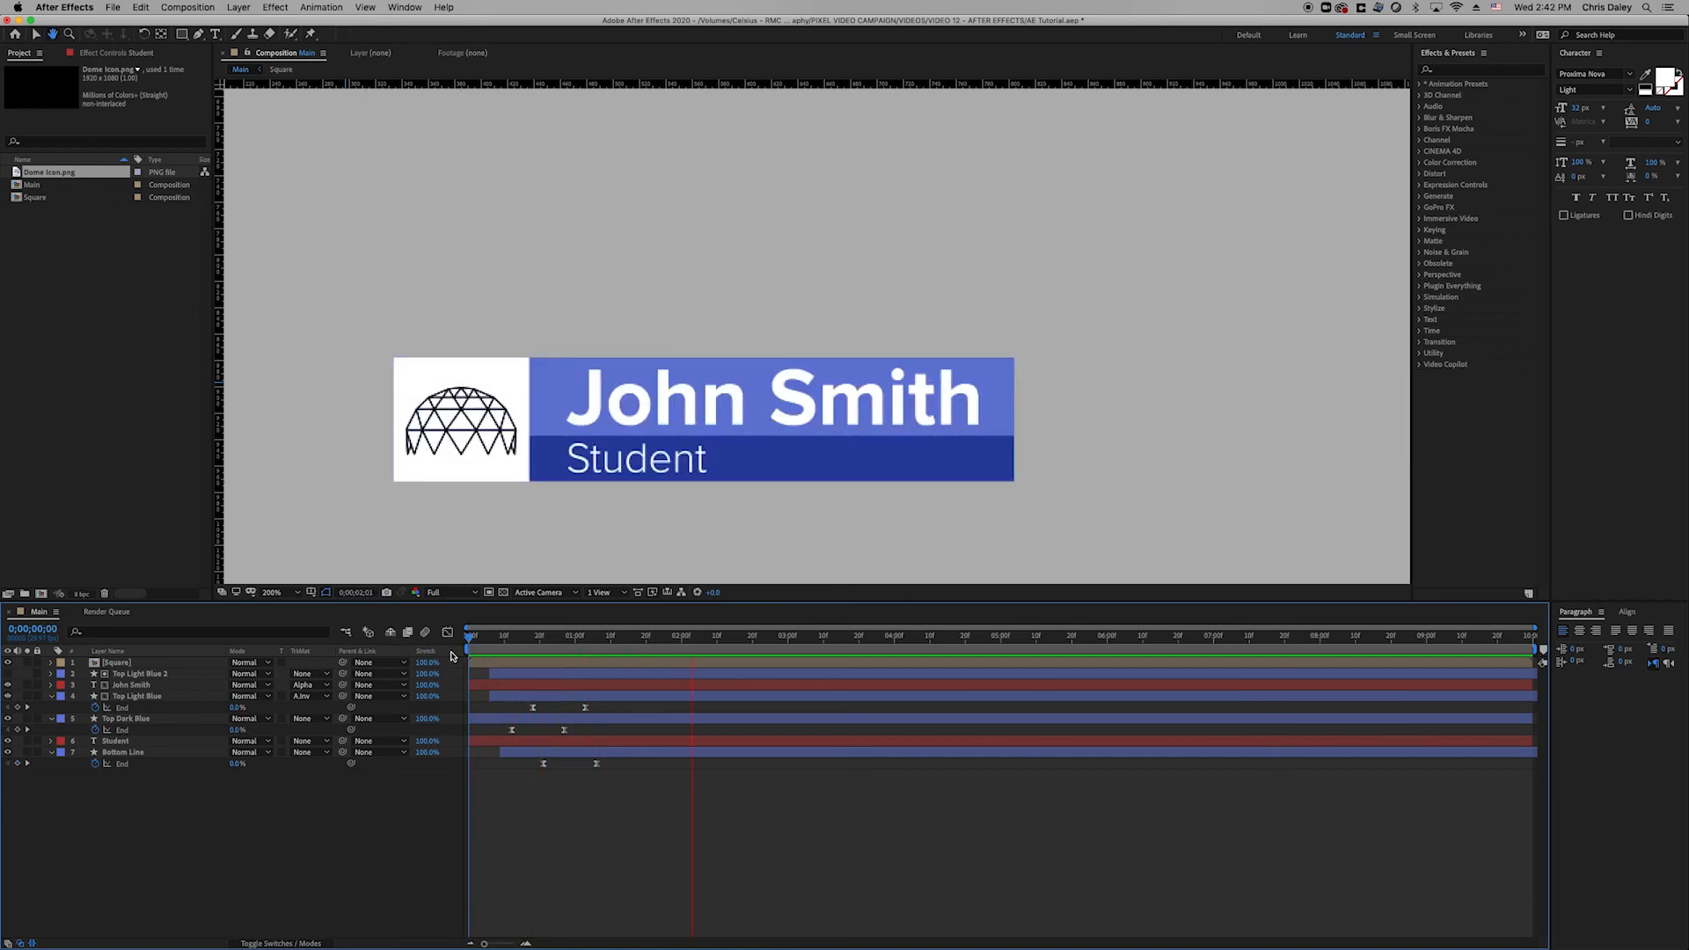
key(space)
Copy Bottom Line above Student; set Bottom Line to Alpha Inverted, Student to Alpha Matte.
click(185, 753)
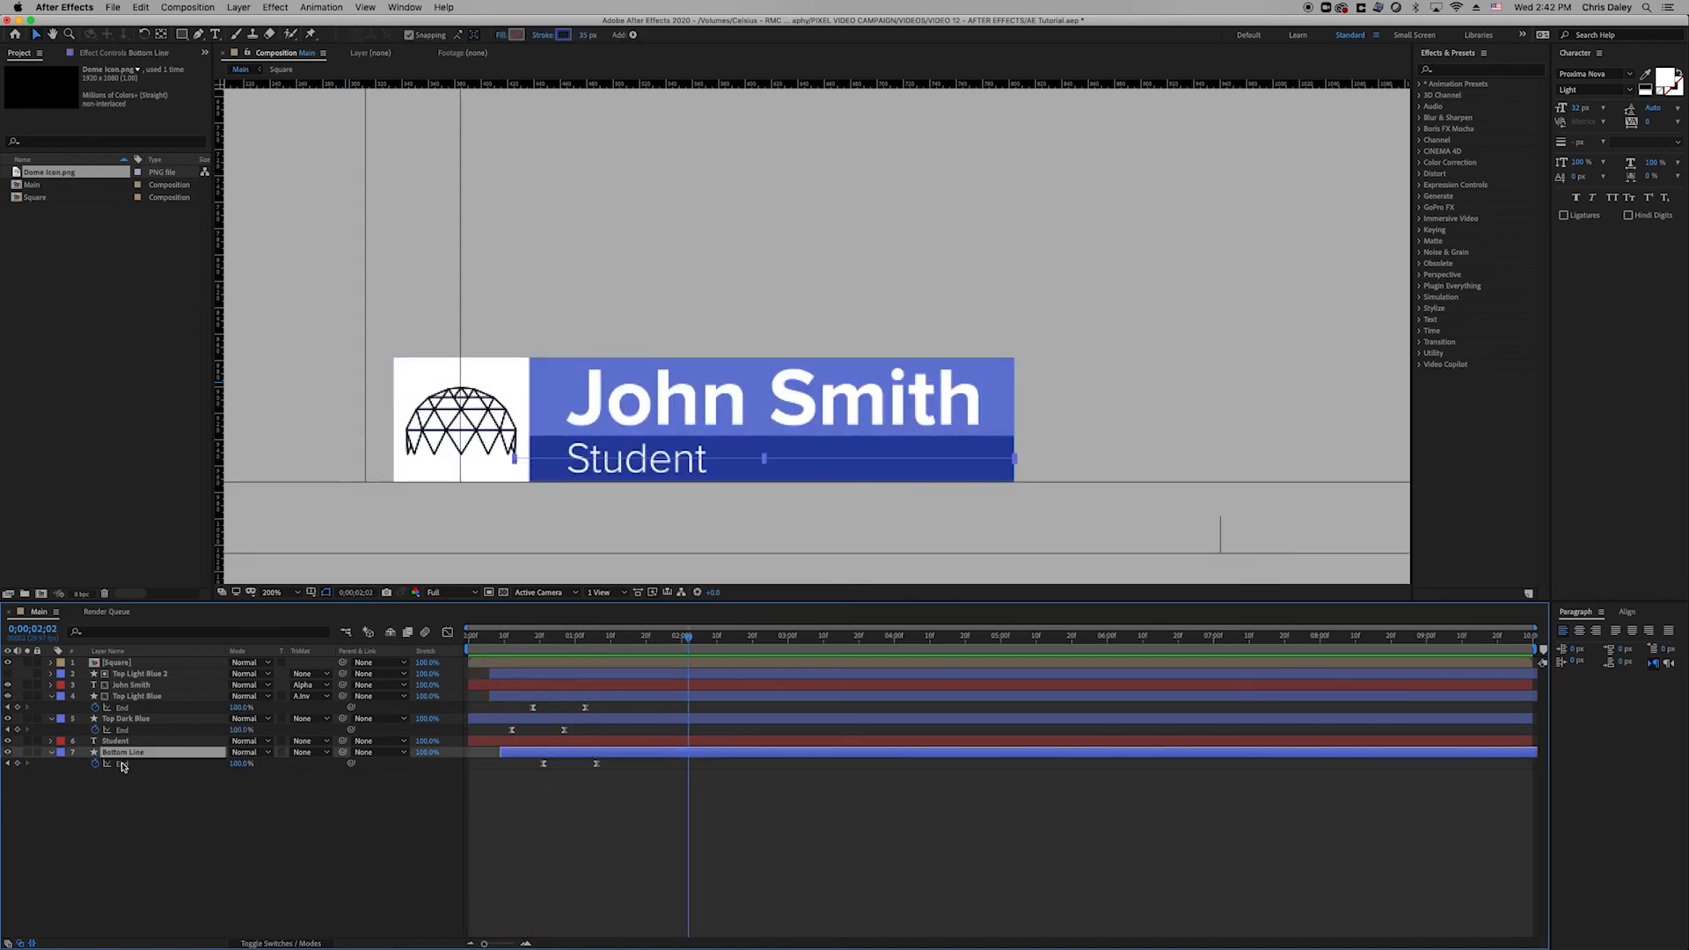
key(super+d)
drag(143, 755, 146, 738)
click(153, 766)
click(303, 763)
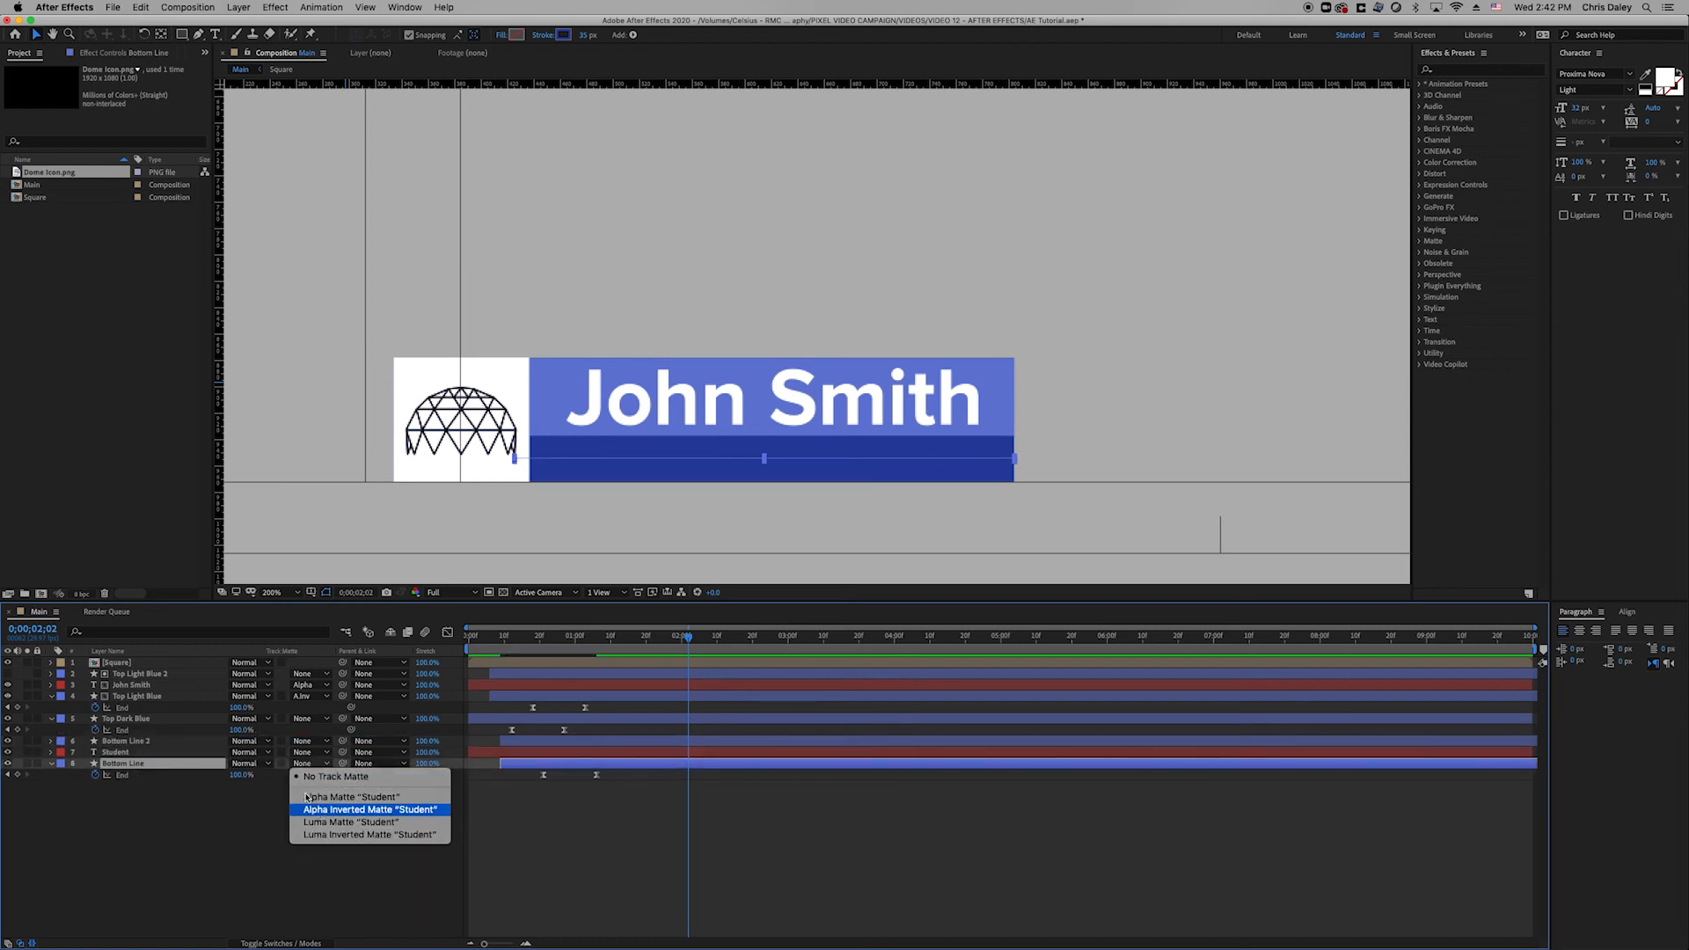
click(317, 802)
click(303, 755)
click(321, 780)
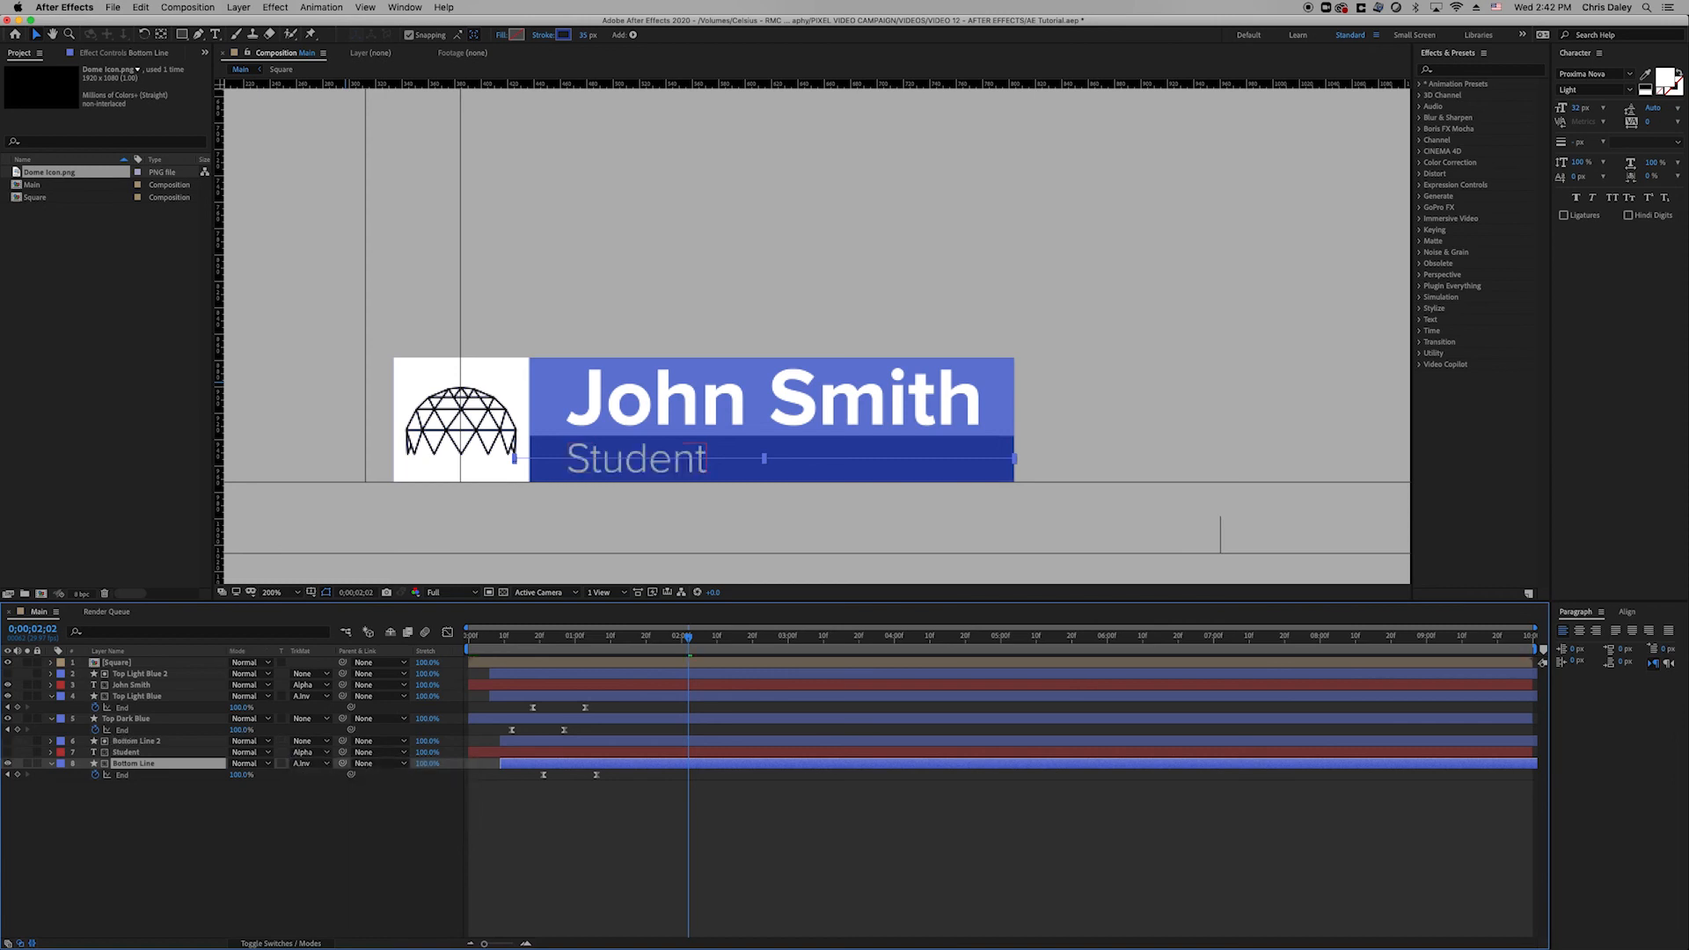
Preview from the start and collapse all layers' properties.
key(Home)
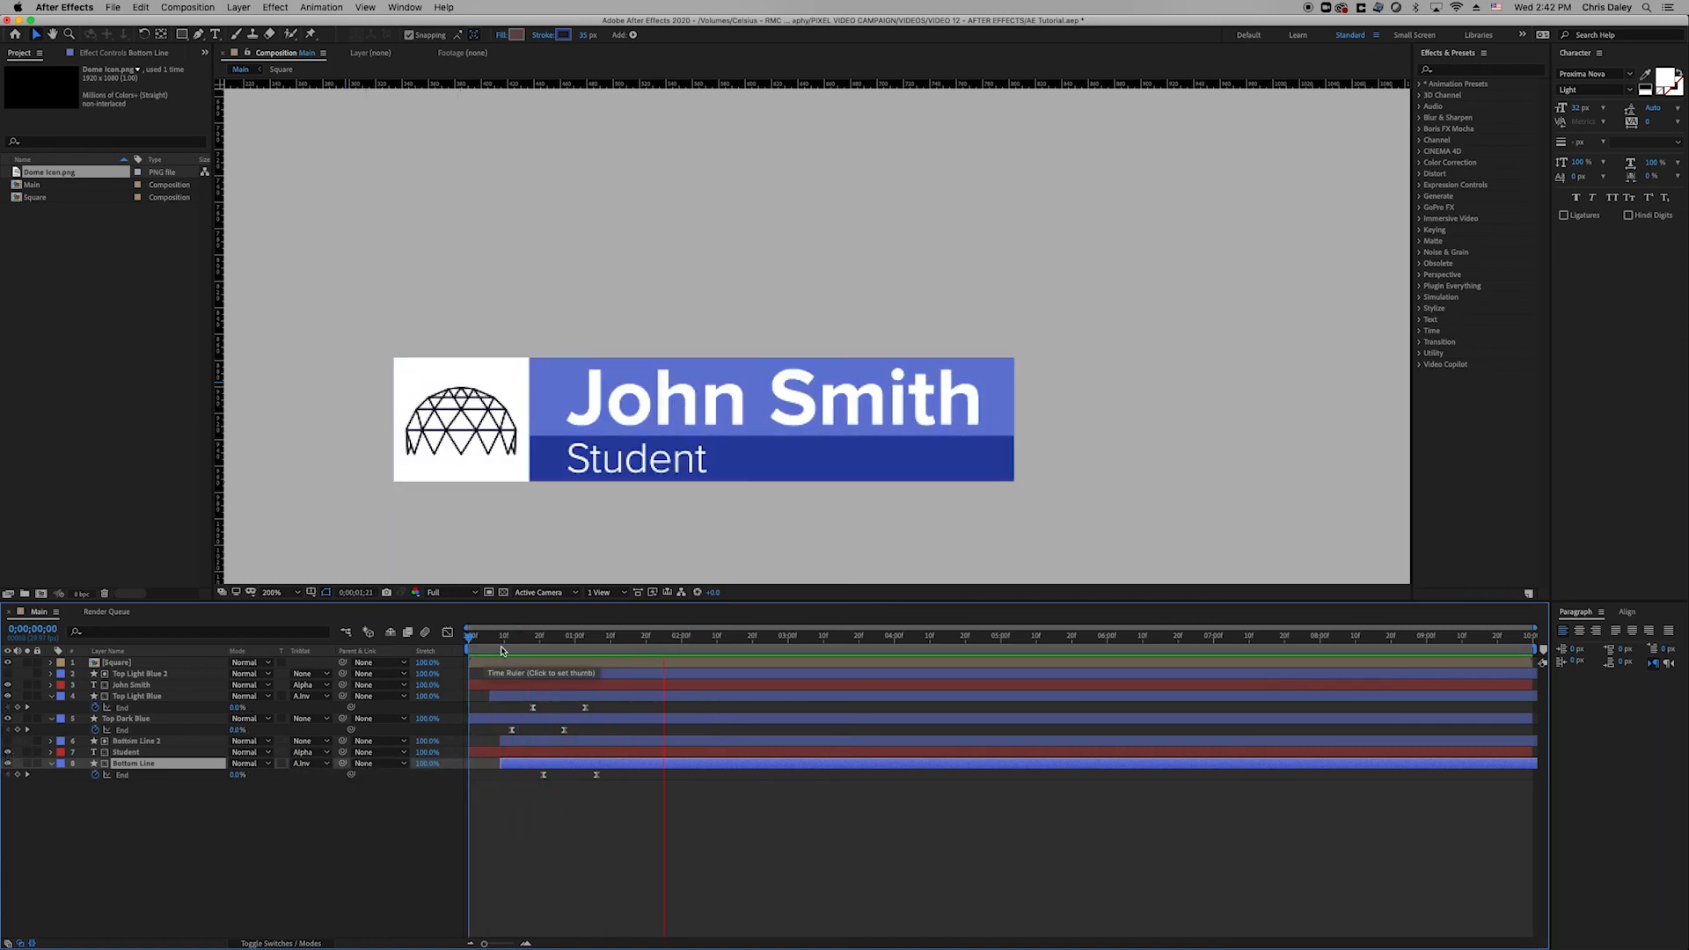
key(space)
key(space)
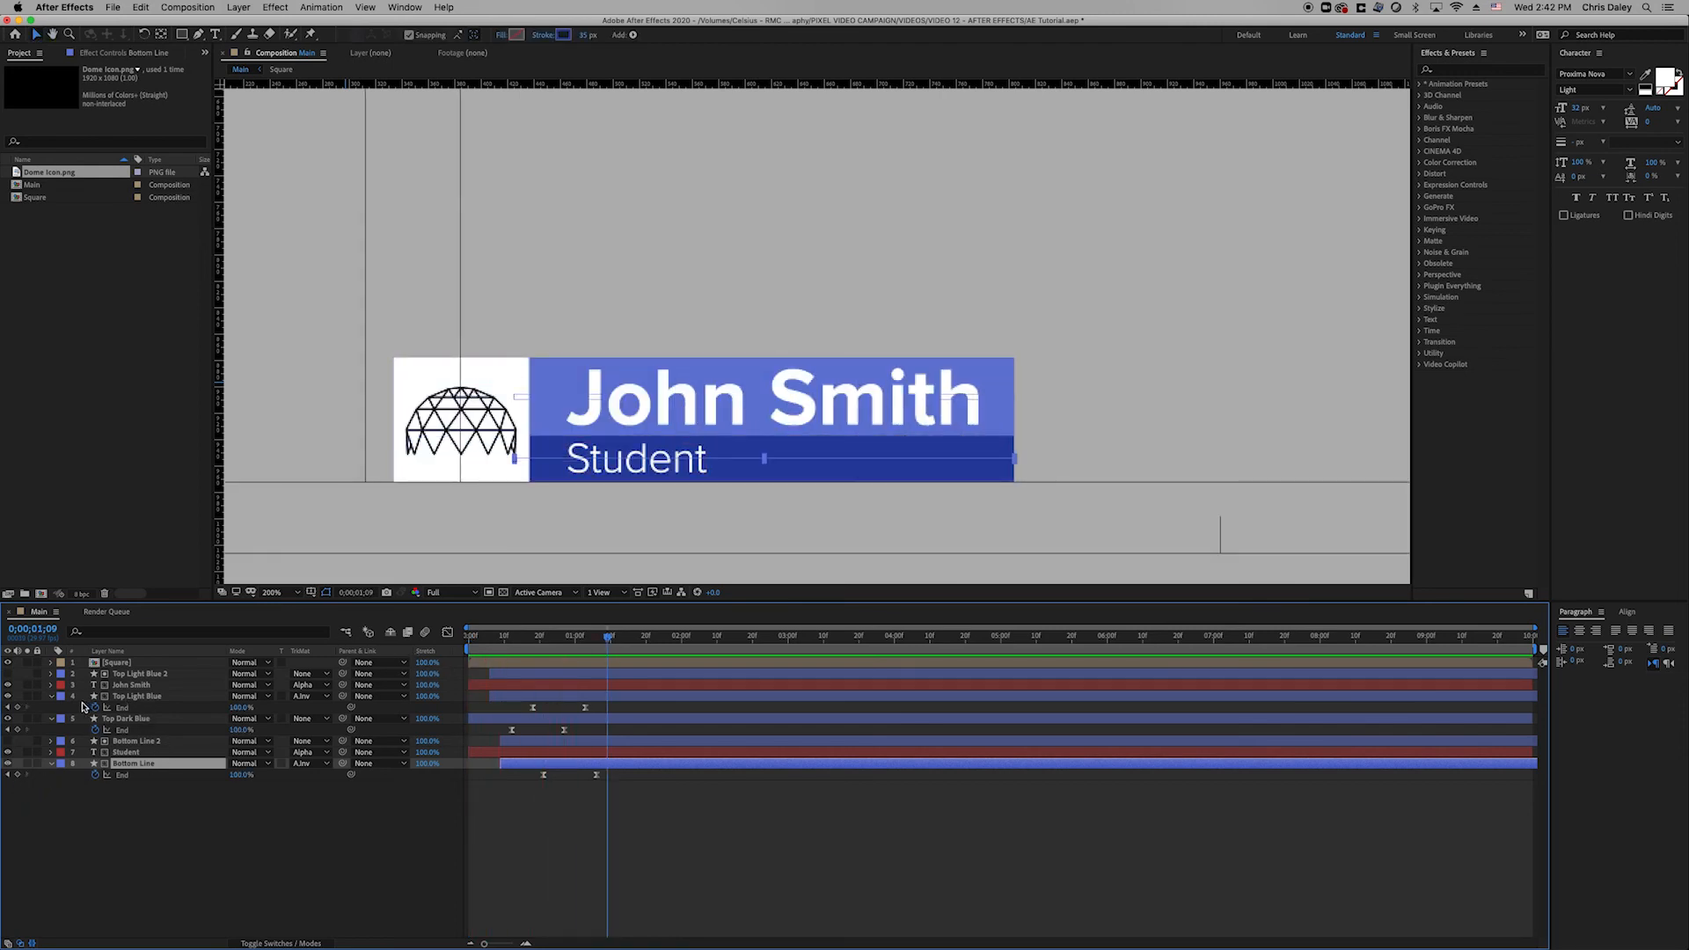
key(super+a)
click(52, 697)
click(131, 813)
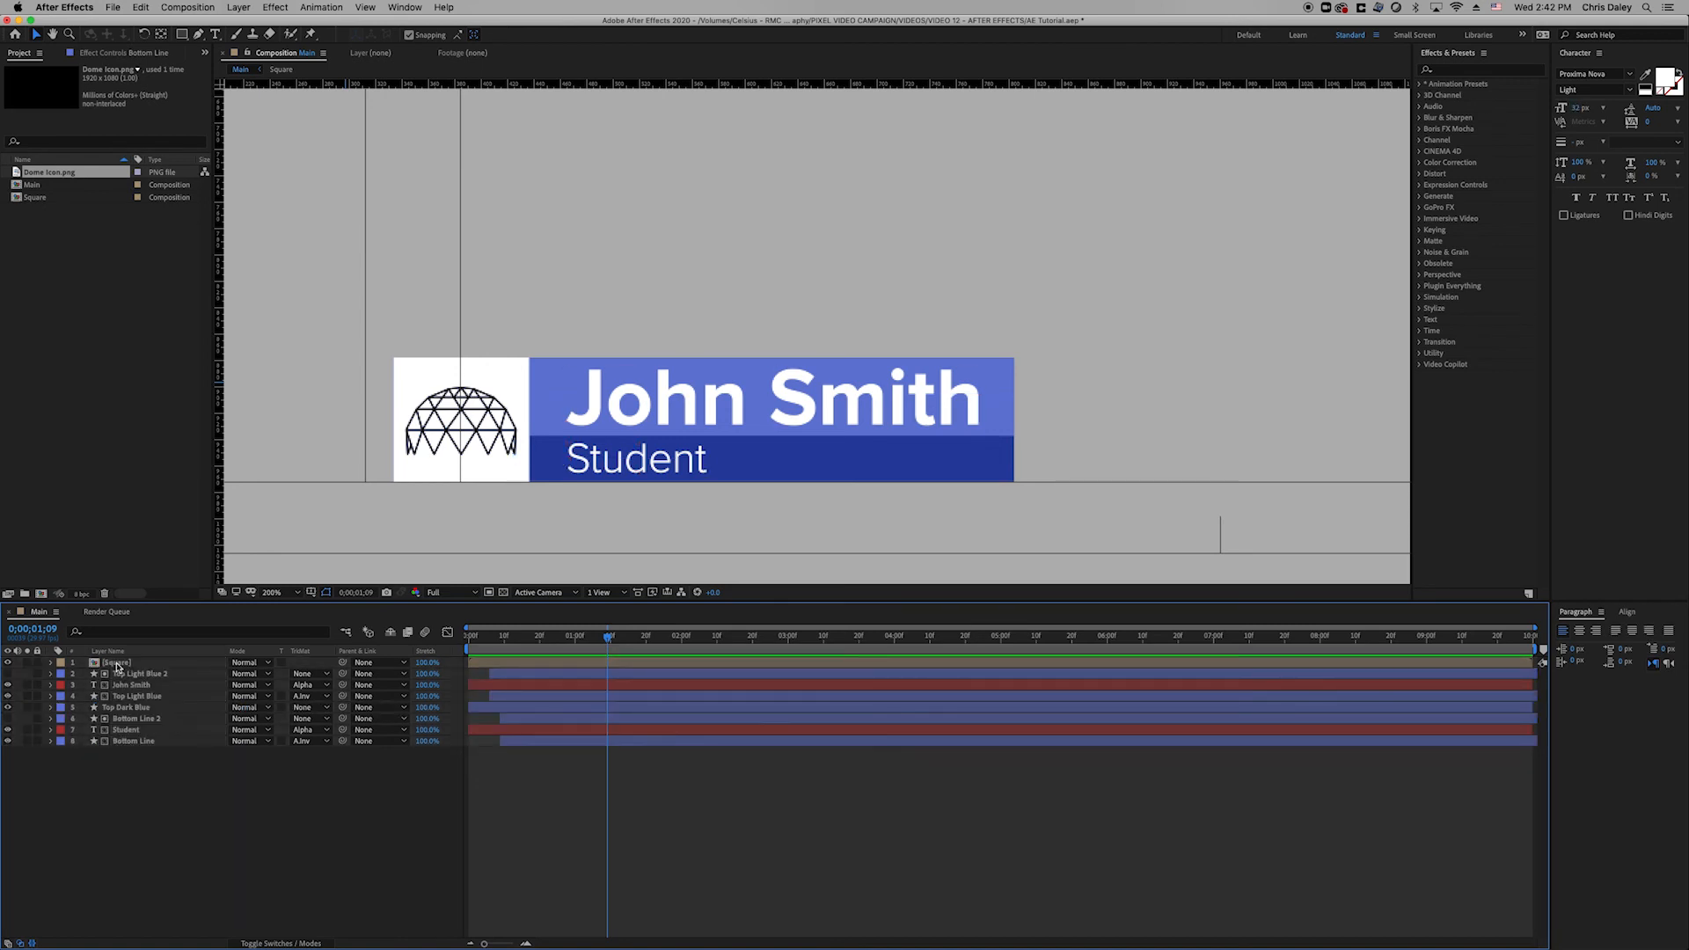
Pre-compose the Top Light Blue 2 through Top Dark Blue layers into a 'Top Line' precomp.
click(134, 674)
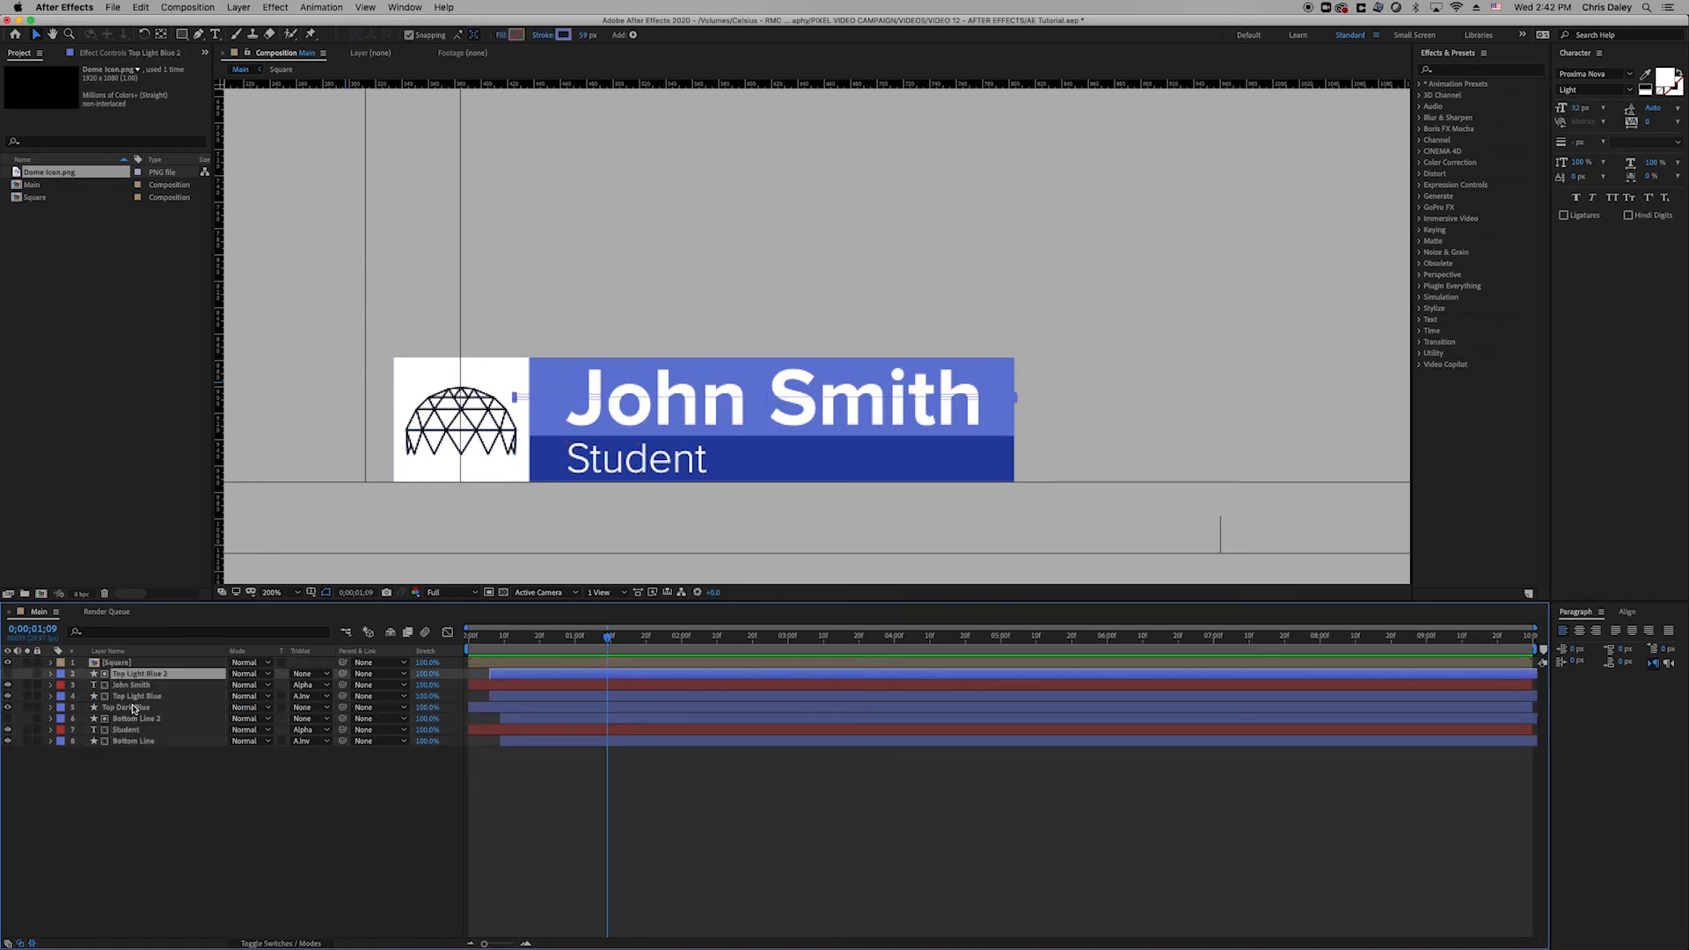
shift+click(128, 708)
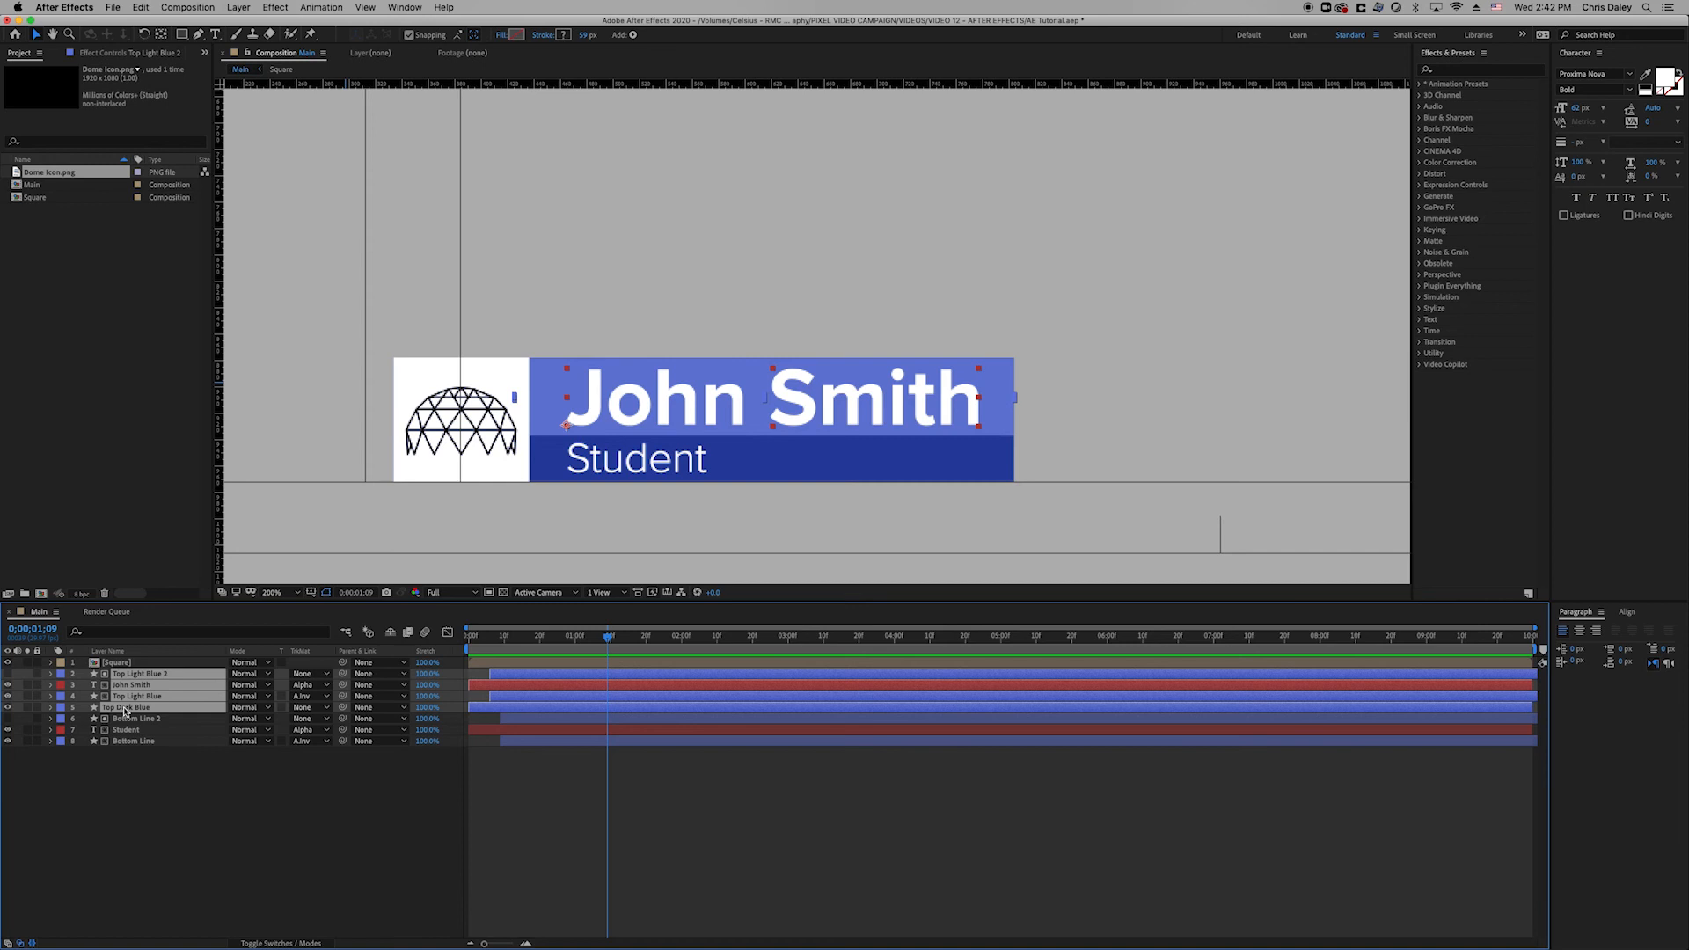
right_click(126, 711)
click(209, 874)
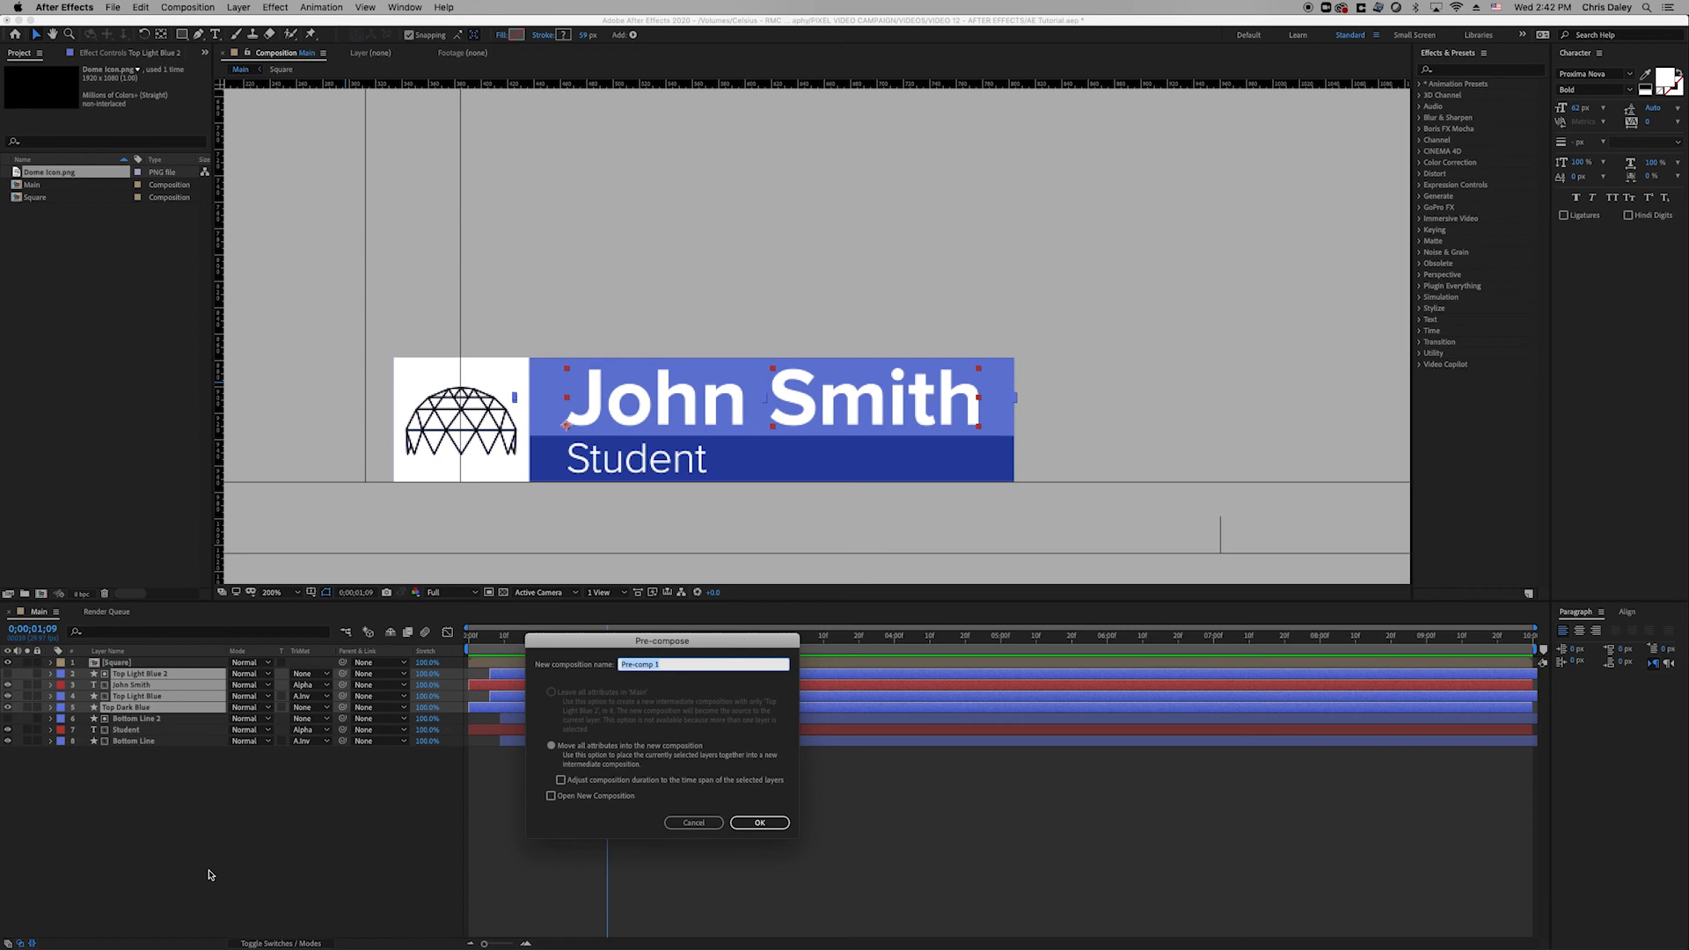
text(Top Line)
key(Return)
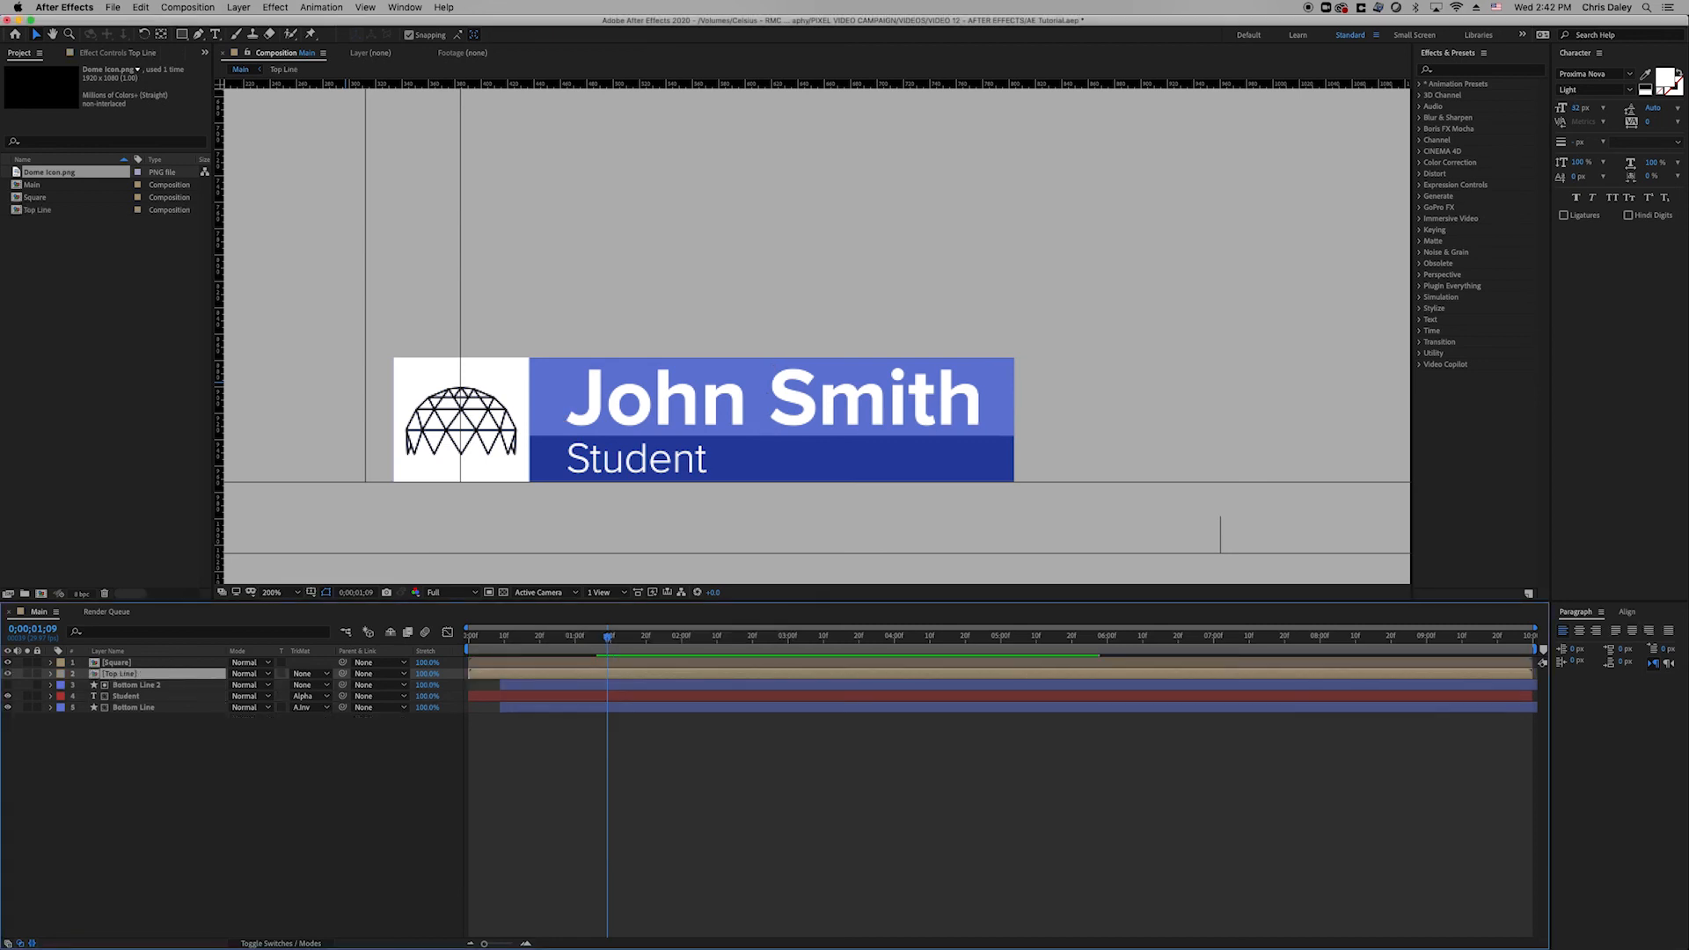
Pre-compose the Bottom Line 2 and Bottom Line layers into a 'Bottom Line' precomp.
click(133, 684)
shift+click(117, 706)
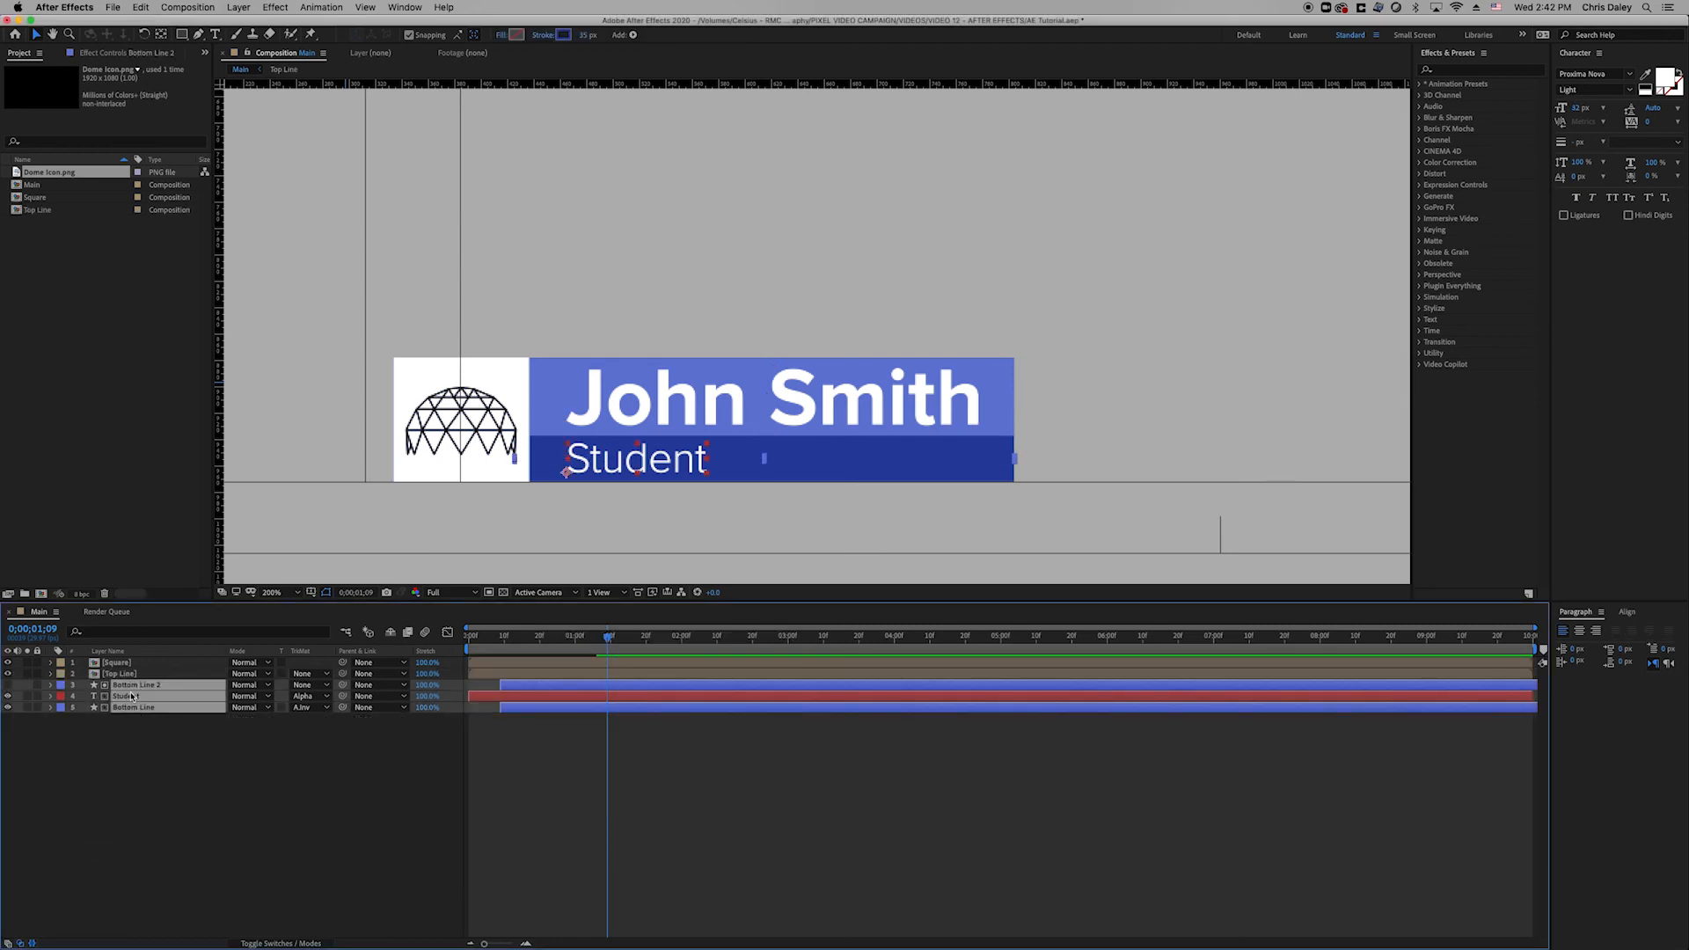
right_click(132, 696)
text(Bot)
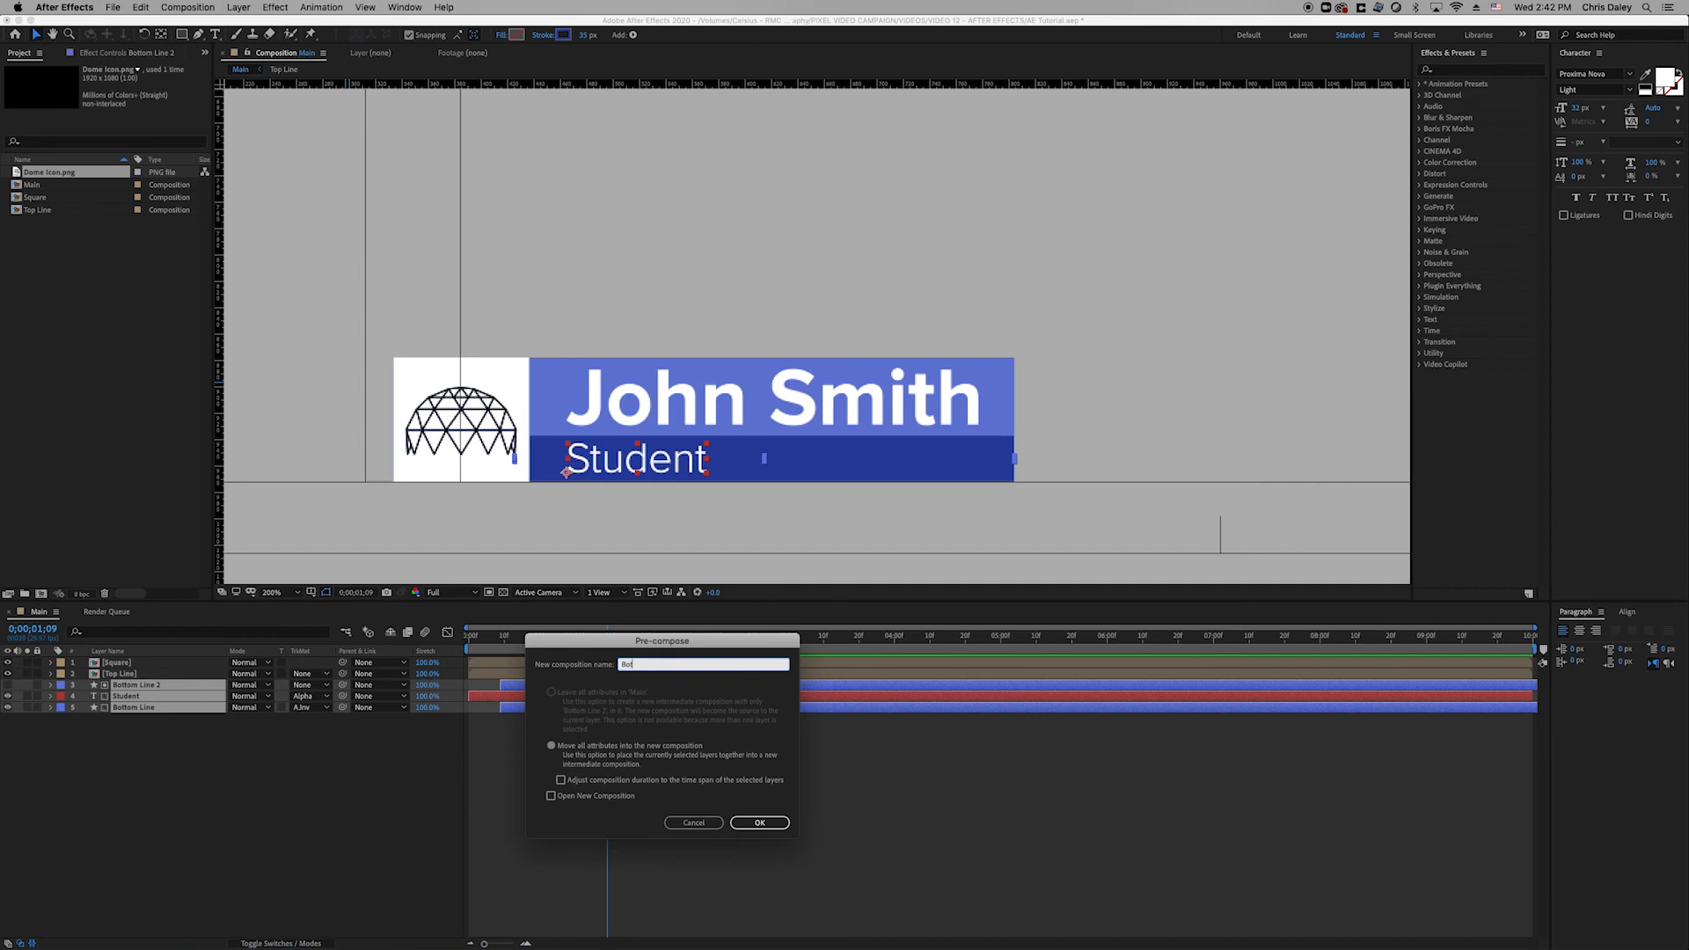
text(tom Line)
key(Return)
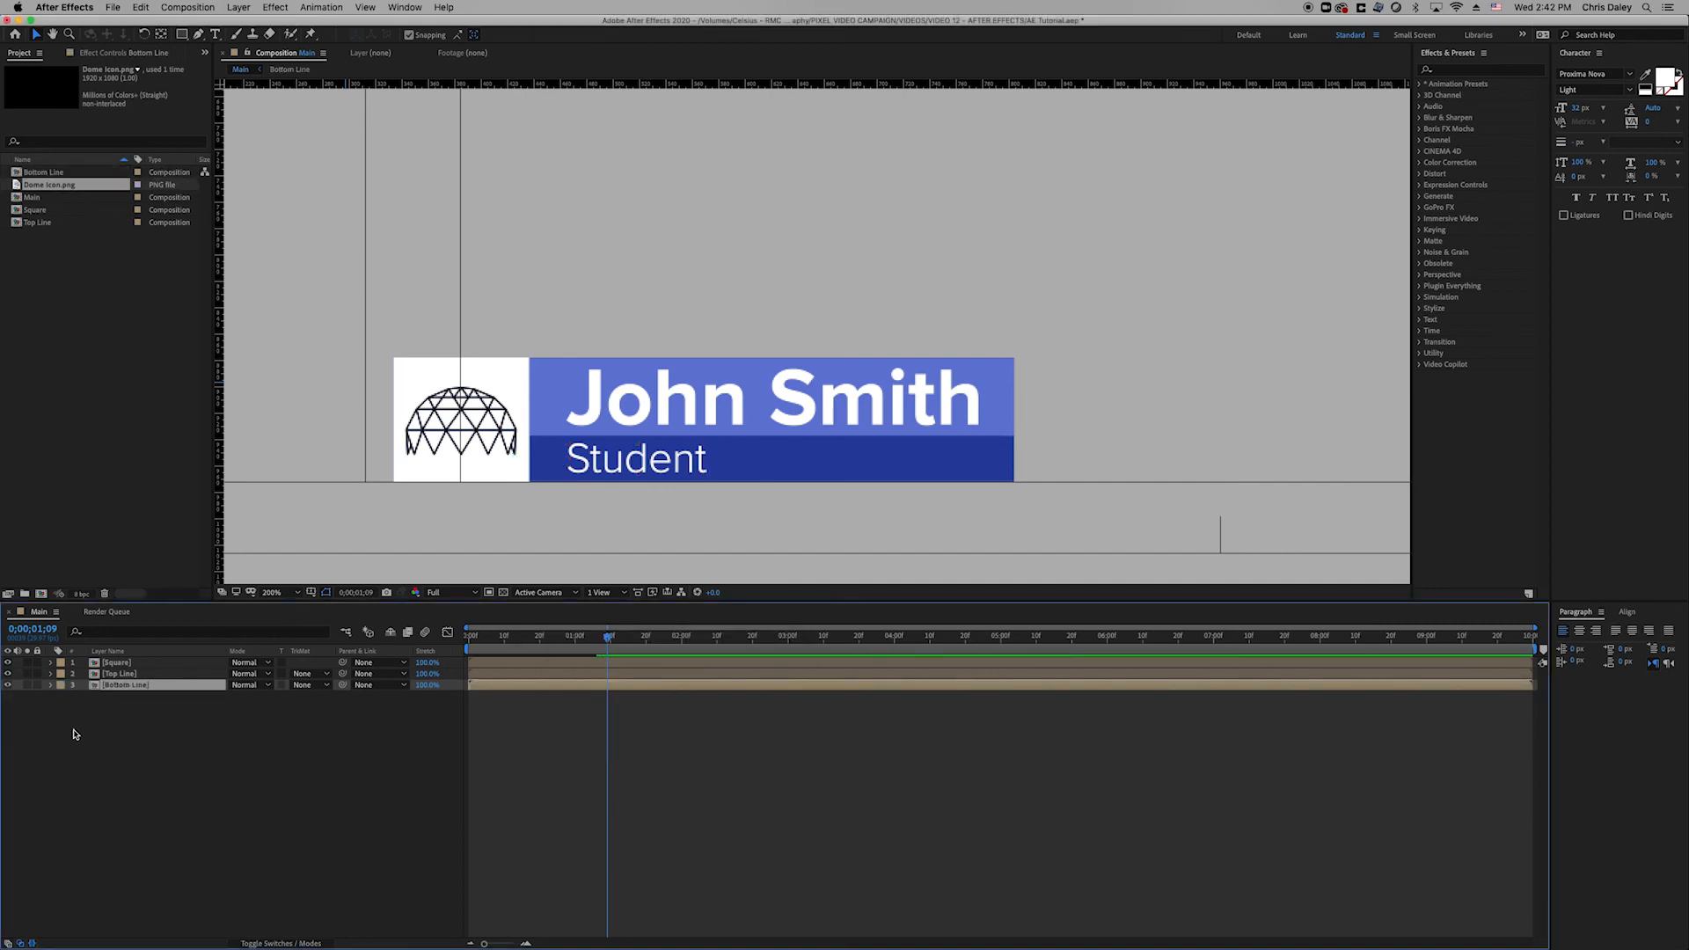
Label the Bottom Line precomp yellow and the Top Line precomp red.
click(63, 686)
click(84, 755)
click(59, 674)
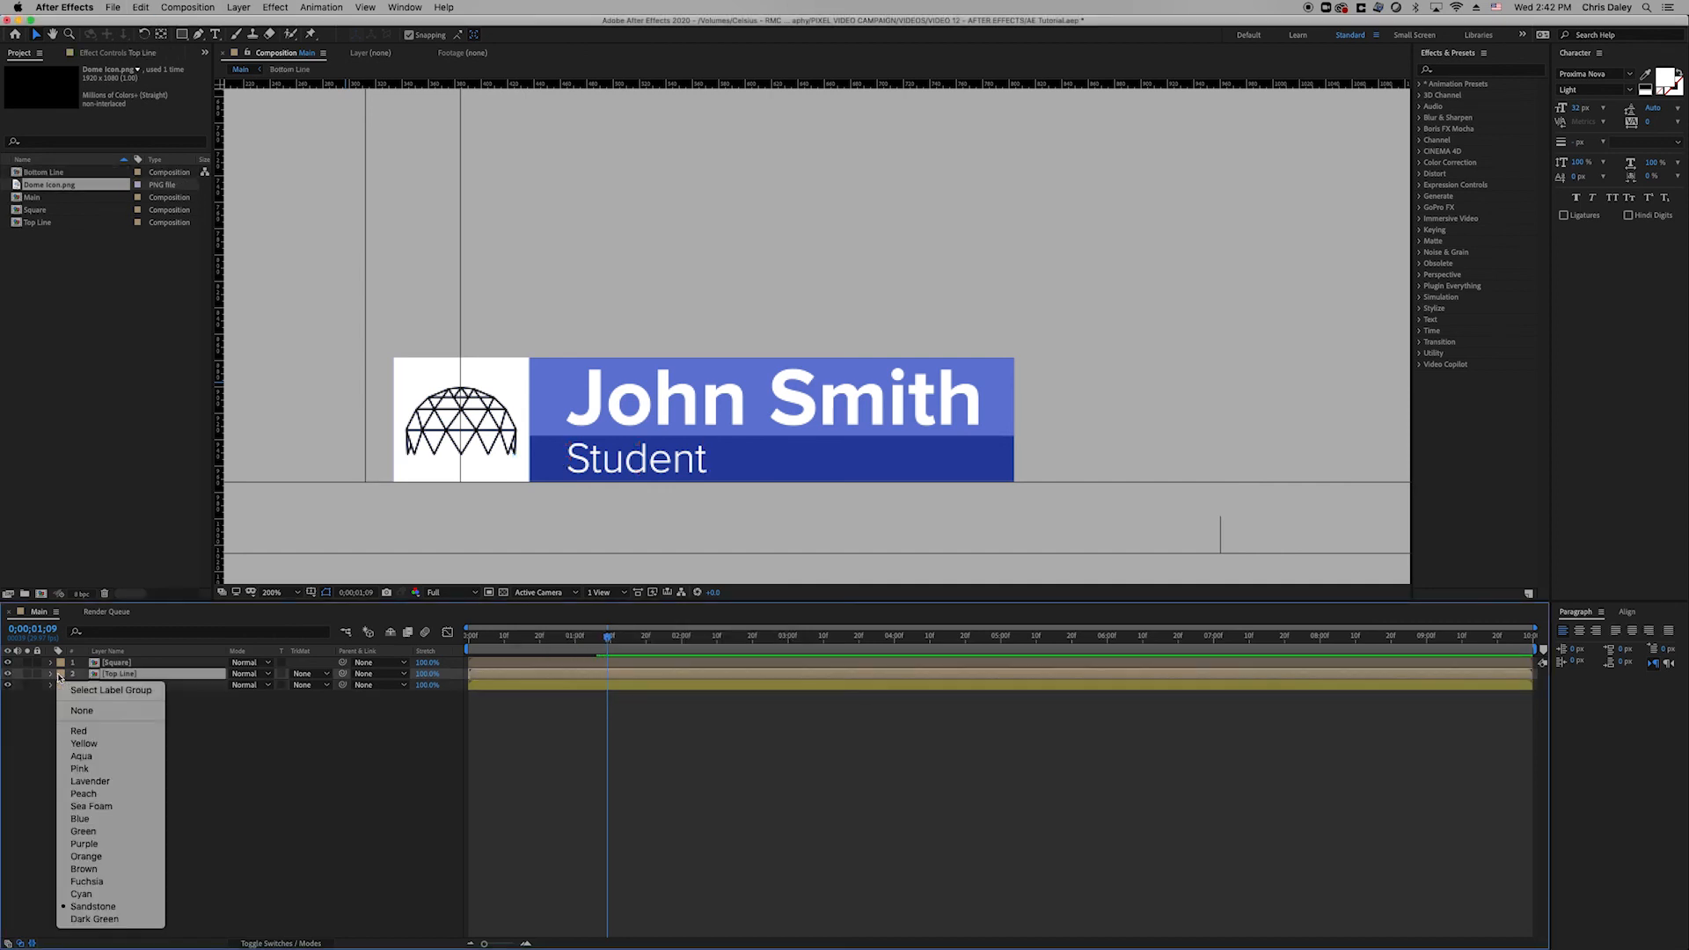
click(81, 731)
click(239, 732)
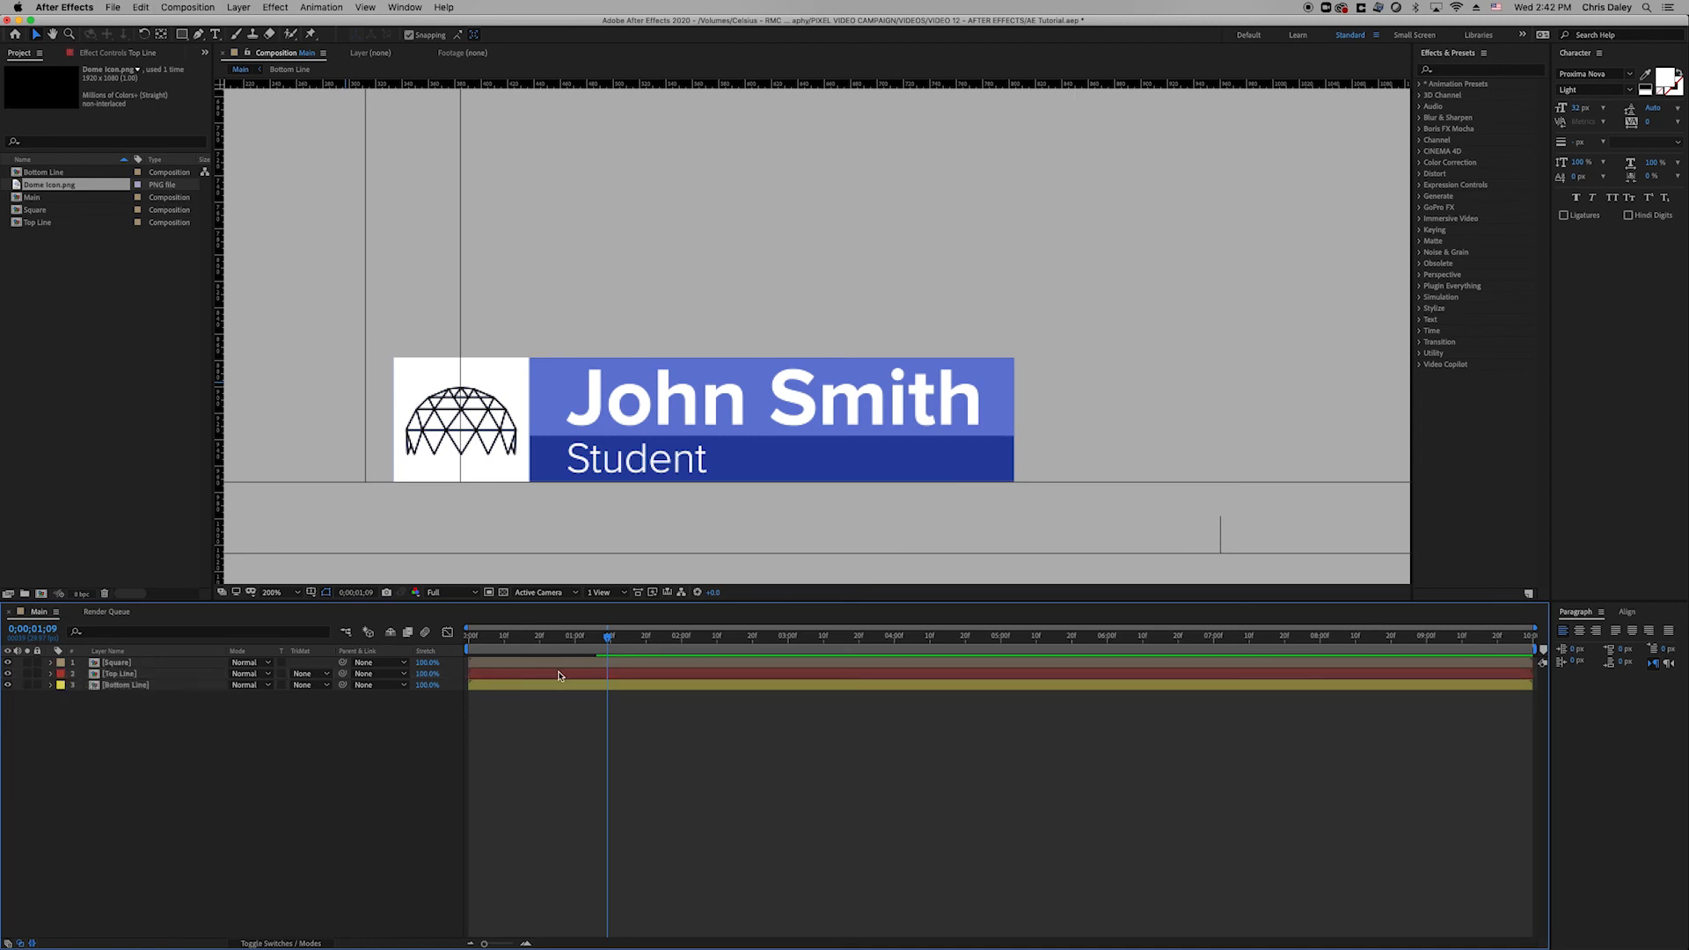
Open the Bottom Line precomp and move the time back to its first frames.
double_click(106, 686)
click(547, 652)
drag(546, 652, 480, 652)
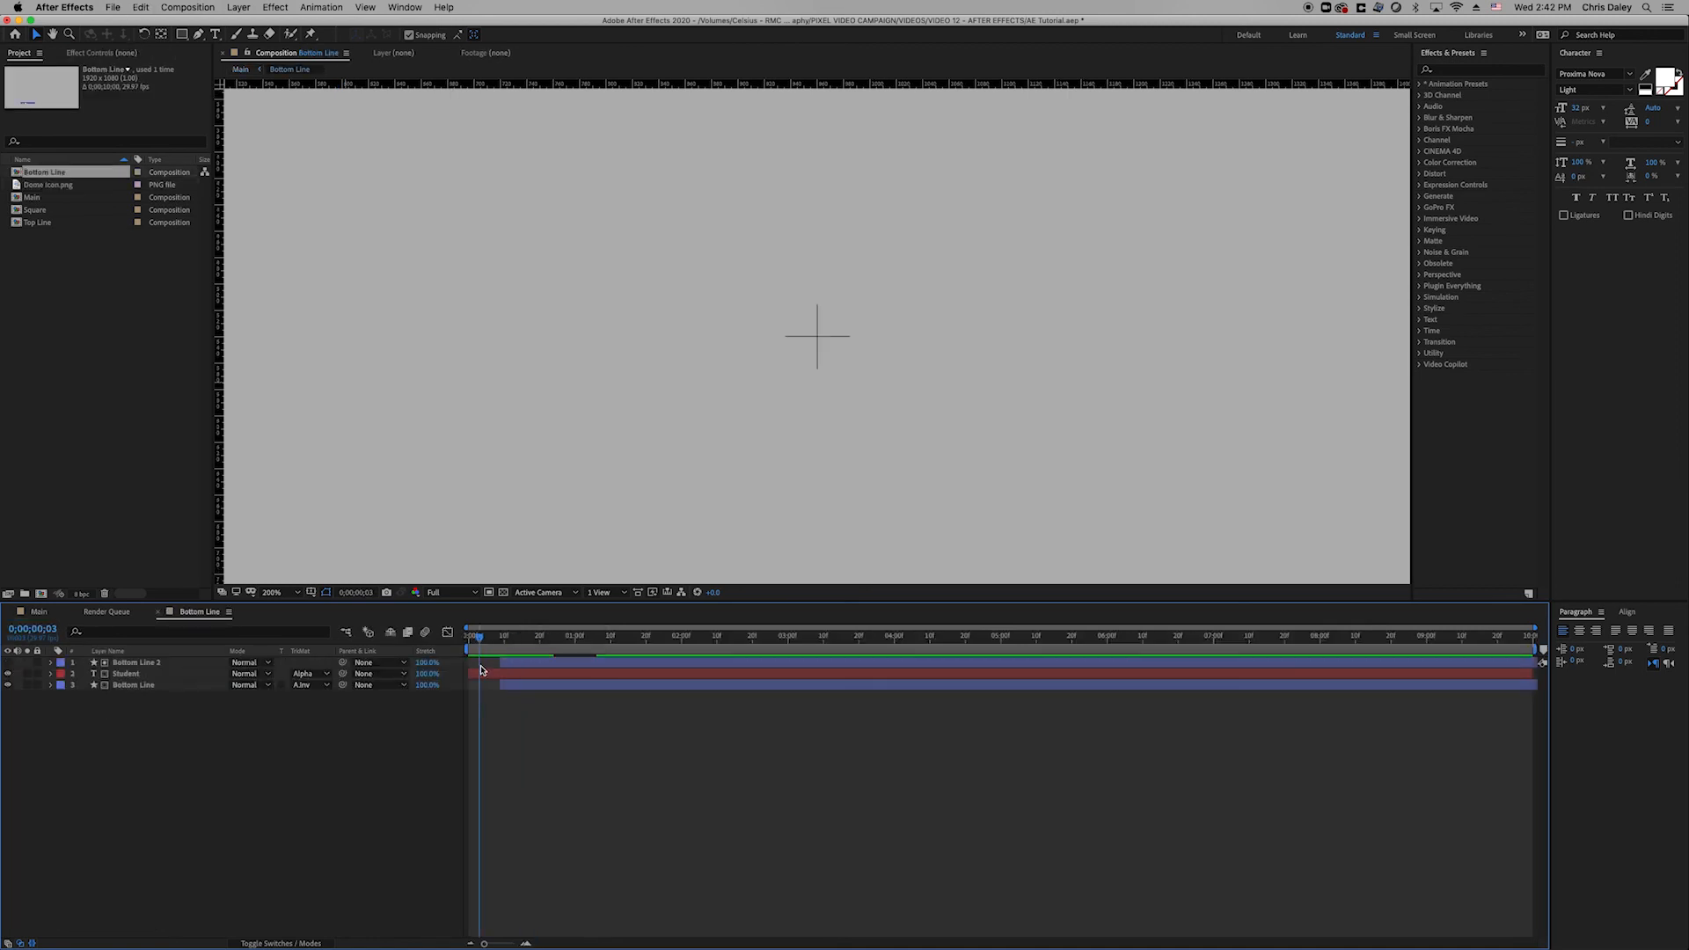
Reframe the comp view, show the safe guides, and preview the Student bar animating in.
key(h)
drag(437, 461, 593, 281)
scroll(591, 352, down, 1)
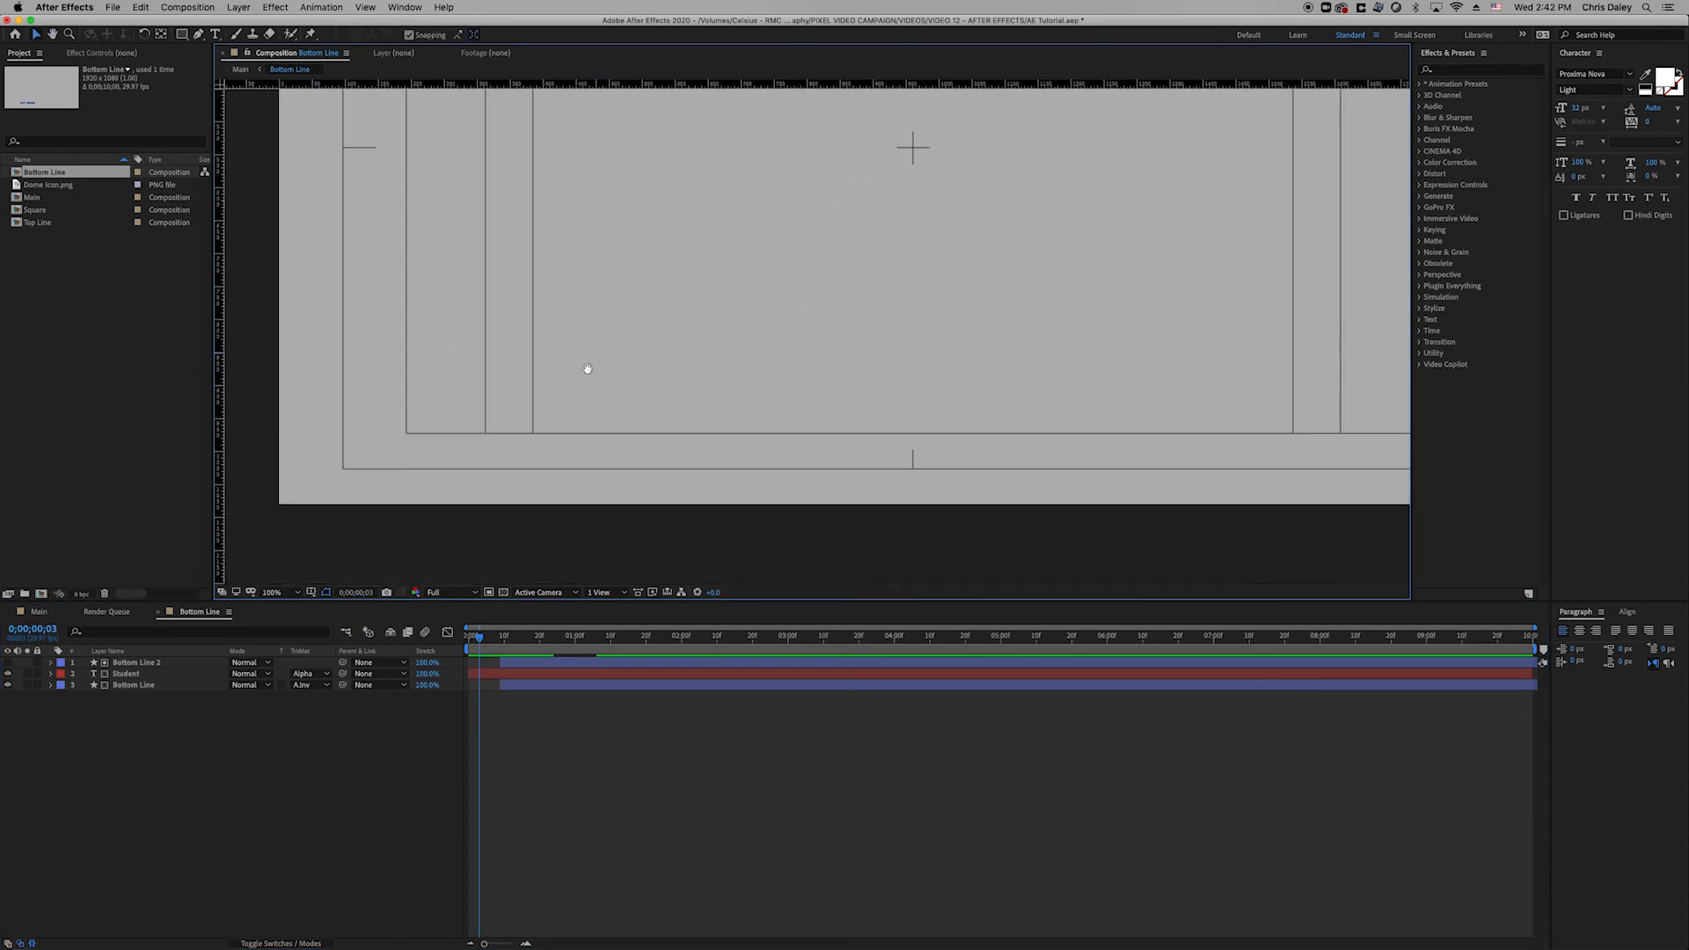
drag(569, 451, 551, 456)
key(v)
click(607, 746)
key(space)
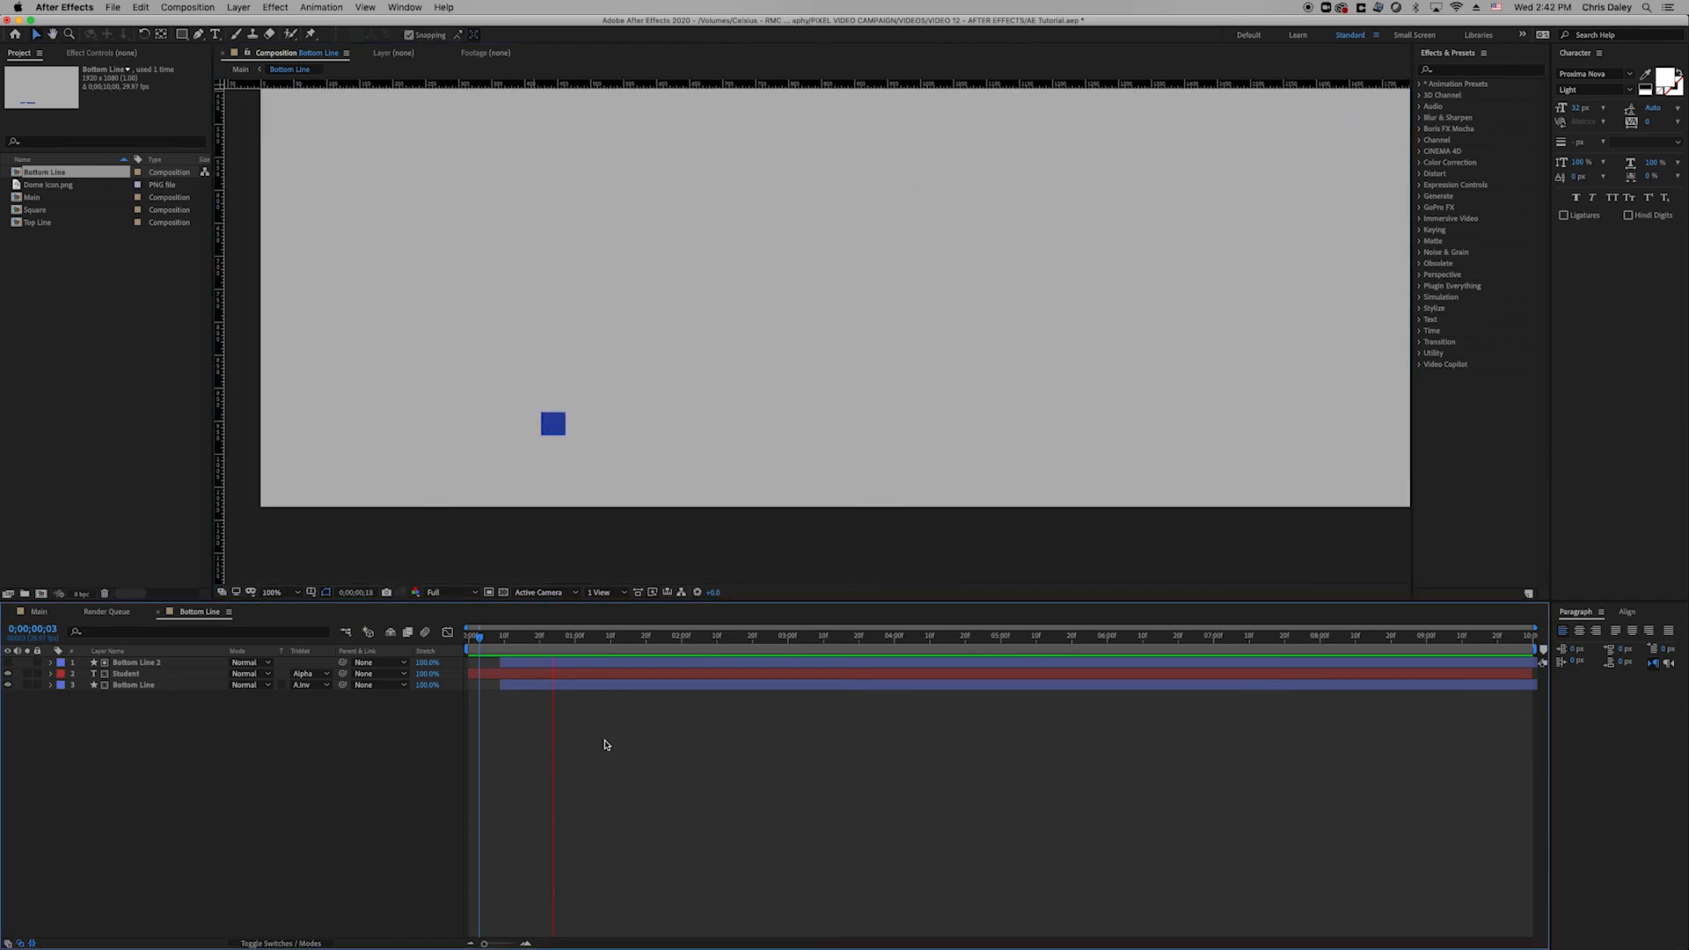
key(apostrophe)
mouse_move(559, 648)
mouse_down()
mouse_move(508, 649)
mouse_move(568, 648)
mouse_up()
key(space)
key(space)
Keyframe the Student text's Position through 0;00;00;29, starting off-screen left.
click(564, 674)
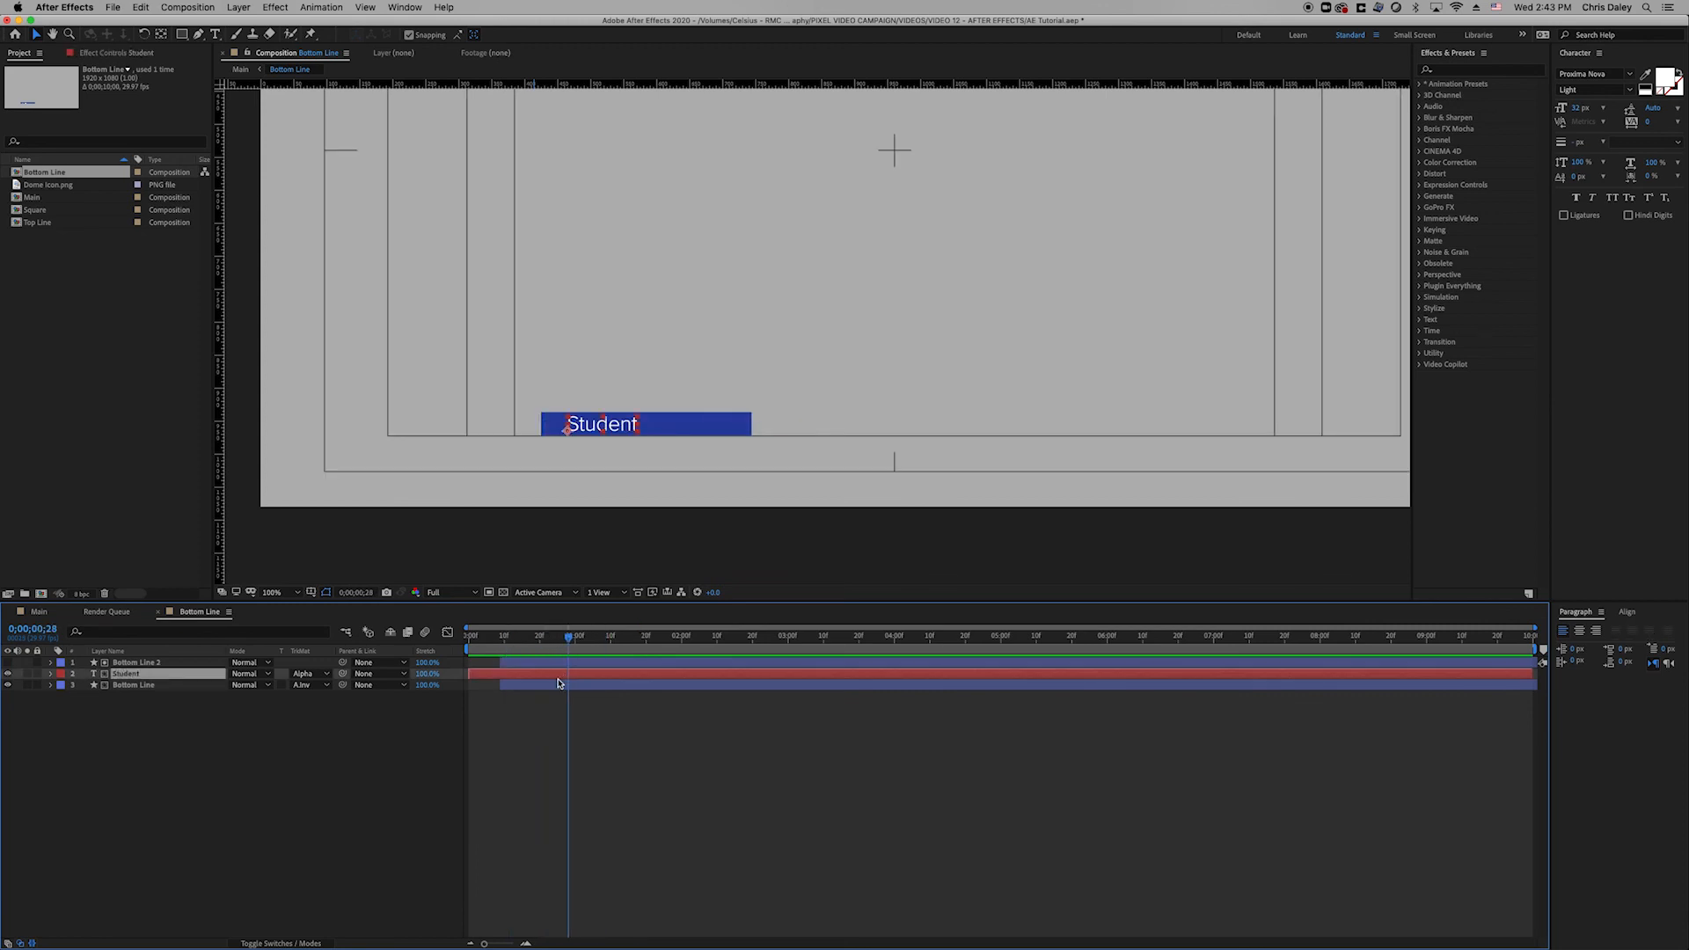
click(557, 664)
key(u)
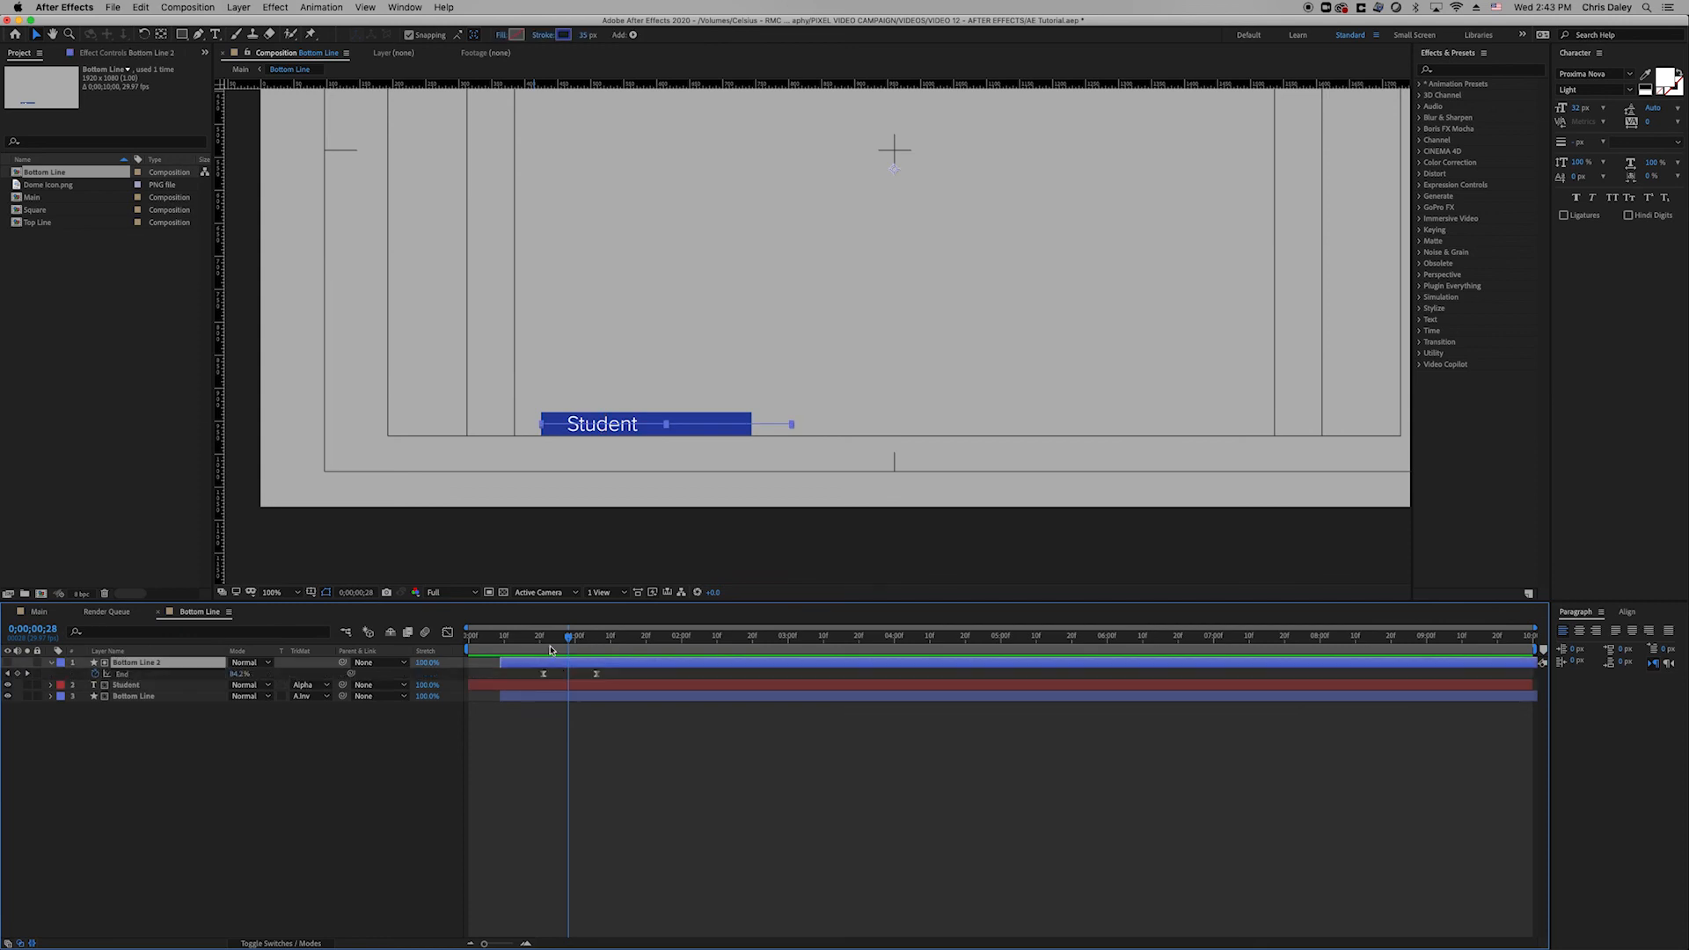
drag(552, 651, 554, 656)
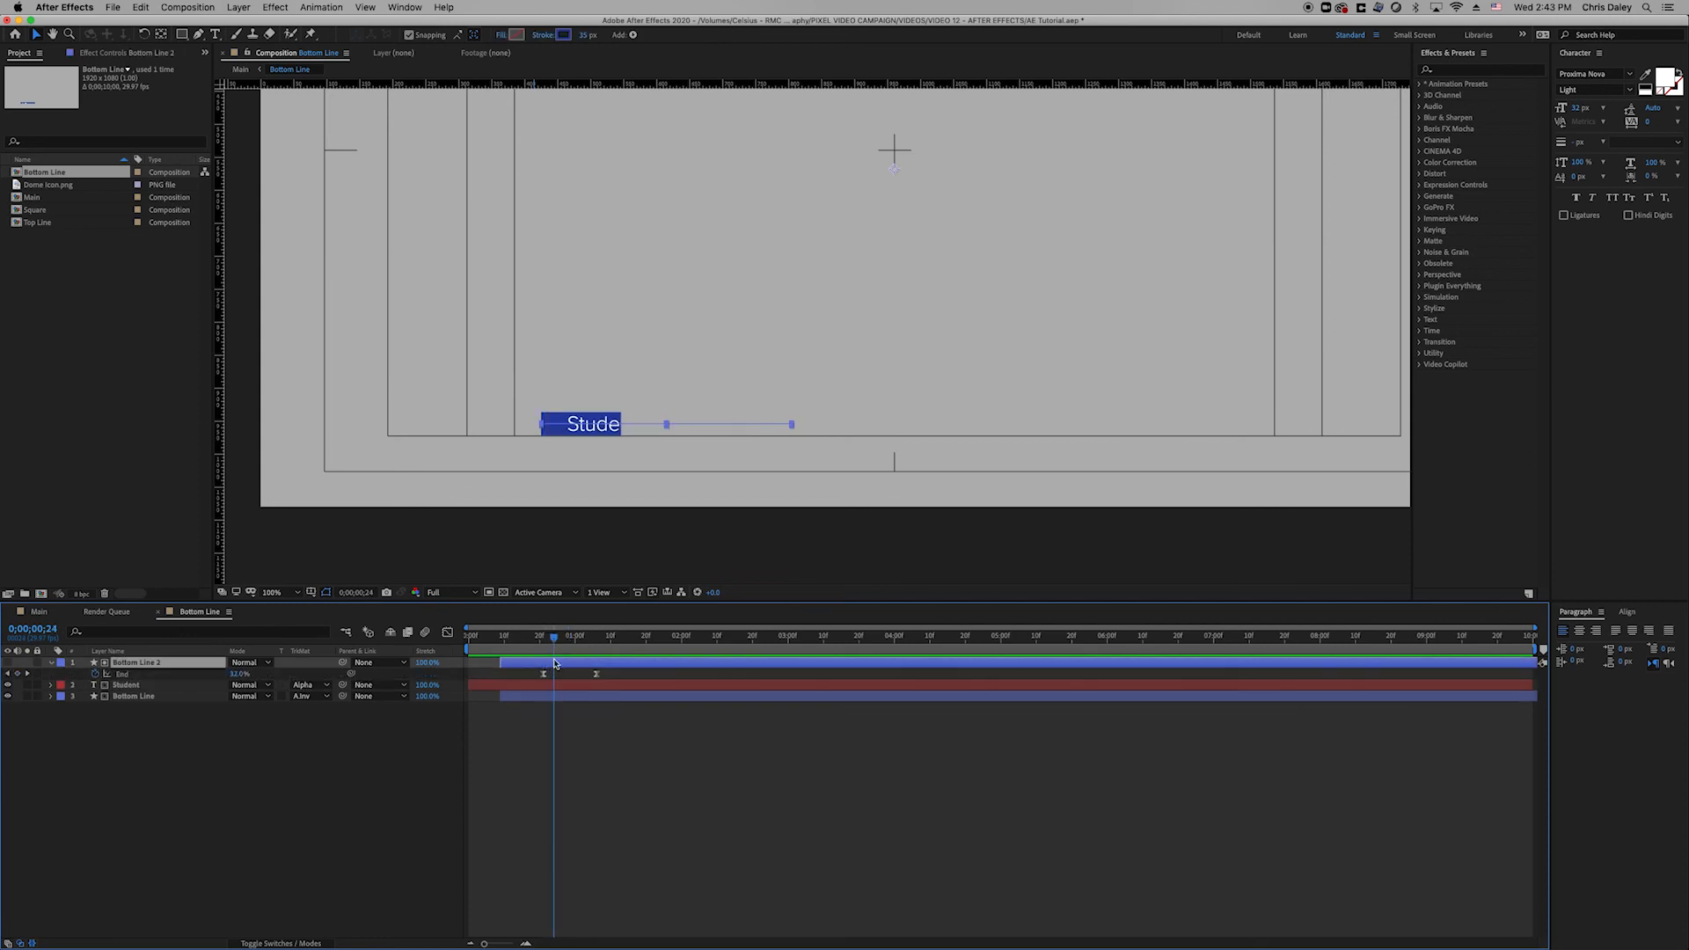
click(559, 687)
key(p)
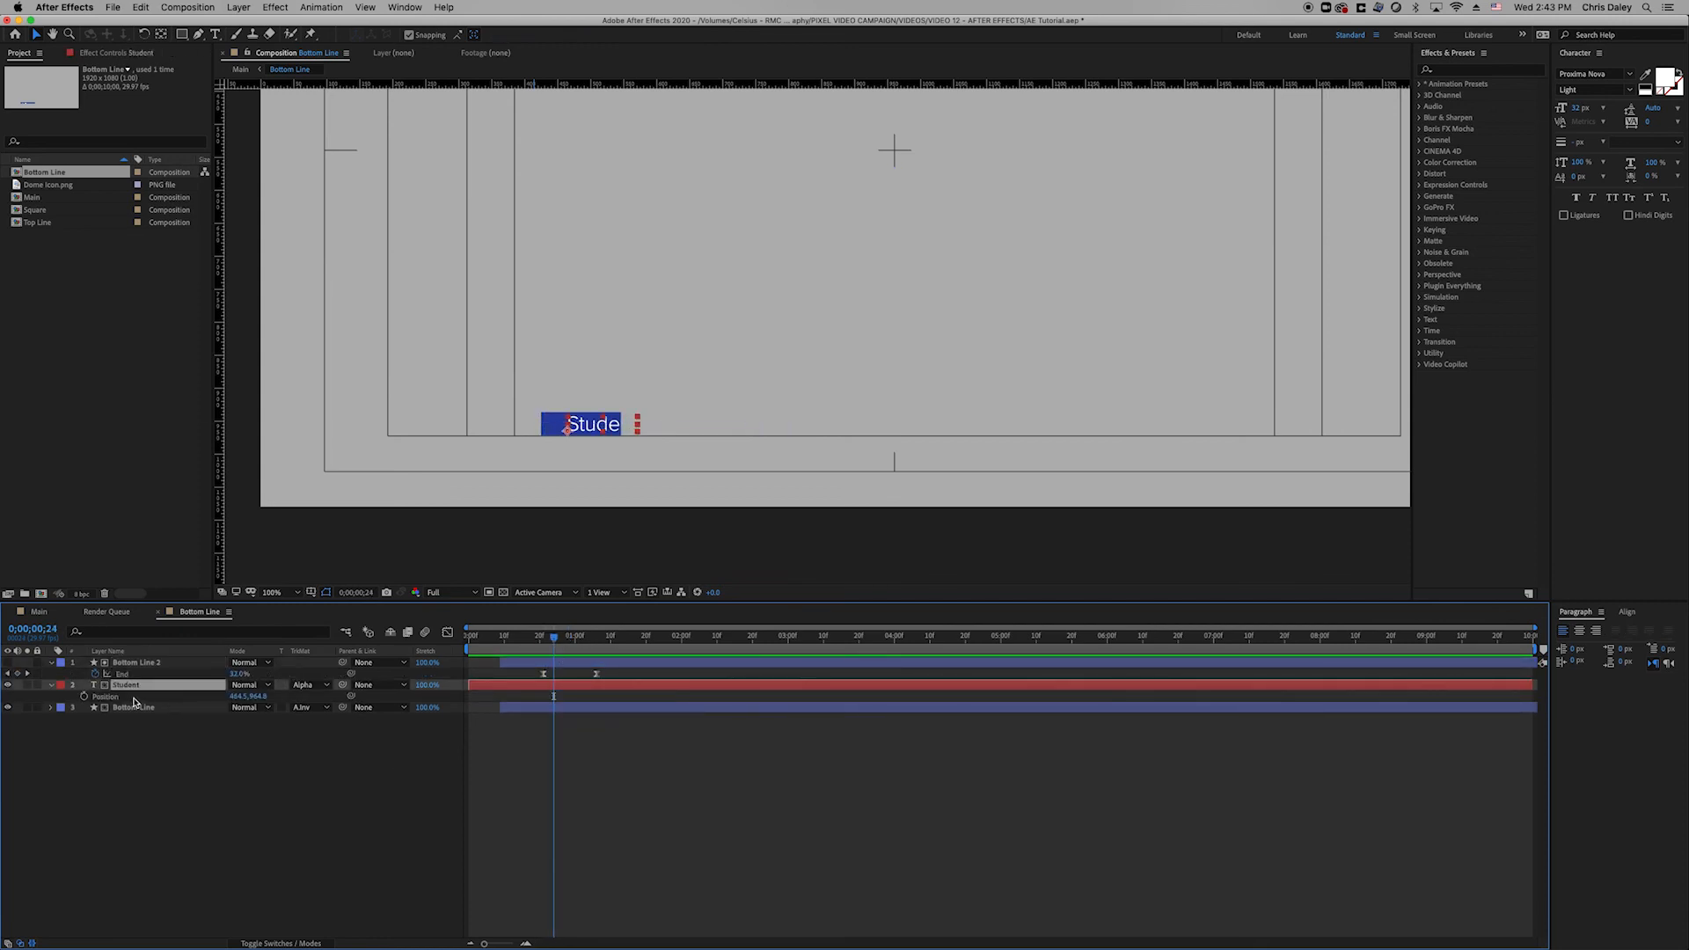
click(84, 696)
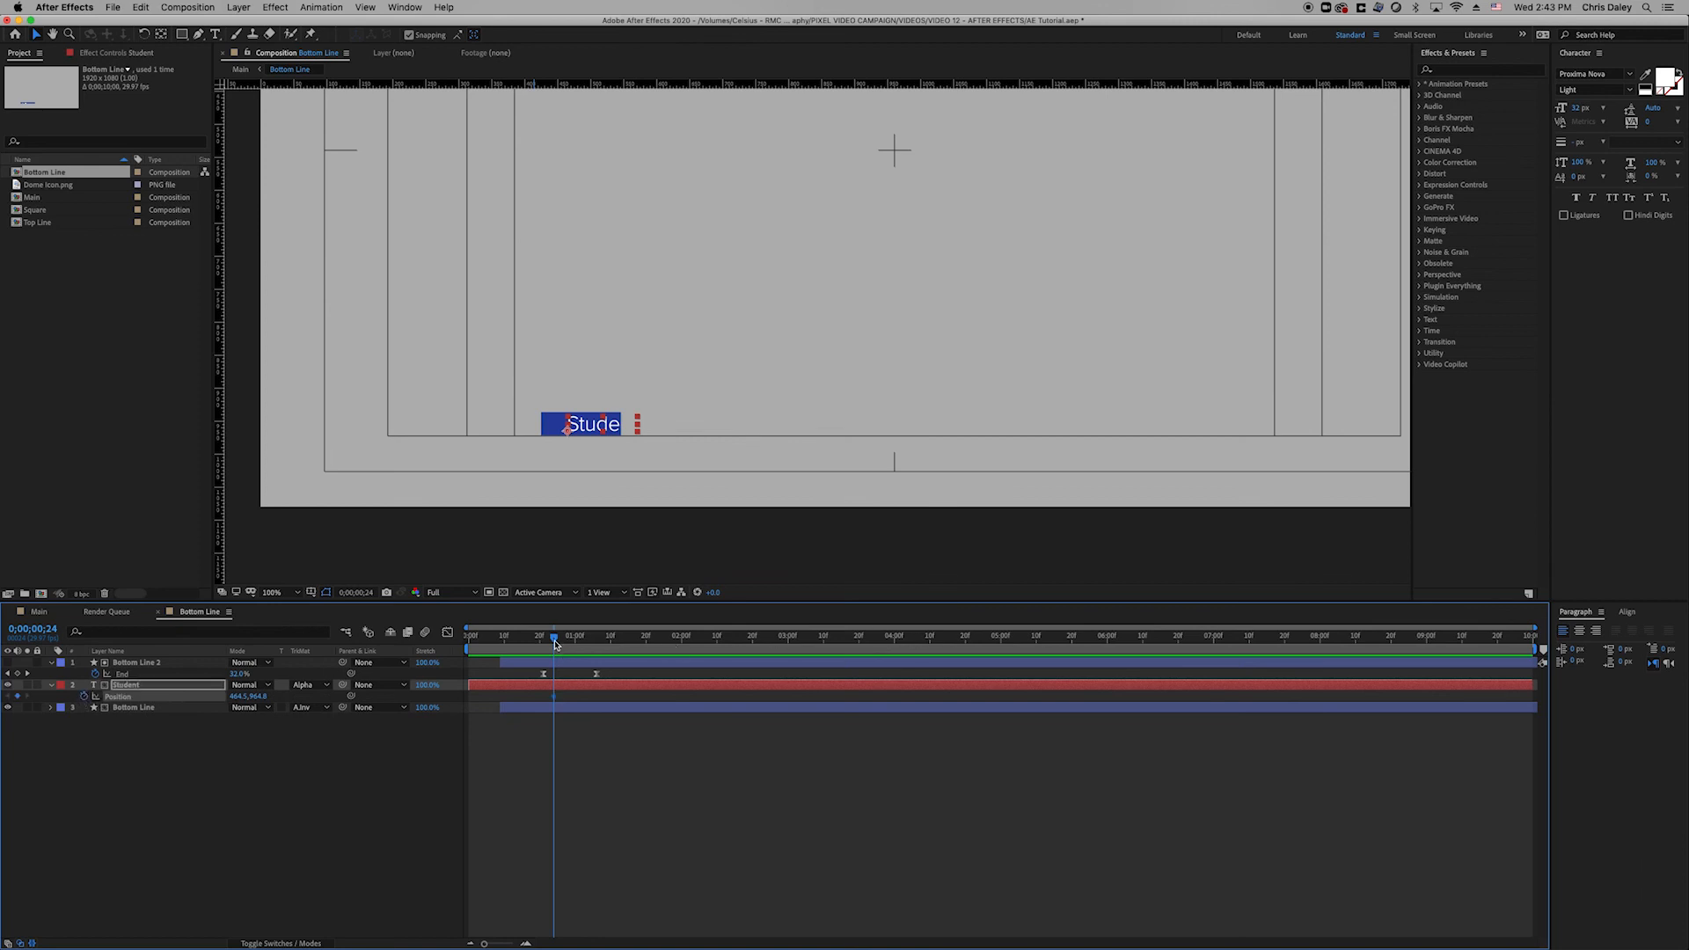
drag(555, 645, 572, 645)
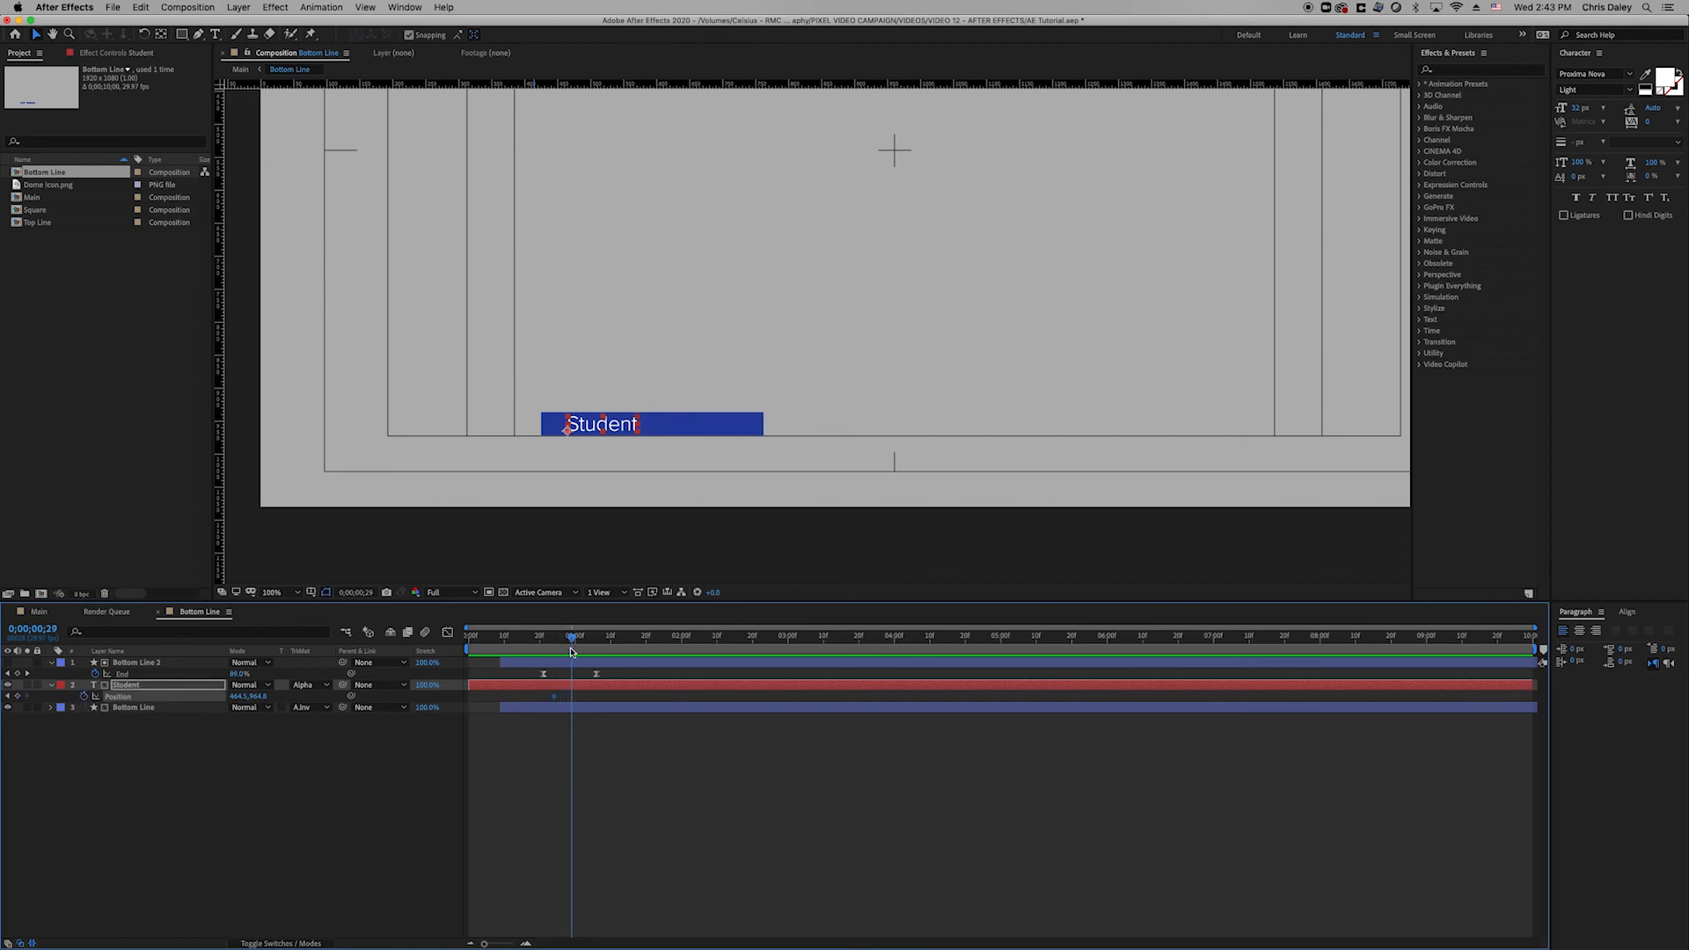
click(16, 696)
click(8, 696)
drag(261, 701, 79, 701)
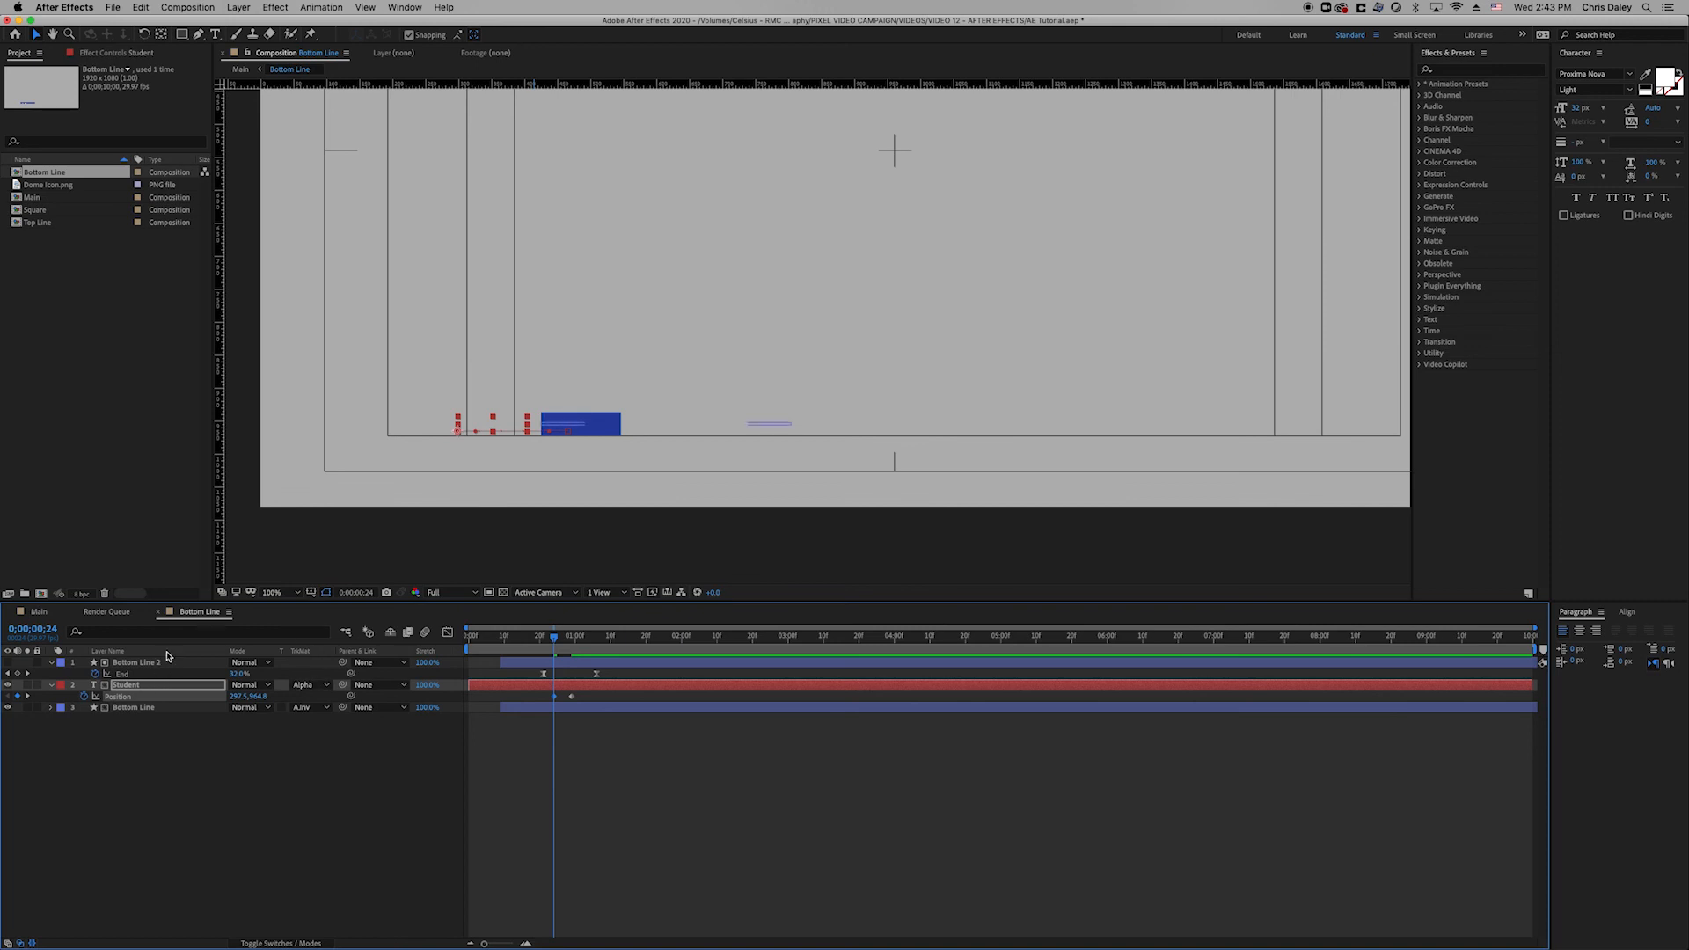
Apply Easy Ease to the Student Position keyframes.
click(580, 801)
click(571, 697)
right_click(556, 698)
mouse_move(641, 851)
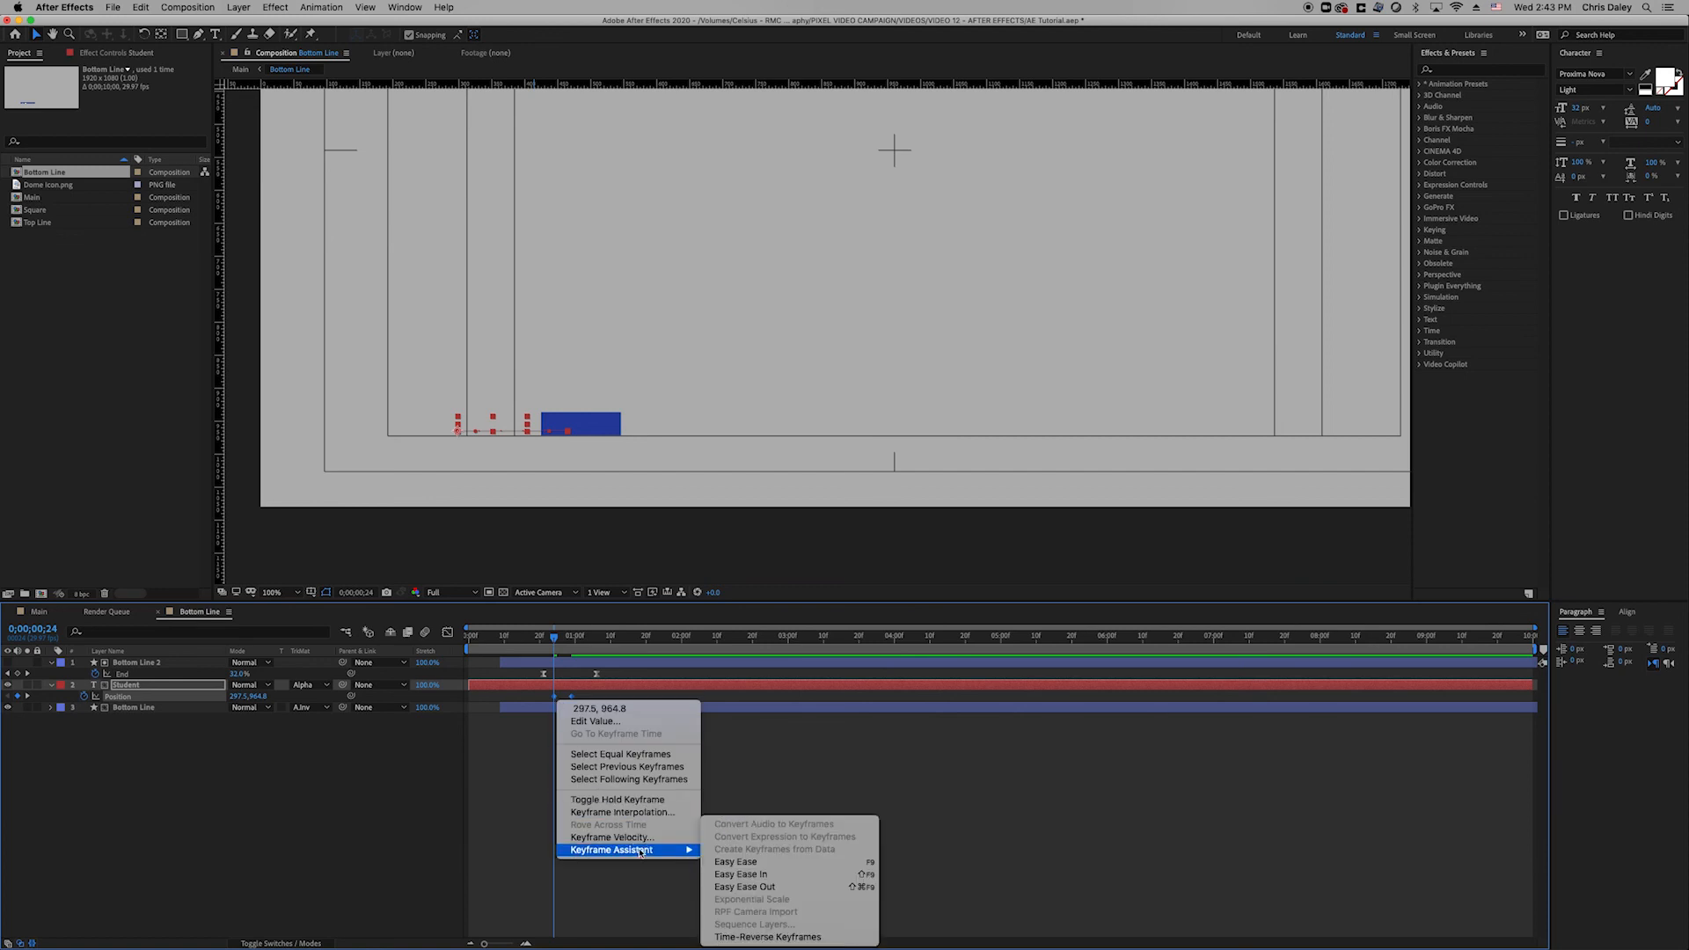
click(736, 862)
click(640, 795)
Align the Student Position keyframes with the bar's End keyframes and adjust the ease influence.
click(567, 652)
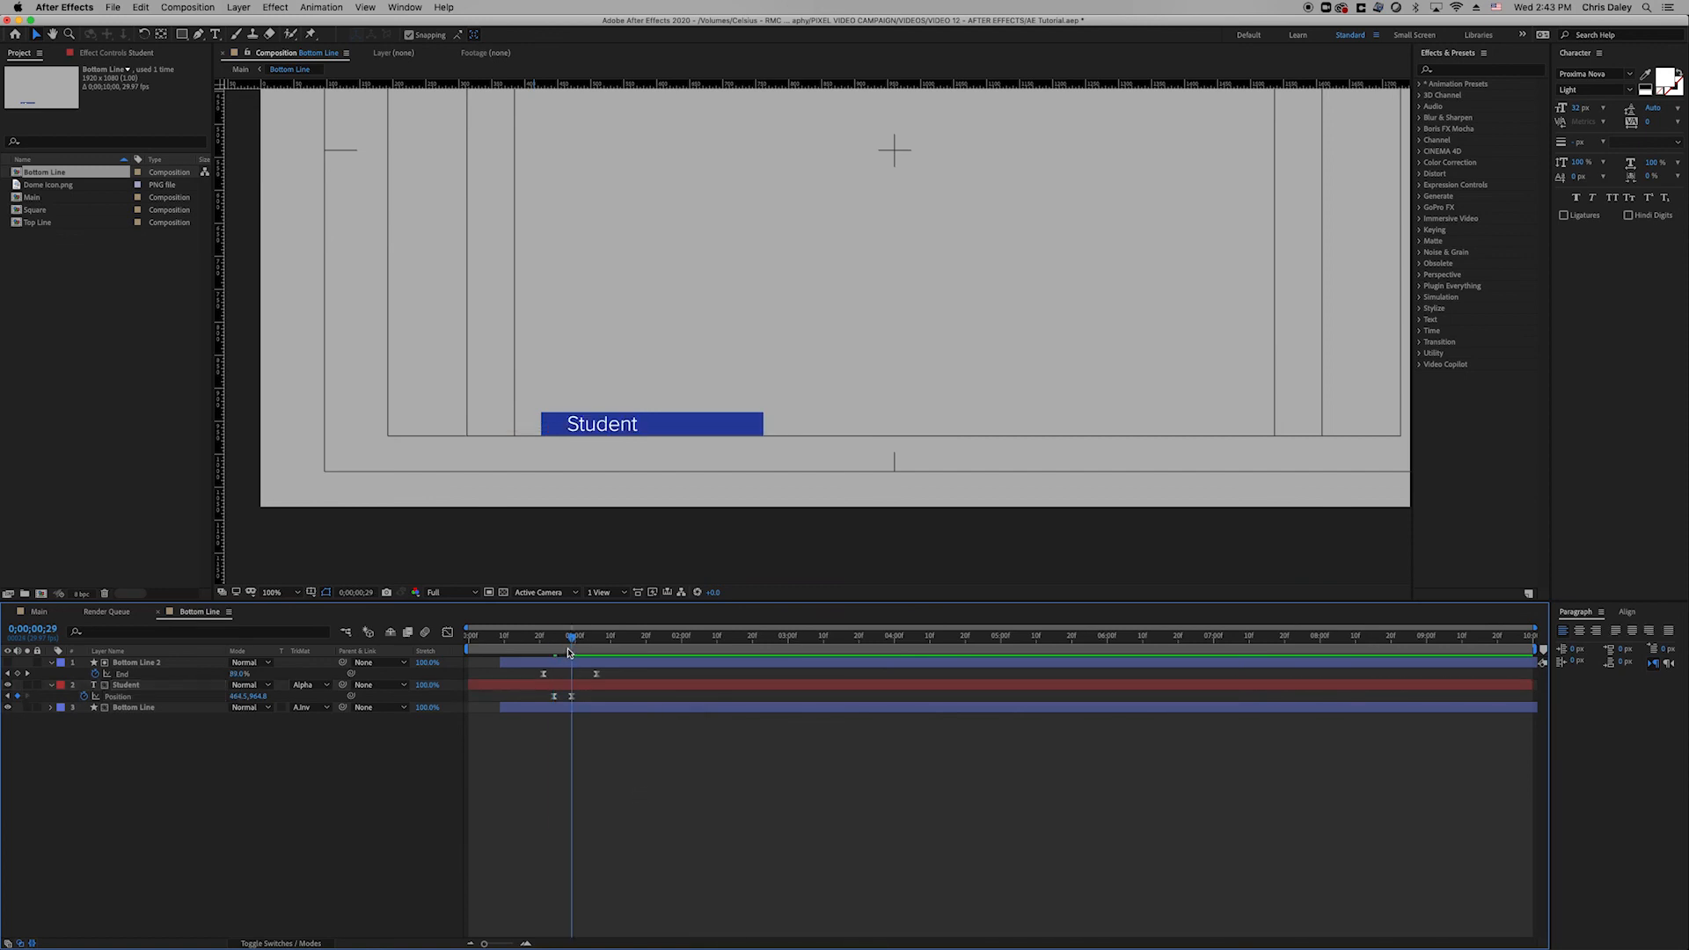
click(572, 696)
click(448, 632)
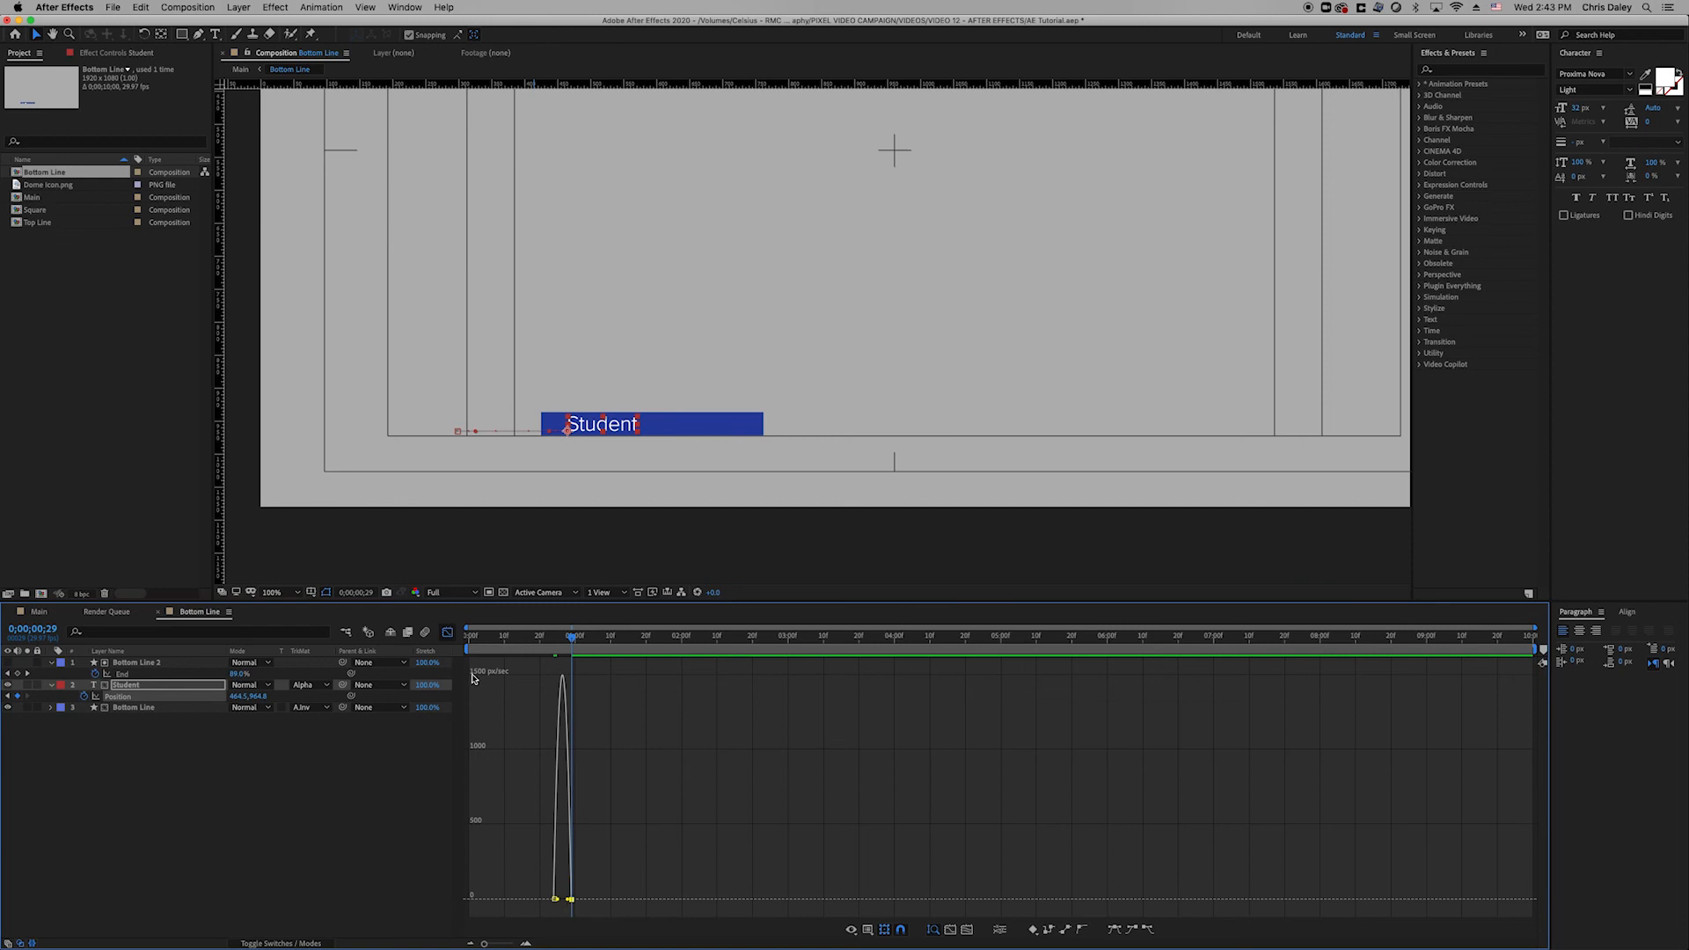
click(448, 632)
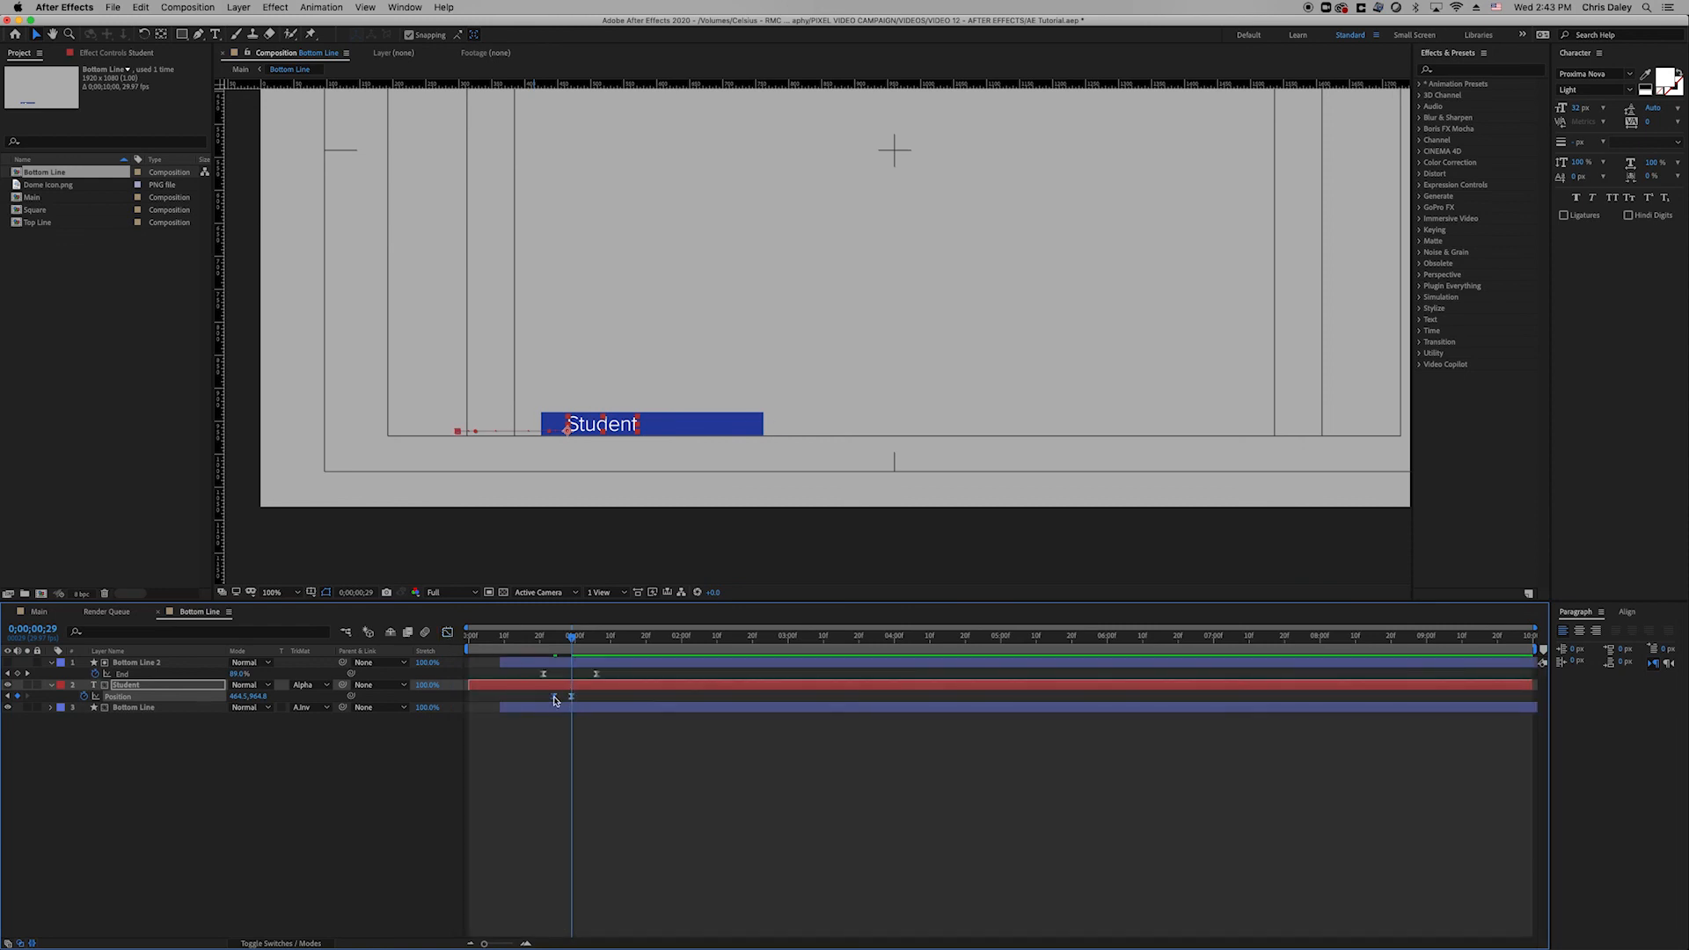
drag(555, 700, 596, 696)
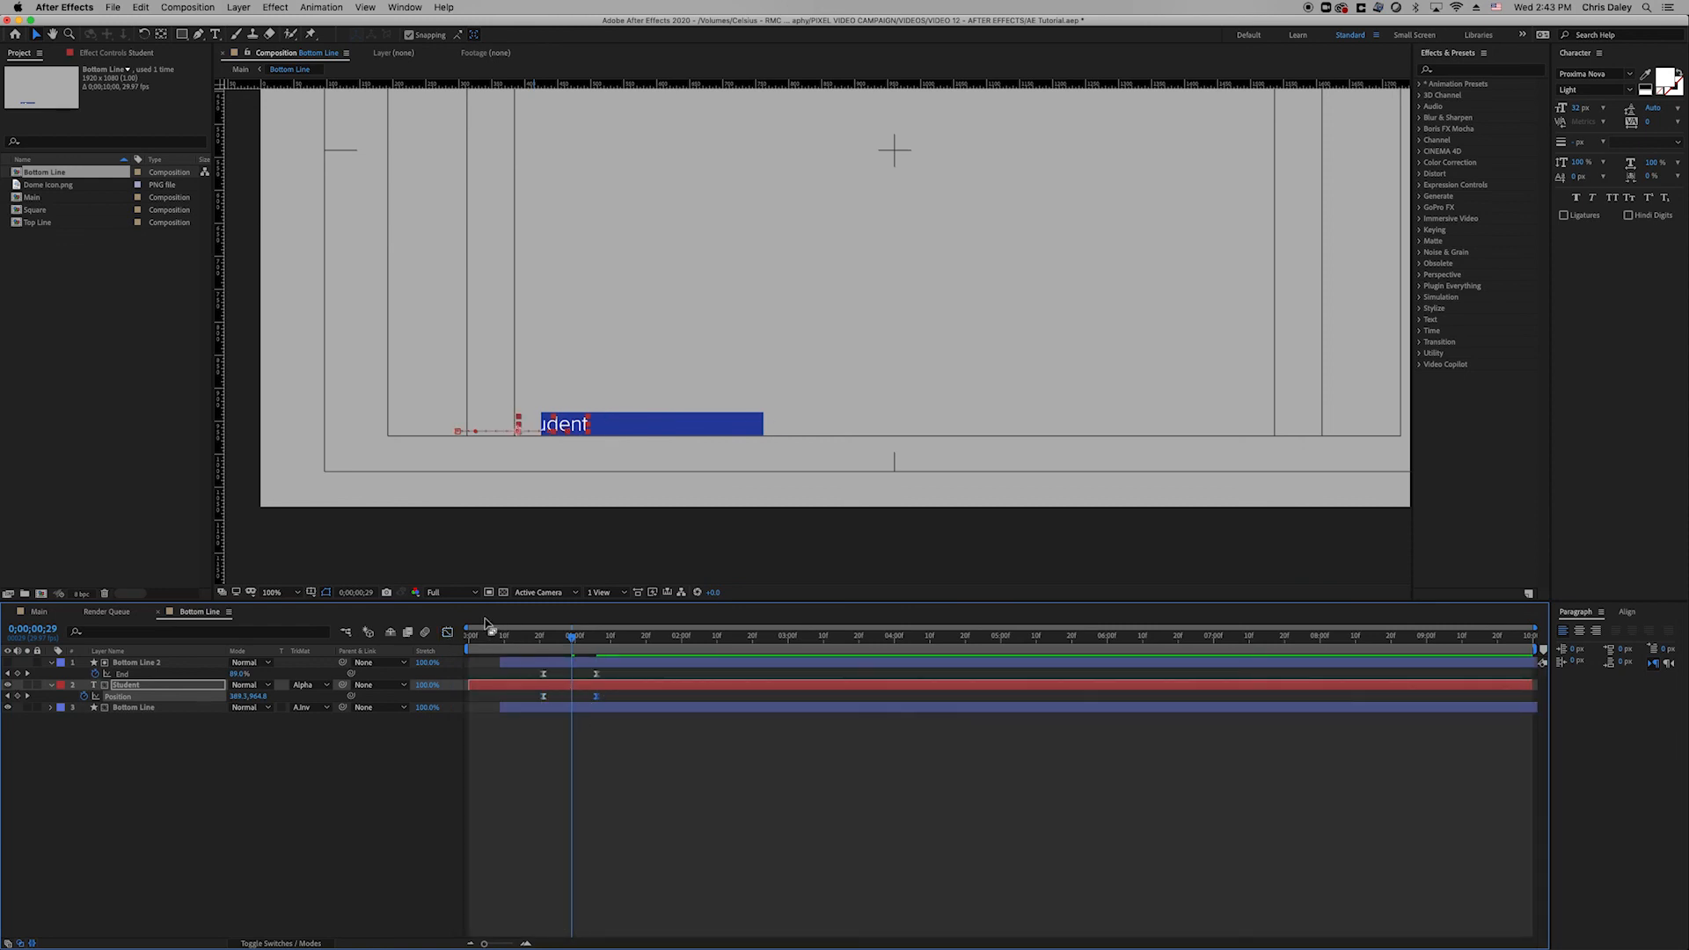
click(448, 631)
drag(589, 904, 562, 899)
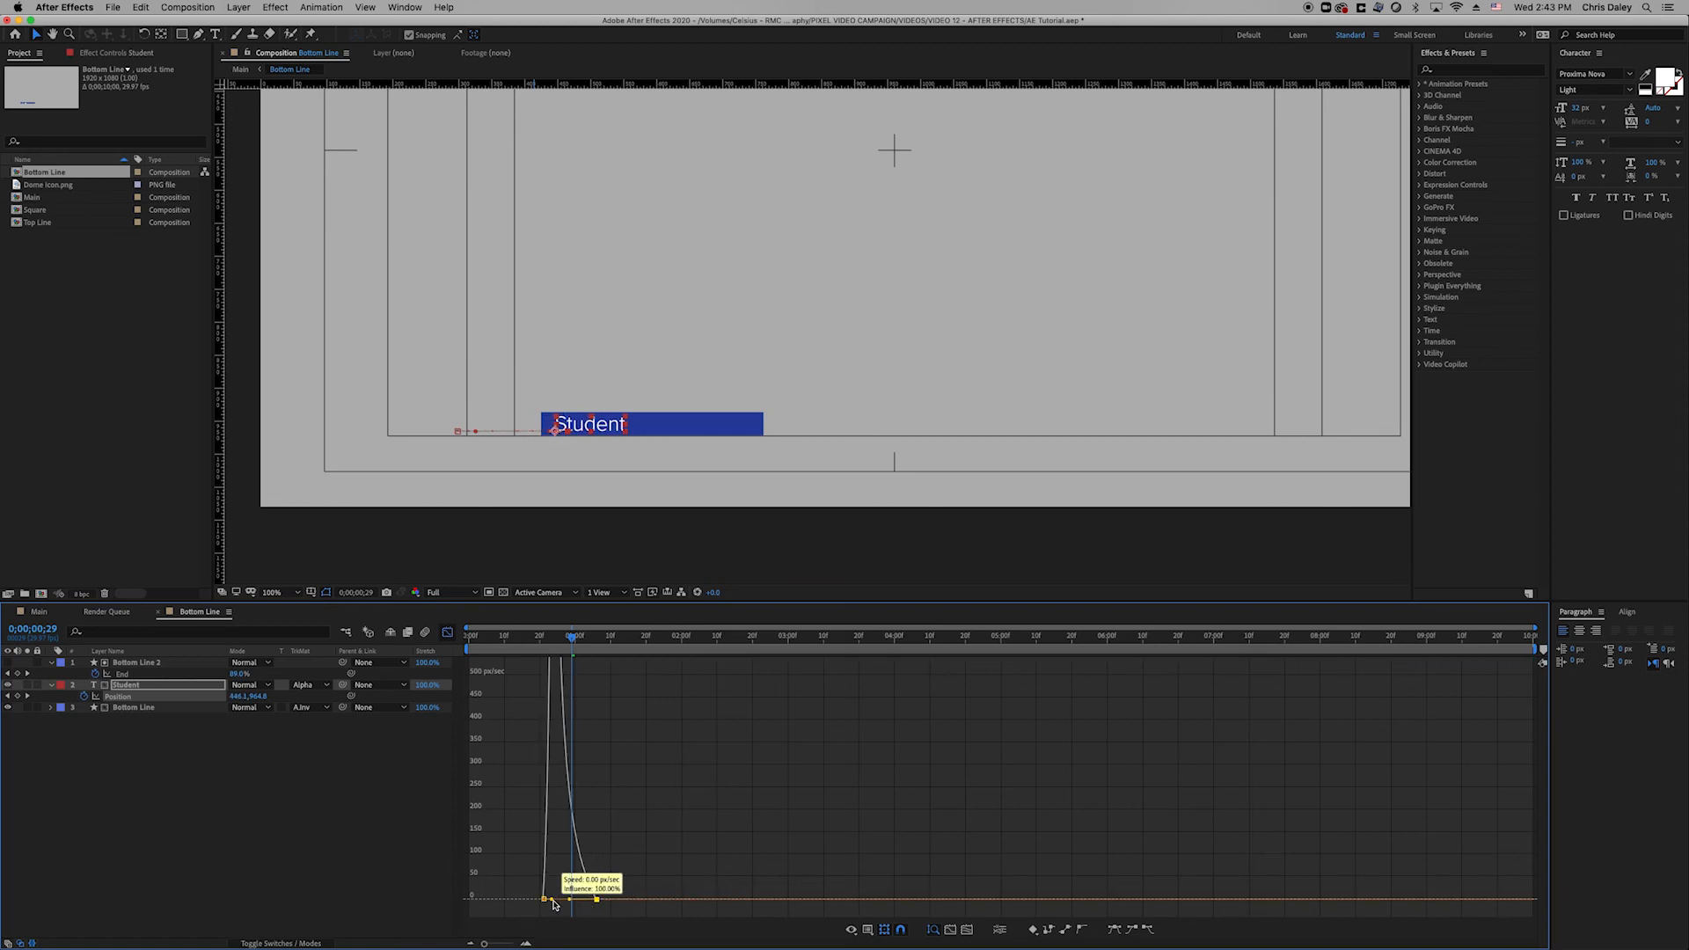
click(447, 632)
Preview and nudge the Position keyframes to match the bar around 0;00;00;24.
key(space)
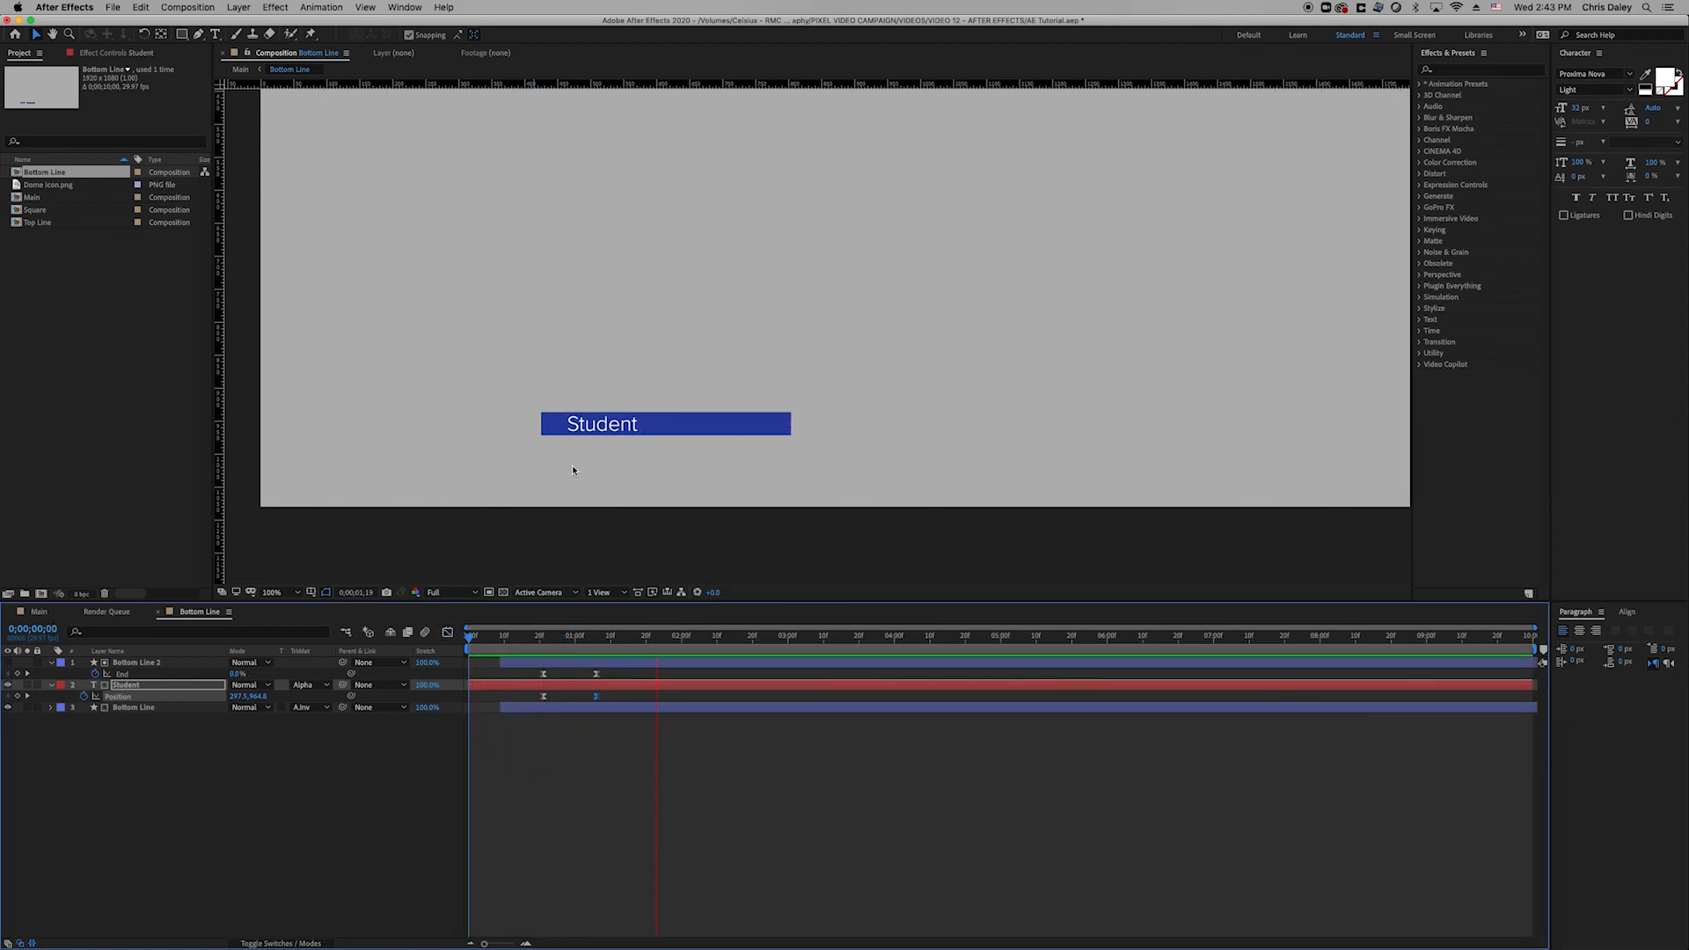
key(space)
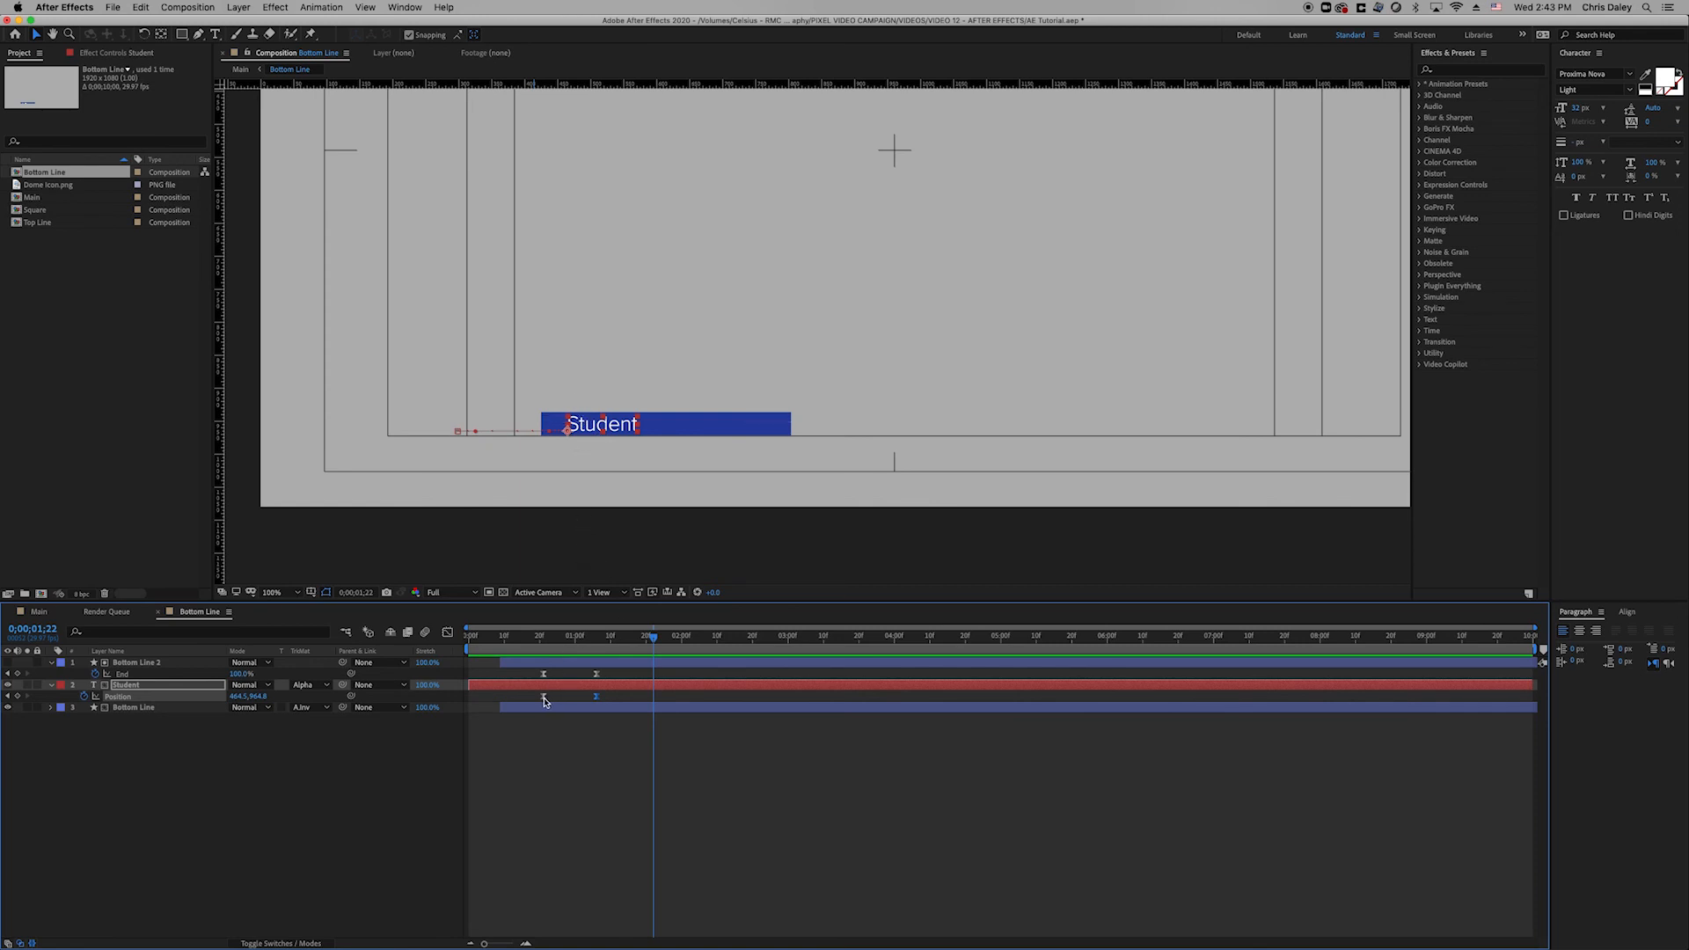
drag(544, 696, 557, 696)
click(495, 656)
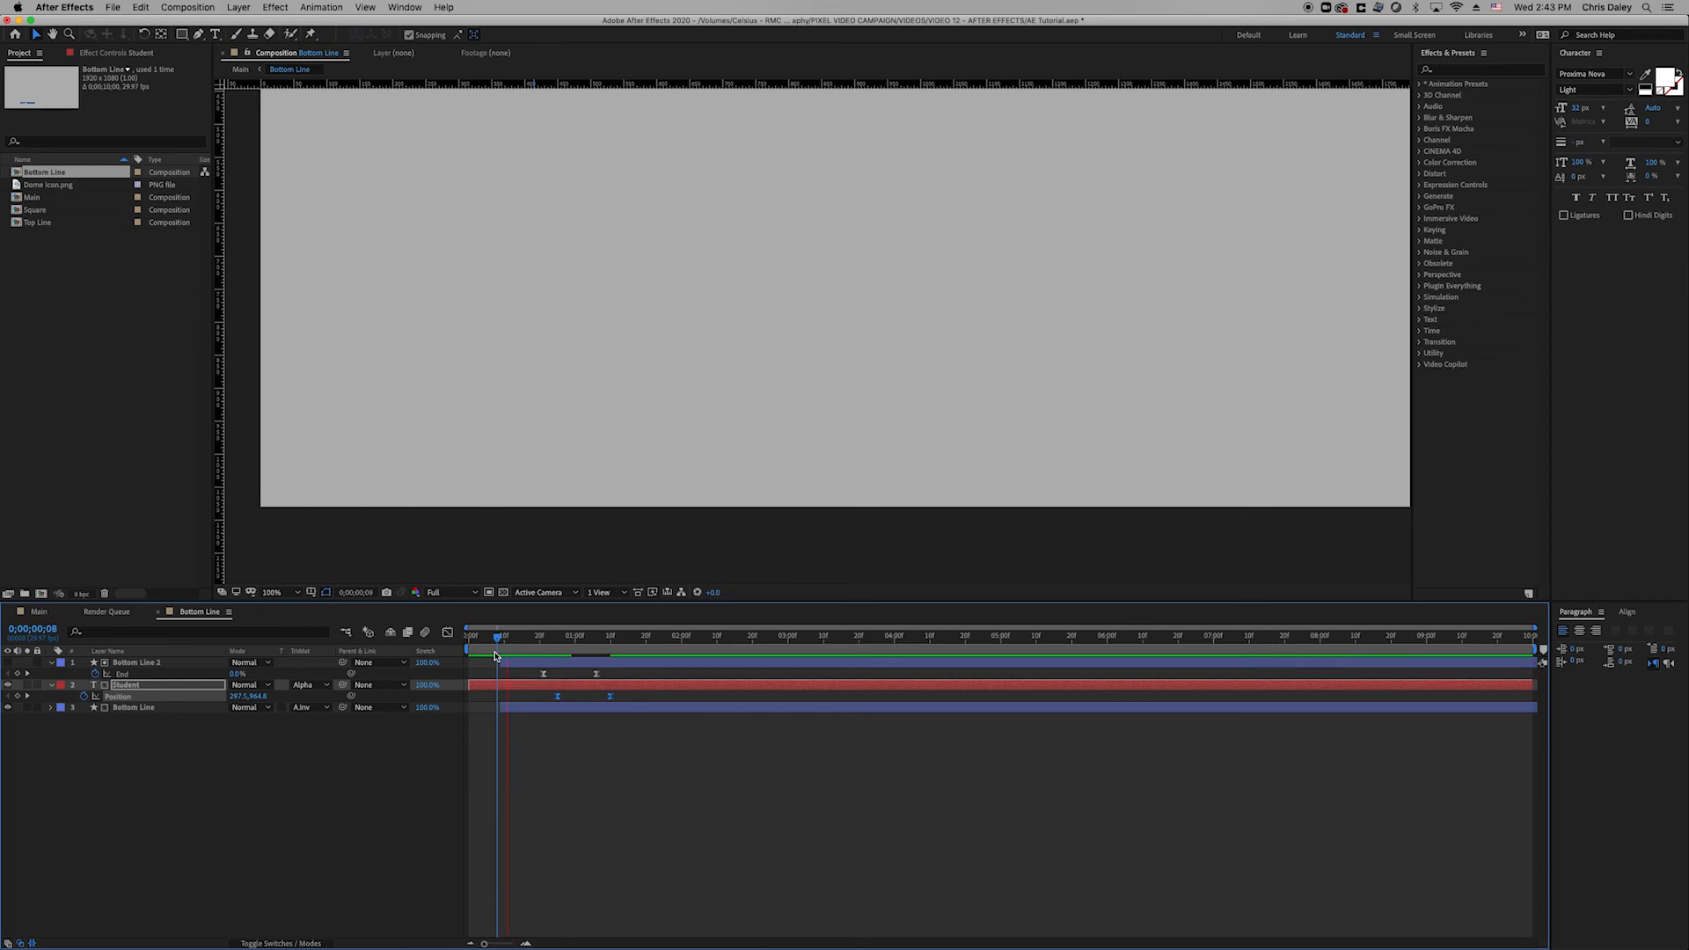
click(541, 651)
mouse_move(542, 651)
mouse_down()
mouse_move(554, 697)
mouse_move(516, 653)
mouse_up()
key(space)
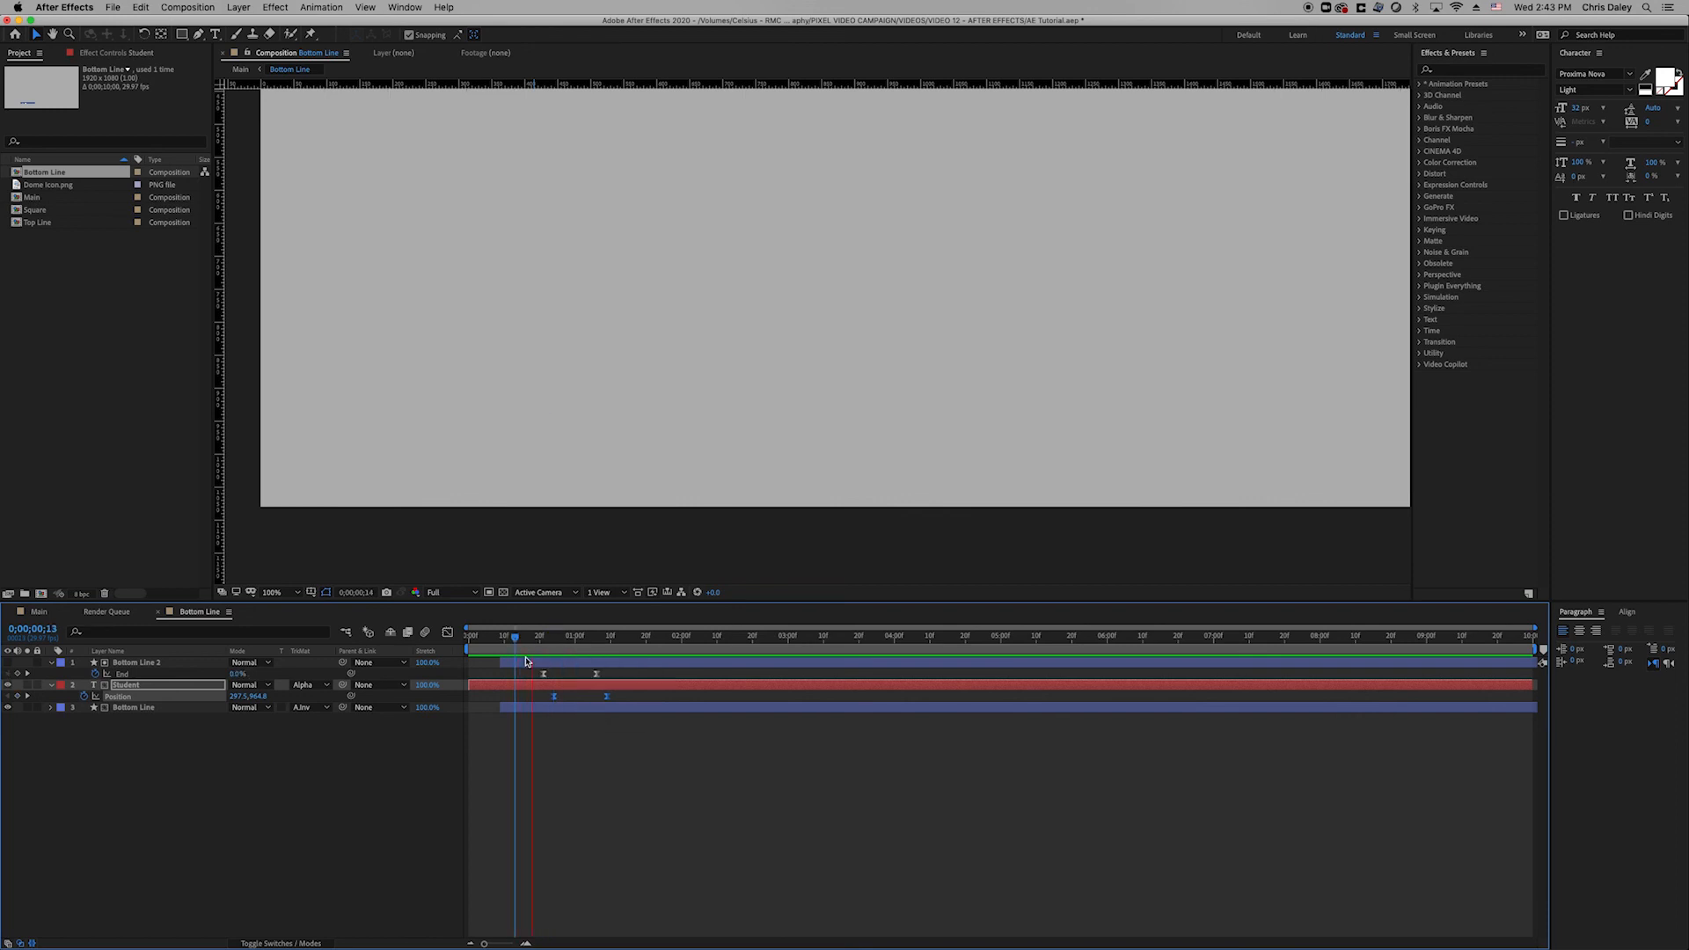
Switch to the Main composition and preview the full lower third.
key(space)
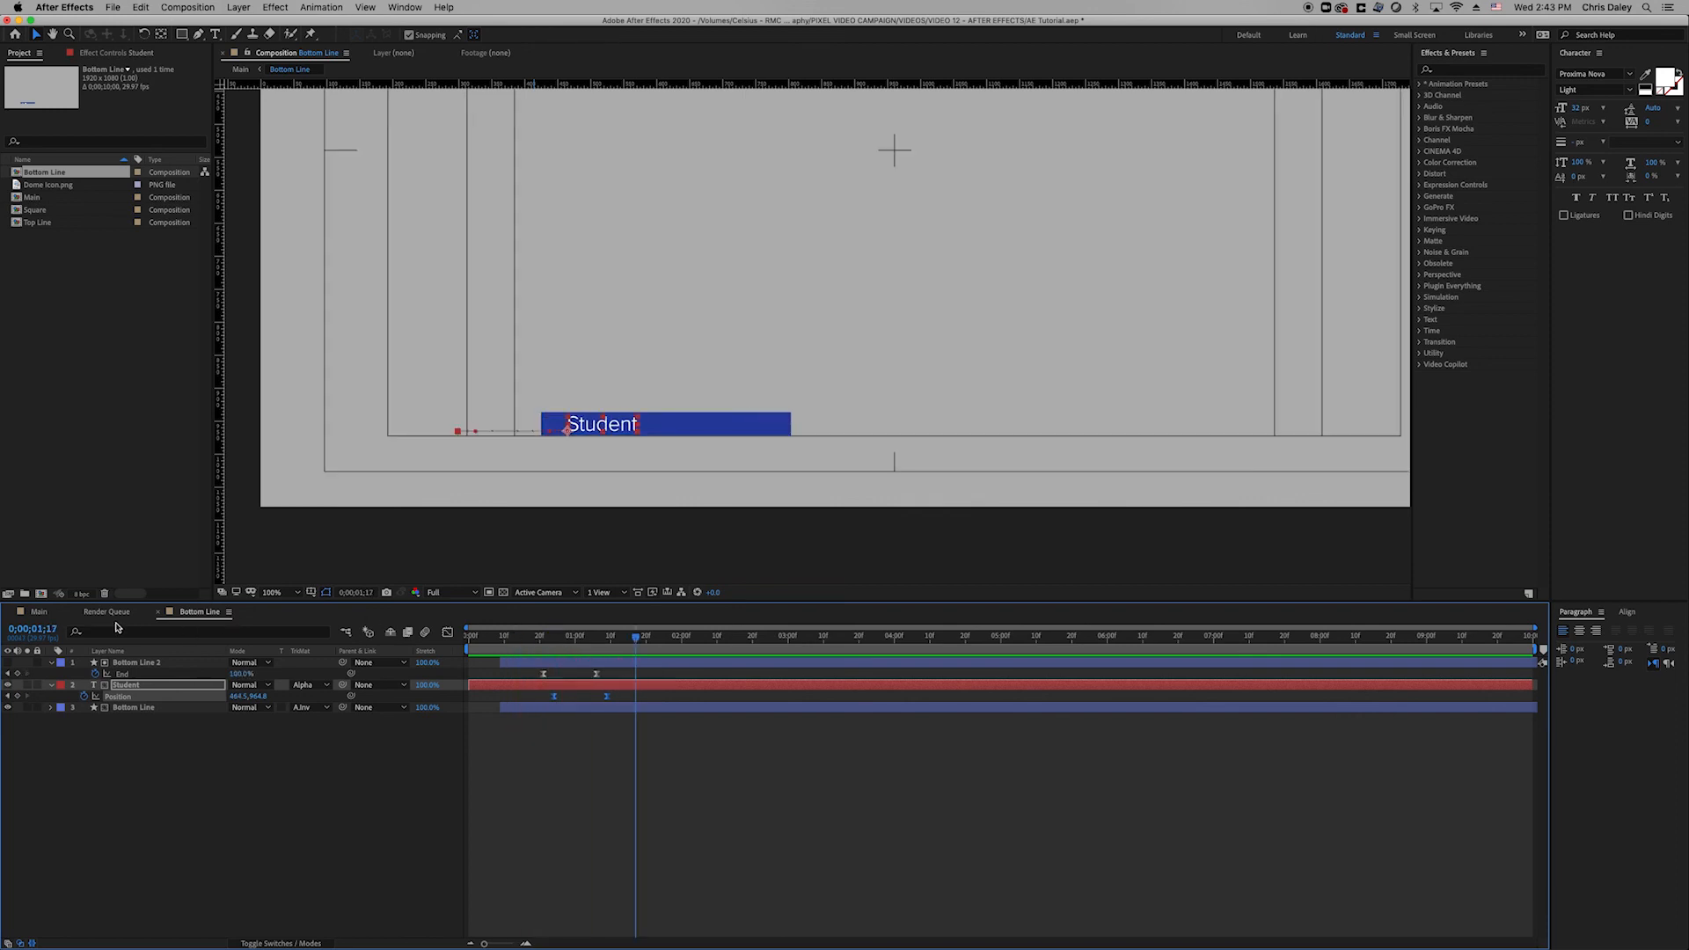
click(24, 613)
key(space)
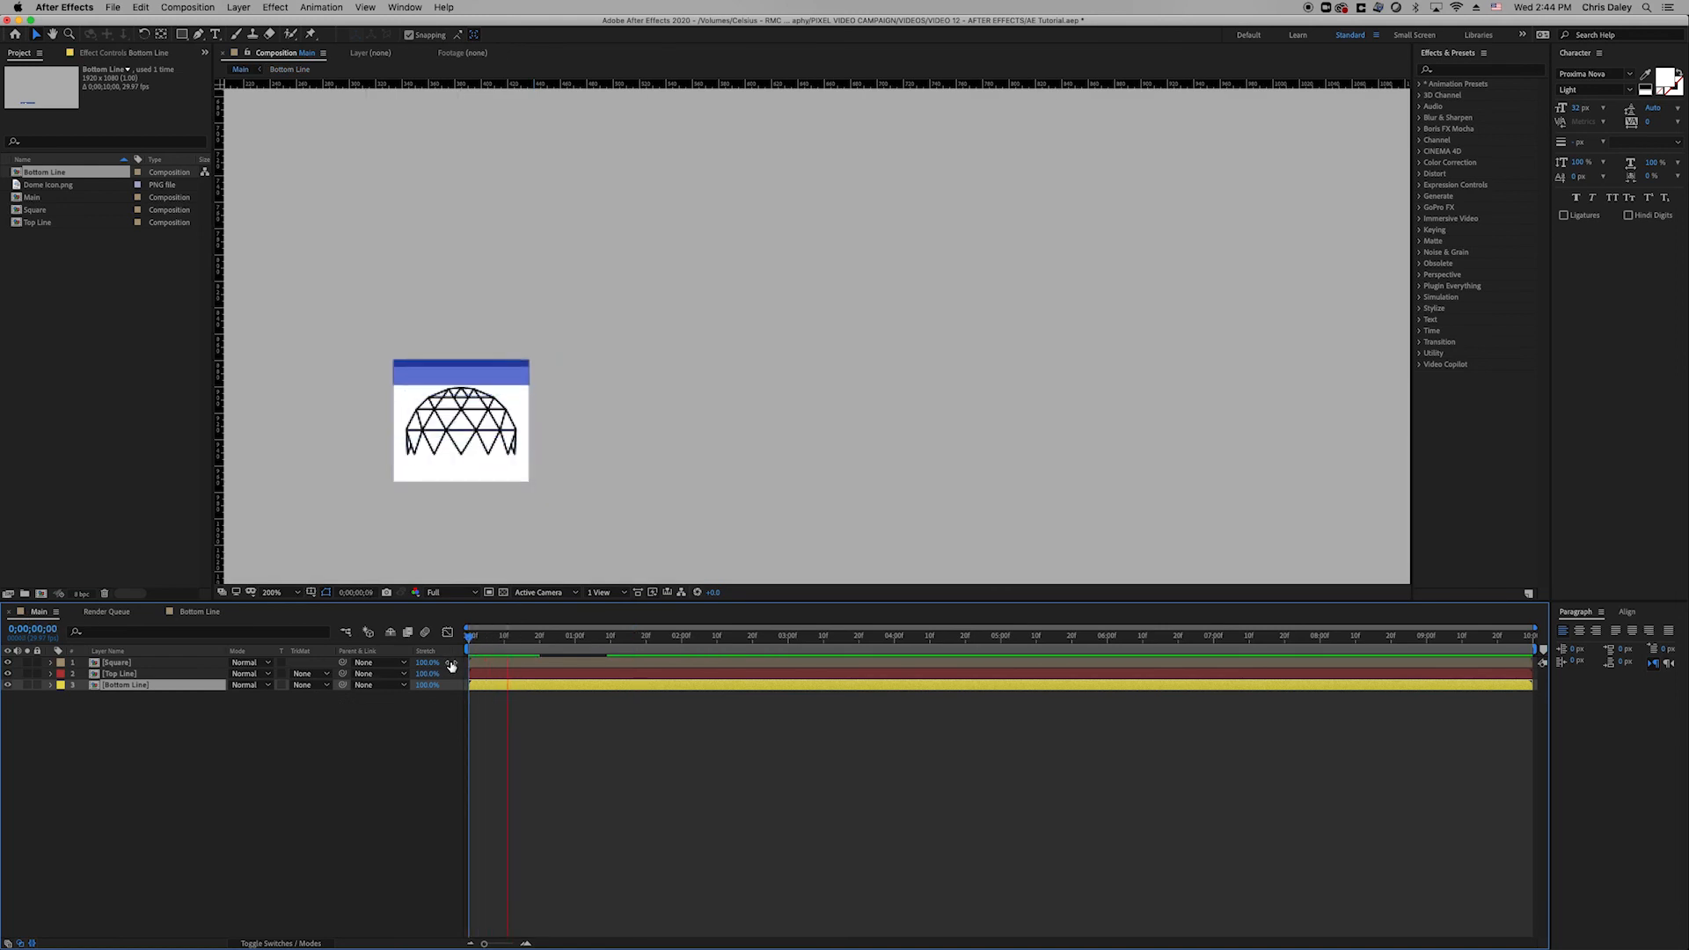
key(space)
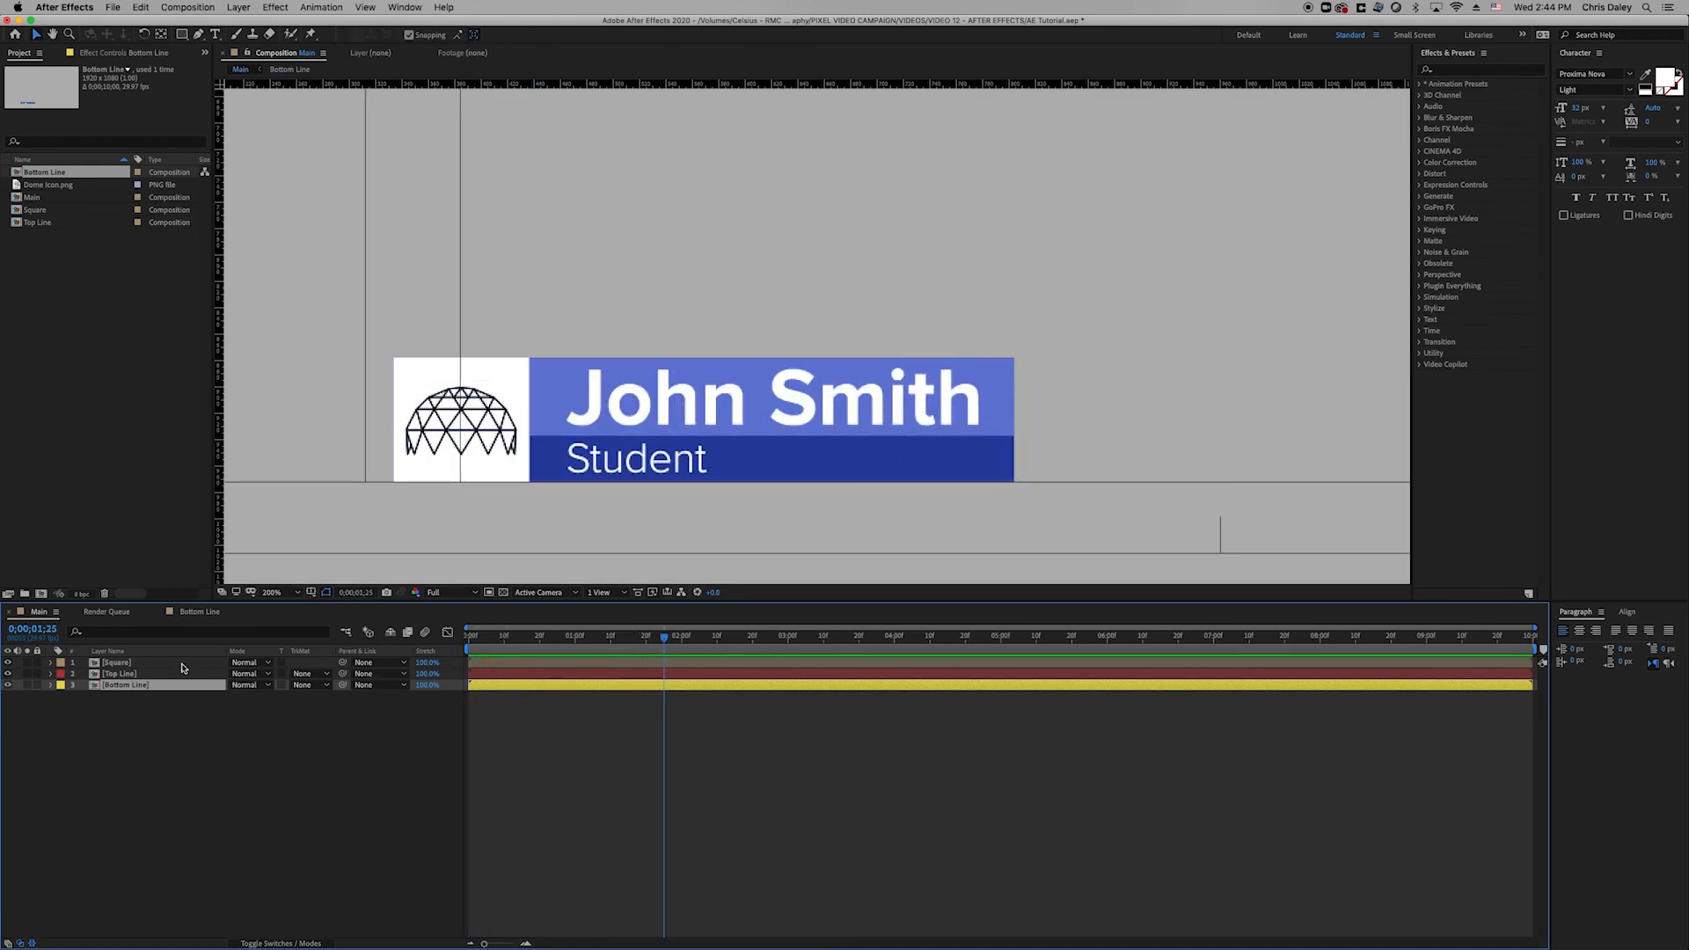
Open Top Line, reveal the bar's End keyframes, fit the viewer, and preview the animation.
double_click(132, 676)
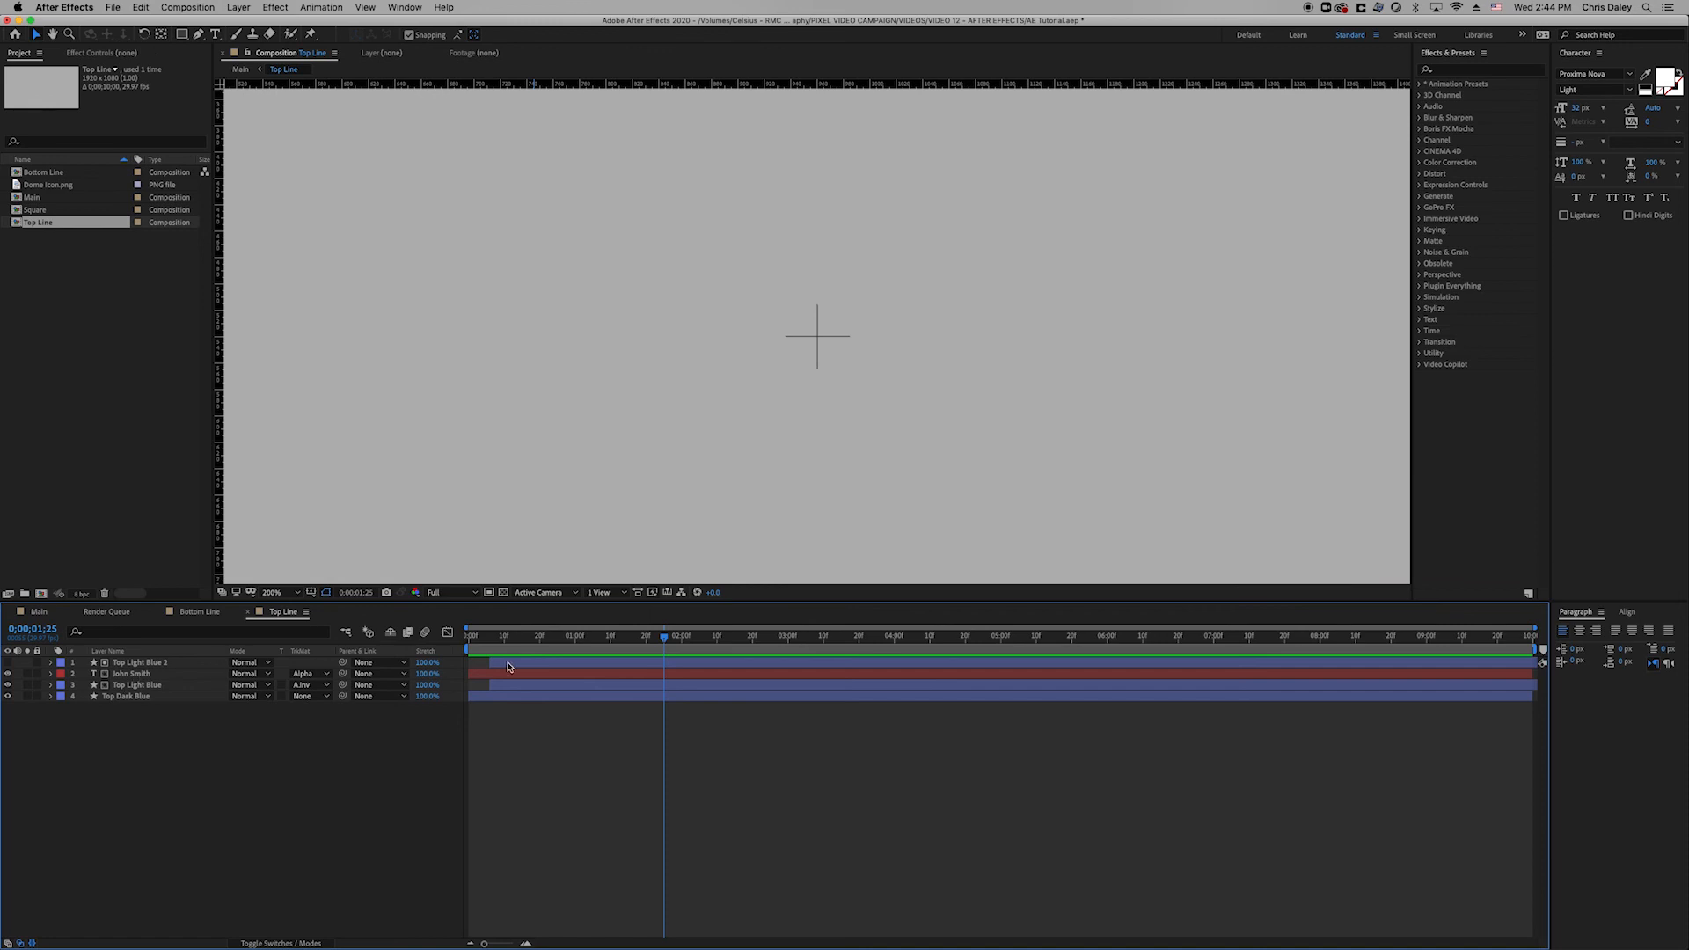
click(502, 654)
click(521, 665)
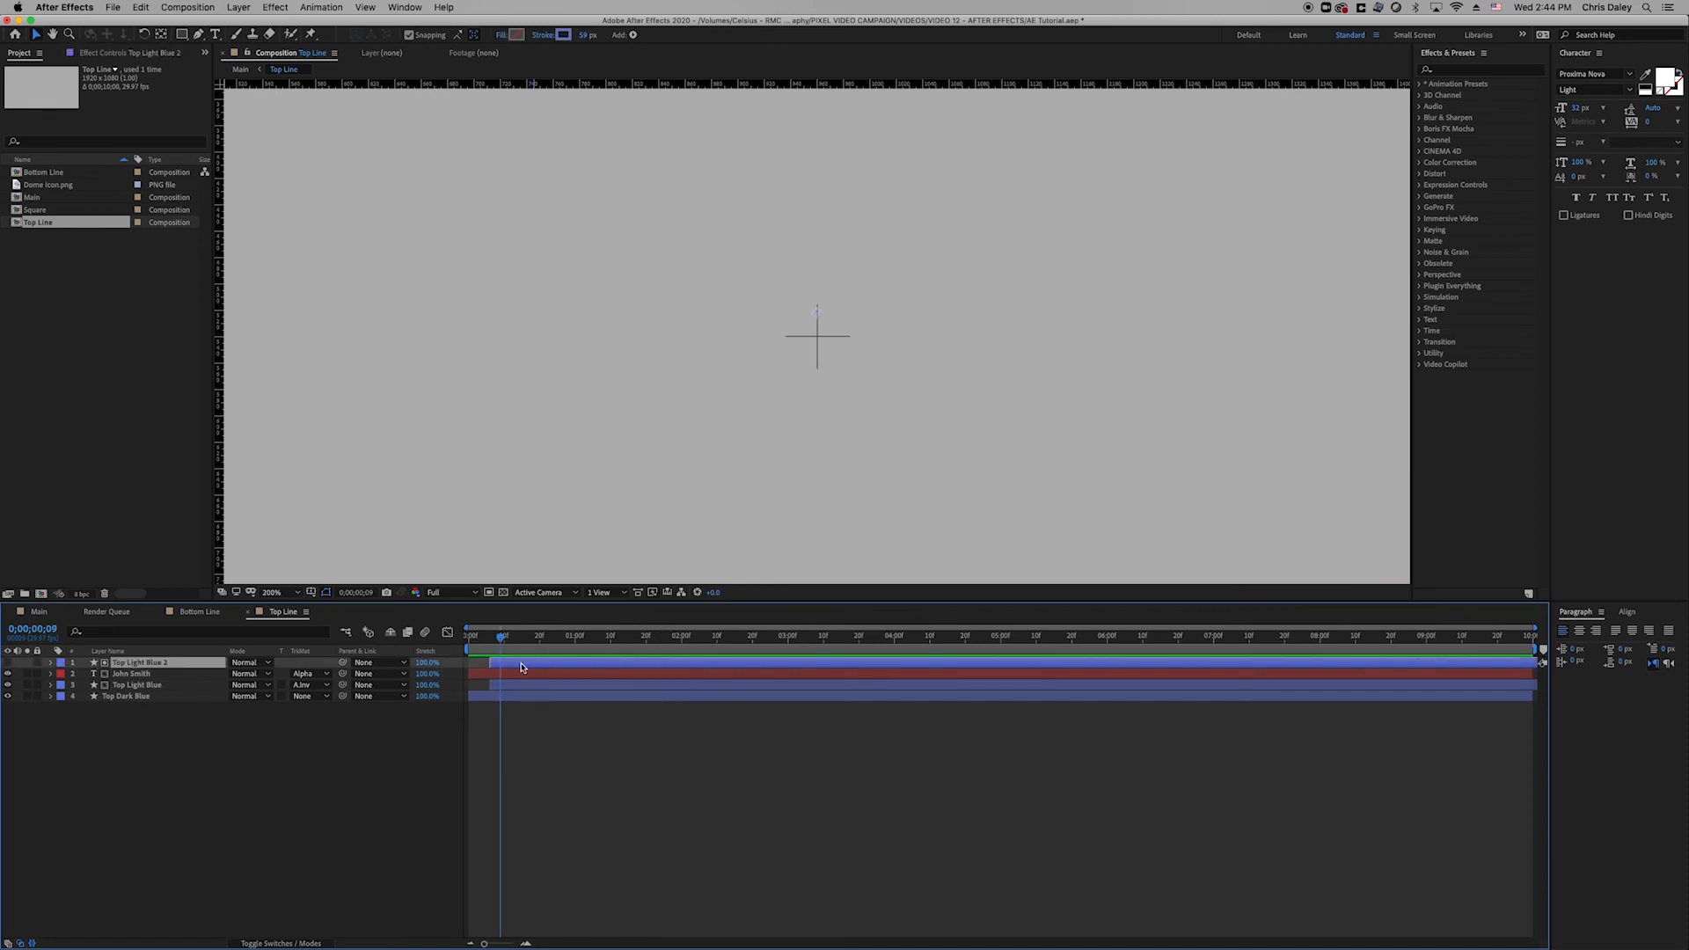
key(u)
click(533, 686)
key(space)
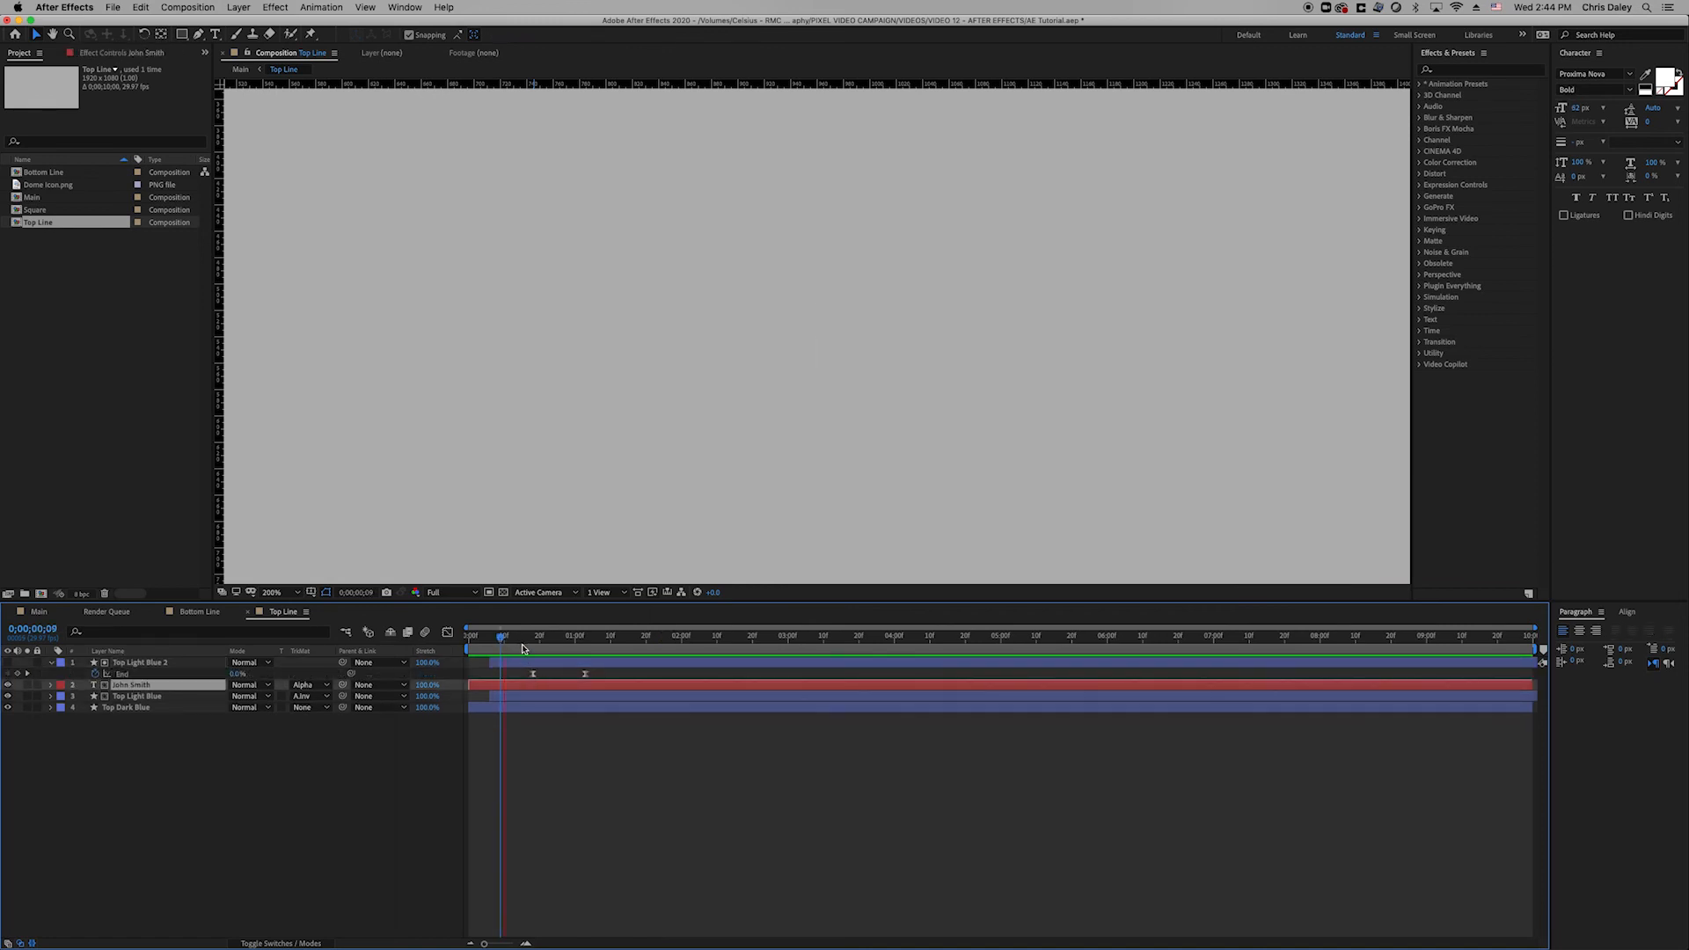
key(space)
key(space)
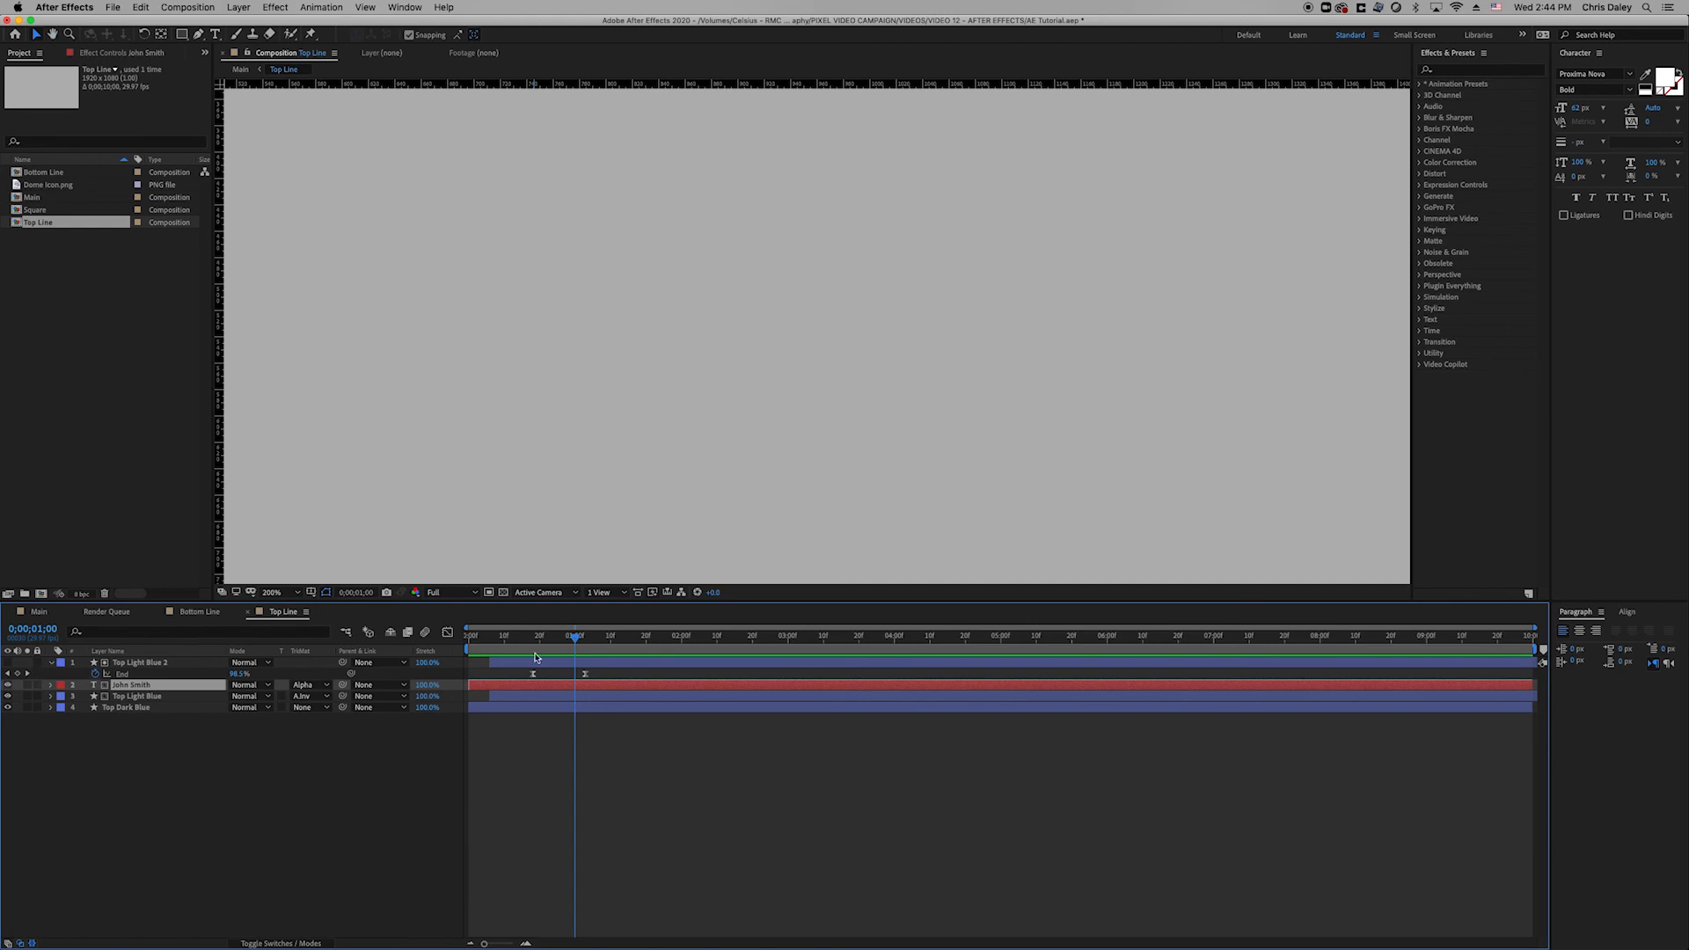
key(space)
click(278, 592)
click(282, 607)
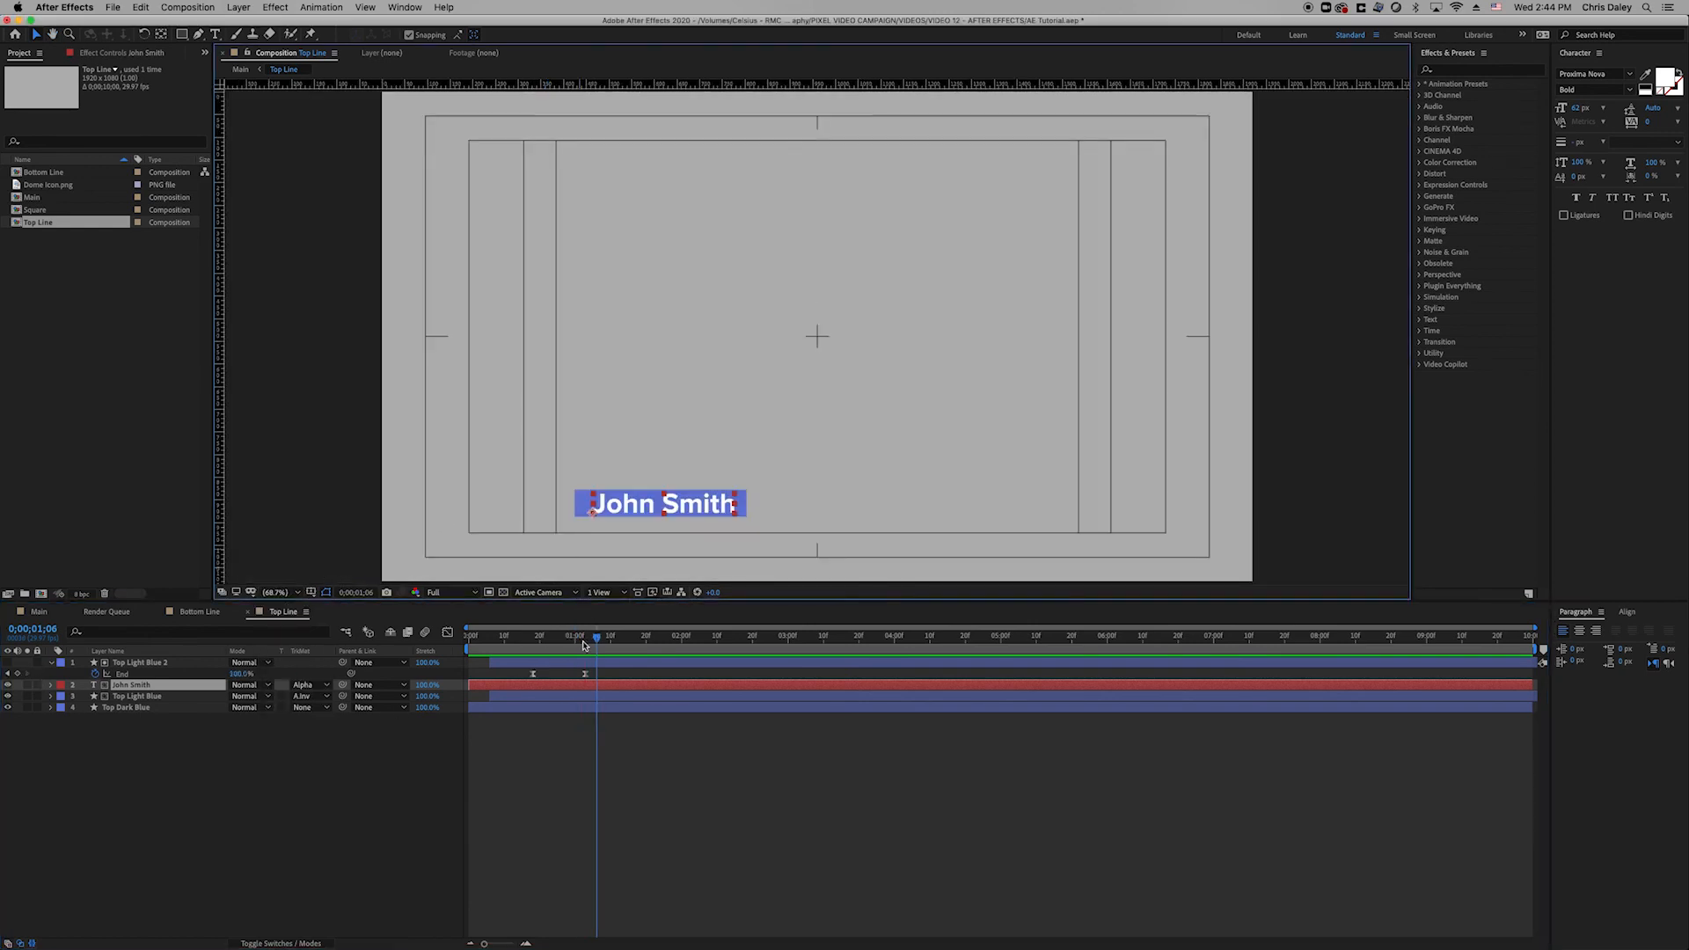
drag(556, 643, 505, 645)
key(space)
key(space)
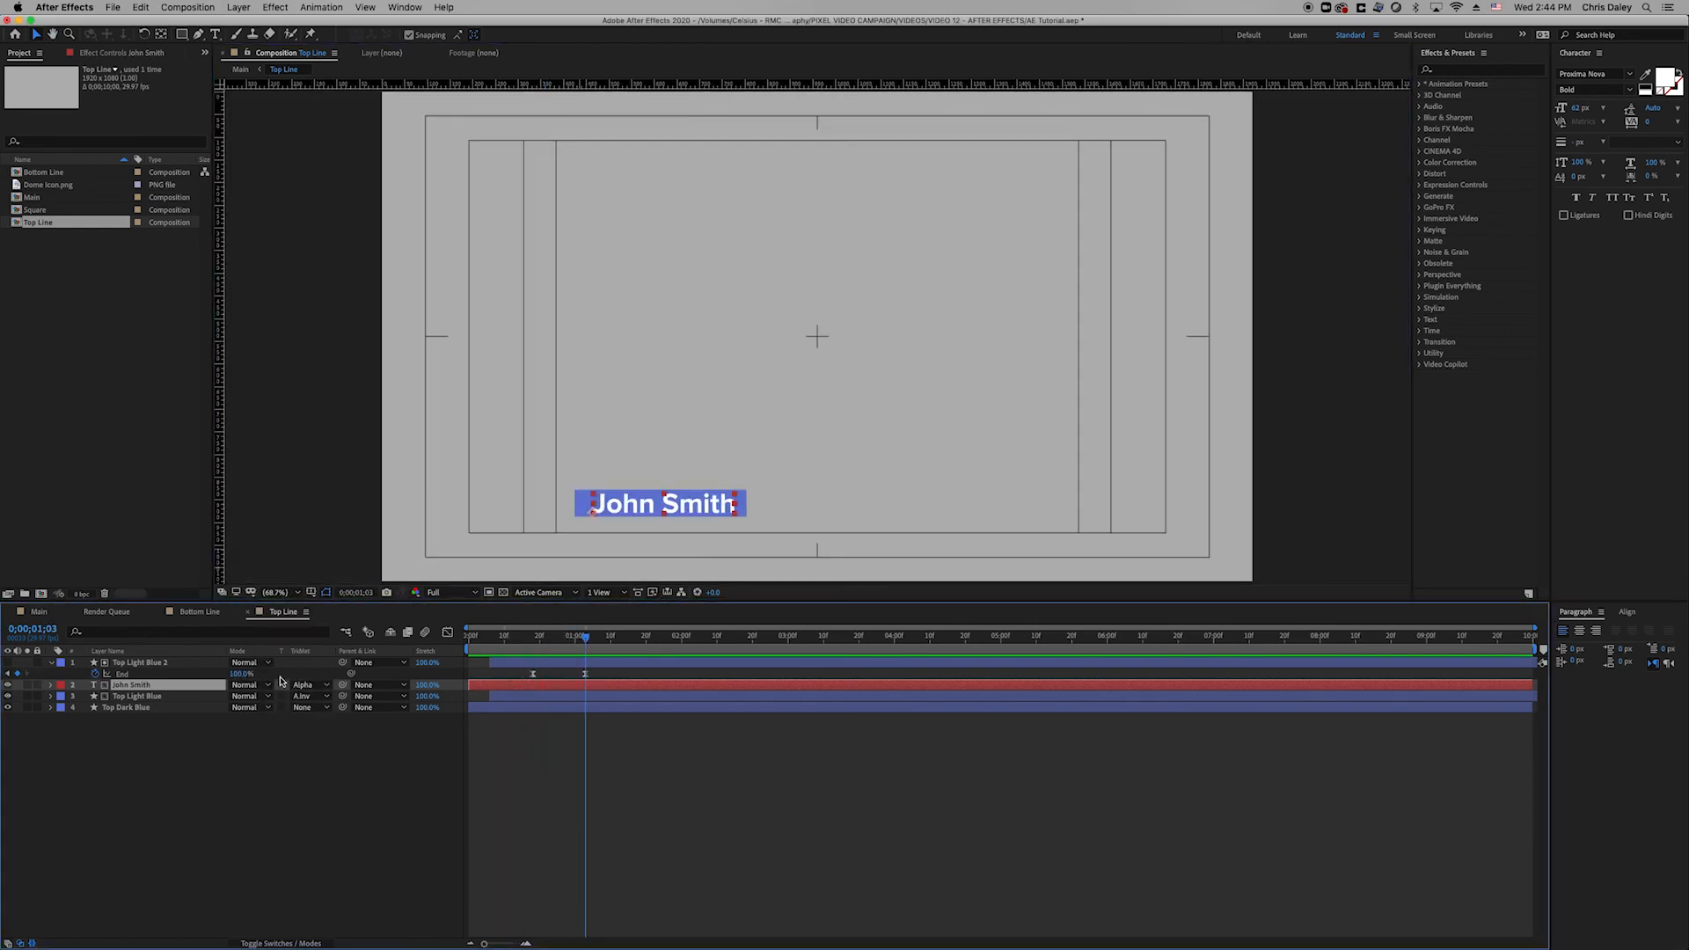
Keyframe the John Smith text's Position so it slides in from off-screen left.
key(p)
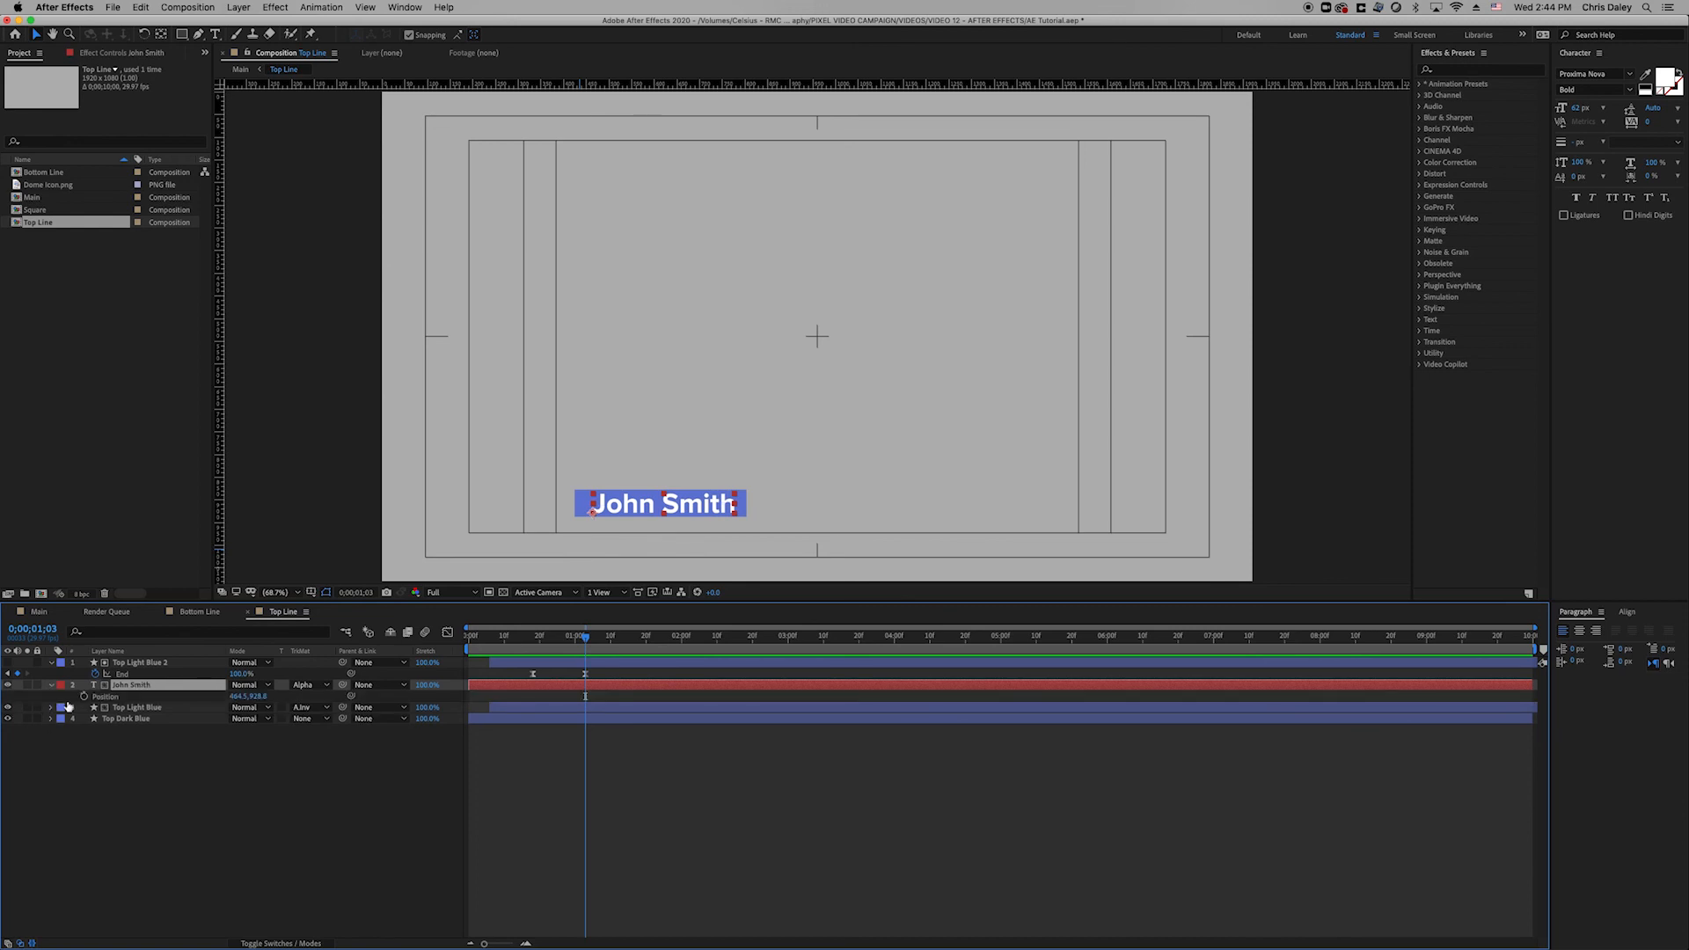
click(88, 698)
key(j)
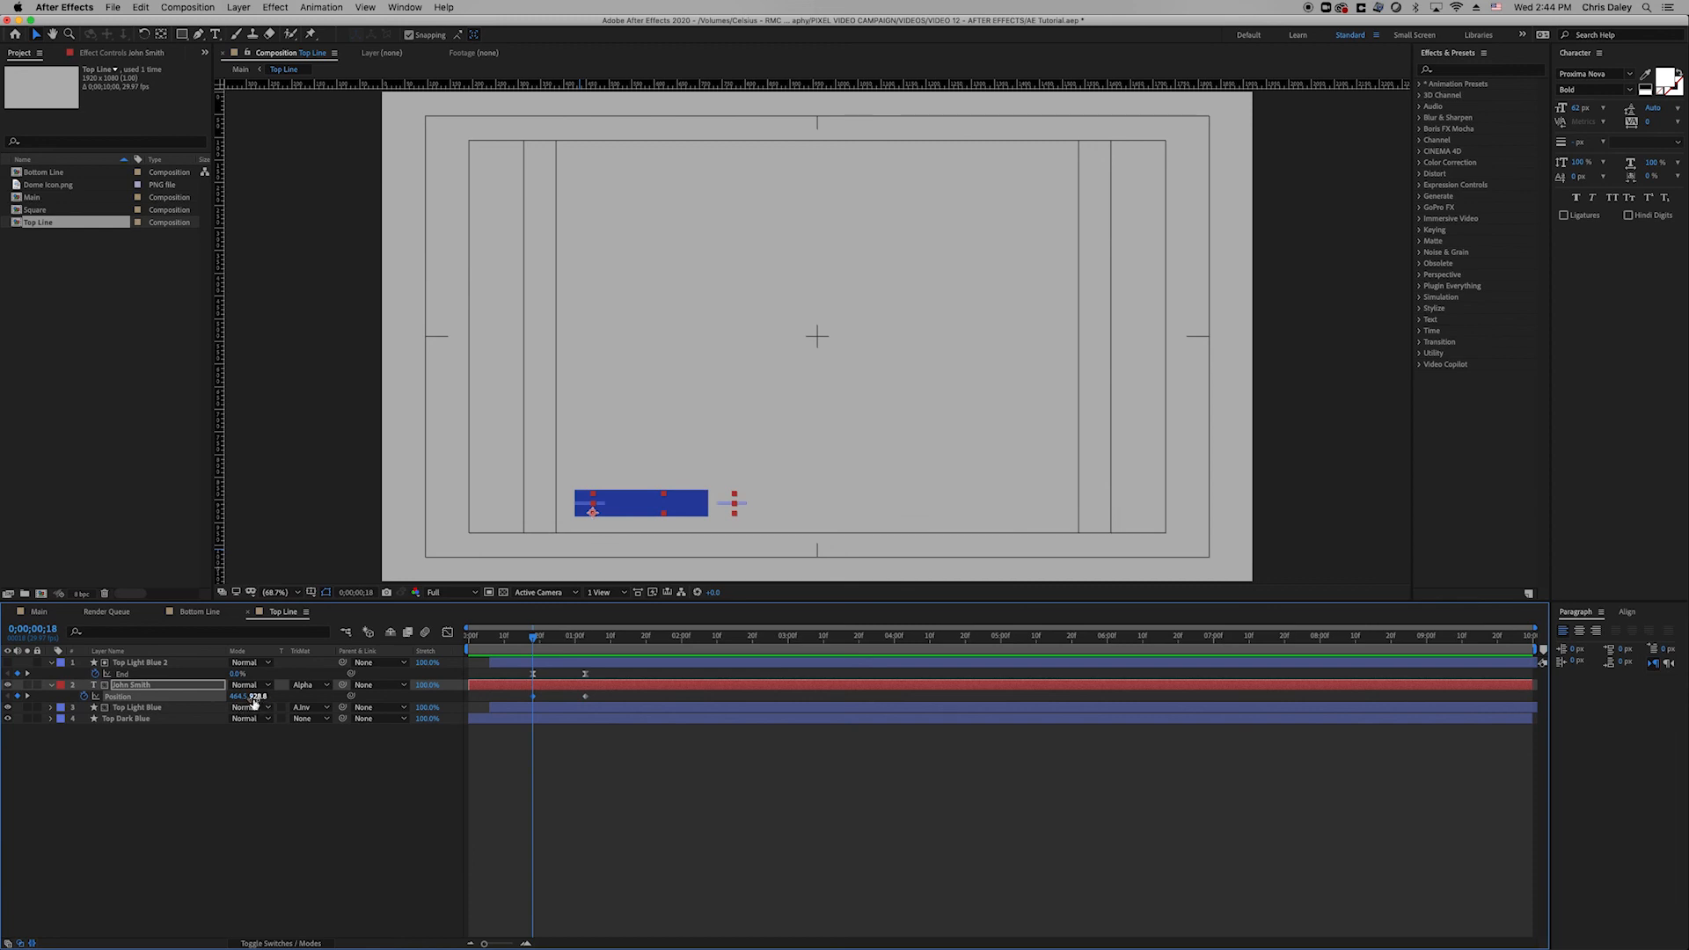
drag(256, 700, 497, 742)
key(super+z)
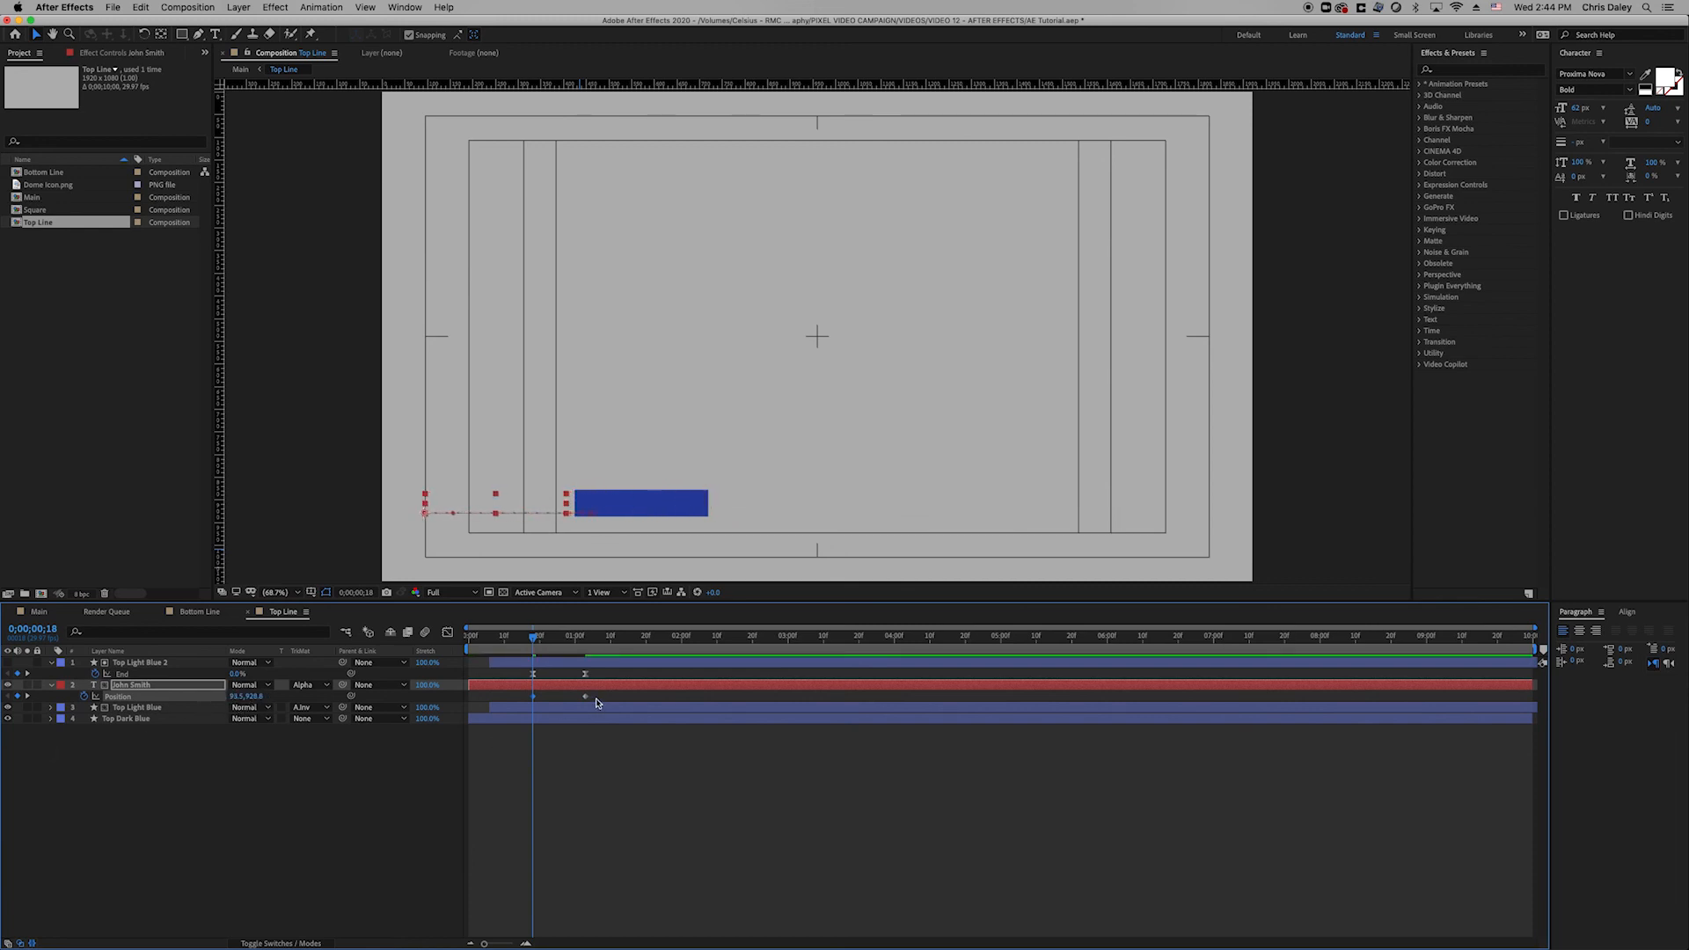
Apply Easy Ease to the John Smith Position keyframes with 100% influence.
right_click(587, 697)
mouse_move(669, 842)
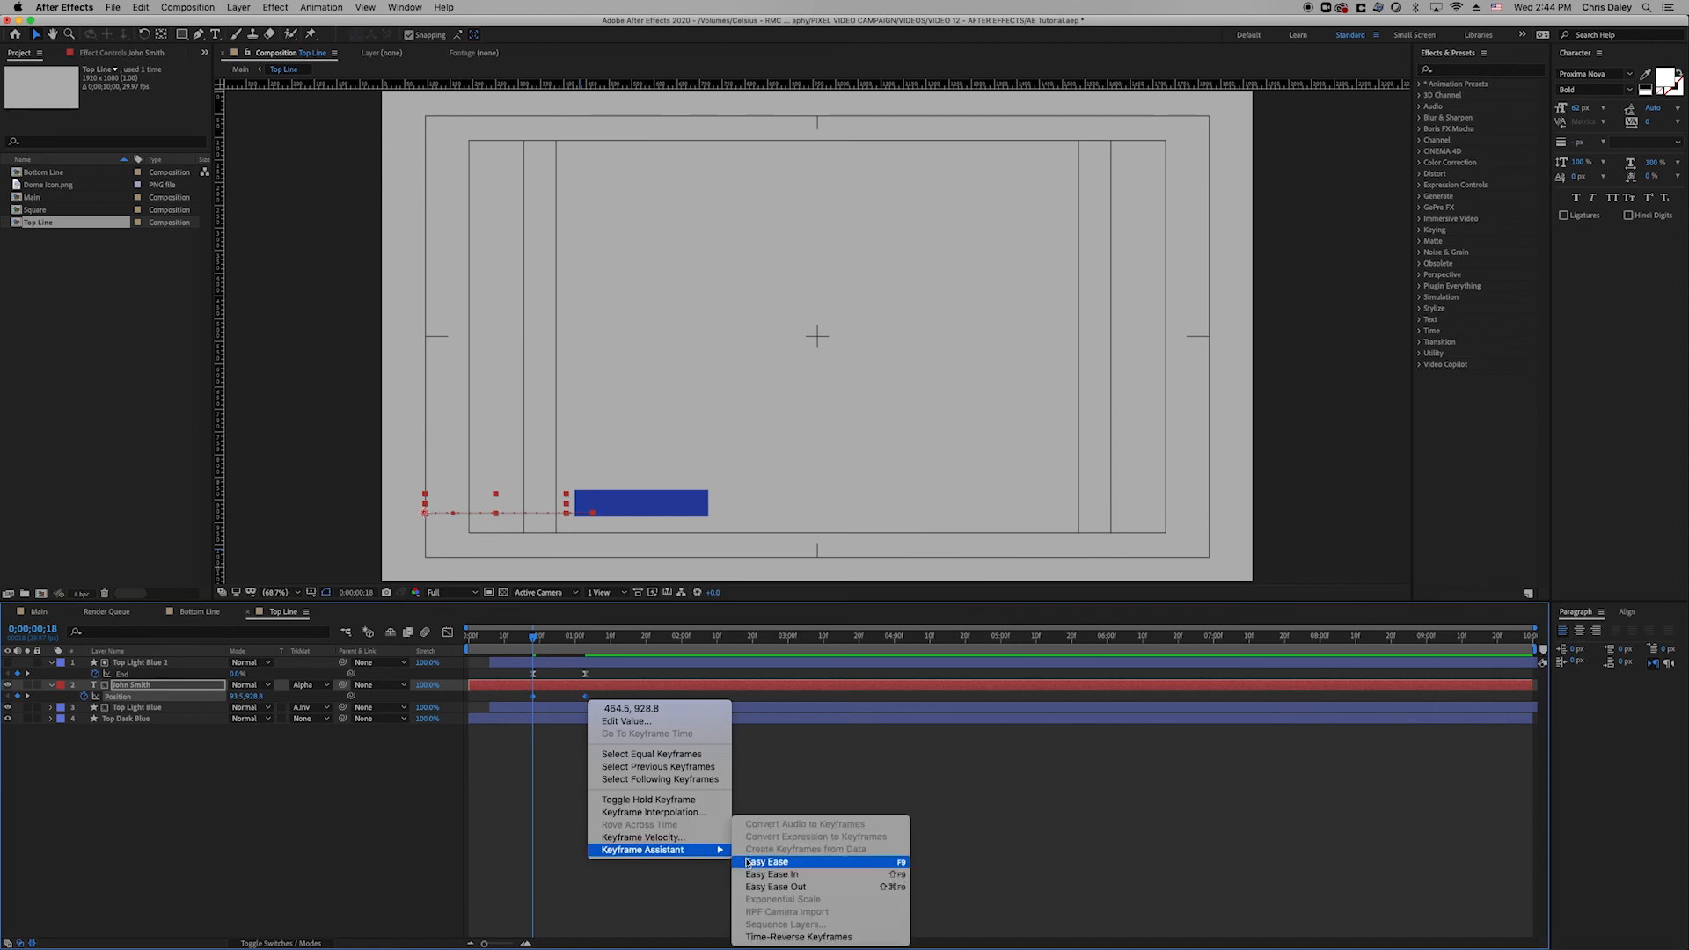
click(792, 862)
click(449, 633)
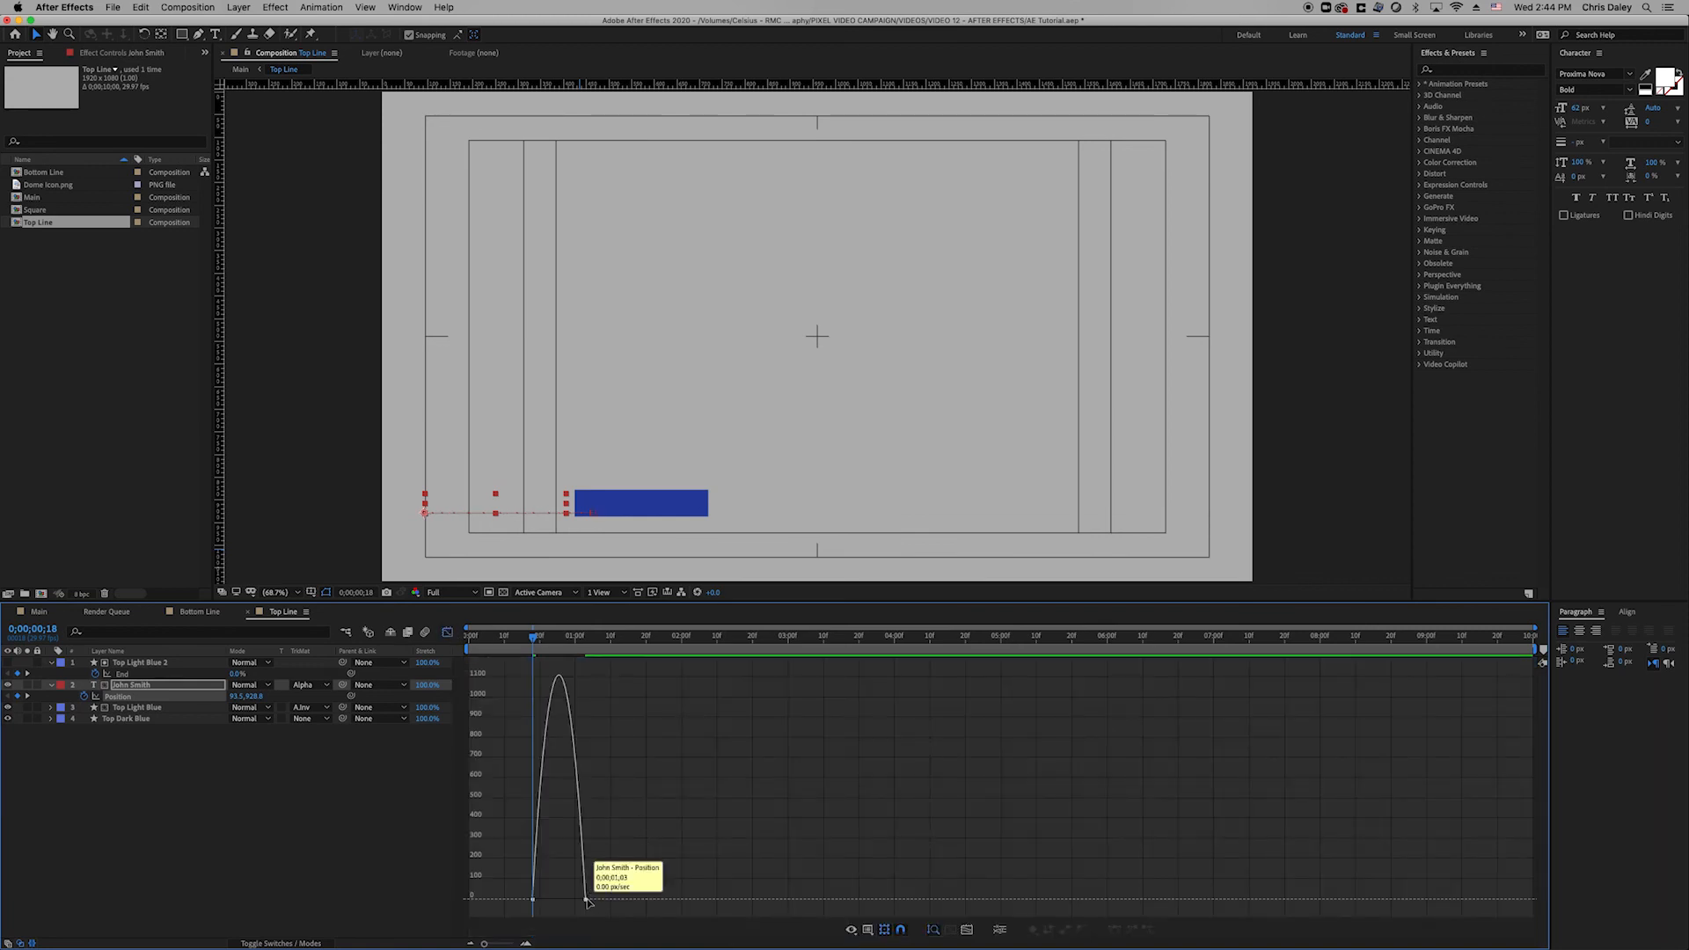
drag(564, 899, 541, 904)
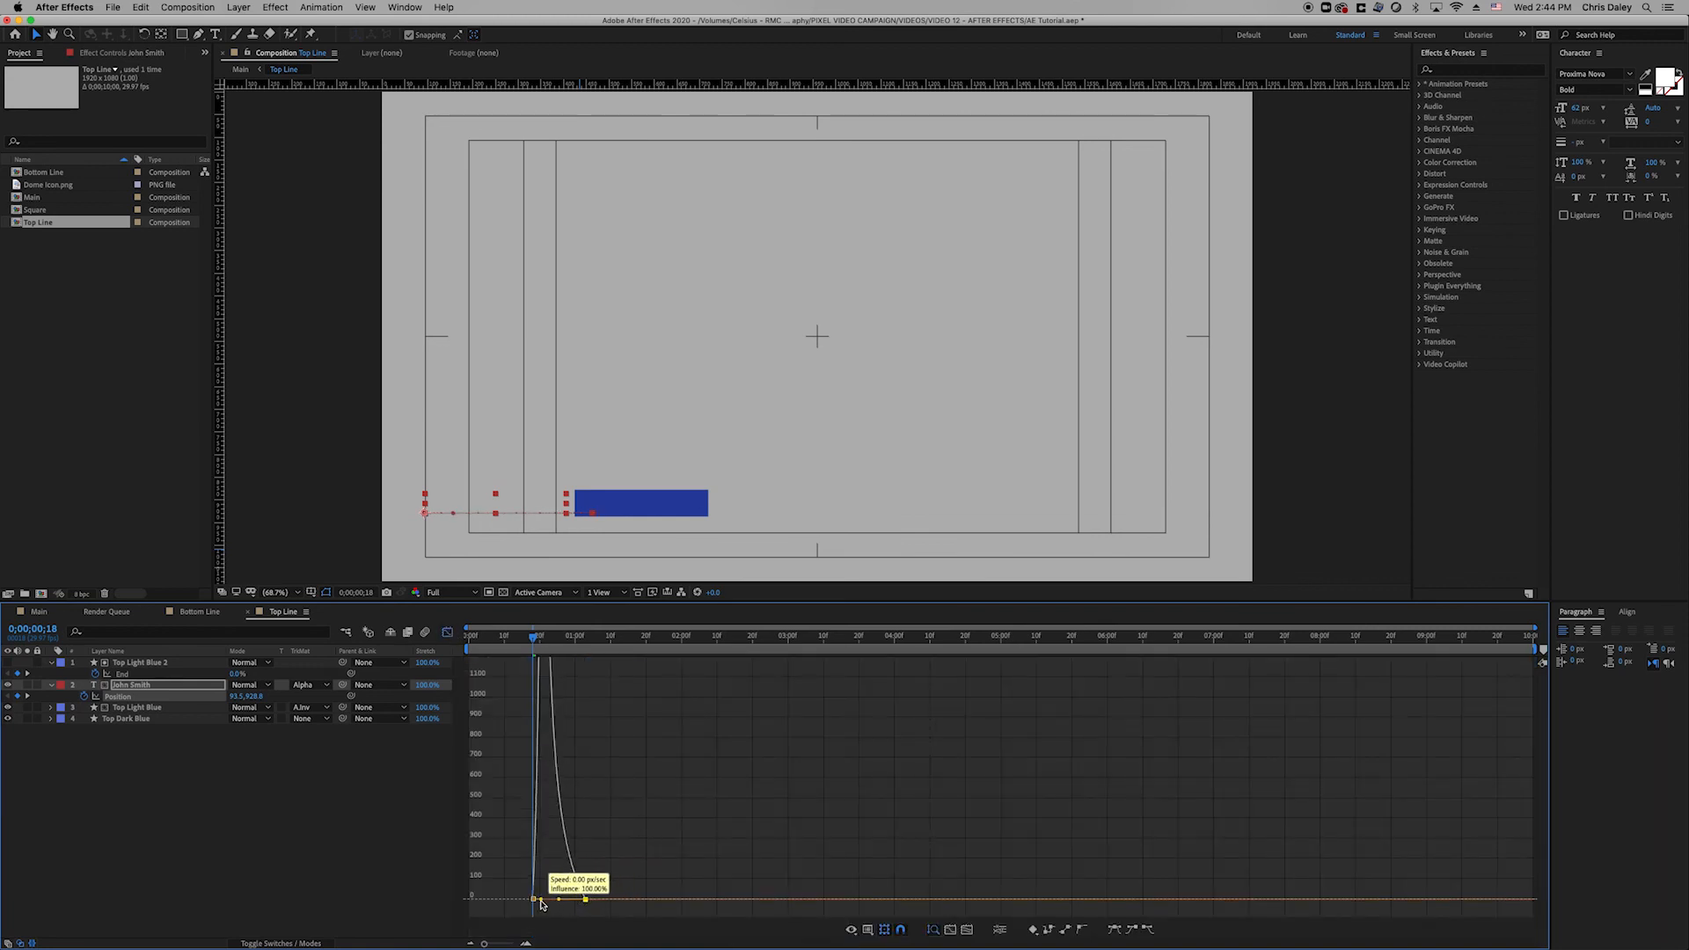
click(448, 634)
Scrub from frame 20 to check the John Smith slide-in, reselecting its Position keyframes.
click(610, 847)
click(535, 697)
click(585, 698)
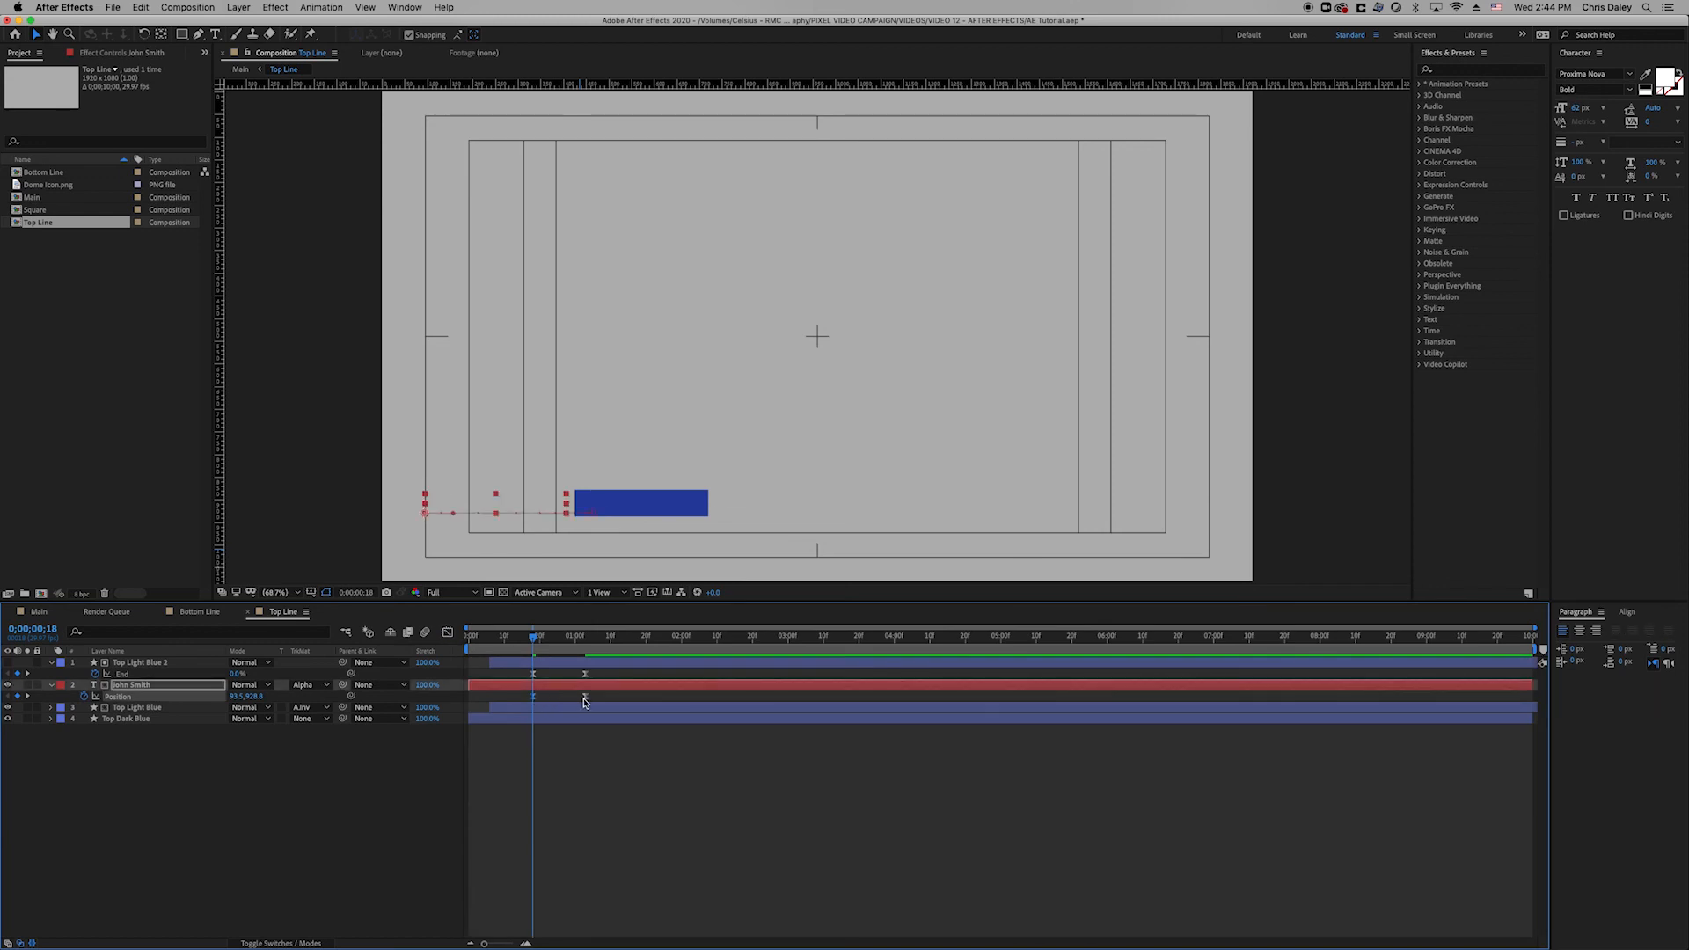
click(541, 649)
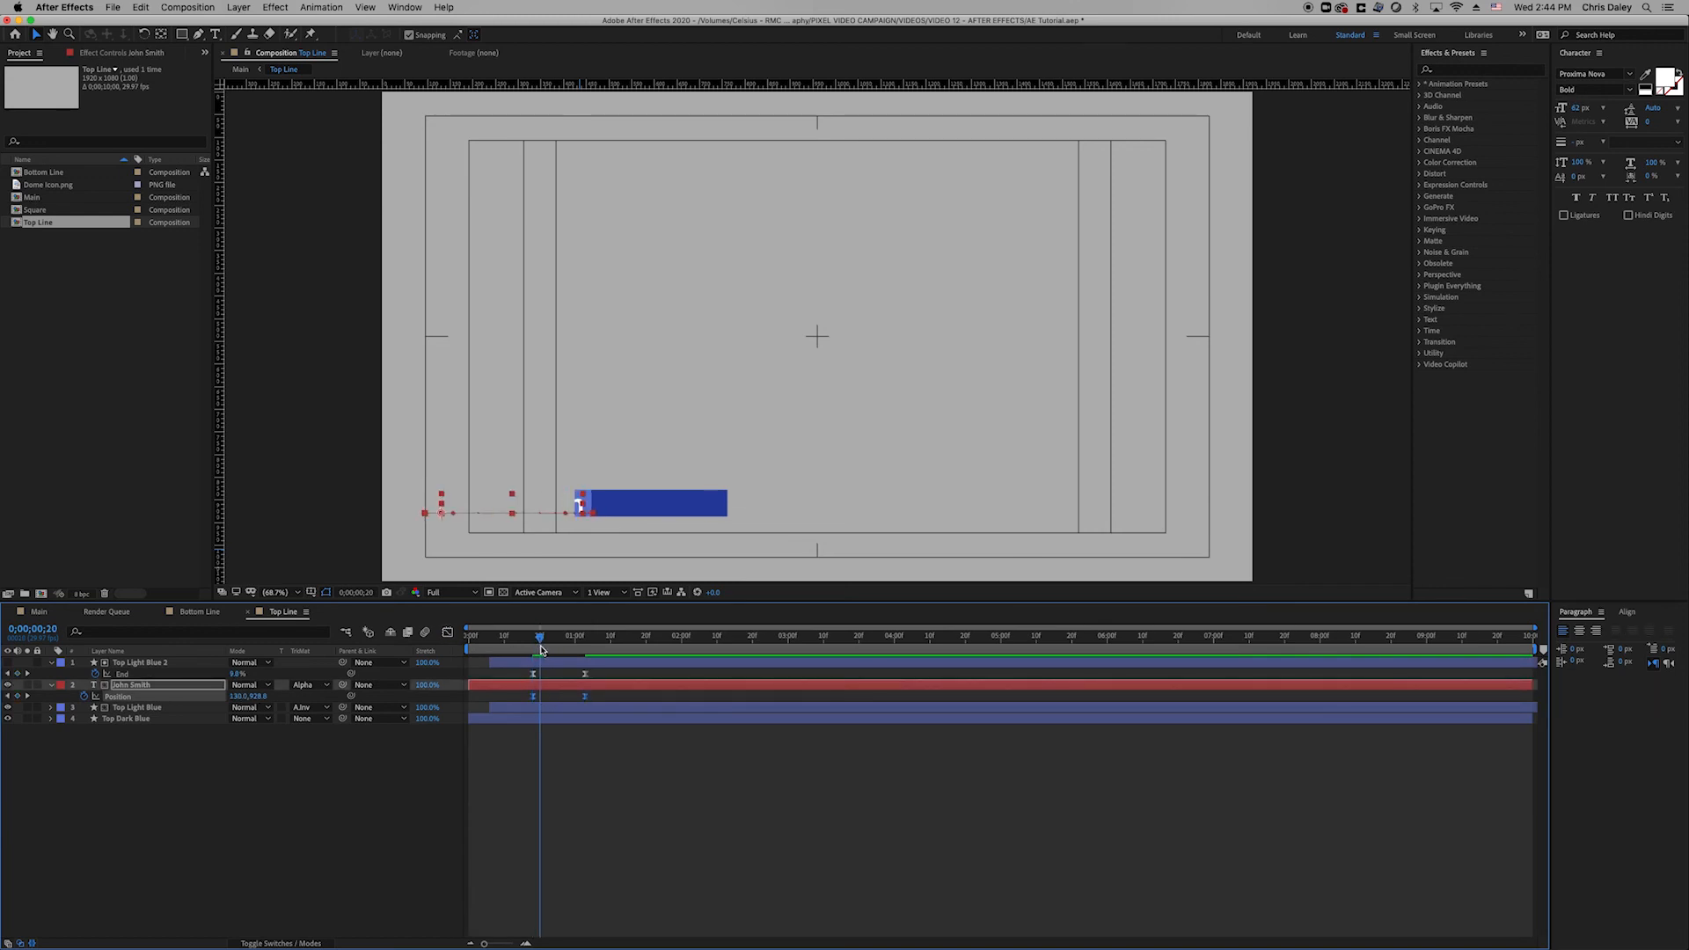
drag(542, 650, 600, 701)
click(539, 701)
click(535, 698)
Preview the Main composition's animation from the start.
click(39, 613)
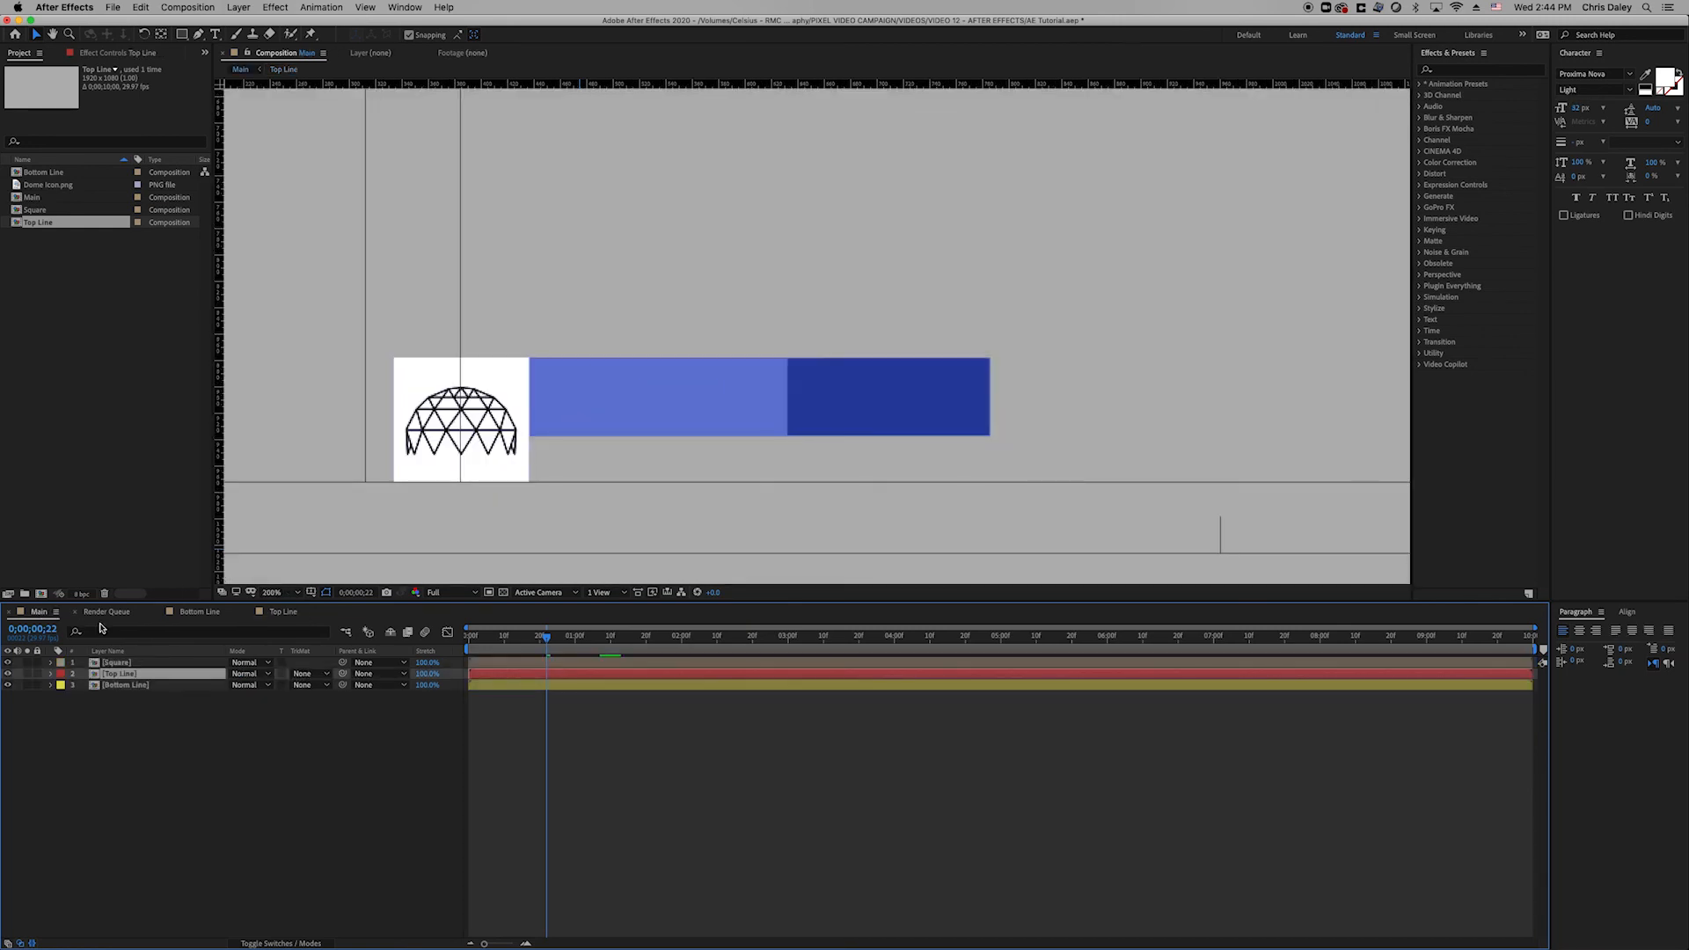
drag(531, 641, 343, 662)
key(space)
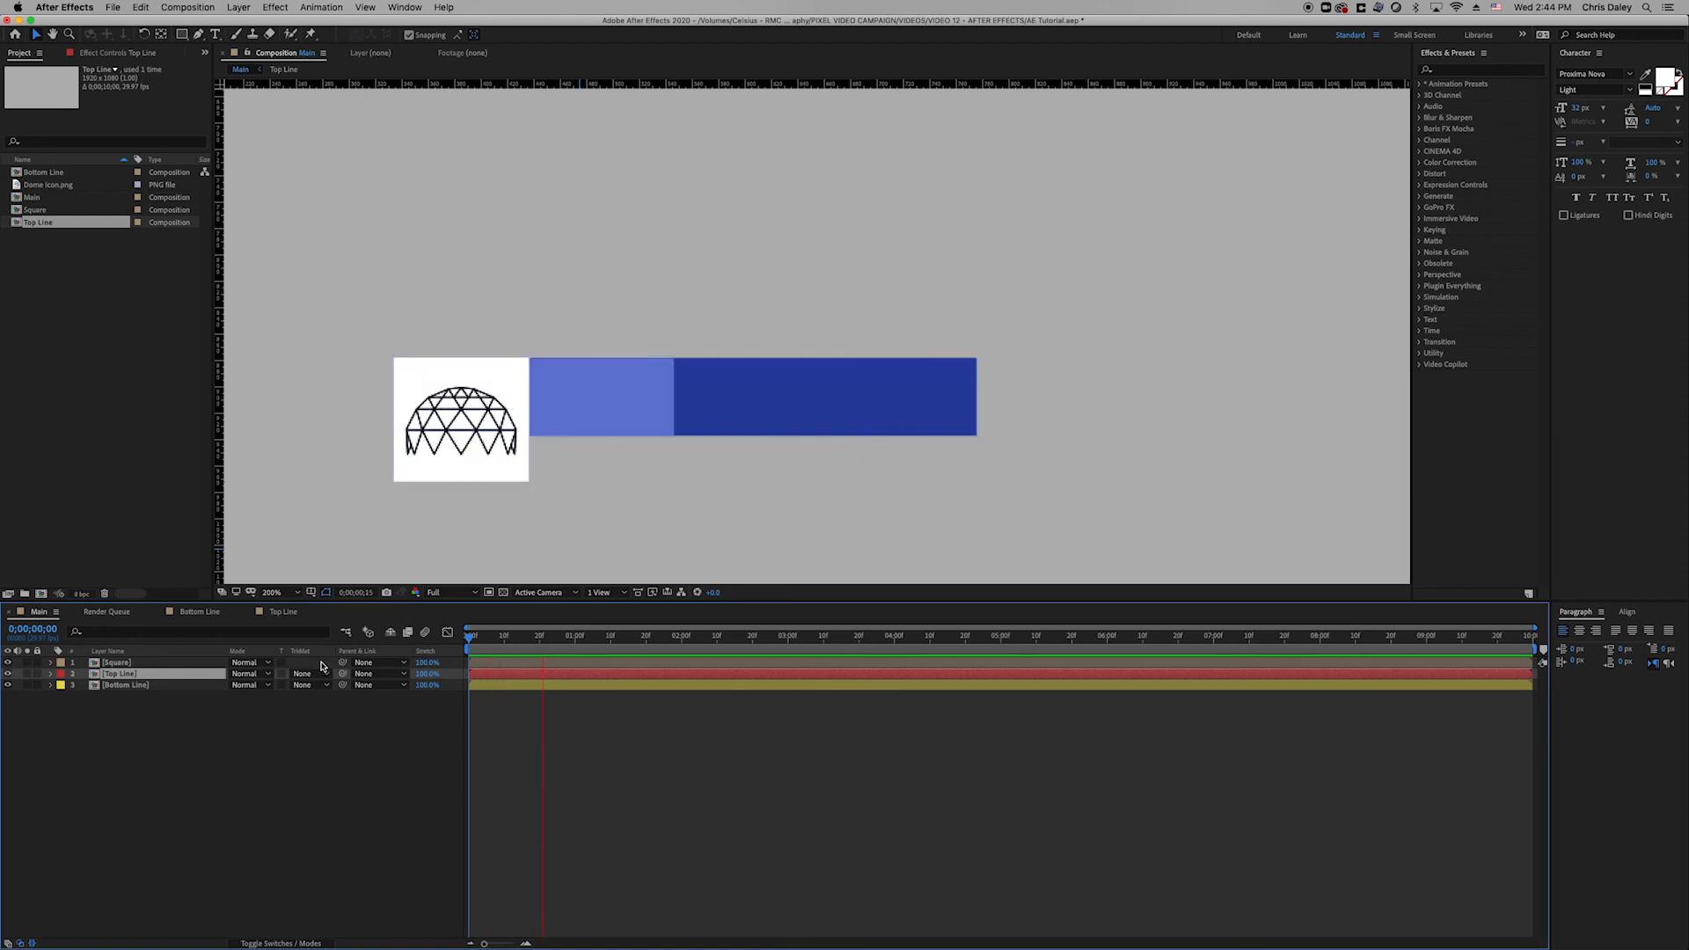
drag(508, 641, 367, 653)
key(space)
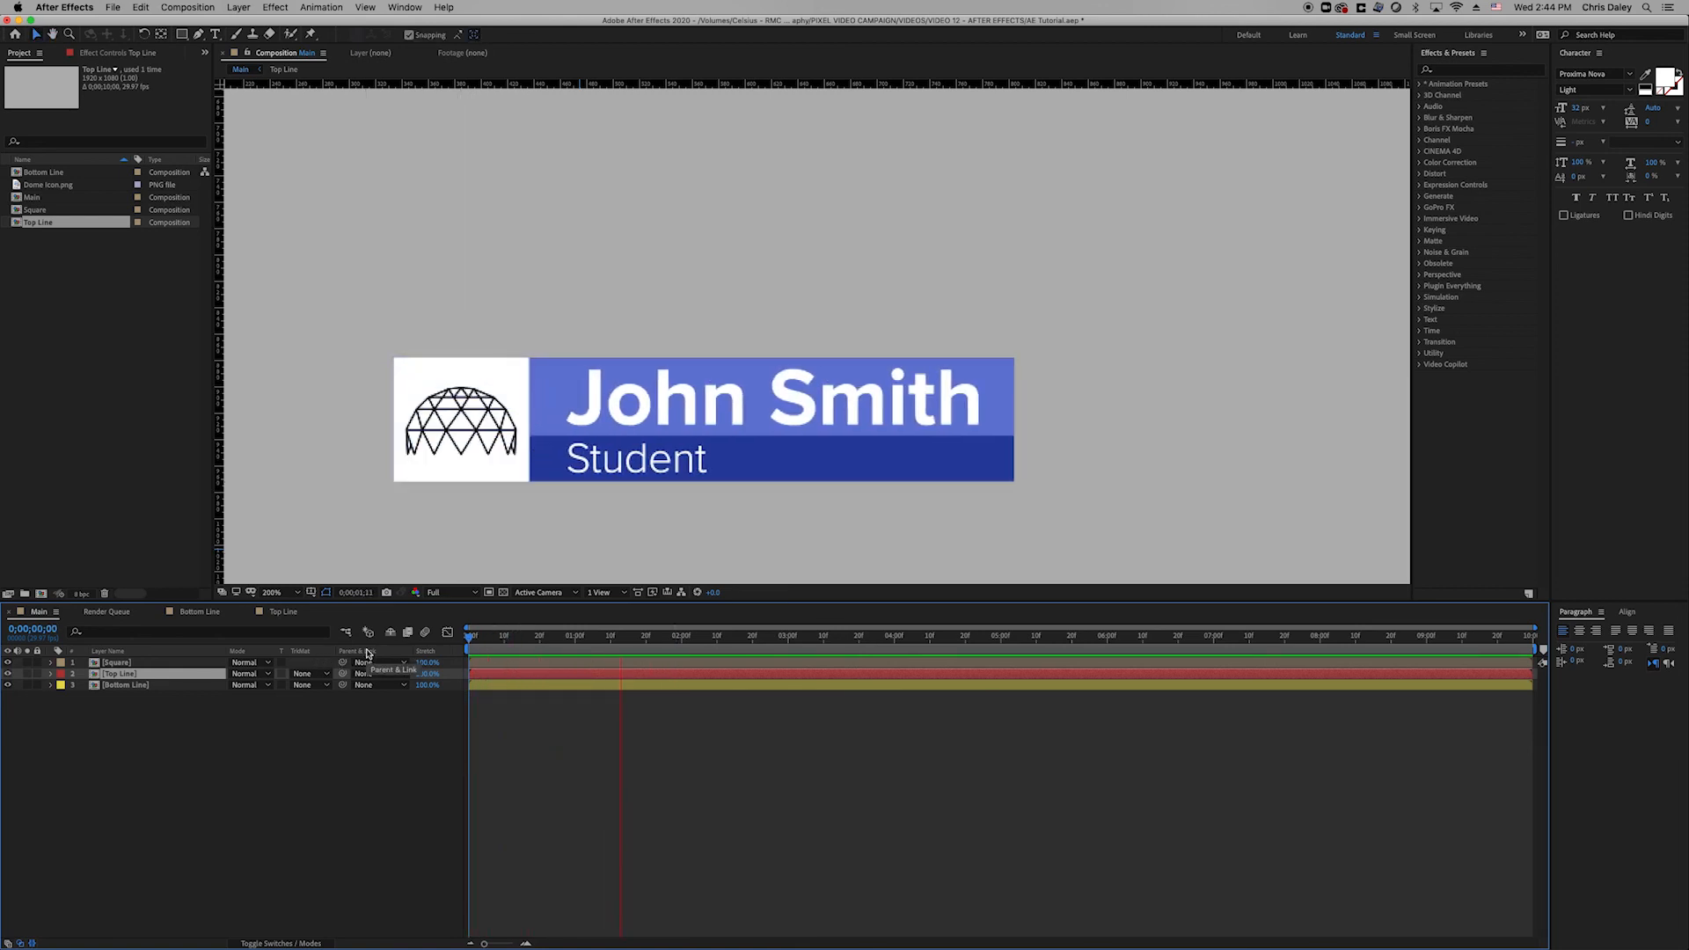
key(space)
Check the Top Line and Bottom Line comps, then preview Main at Fit magnification.
click(276, 613)
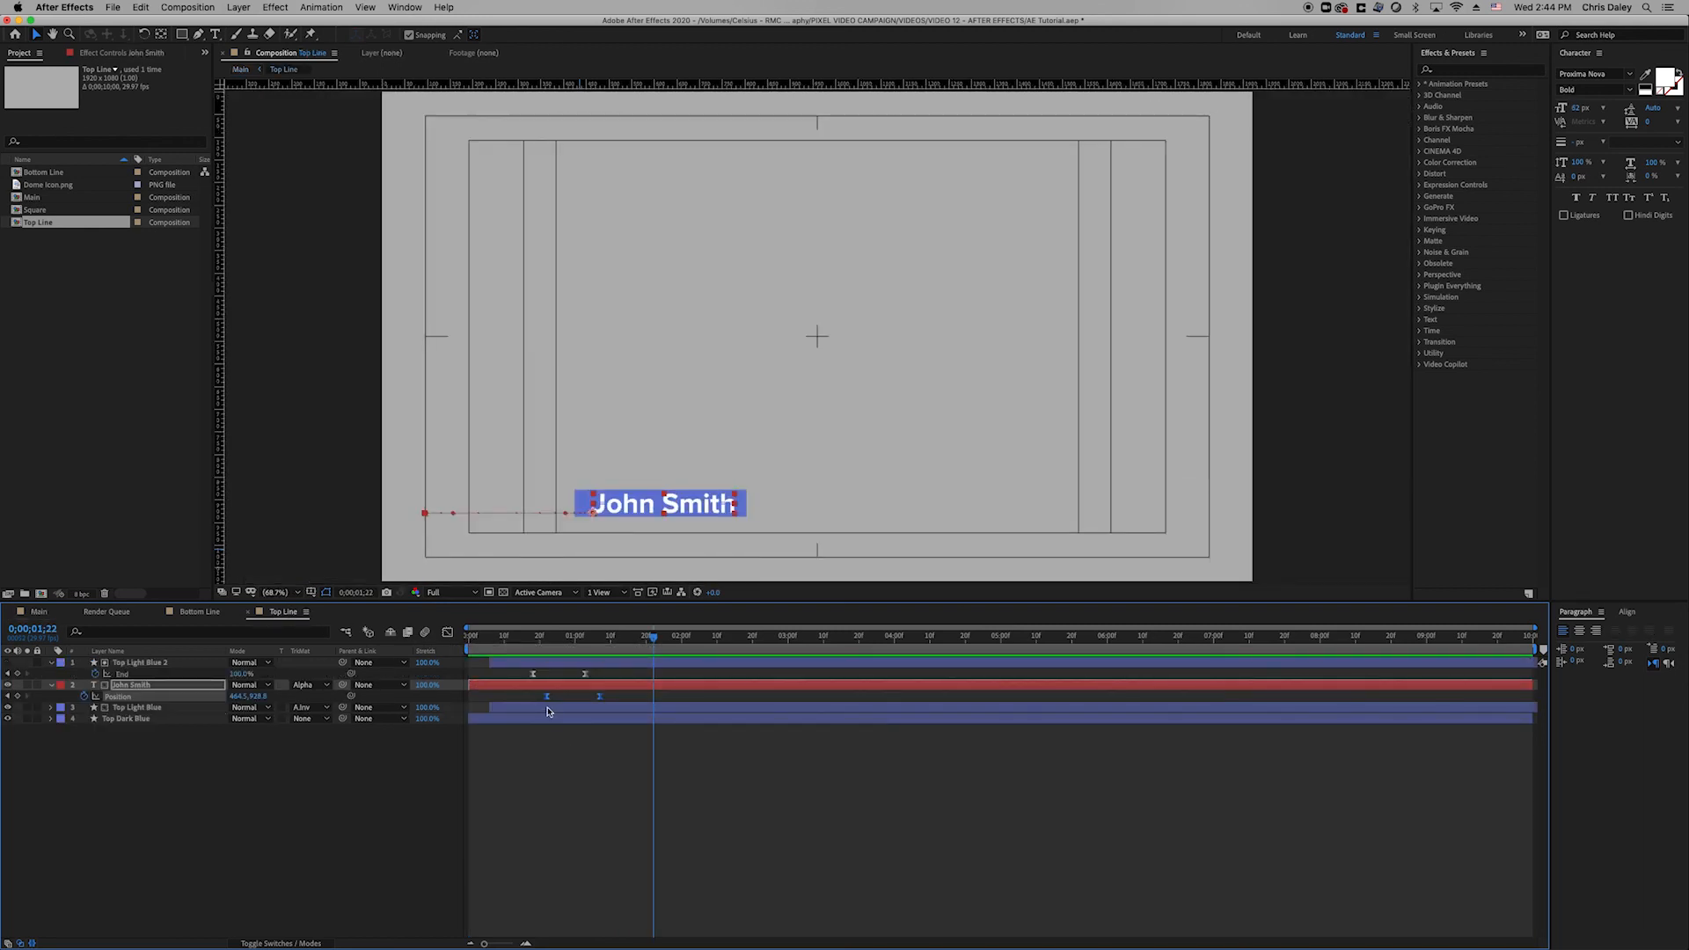
click(197, 613)
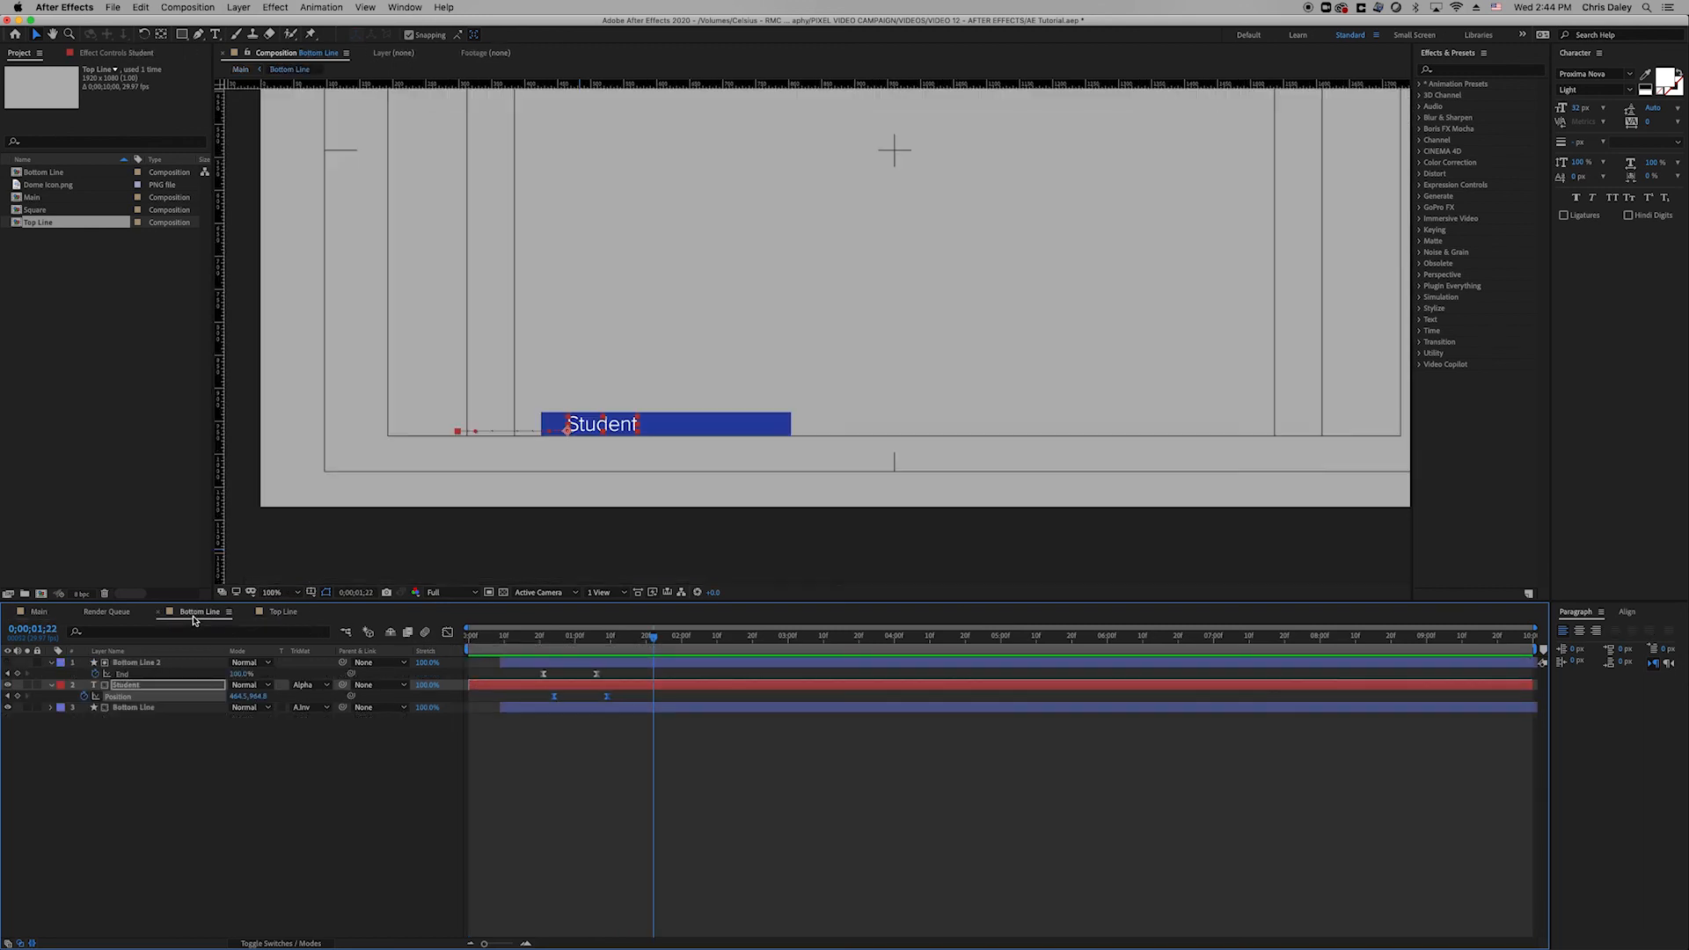
click(36, 615)
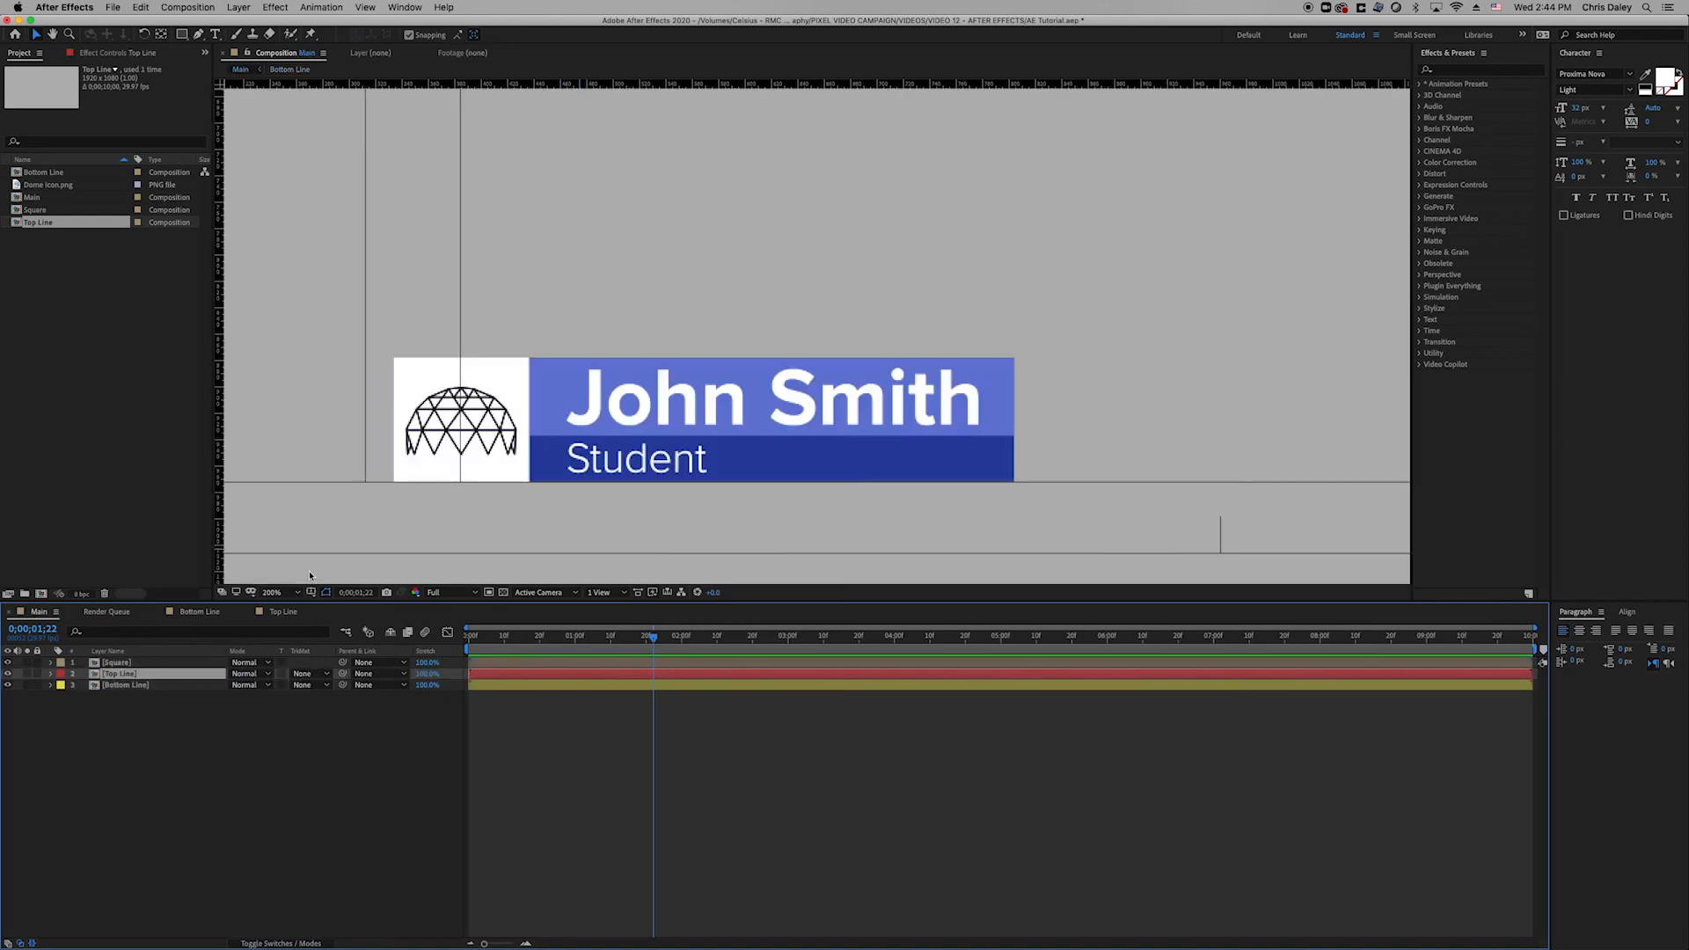
click(273, 592)
click(278, 613)
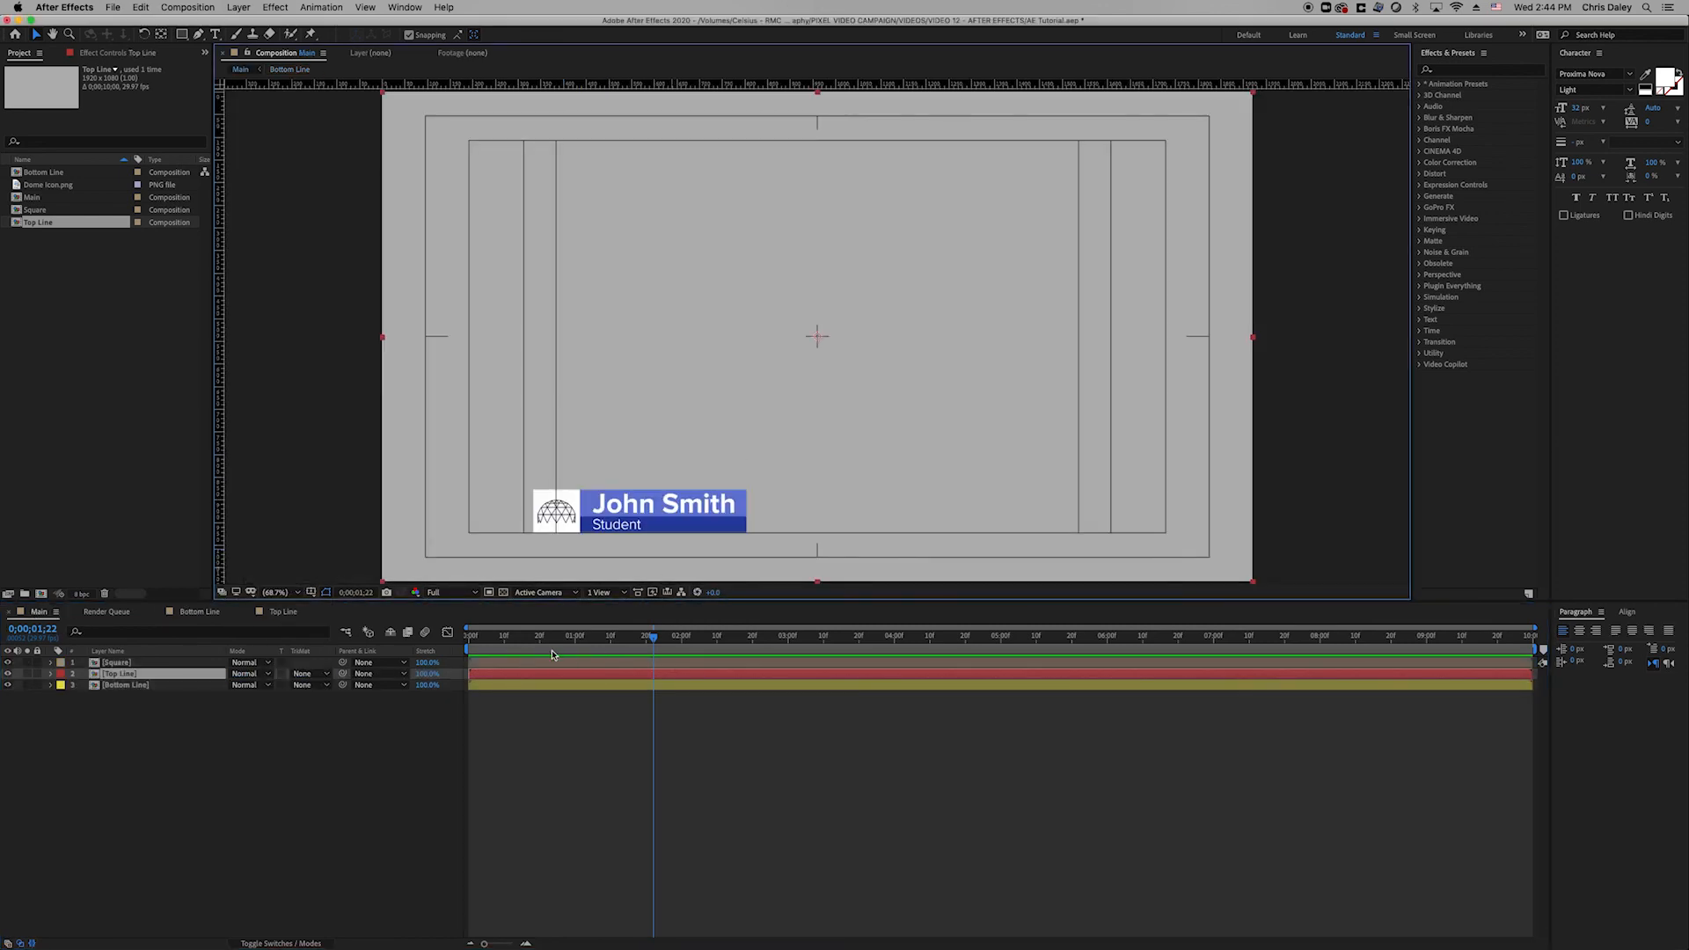
key(space)
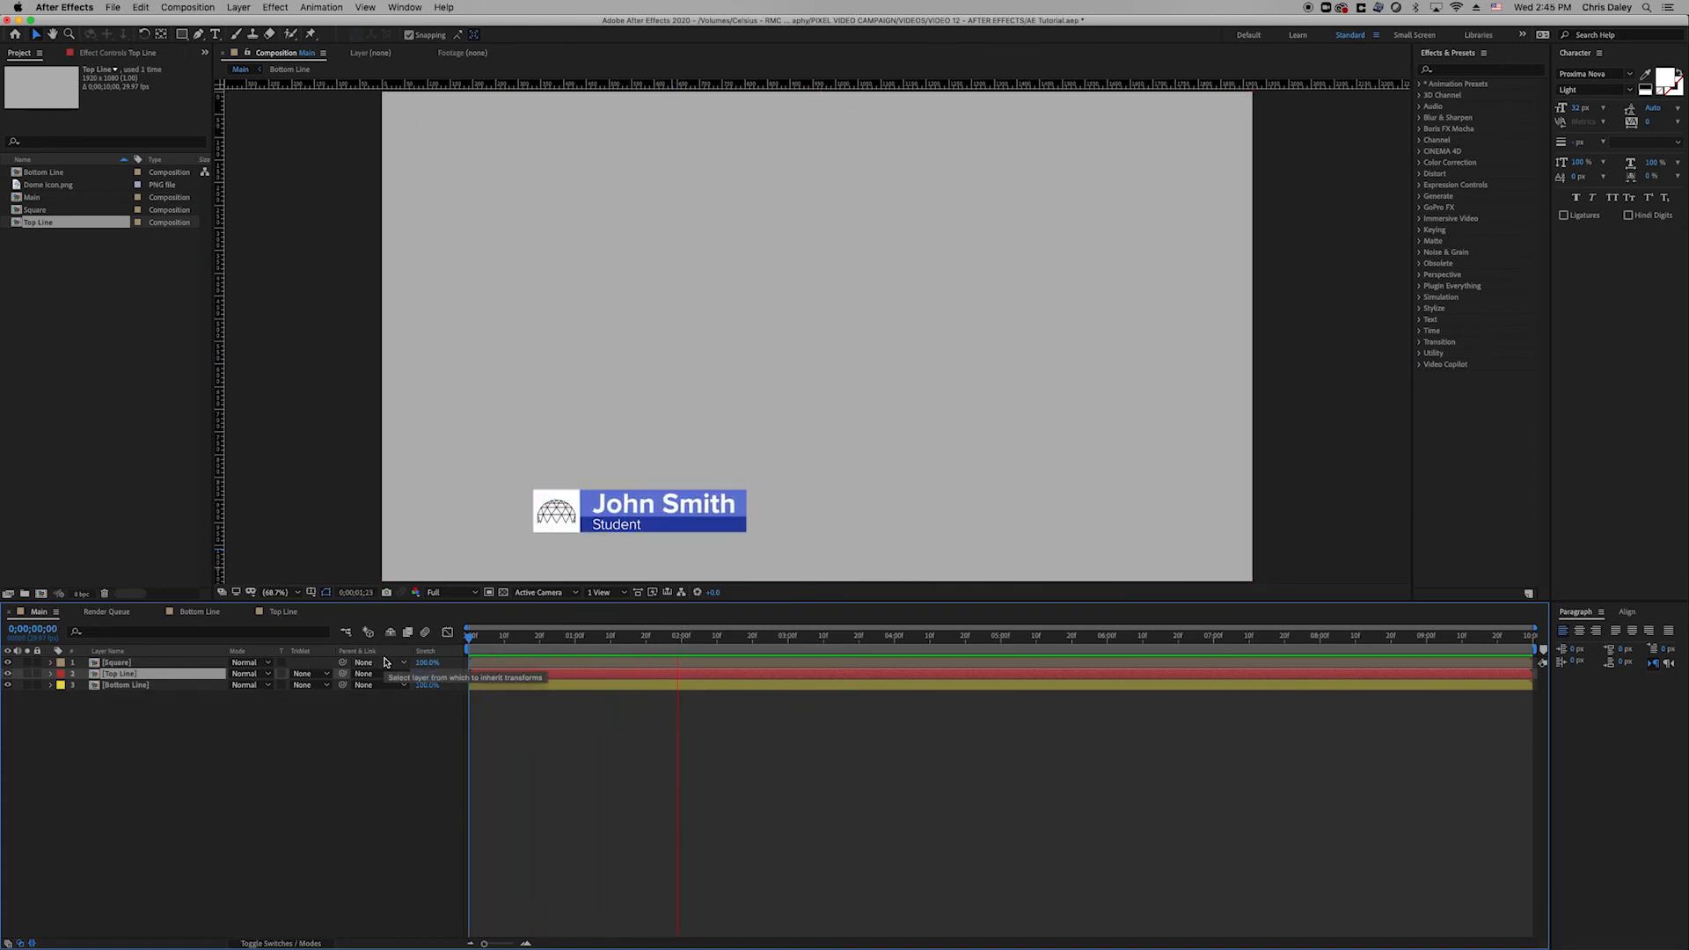
key(space)
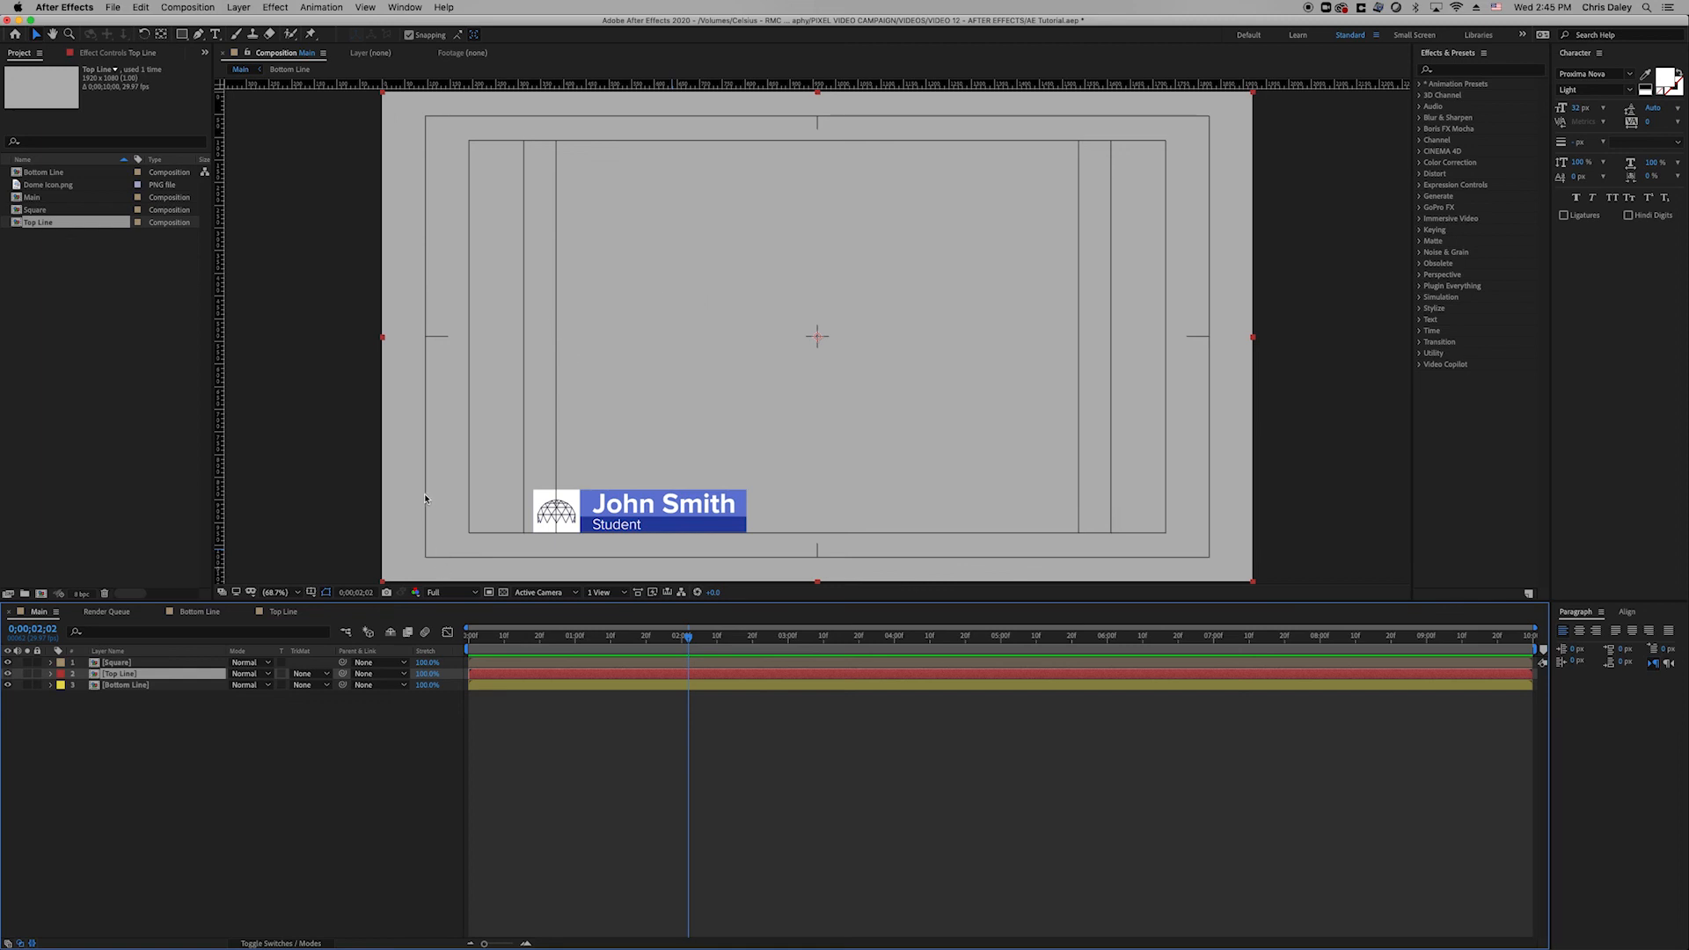
click(504, 593)
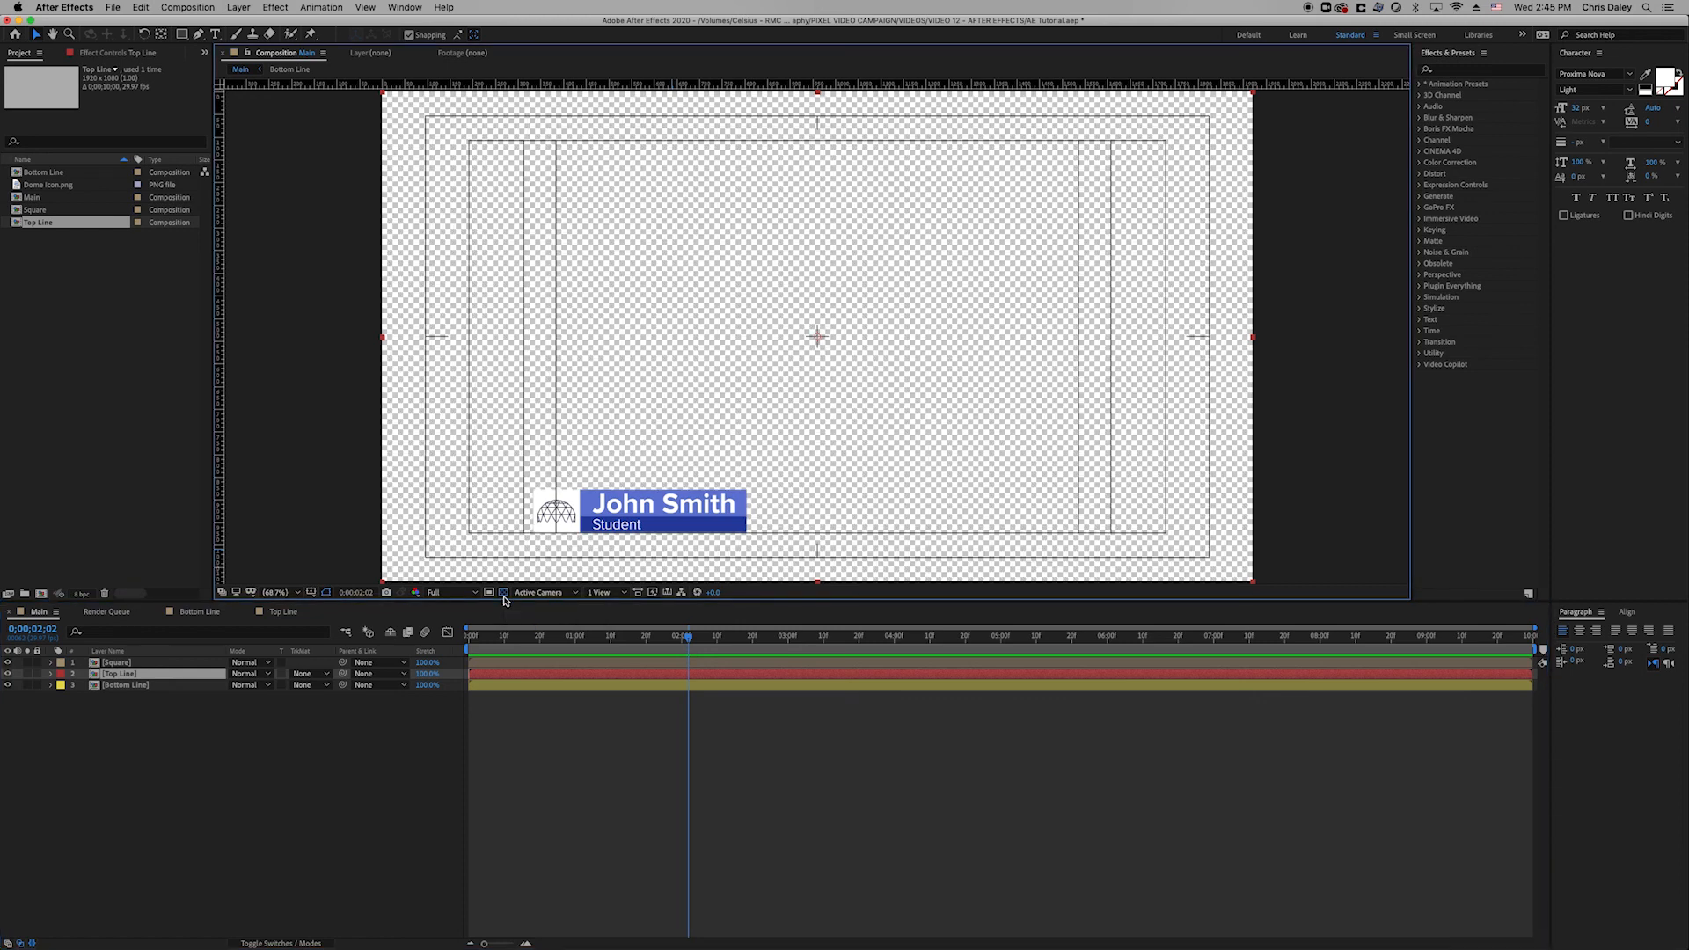
click(503, 593)
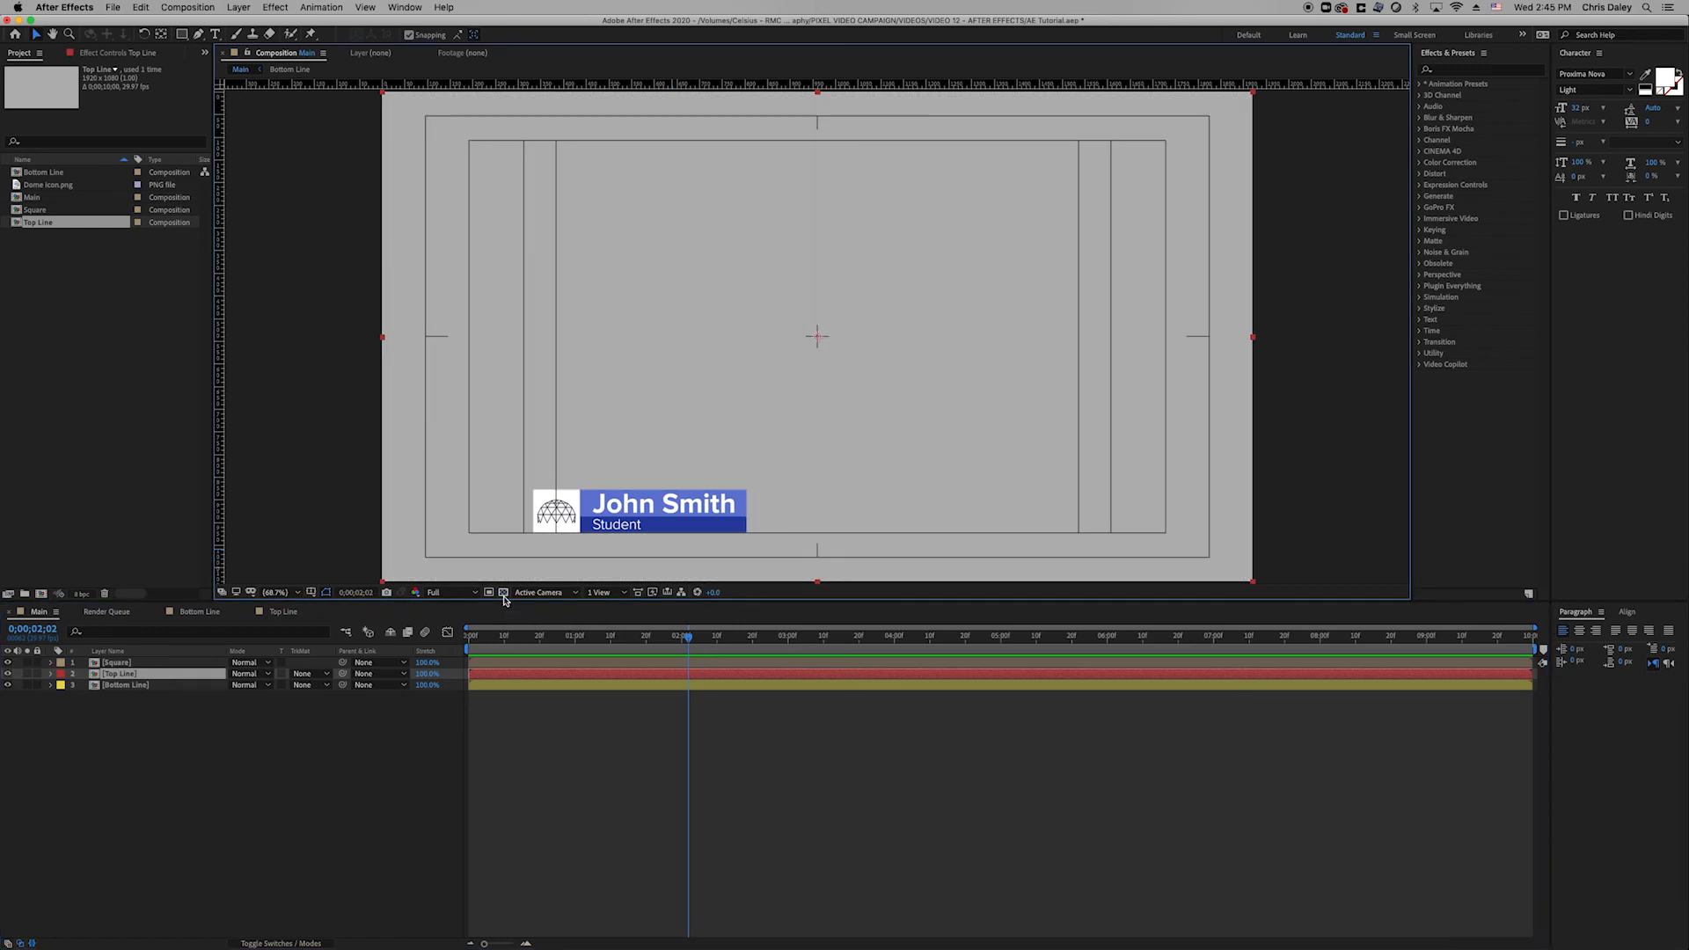
click(504, 593)
click(503, 593)
click(528, 642)
key(space)
key(space)
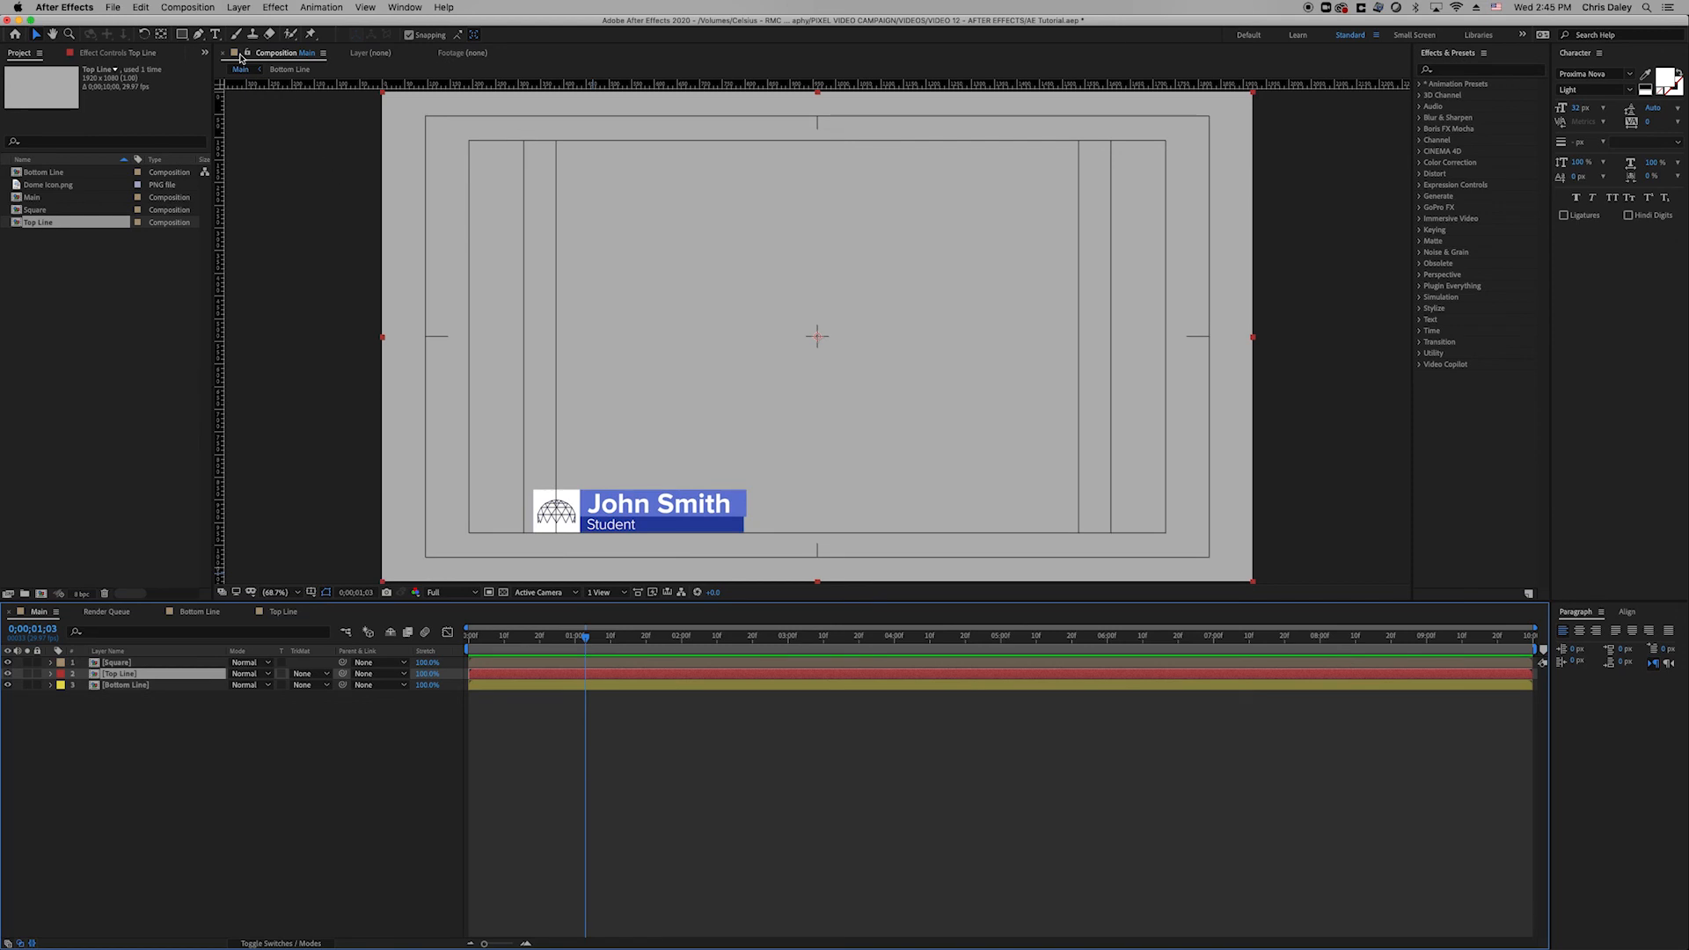
Queue Main for rendering with the output module's Channels set to RGB + Alpha.
click(195, 11)
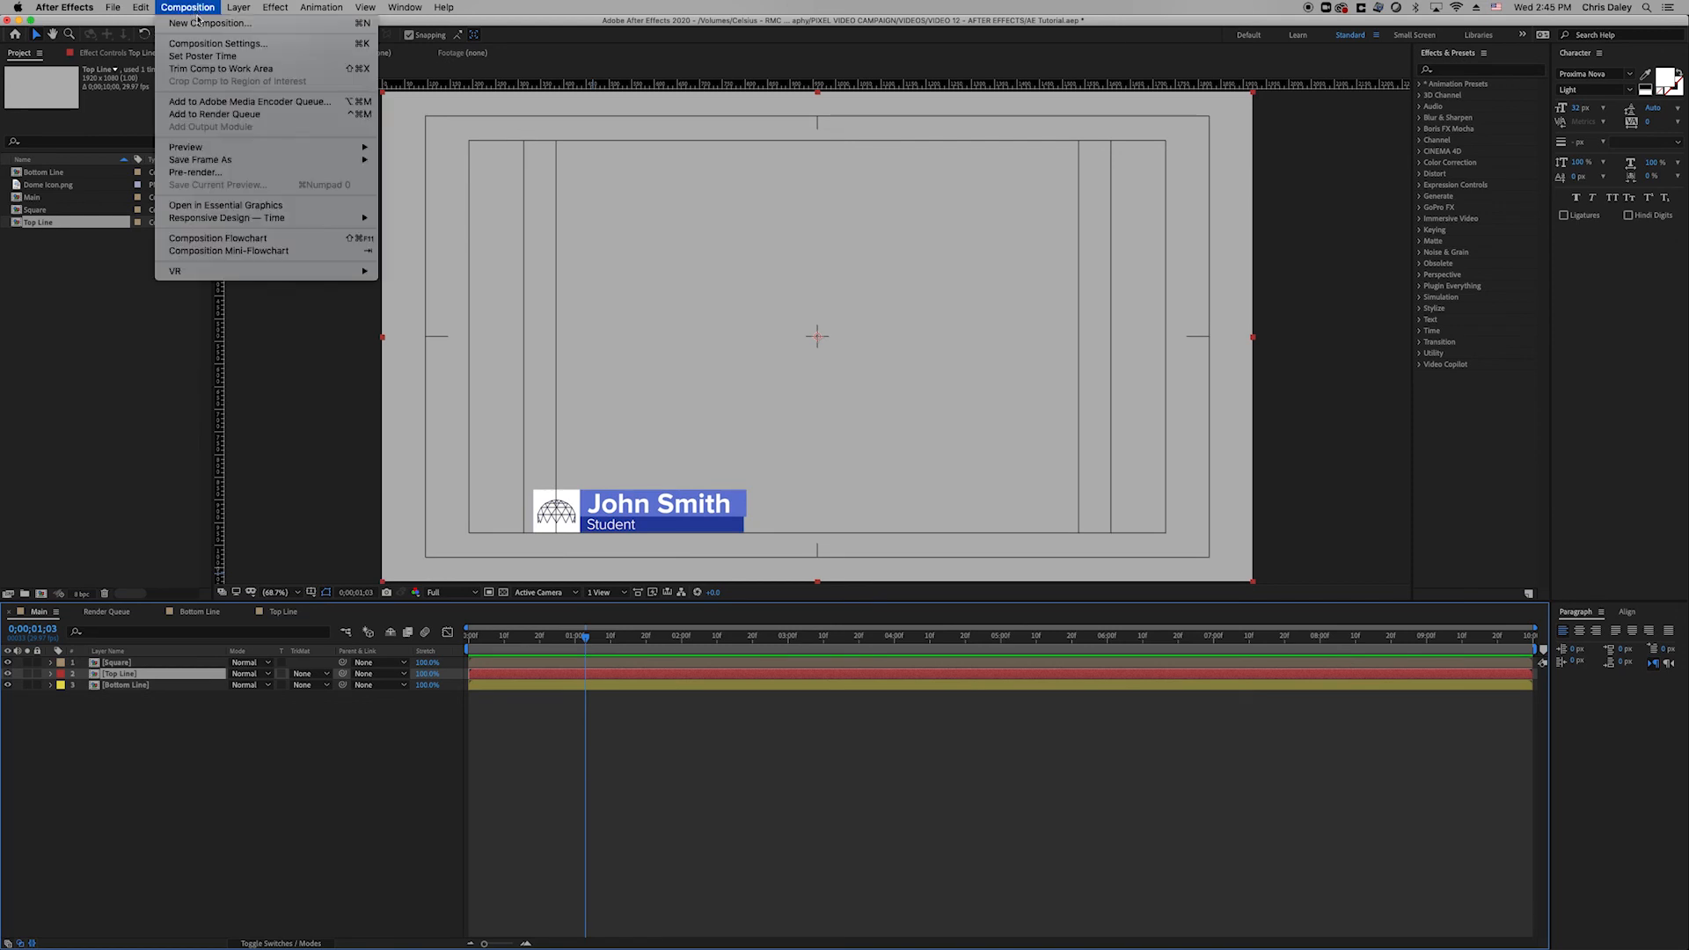
click(214, 114)
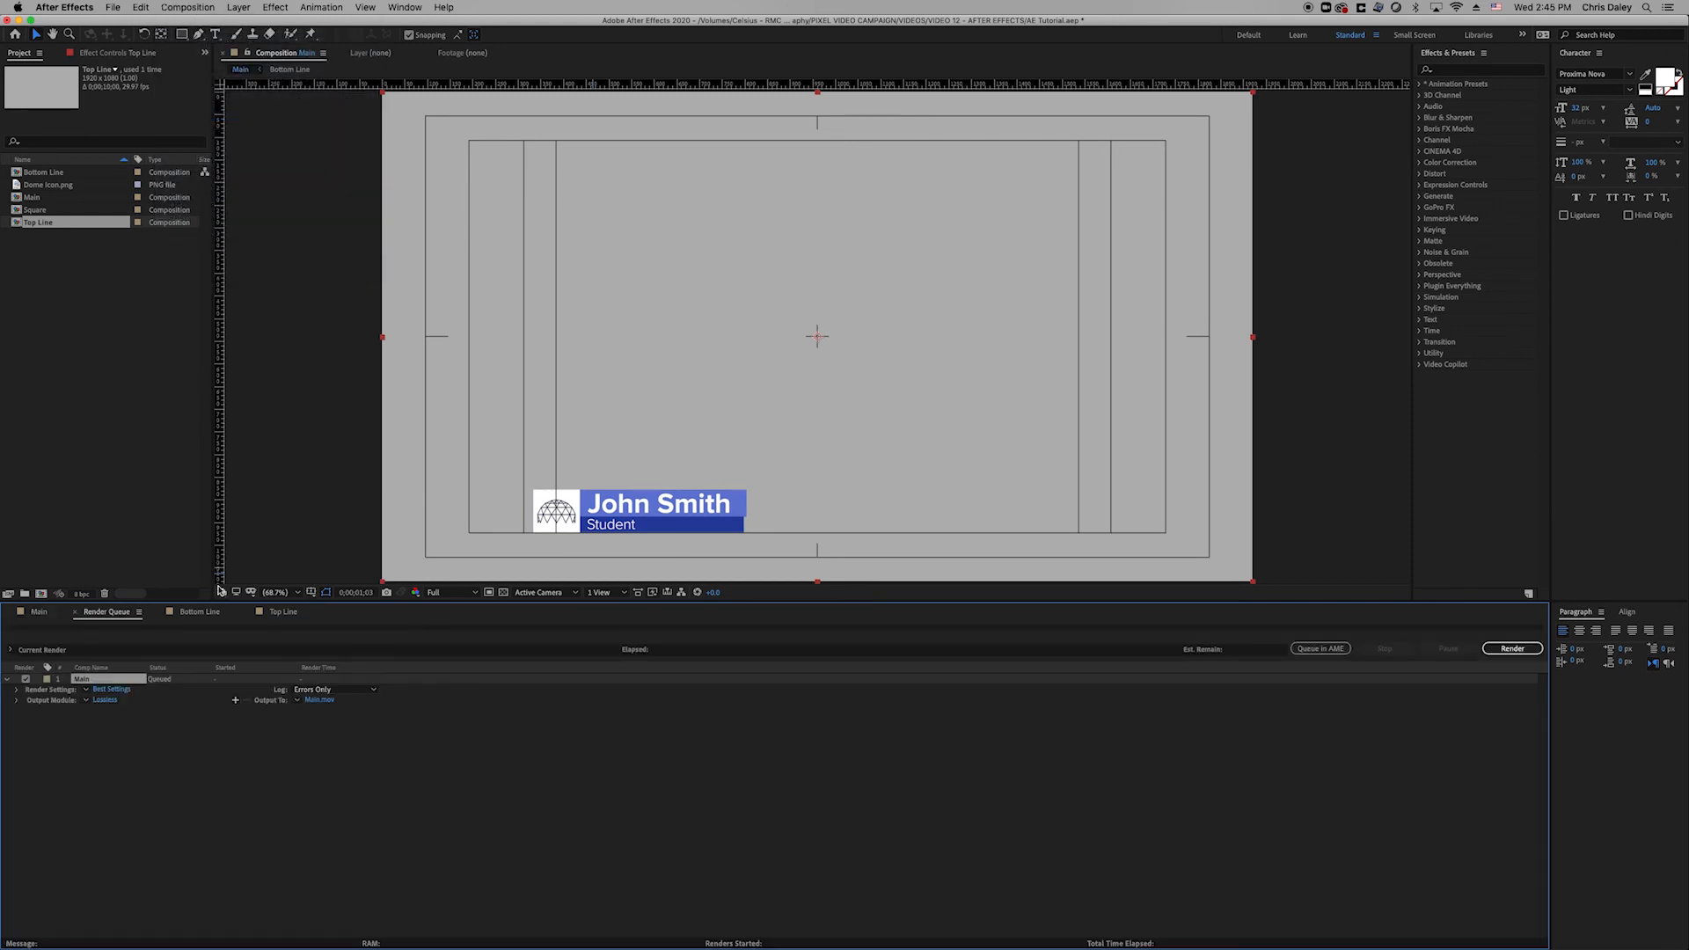
click(105, 700)
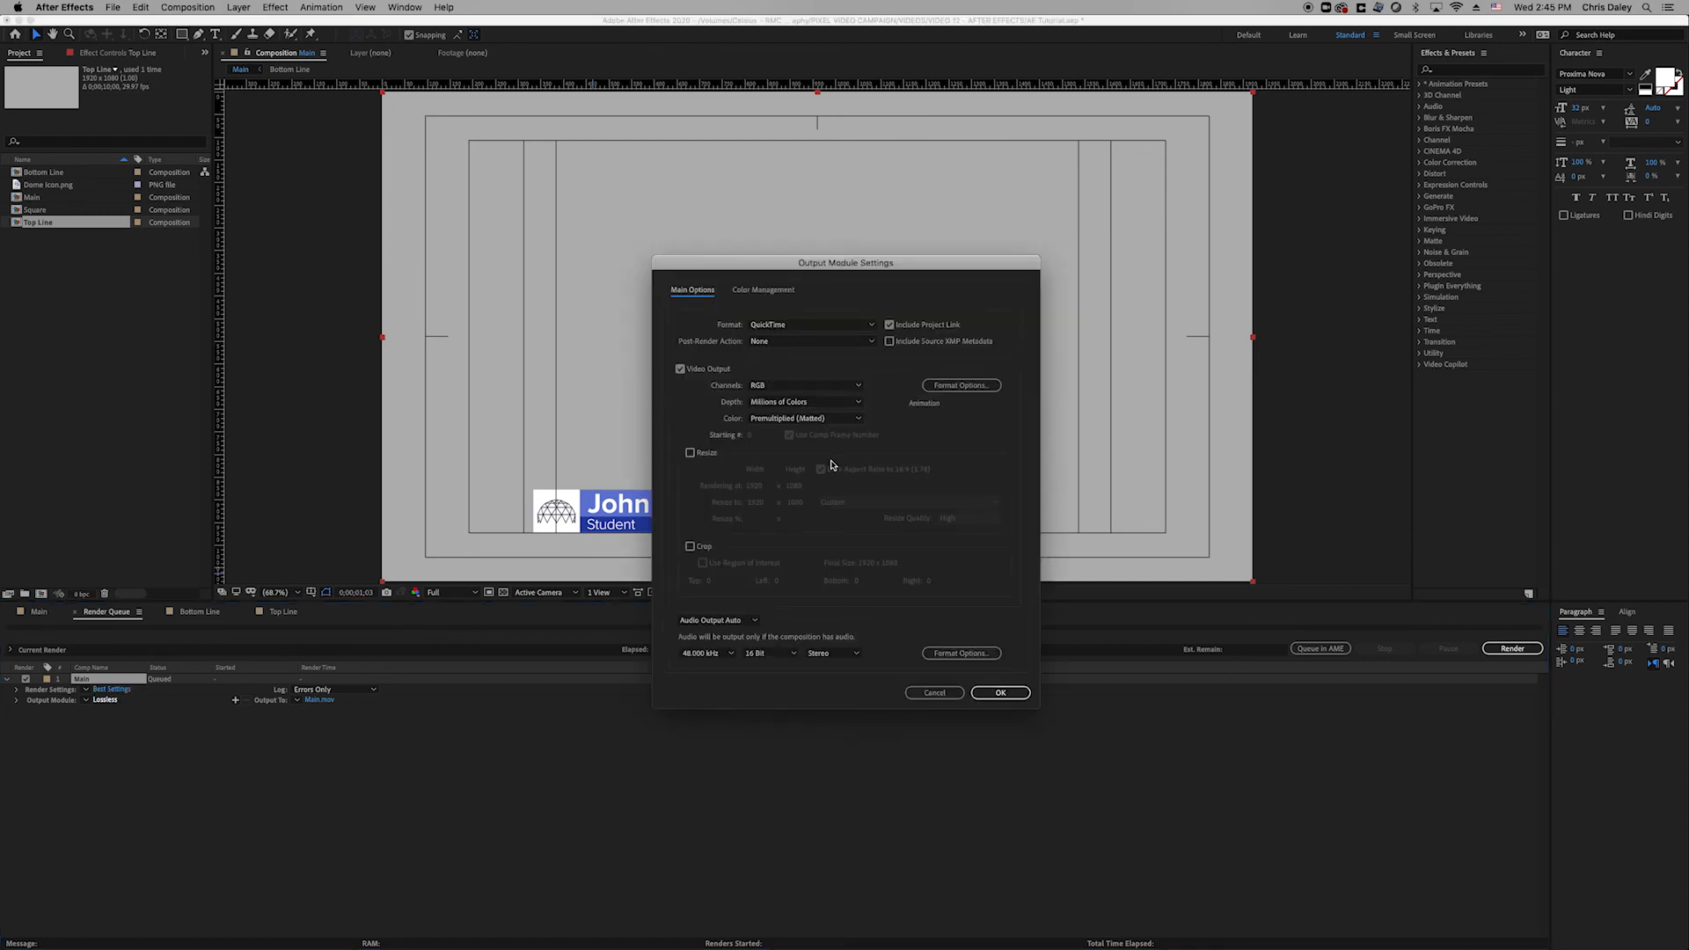
click(794, 388)
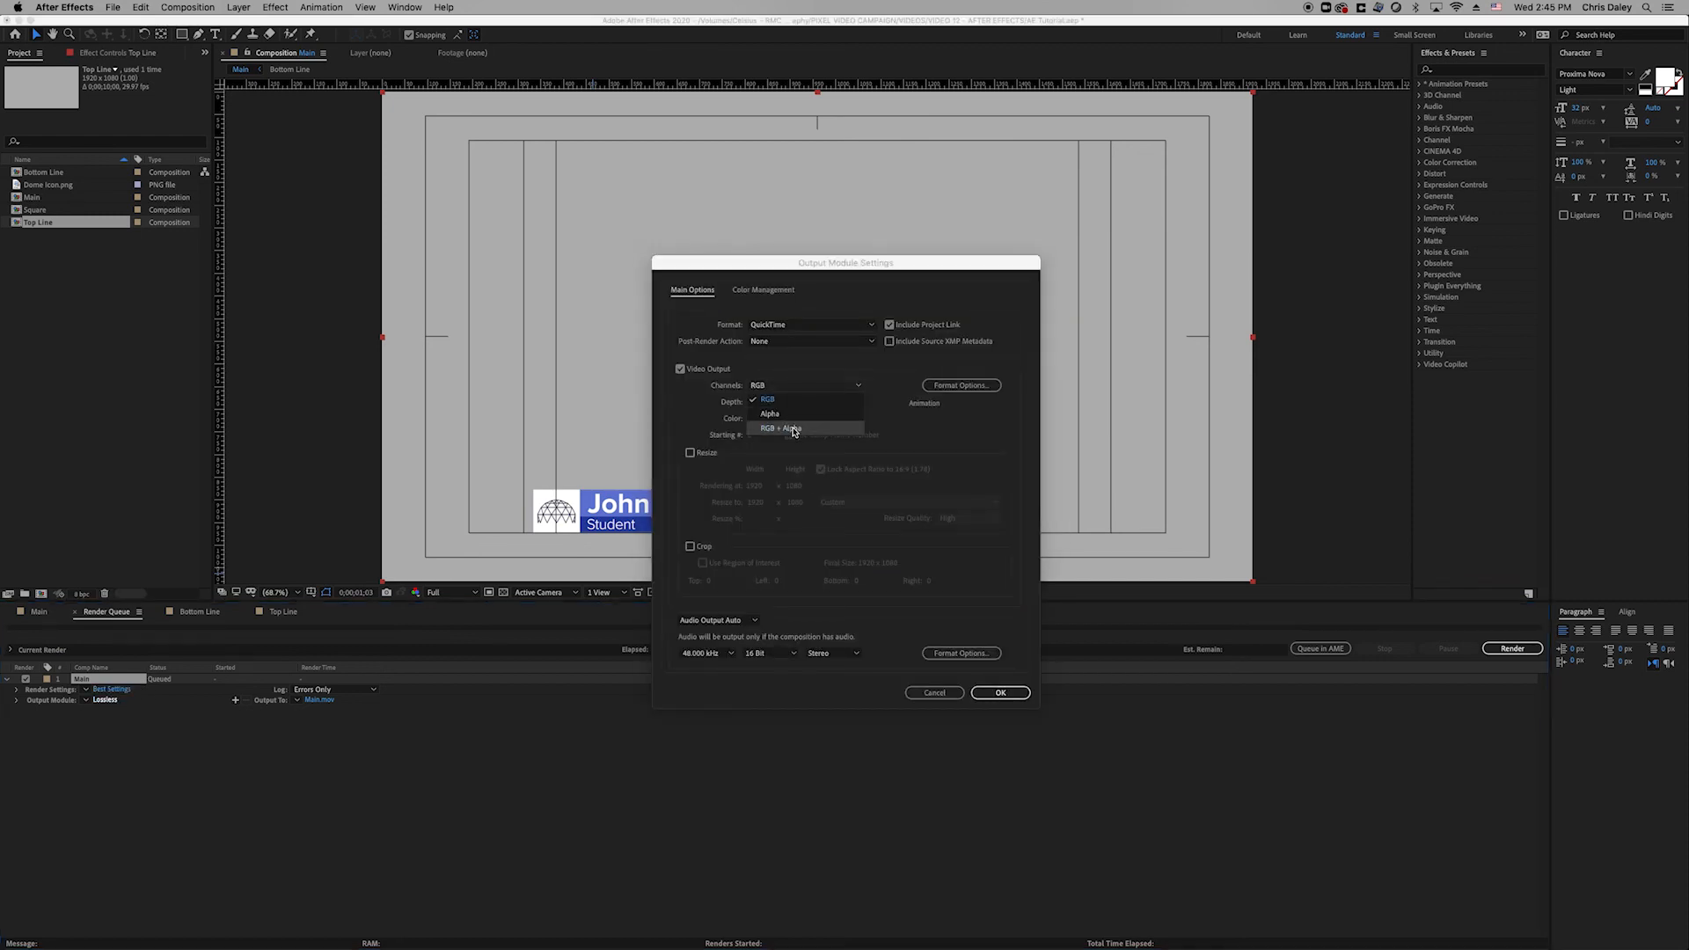
click(792, 429)
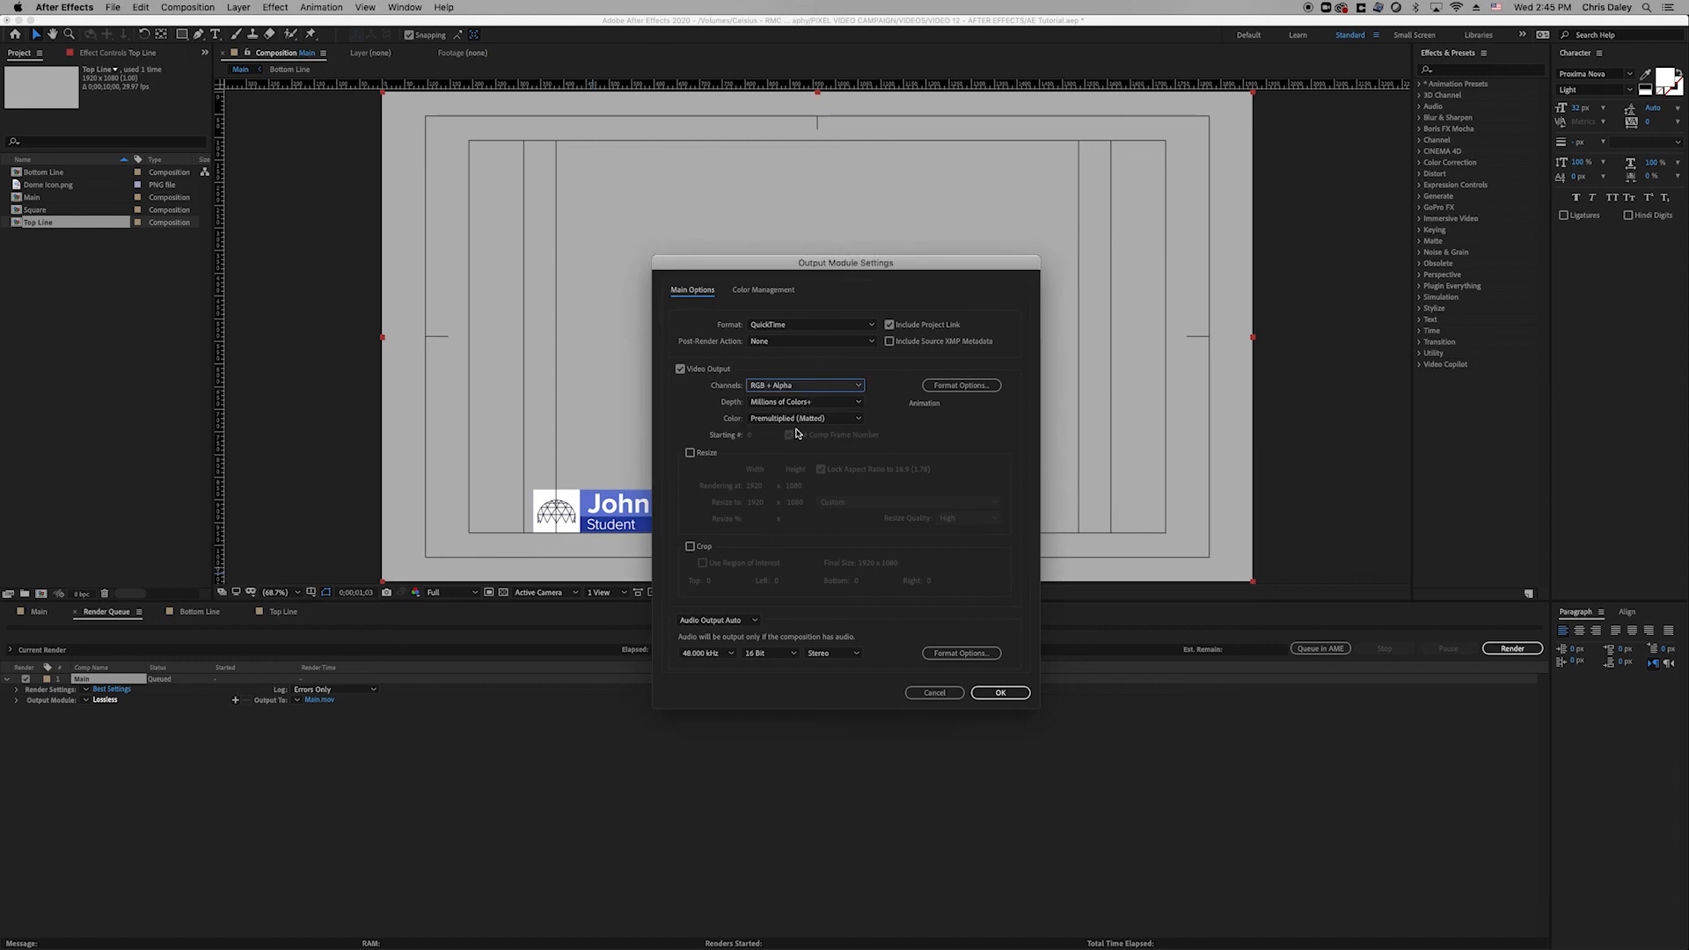
click(1002, 695)
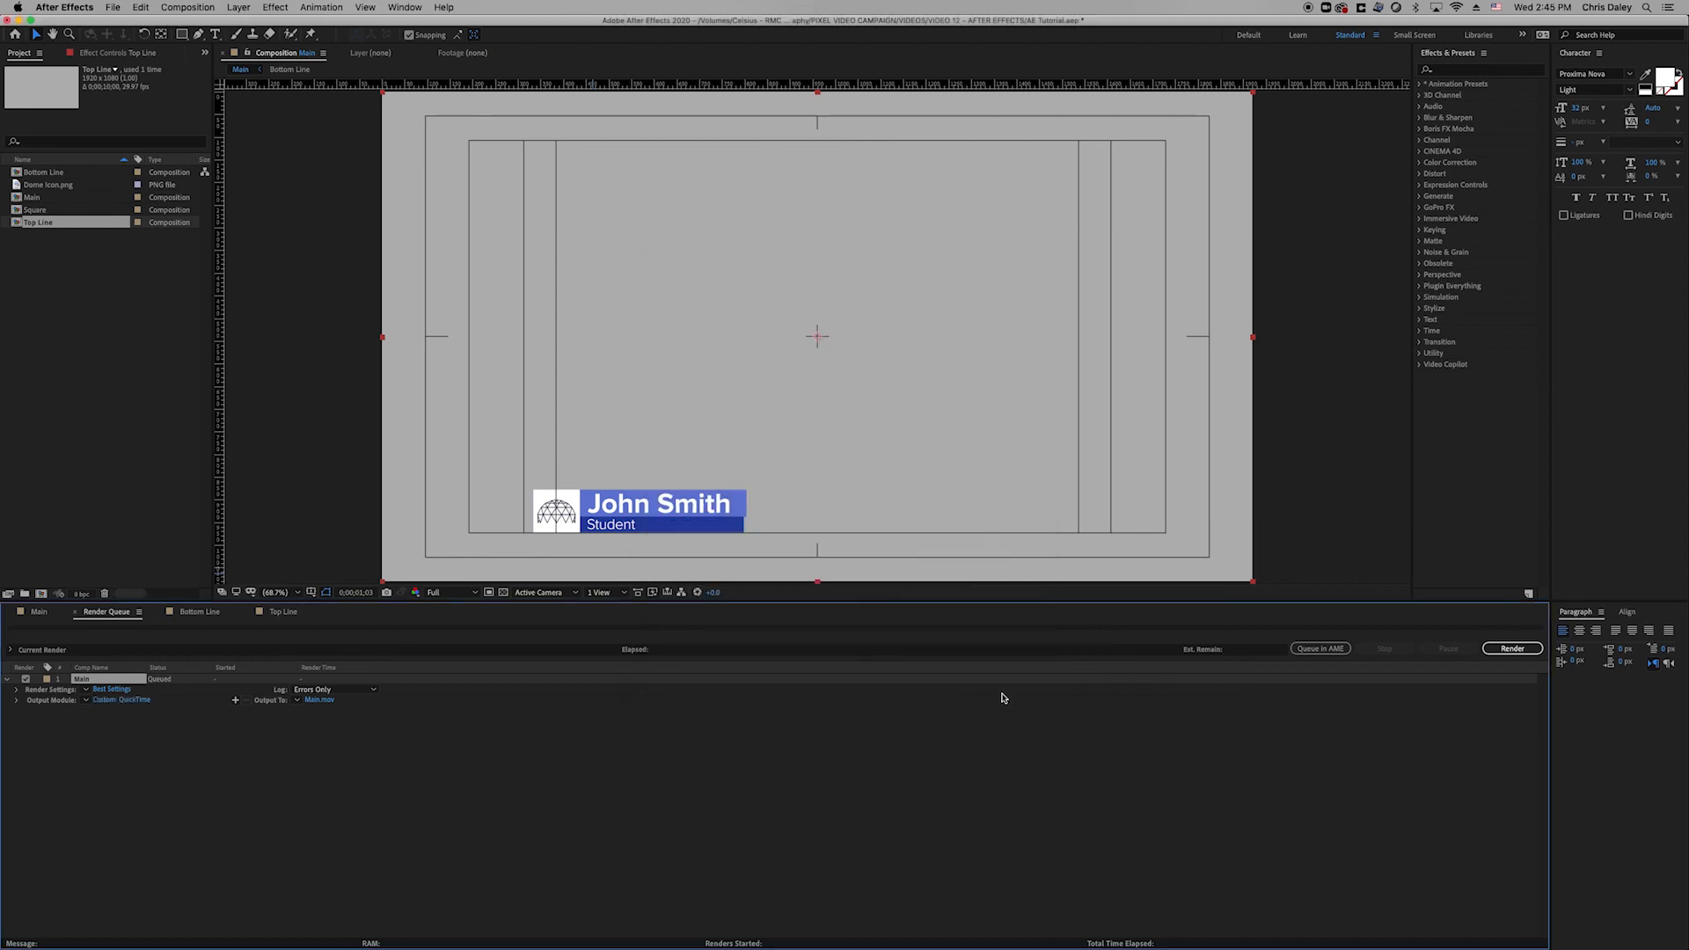
click(117, 701)
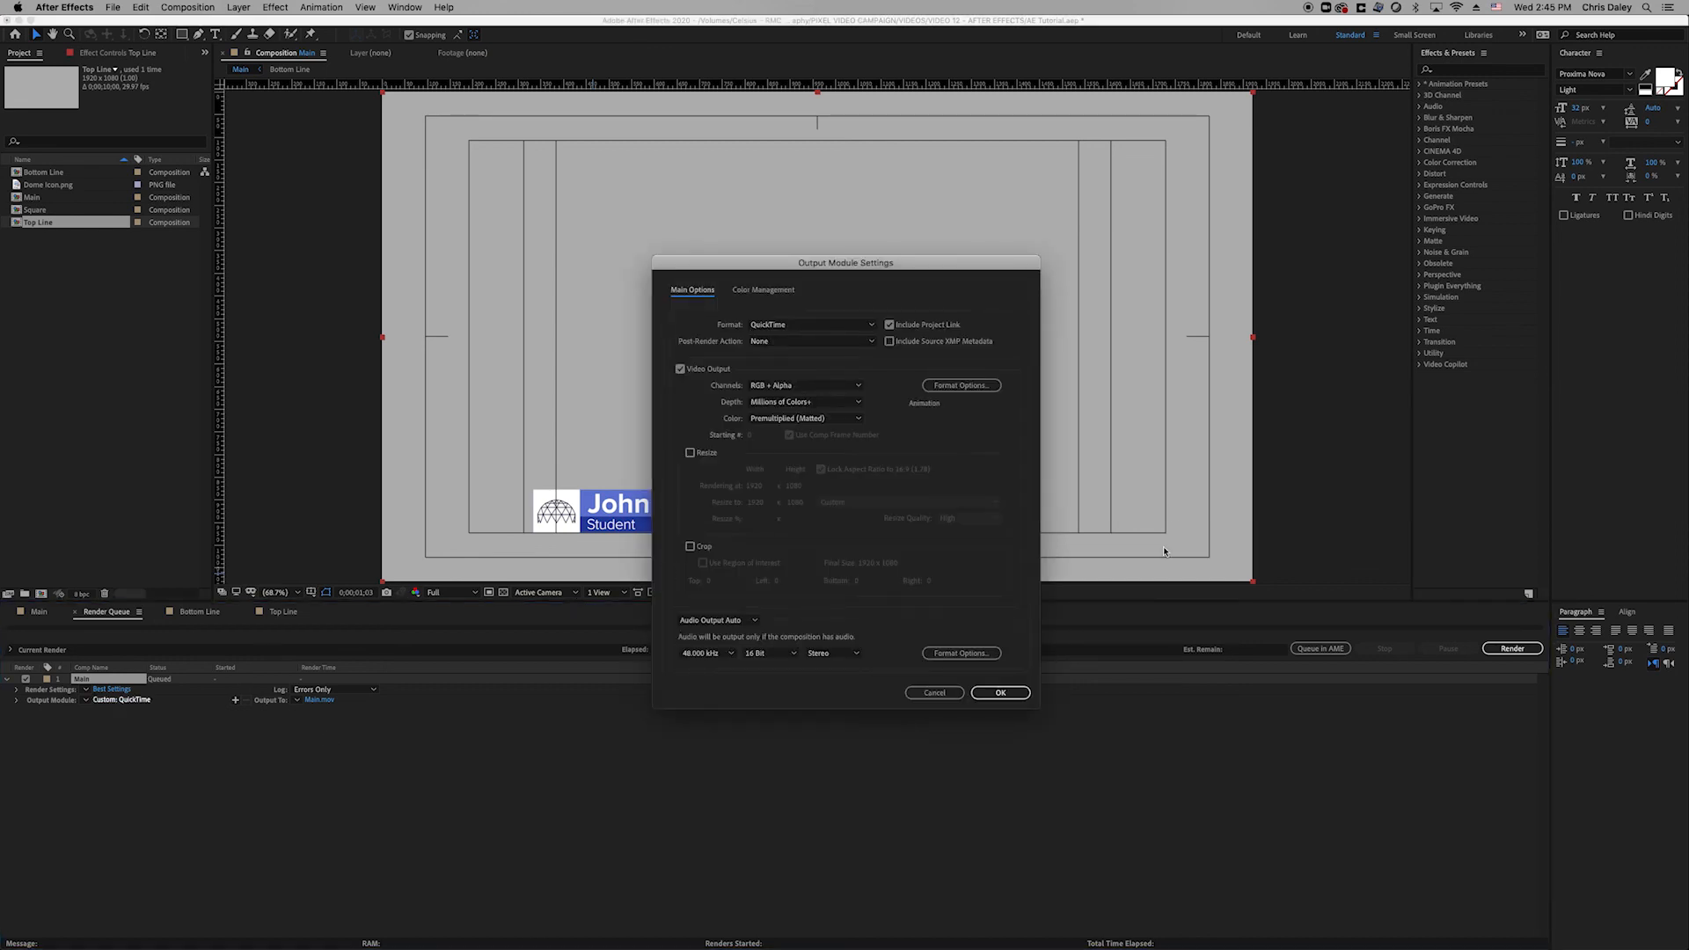
click(998, 692)
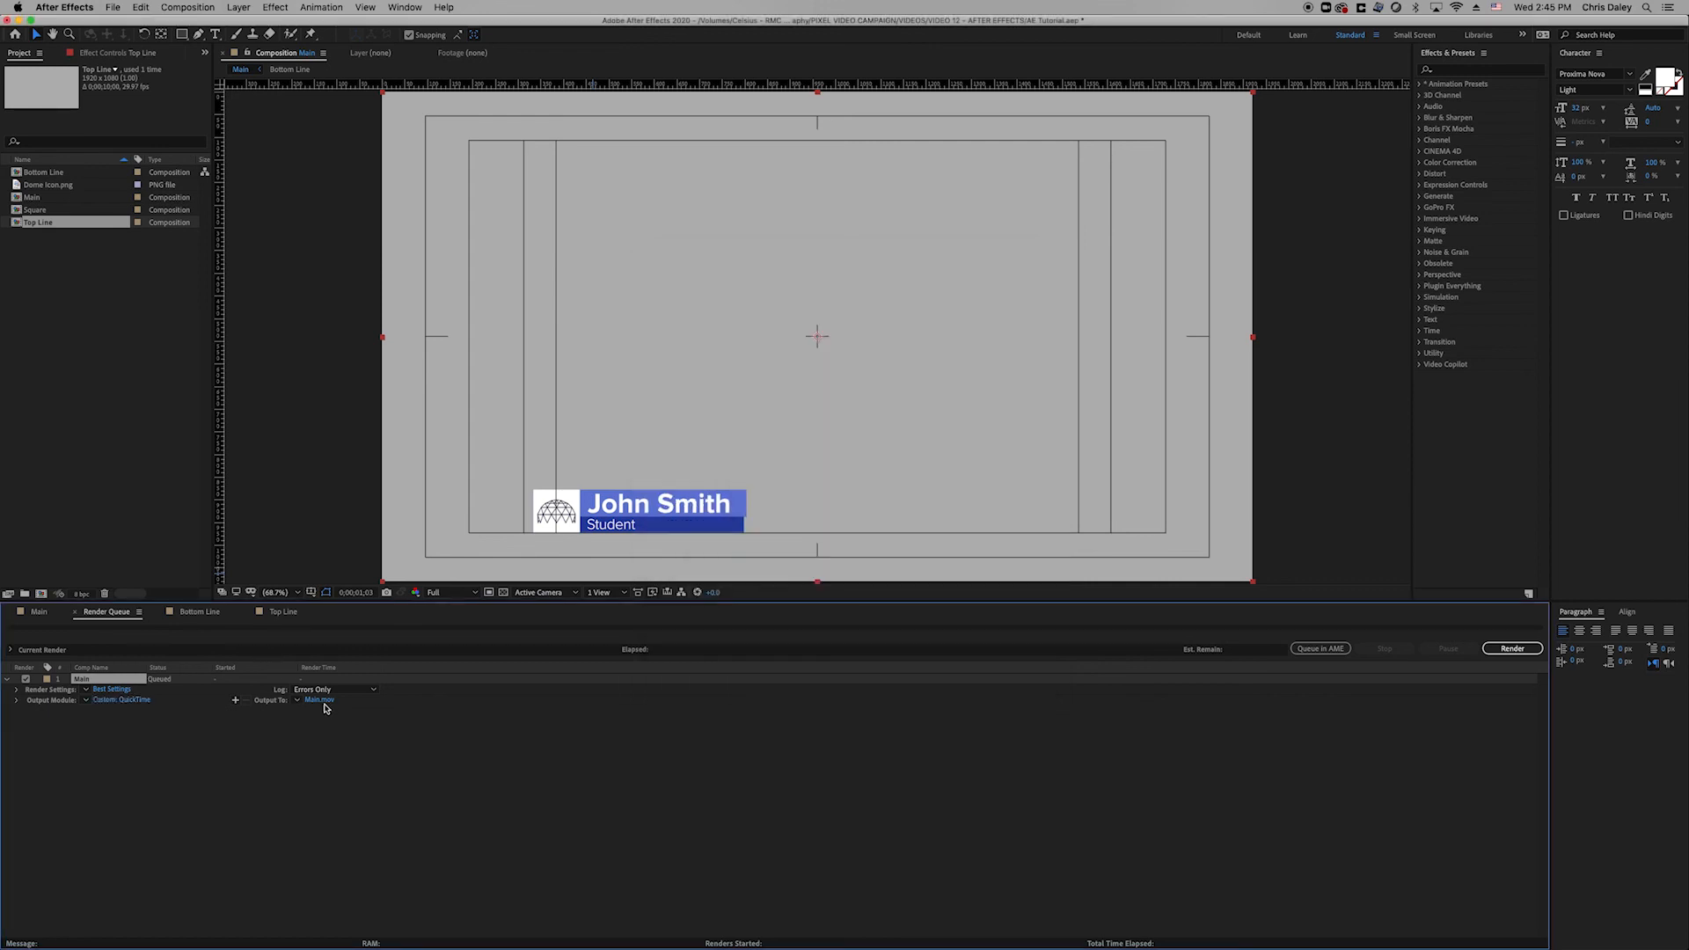